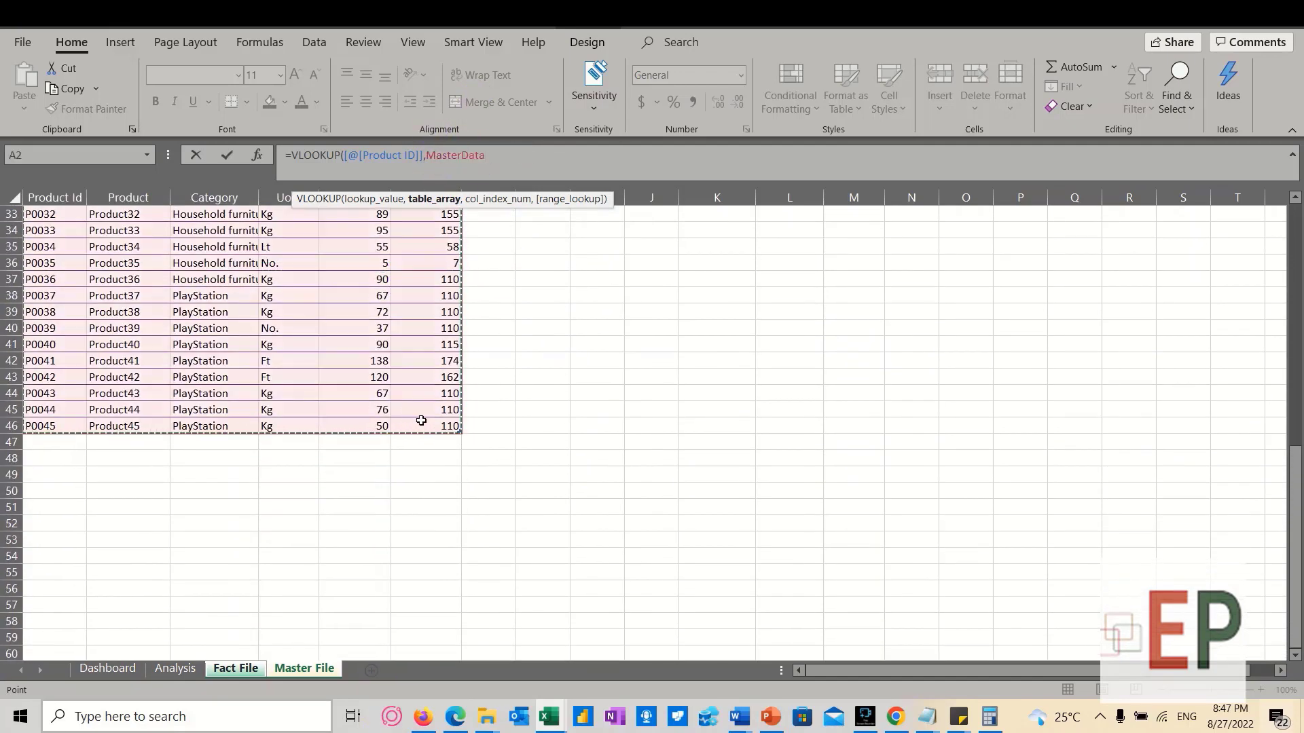
Complete the Product column's VLOOKUP formula on MasterData with column index 2 and range lookup 0
type(".")
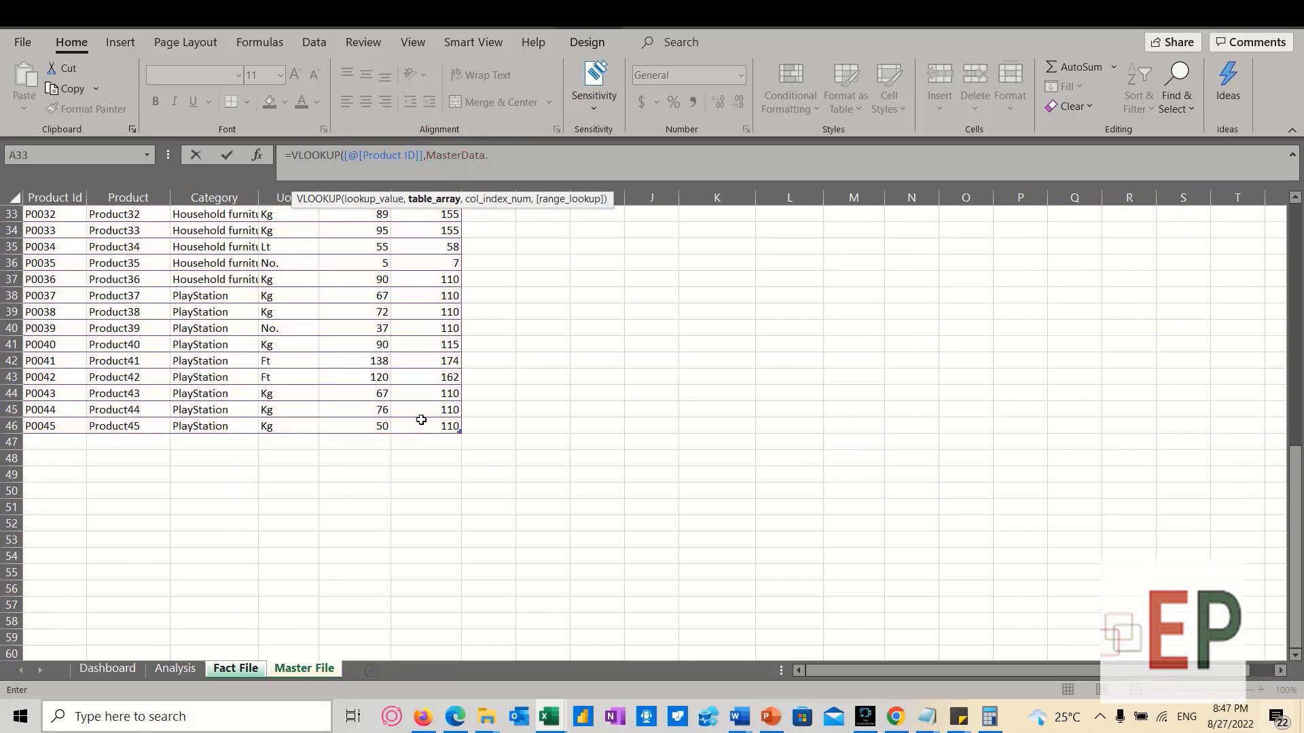
key("BackSpace")
type(",")
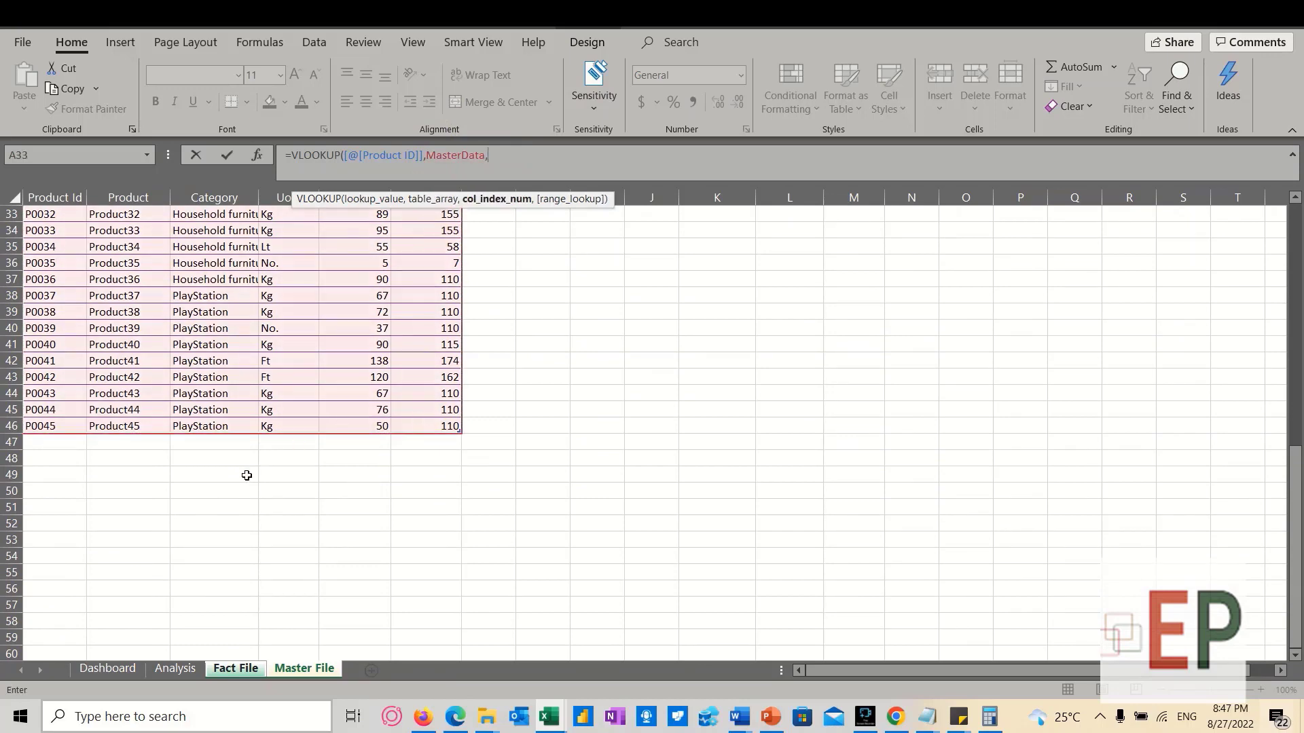
scroll(247, 474, "up", 10)
scroll(247, 475, "up", 1)
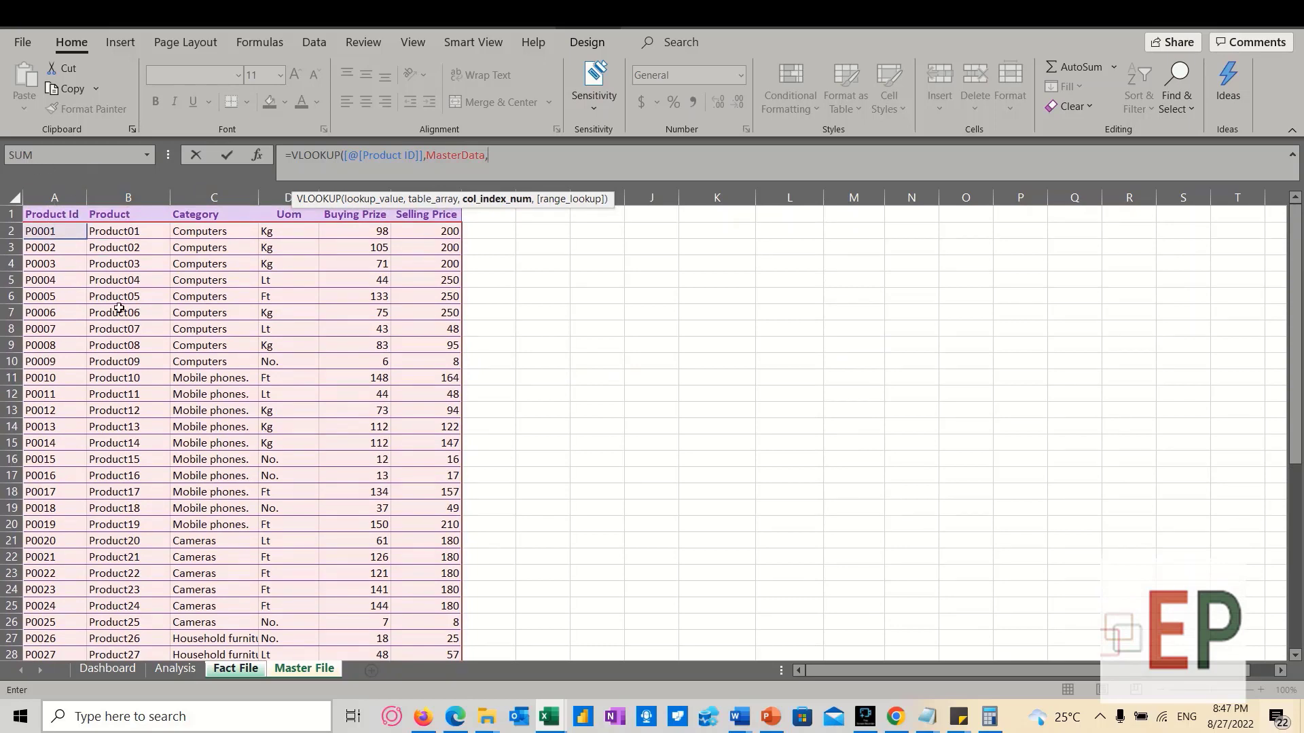
type(",")
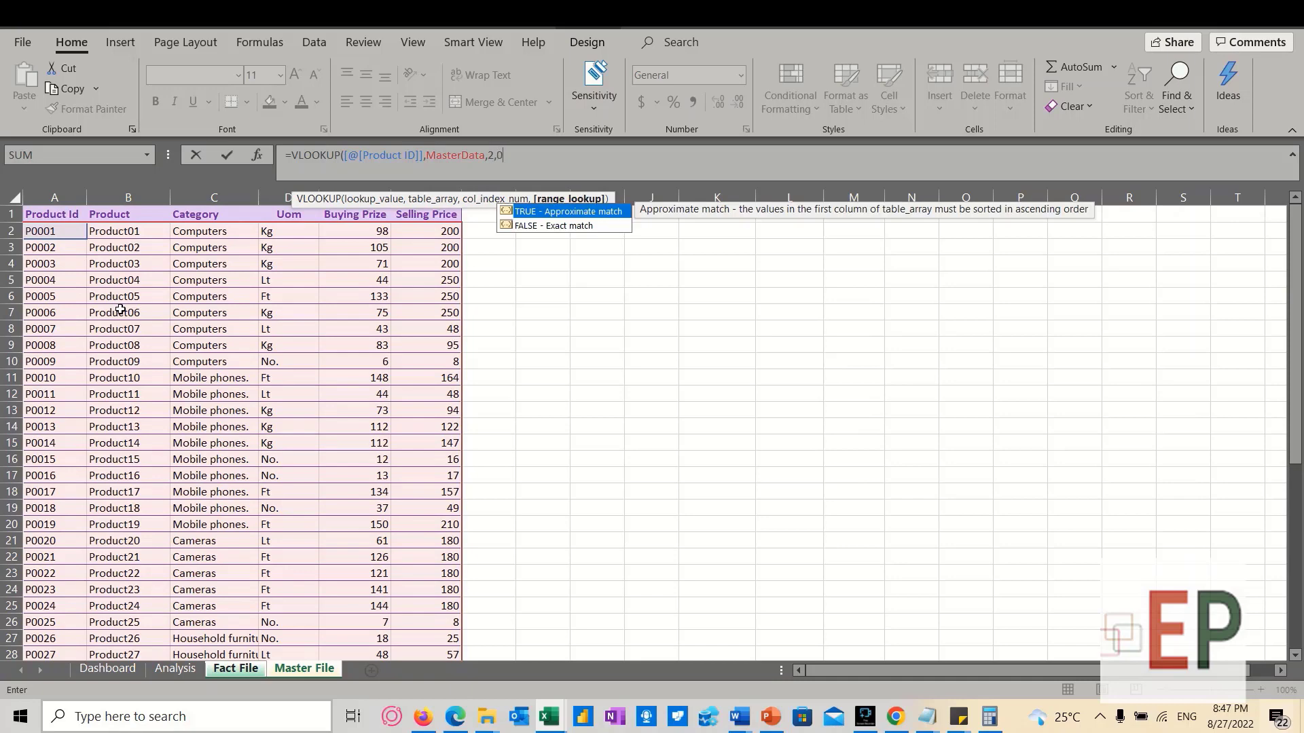
type("0)")
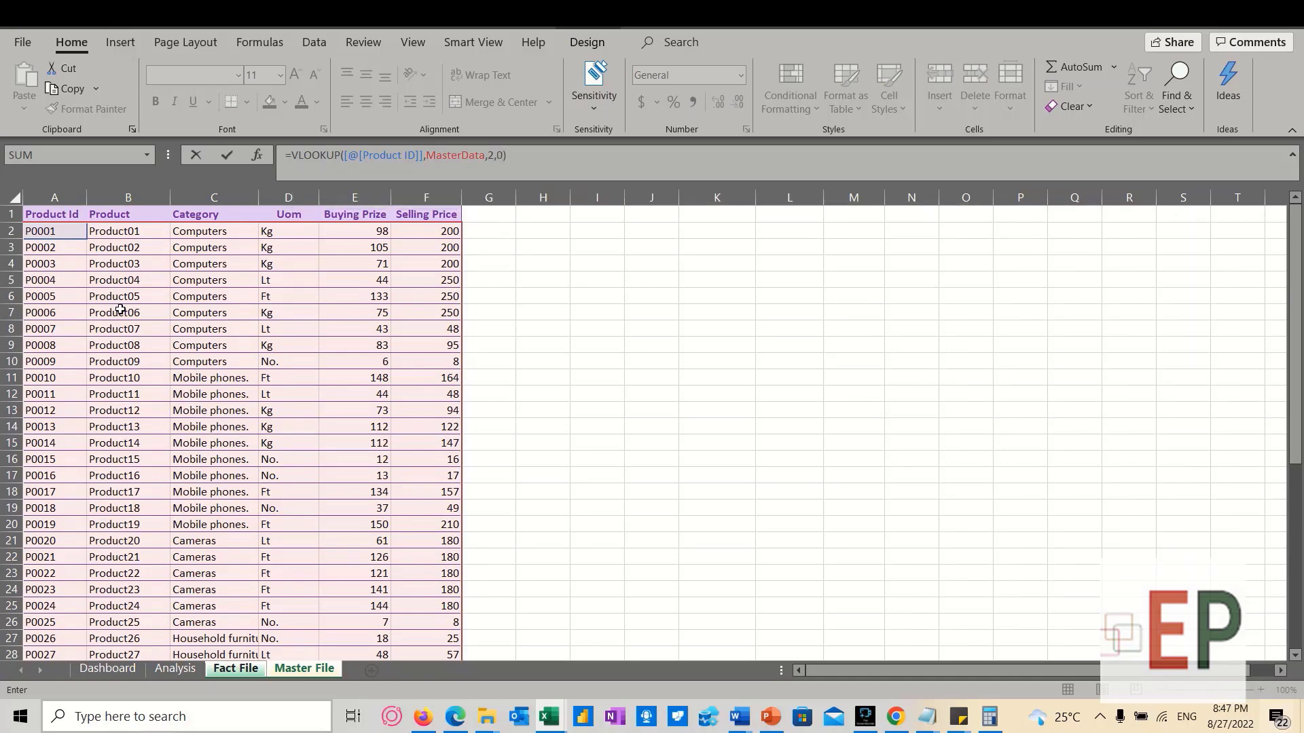
key("Return")
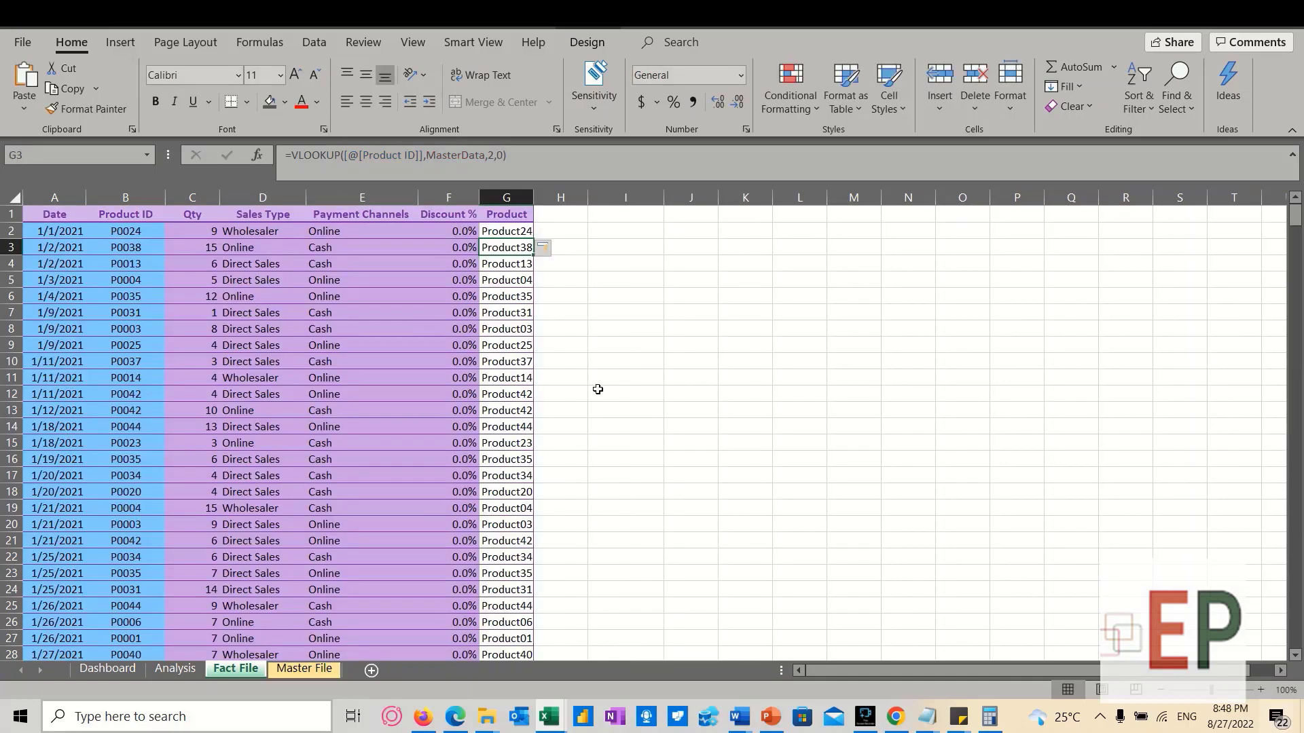
left_click(598, 391)
left_click(491, 233)
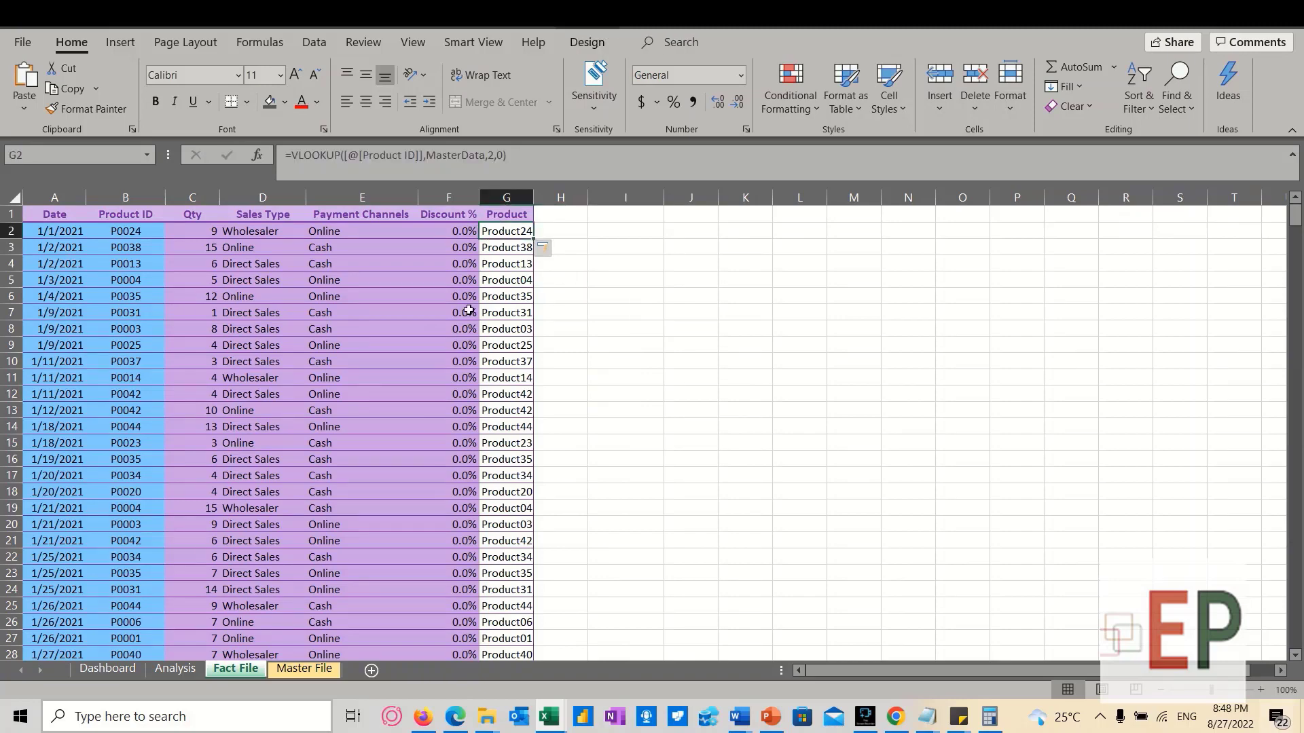
Add a Category column header in H1, directly after the Product column of the Fact File table
left_click(511, 215)
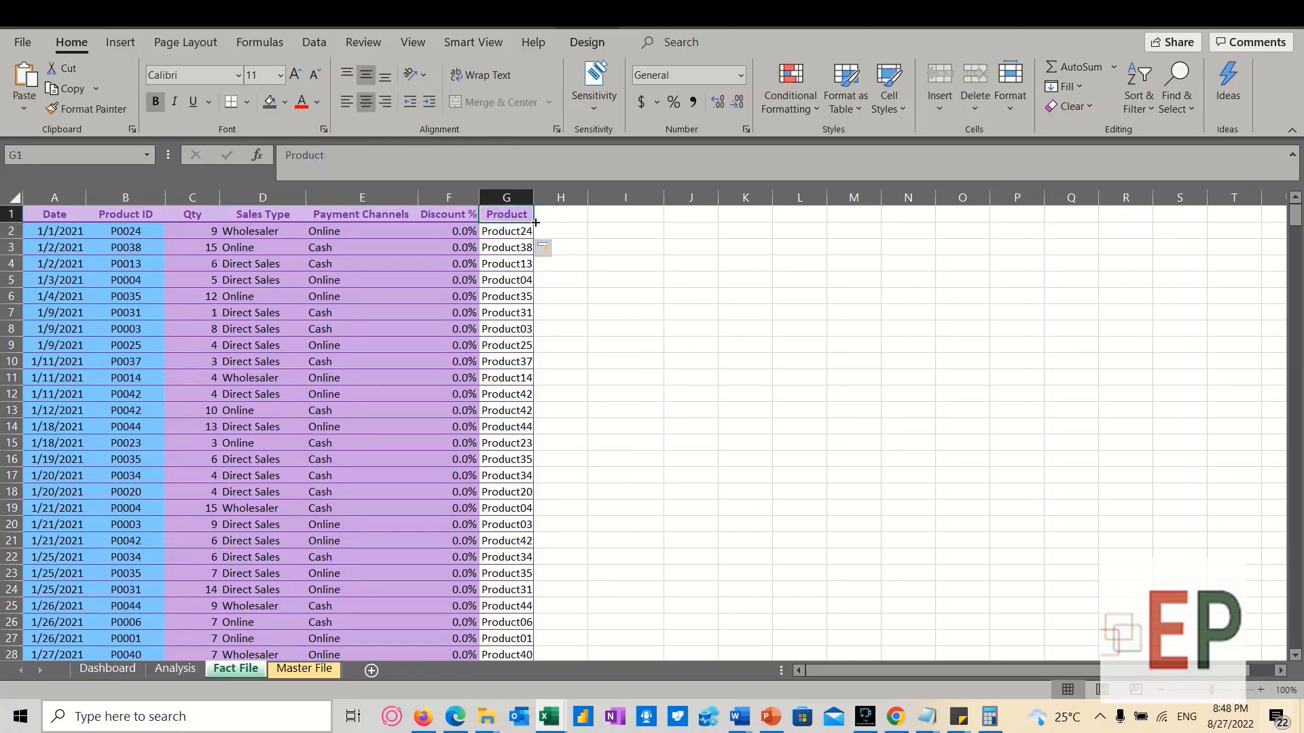
left_click(536, 218)
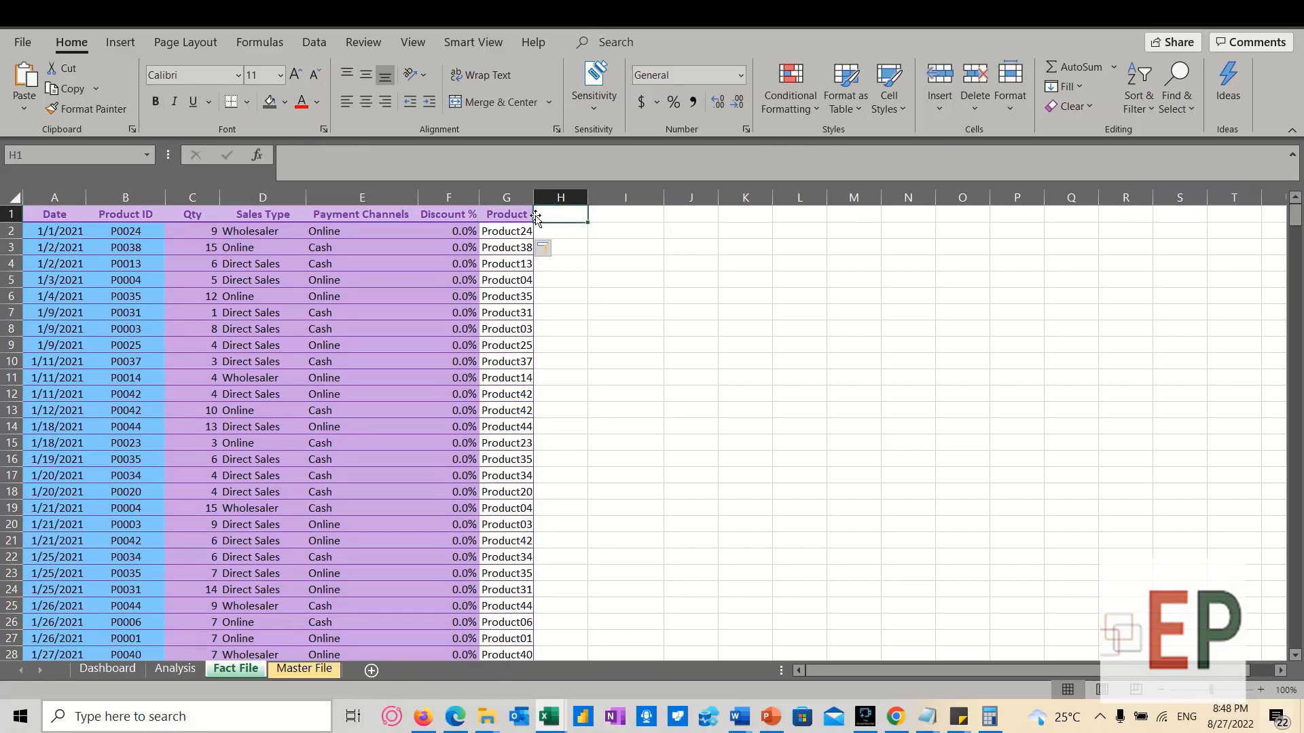
type("Categ")
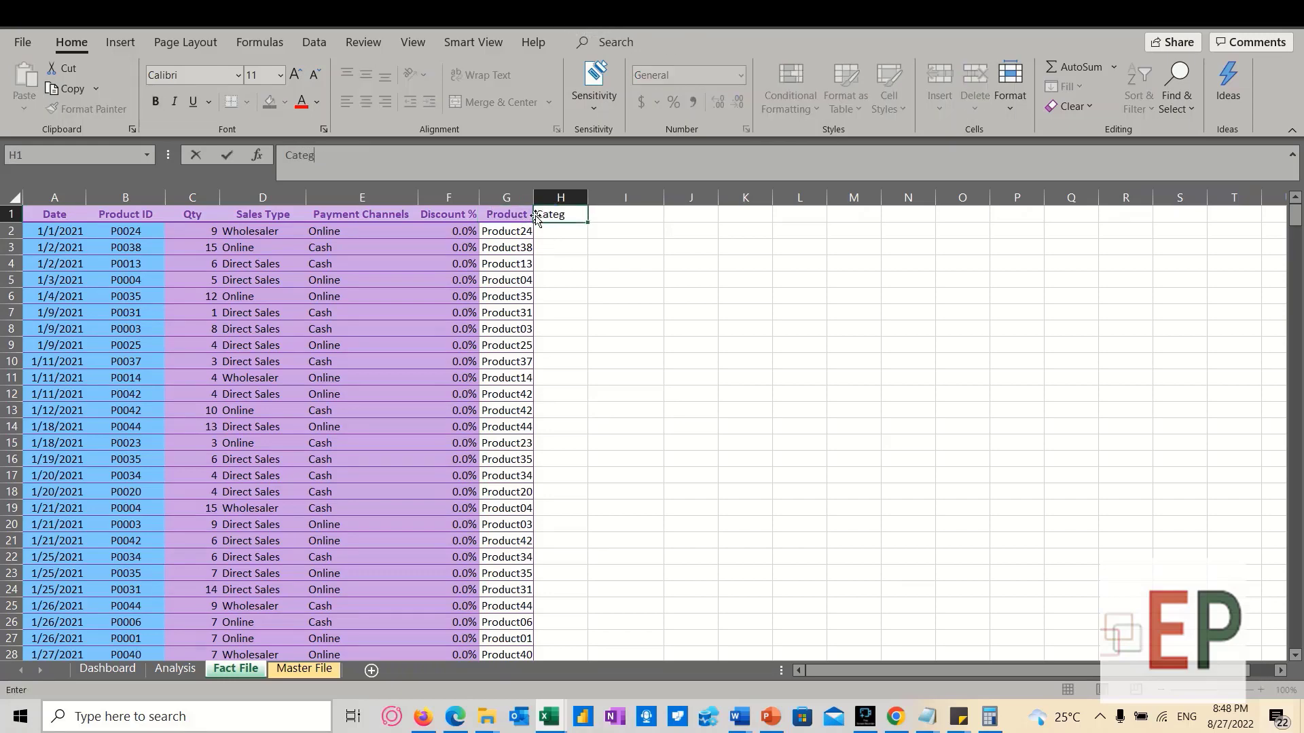
key("Tab")
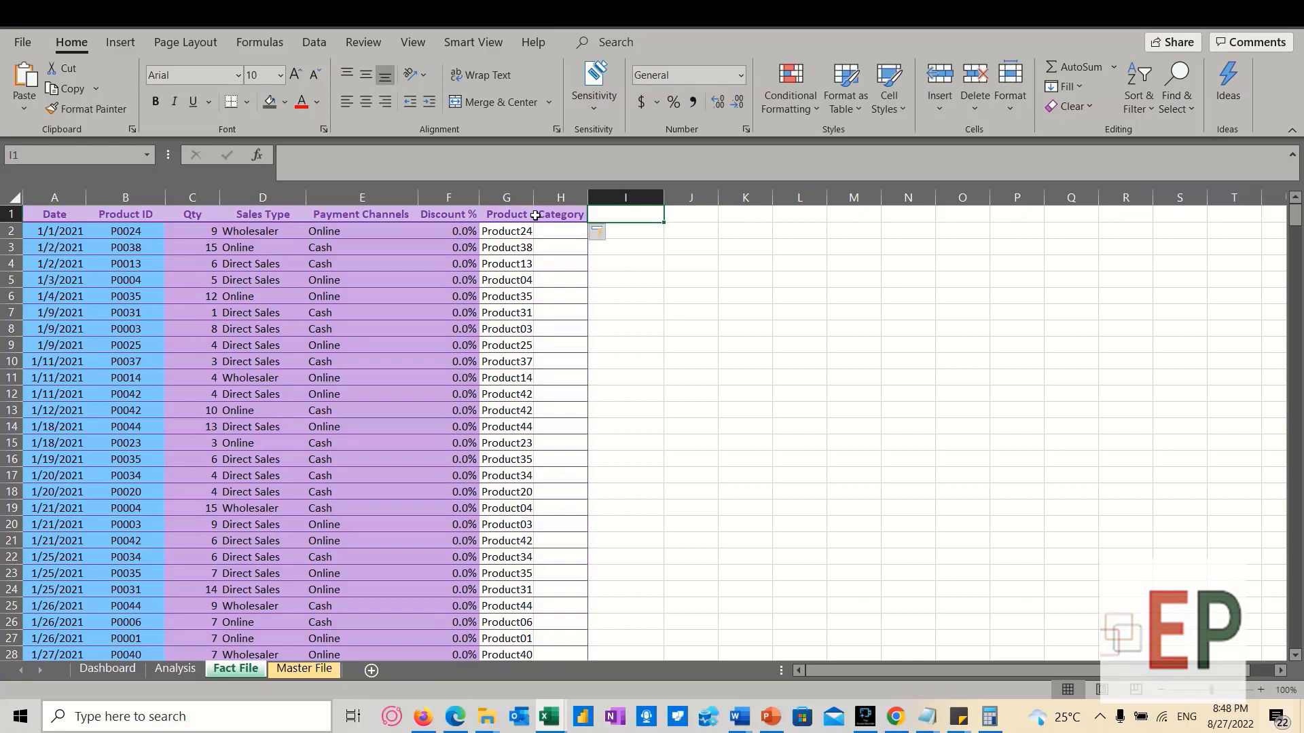
Copy the Buying Prize and Selling Price headers from the Master File sheet into I1:J1 of the Fact File sheet
left_click(288, 673)
left_click_drag(357, 214, 414, 214)
key("ctrl+c")
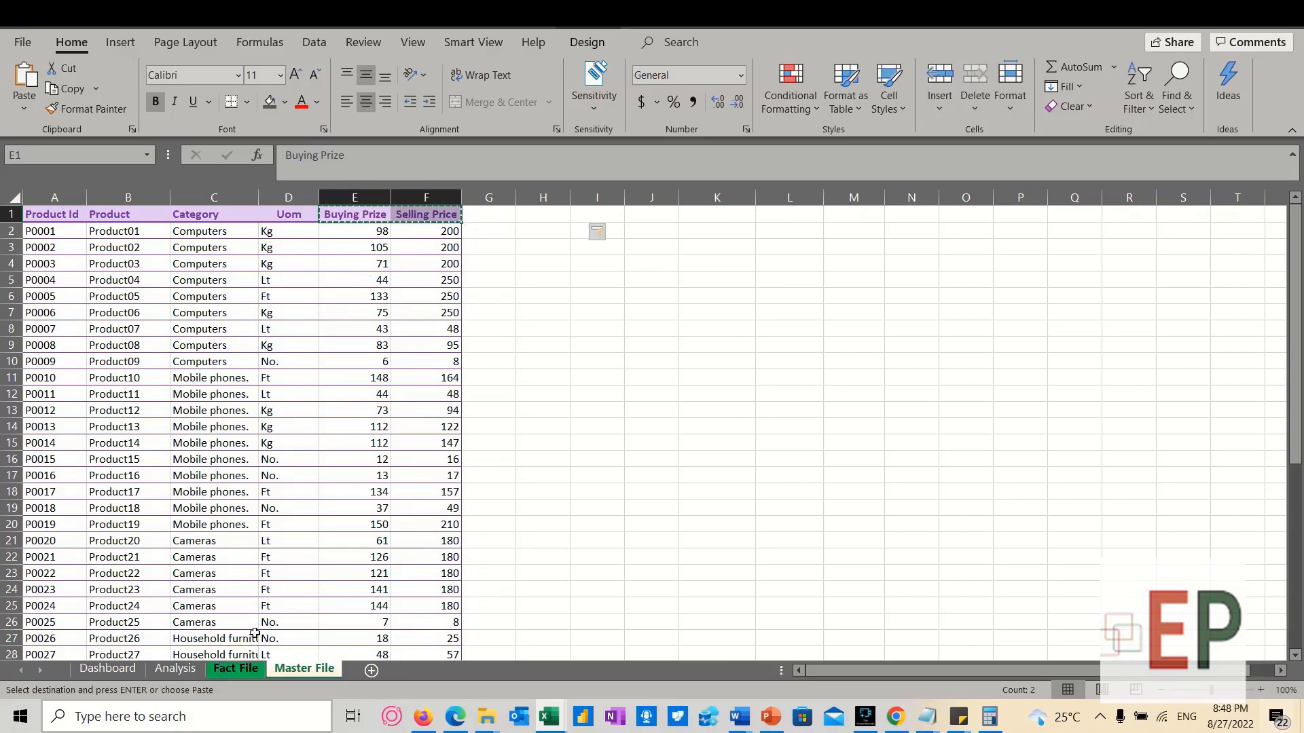
left_click(234, 669)
key("ctrl+v")
left_click(596, 286)
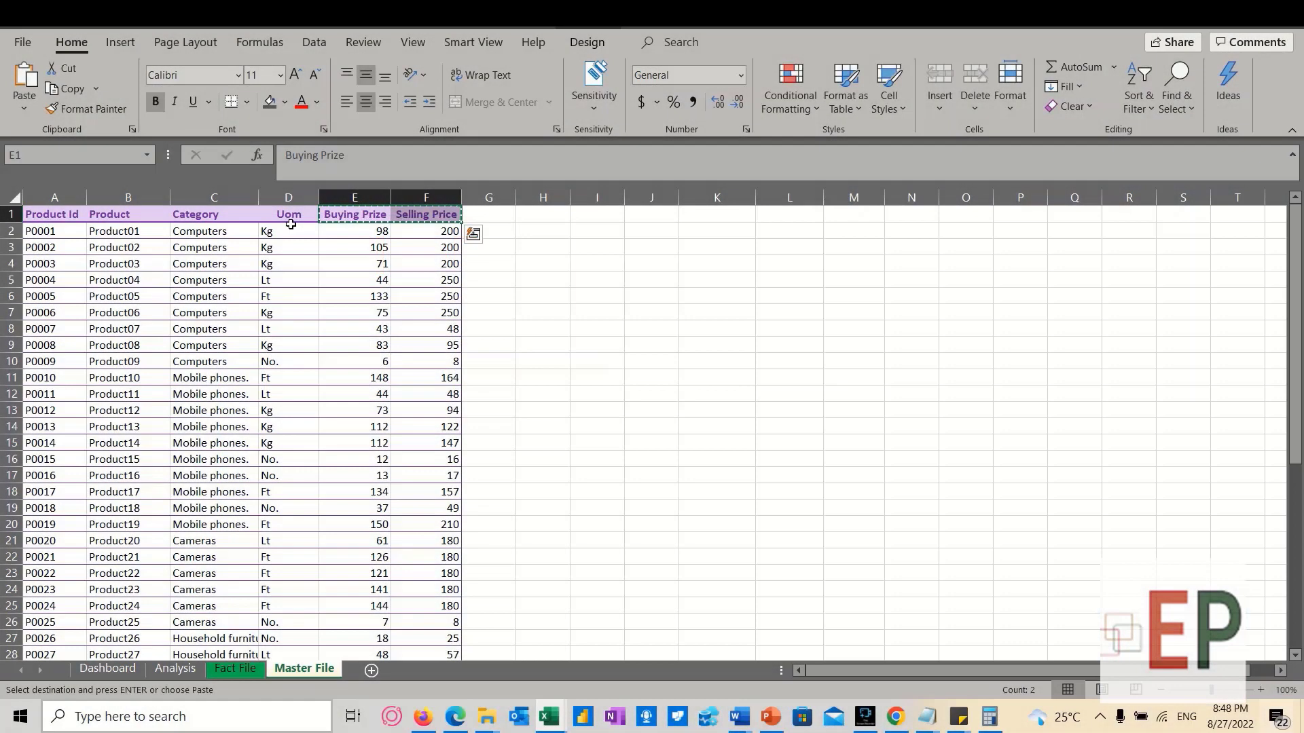
Copy the Uom header from the Master File sheet into K1 of the Fact File sheet
left_click(290, 216)
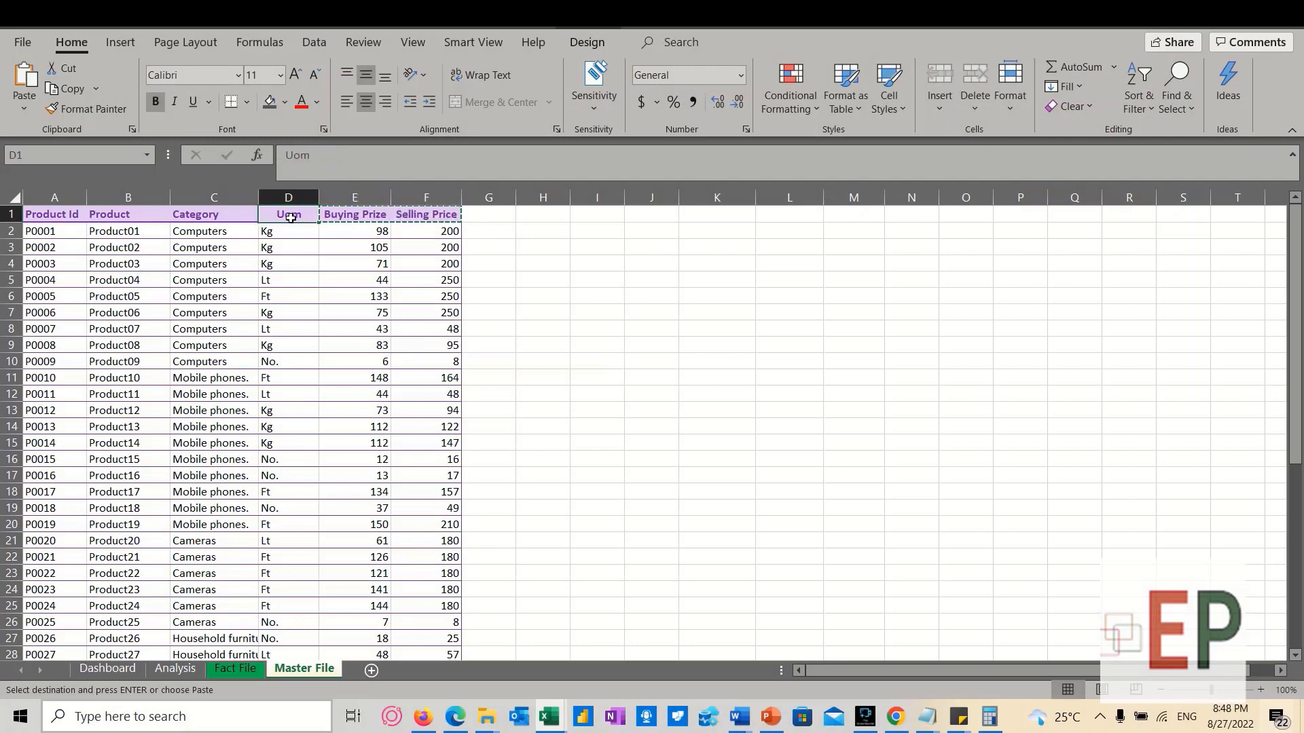
left_click(213, 675)
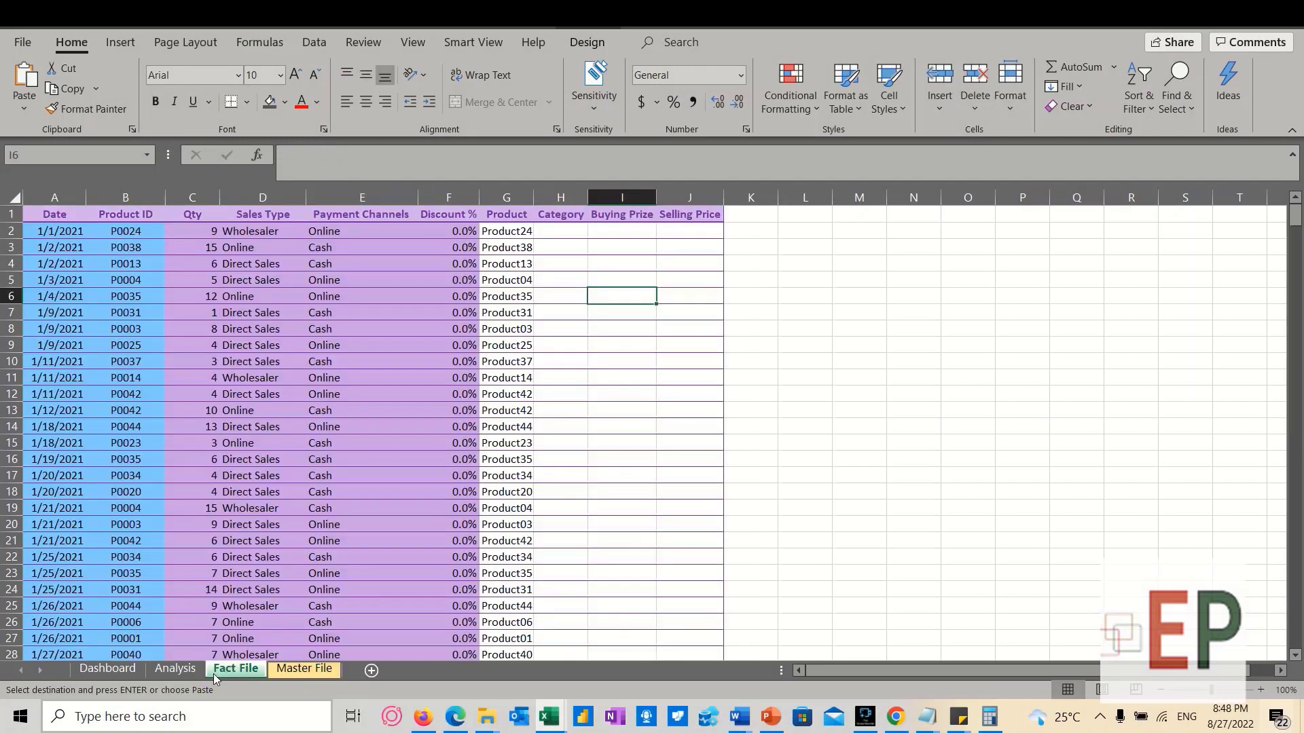
left_click(732, 221)
key("ctrl+v")
left_click(715, 297)
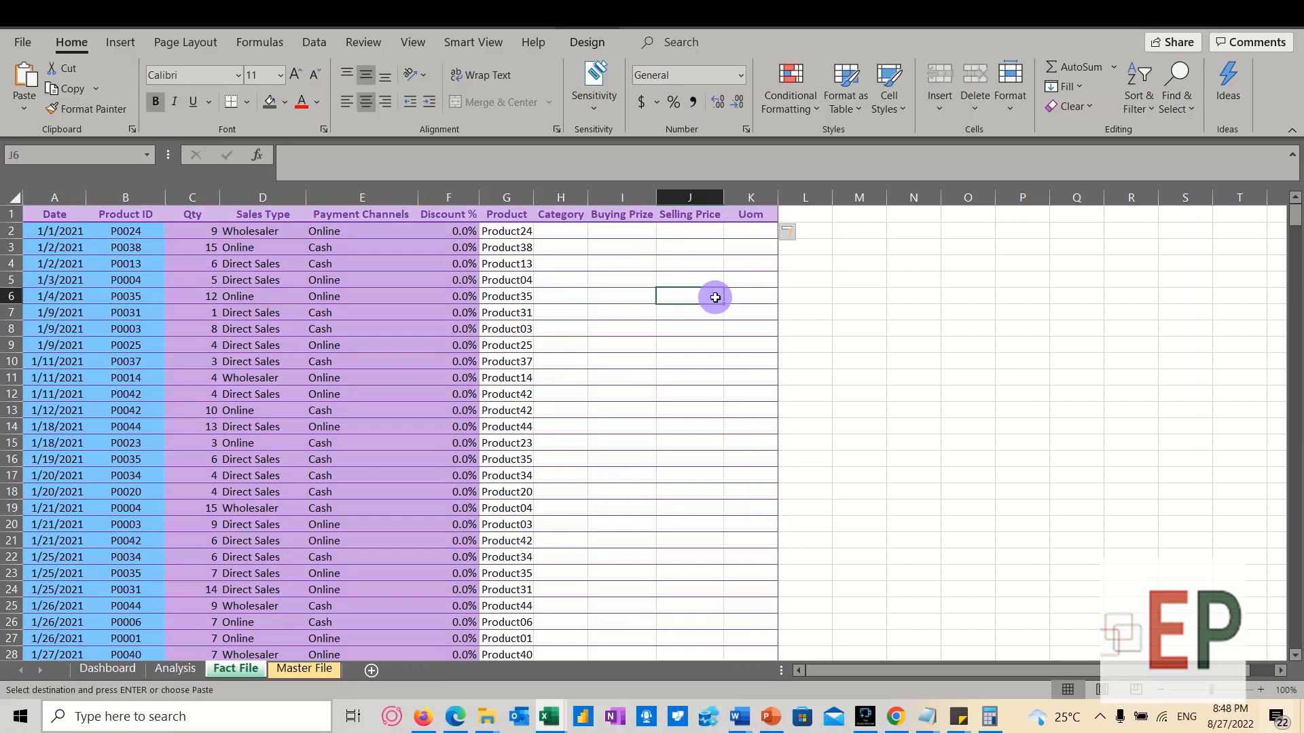
Wrap the VLOOKUP in G2 of the Product column in IFNA with an empty string "" as the fallback value
left_click(573, 229)
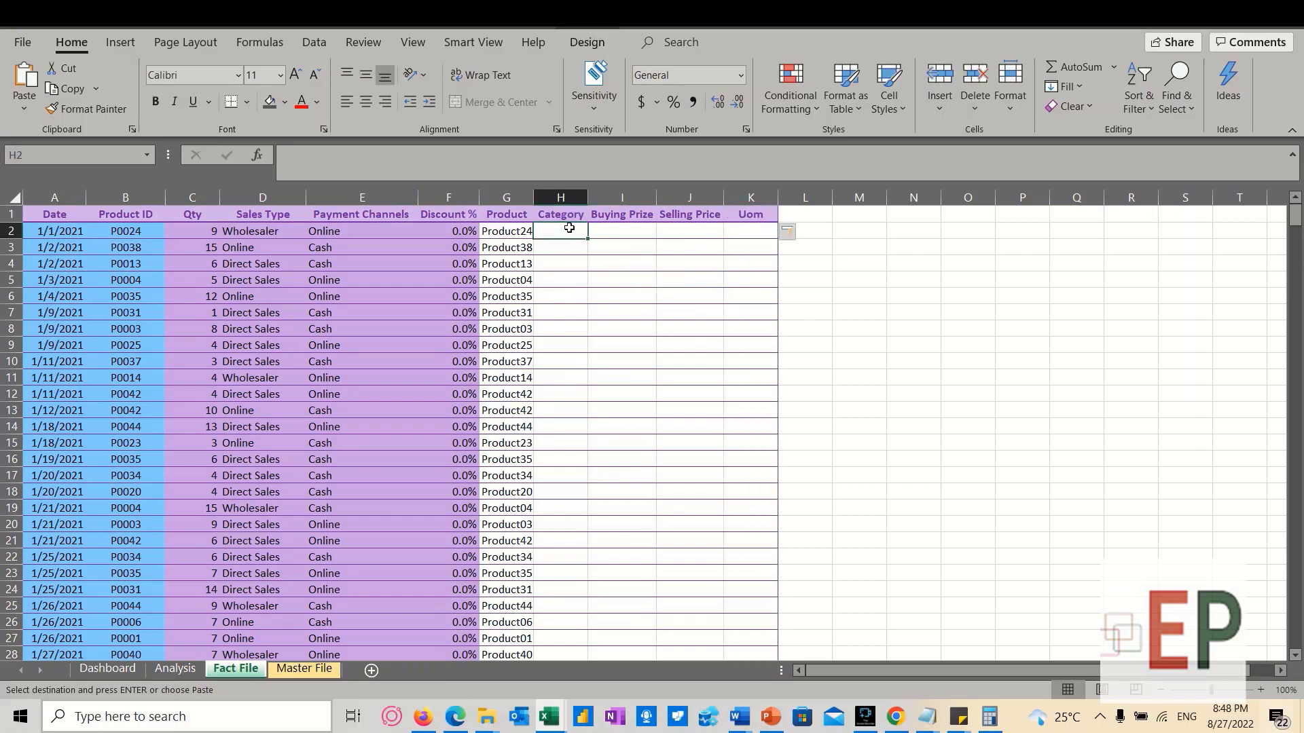
left_click(486, 230)
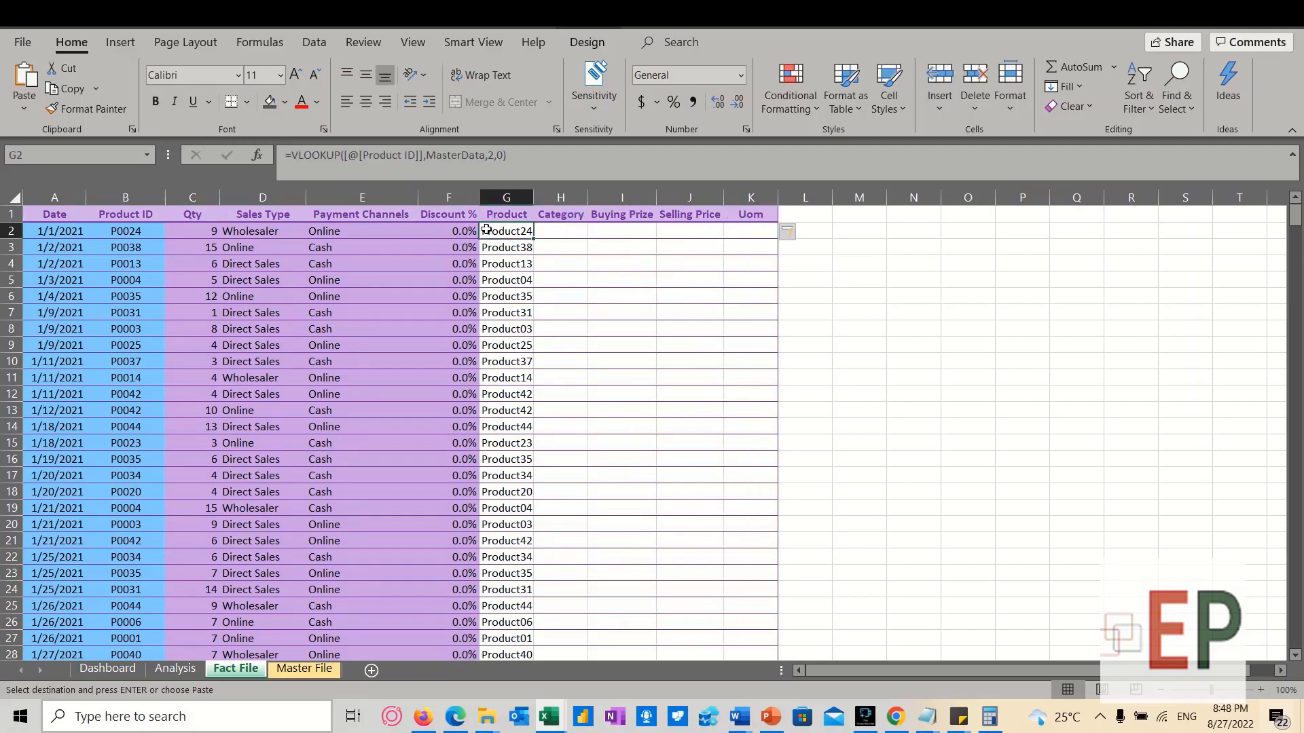
left_click(292, 155)
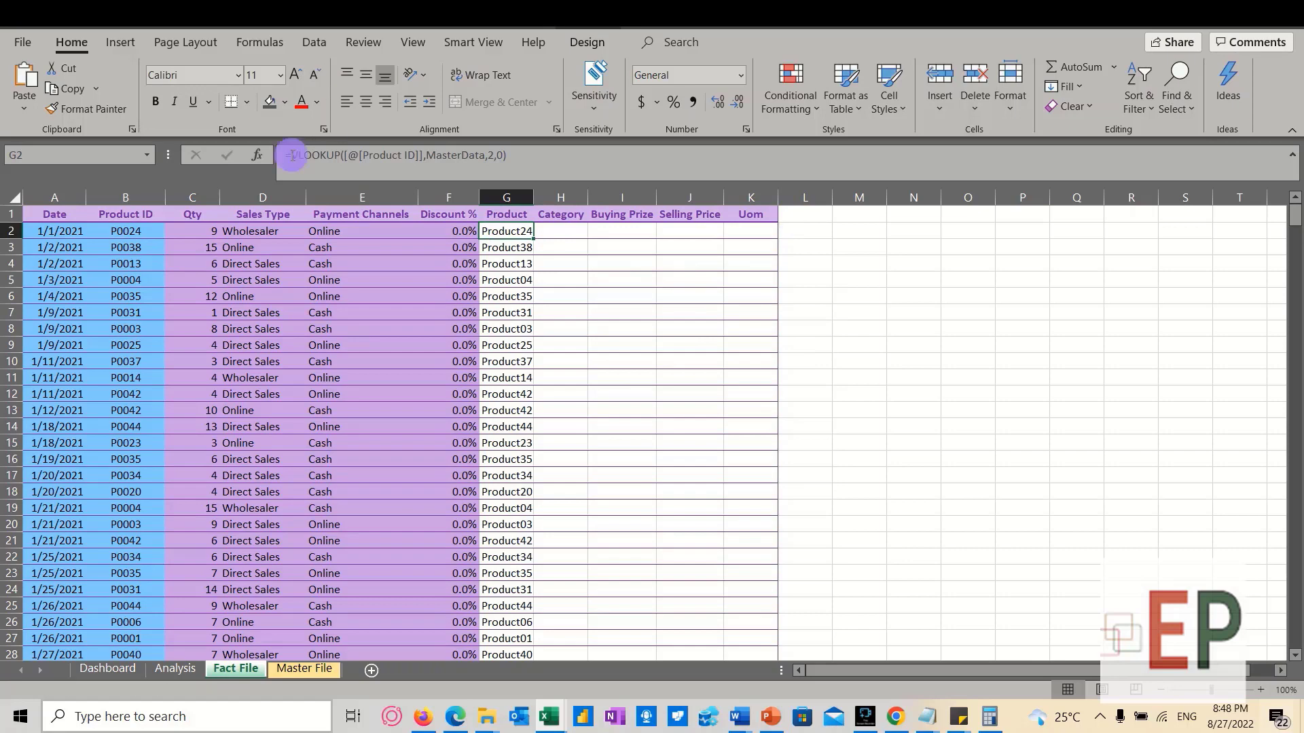
type("if")
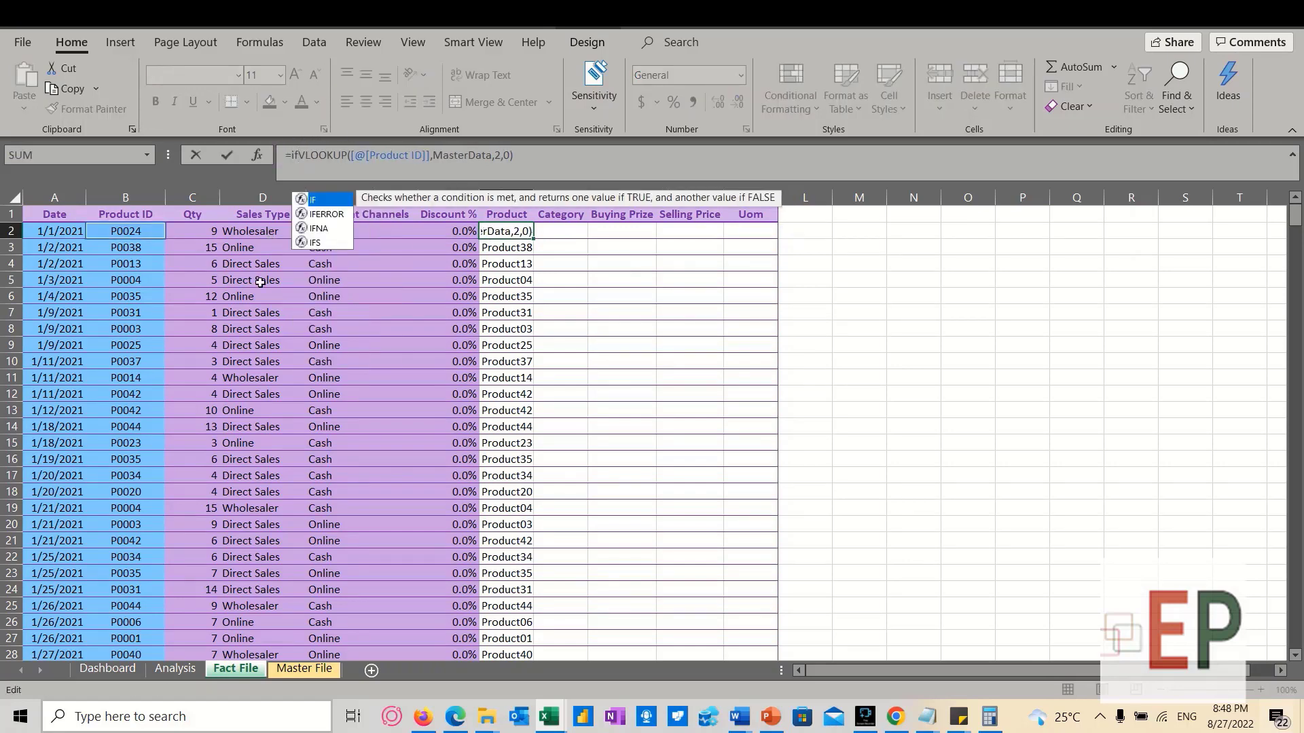
type("na")
key("Tab")
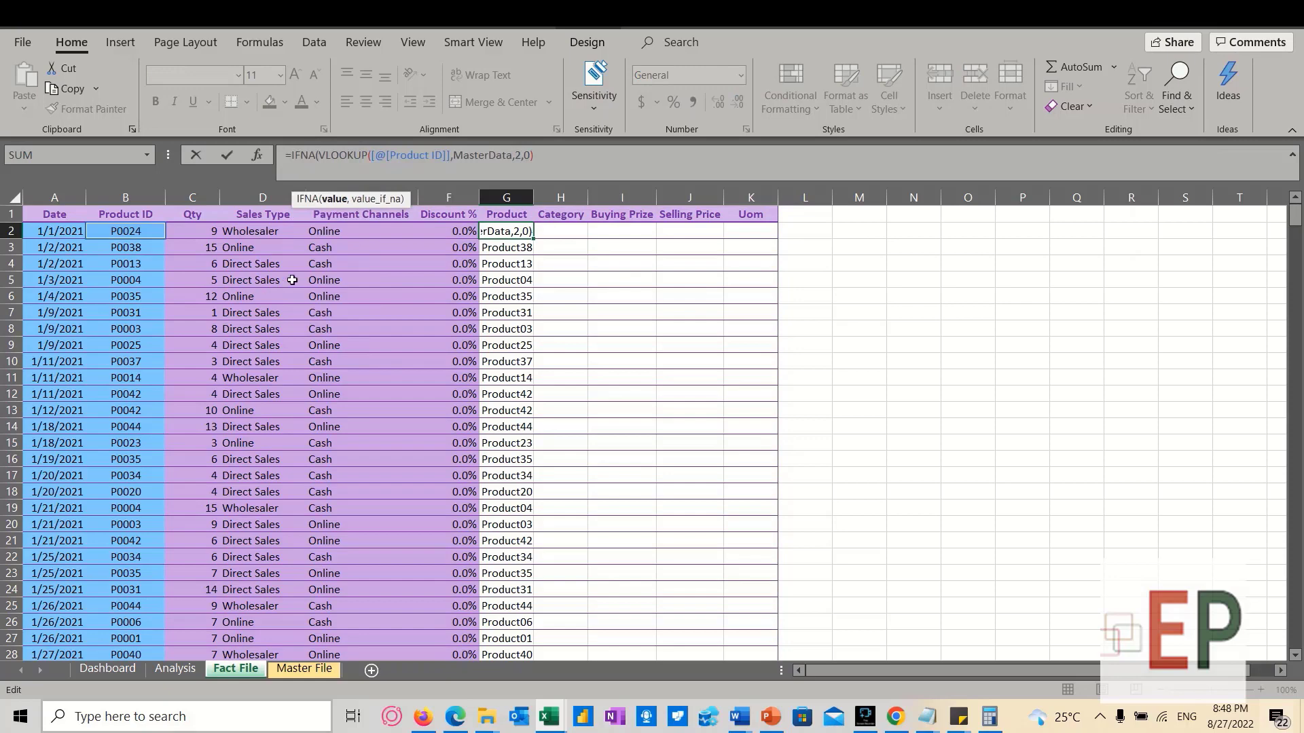
type(",")
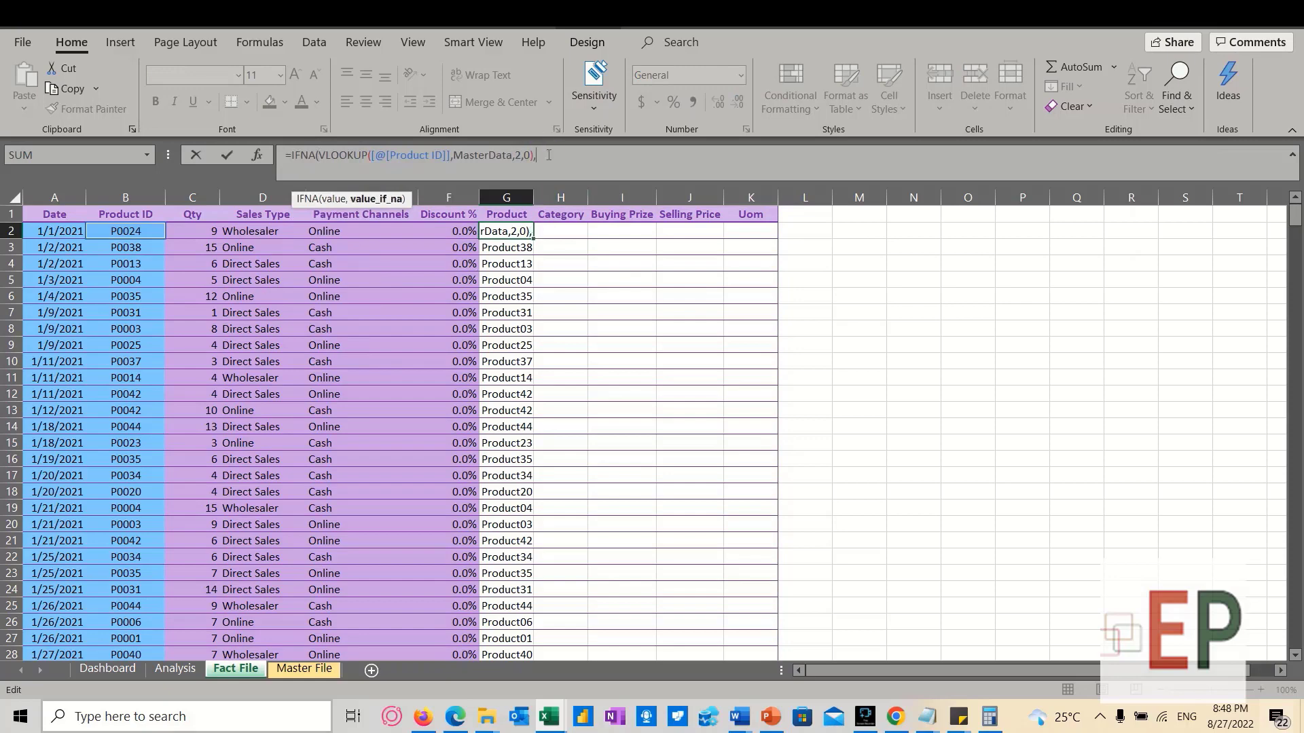
type("\"\")")
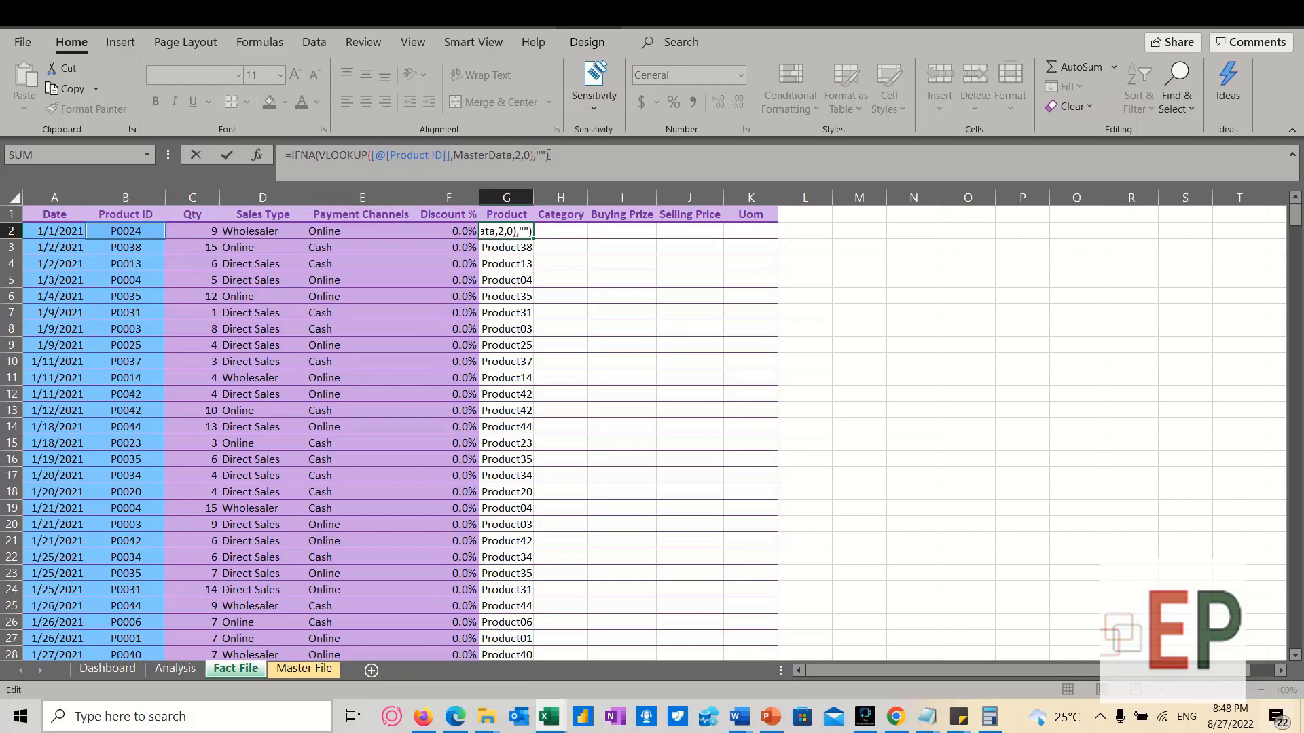
key("Return")
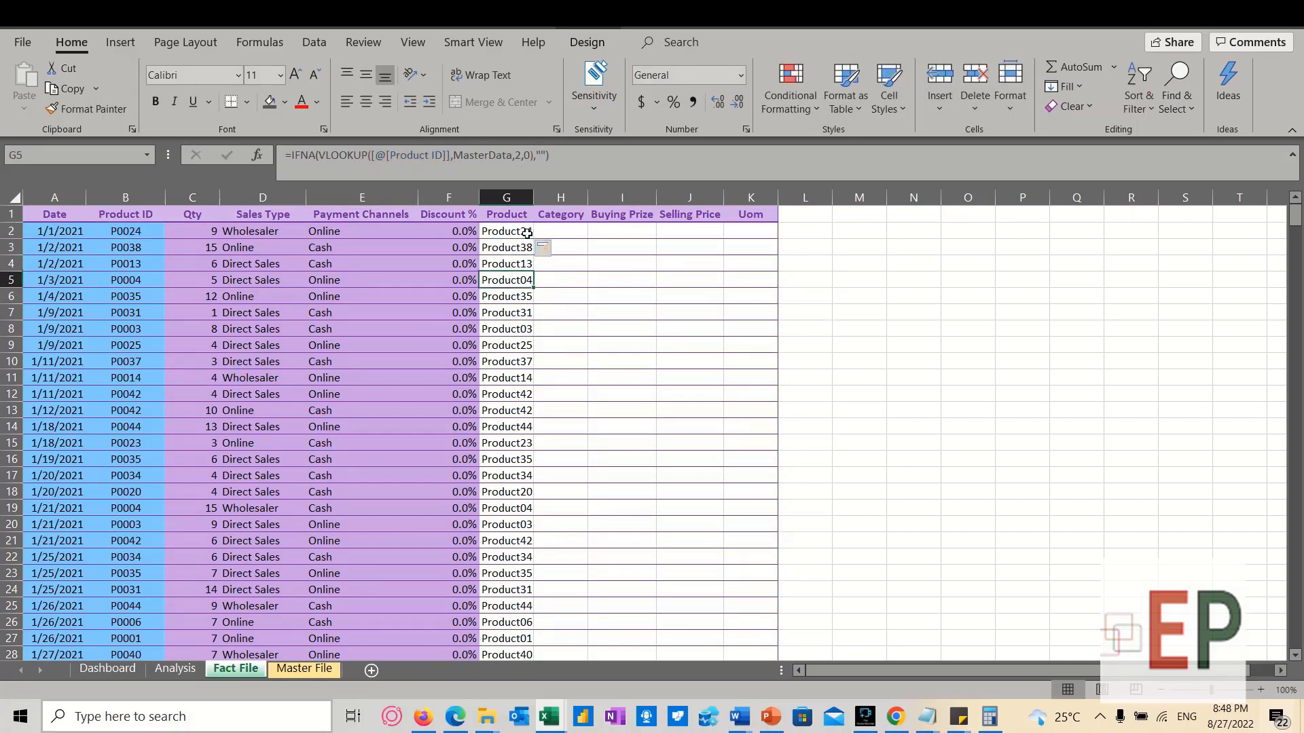
Copy the Product formula from G2 into H2 of the Category column
left_click(553, 229)
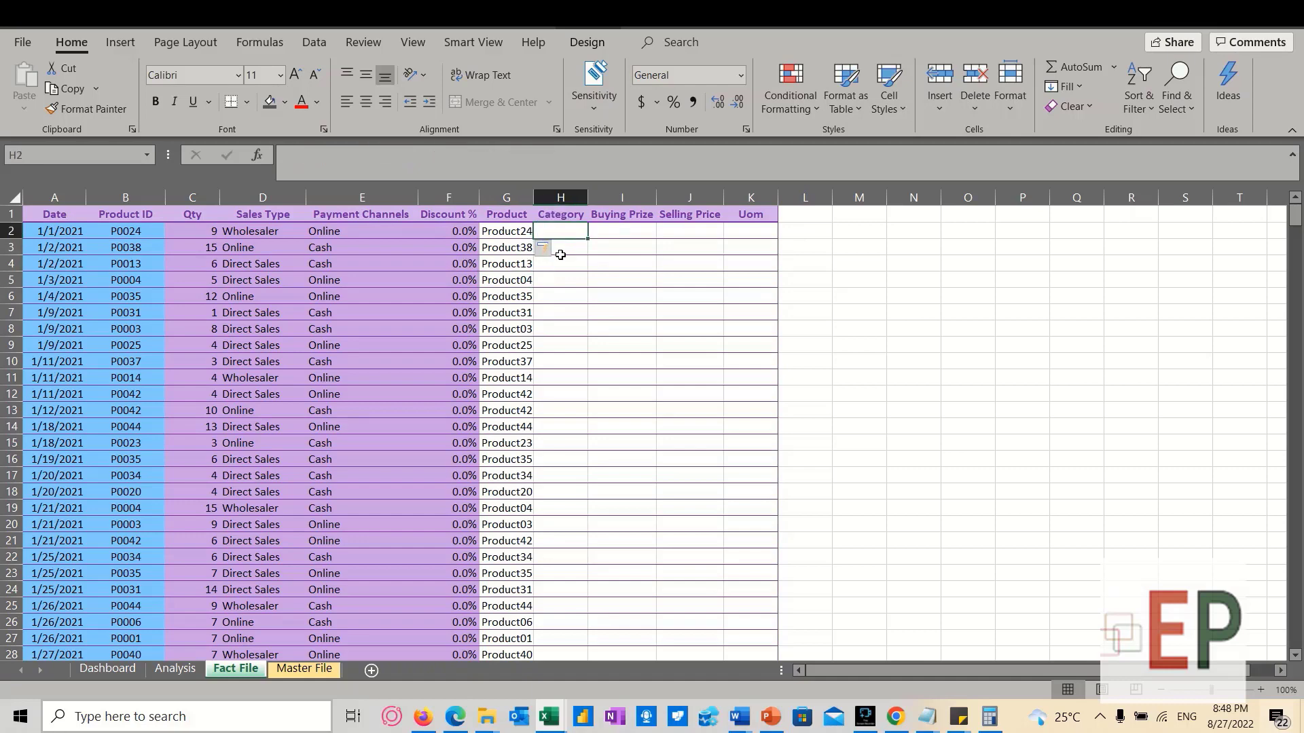
left_click(510, 231)
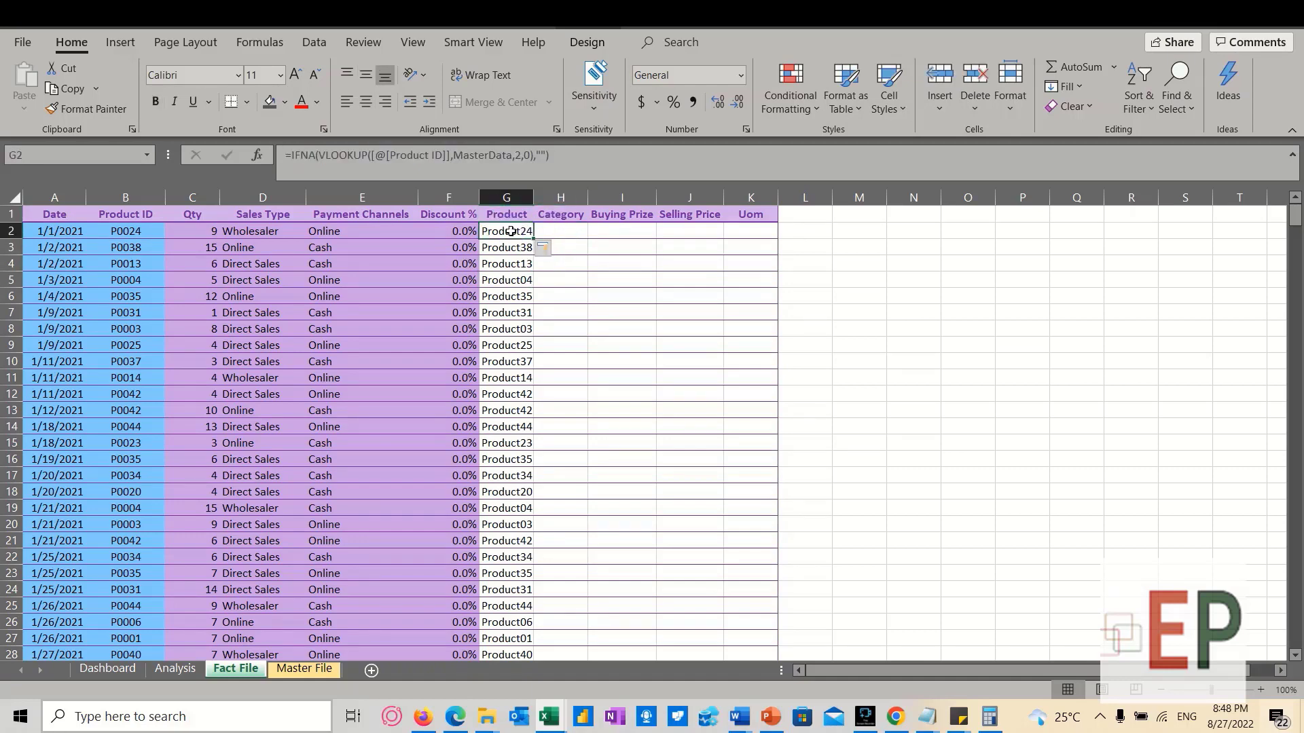
key("ctrl+c")
left_click(583, 232)
key("ctrl+v")
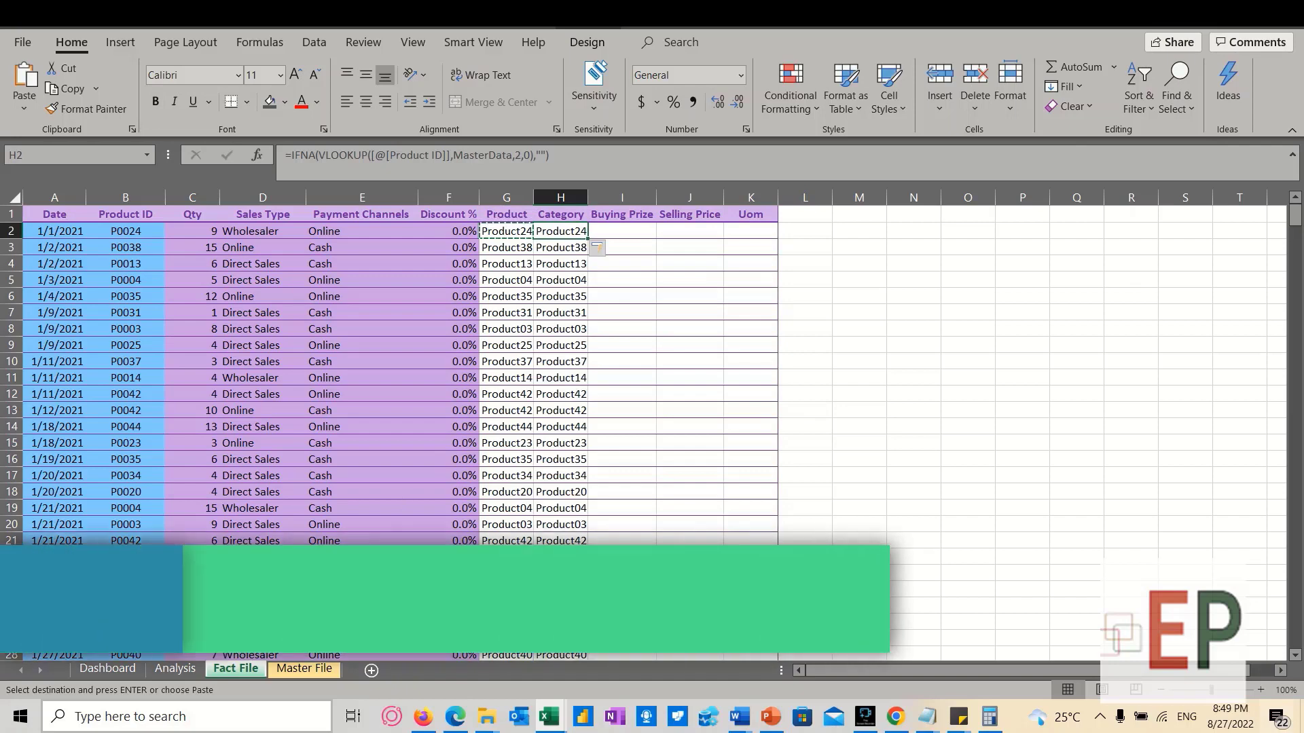
Set the column index in the Category lookup formula to 3 and auto-fit the width of the Category column
left_click(285, 674)
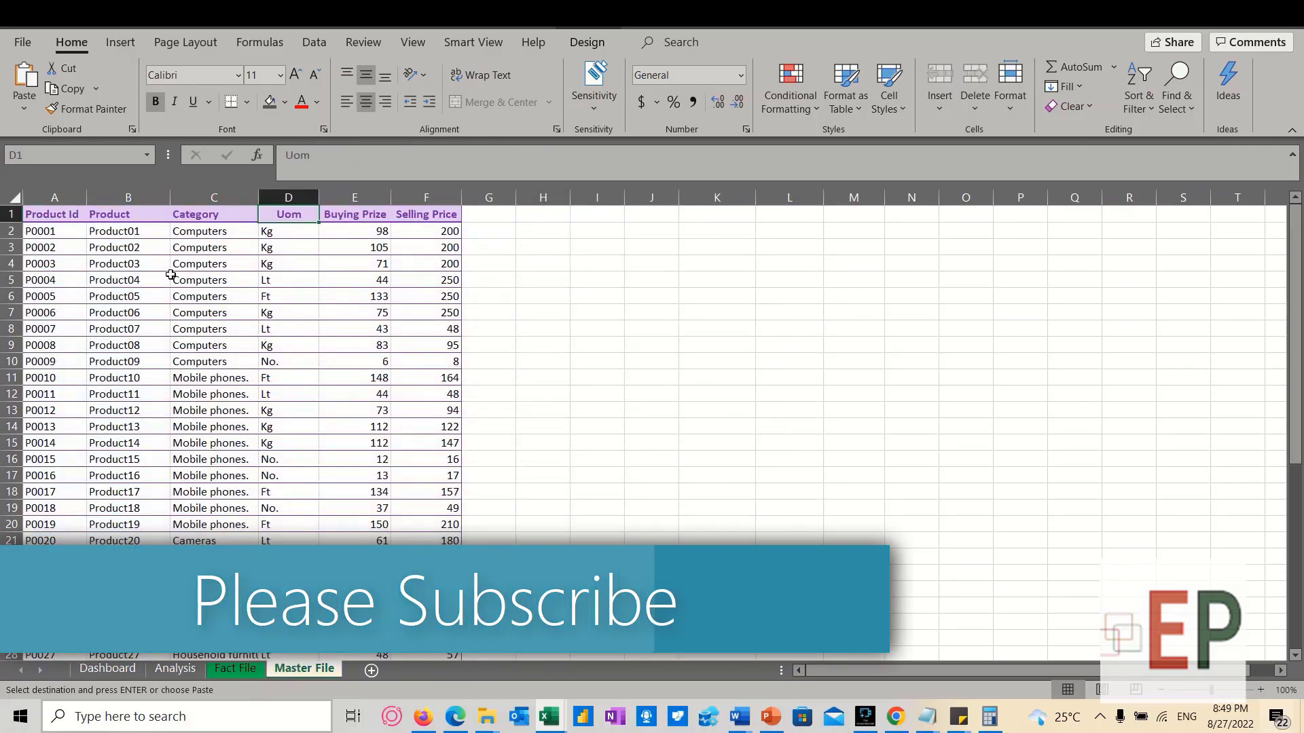
key("ctrl+Page_Up")
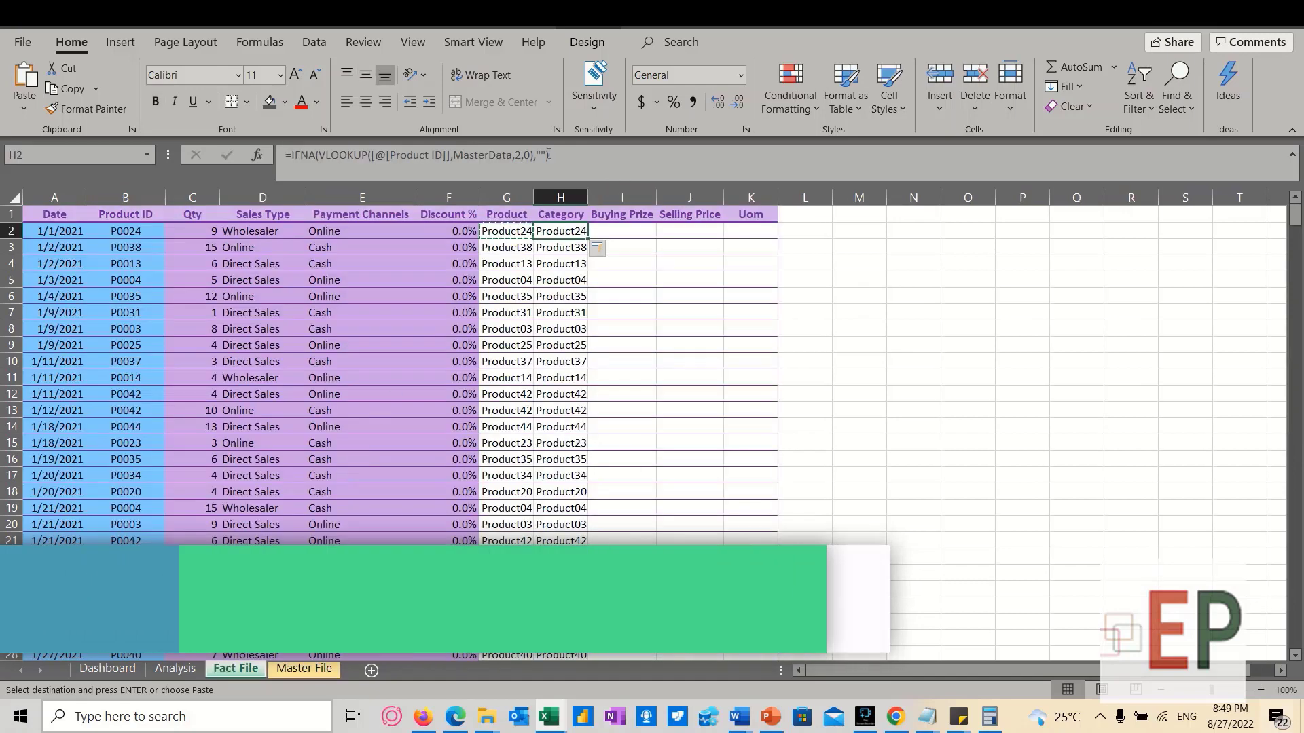
left_click(520, 155)
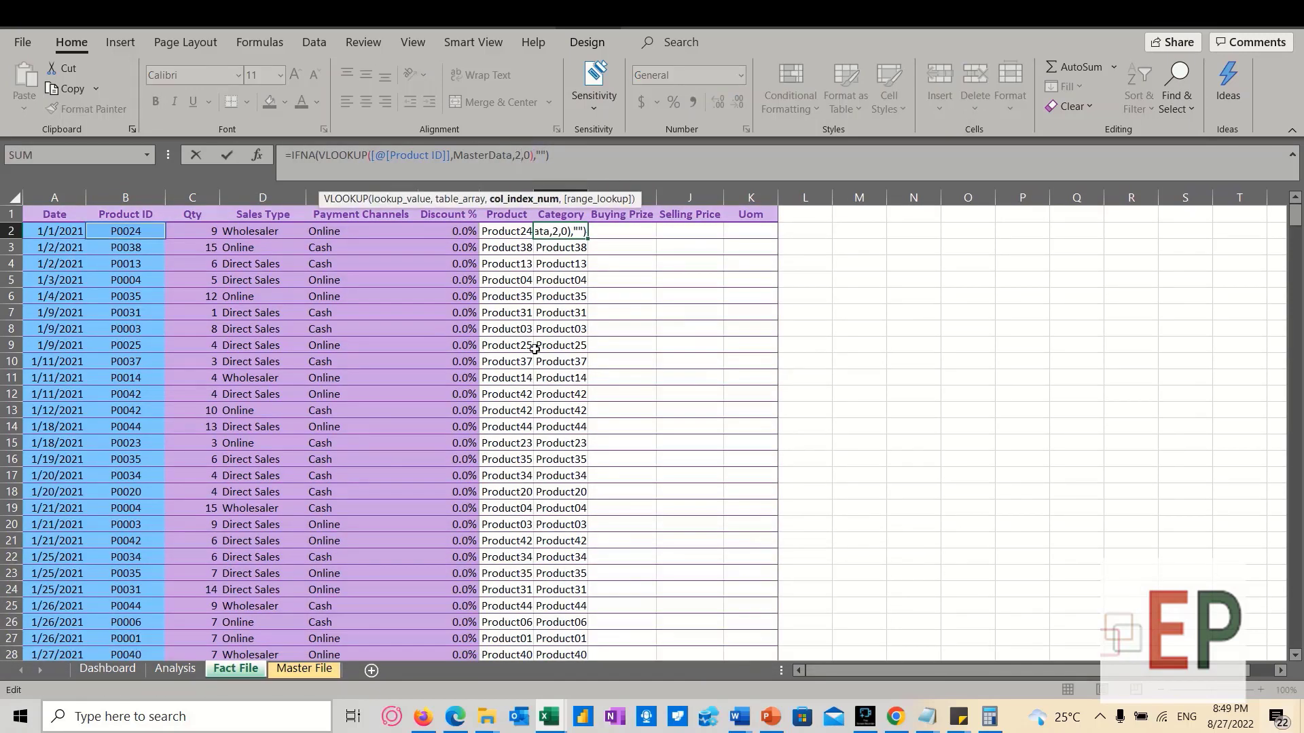
key("BackSpace")
type("3")
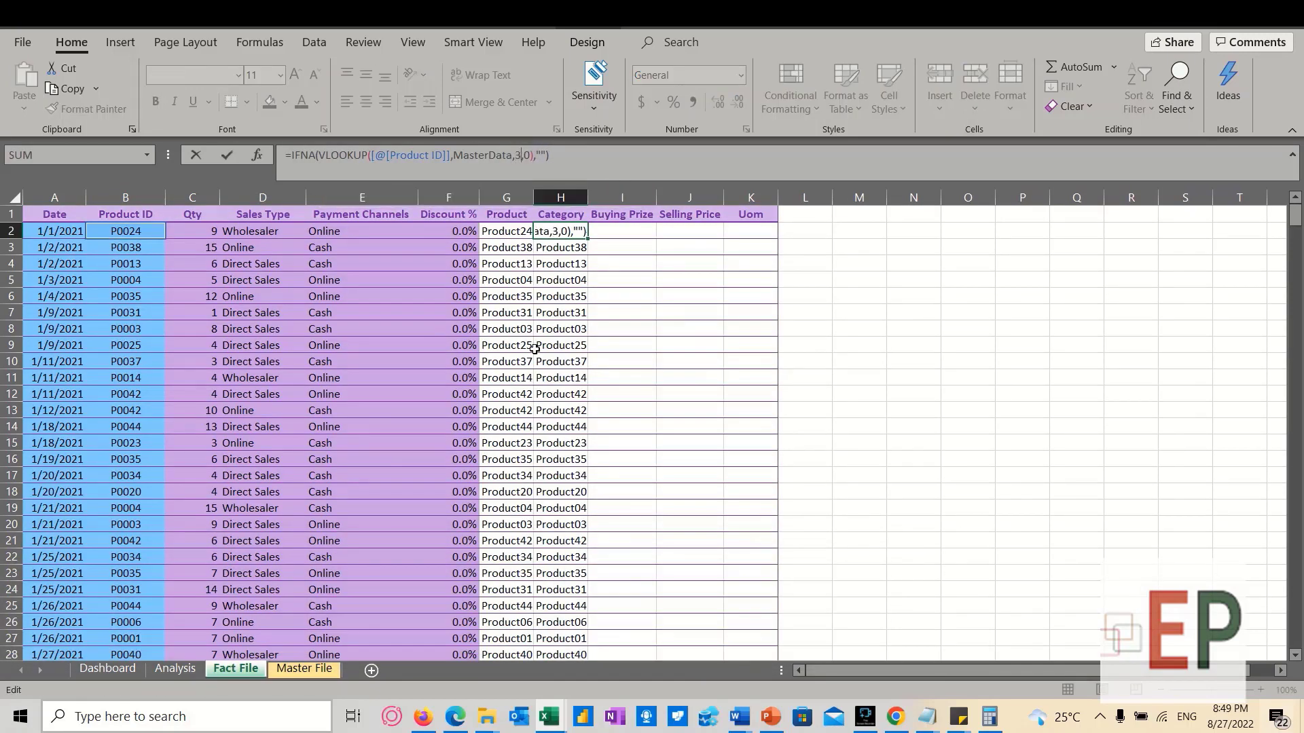
key("Return")
double_click(585, 195)
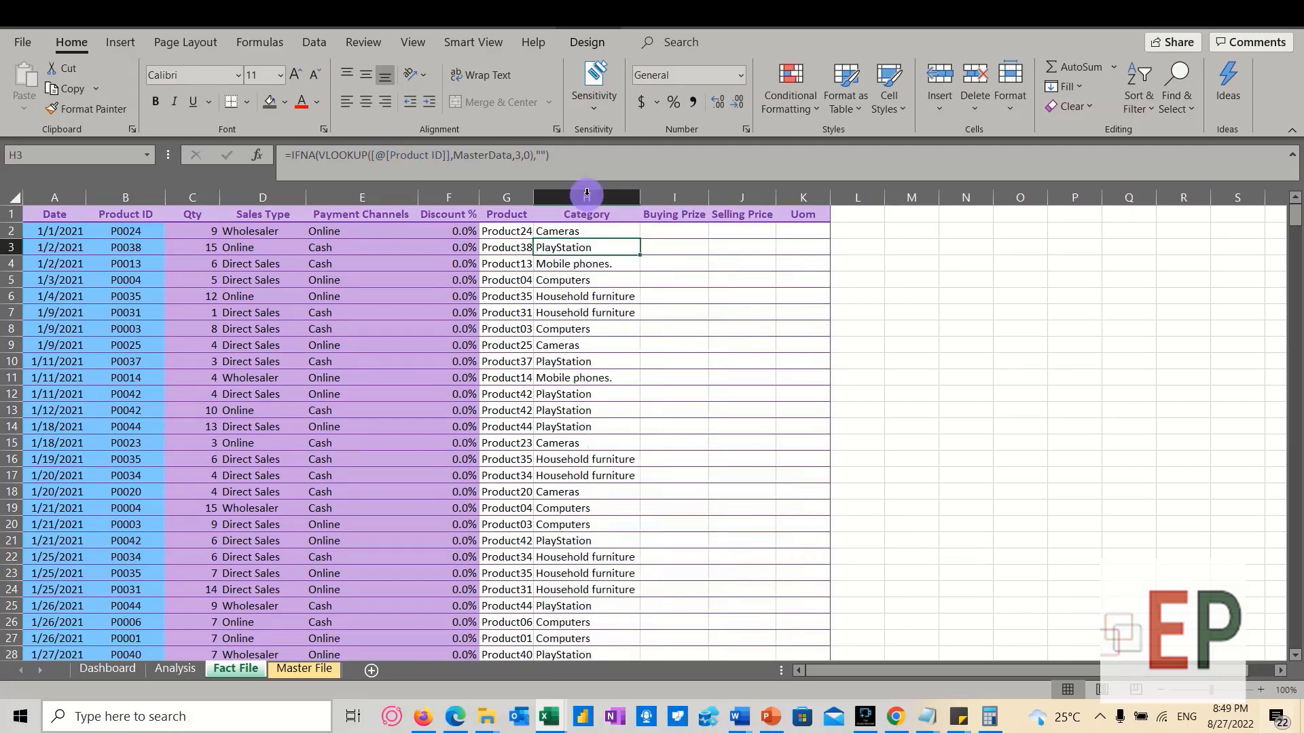
Copy the Category formula from H2 into I2 of the Buying Prize column
left_click(609, 229)
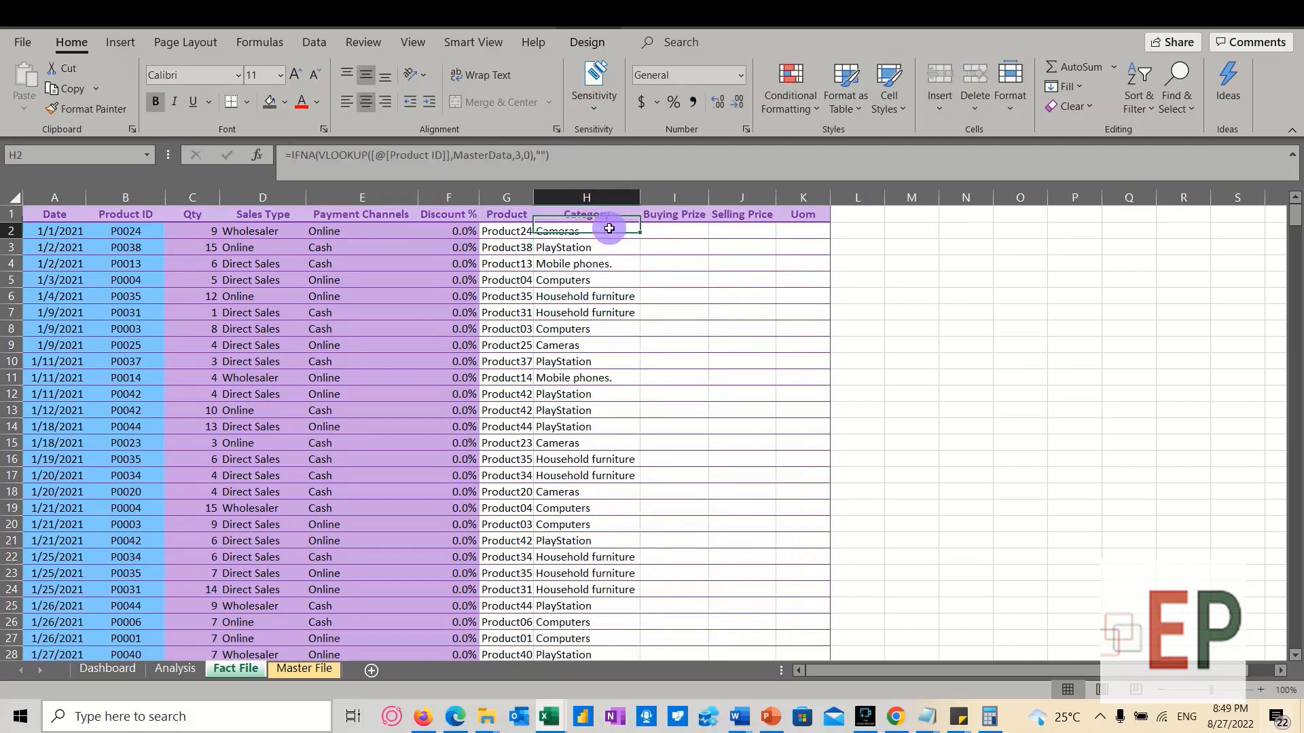
key("ctrl+c")
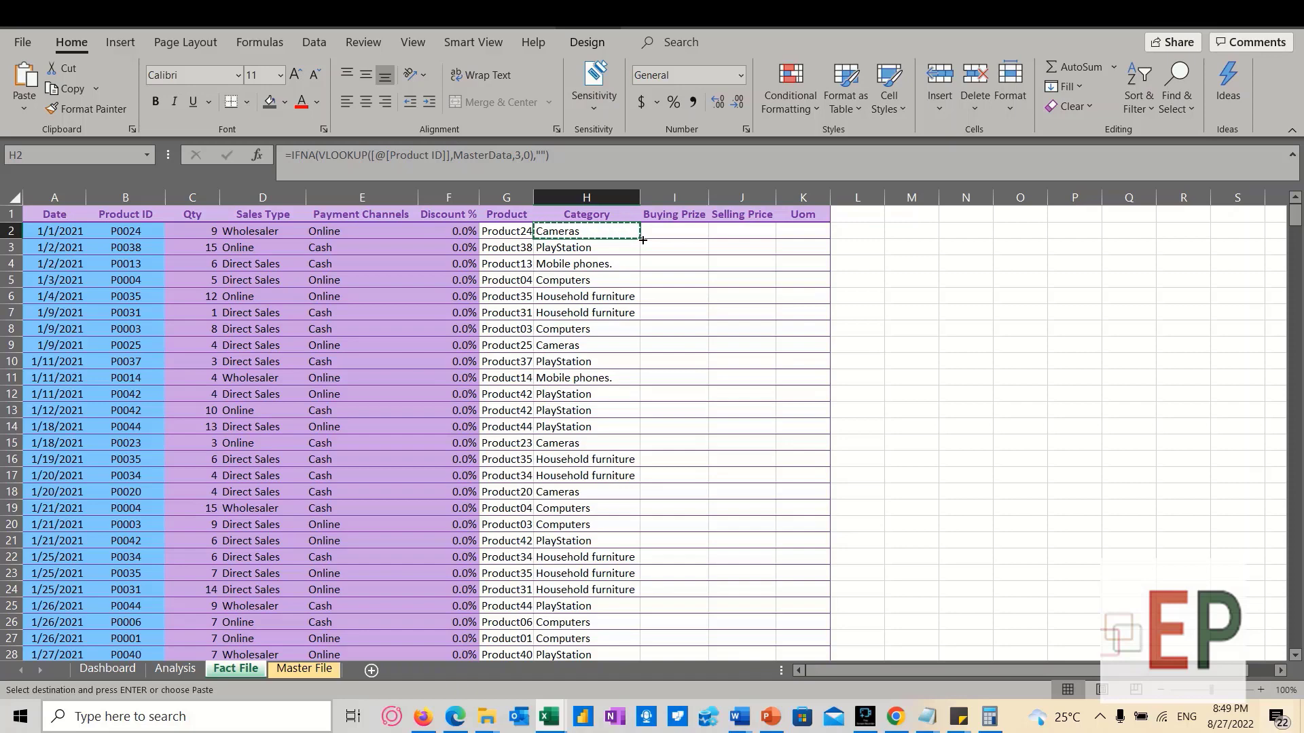
left_click(679, 232)
key("ctrl+v")
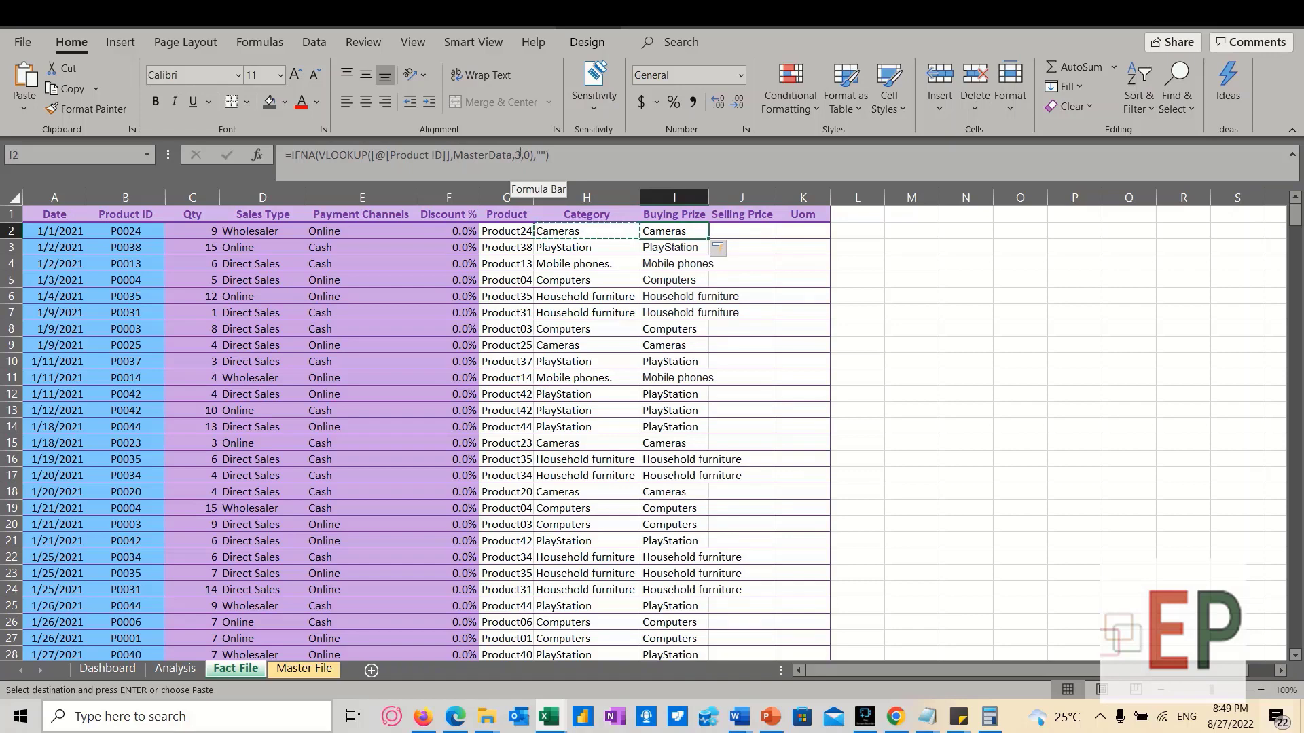
Check the column order in the Master File sheet and set the Buying Prize lookup's column index to 5 in the Fact File
left_click(304, 668)
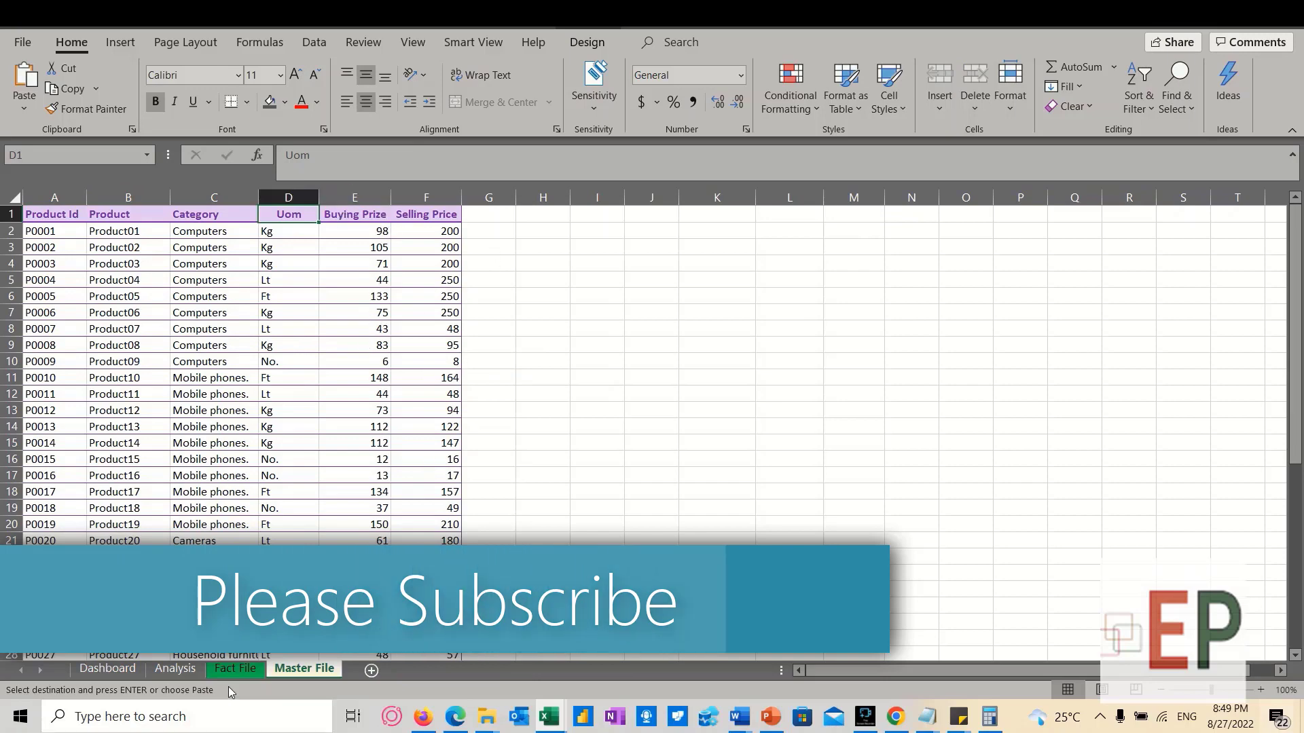
left_click(236, 669)
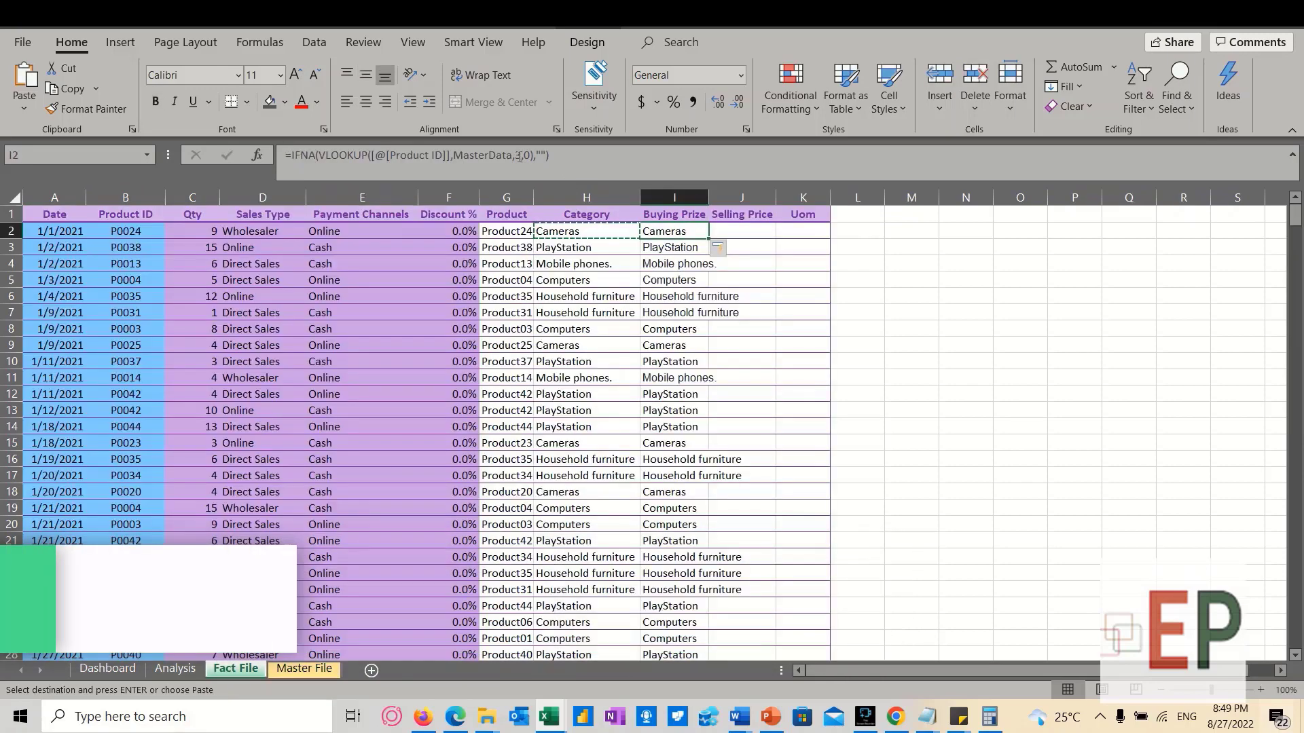
double_click(519, 156)
type("5")
key("Return")
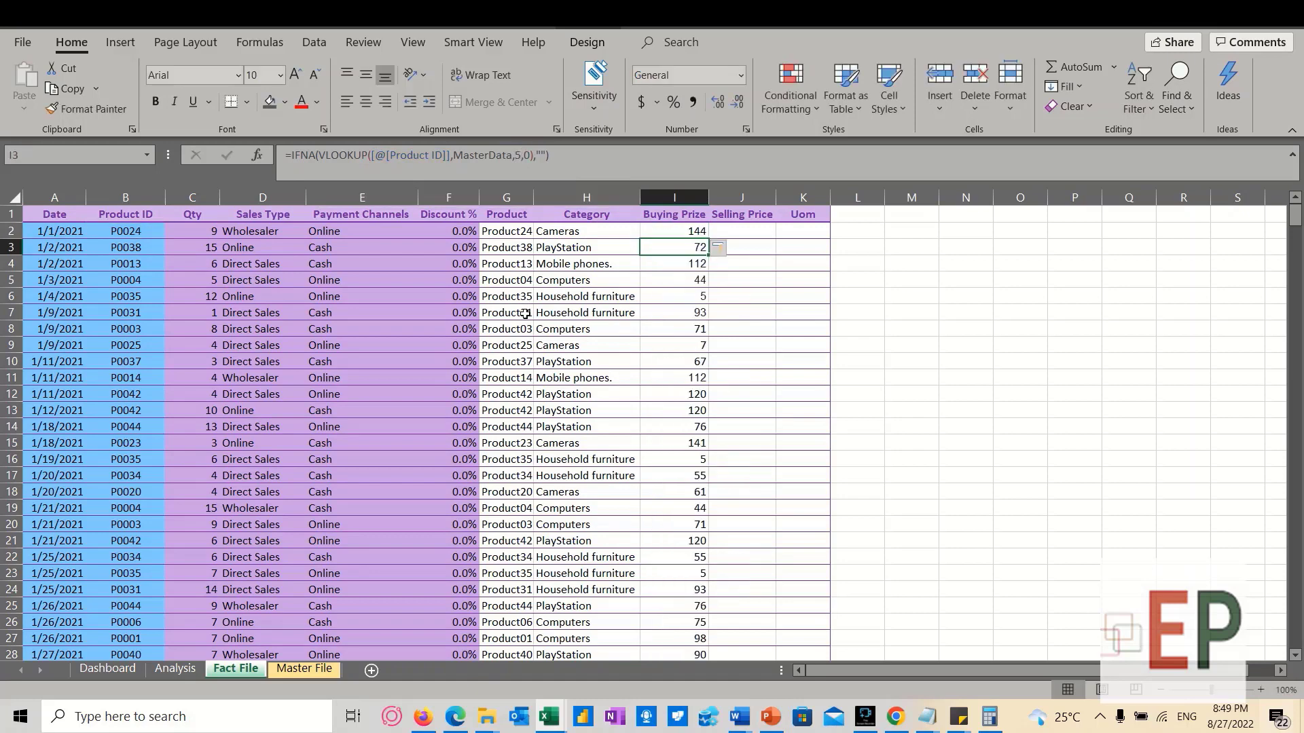
Copy the Buying Prize formula from I2 into J2 of the Selling Price column
left_click(704, 231)
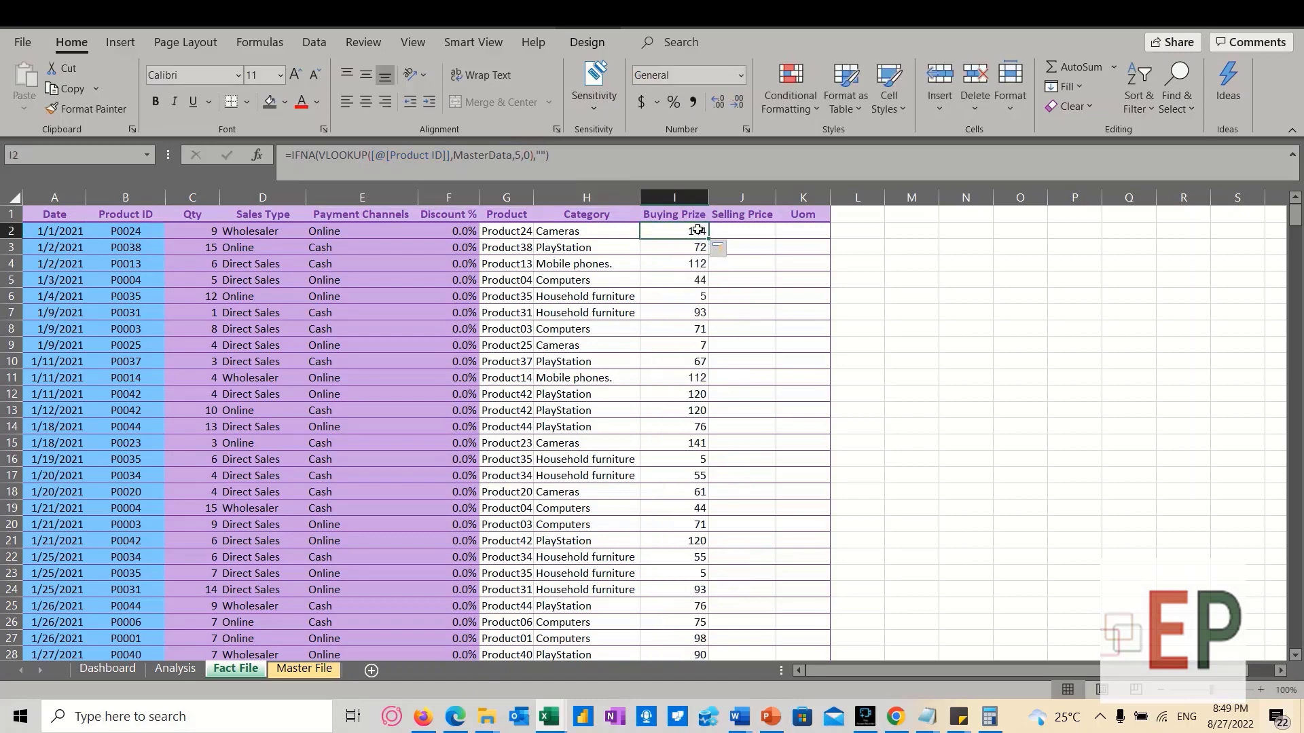
key("ctrl+c")
left_click(716, 232)
key("ctrl+v")
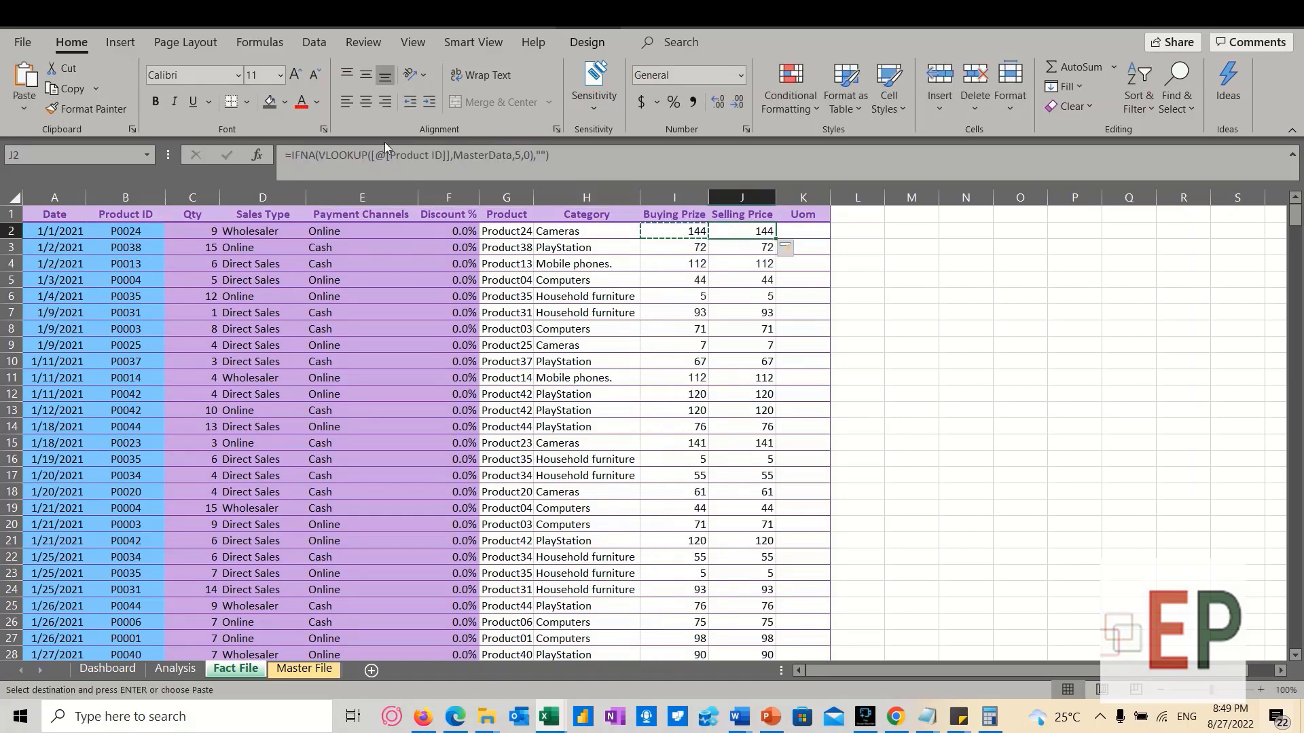
Set the column index in the Selling Price lookup formula in J2 to 6
left_click(516, 157)
key("Delete")
type("6")
key("Return")
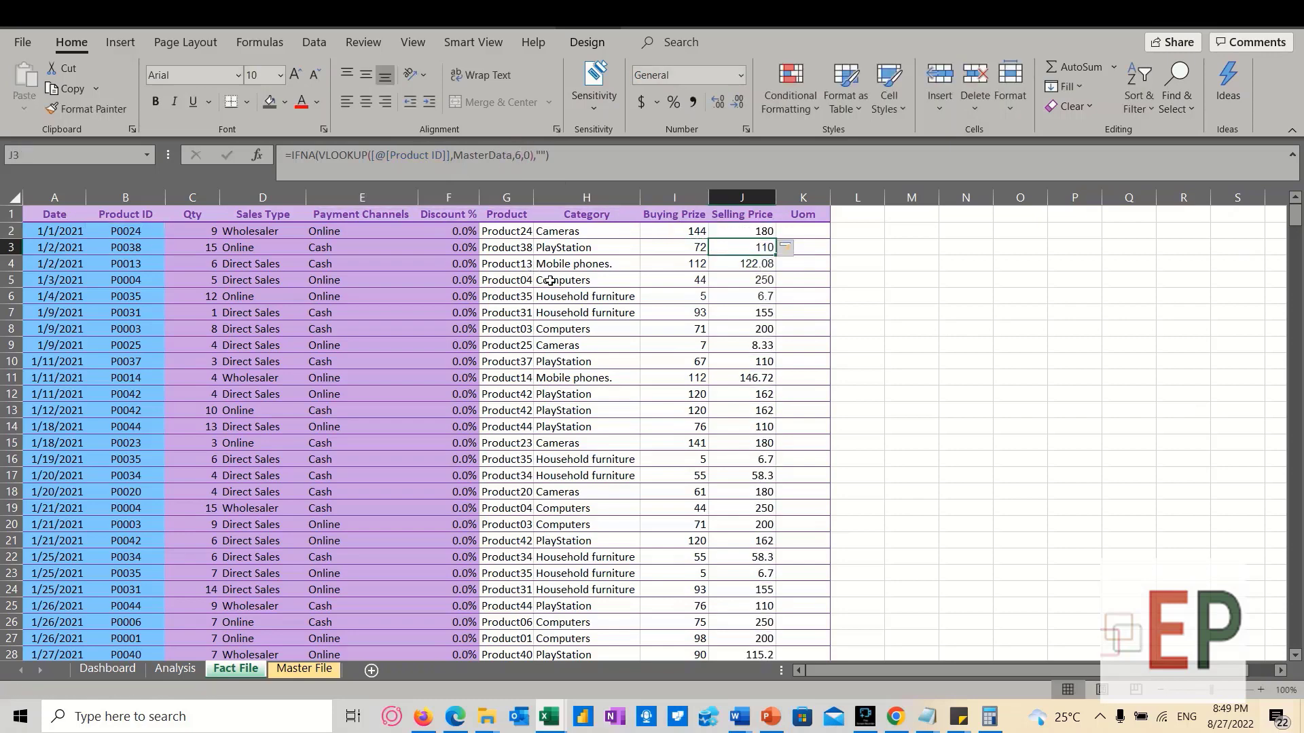
Rename the Uom column header in K1 as Revenue
left_click(723, 376)
left_click(788, 326)
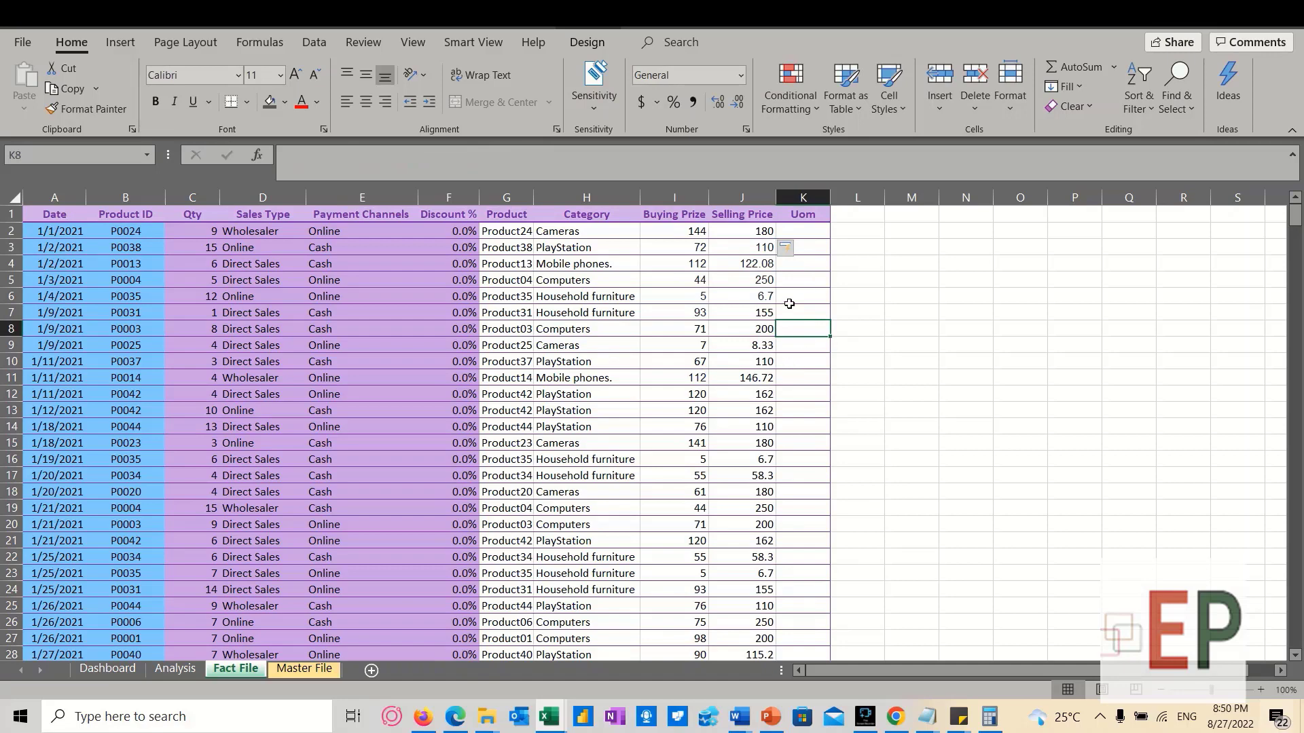
left_click(806, 214)
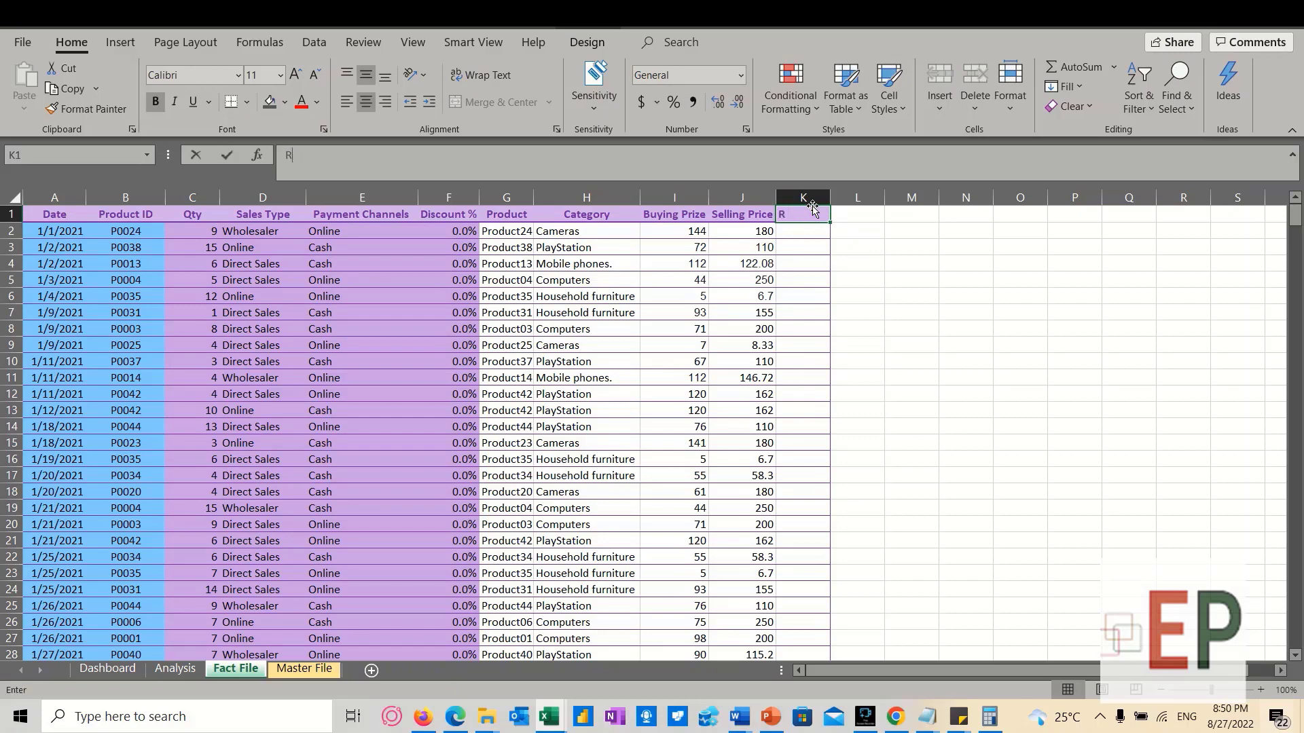
type("Revenue")
key("Return")
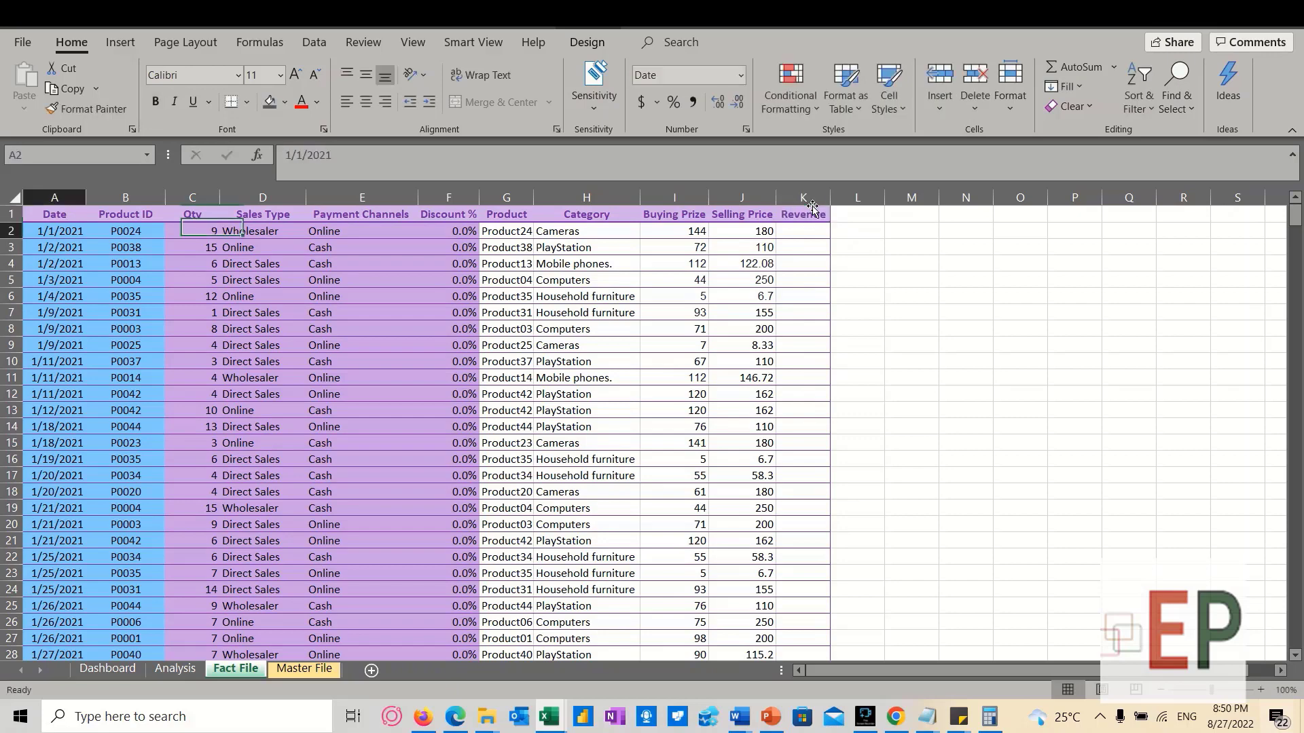
left_click(684, 242)
left_click(801, 231)
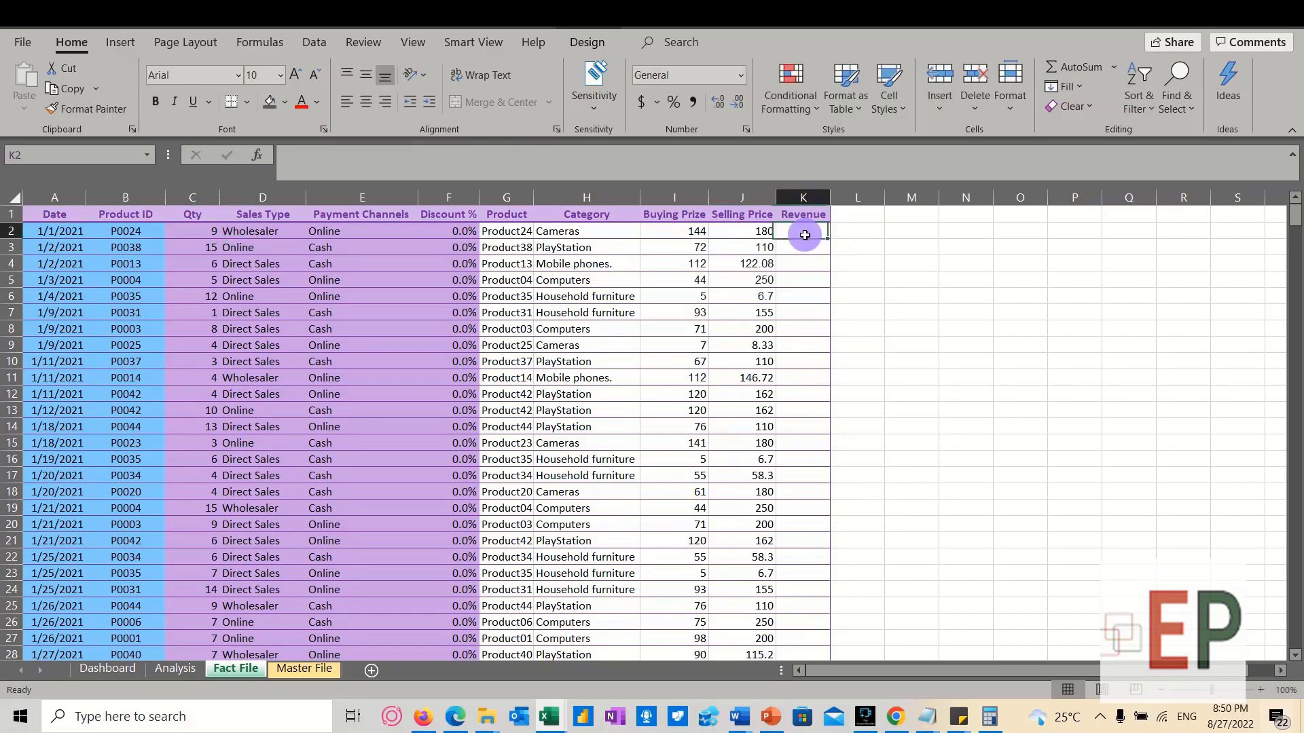
Insert a new table column before Revenue and name its header Total Cost
left_click(817, 200)
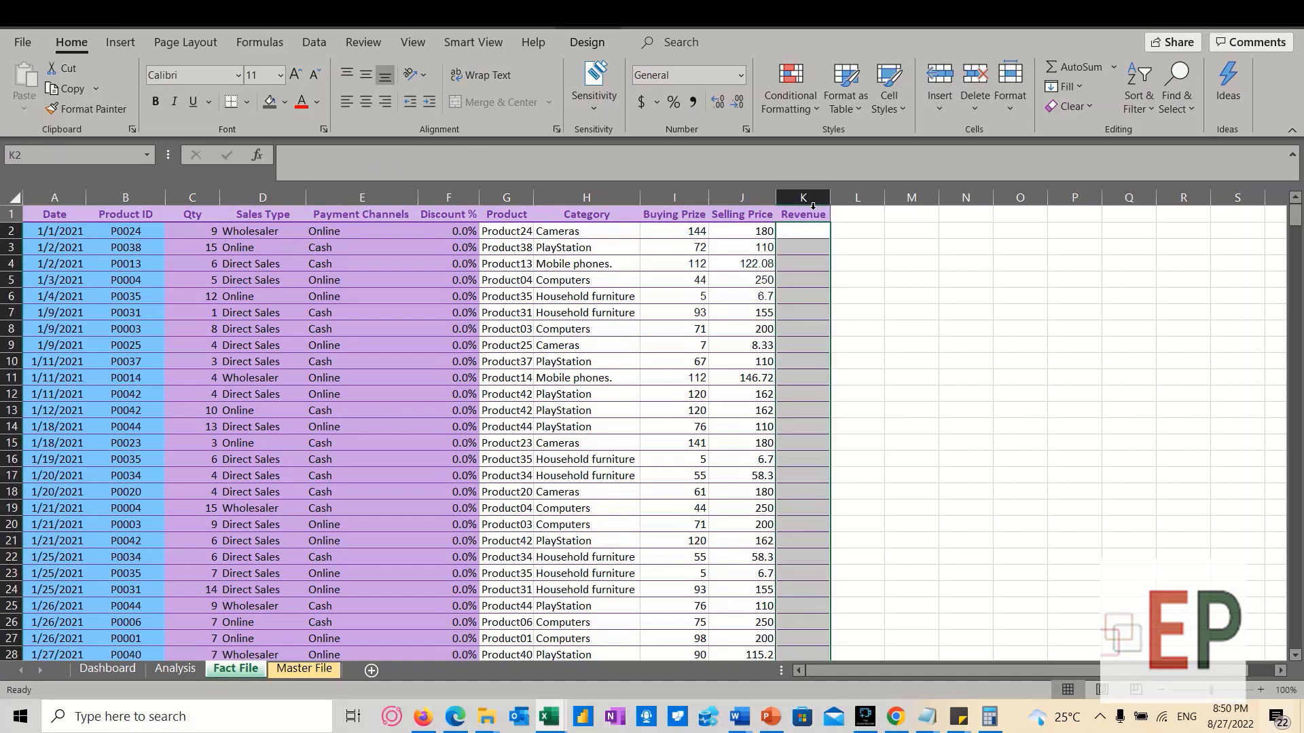
right_click(800, 199)
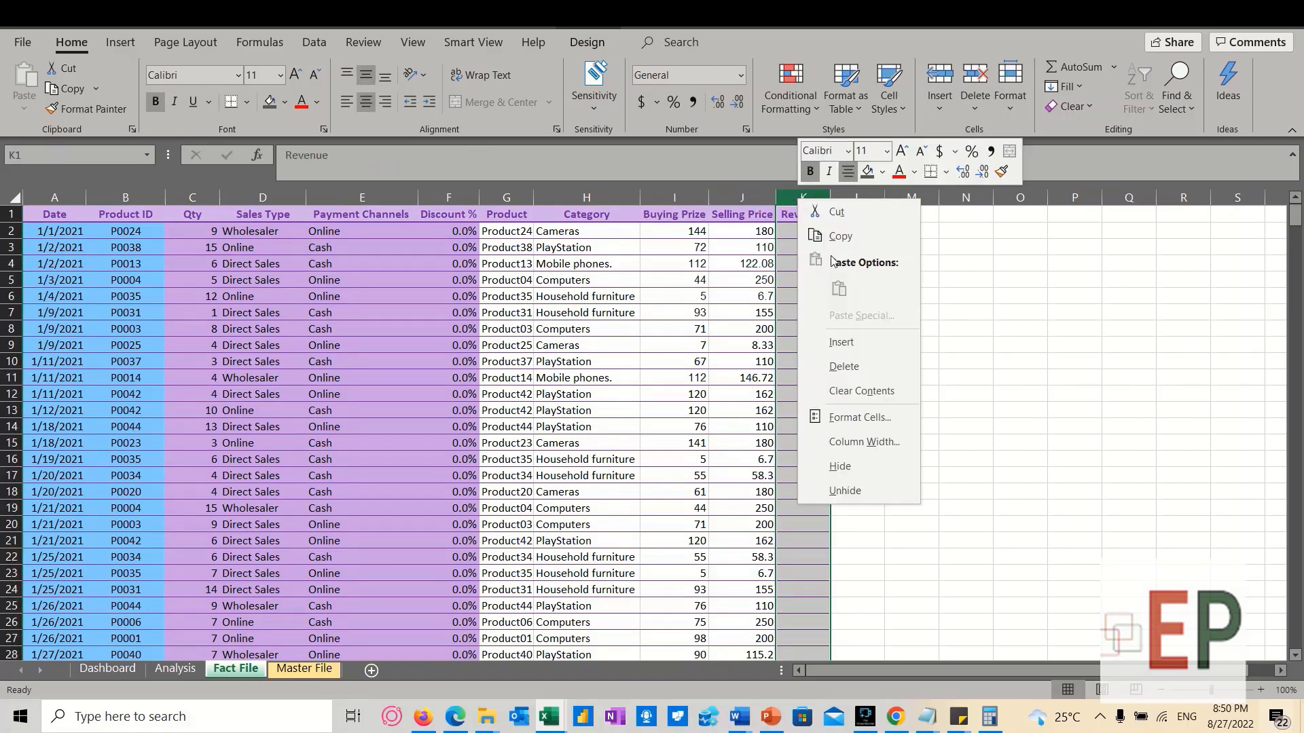
left_click(843, 342)
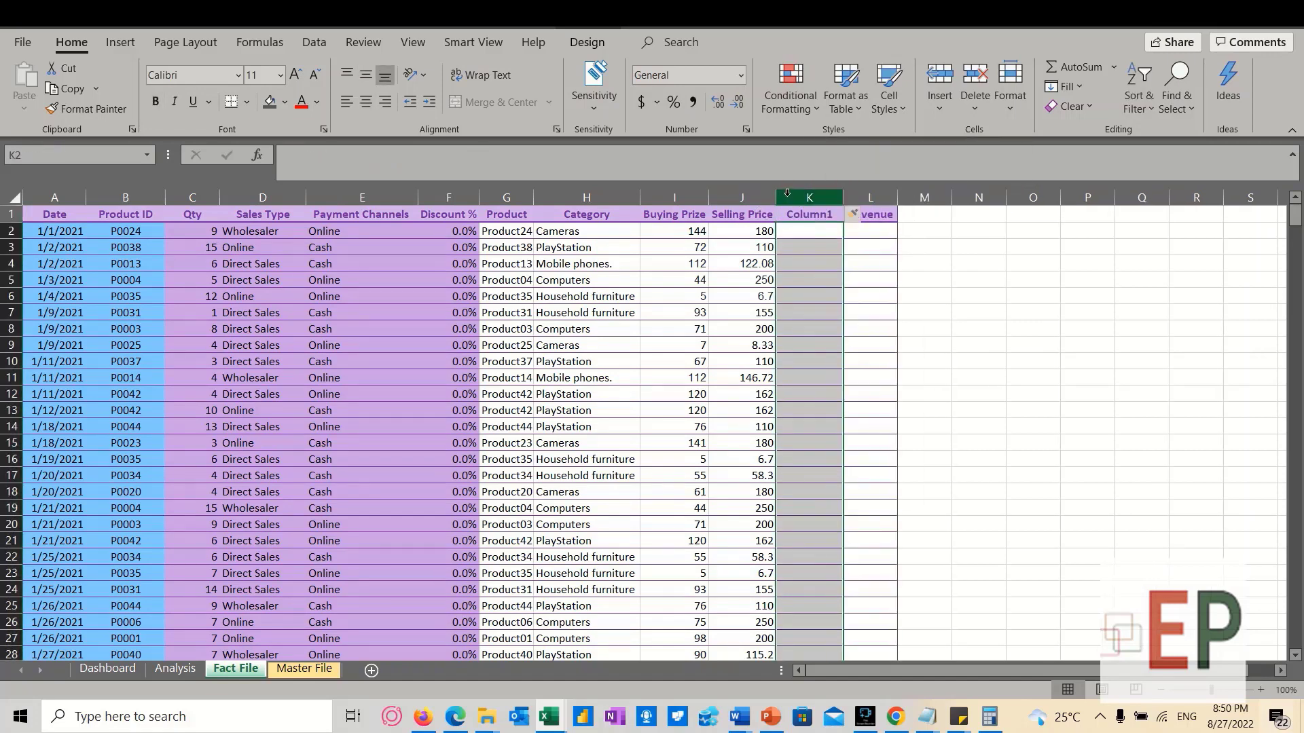
left_click(809, 264)
key("Up")
key("Up")
key("Up")
type("To")
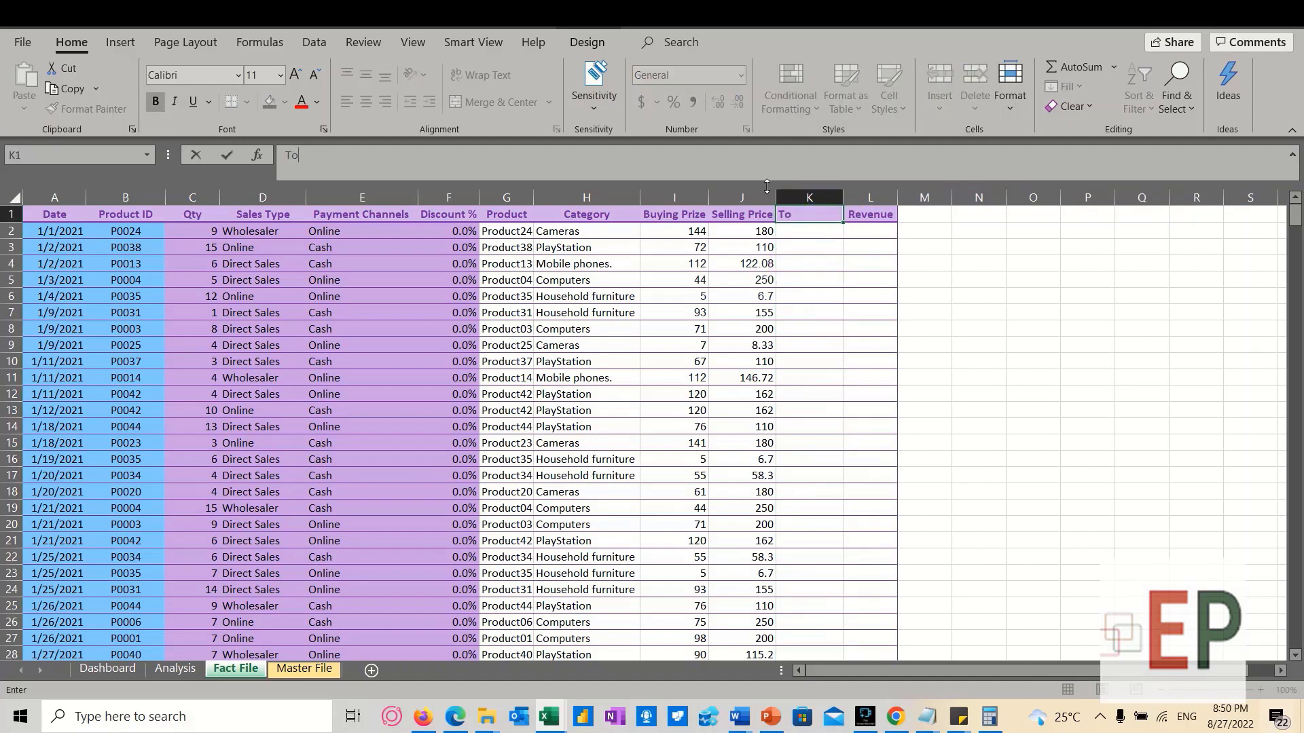
type("tal Cost")
key("Tab")
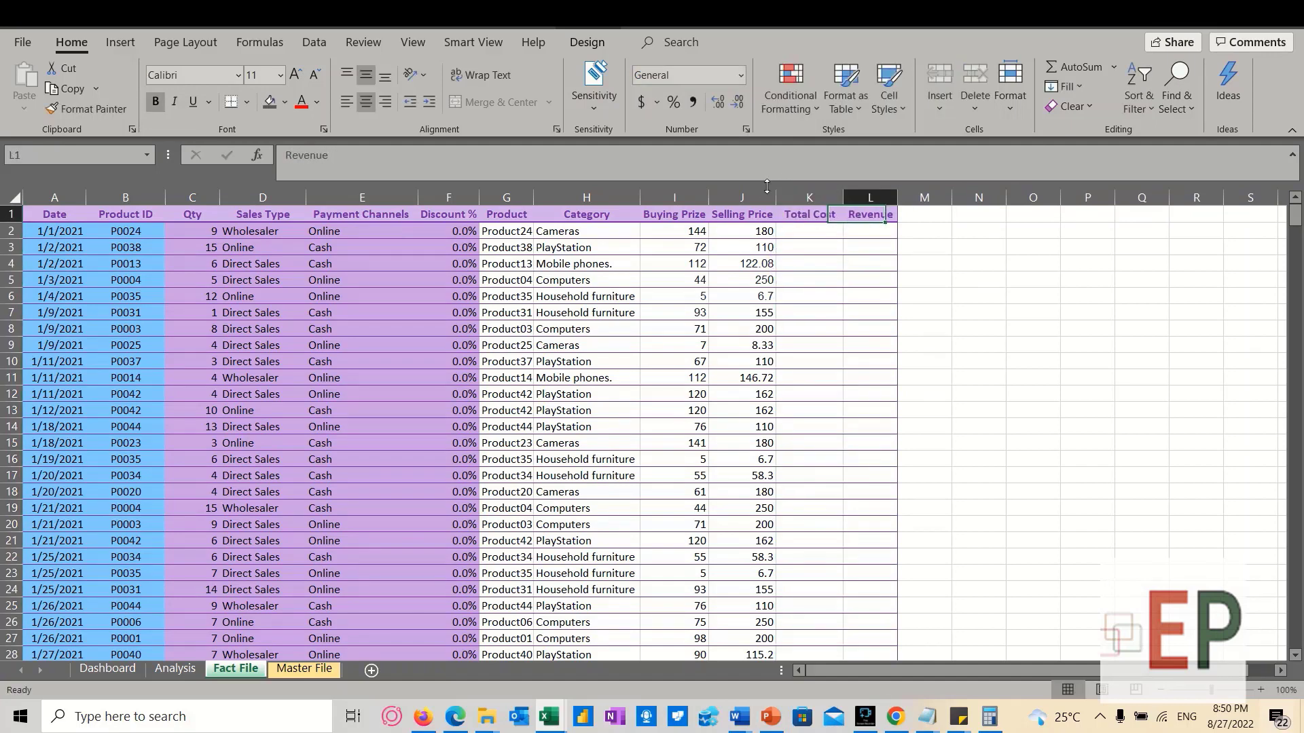
key("Return")
left_click(854, 233)
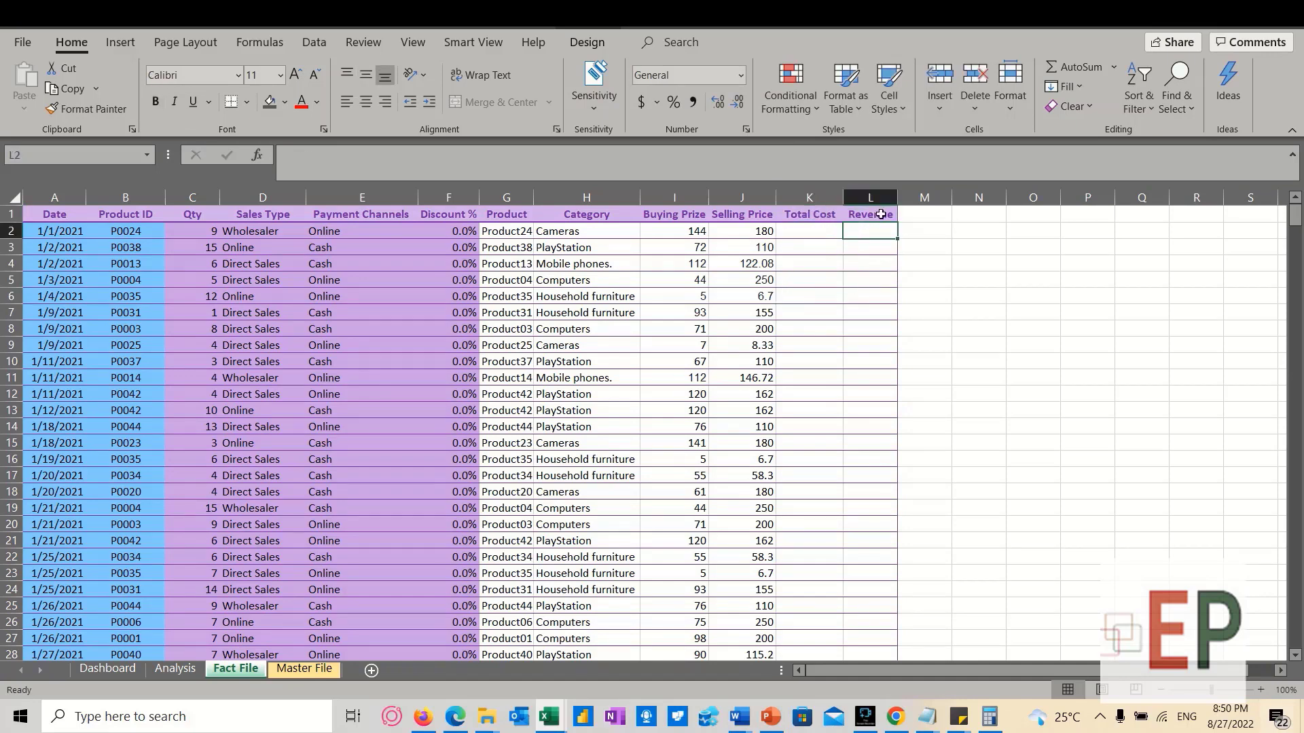
key("Down")
key("Down")
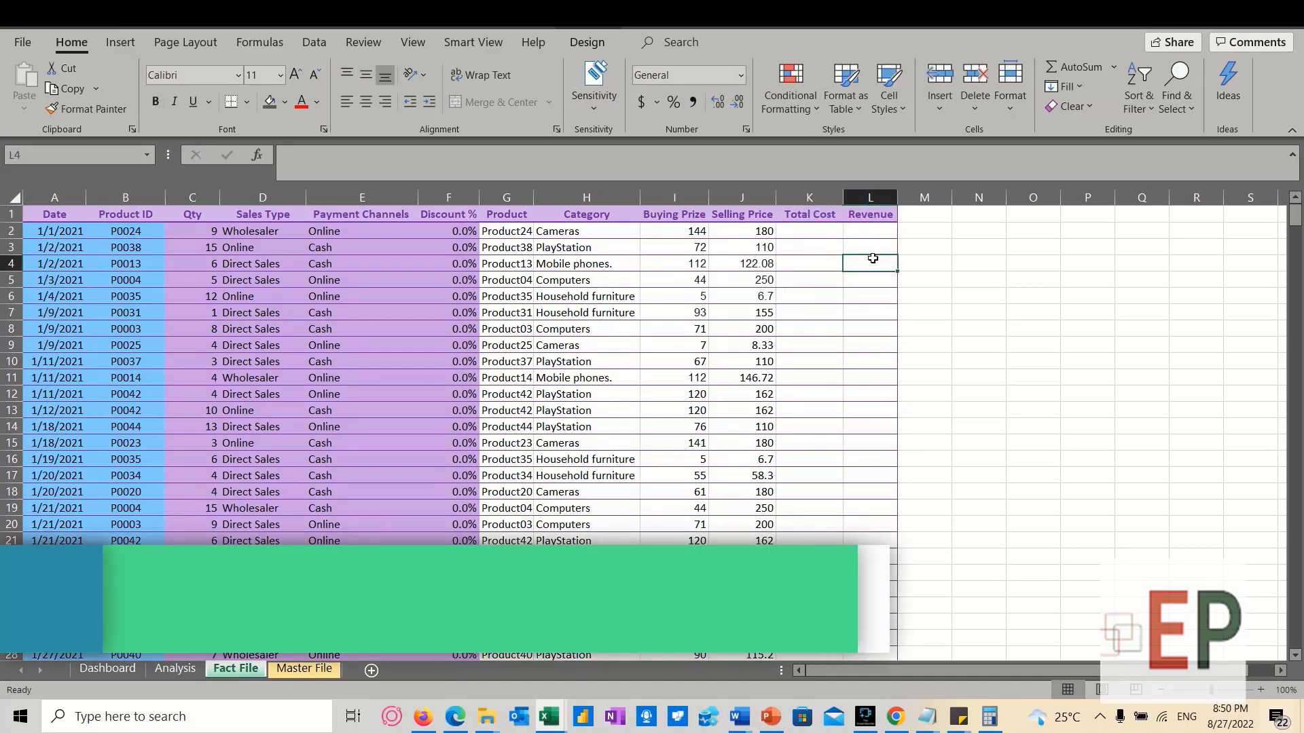
right_click(883, 197)
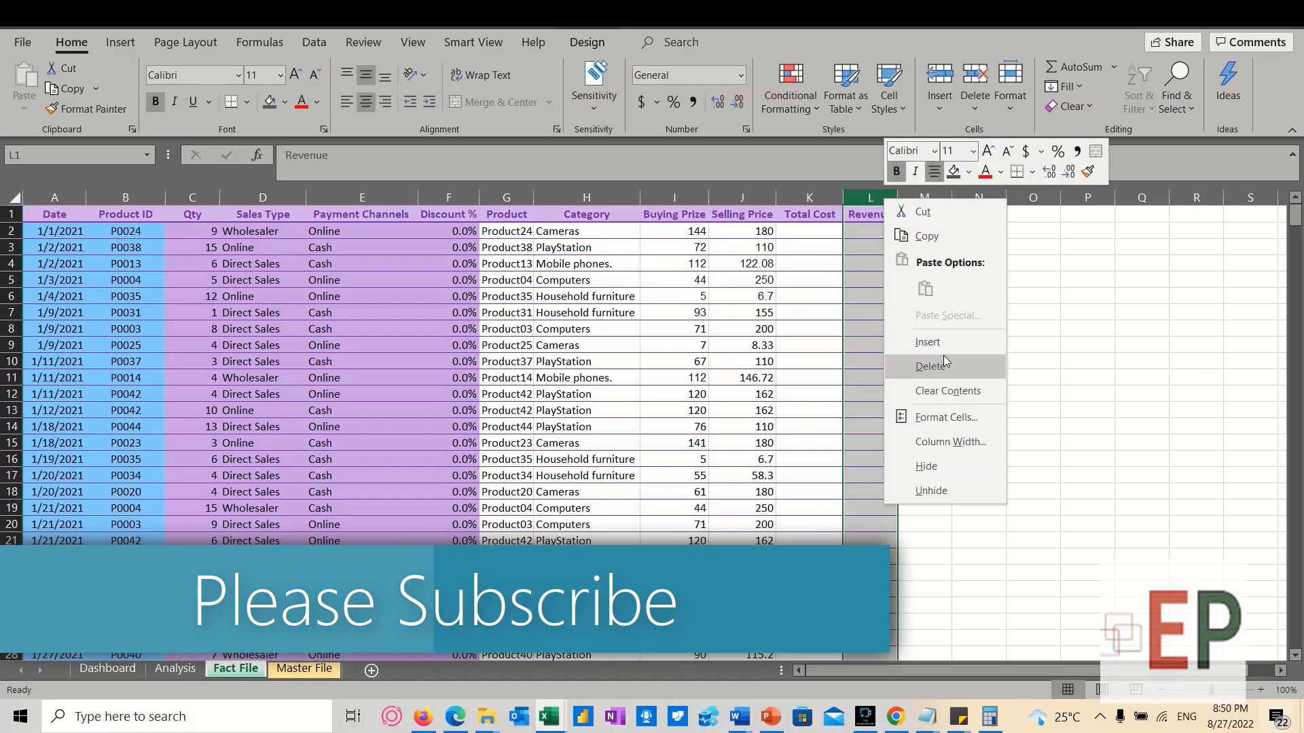
key("Escape")
Add a Profit column to the table by entering the header Profit in M1
left_click(922, 210)
type("Profit")
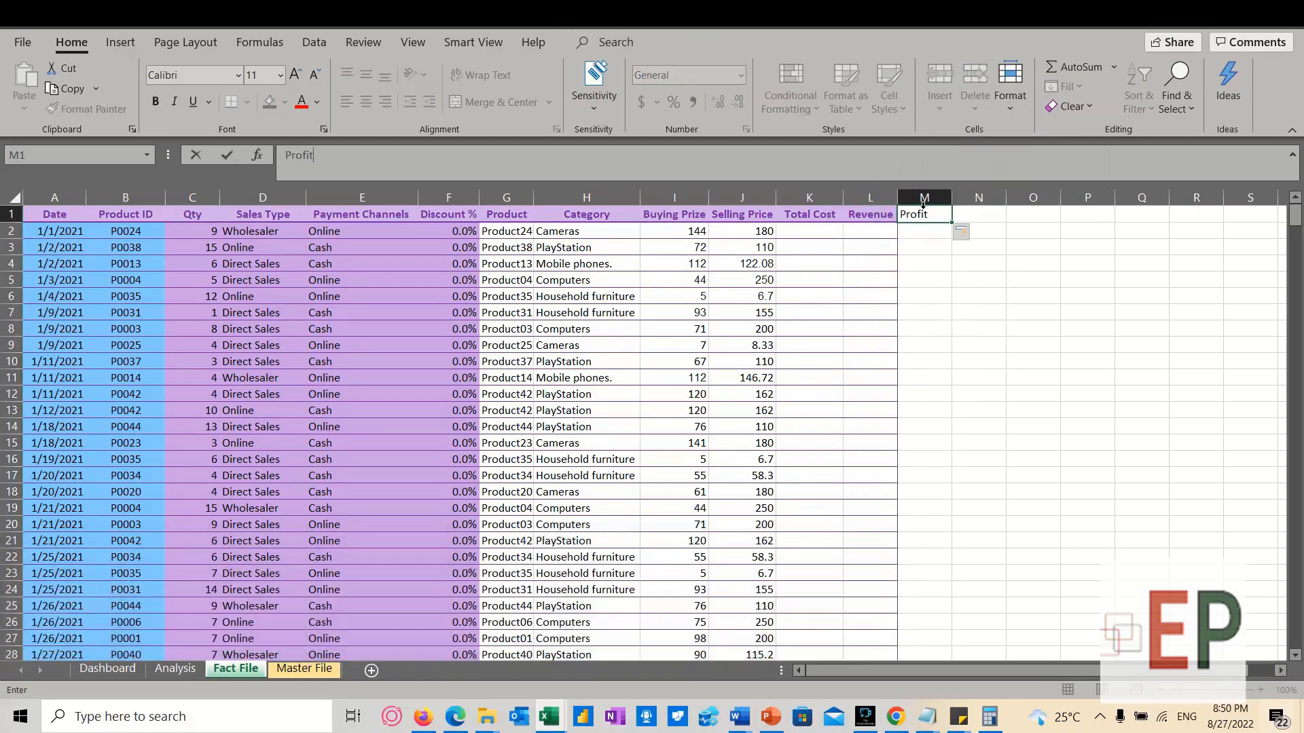
key("Tab")
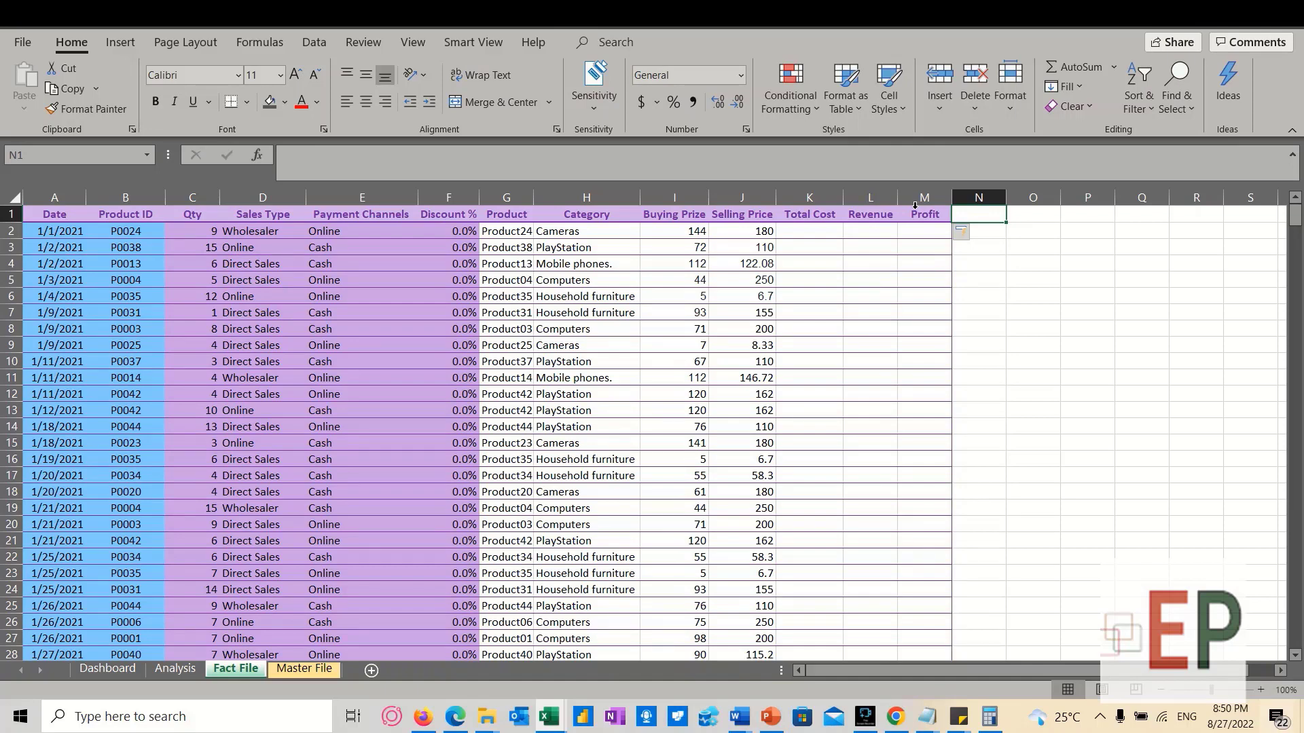
left_click(807, 232)
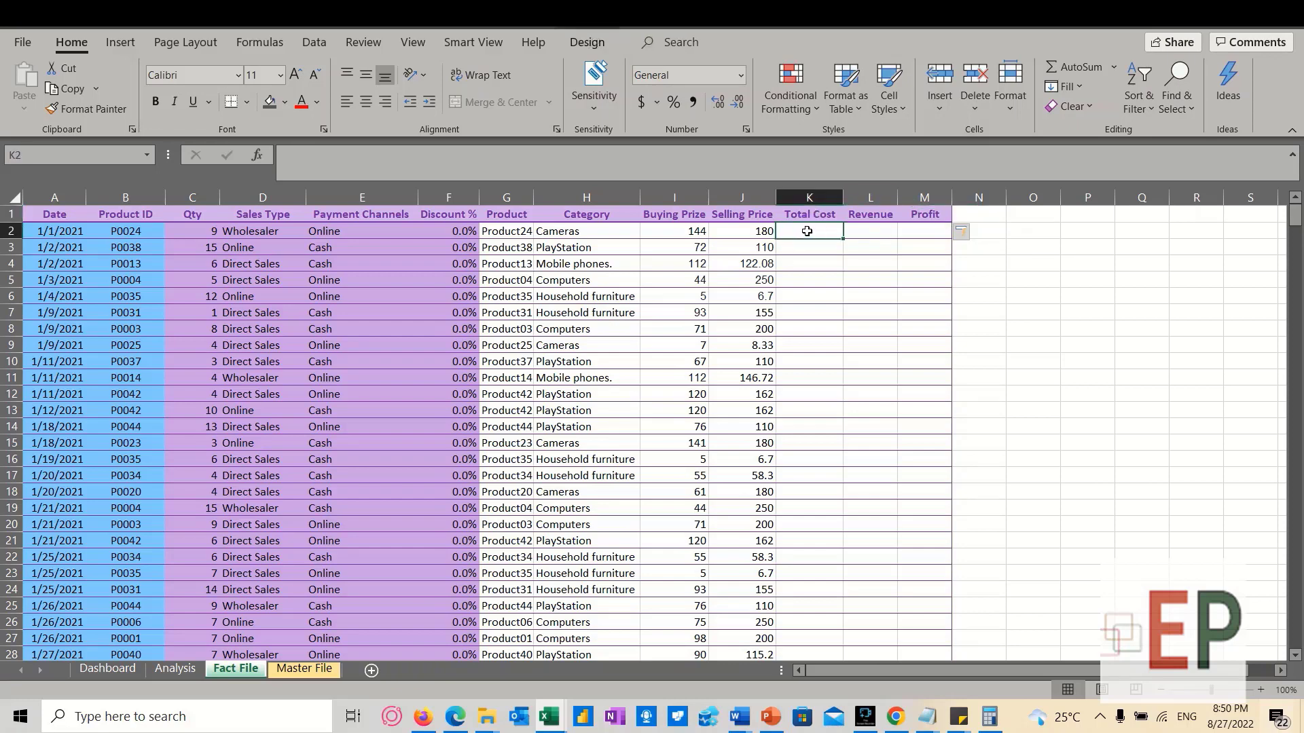
type("=")
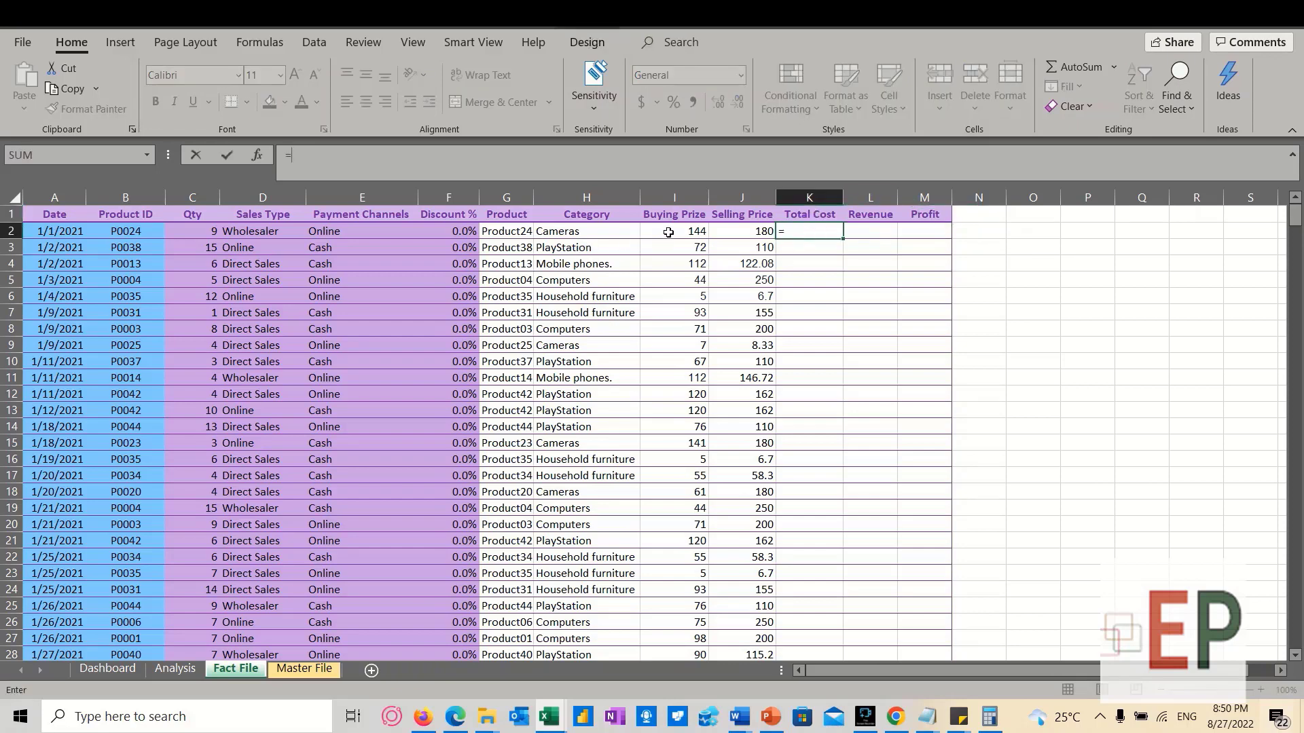
left_click(680, 231)
type("*")
left_click(213, 232)
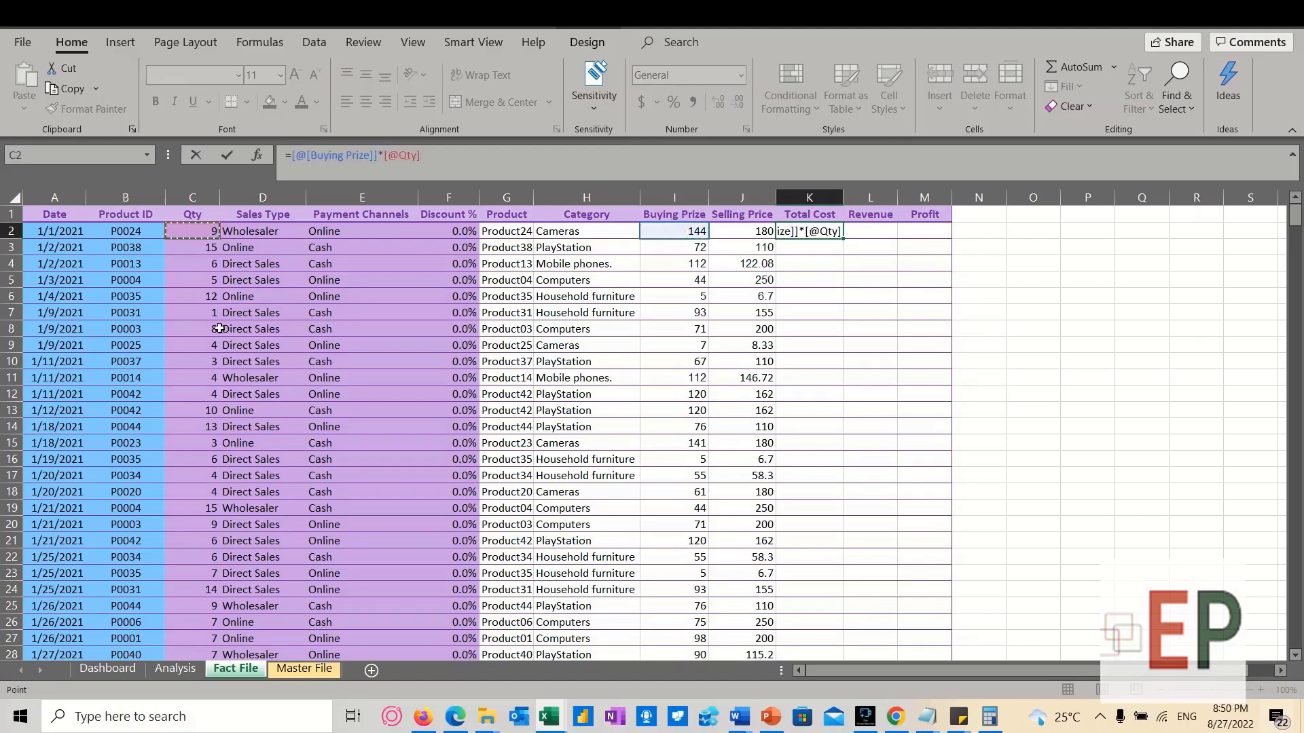
key("Return")
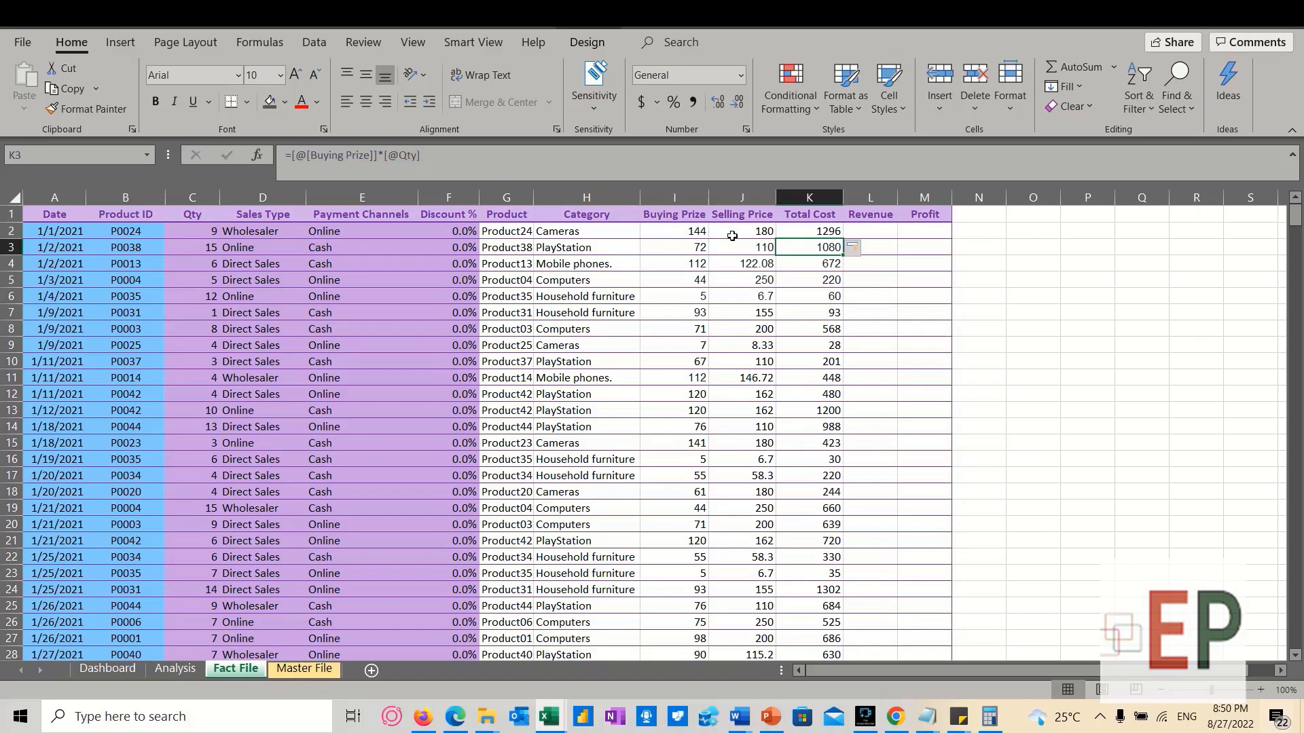
left_click(868, 232)
type("=")
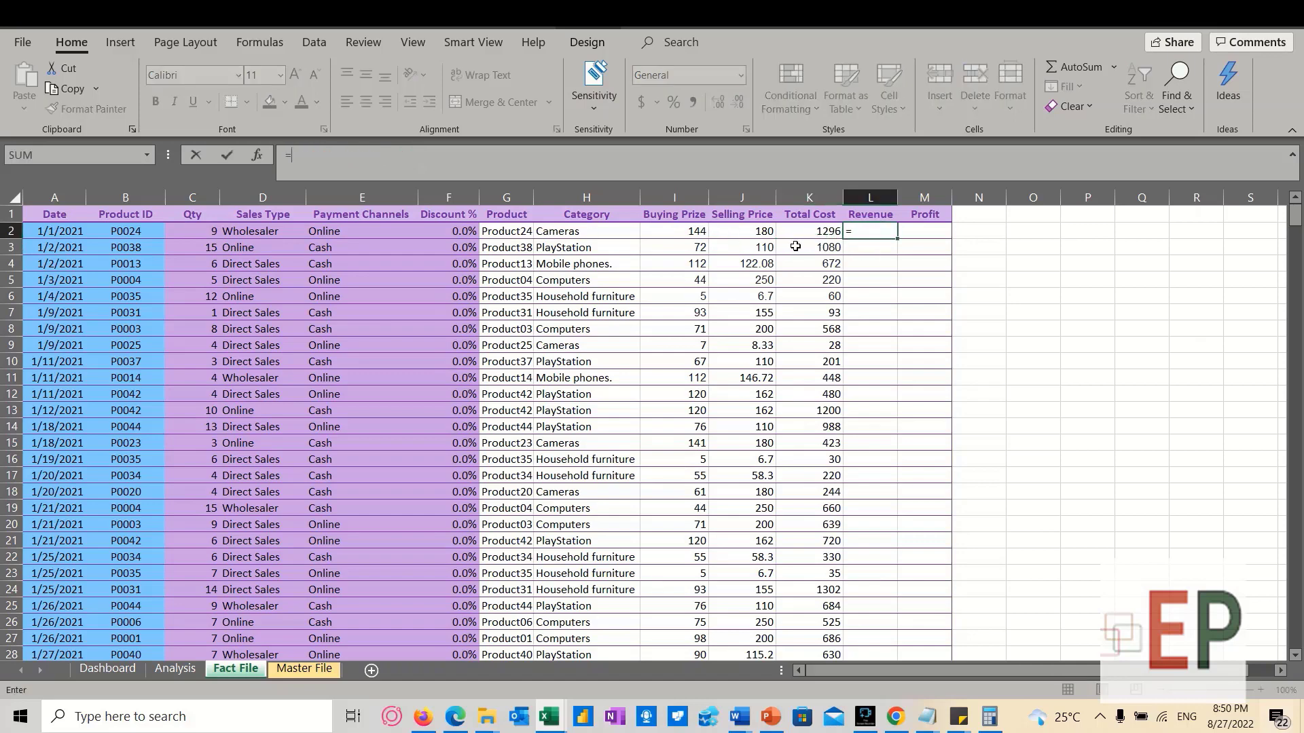
left_click(758, 230)
type("*")
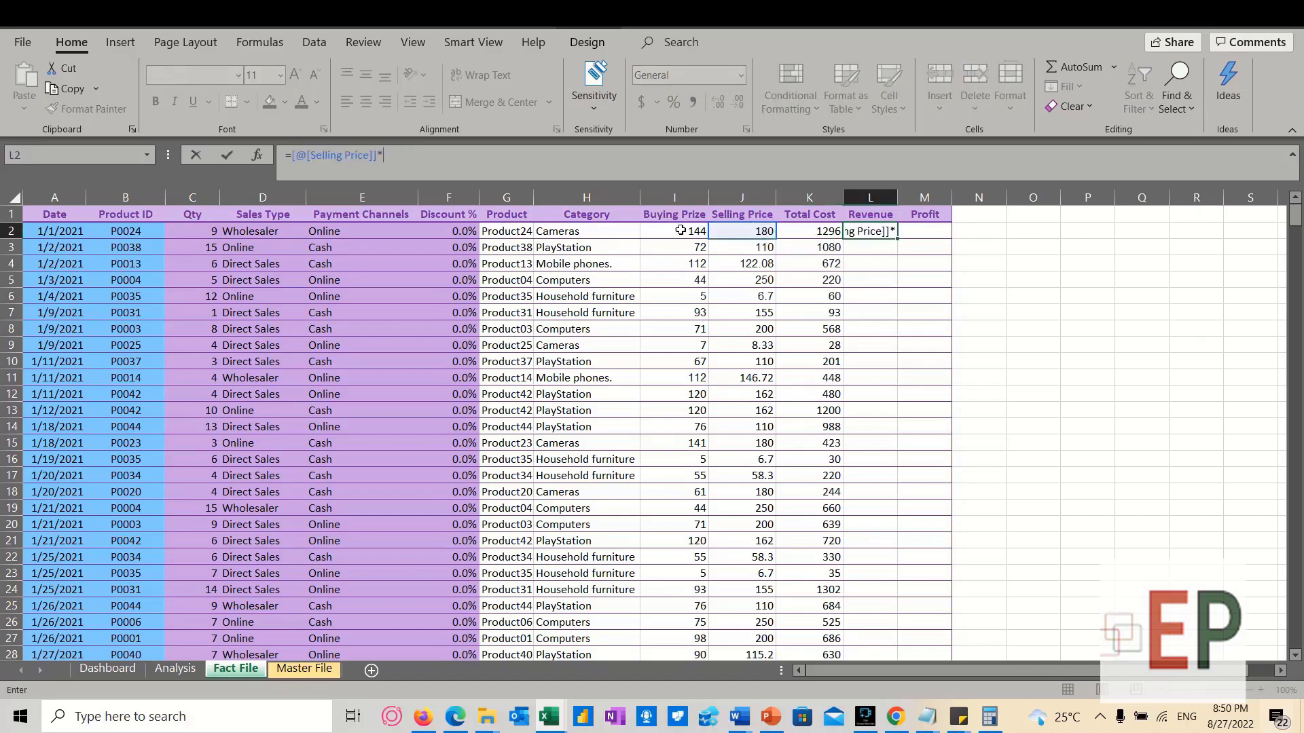
left_click(190, 232)
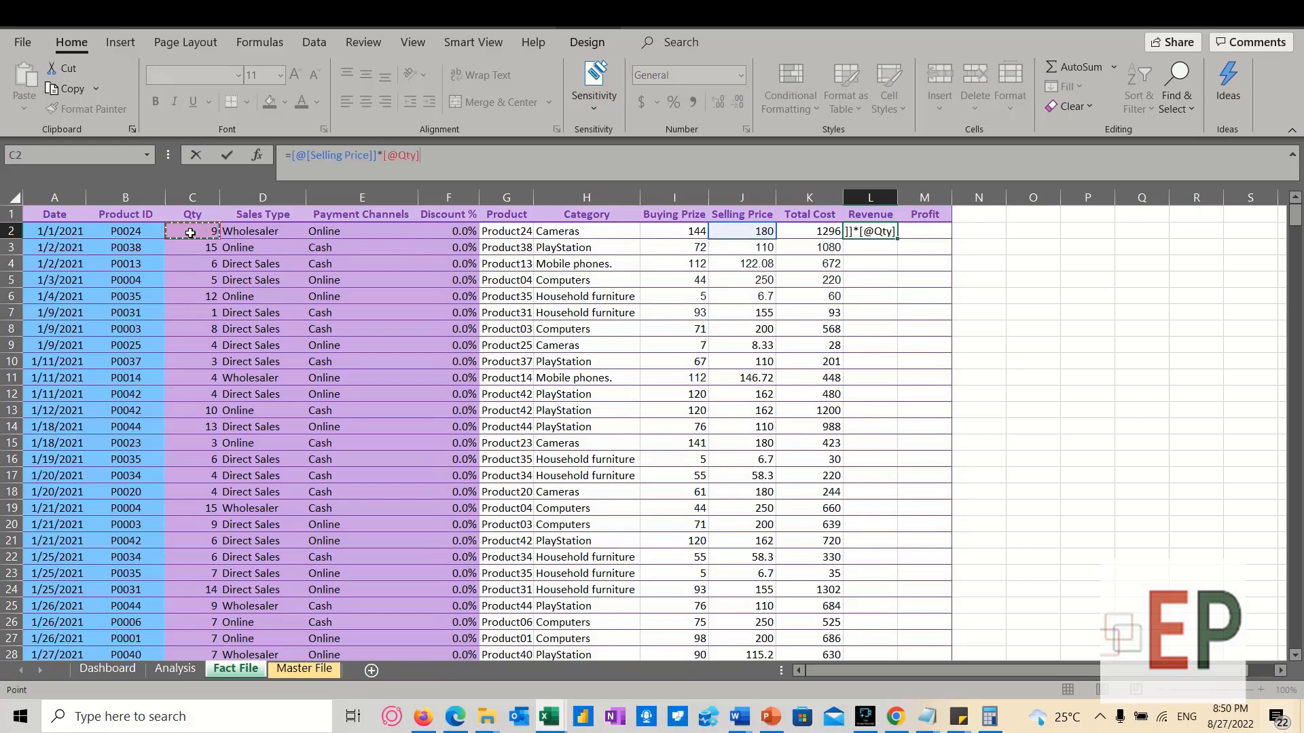
key("Return")
left_click(910, 232)
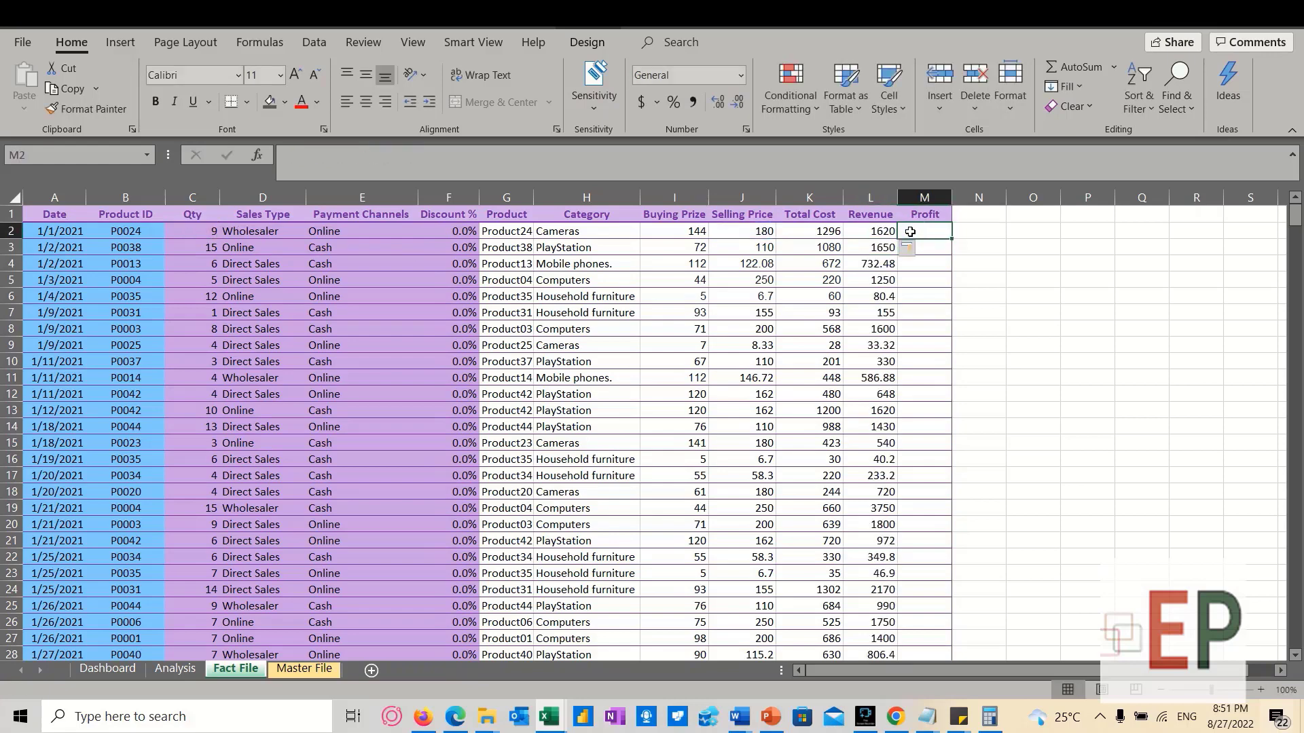
type("=")
left_click(880, 228)
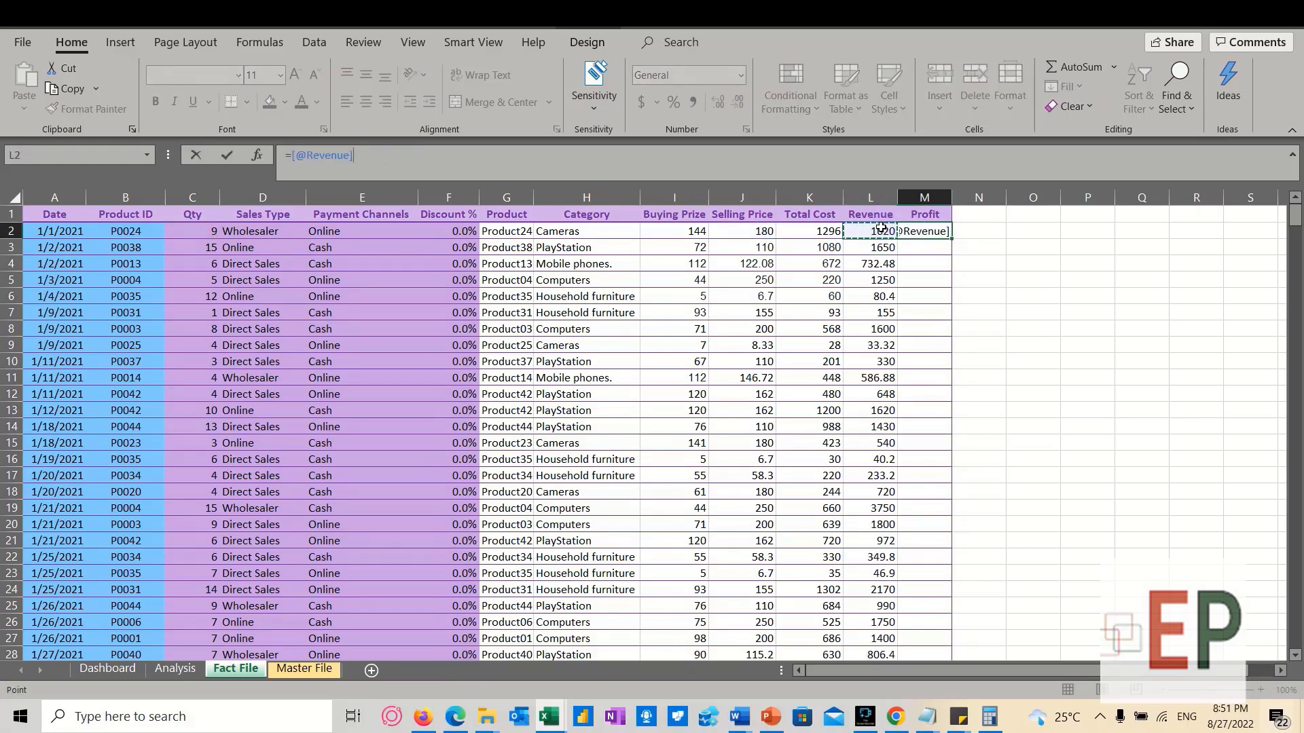
type("-")
left_click(826, 230)
key("Return")
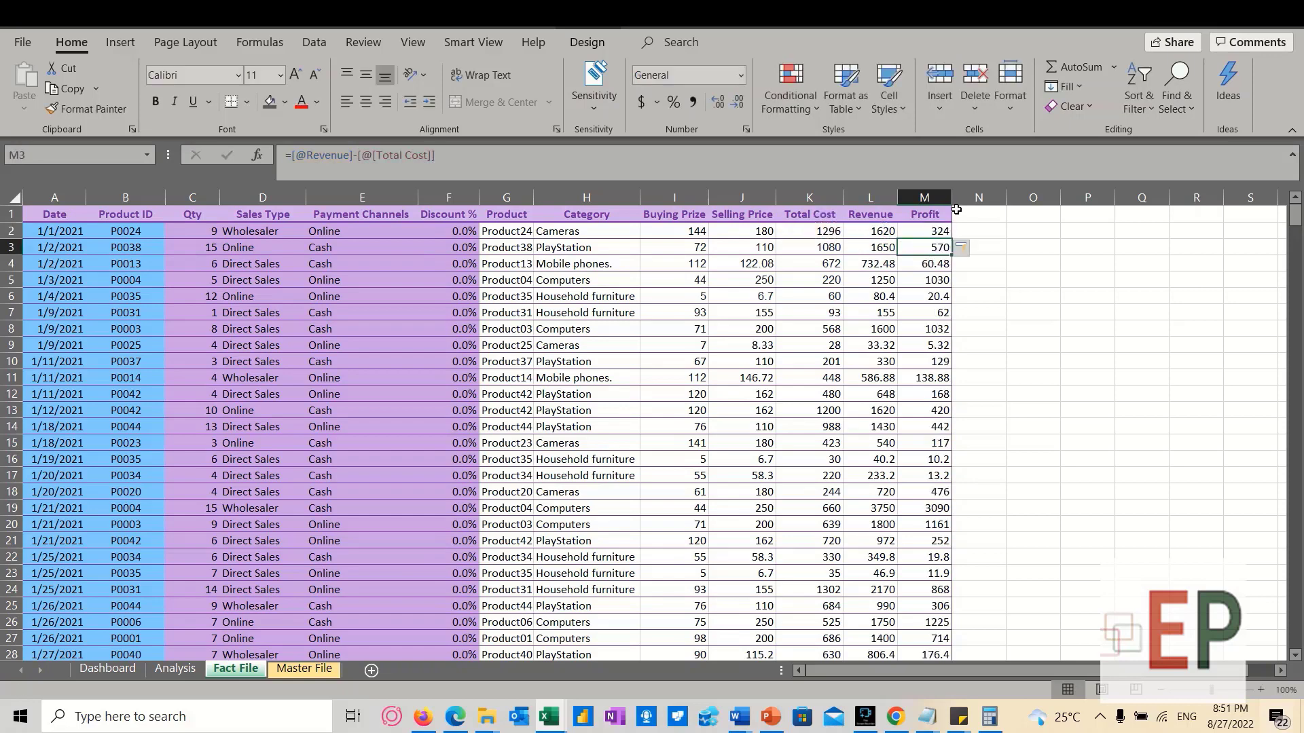
Add a Day column to the table by entering the header Day in N1, and select the empty cell O1
key("Left")
key("Down")
key("Down")
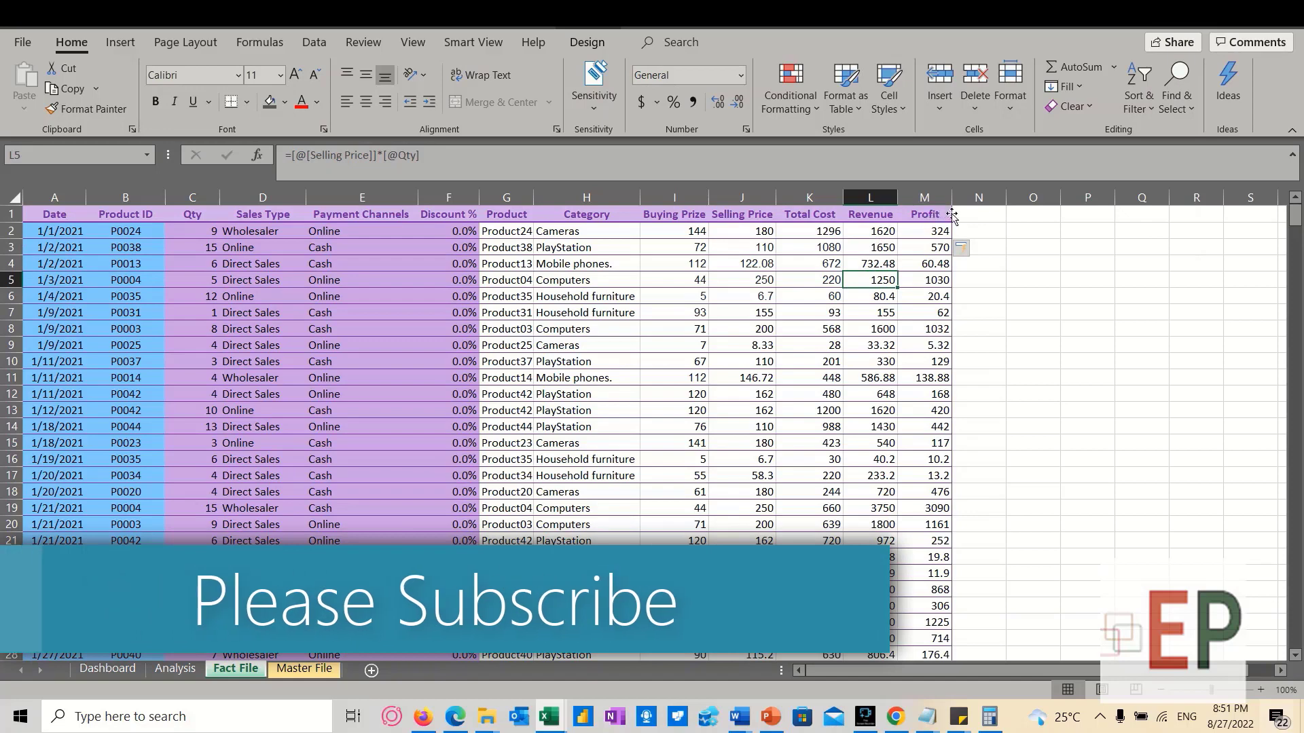
left_click(956, 217)
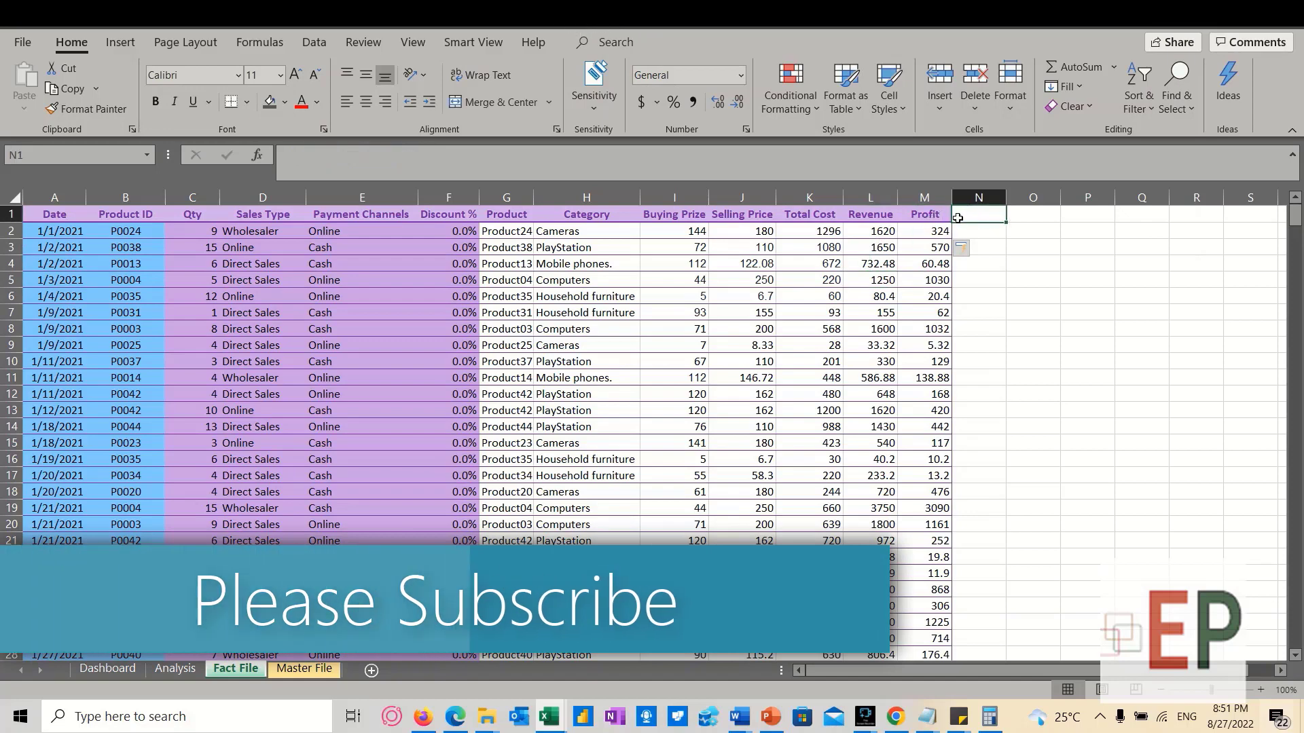
type("Day")
key("Tab")
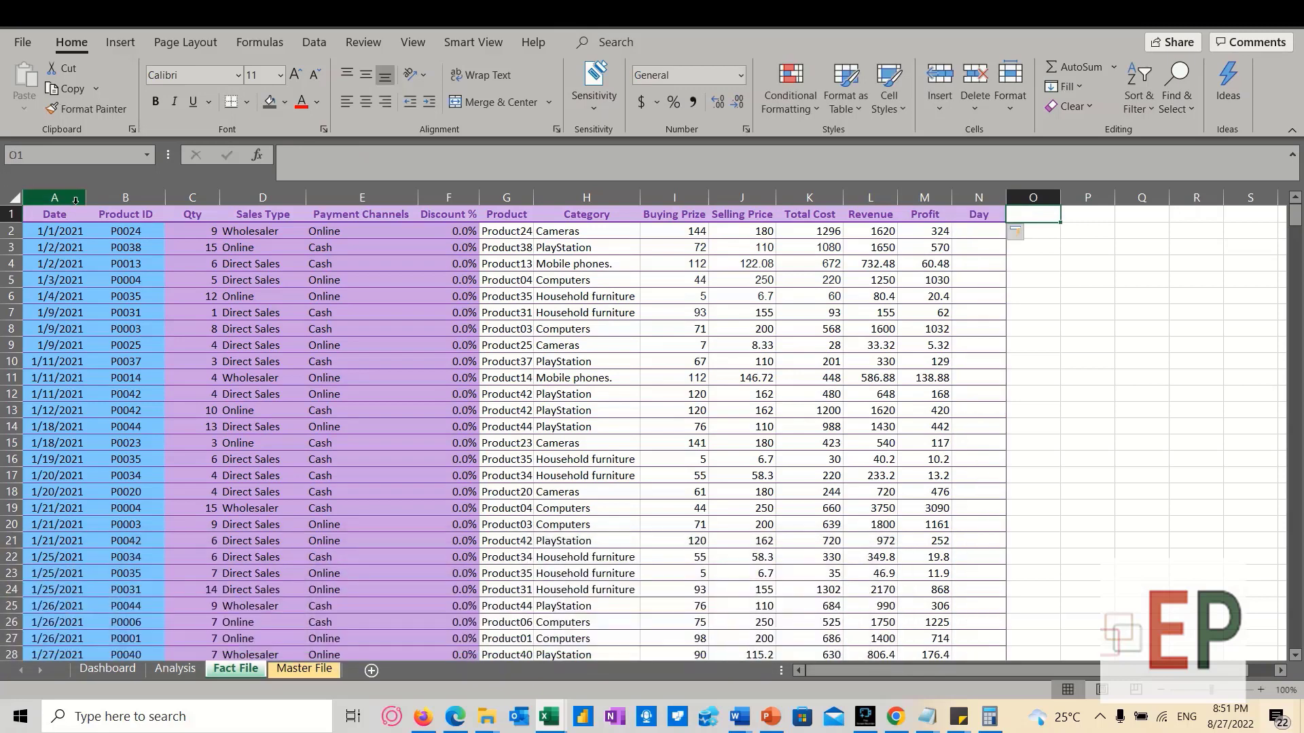
left_click(39, 196)
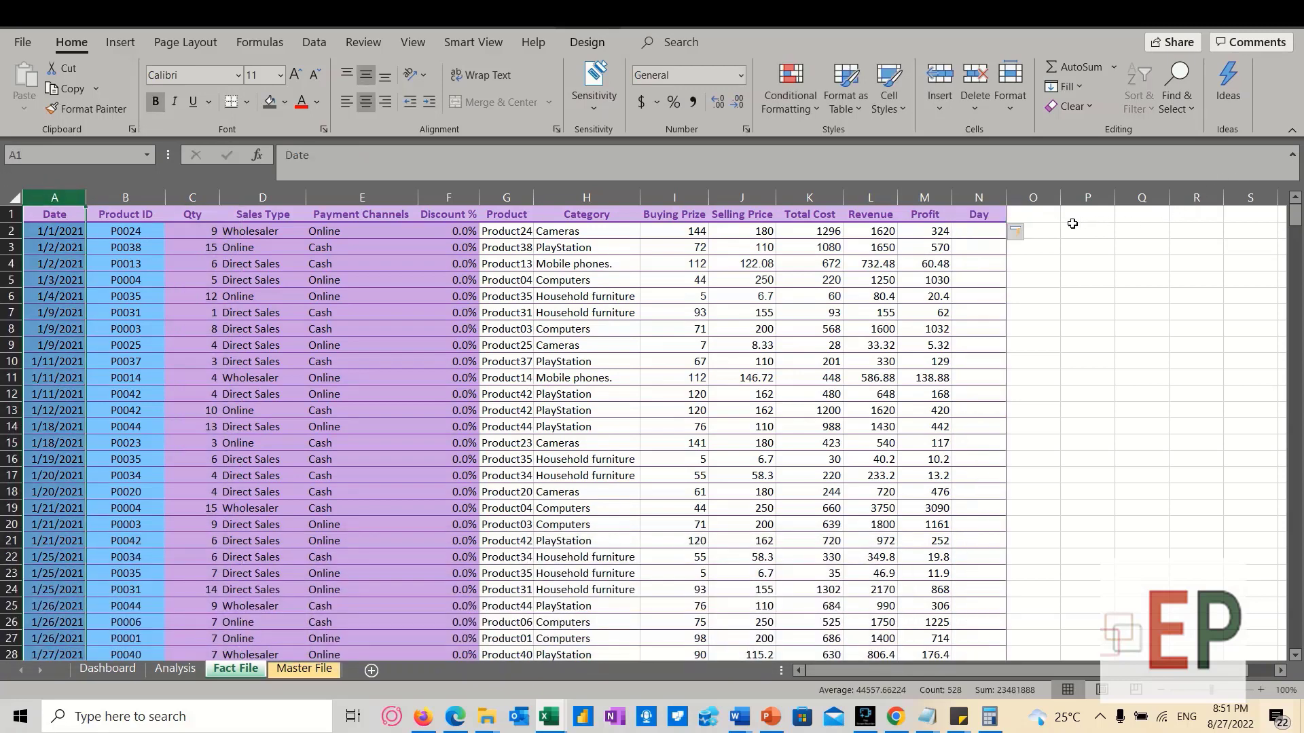
left_click(1044, 217)
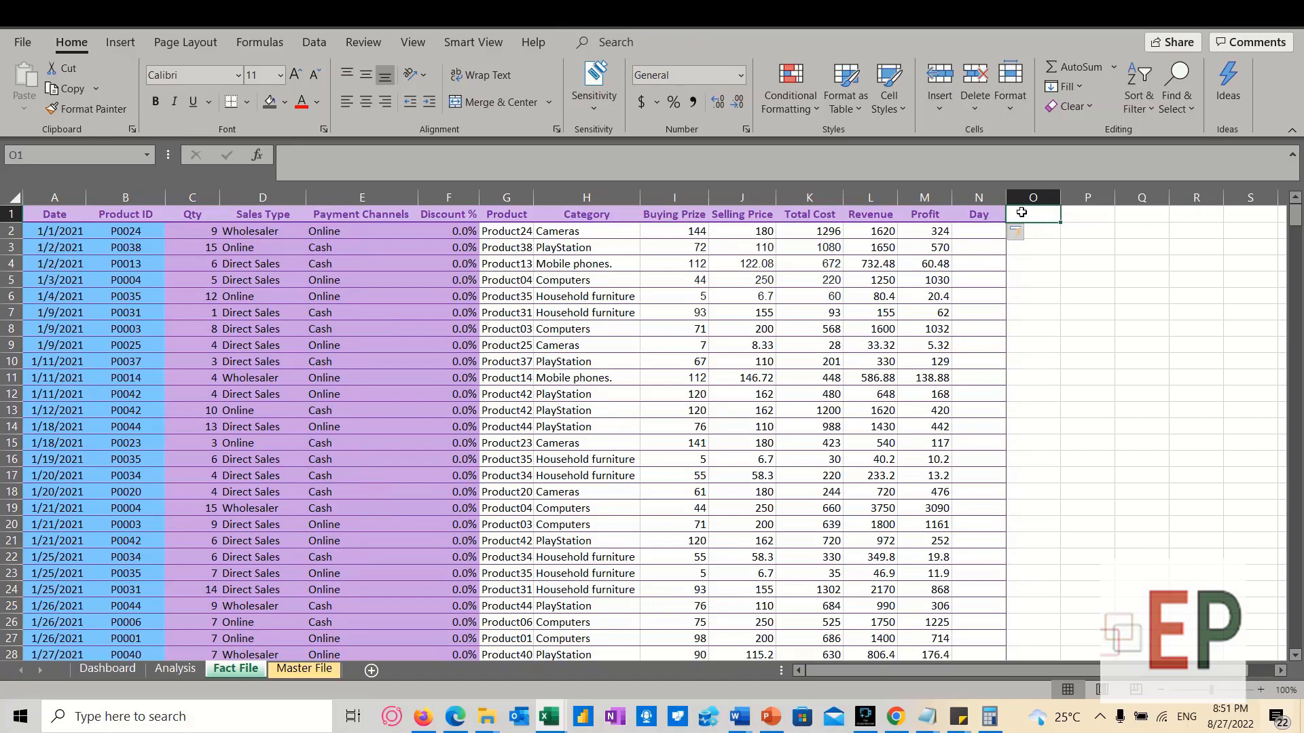
Add Month and Year columns to the table by entering the headers Month in O1 and Year in P1
type("Month")
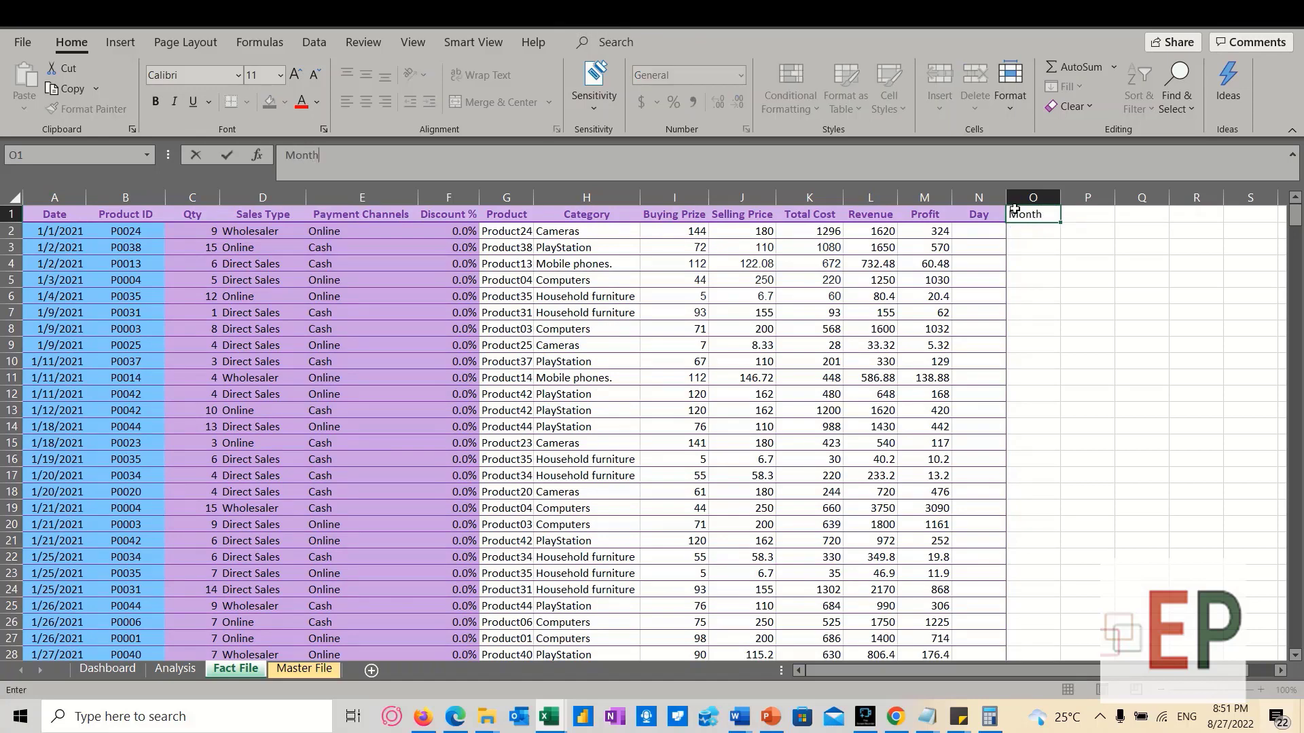
key("Tab")
type("Year")
key("Tab")
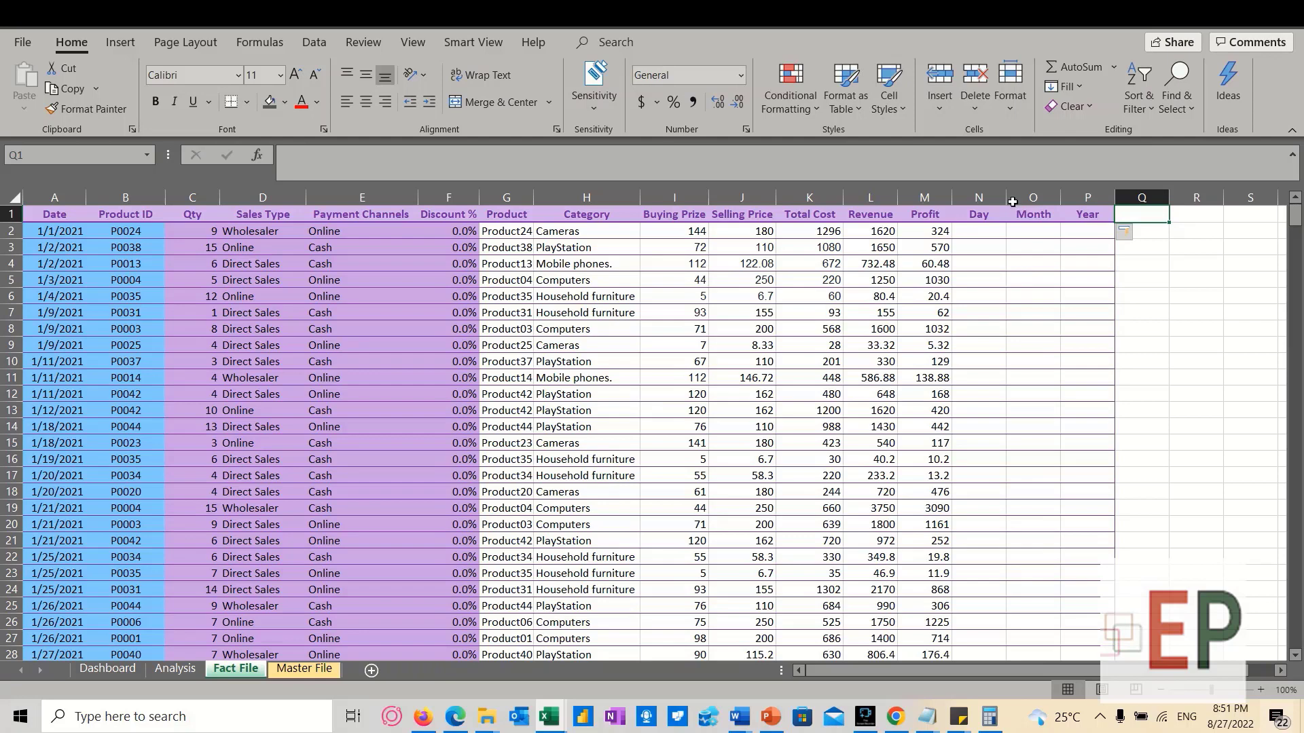
left_click(988, 229)
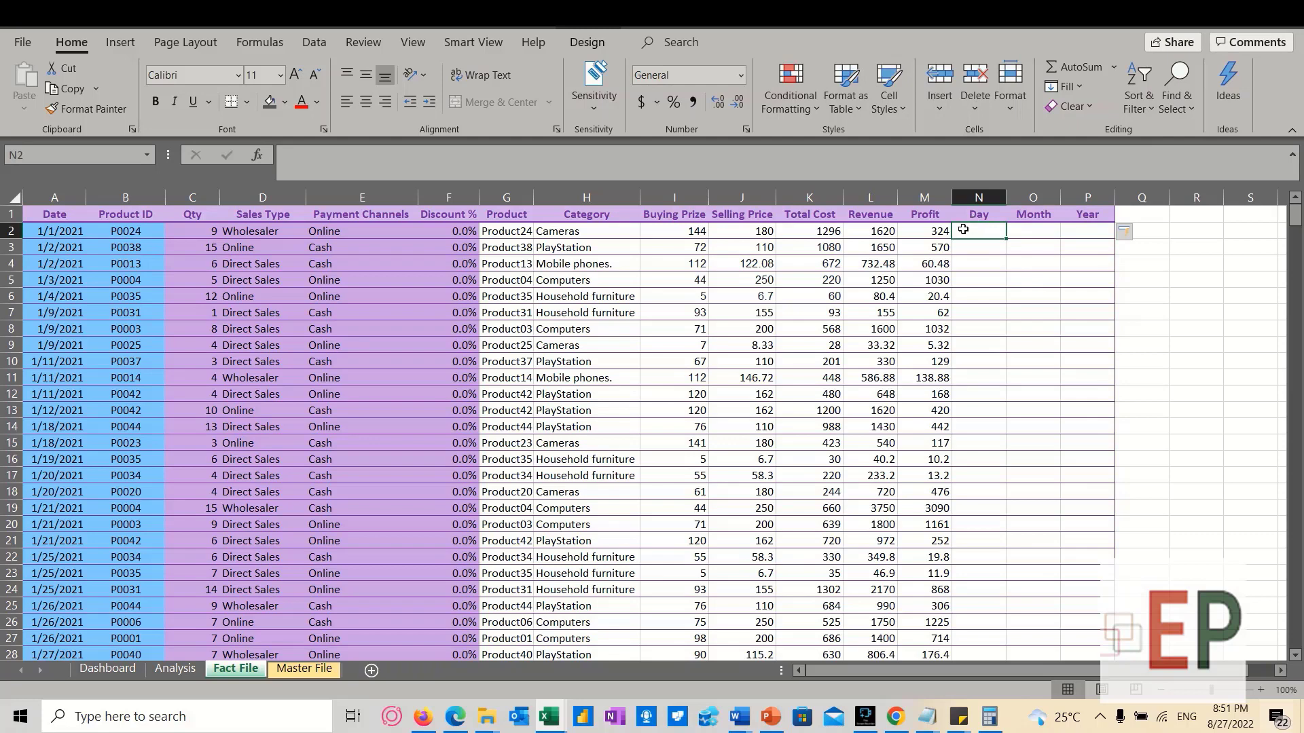
type("=DAY(")
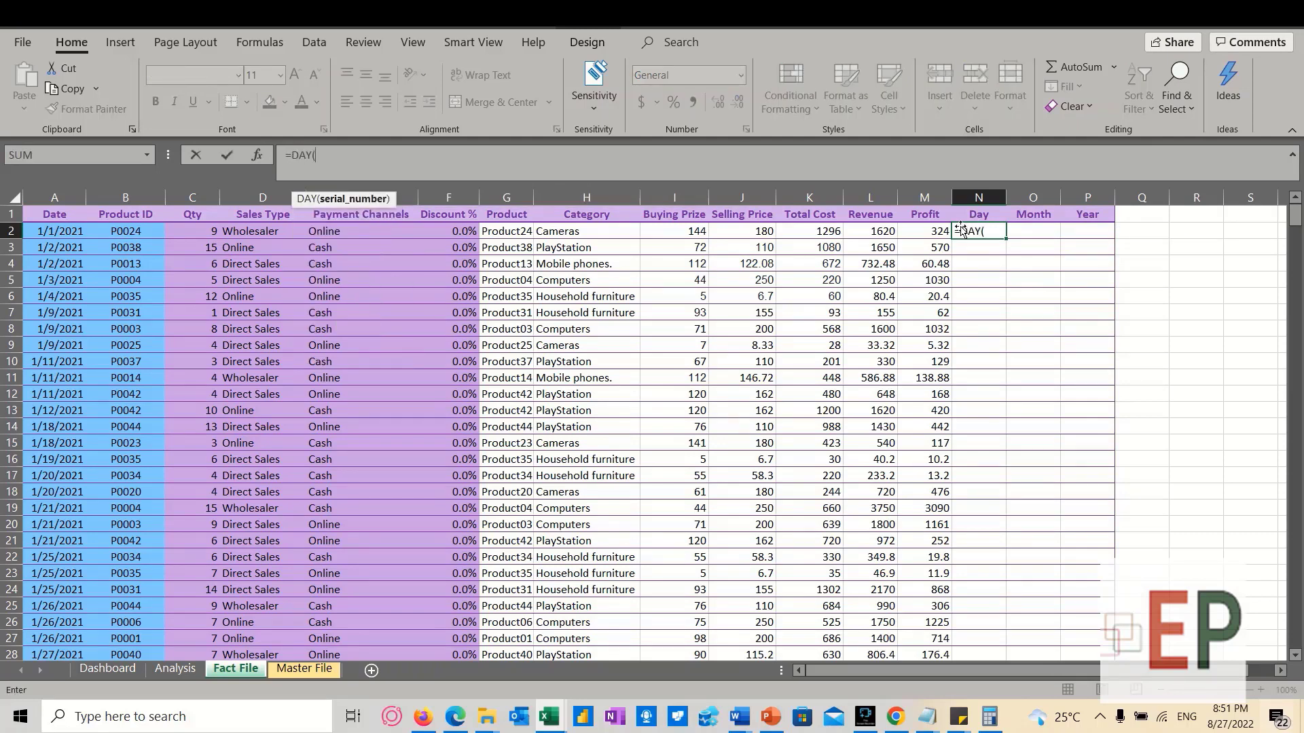
left_click(69, 236)
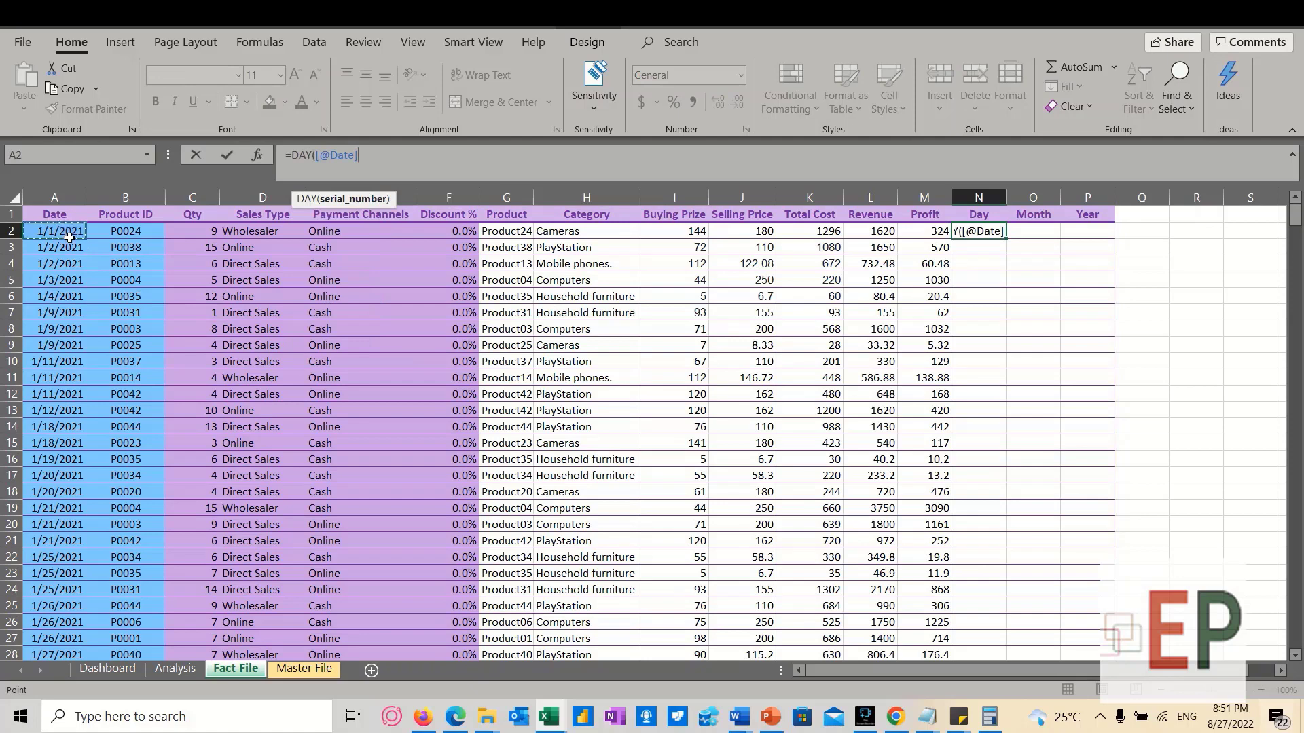
type(")")
key("Return")
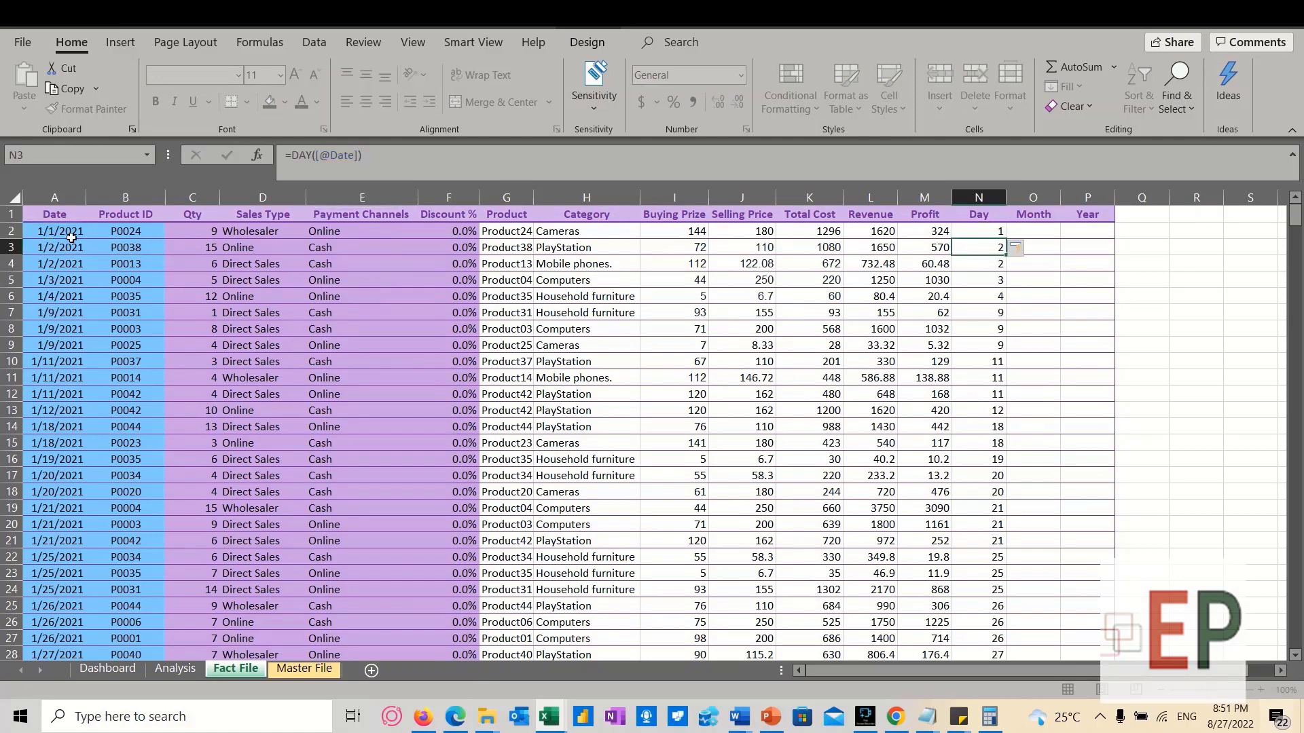
left_click(1054, 225)
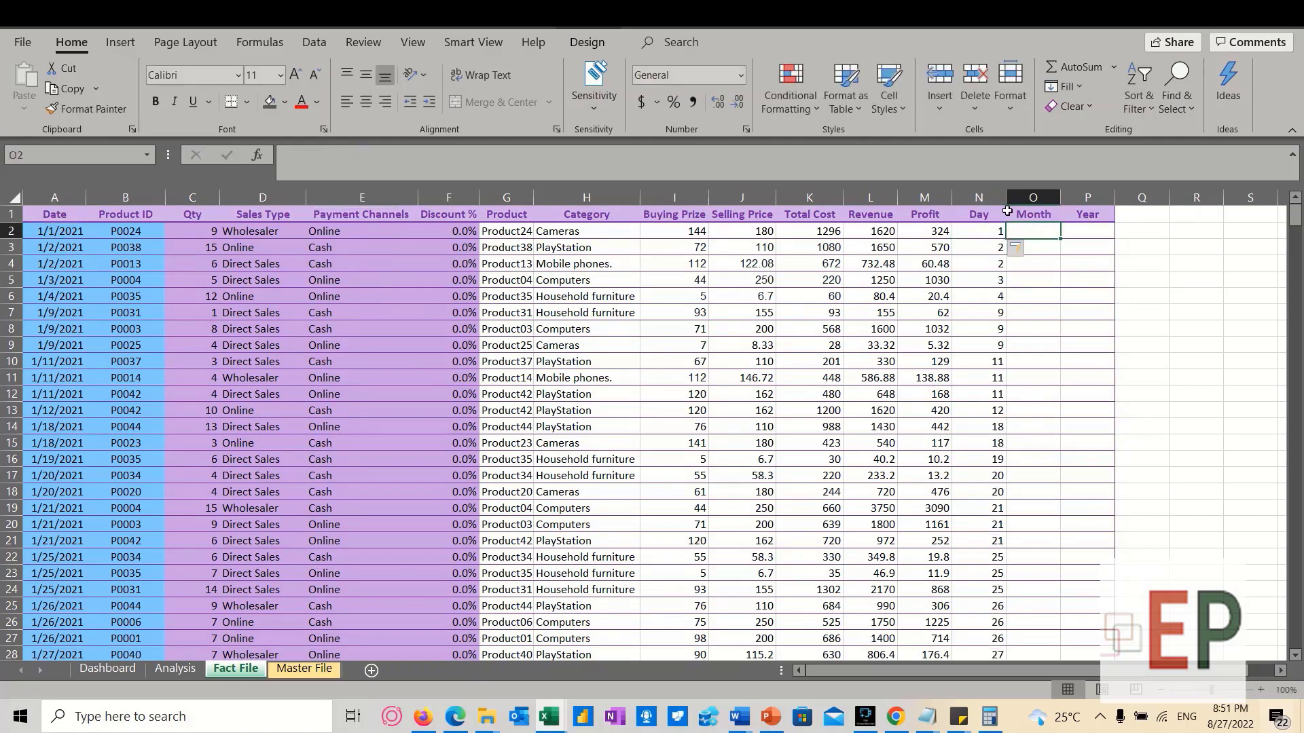
type("Mont")
key("BackSpace")
key("BackSpace")
key("BackSpace")
key("BackSpace")
type("=MONTH(")
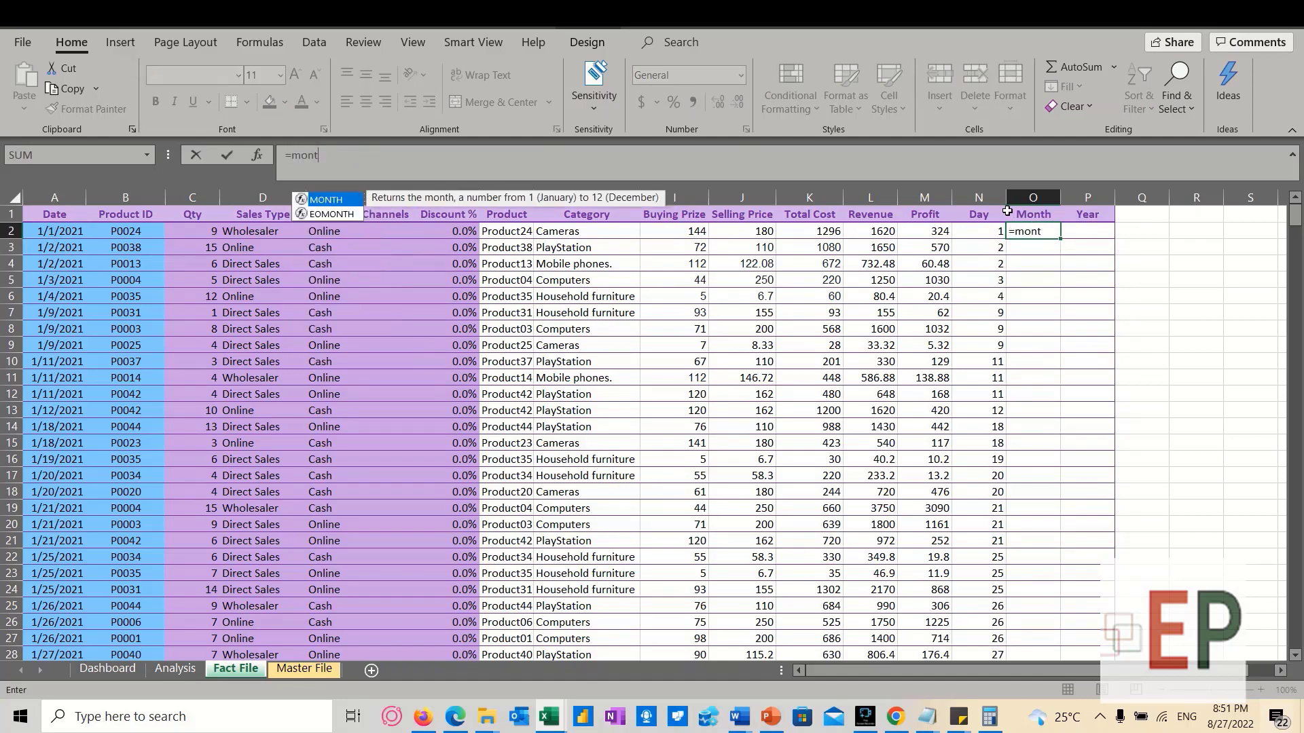
key("BackSpace")
key("BackSpace")
key("BackSpace")
key("BackSpace")
key("BackSpace")
key("BackSpace")
type("tex")
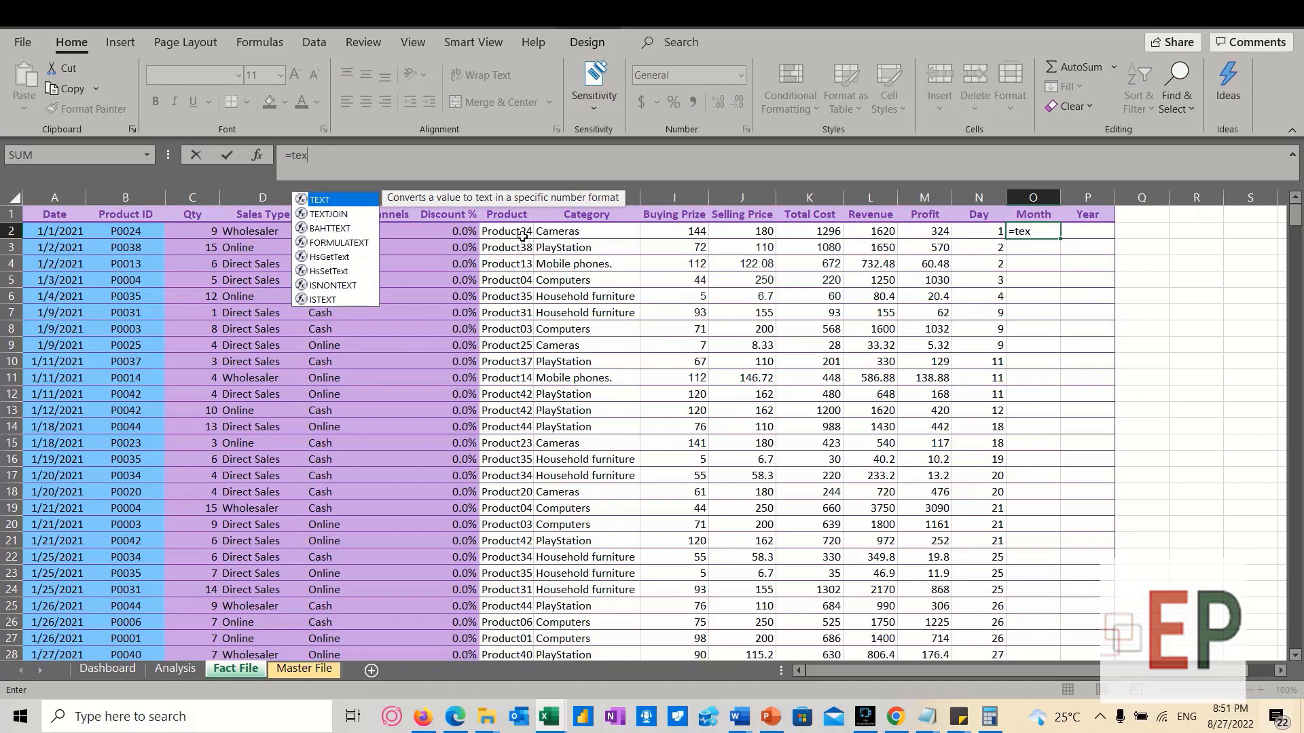
key("BackSpace")
key("BackSpace")
key("BackSpace")
type("mont")
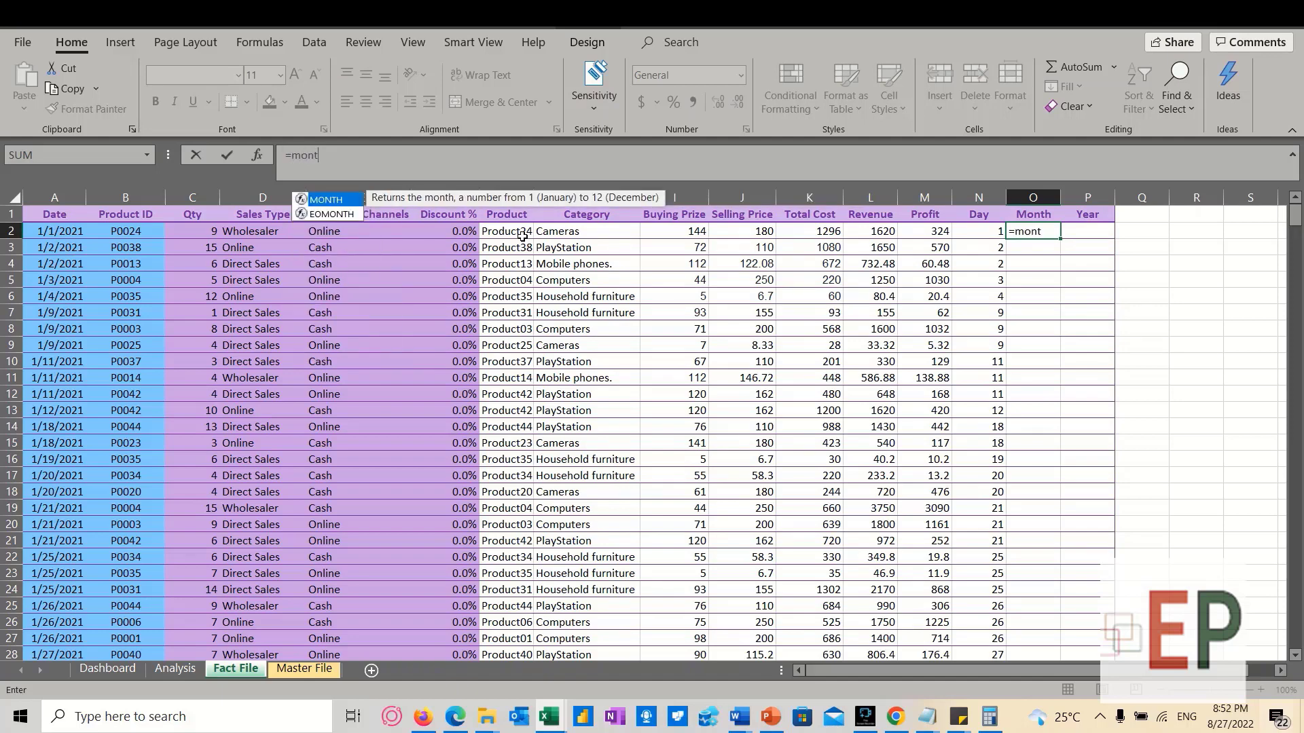
key("Tab")
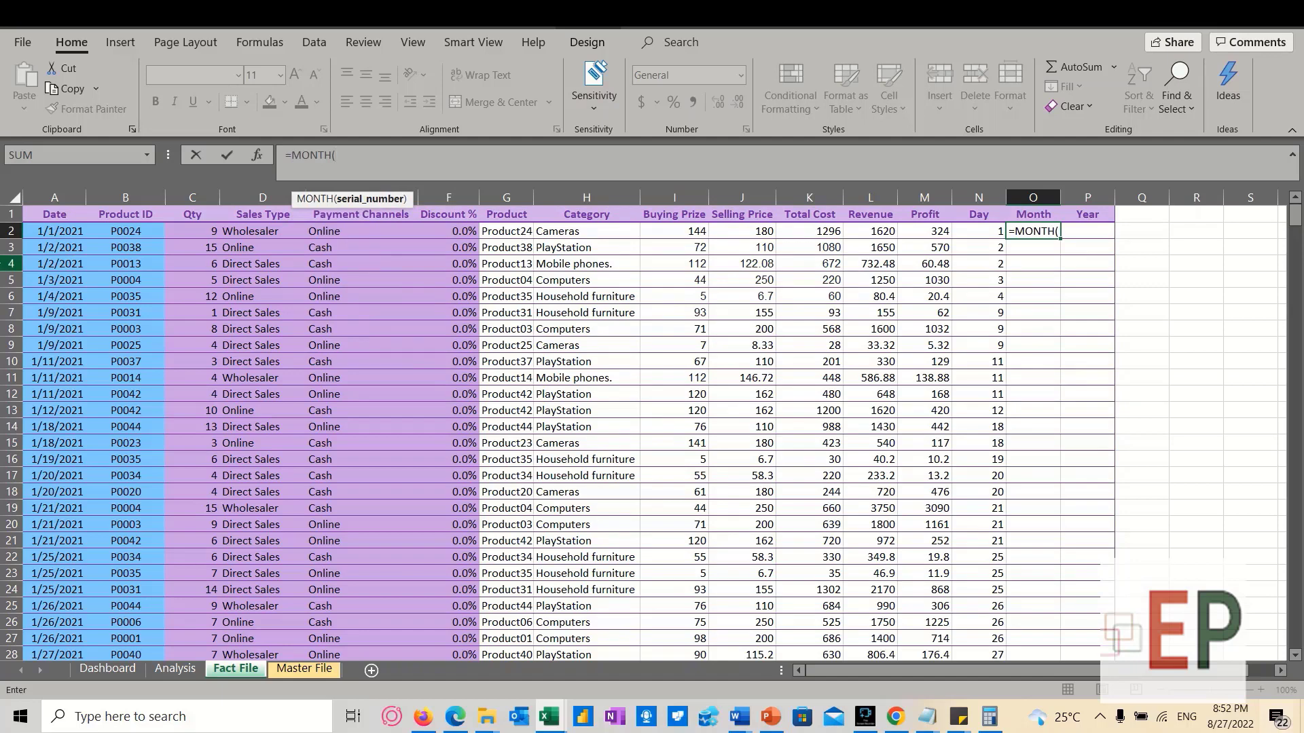
left_click(52, 230)
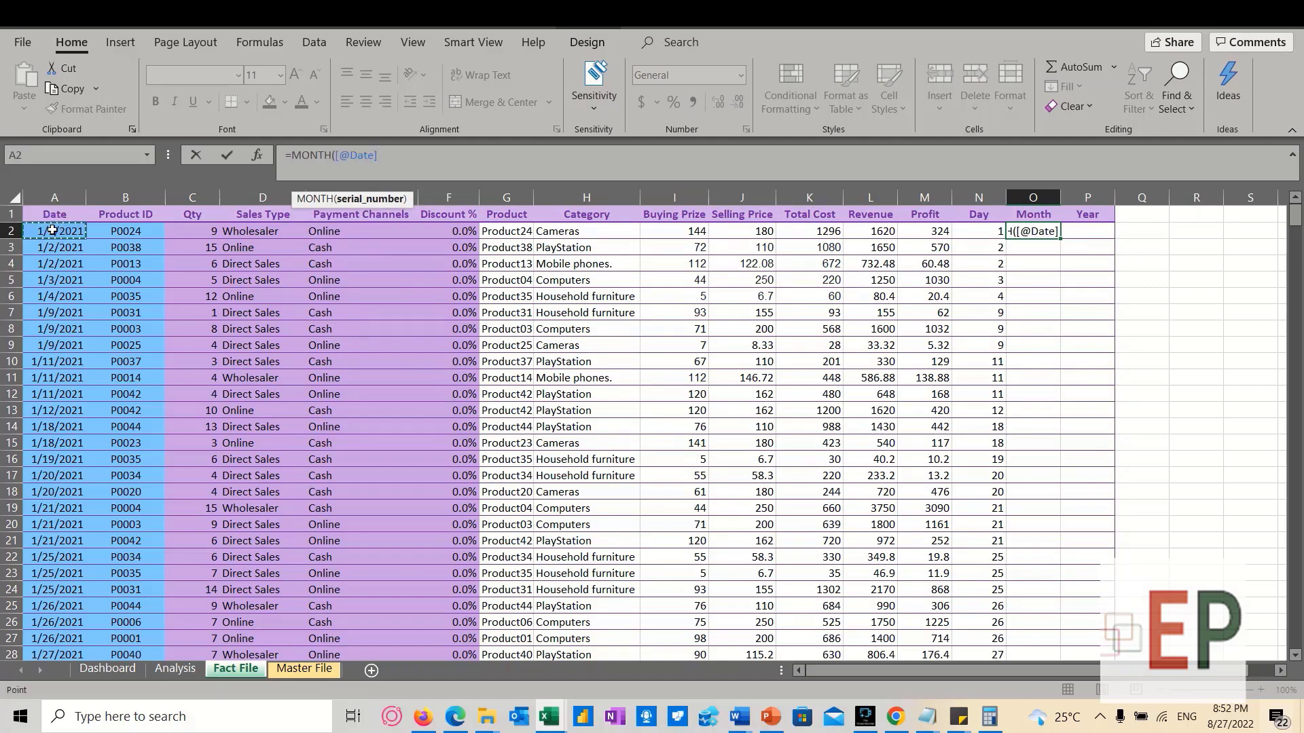
key("Return")
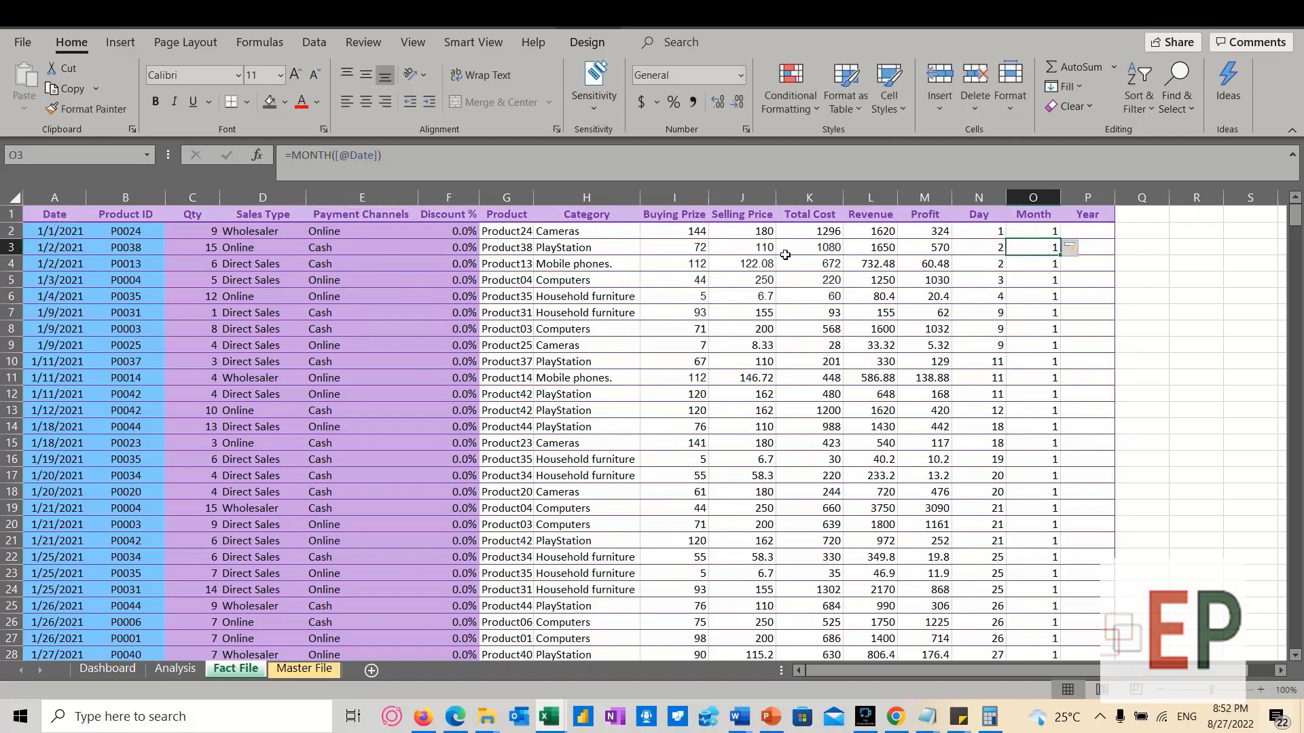
left_click(1012, 230)
type("=tex")
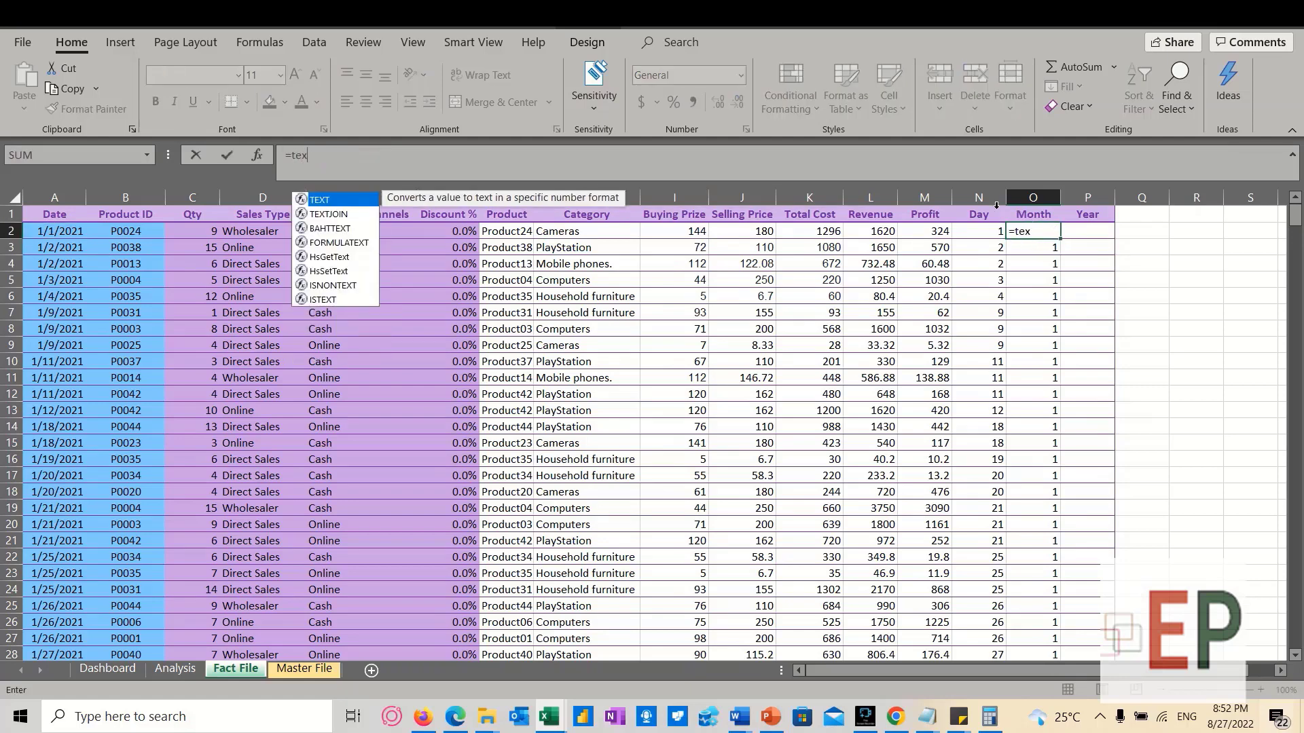
key("Tab")
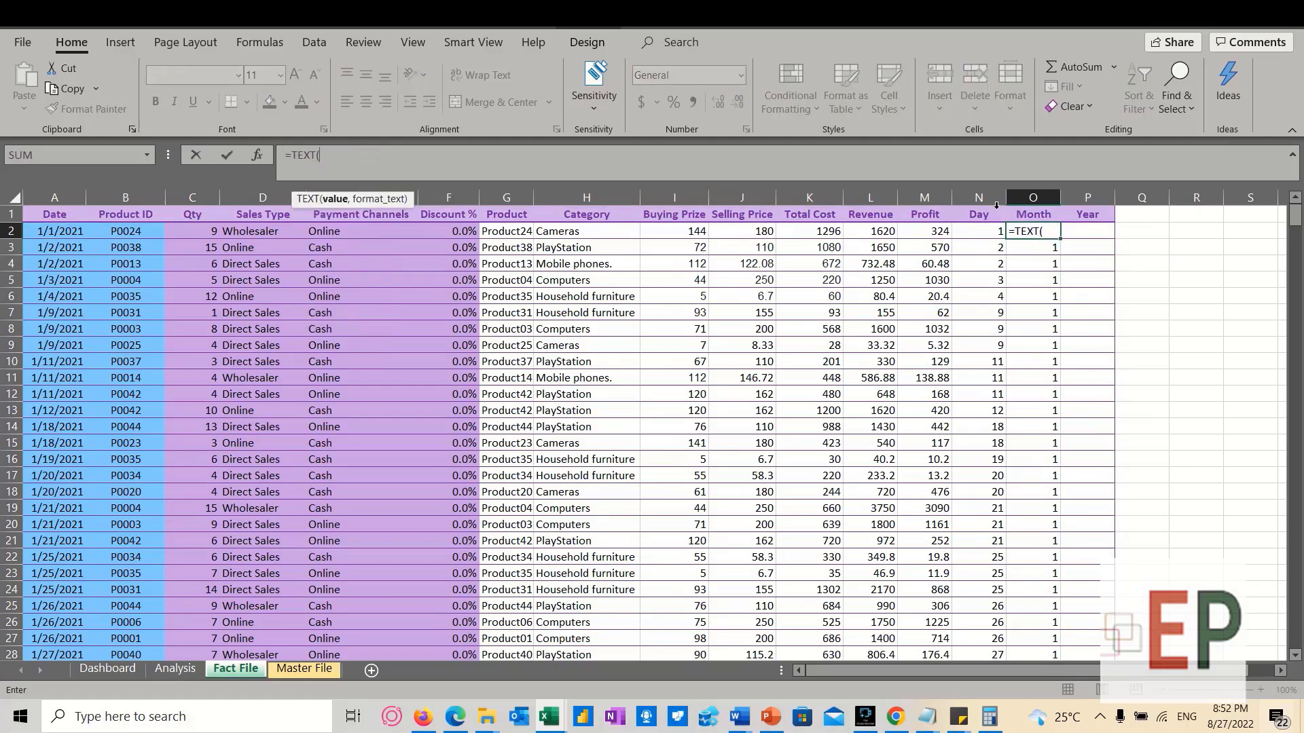
left_click(62, 228)
type(",\"mmm\")")
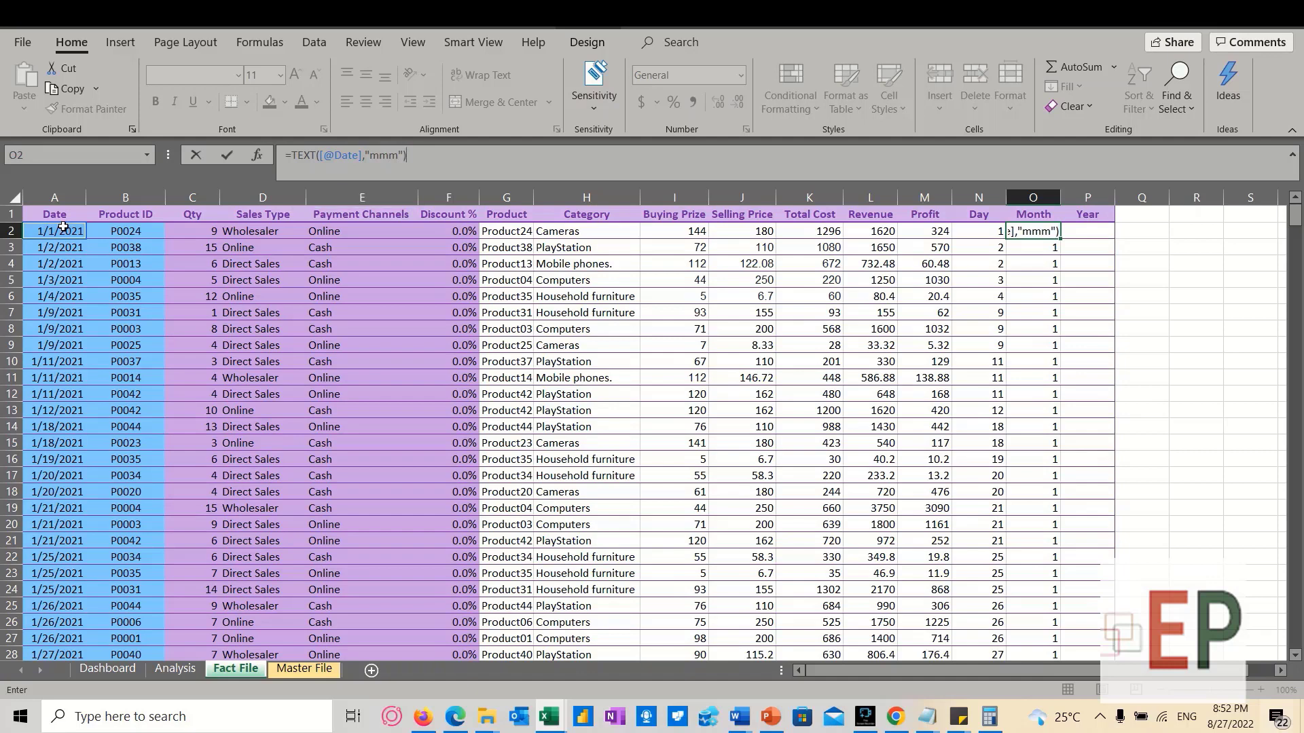
key("Return")
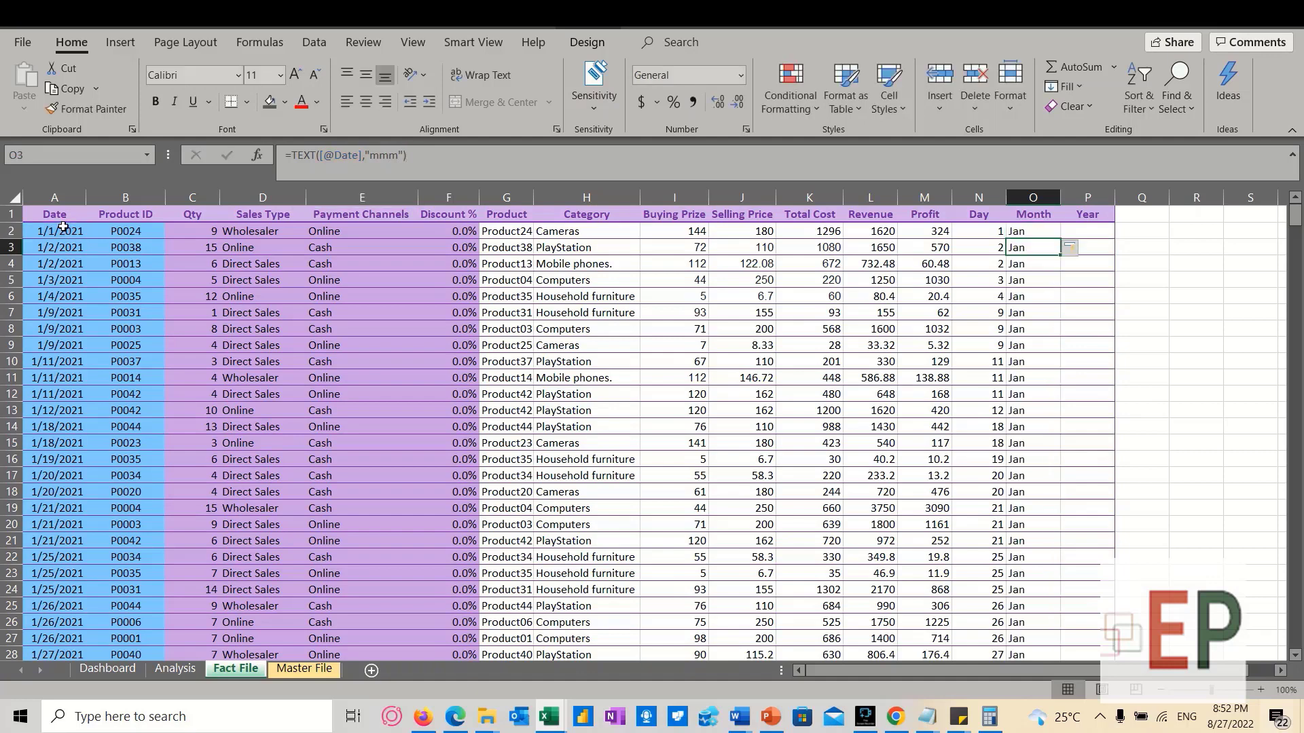
left_click(1099, 229)
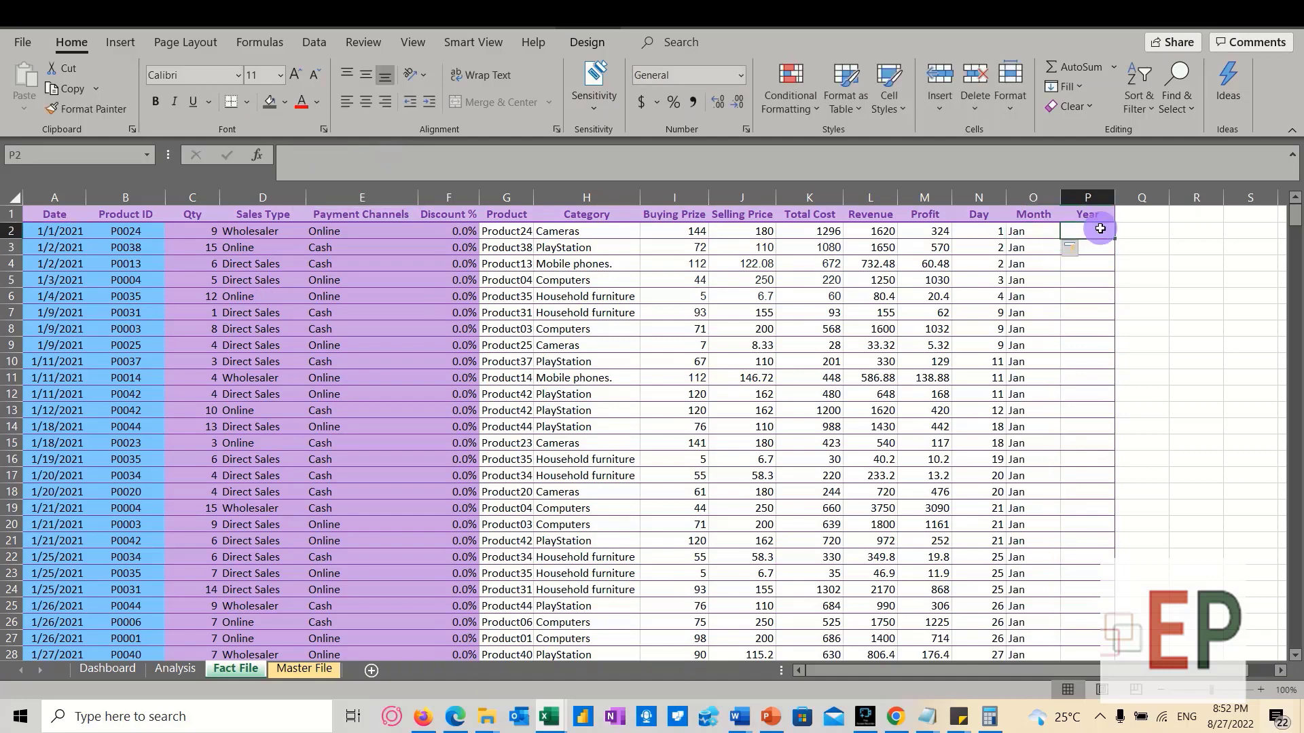
type("=text")
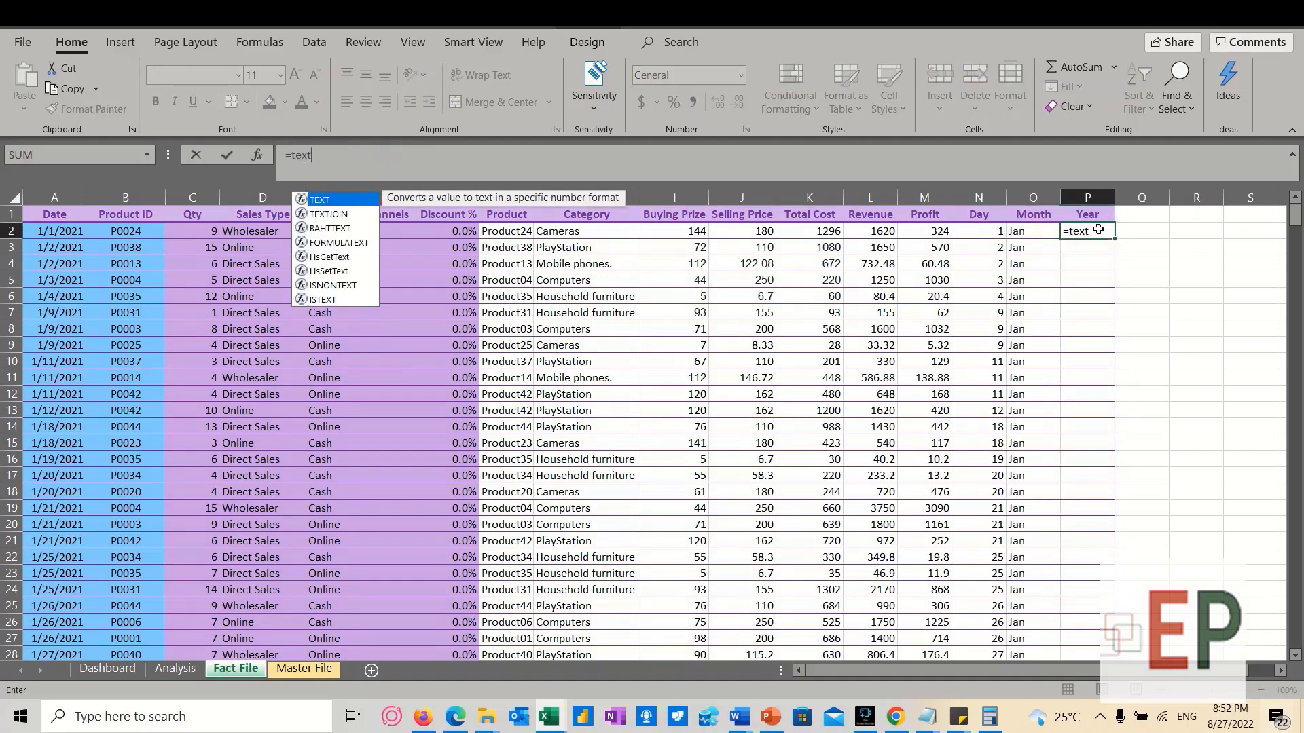
key("Tab")
left_click(63, 231)
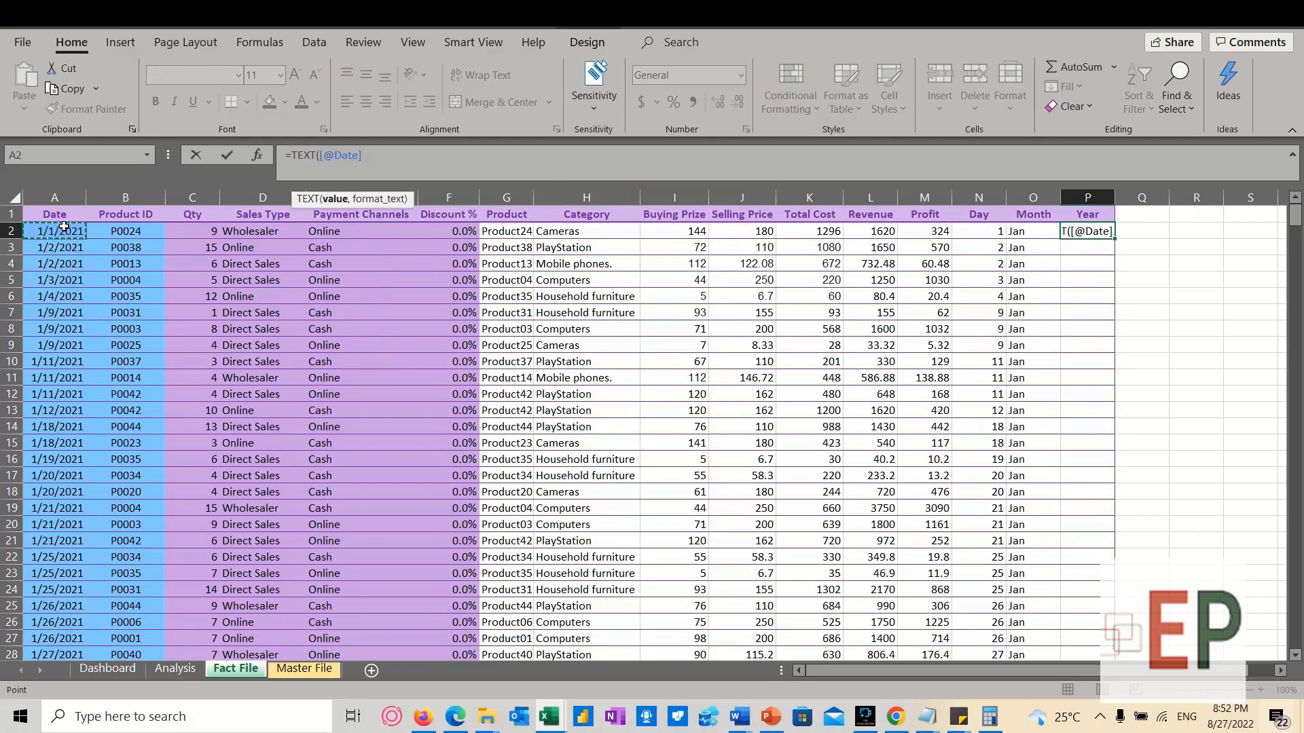
type(",\"yyy\")")
key("Return")
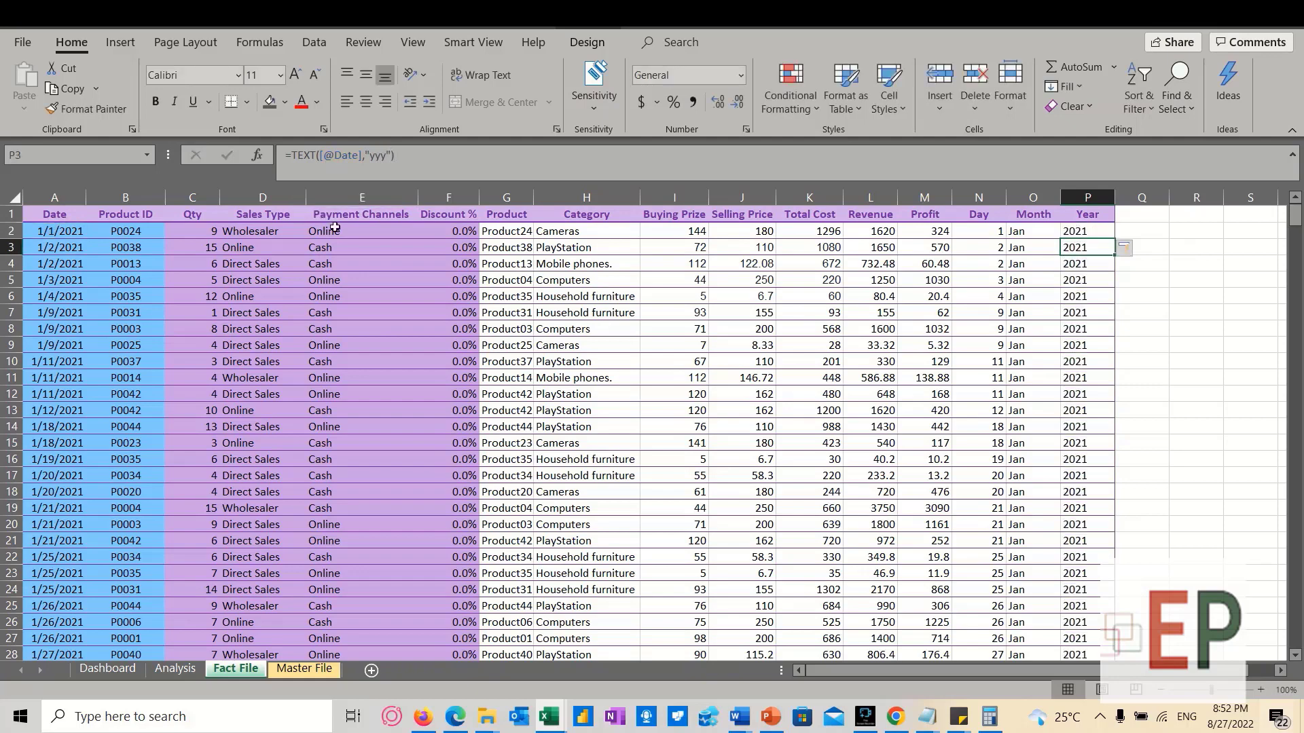
Examine the formulas in the price, Total Cost, Revenue and Profit columns of the table
left_click(1190, 344)
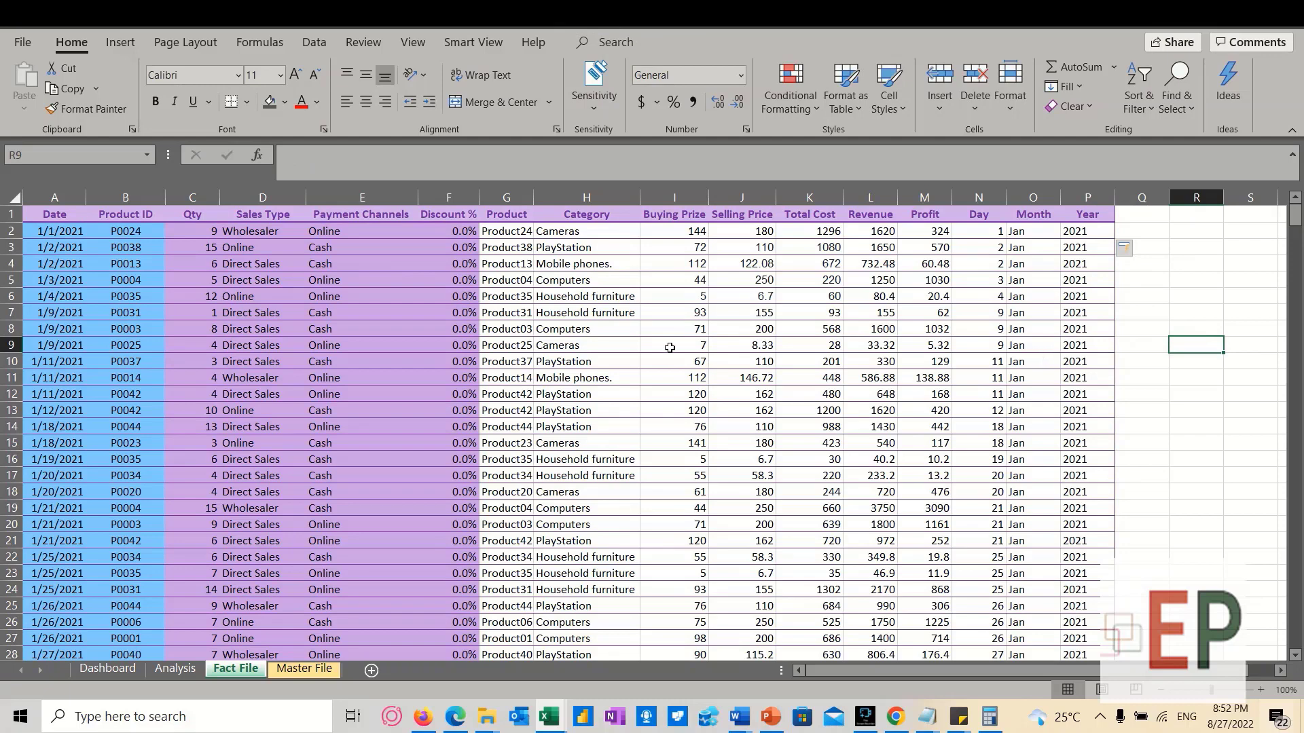
left_click(669, 347)
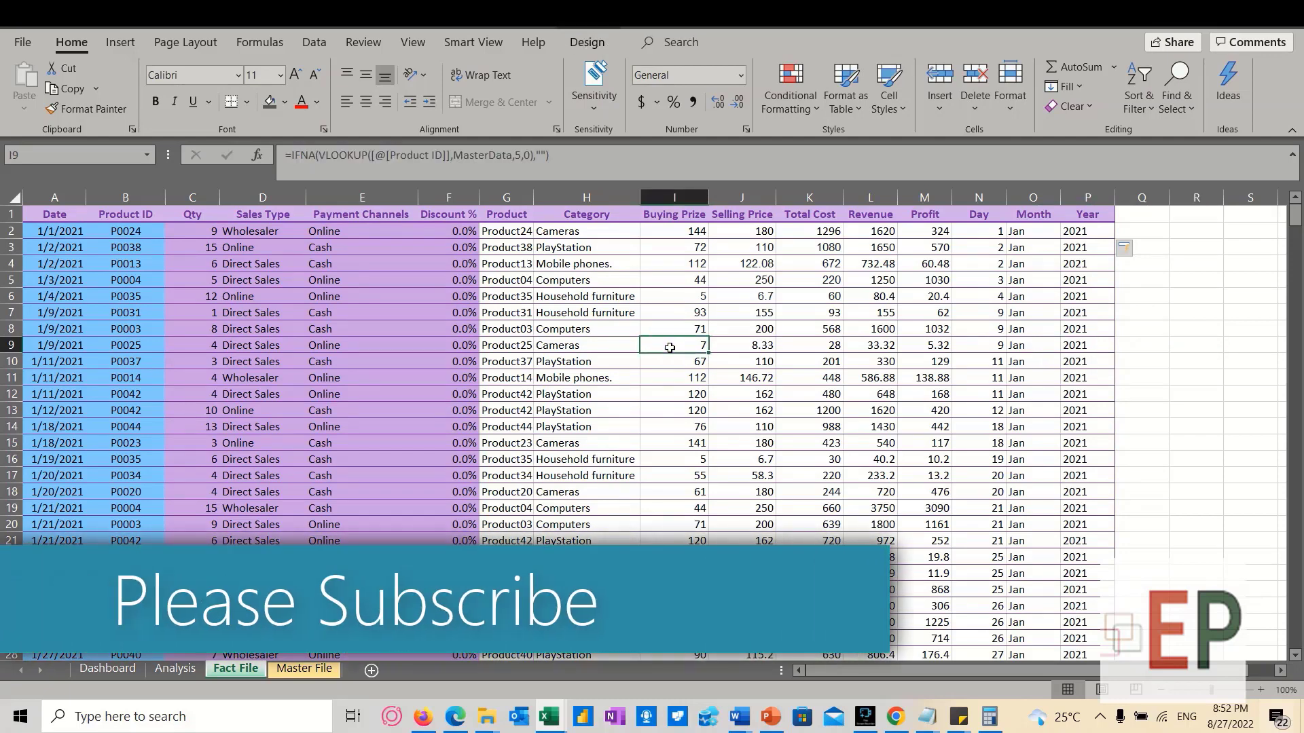
left_click(693, 197)
left_click(764, 283)
left_click(812, 218)
left_click(835, 311)
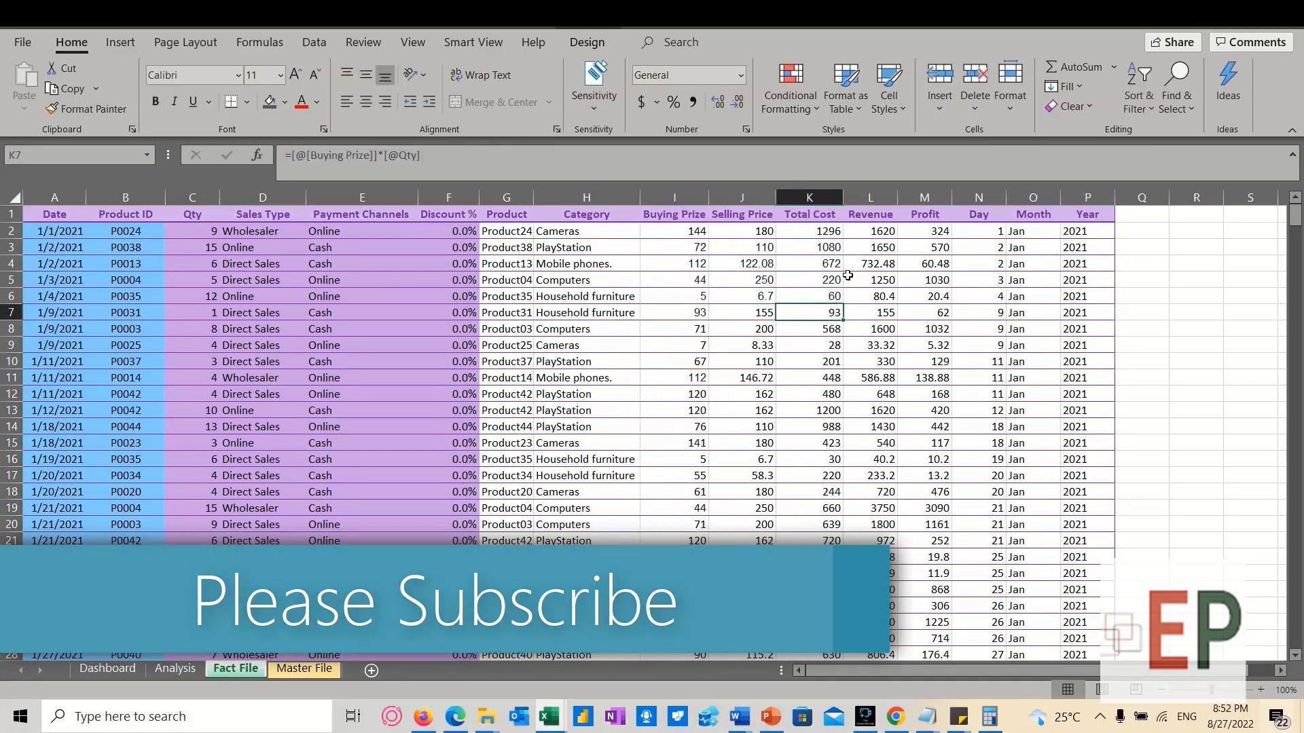
left_click(873, 234)
left_click(954, 284)
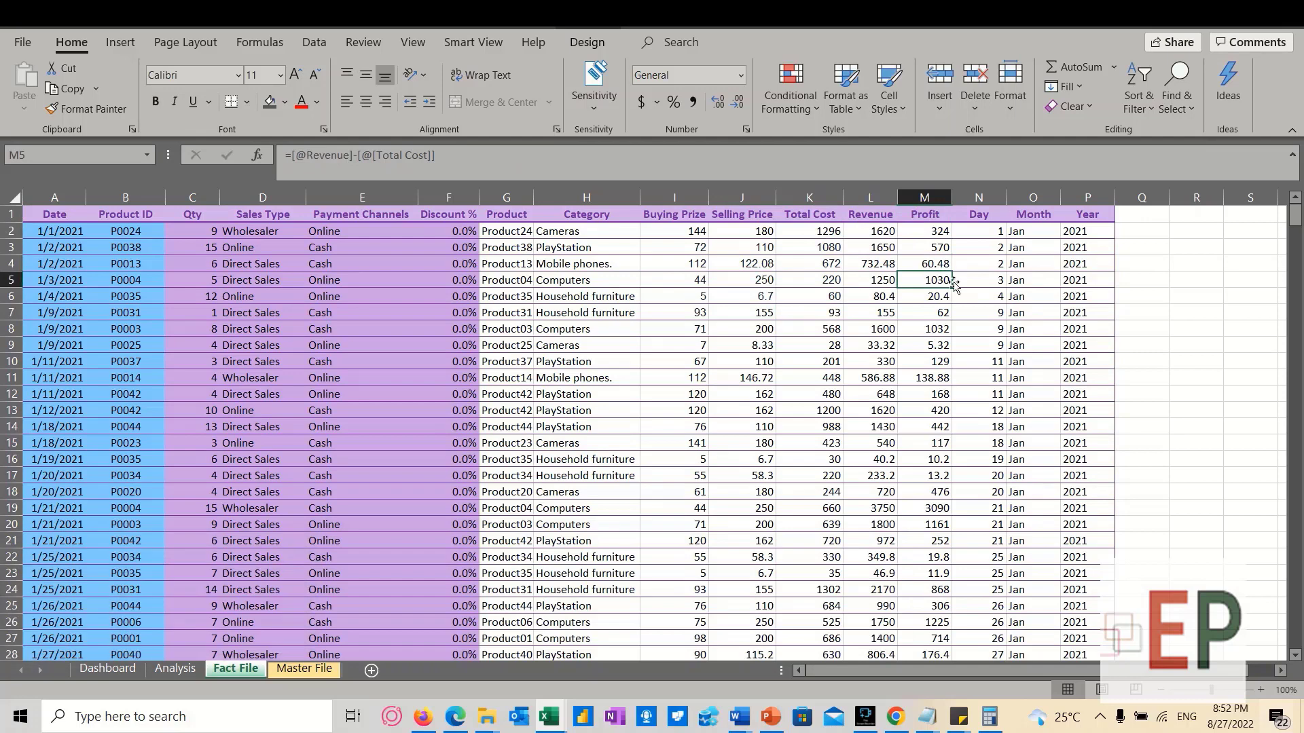
Insert a new table column before the Day column and give it the header Profit2 in N1
left_click(974, 200)
right_click(976, 202)
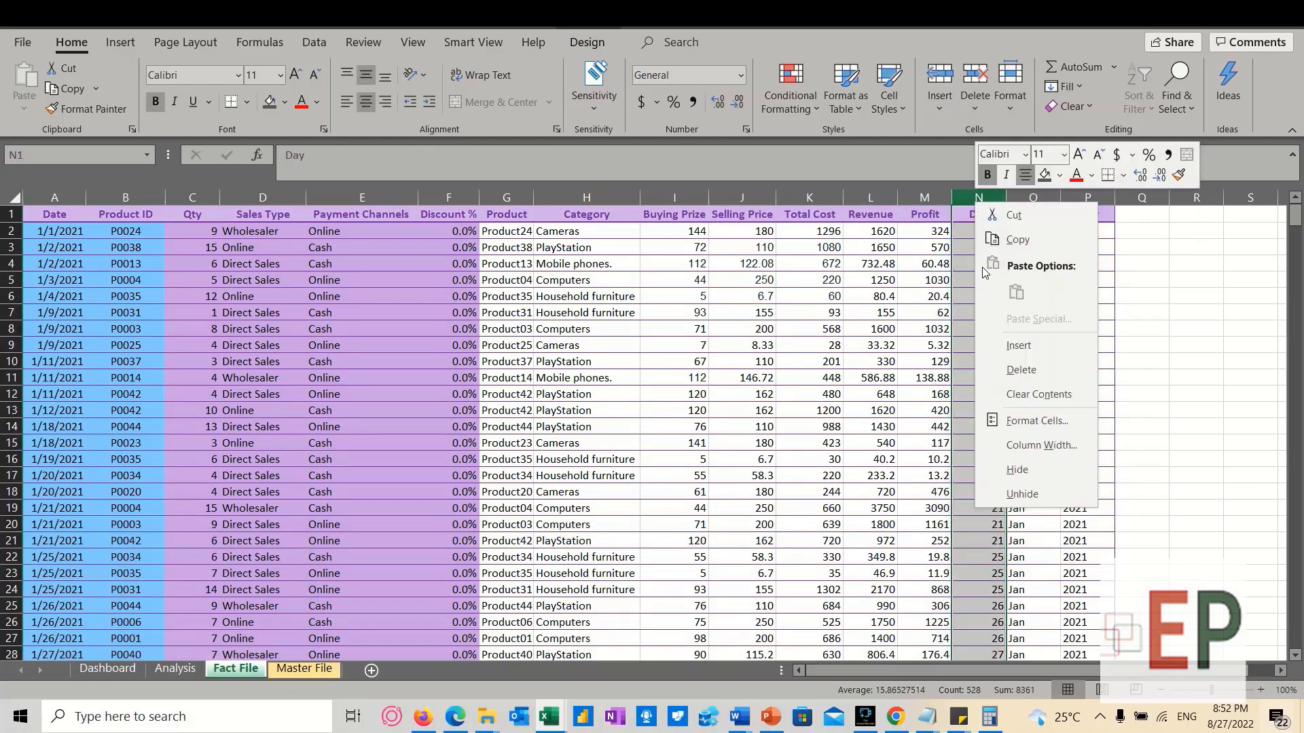
left_click(1019, 345)
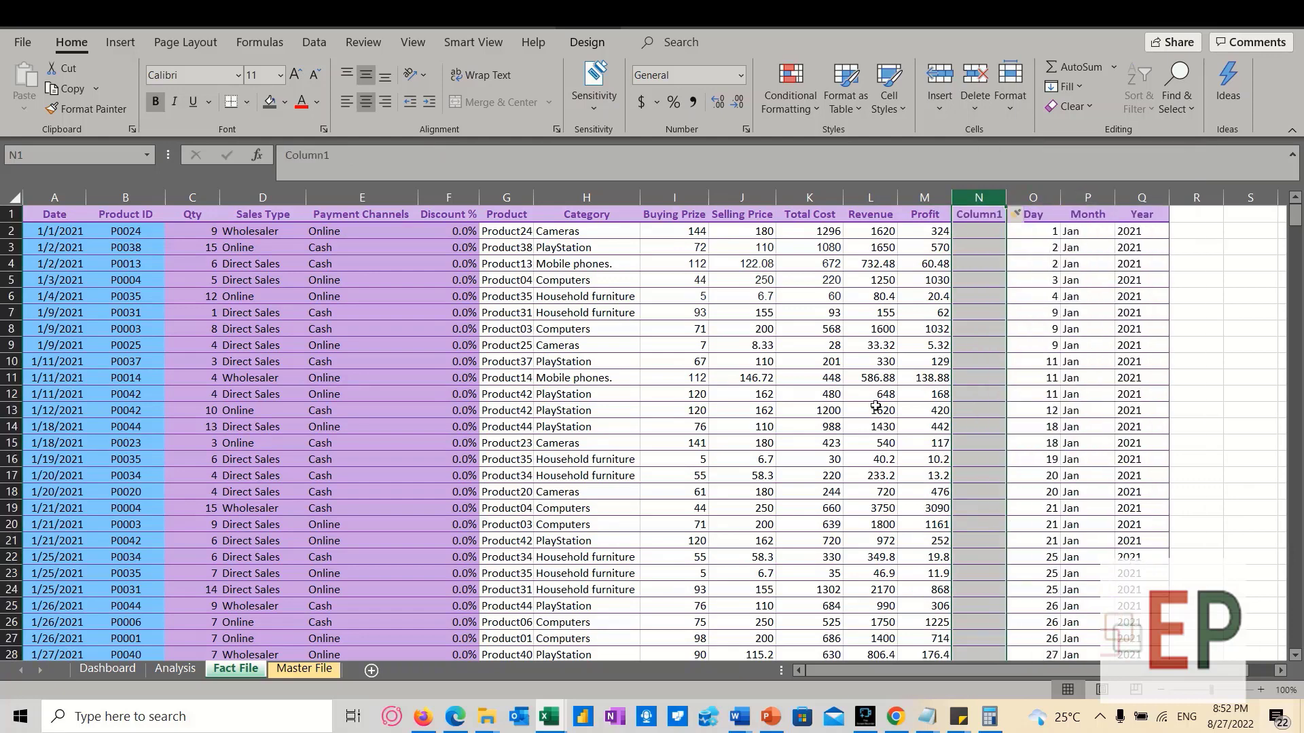
left_click(876, 406)
left_click(979, 216)
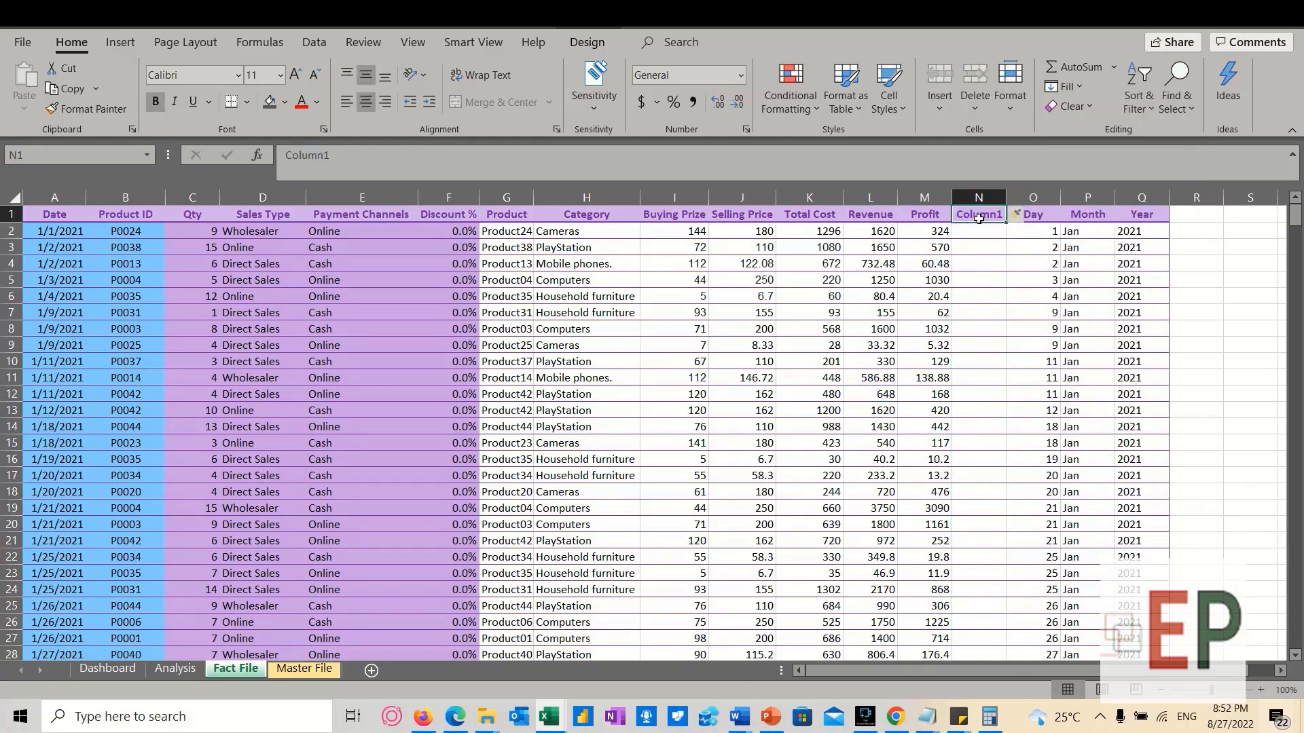
type("Pro")
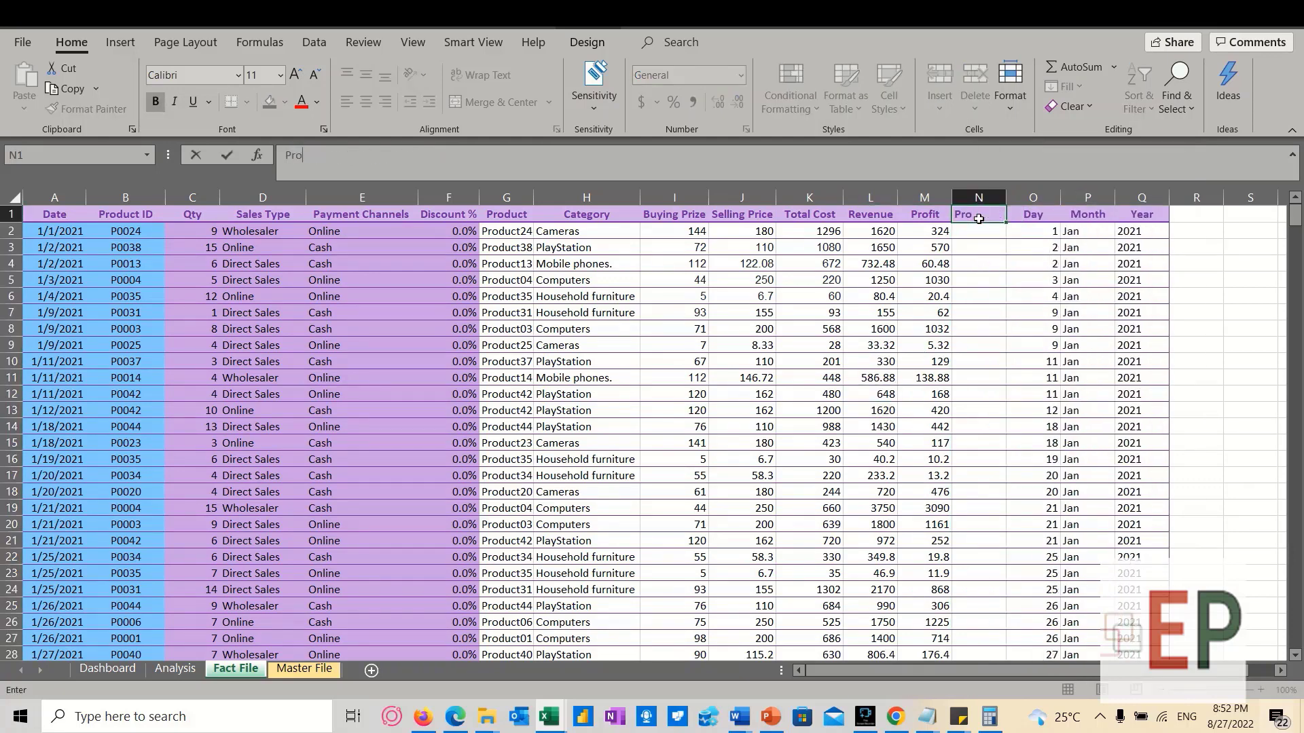
type("fit2")
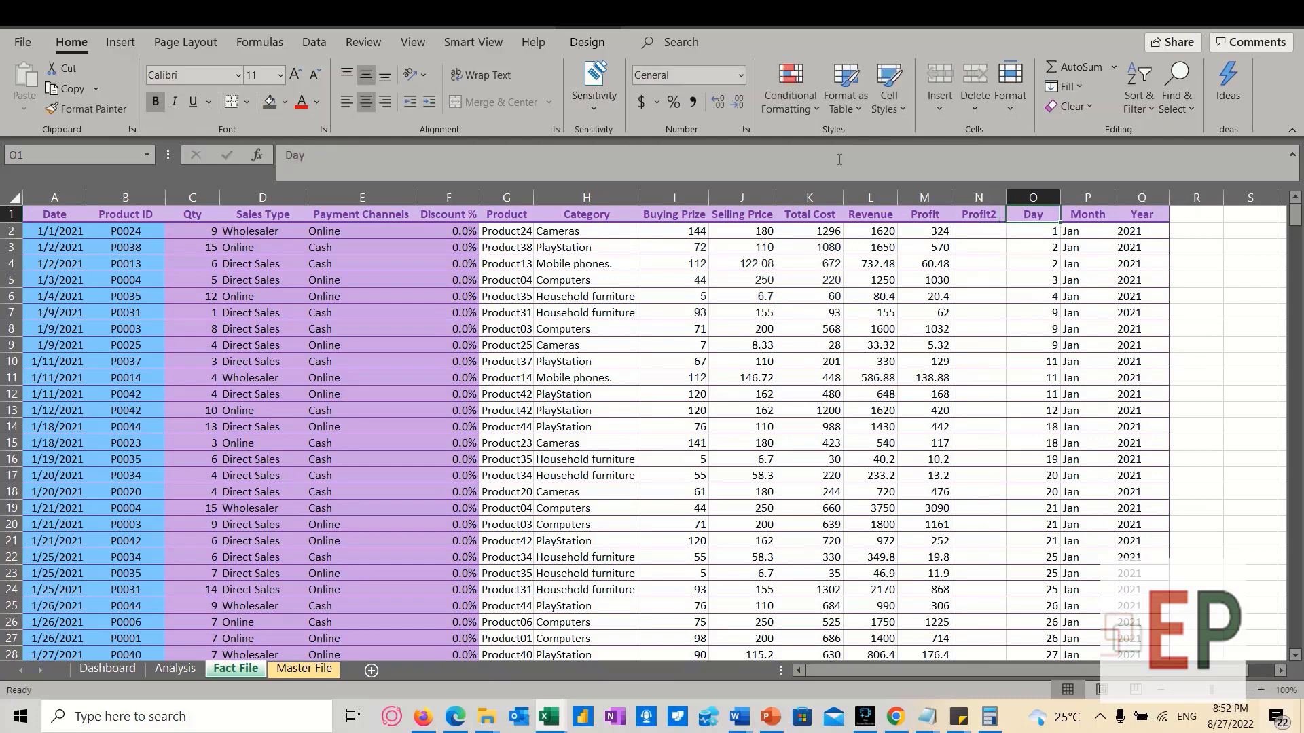
key("Return")
Change the header in N1 to Profit %
left_click(968, 213)
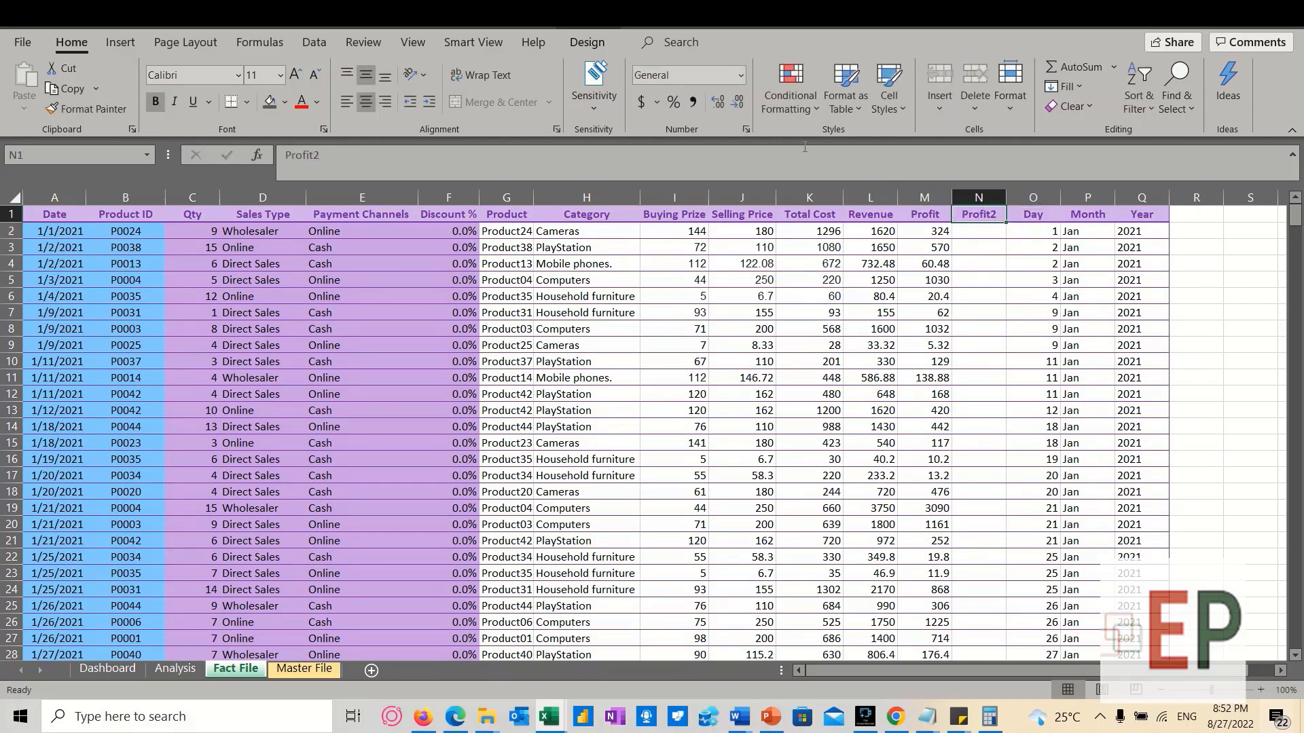
left_click(804, 146)
key("BackSpace")
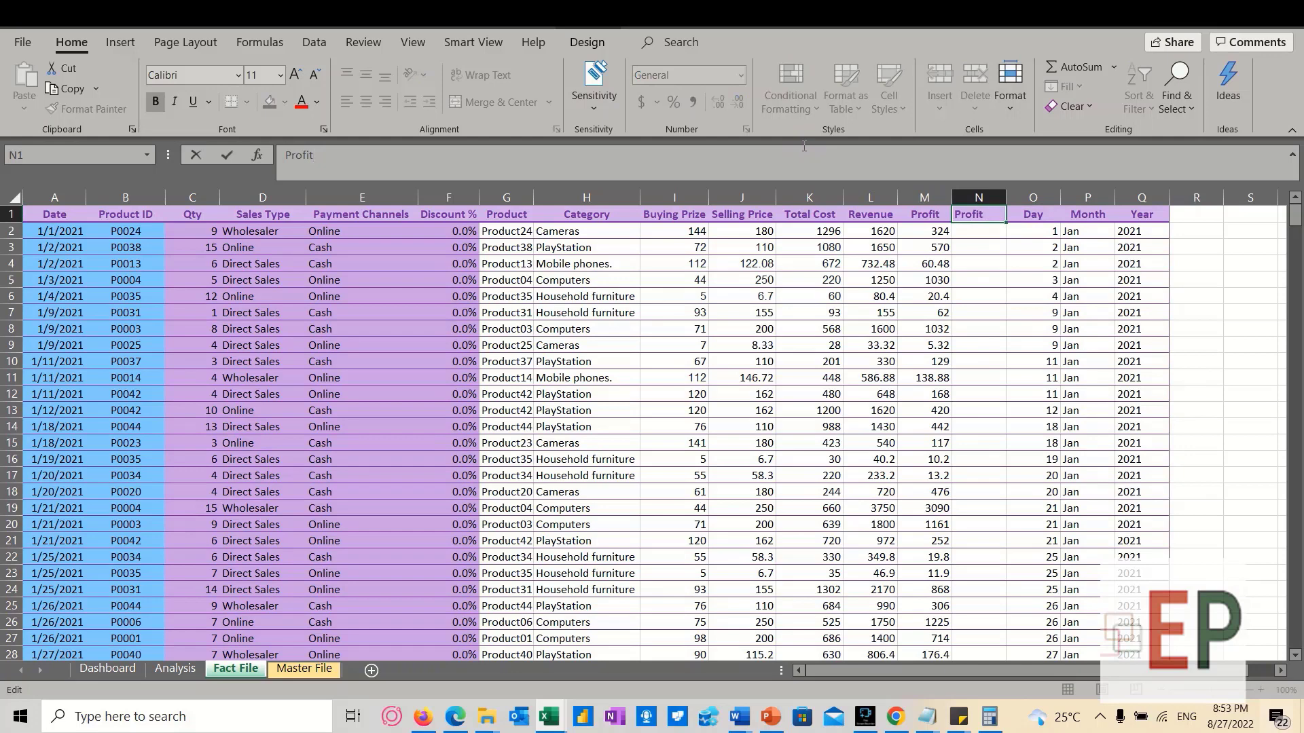
type("%")
key("Return")
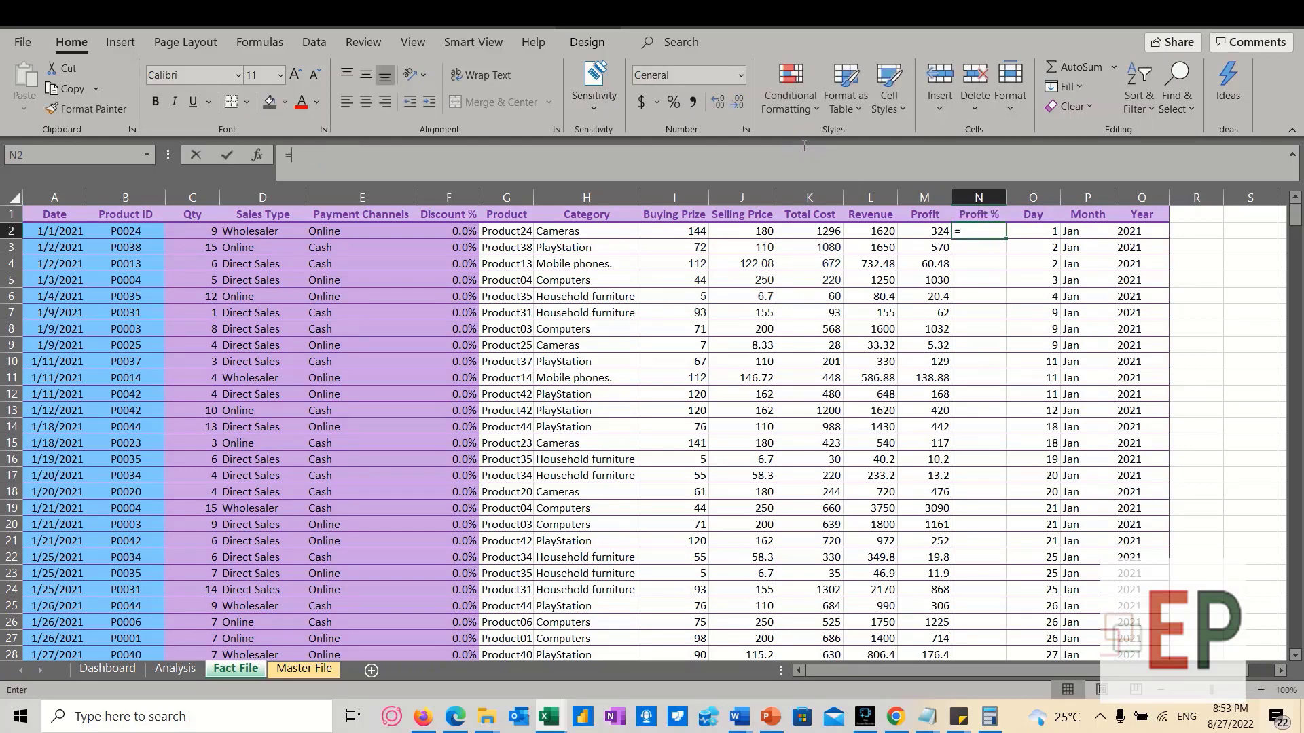
type("=")
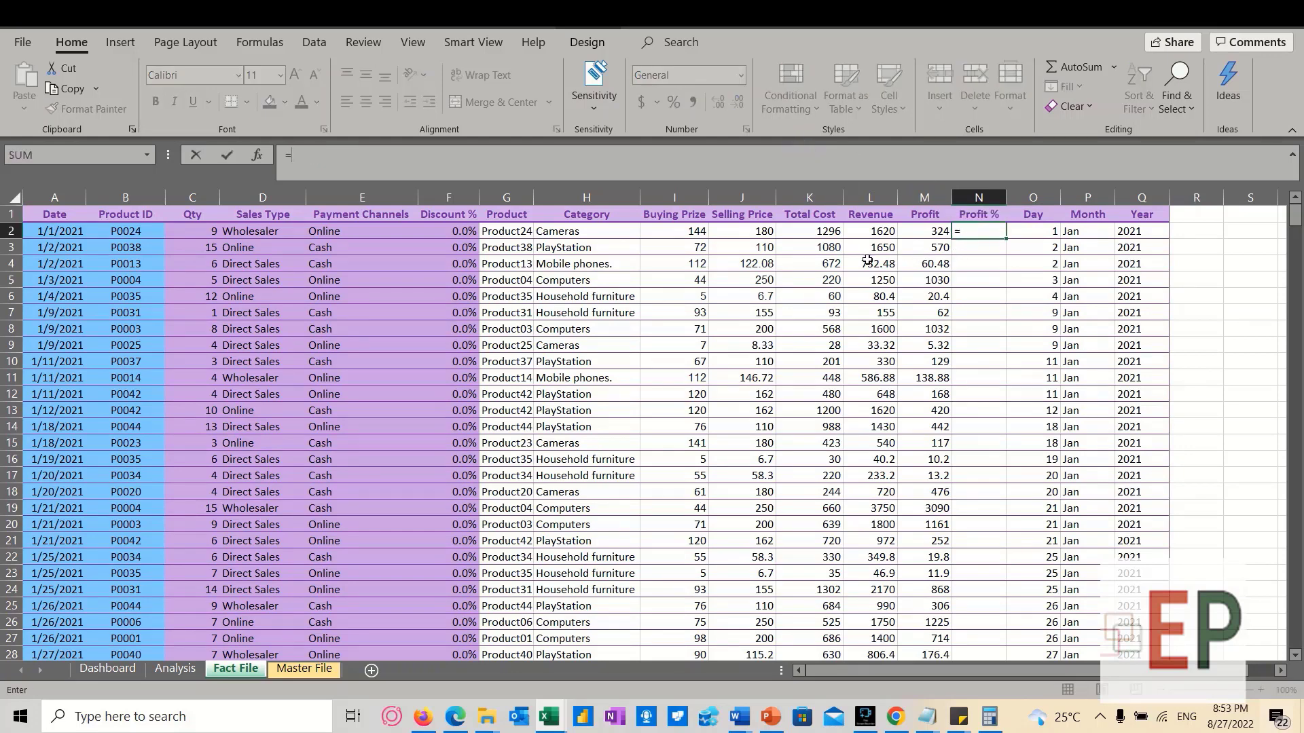
left_click(916, 232)
type("/")
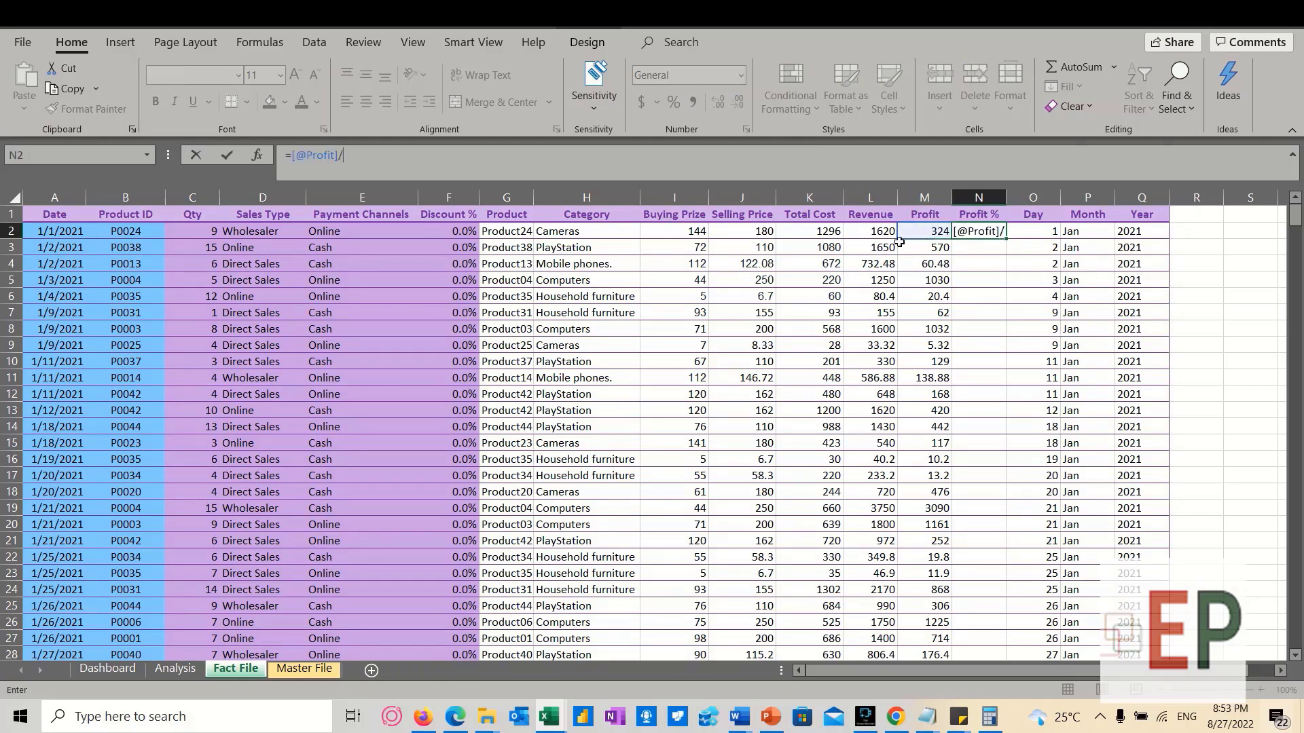
left_click(884, 232)
key("Return")
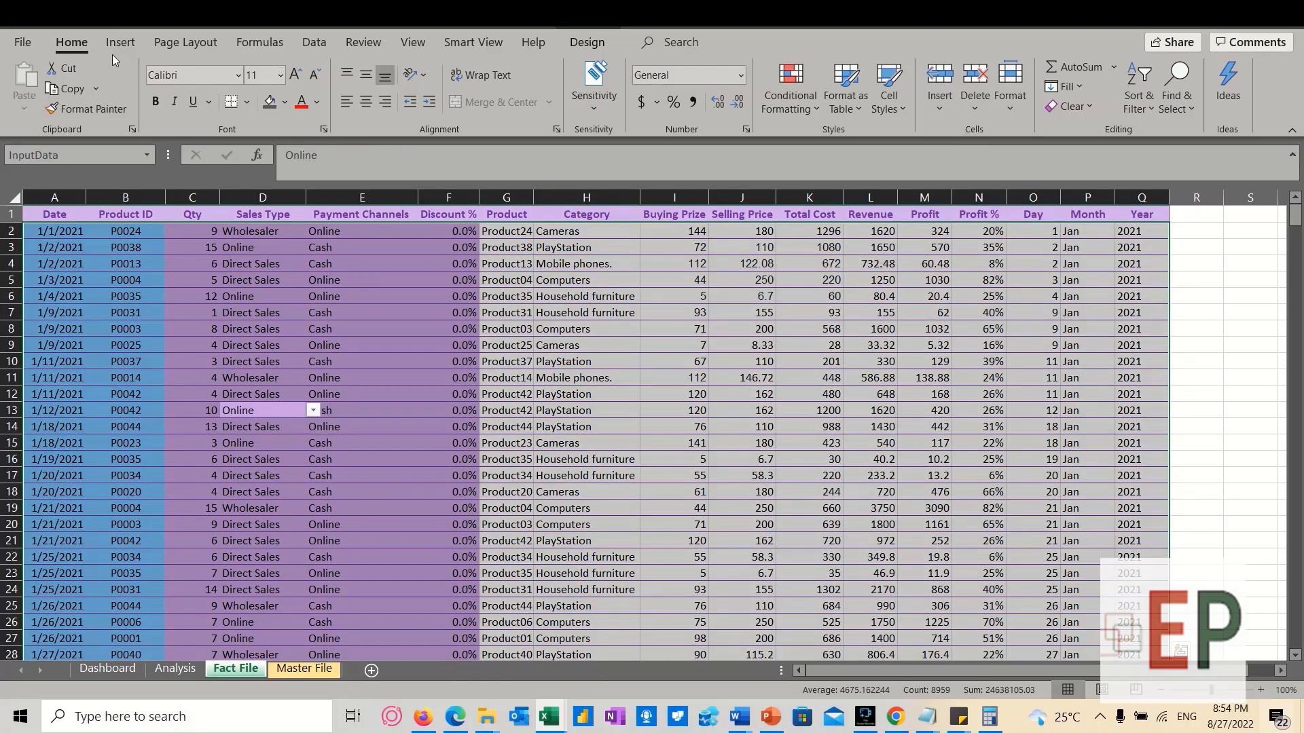
Create the recommended PivotTable Sum of Revenue by Sales Type and Year from the whole Fact File table
left_click(121, 45)
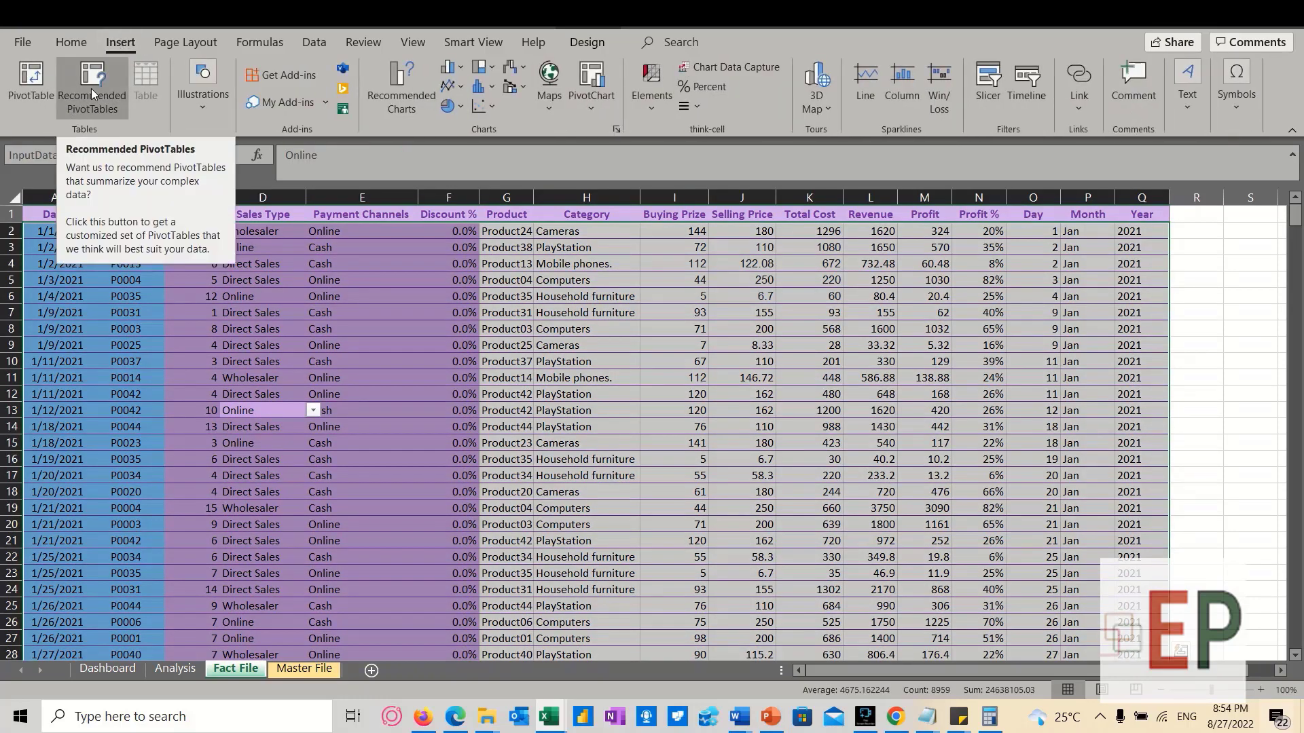
left_click(92, 107)
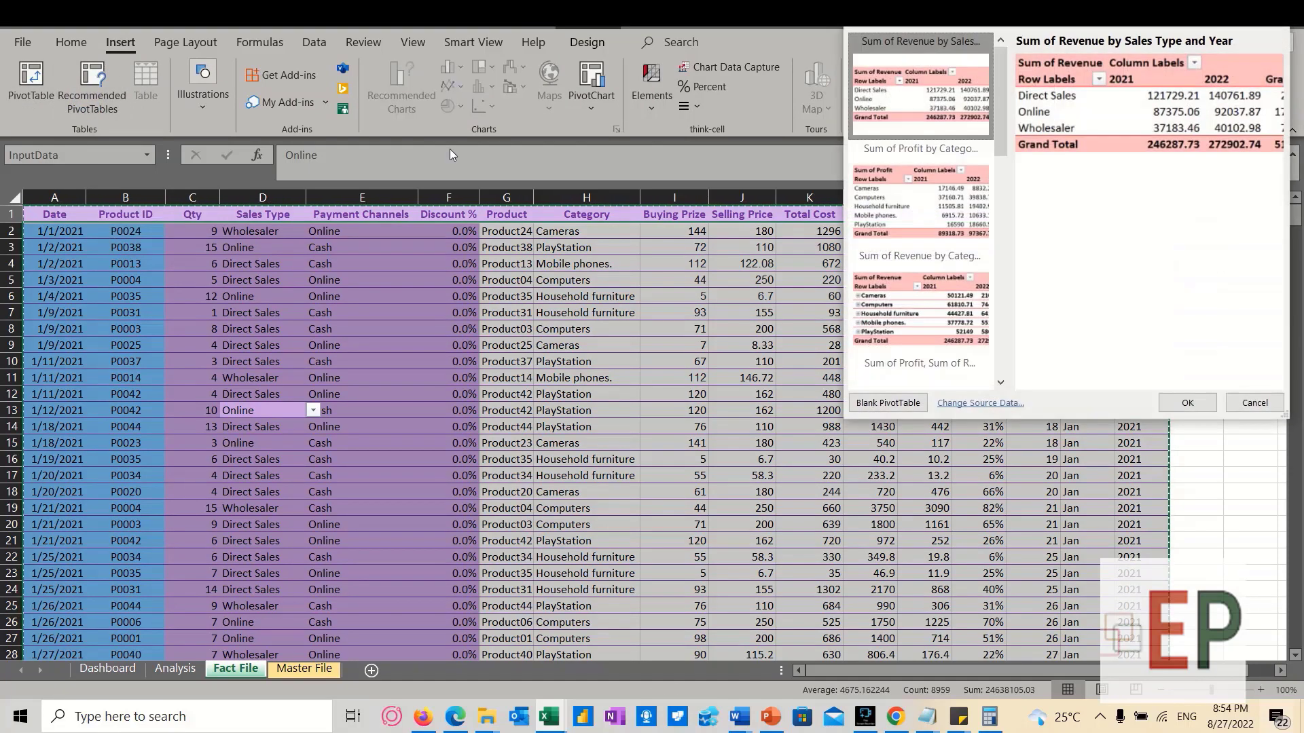
left_click(1195, 406)
left_click(264, 405)
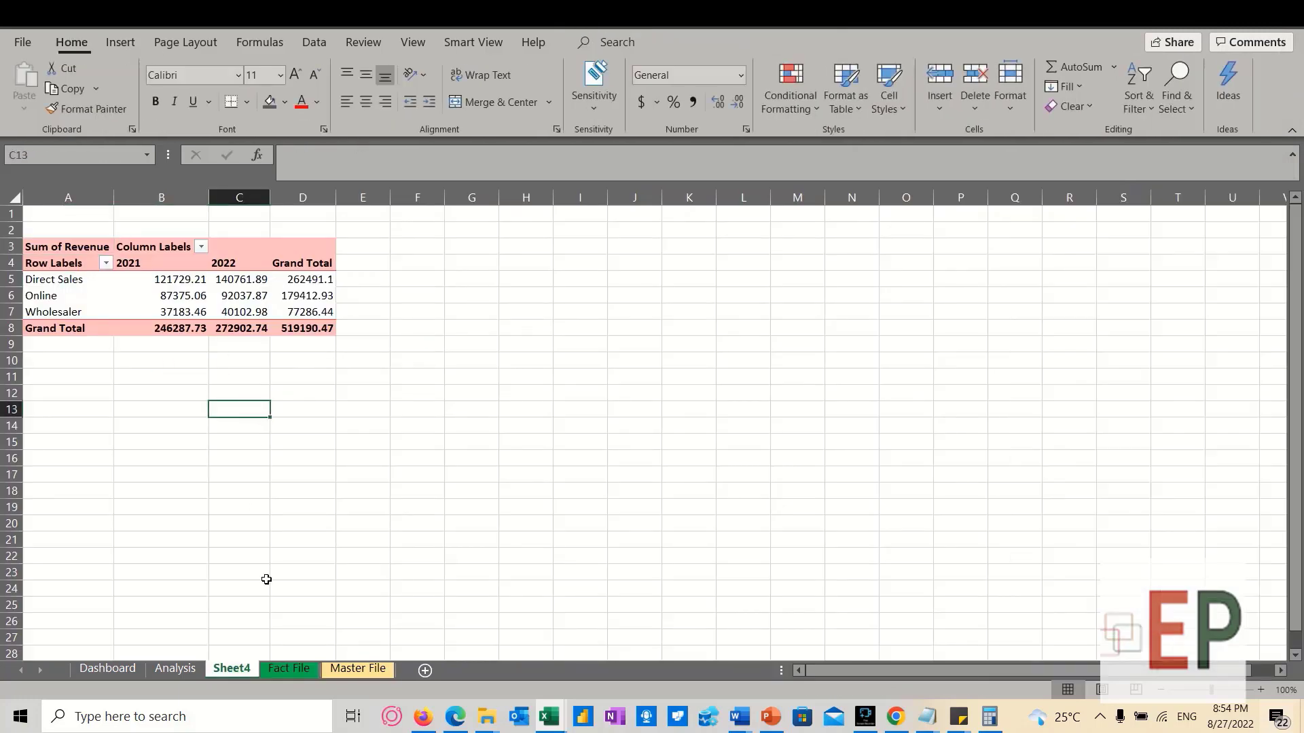
Delete the empty Analysis sheet and rename the new pivot sheet Analysis
left_click(180, 670)
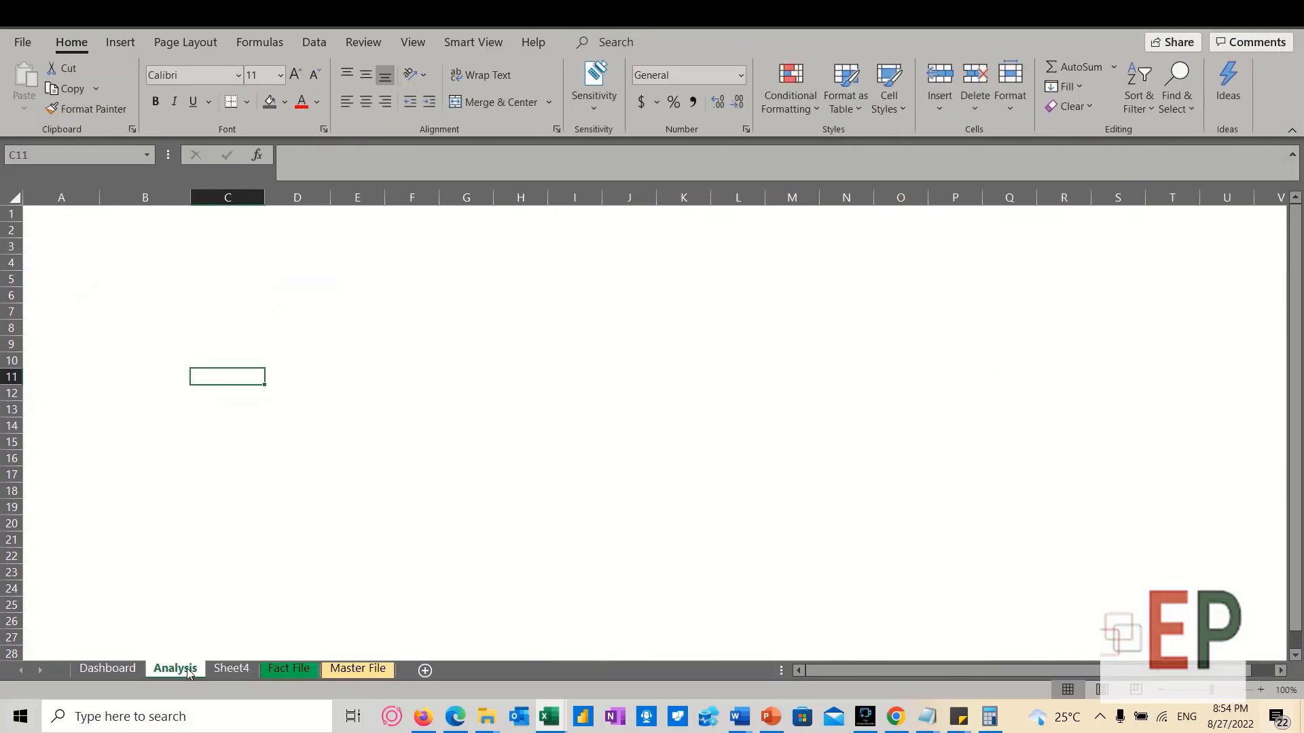
right_click(189, 671)
left_click(232, 456)
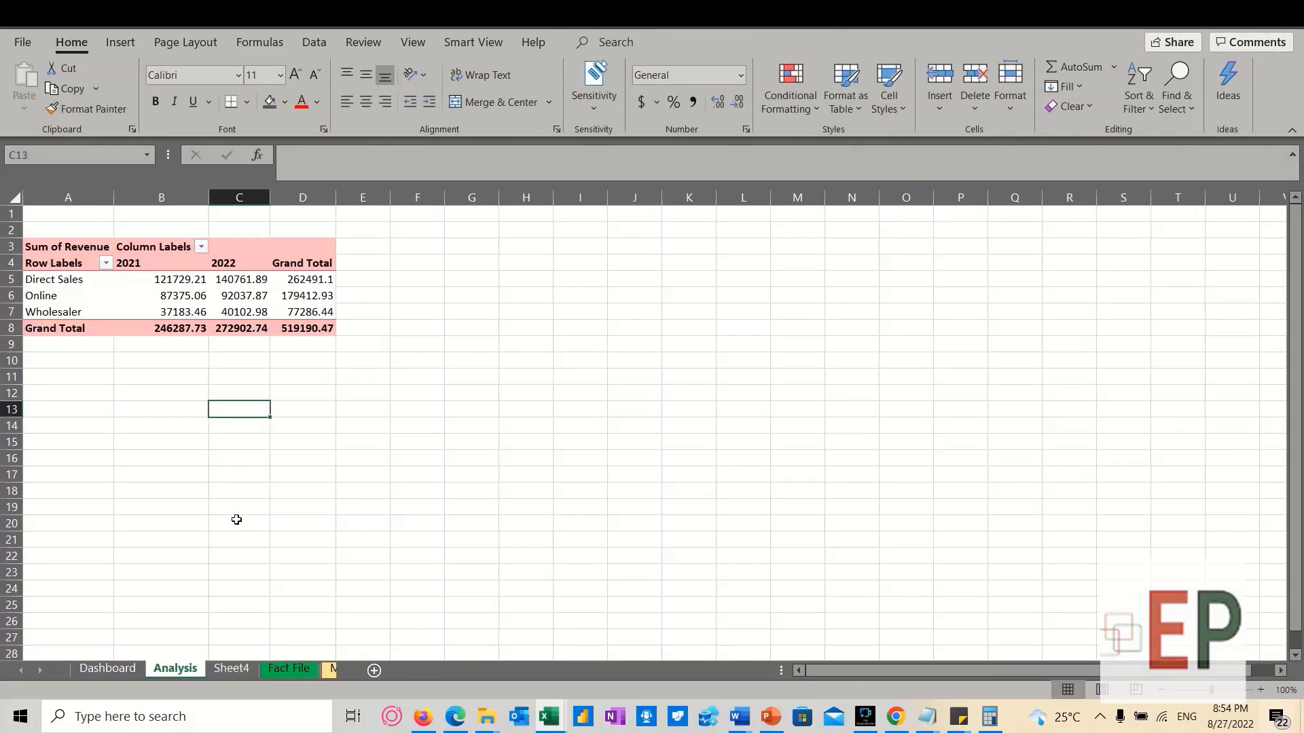
left_click(182, 671)
double_click(182, 671)
type("Analysis")
key("Return")
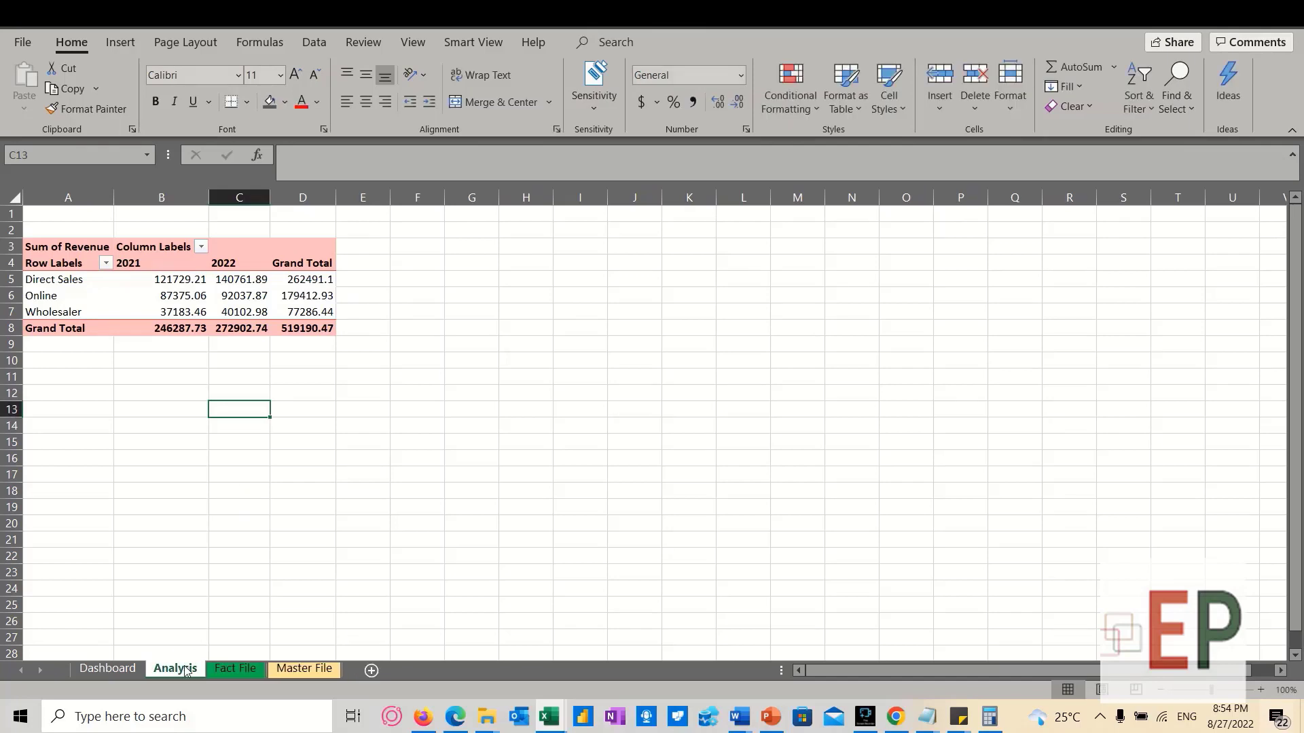
Remove the Year field from the pivot table so revenue is summarized by Sales Type only
left_click(236, 517)
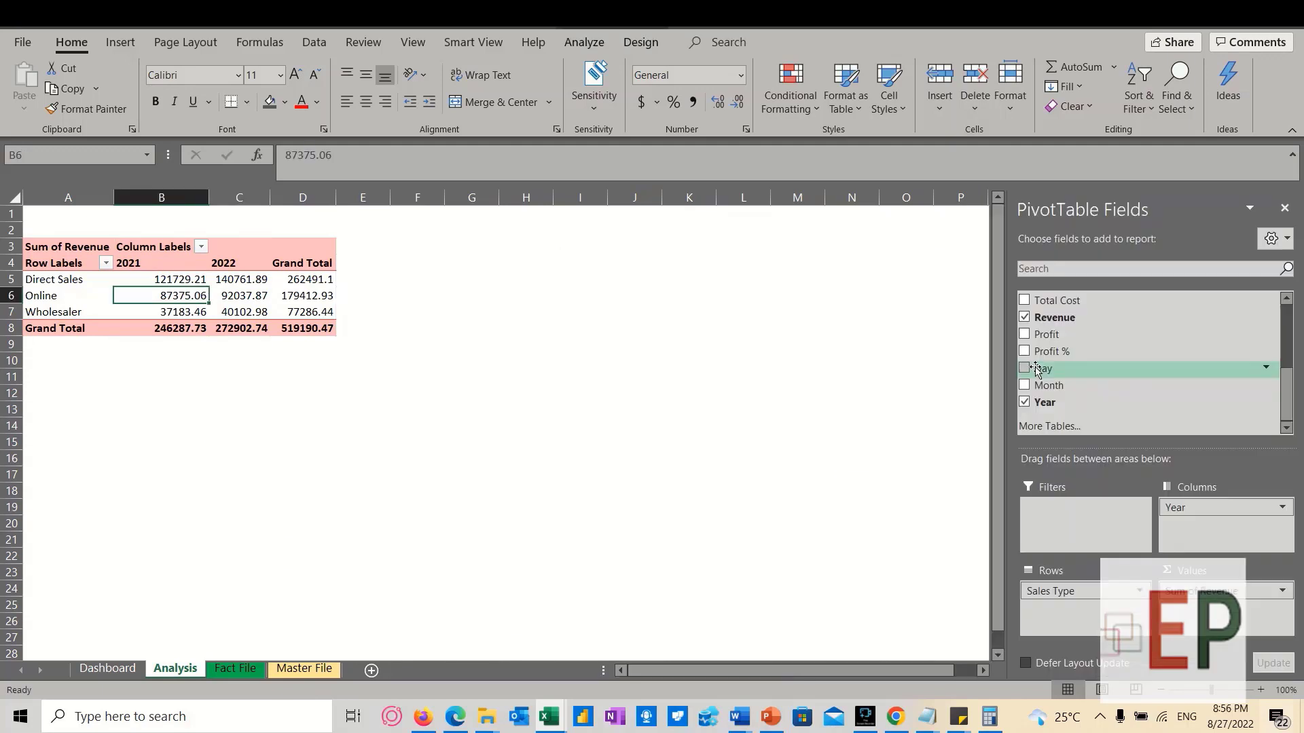
scroll(1037, 367, "up", 4)
scroll(1037, 348, "down", 4)
left_click(1024, 403)
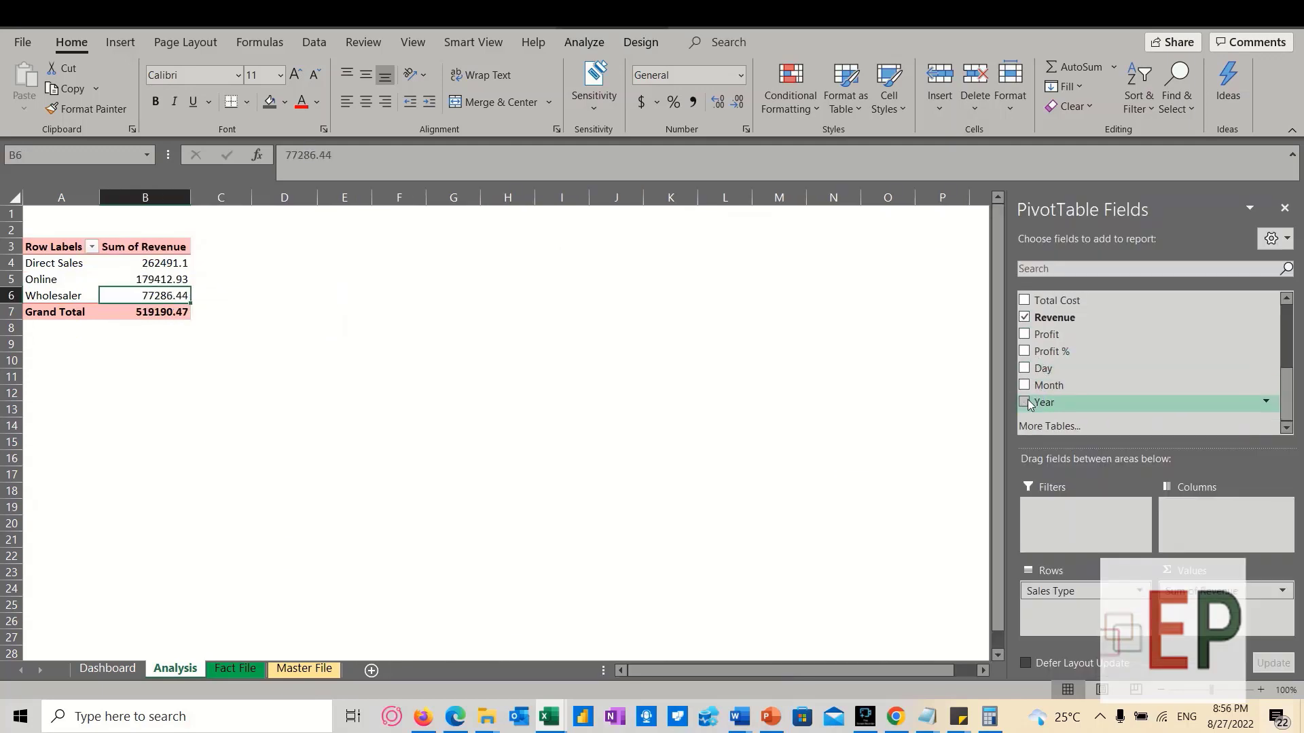
left_click_drag(53, 263, 117, 294)
left_click(112, 364)
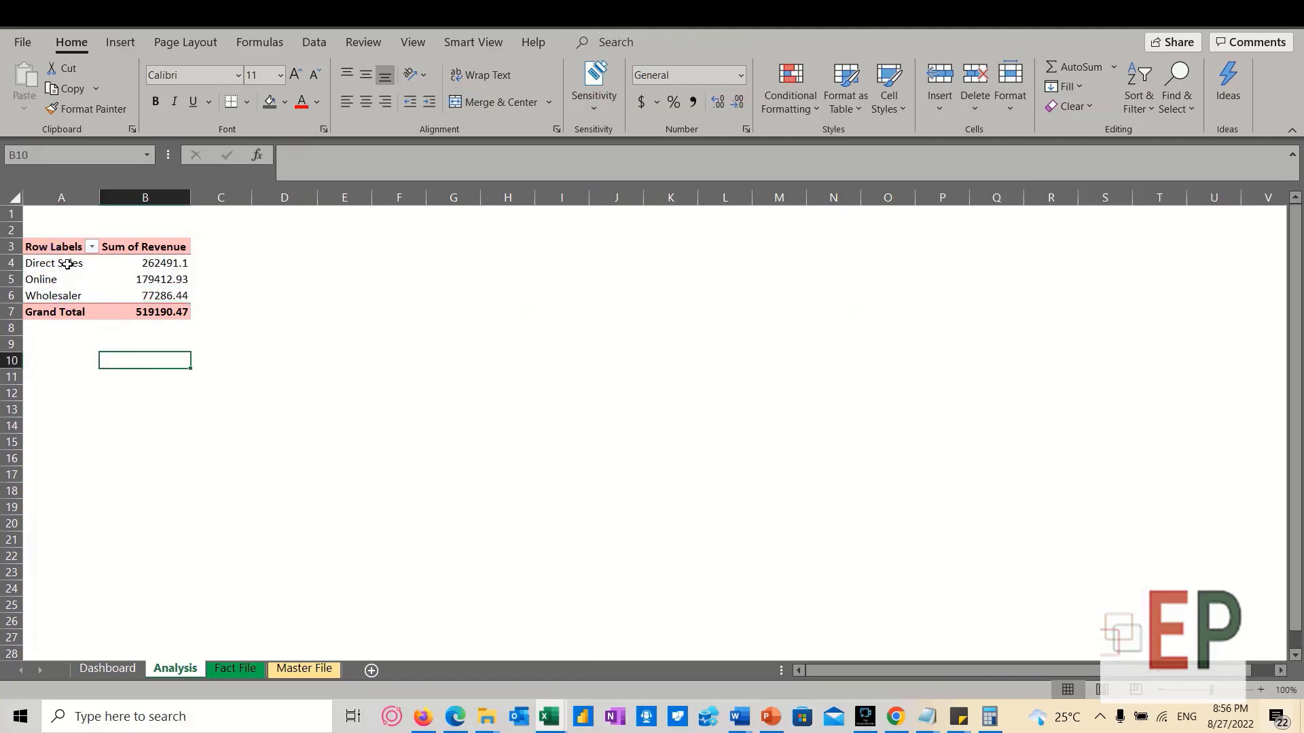
Format the pivot table's revenue values and grand total in B4:B7 with a thousands separator and no decimals
left_click(69, 265)
left_click(125, 268)
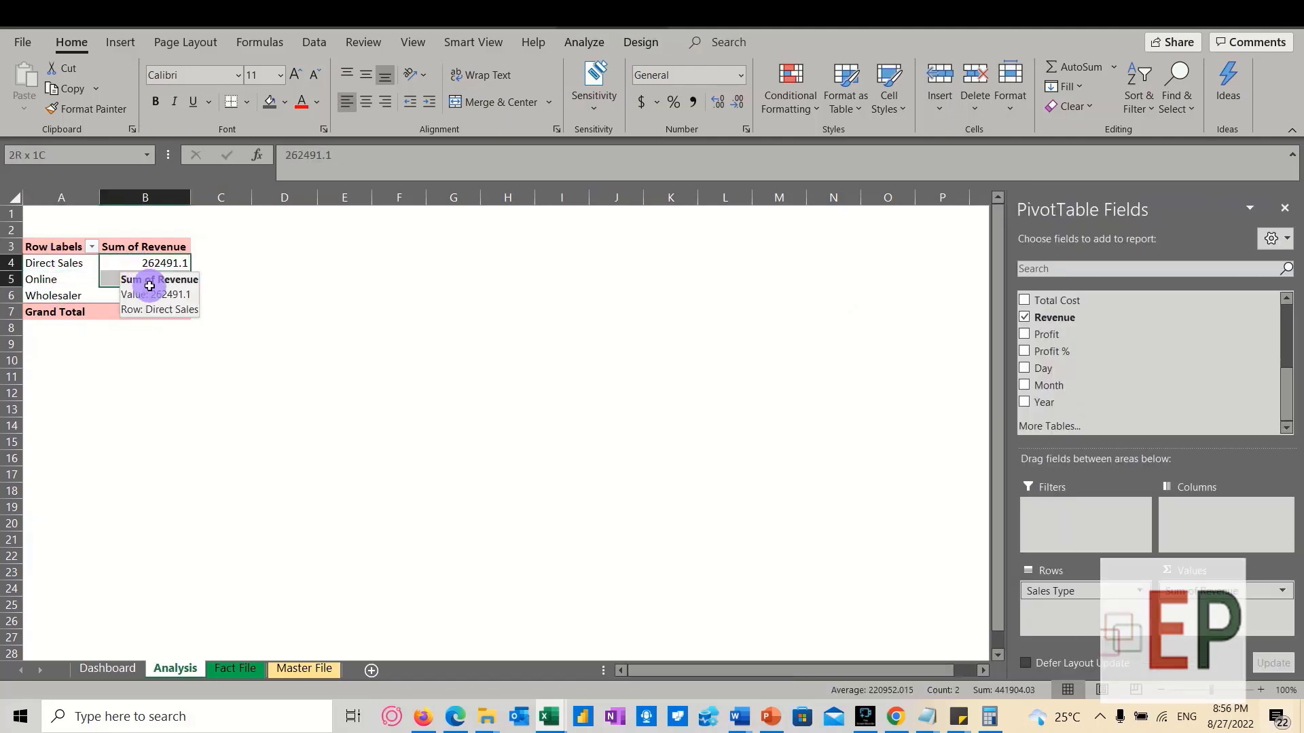
left_click(143, 295, "shift")
left_click(693, 102)
left_click(739, 102)
left_click(738, 102)
left_click(163, 311)
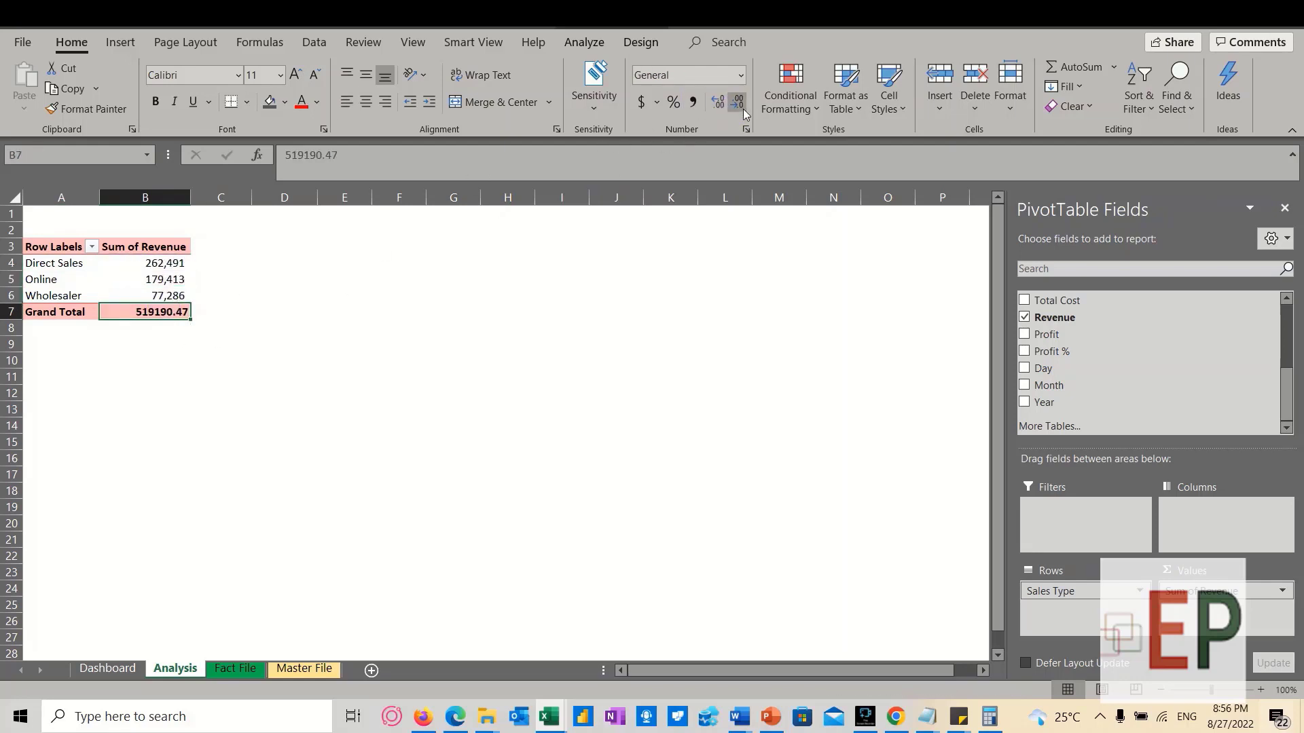
left_click(693, 101)
left_click(738, 102)
left_click(738, 102)
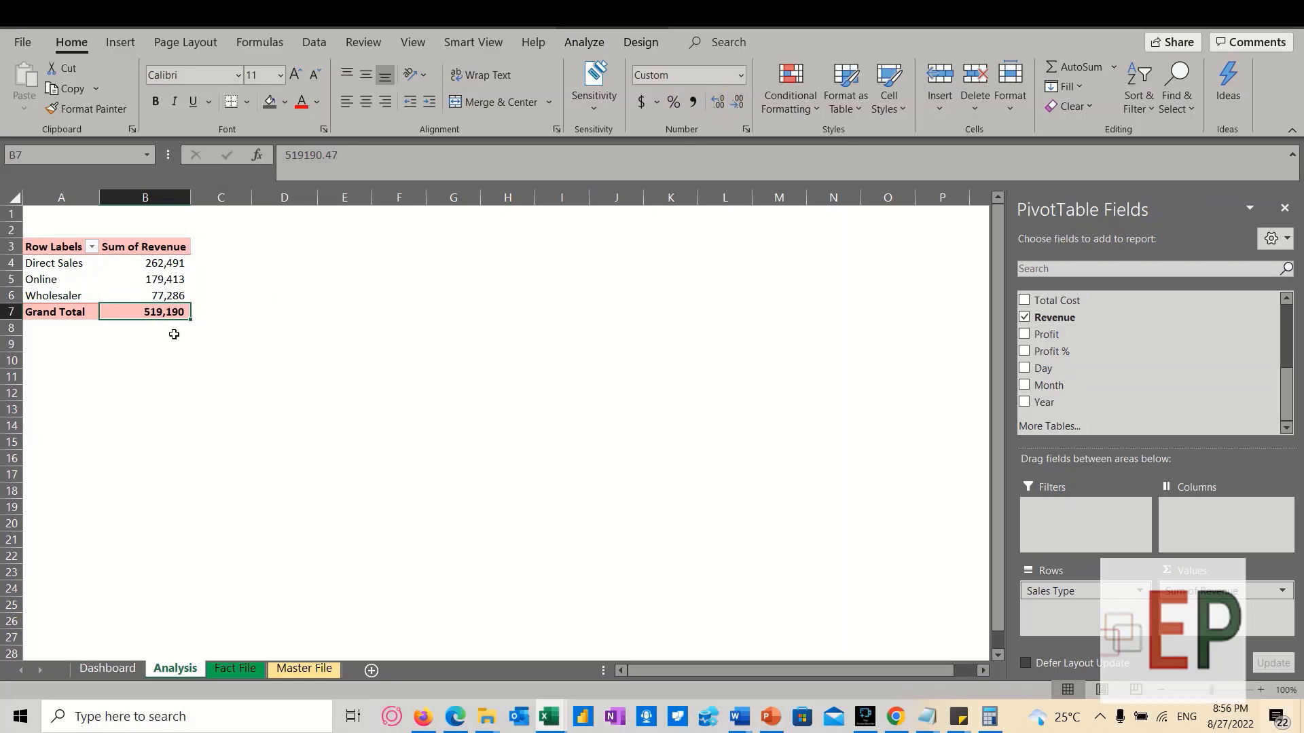
left_click(50, 314)
left_click(87, 372)
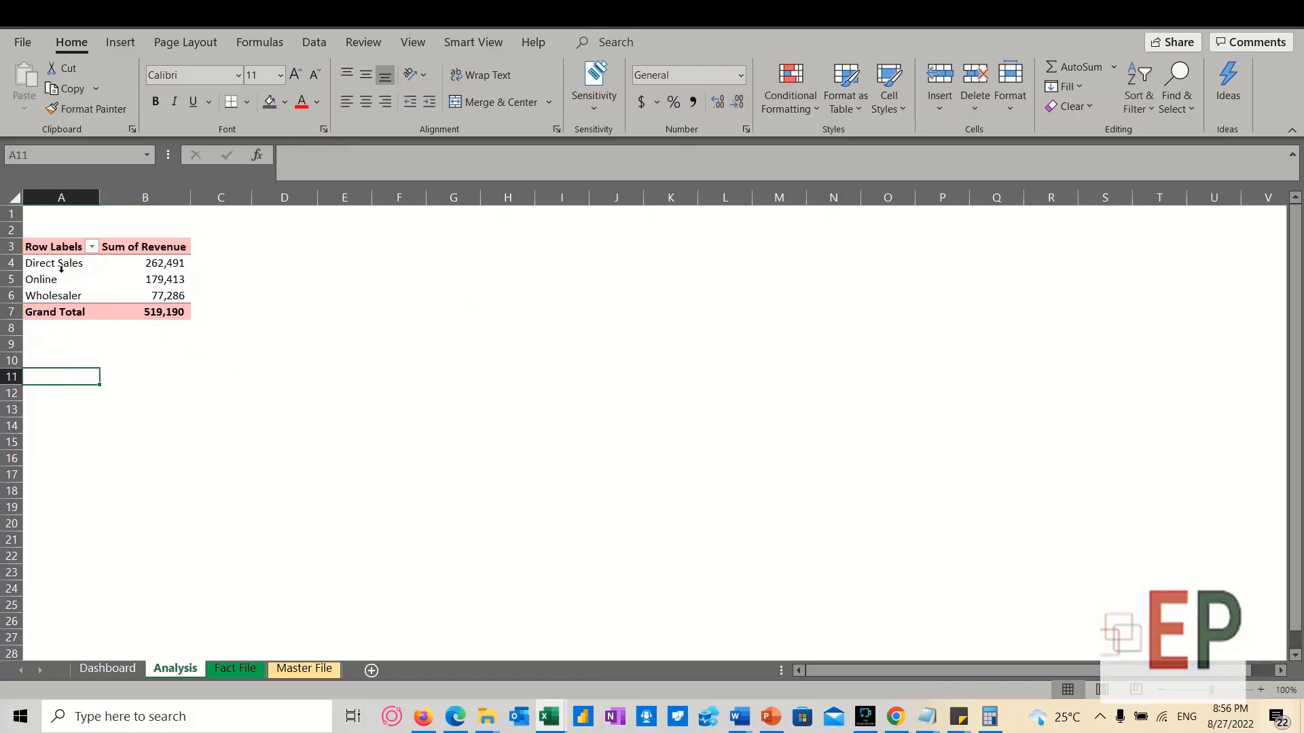
Copy the pivot table to A10 and replace the copy's Sales Type row field with Payment Channels
left_click_drag(54, 241, 181, 309)
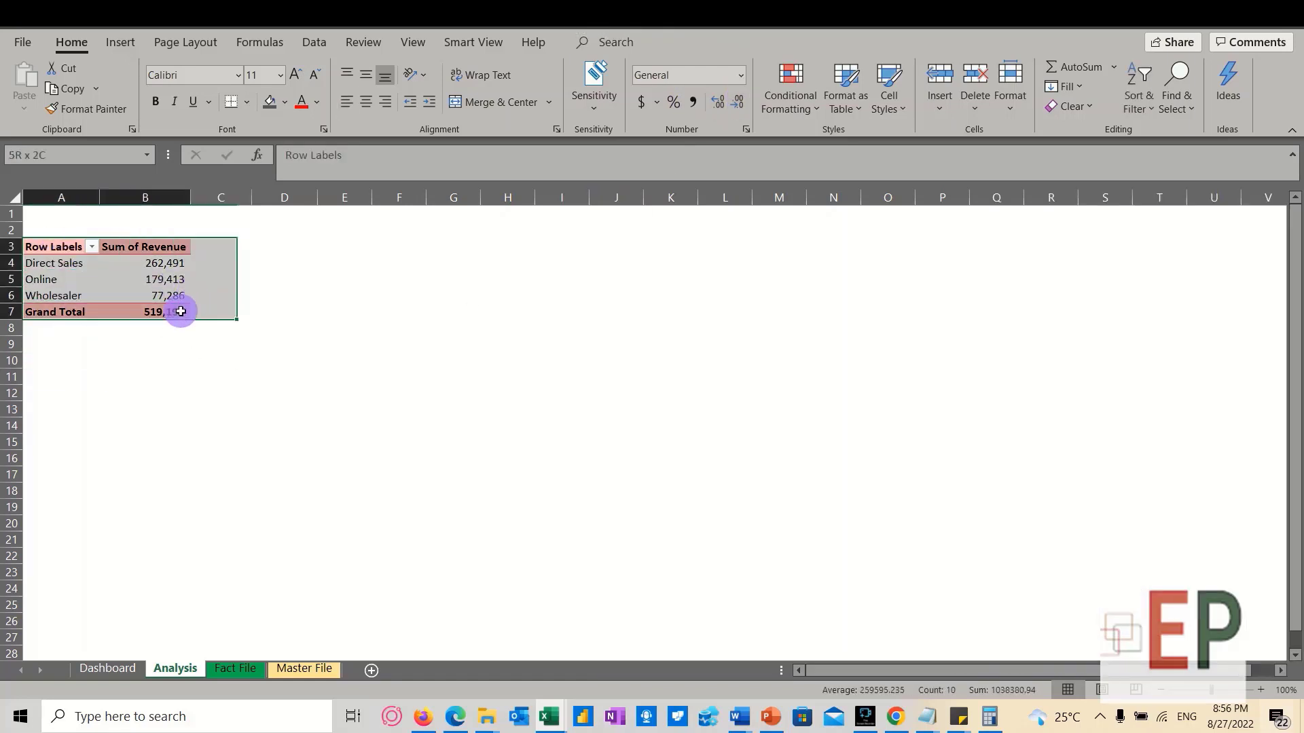
key("ctrl+c")
left_click(50, 360)
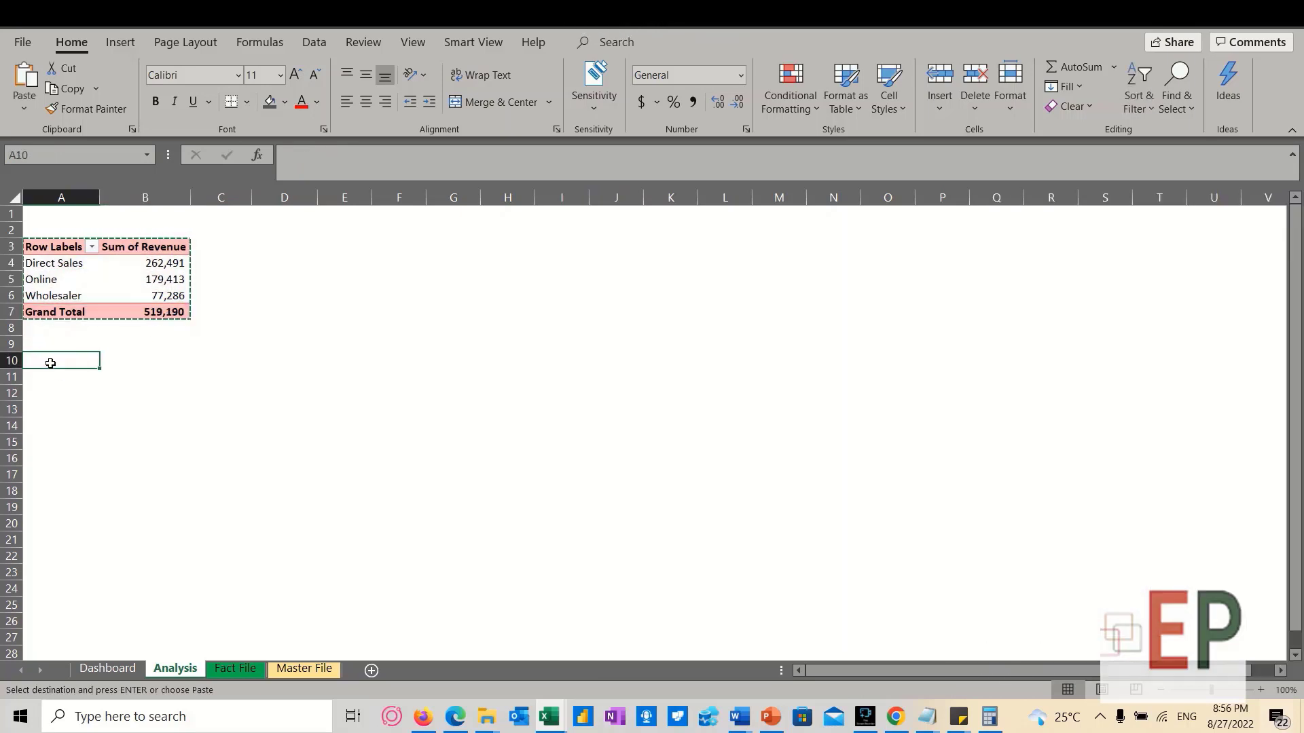
key("ctrl+v")
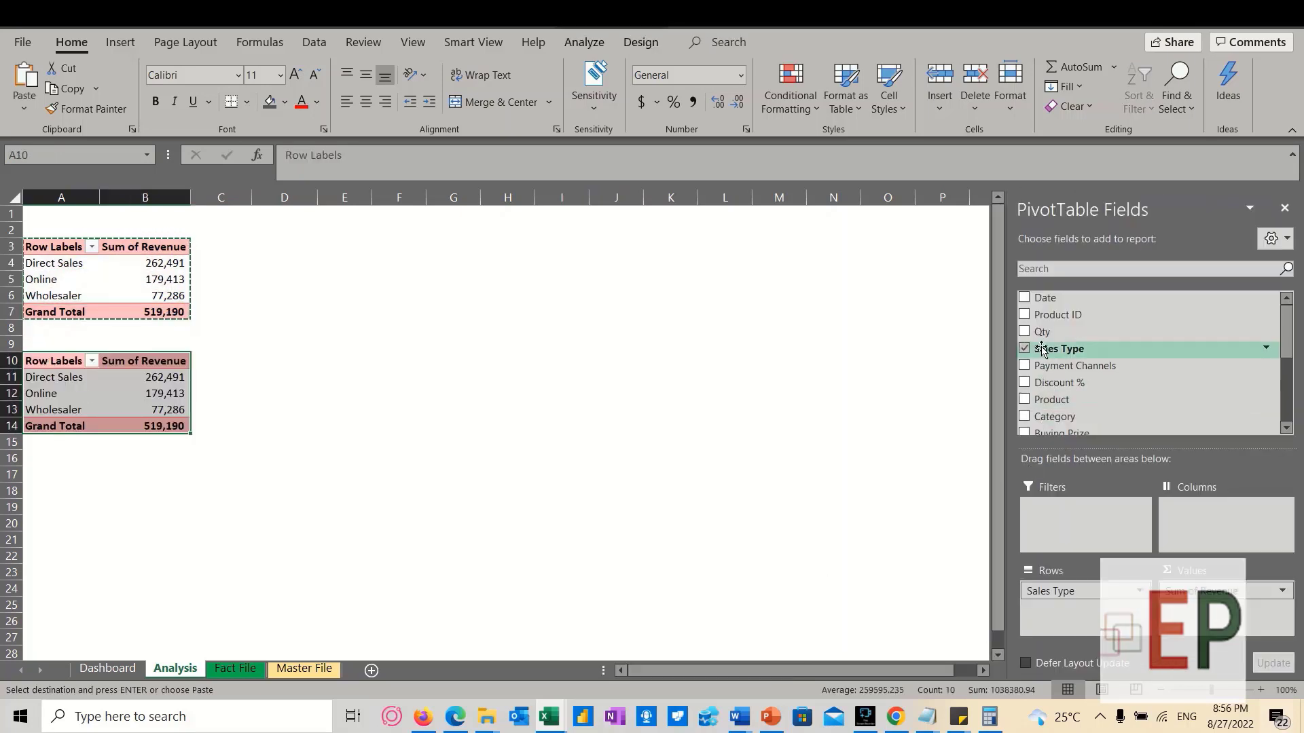
left_click(1024, 366)
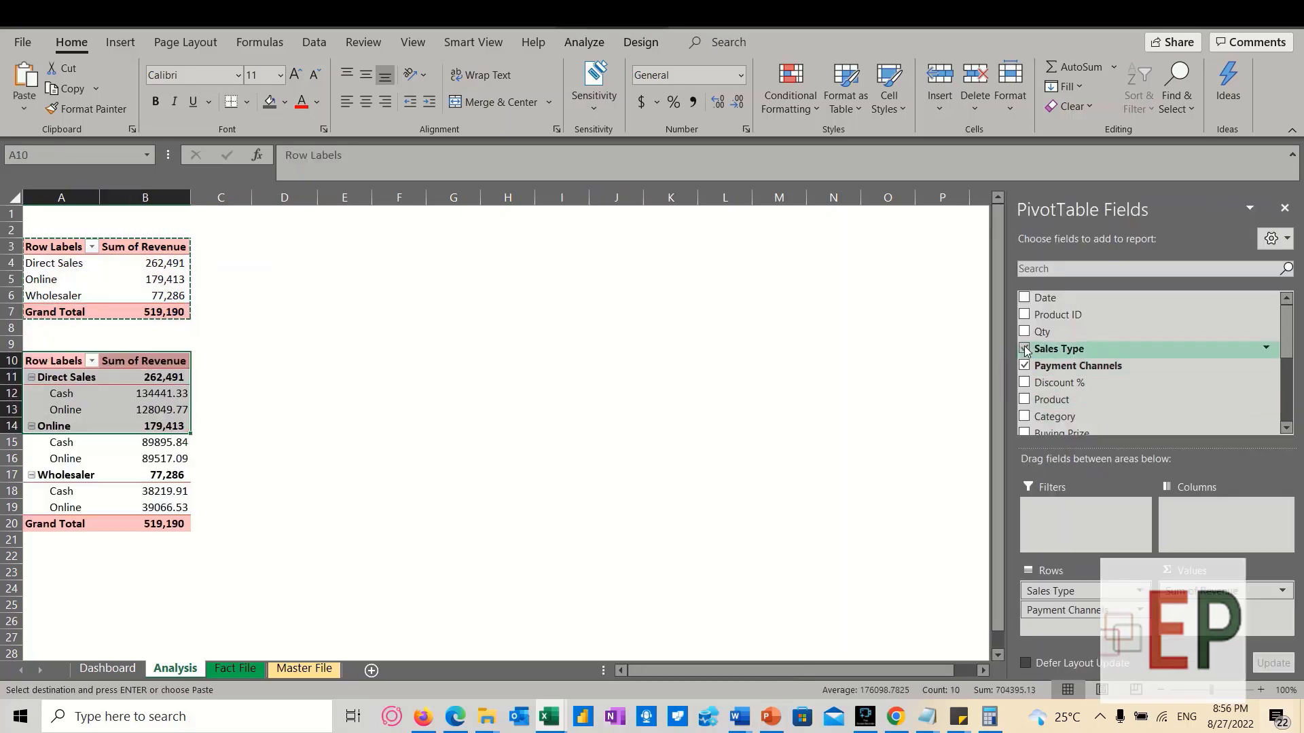
left_click(1024, 349)
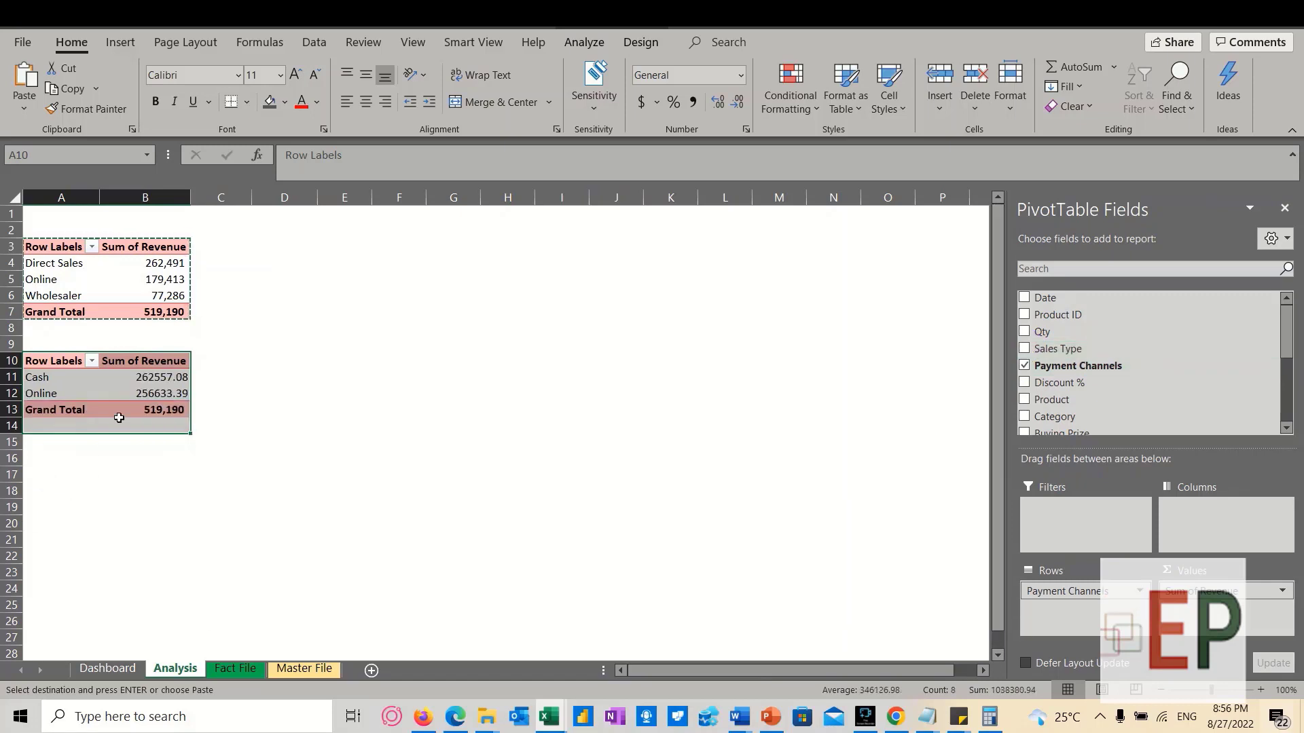
Format the Payment Channels pivot's revenue values in B11:B13 with a thousands separator and no decimals
left_click_drag(145, 377, 166, 403)
left_click(693, 102)
left_click(716, 102)
left_click(717, 102)
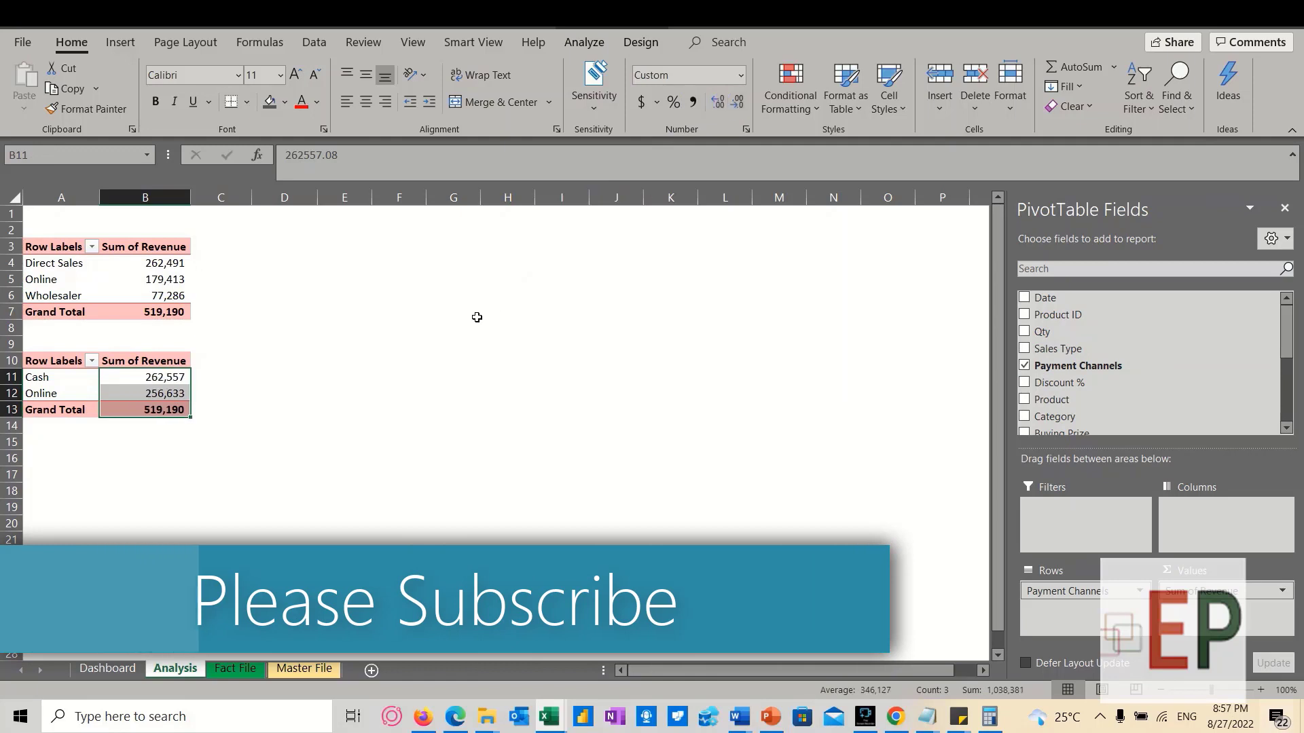
left_click(201, 445)
Enter the title Sales Type in A2 above the first pivot table
left_click(54, 263)
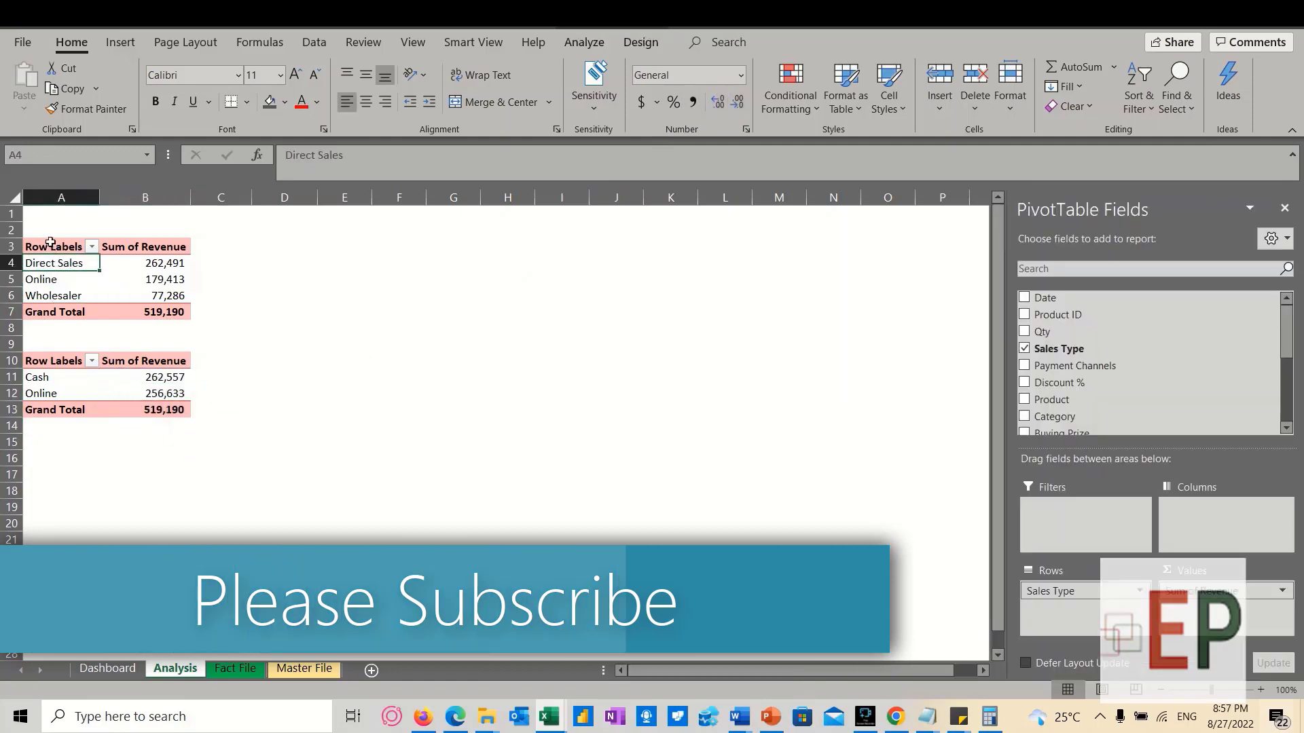
left_click(44, 231)
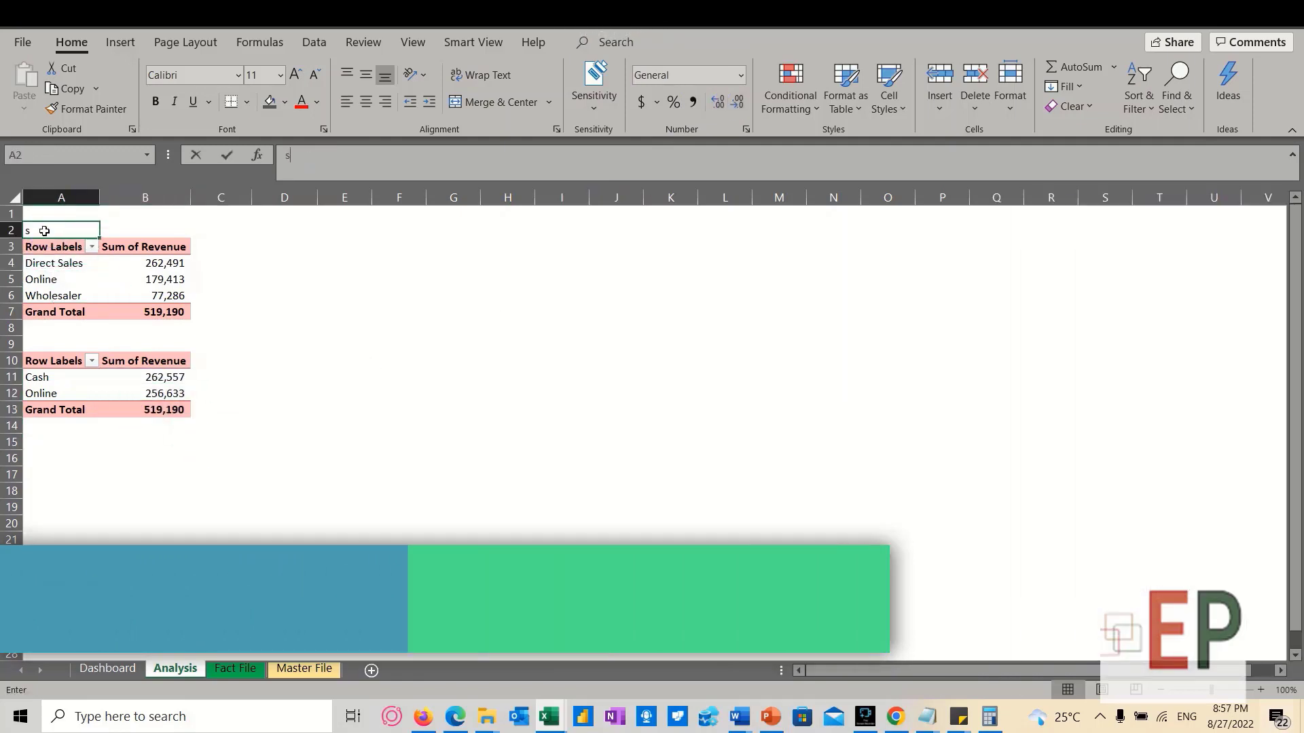
type("sALES Type")
key("Return")
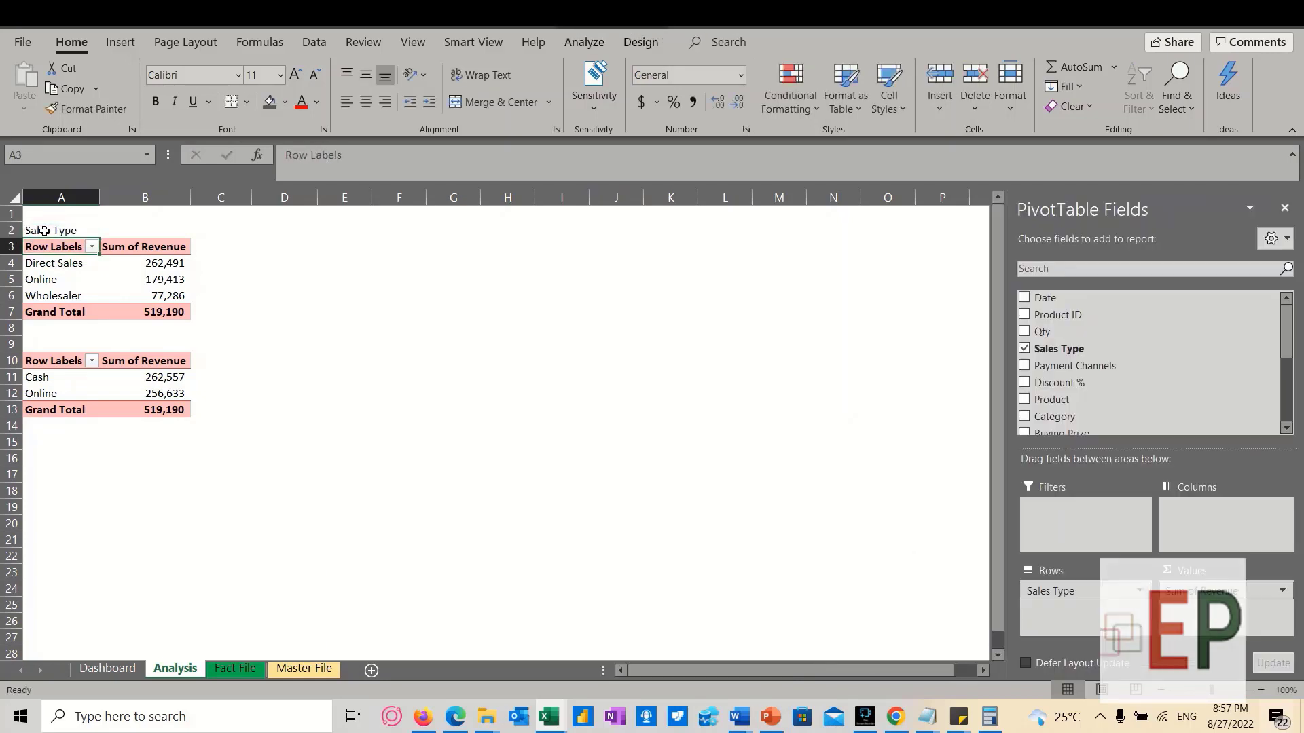
Examine the revenue of Direct Sales, Online and Wholesaler in the Sales Type pivot table
left_click(95, 263)
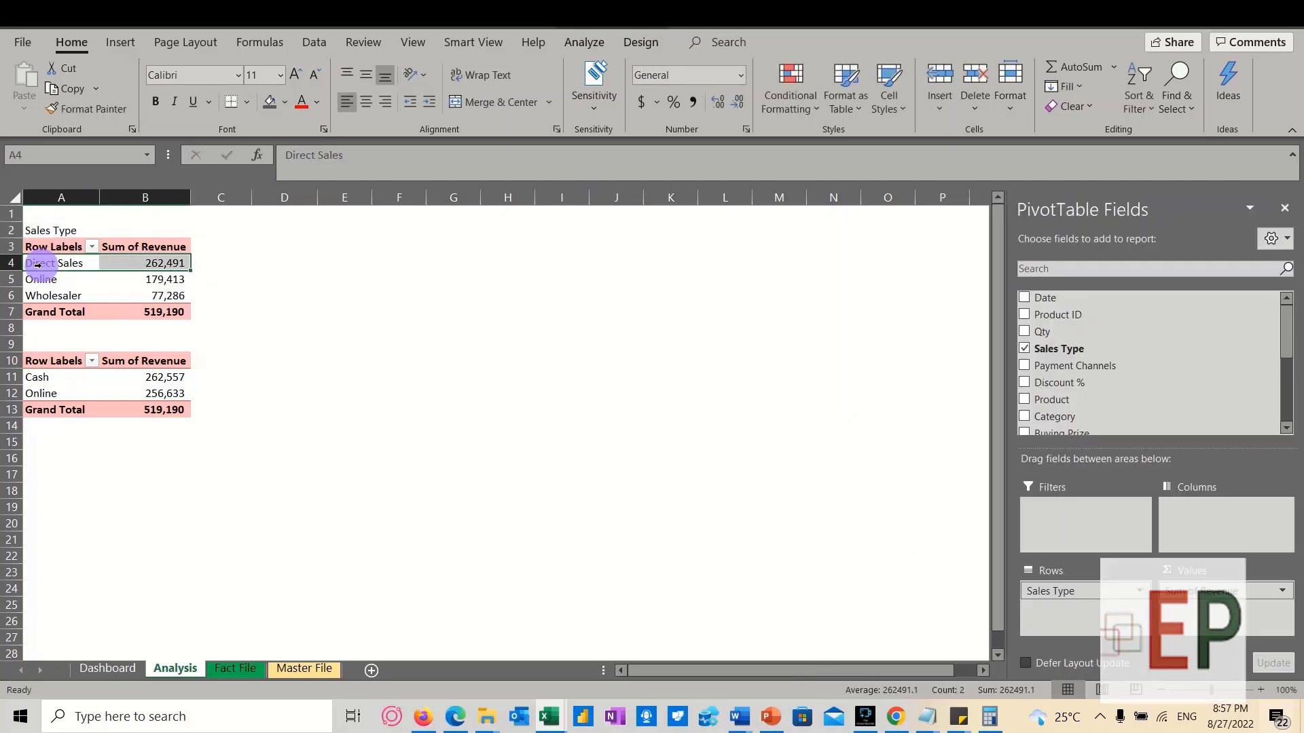
left_click(143, 262)
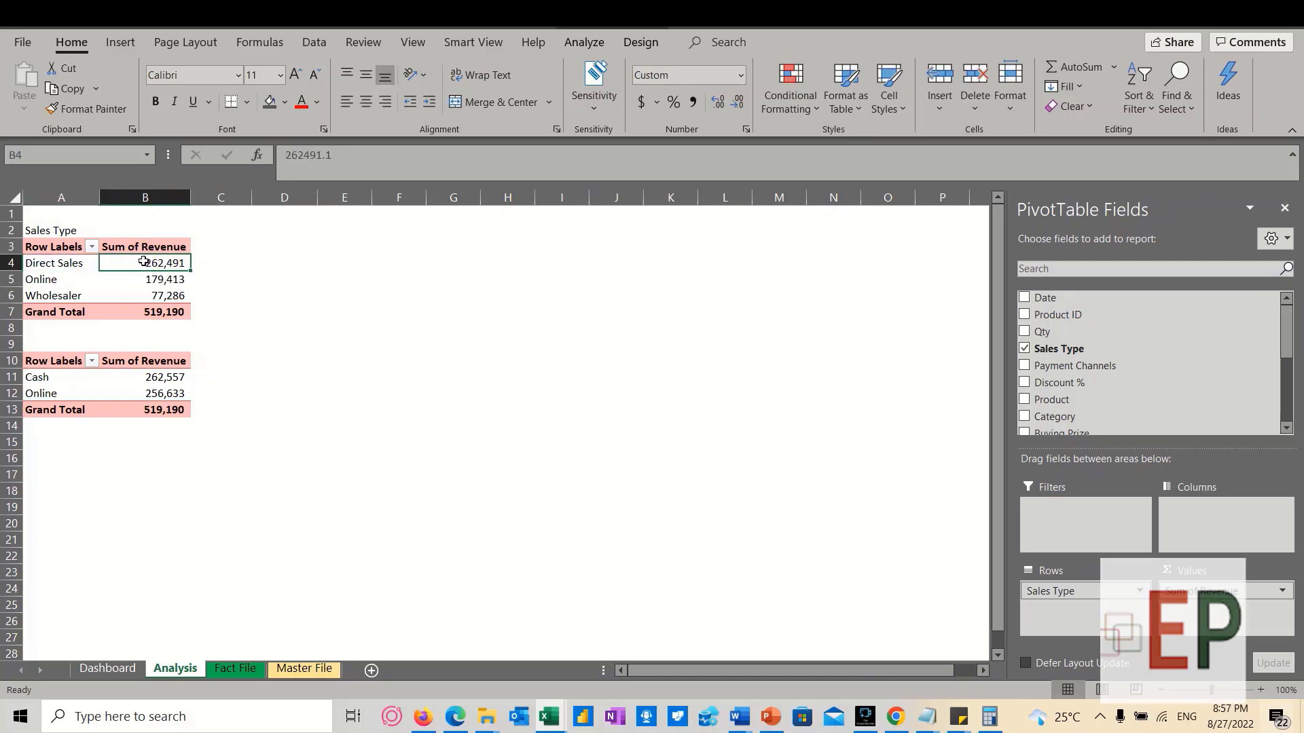
left_click(194, 278)
left_click(165, 264)
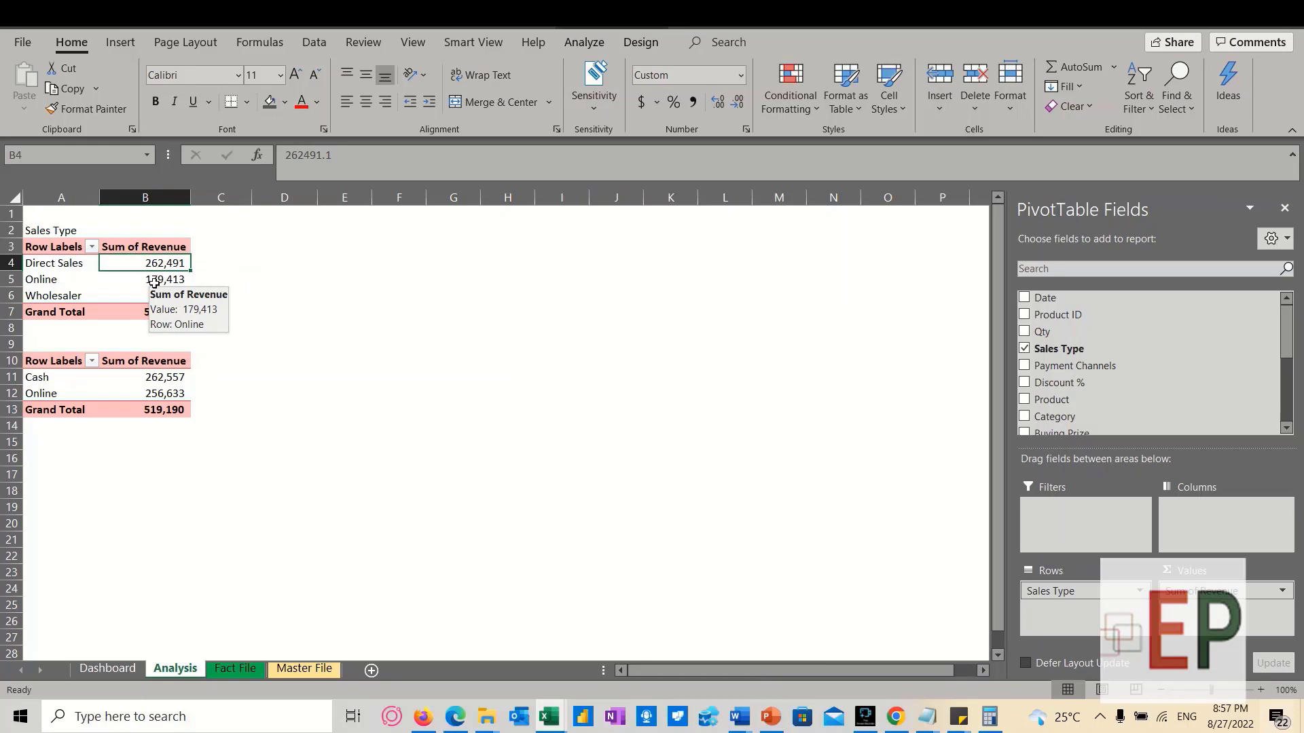
left_click_drag(60, 262, 146, 297)
left_click(156, 267)
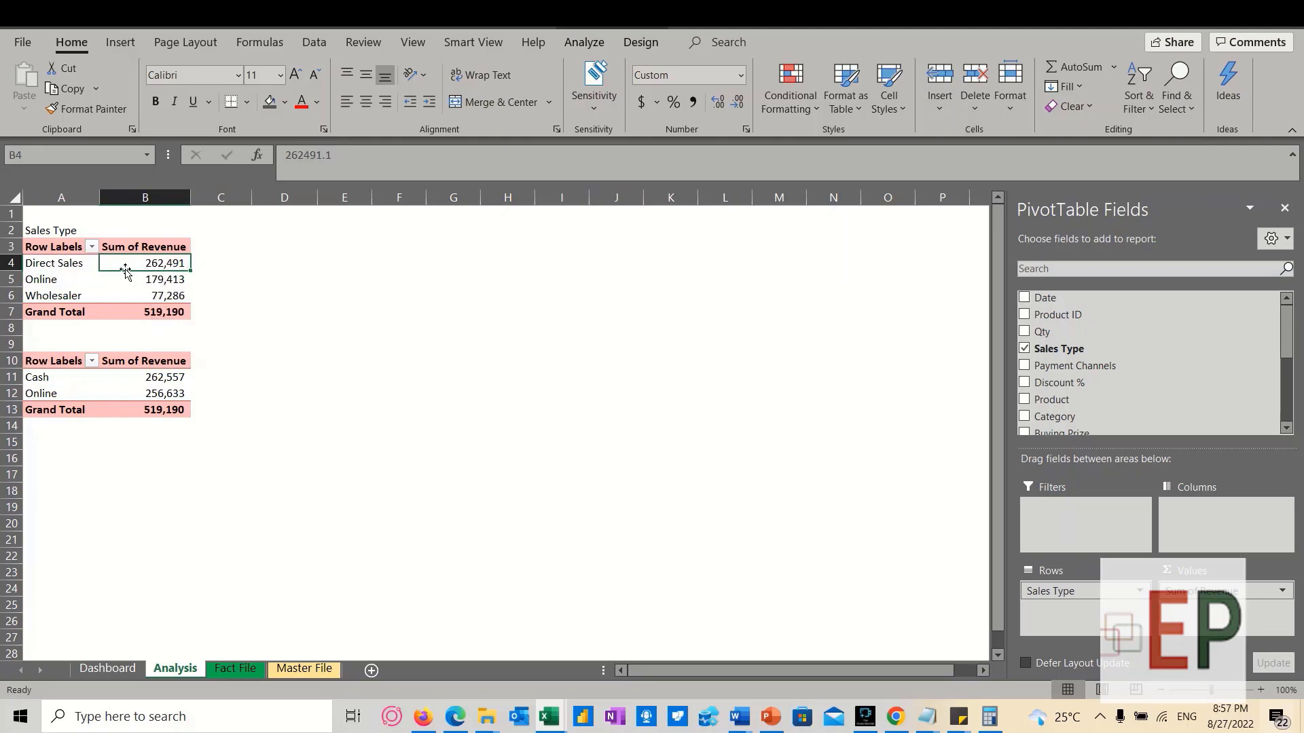
left_click(55, 283)
left_click(144, 285)
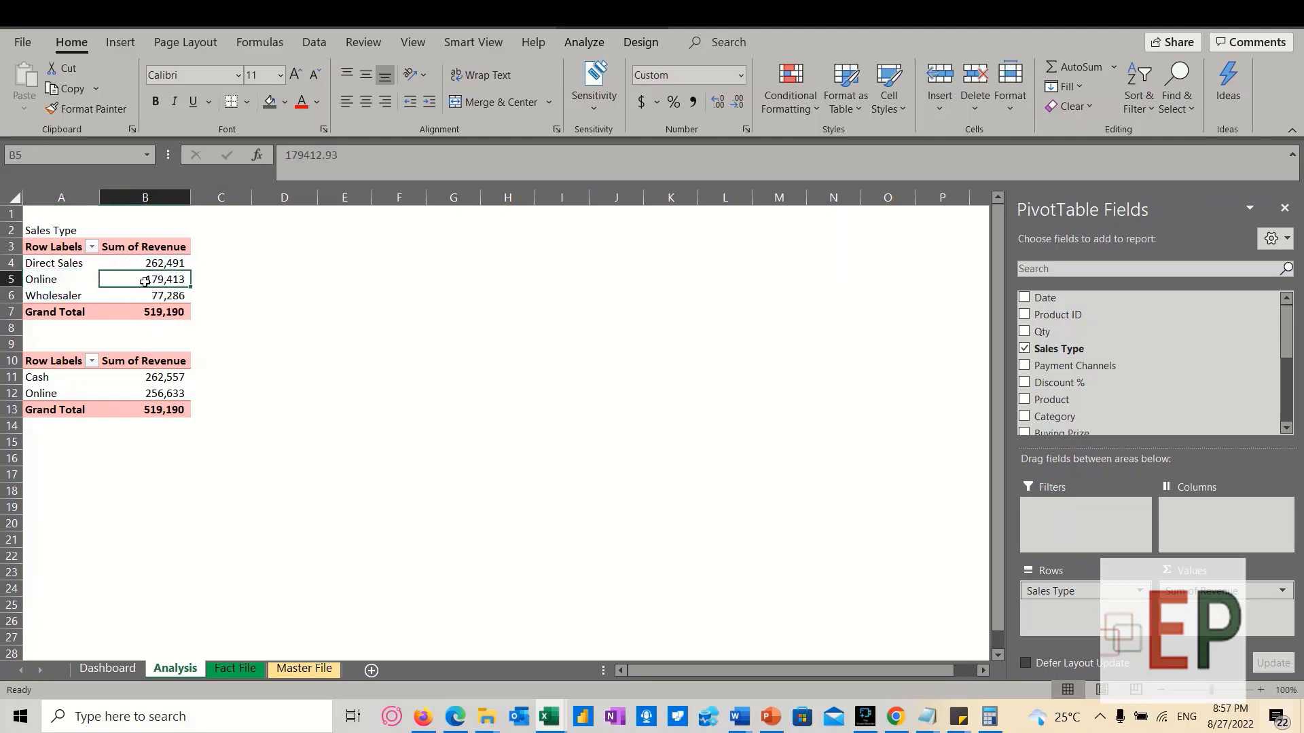
left_click(76, 296)
left_click(156, 296)
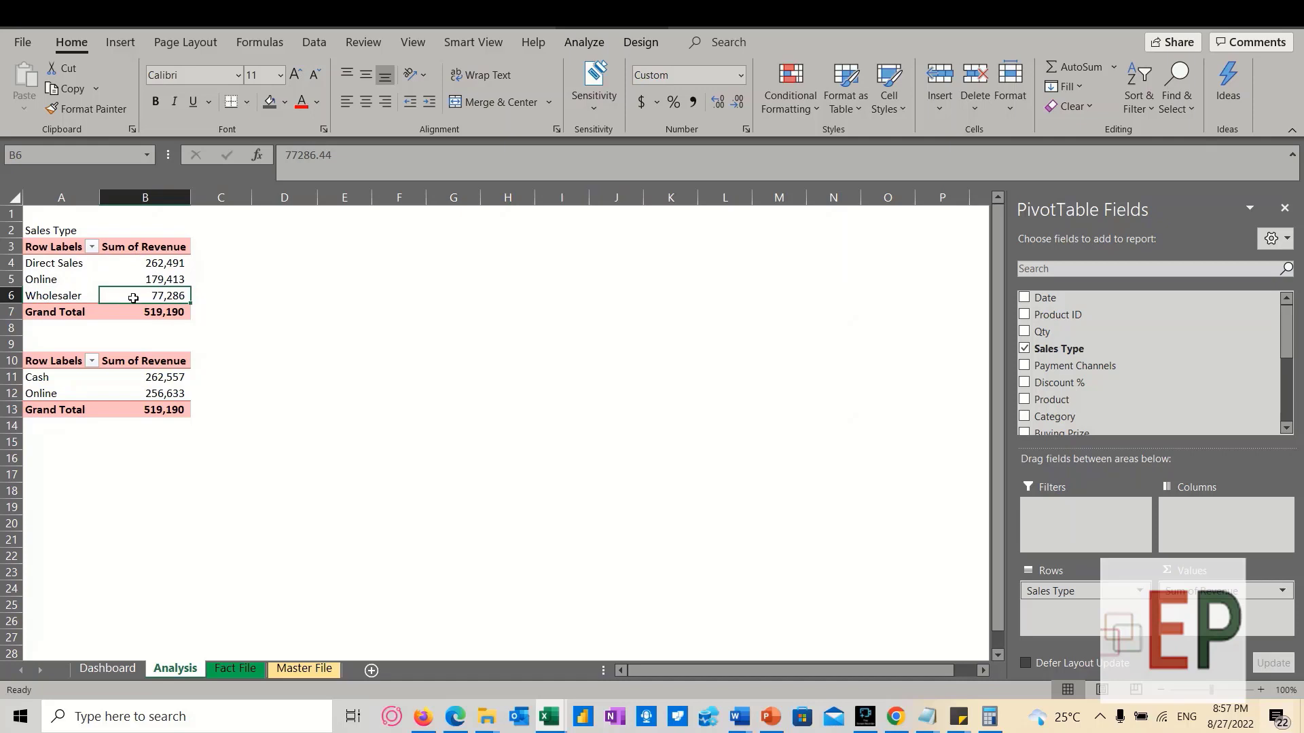
mouse_move(158, 296)
left_click(33, 283)
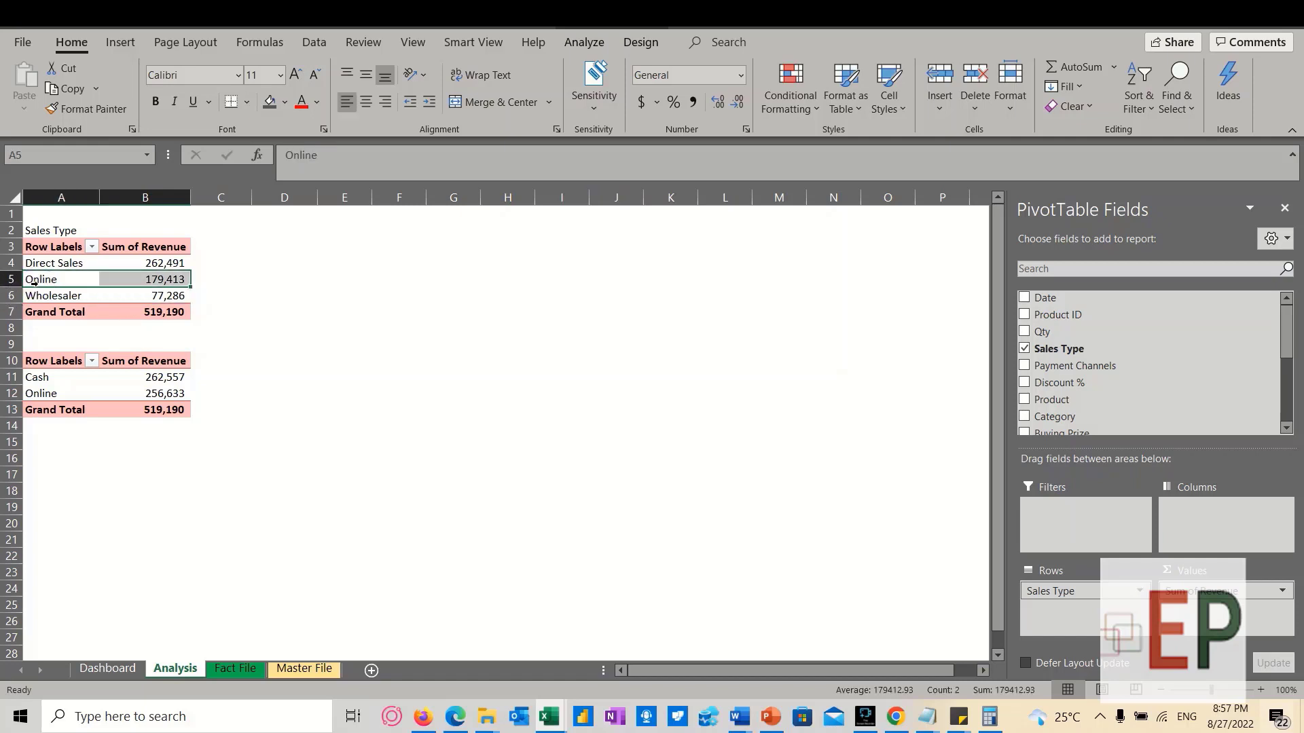
left_click(157, 270)
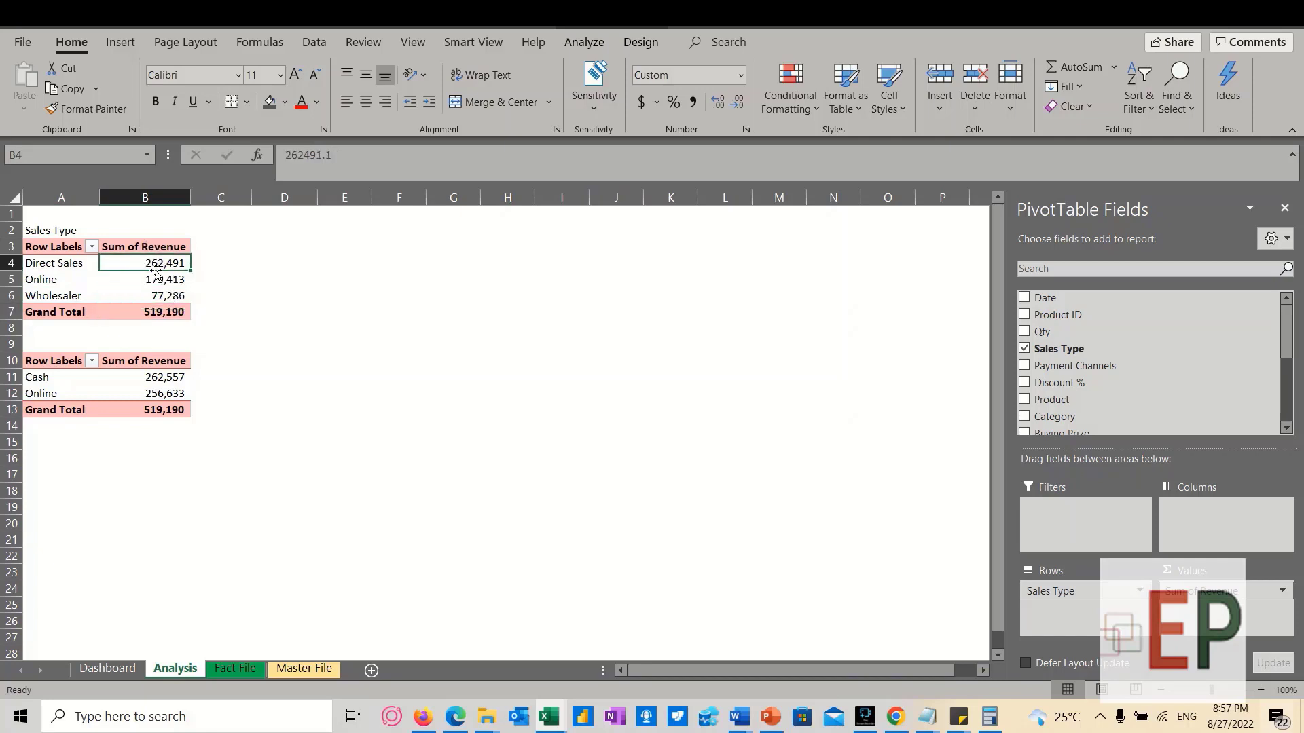
mouse_move(147, 264)
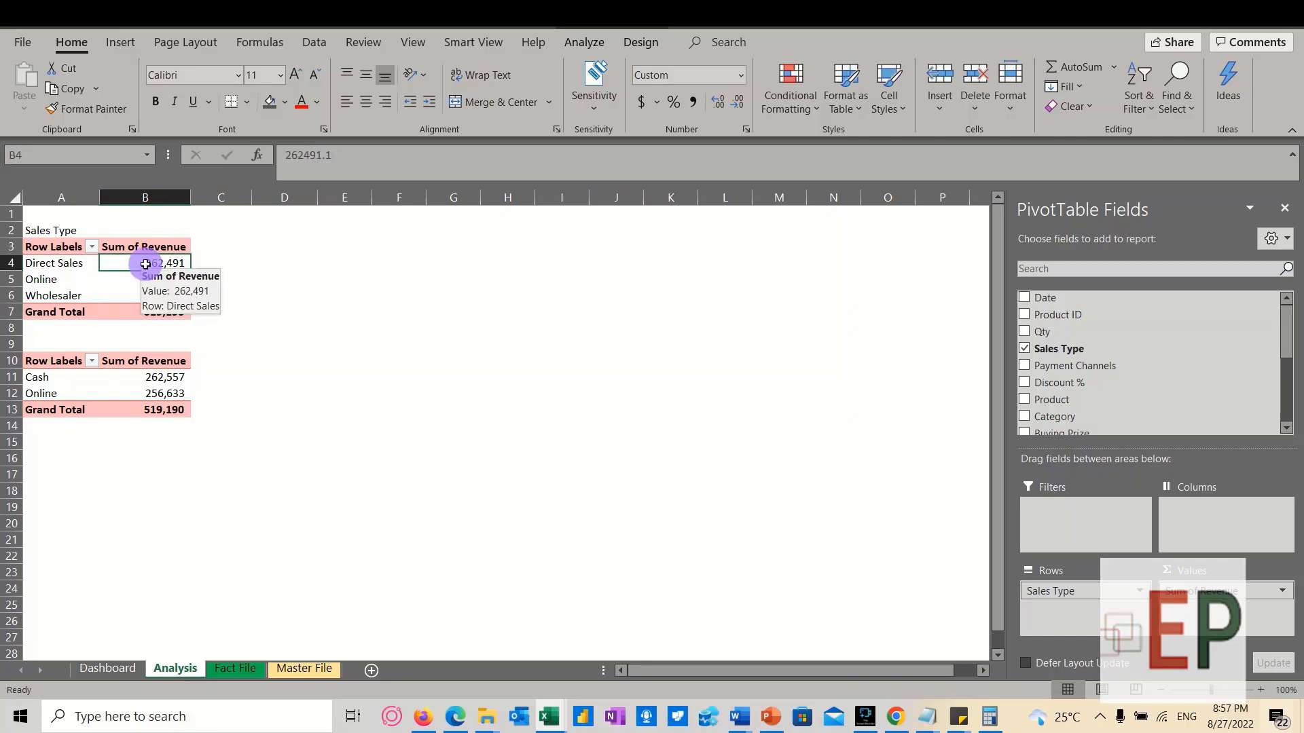
left_click(194, 331)
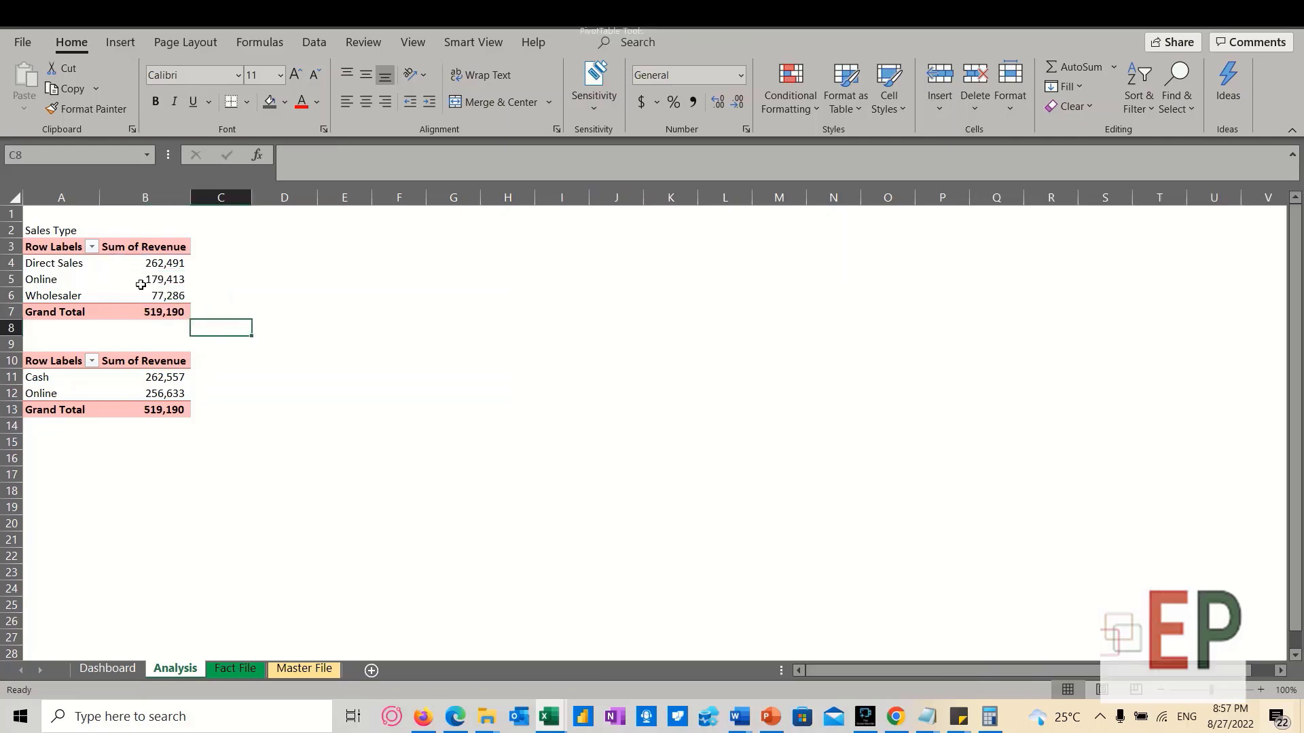
Bold the Sales Type title in A2 and insert a blank row at row 9 above the Payment Channels pivot table
left_click(38, 232)
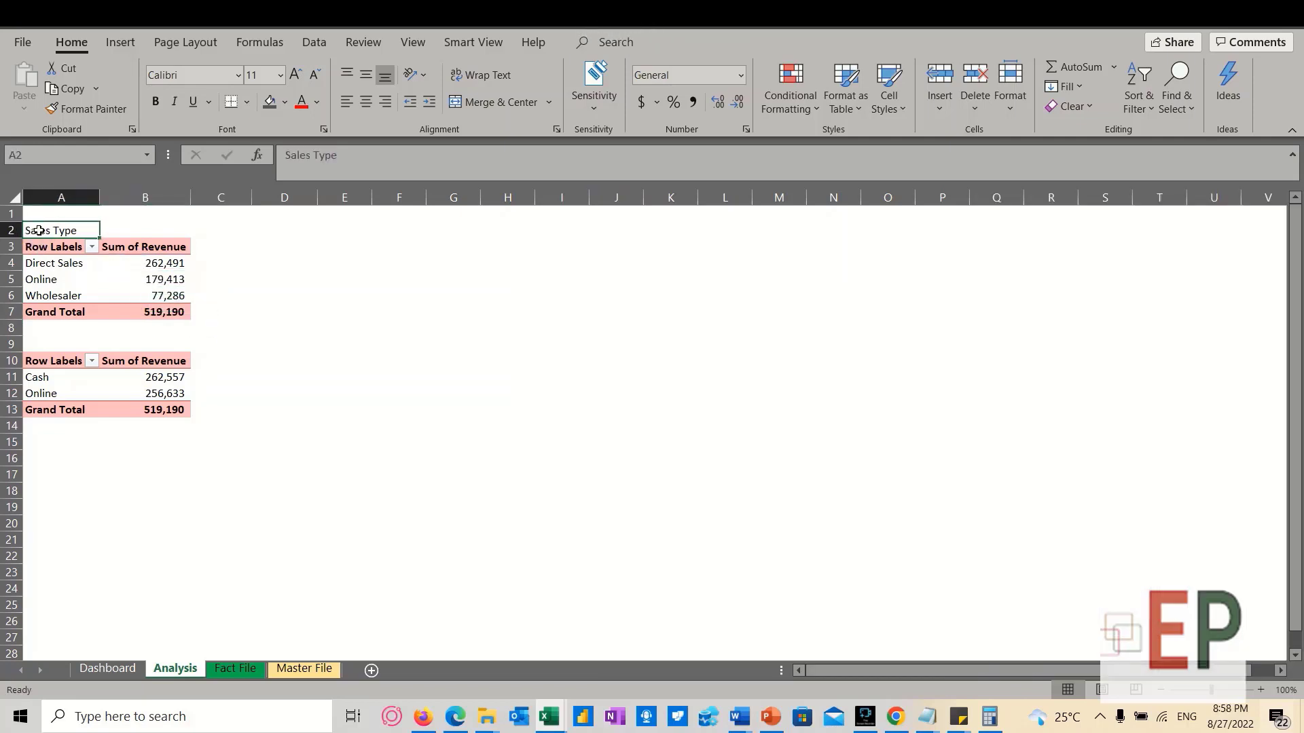
key("ctrl+b")
left_click(6, 343)
right_click(6, 343)
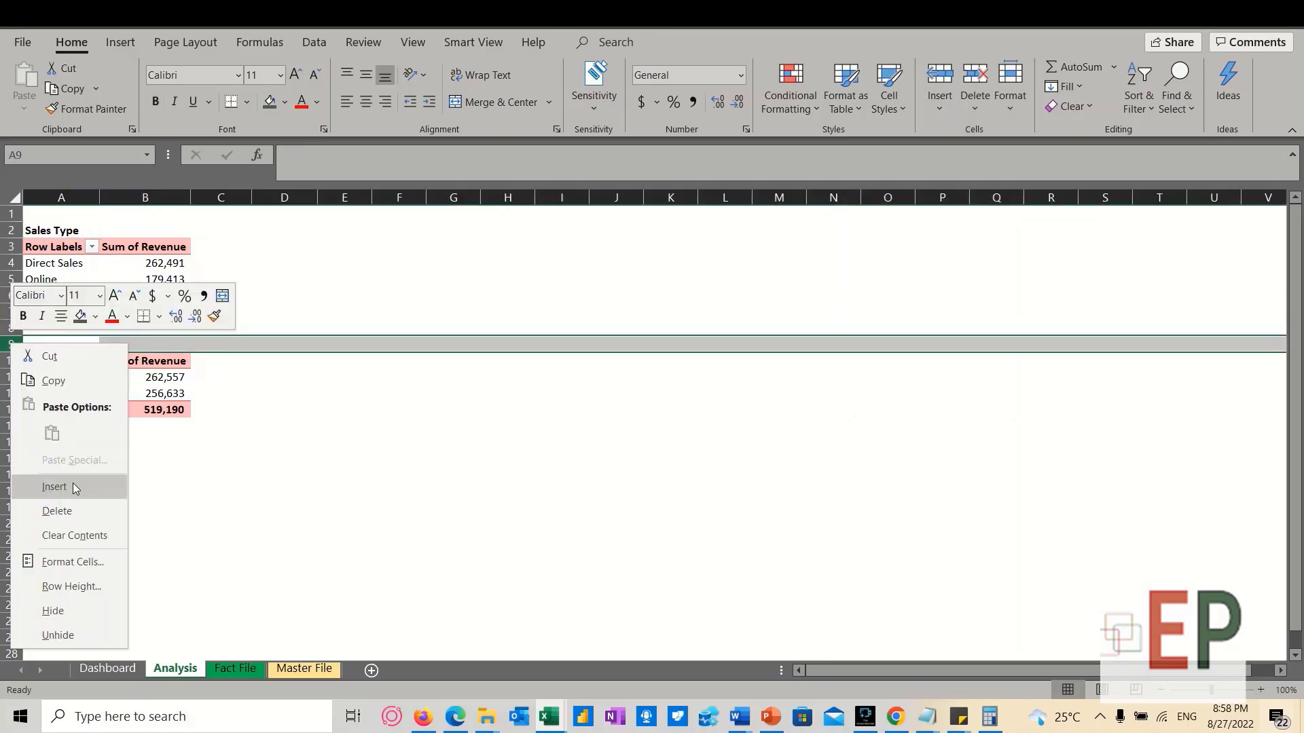
left_click(54, 483)
Enter the title Sales By Payment Channels in A10 above the second pivot table and make it bold
left_click(31, 360)
type("Pay")
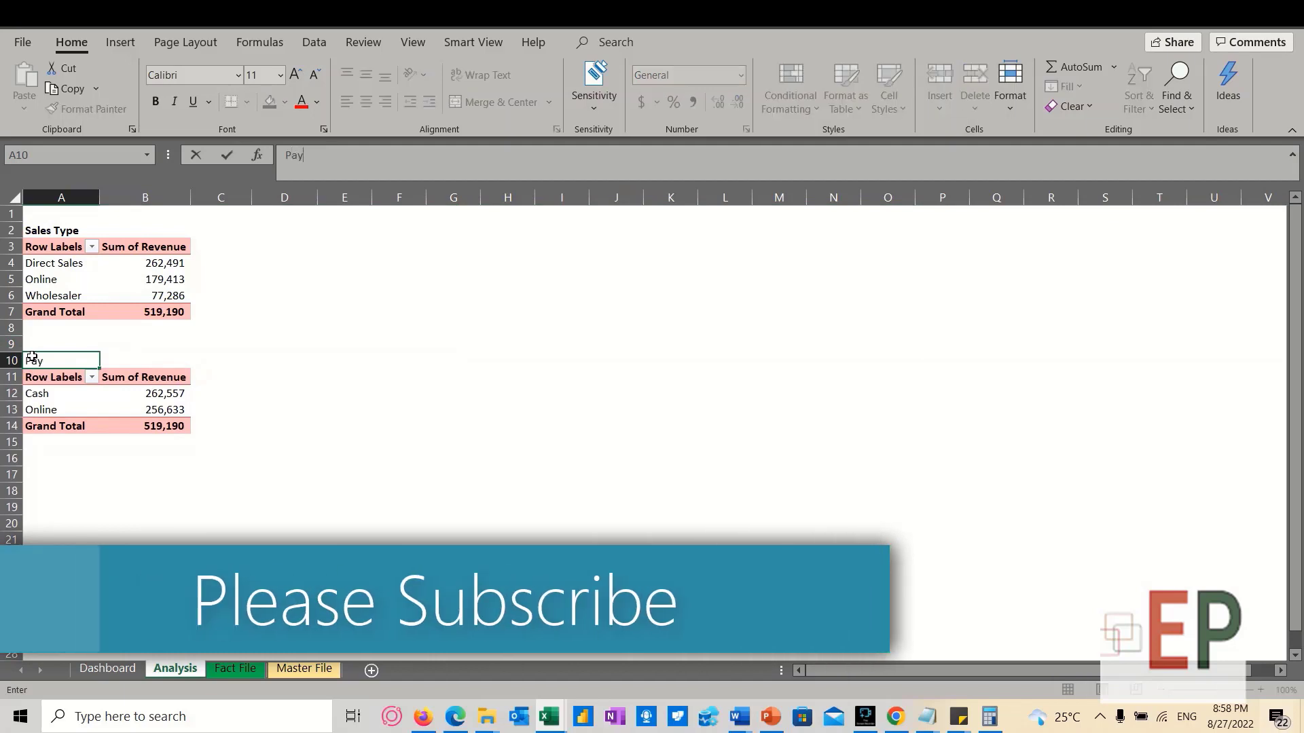
key("BackSpace")
key("BackSpace")
key("BackSpace")
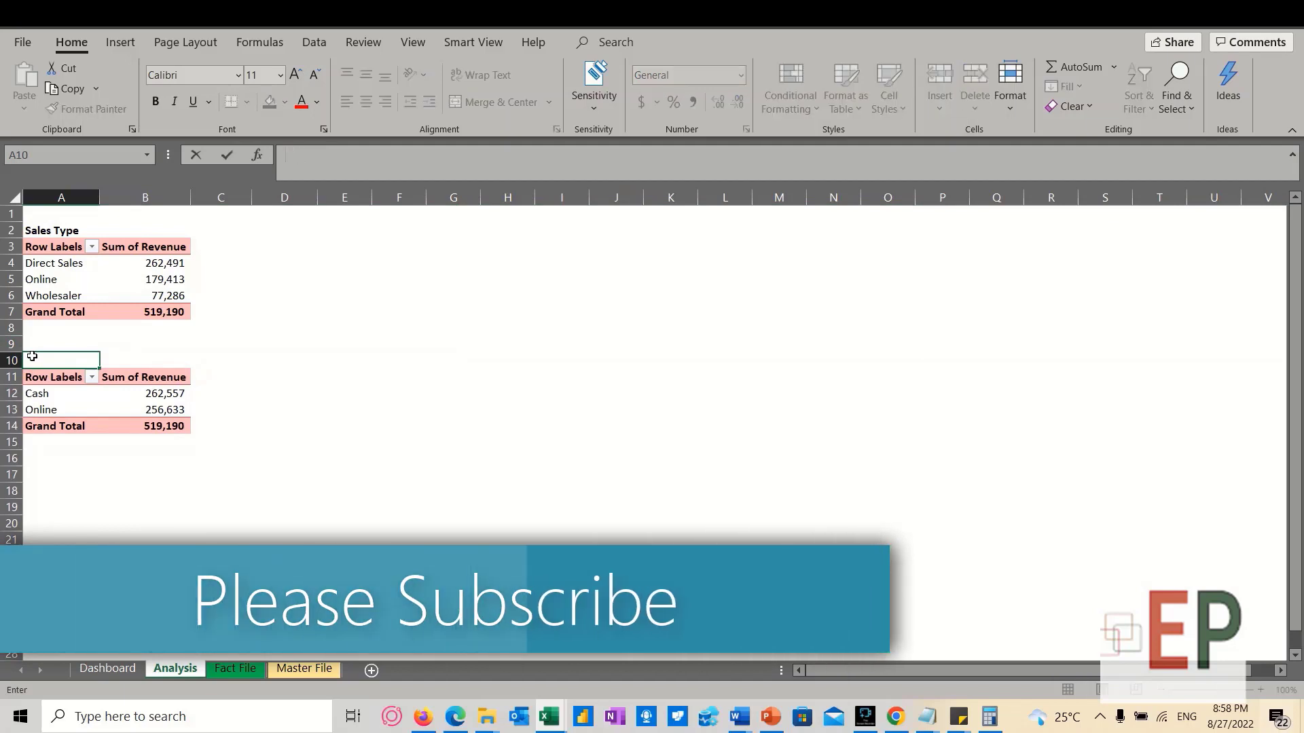
type("Sale")
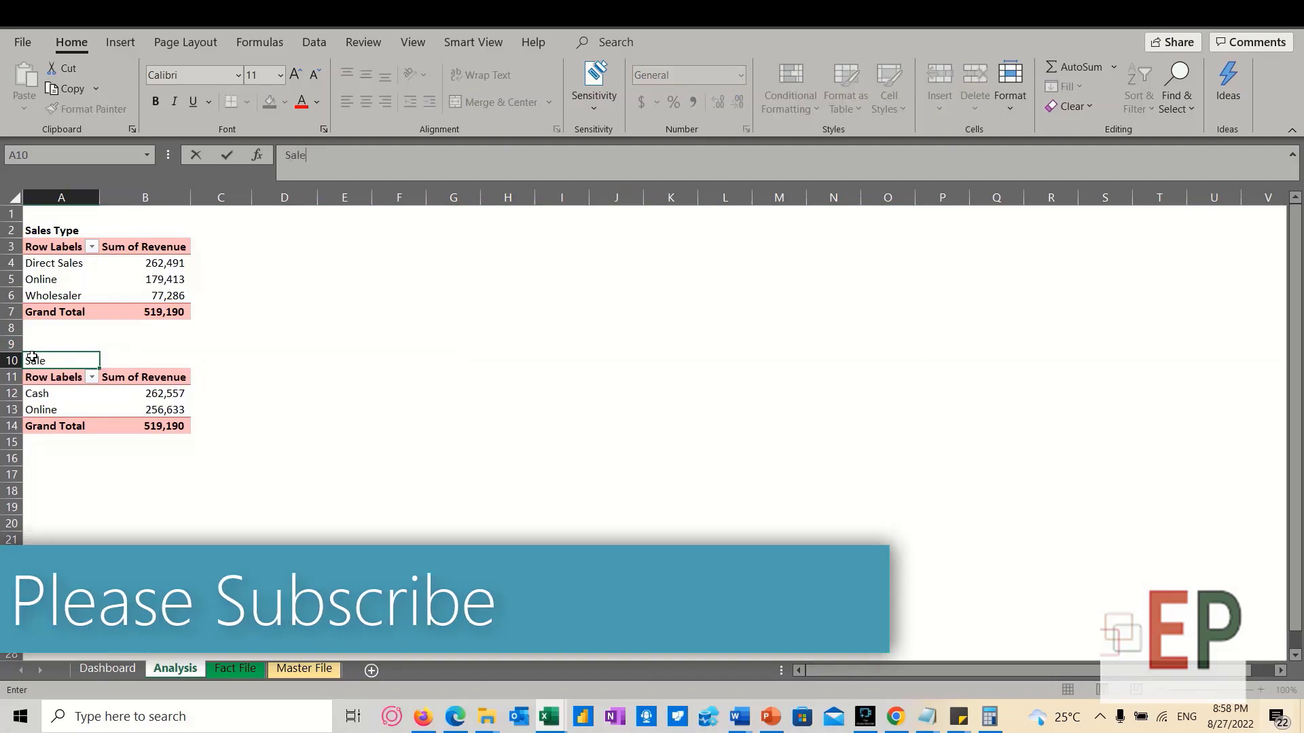
type("s By Payment Channels")
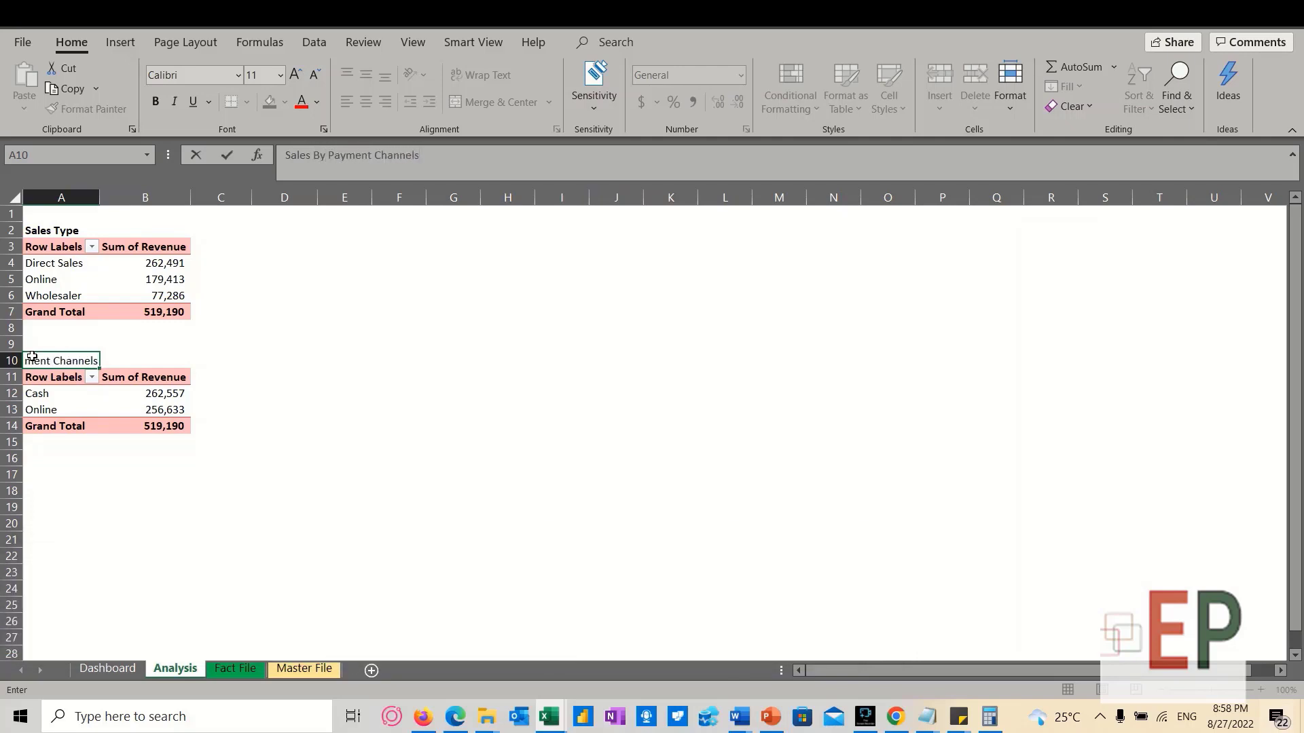
key("Tab")
left_click(26, 366)
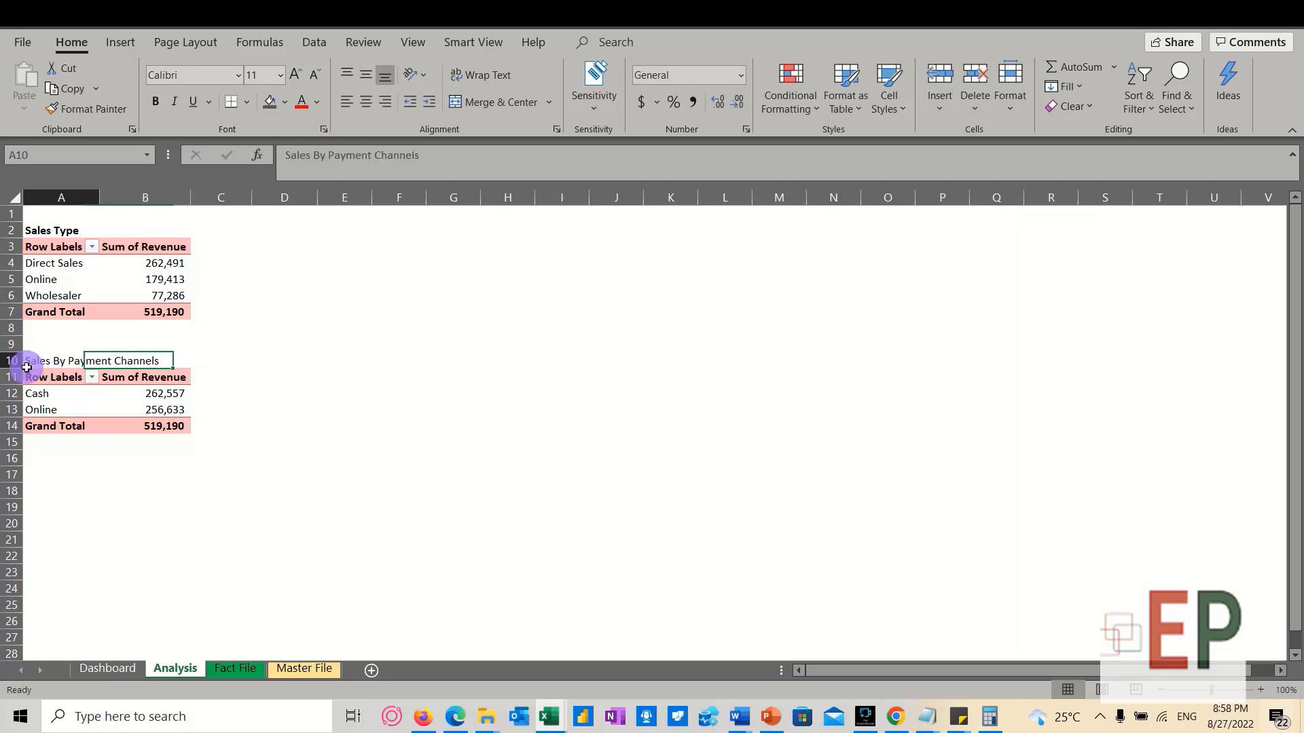
key("ctrl+b")
Copy the Payment Channels pivot table A11:B14 and paste the copy at A17
left_click(41, 407)
left_click_drag(43, 375, 109, 428)
key("ctrl+c")
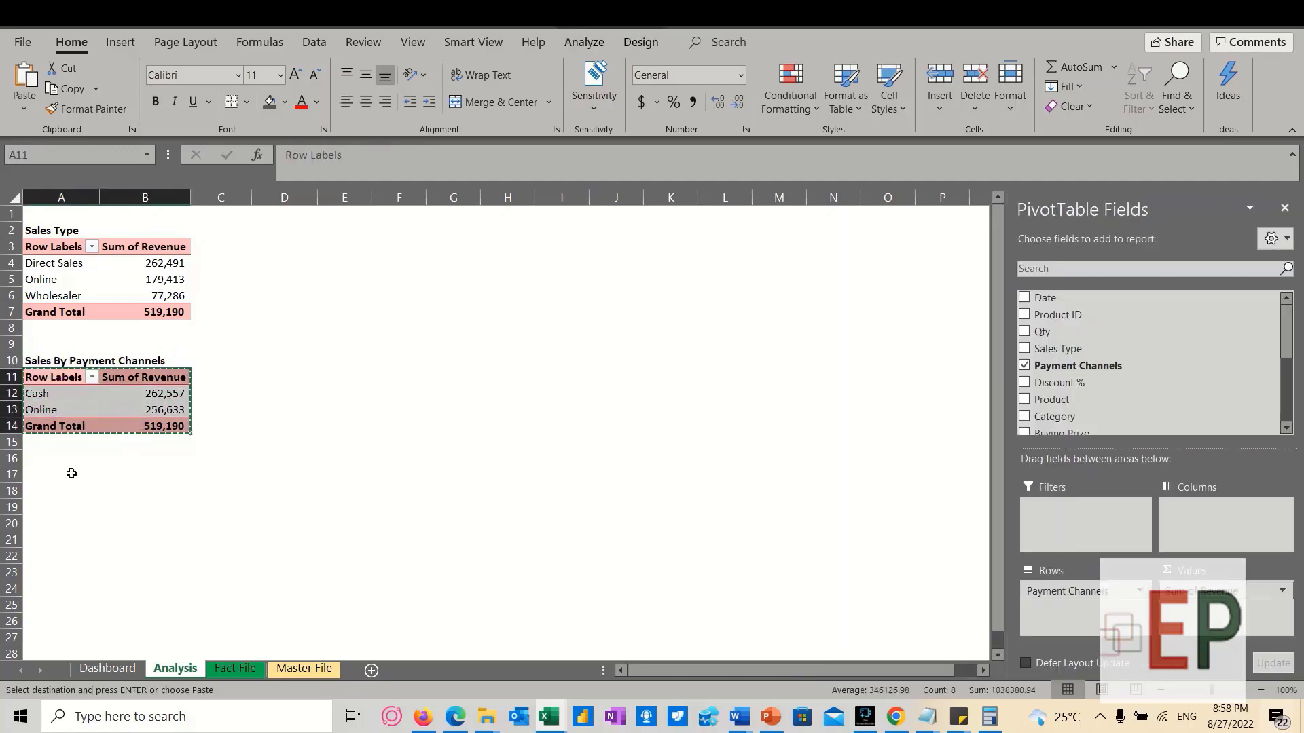
left_click(55, 472)
key("ctrl+v")
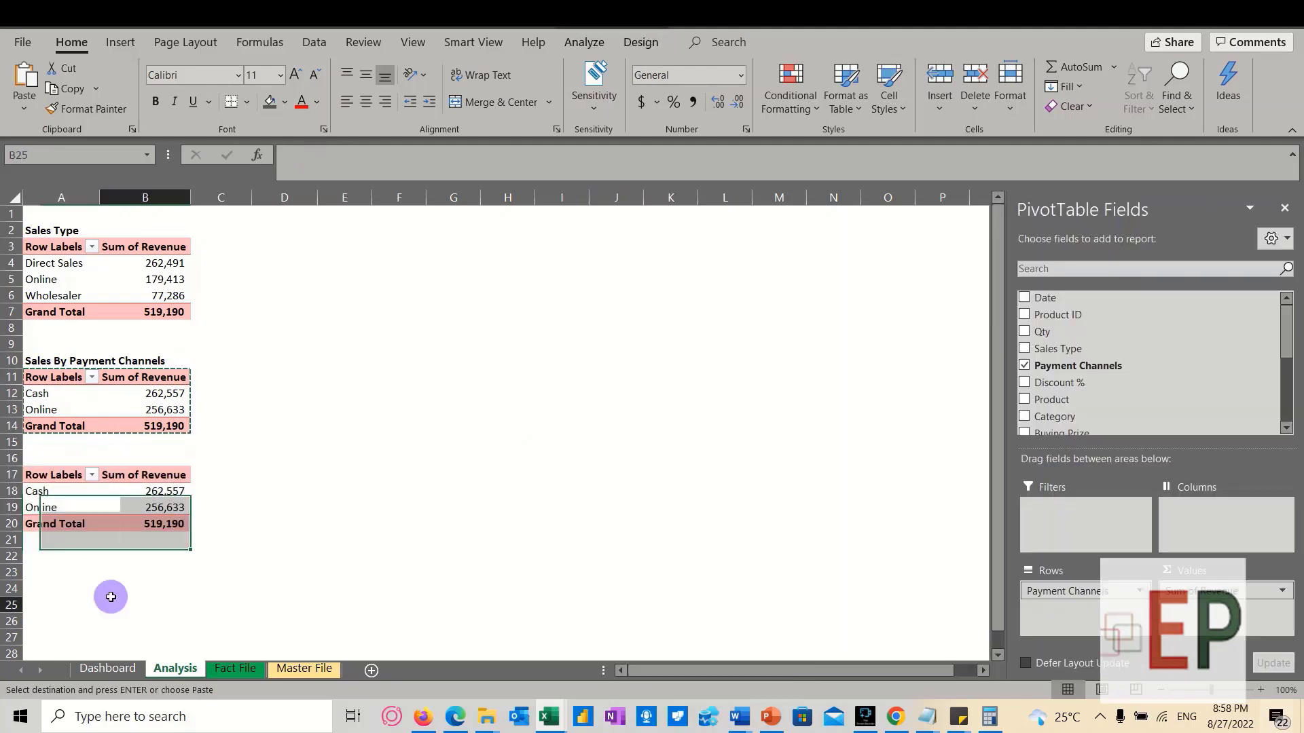
left_click(112, 605)
left_click(66, 399)
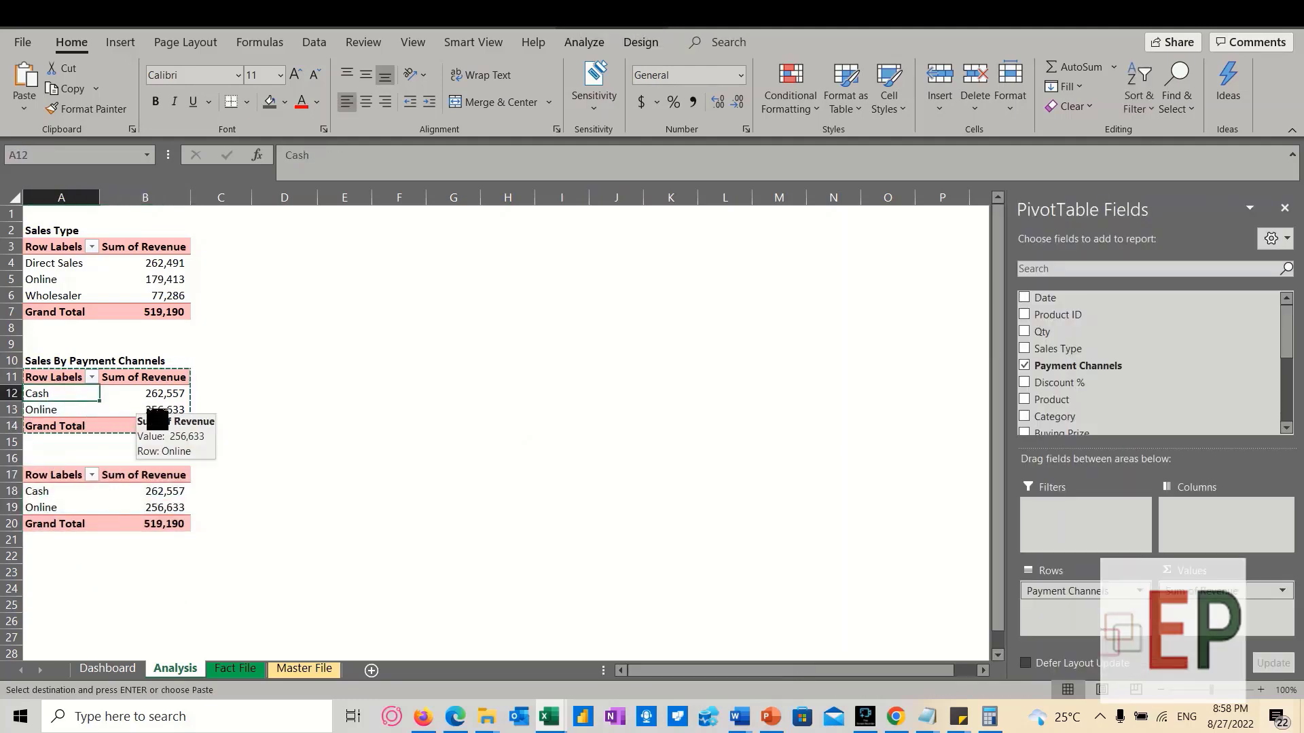
mouse_move(173, 414)
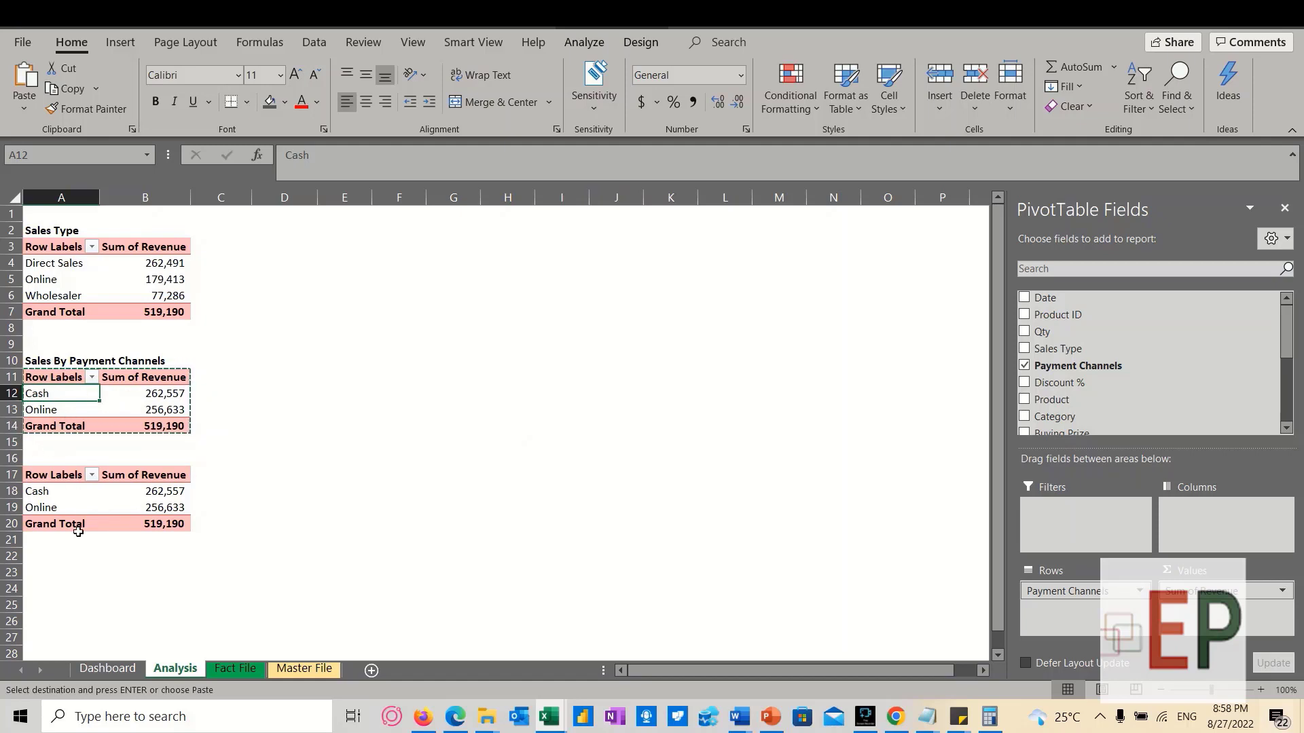
Replace Payment Channels in the rows of the pivot at A17 with Years from the Date grouping, leaving out Date and Quarters
left_click_drag(61, 507, 52, 496)
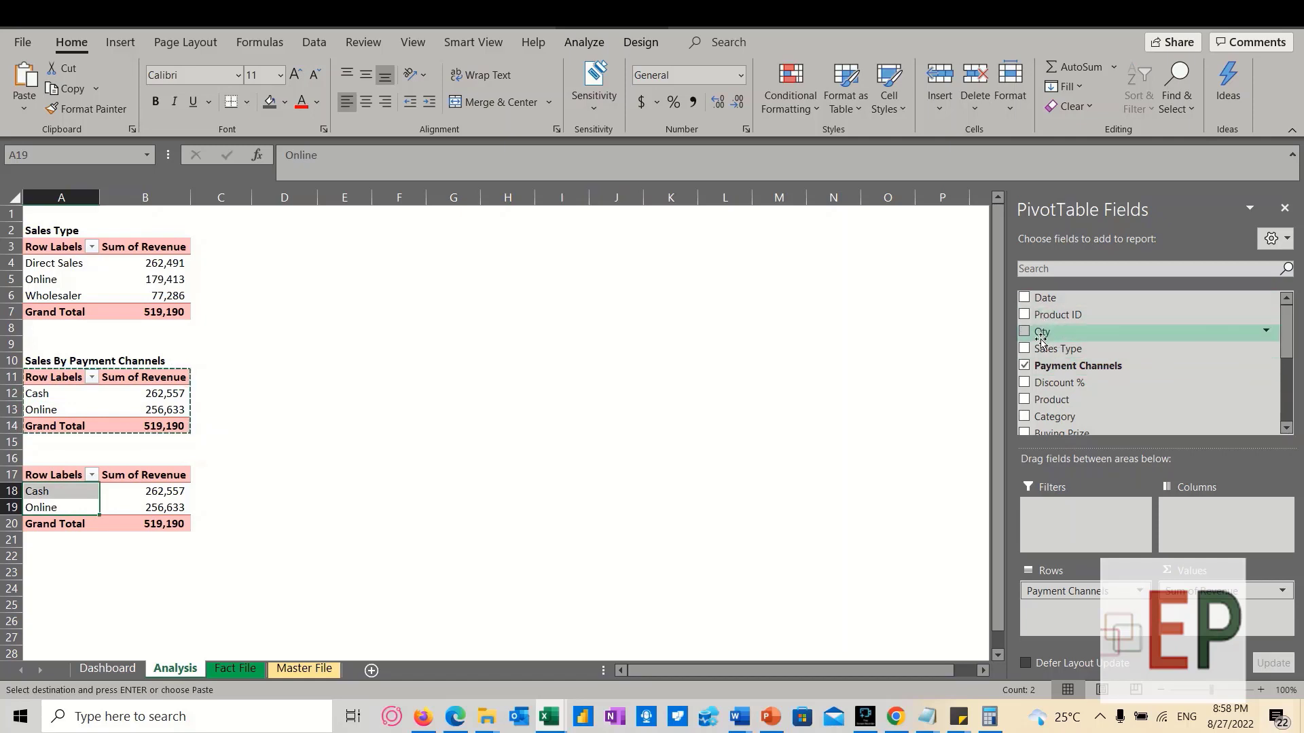
left_click(1033, 296)
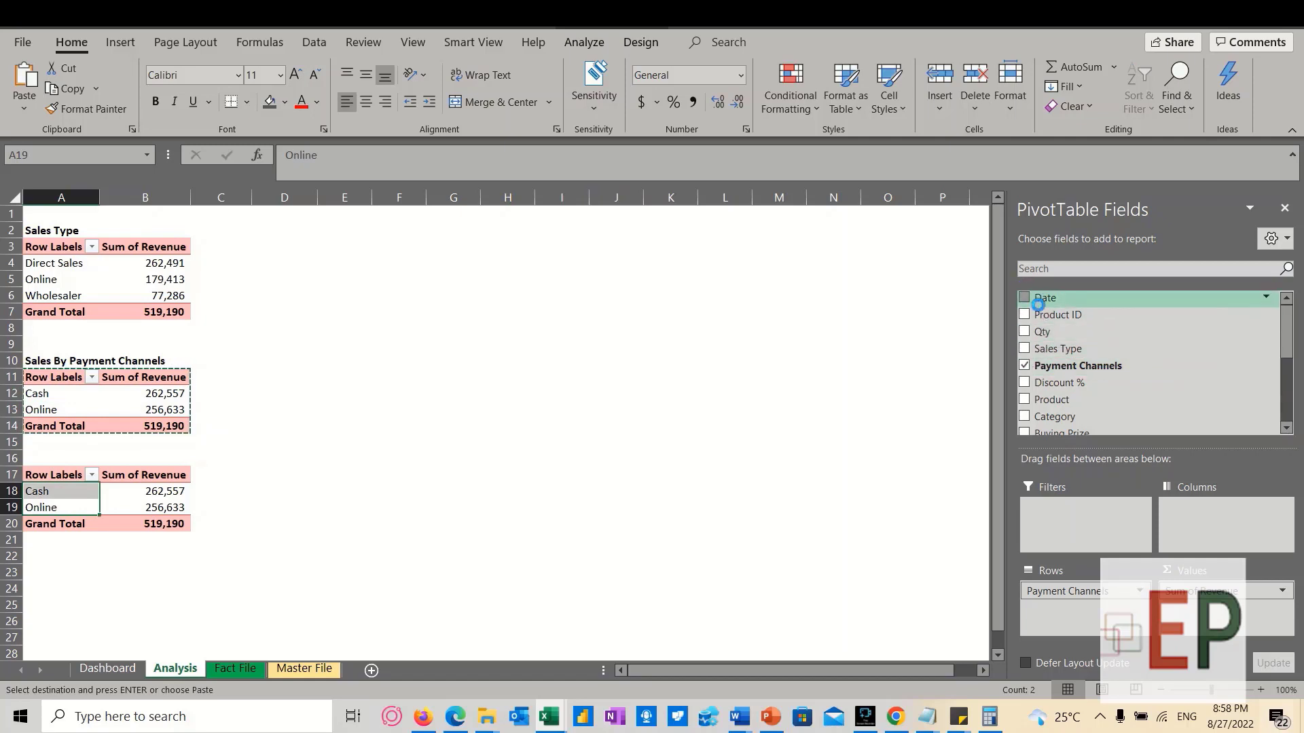
left_click(1024, 366)
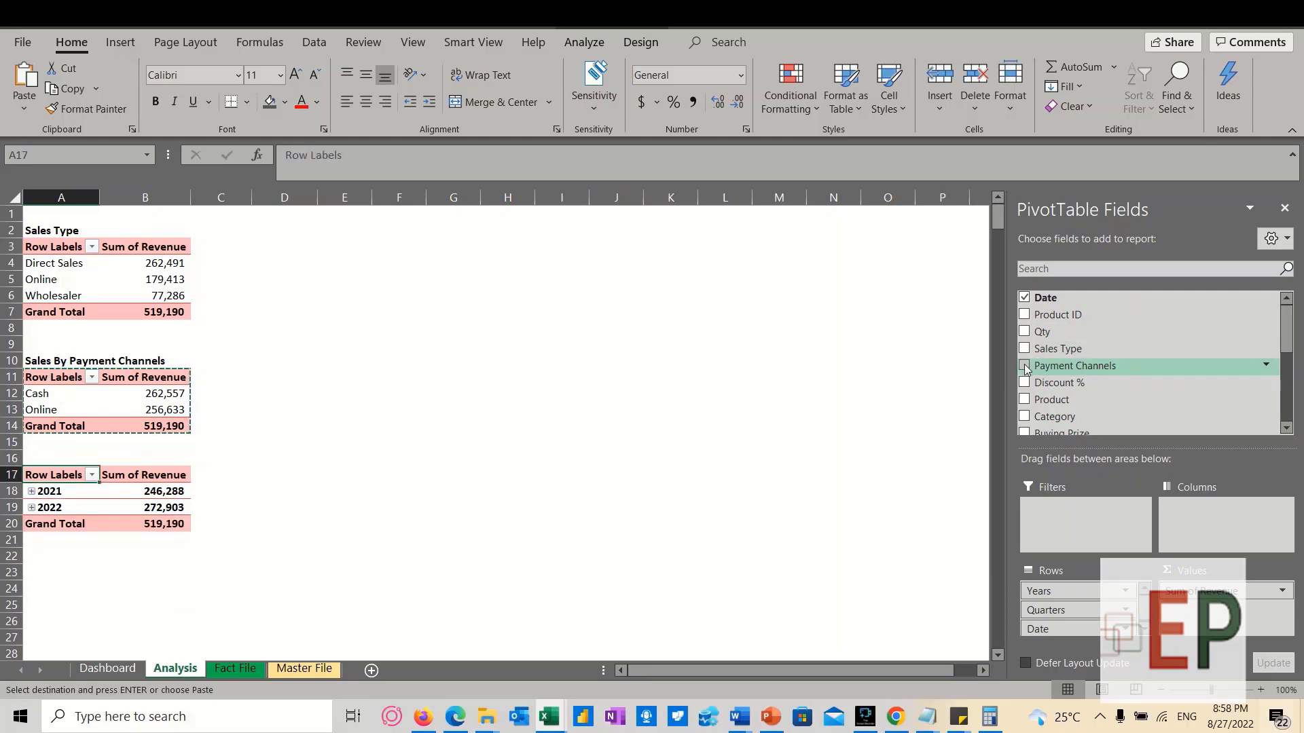
left_click(1025, 297)
scroll(1039, 366, "down", 4)
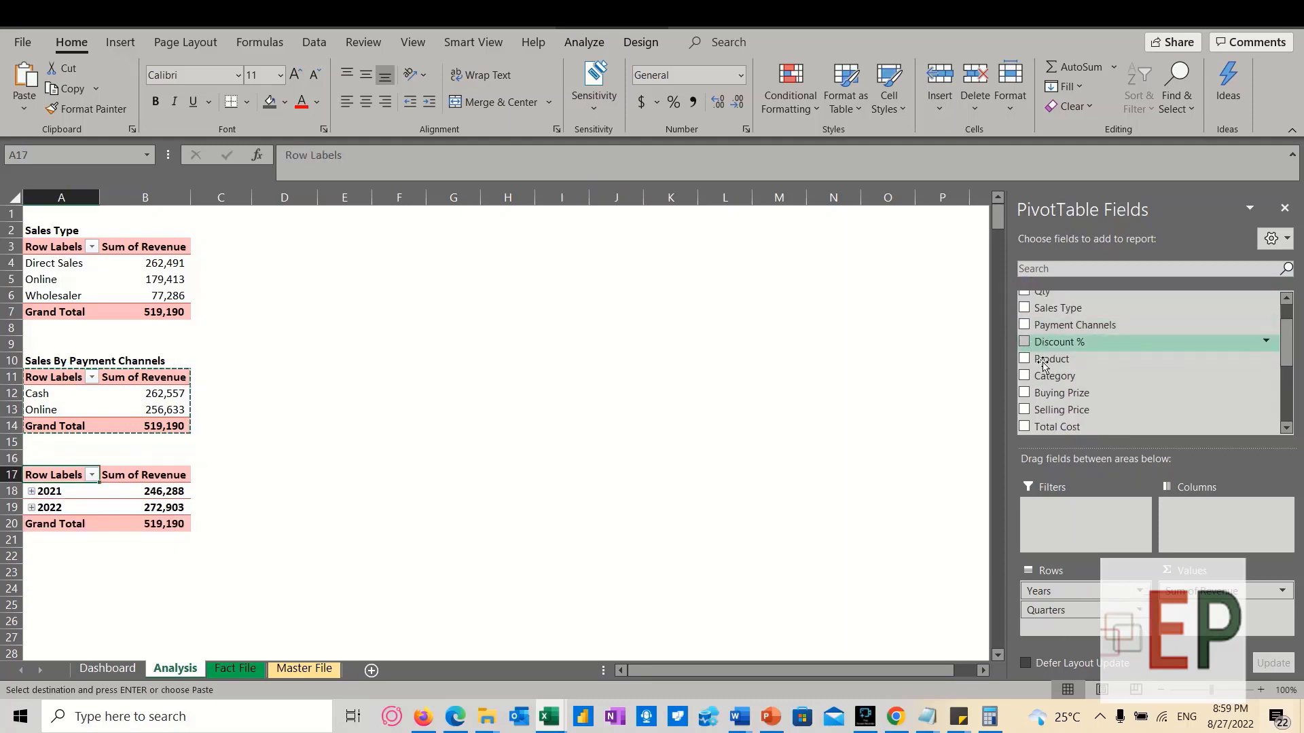
left_click(1025, 385)
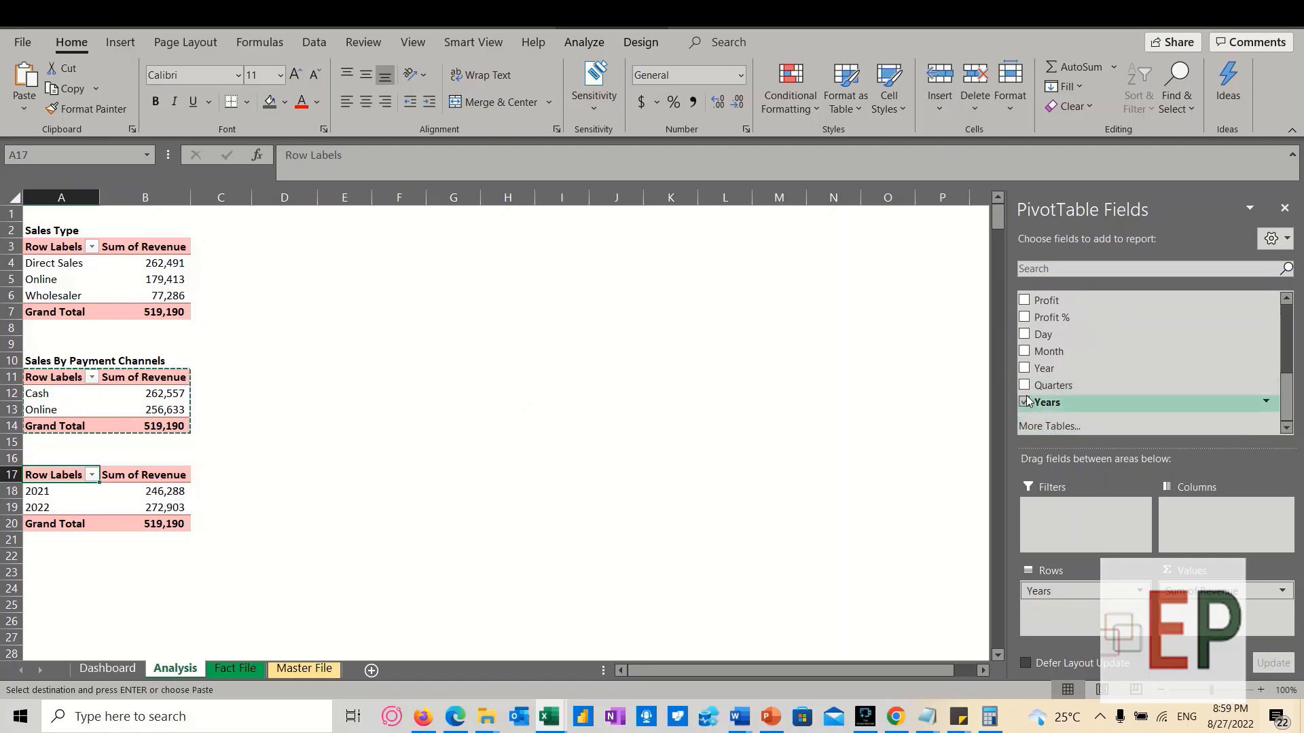
Add Quarters to the rows of the yearly pivot, expand 2021 to view its quarters, and remove Quarters again
left_click(1028, 388)
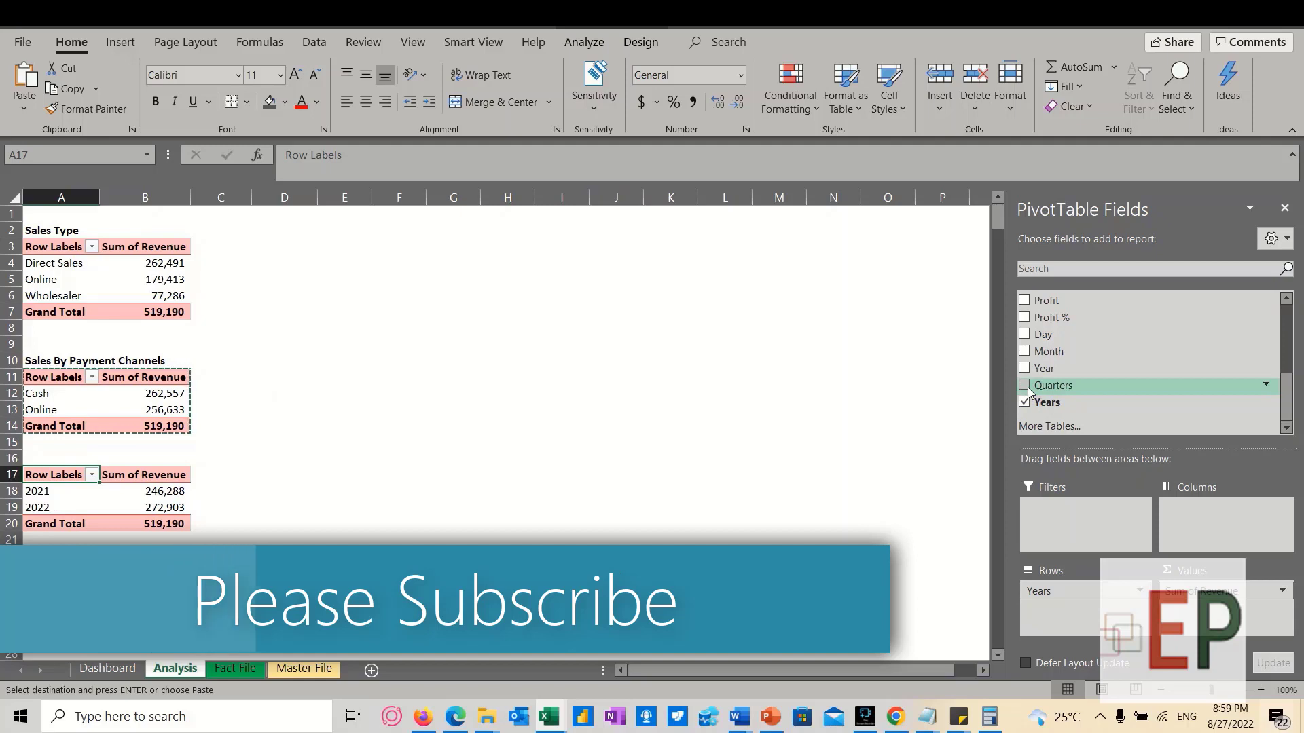
left_click(1026, 385)
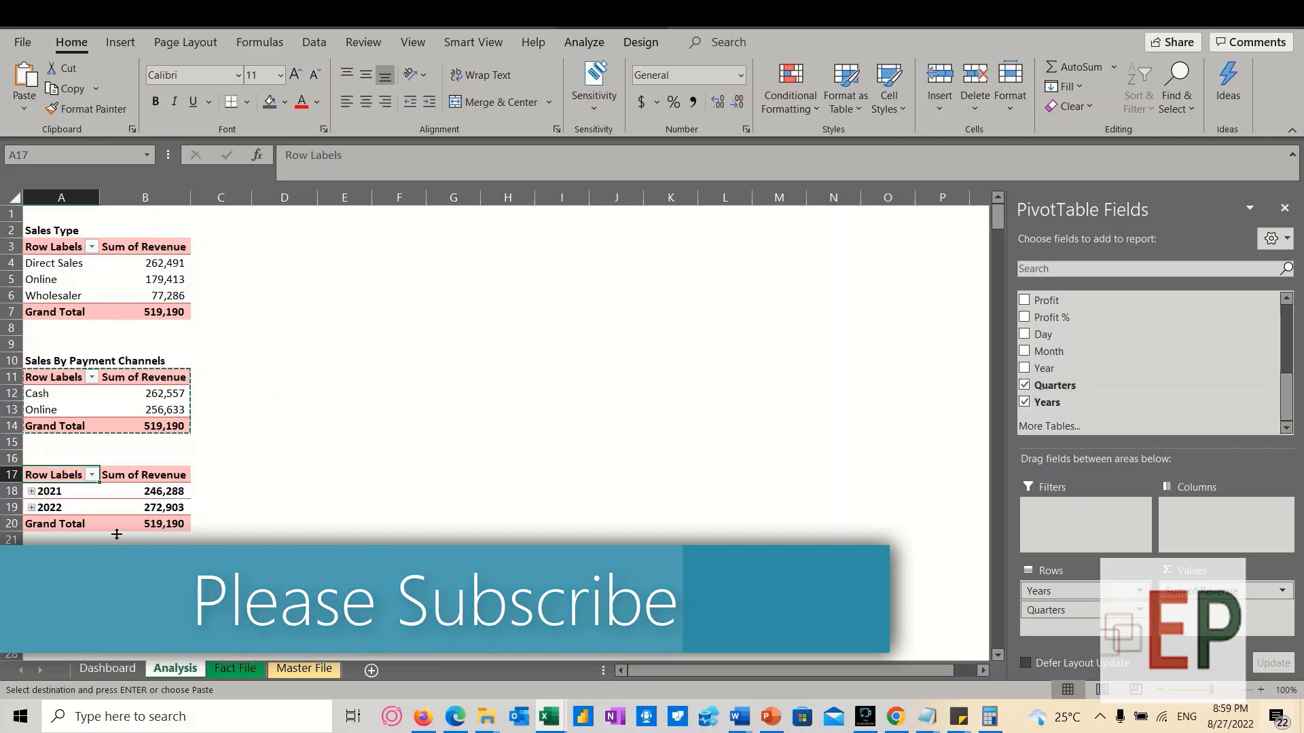
left_click(31, 492)
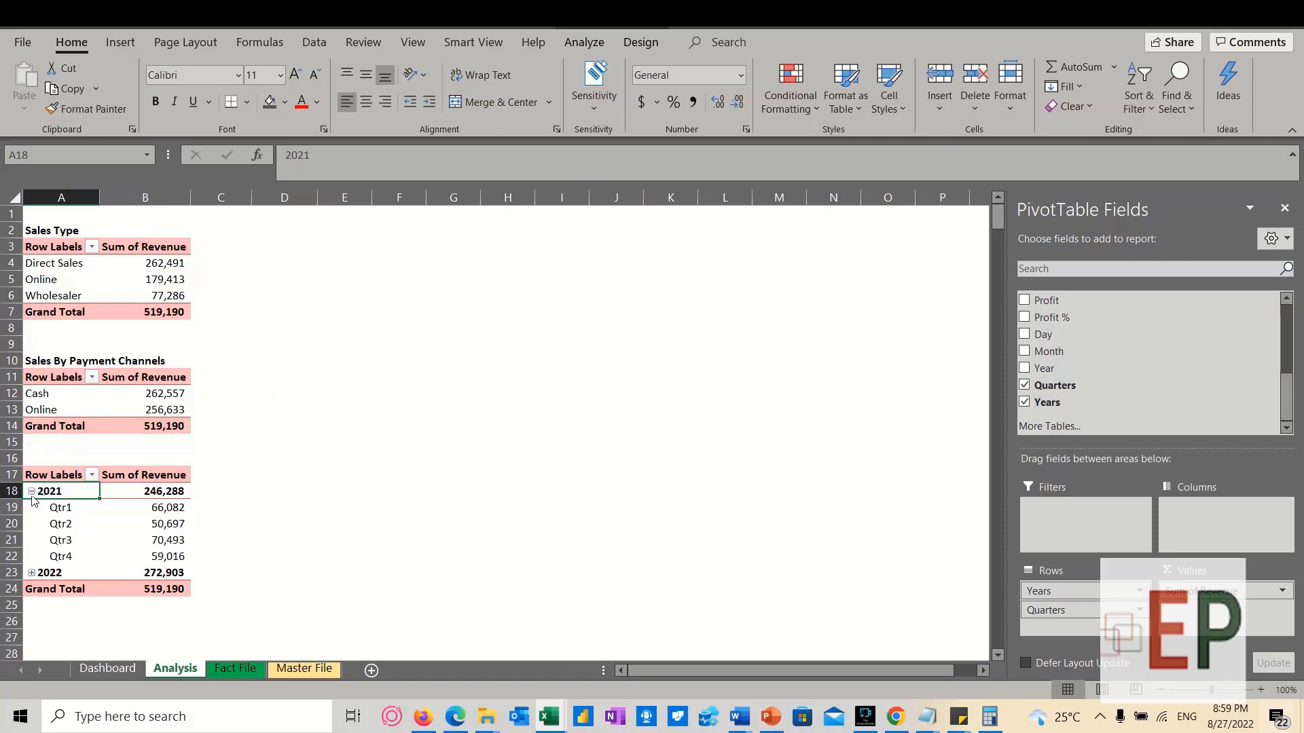
left_click(1025, 387)
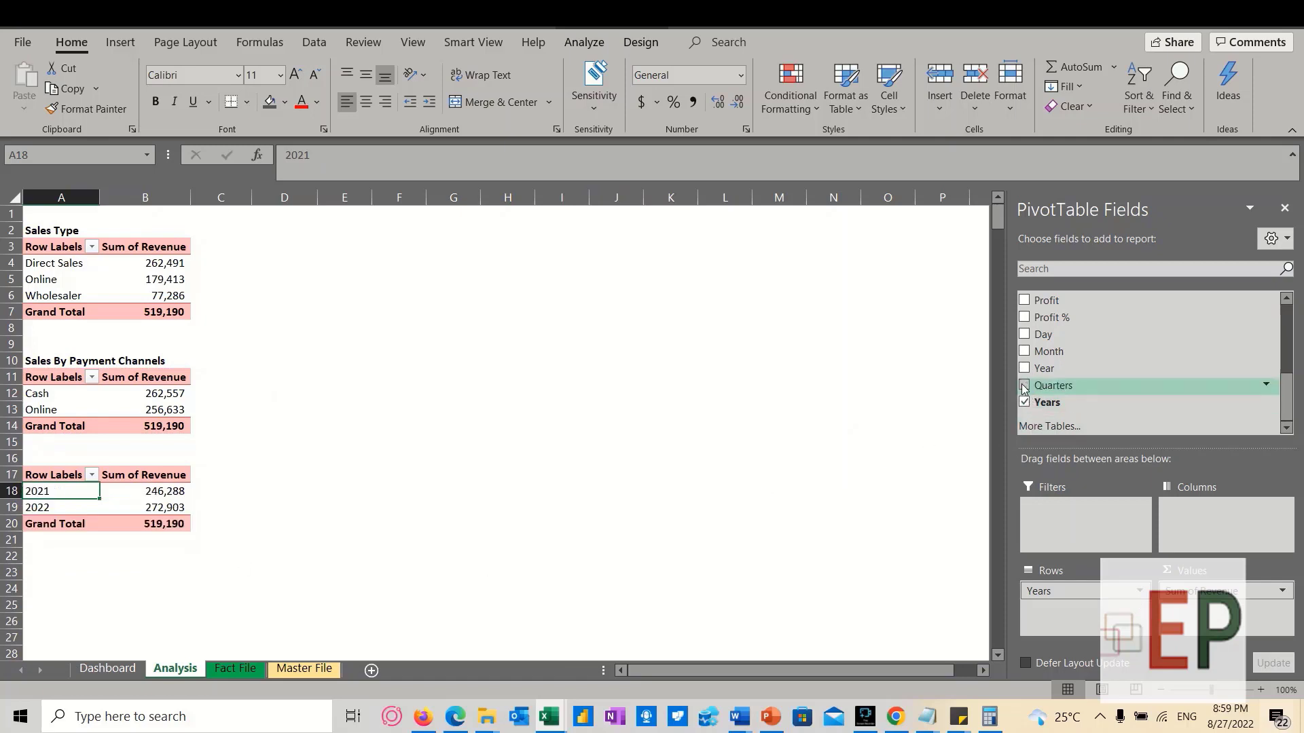
Replace Years with Month in the rows of the third pivot table, leaving out the Day field
left_click(1026, 336)
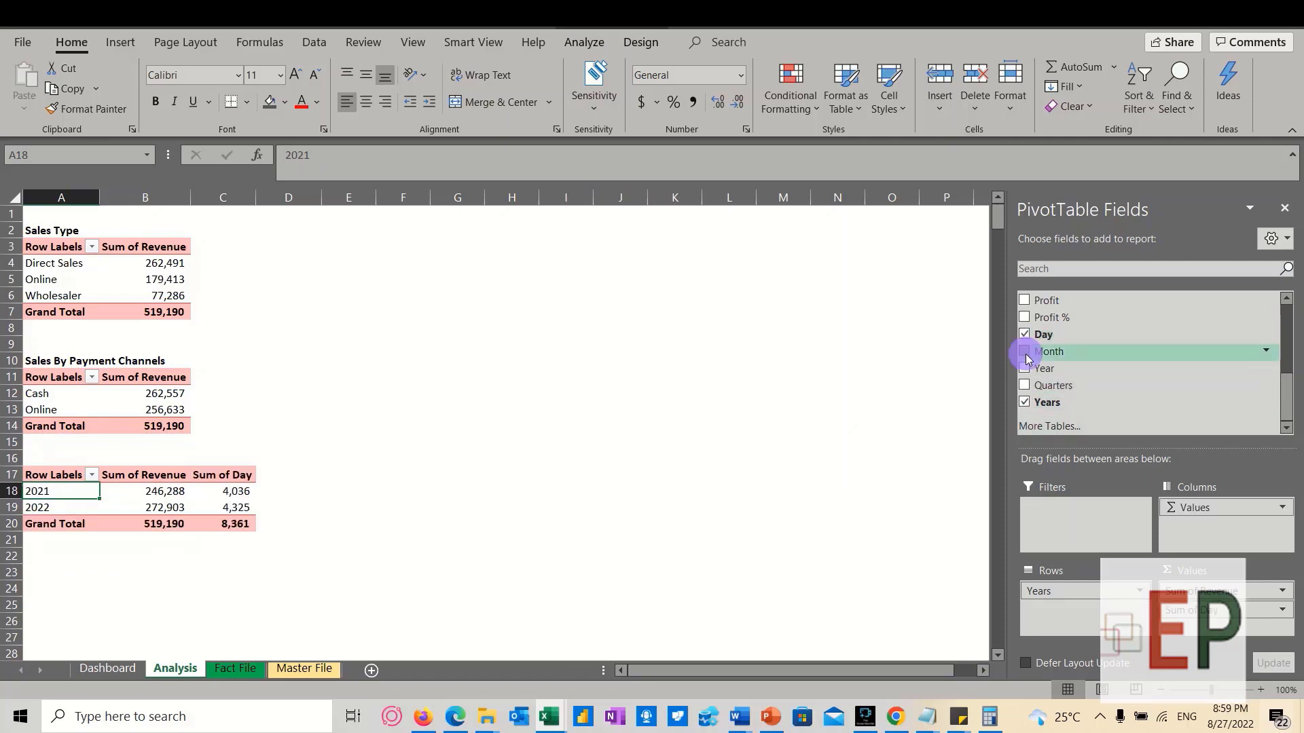
left_click(1026, 351)
left_click(1025, 335)
left_click(1024, 402)
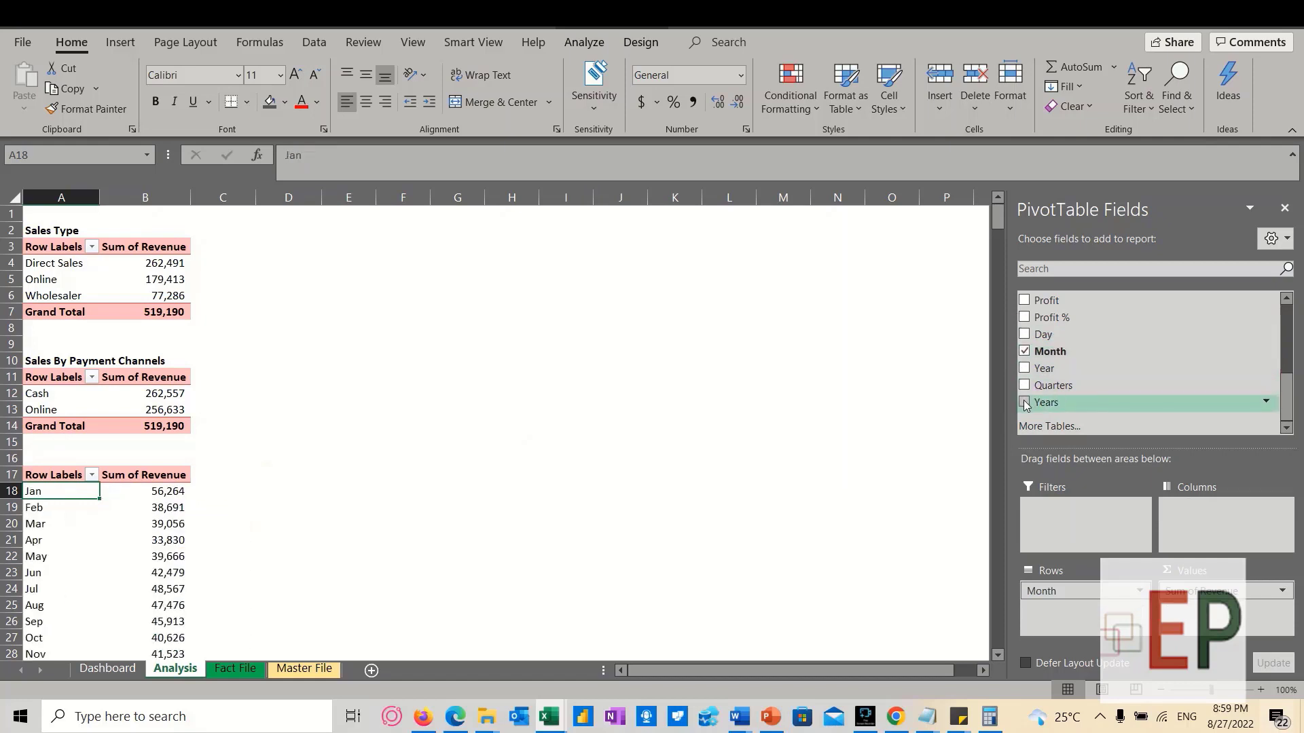
scroll(133, 517, "down", 4)
scroll(133, 517, "up", 3)
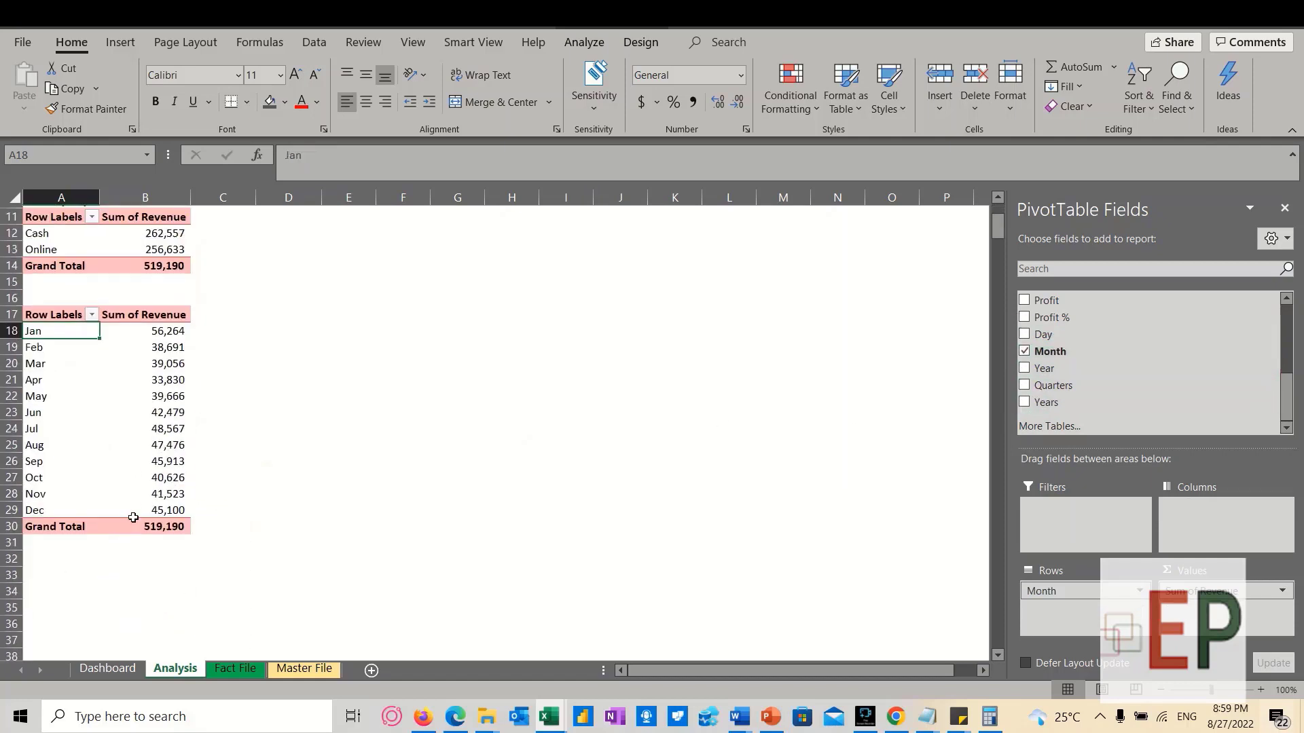
Insert a blank row at row 16 above the monthly revenue pivot table
left_click(36, 411)
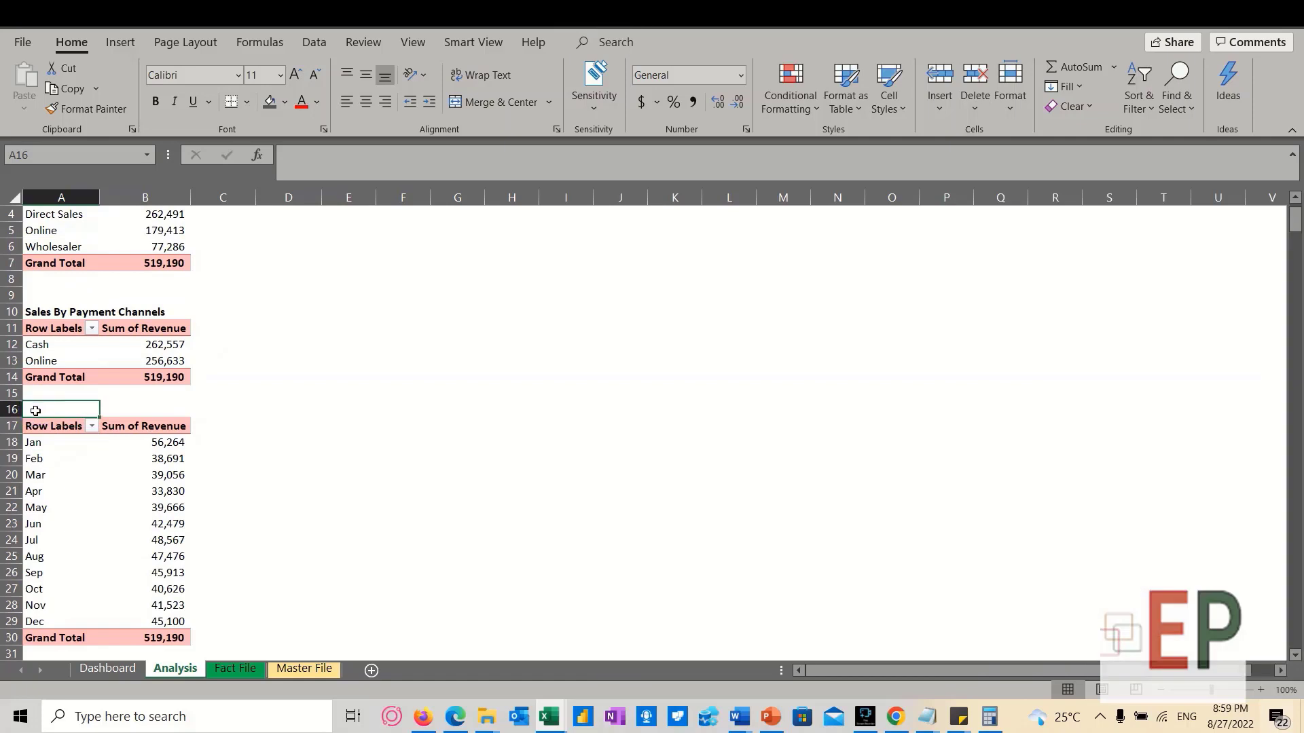
right_click(12, 410)
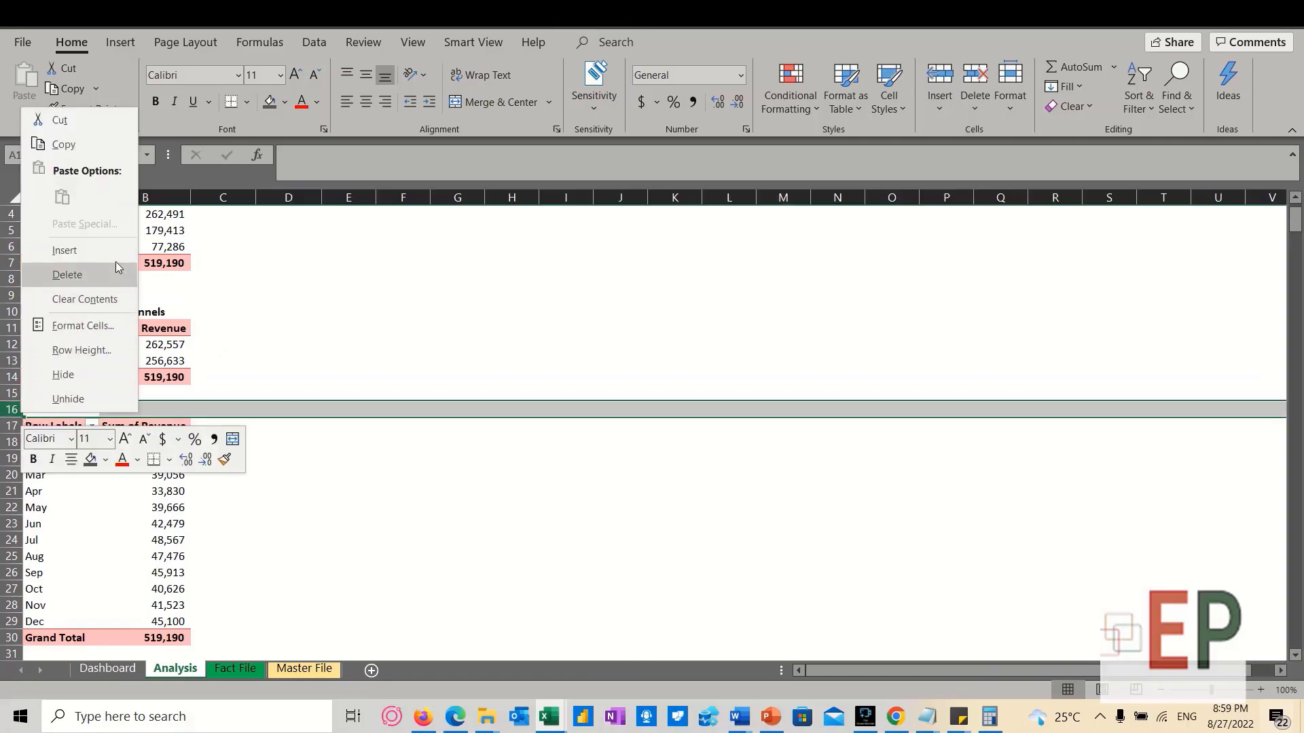
left_click(65, 251)
Enter the title "Sales Monthly Trend." in A17 above the monthly pivot table and make it bold
left_click(53, 421)
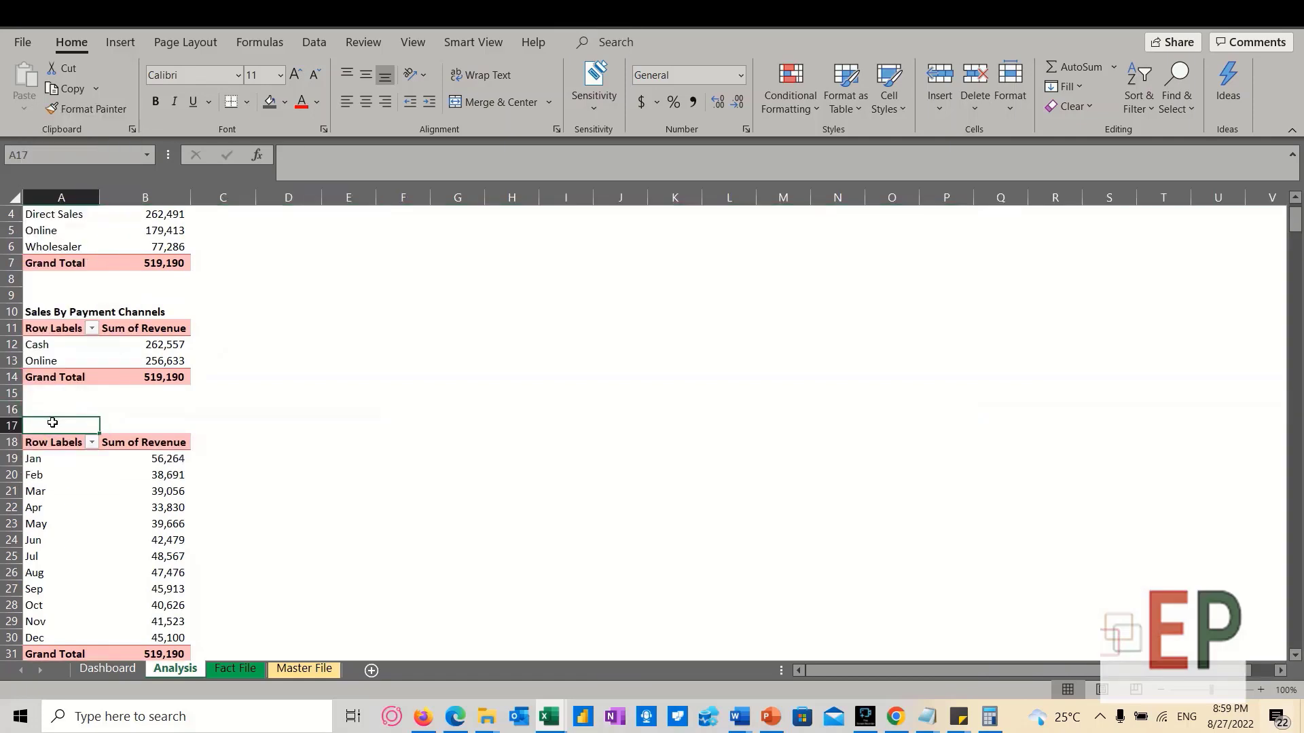
type("Sales Monthly Yrend")
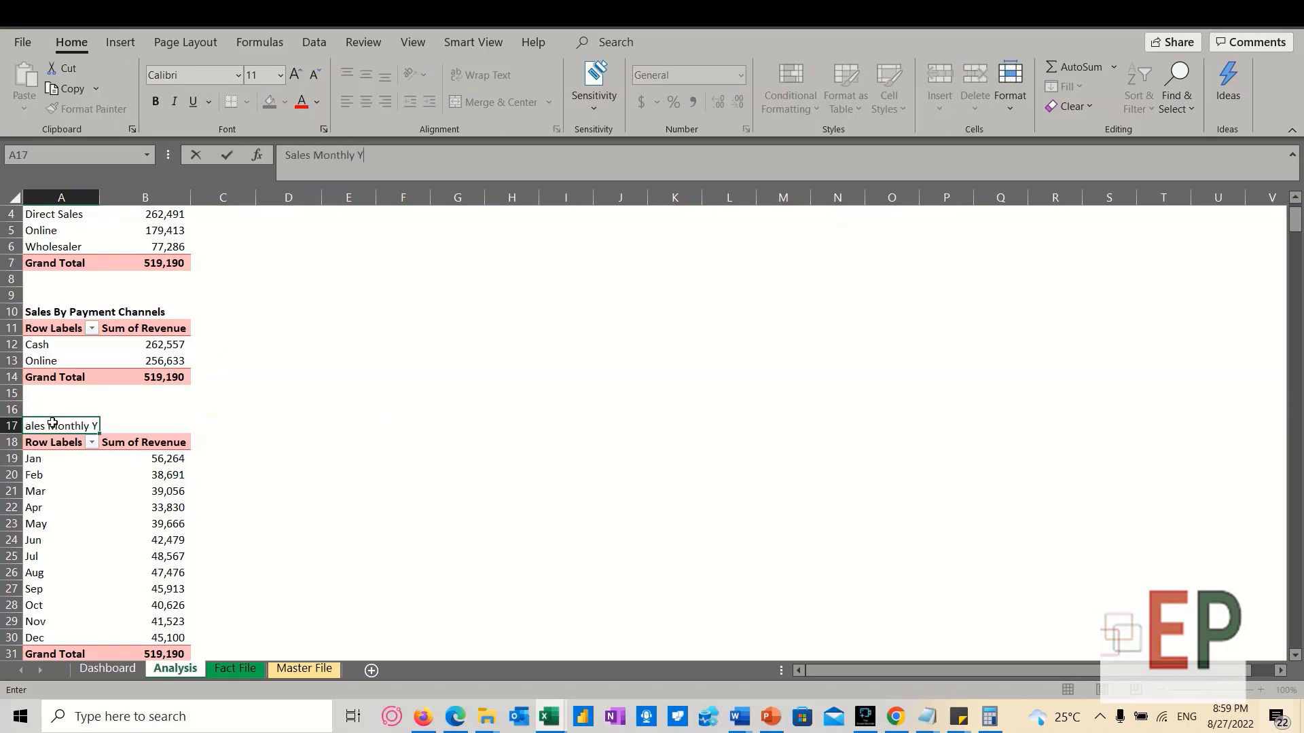
key("BackSpace")
key("BackSpace")
key("BackSpace")
key("BackSpace")
key("BackSpace")
type("Tr")
type("ned.")
double_click(372, 166)
type("Trend")
key("Return")
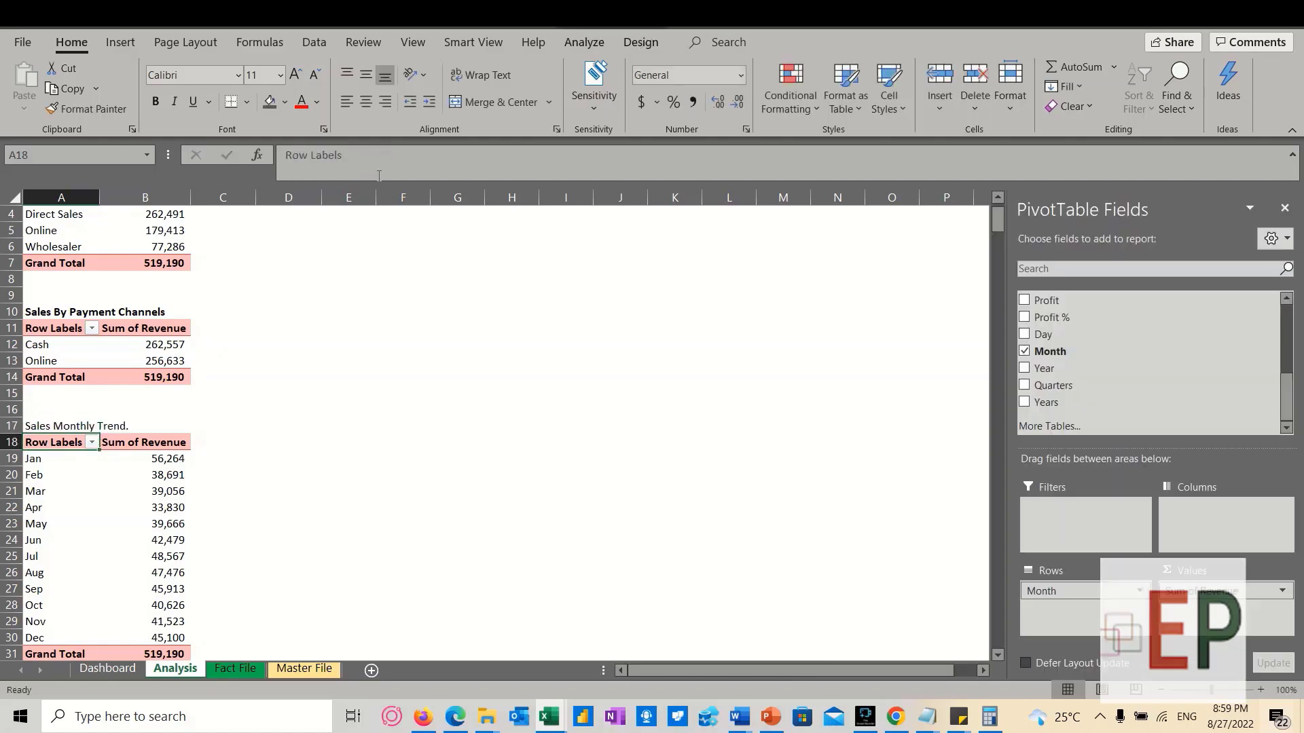
left_click(34, 426)
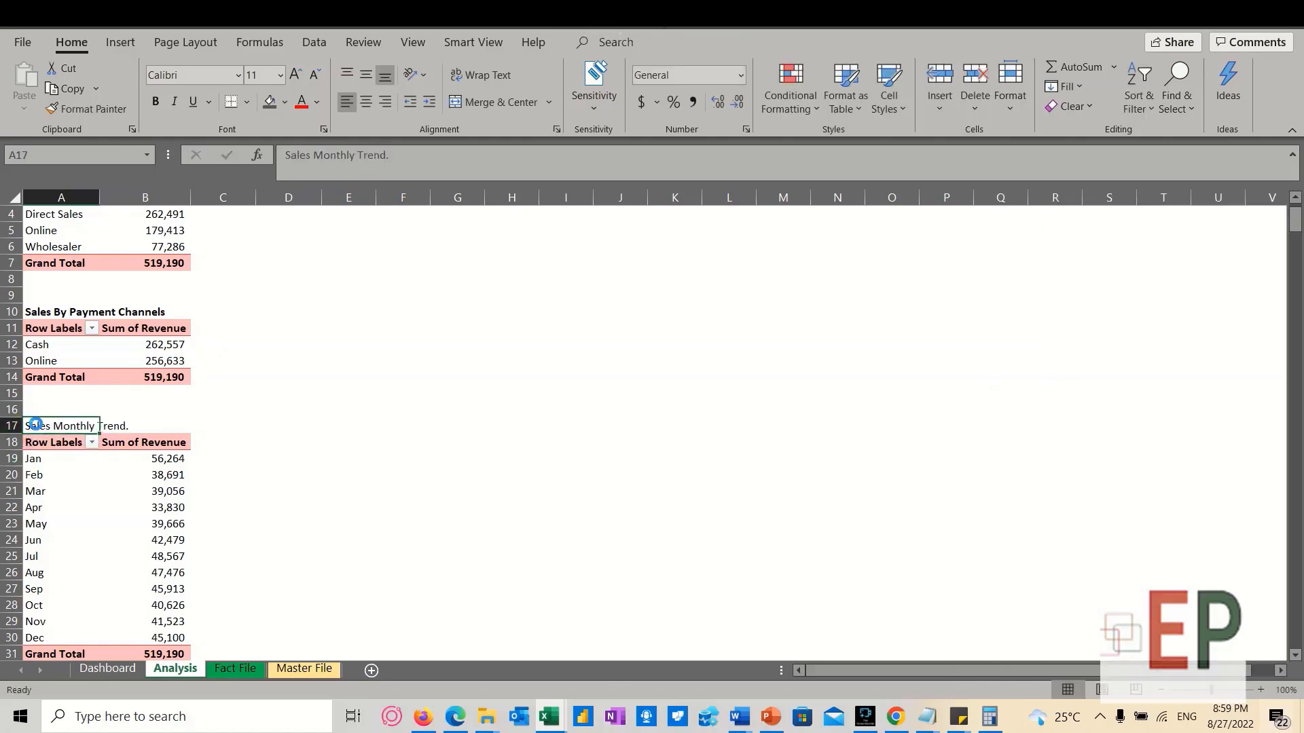
key("ctrl+b")
Copy the Sales Type title and pivot table in A2:B7 and paste them at E2
scroll(40, 408, "up", 1)
left_click_drag(45, 230, 145, 307)
key("ctrl+c")
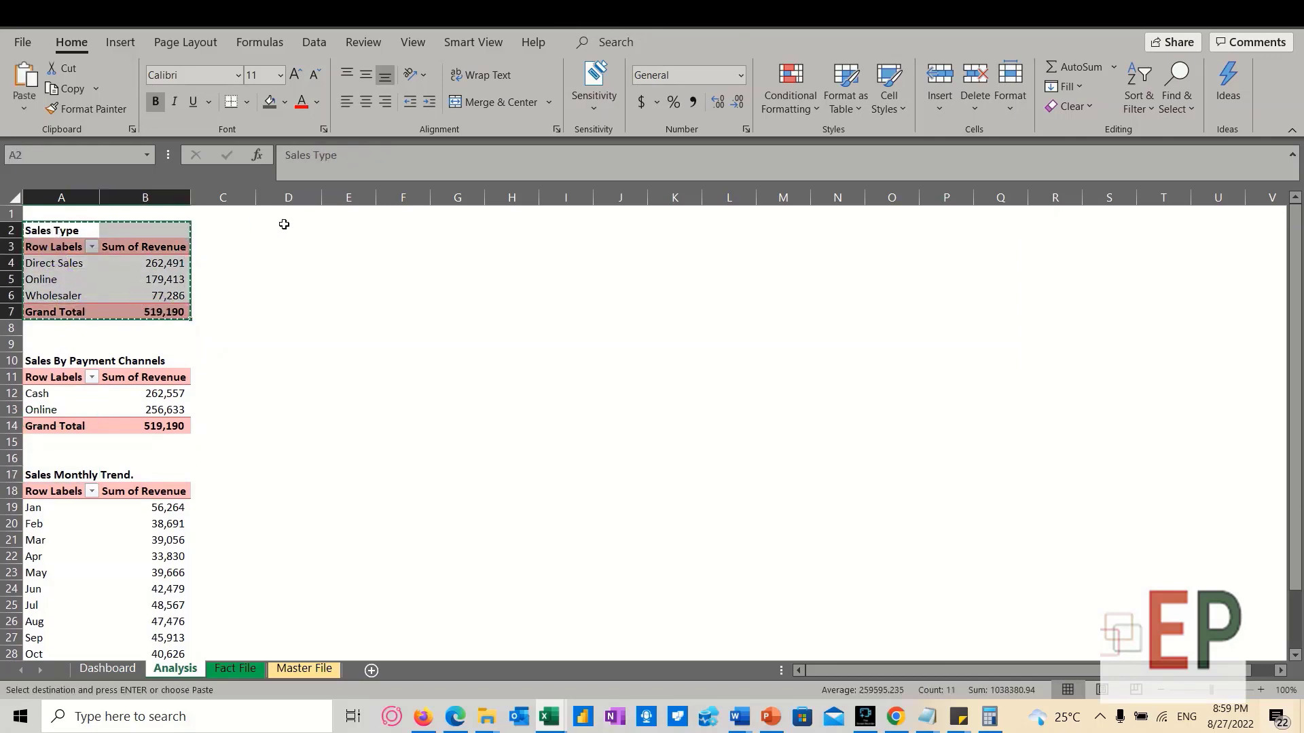
left_click(358, 230)
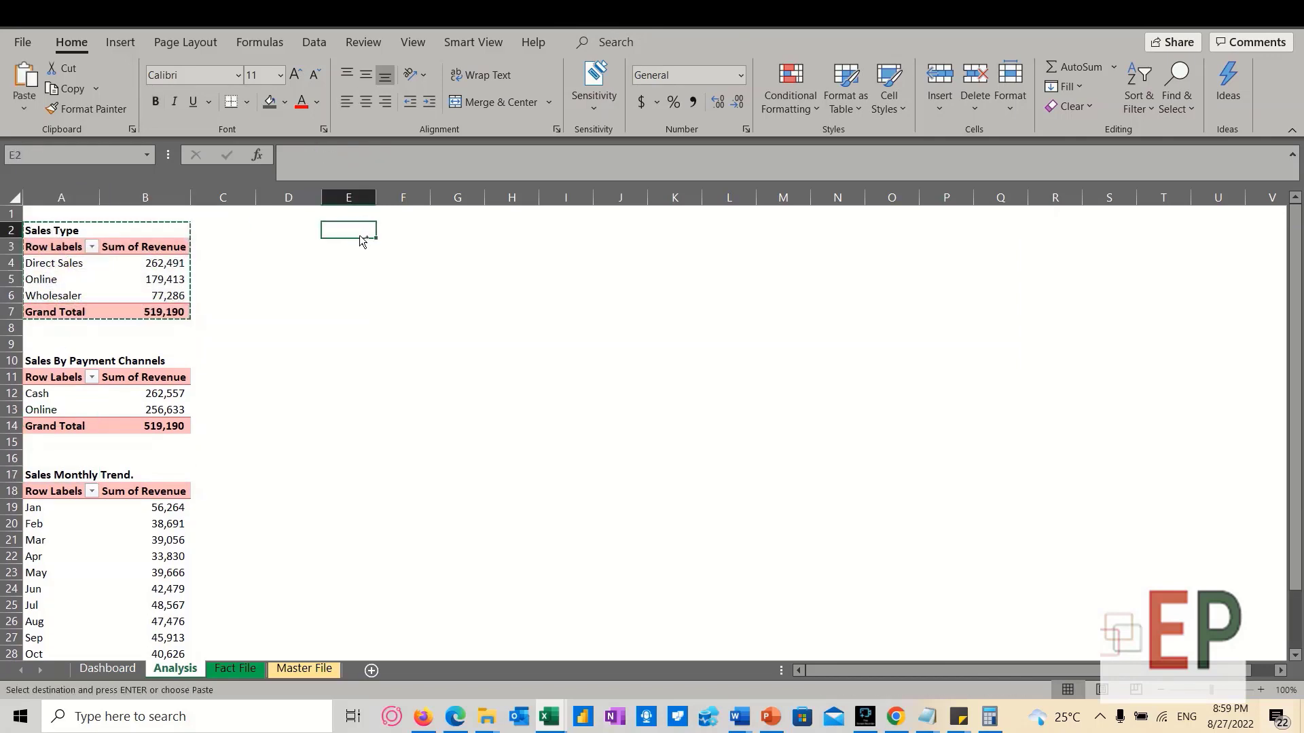
key("ctrl+v")
Replace Sales Type with Product in the row fields of the copied pivot table at E3
left_click(333, 239)
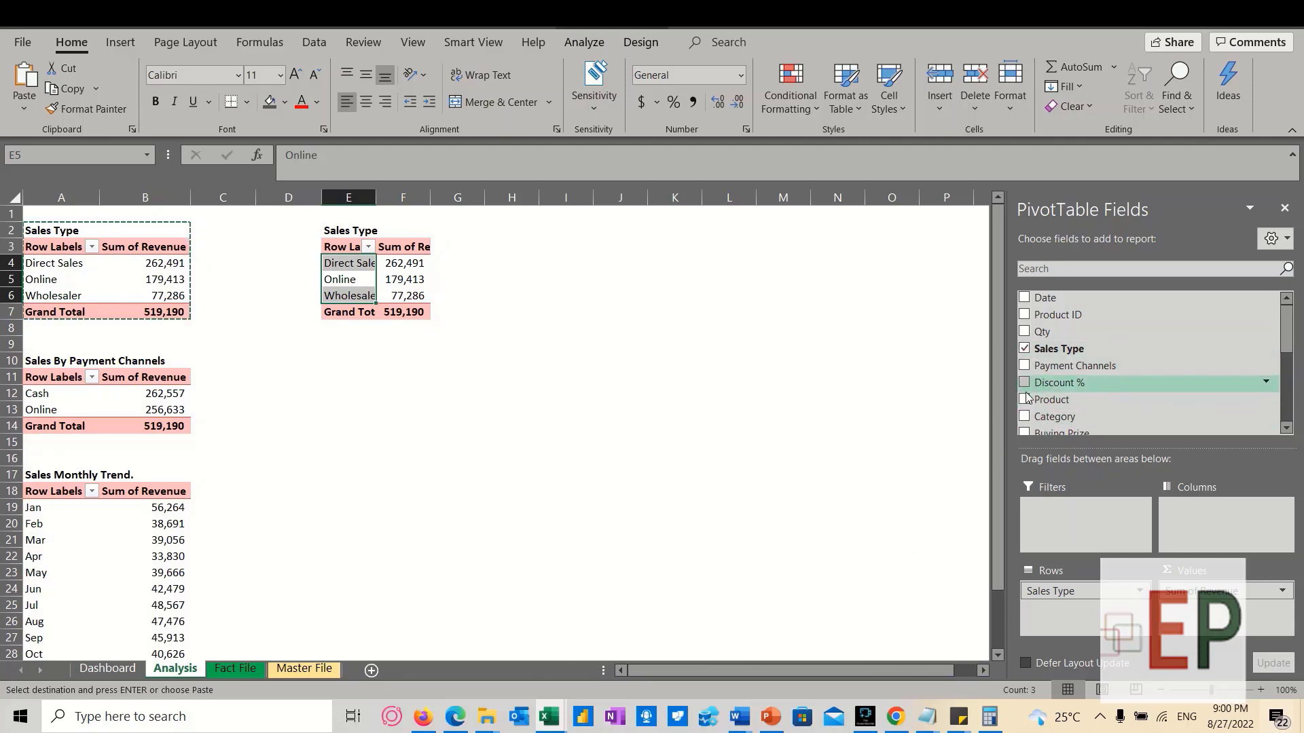
left_click(1025, 349)
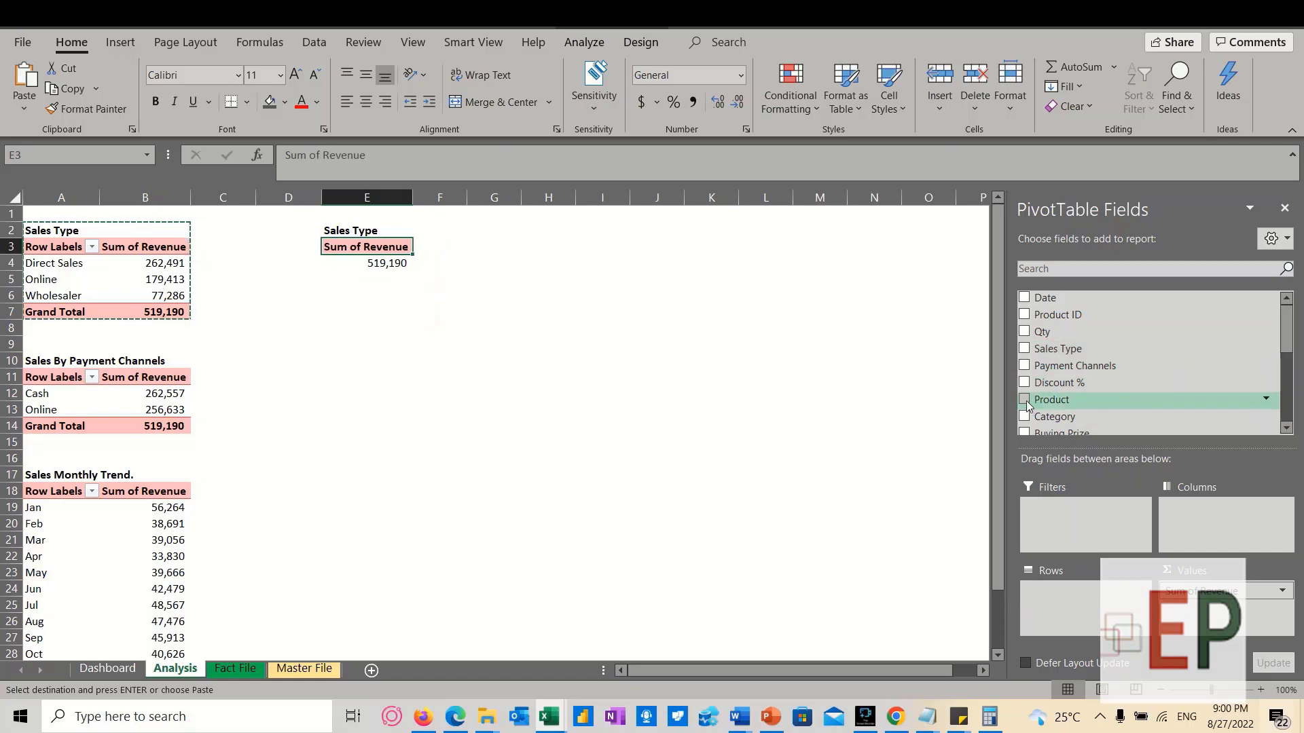
left_click(1026, 400)
scroll(496, 493, "down", 8)
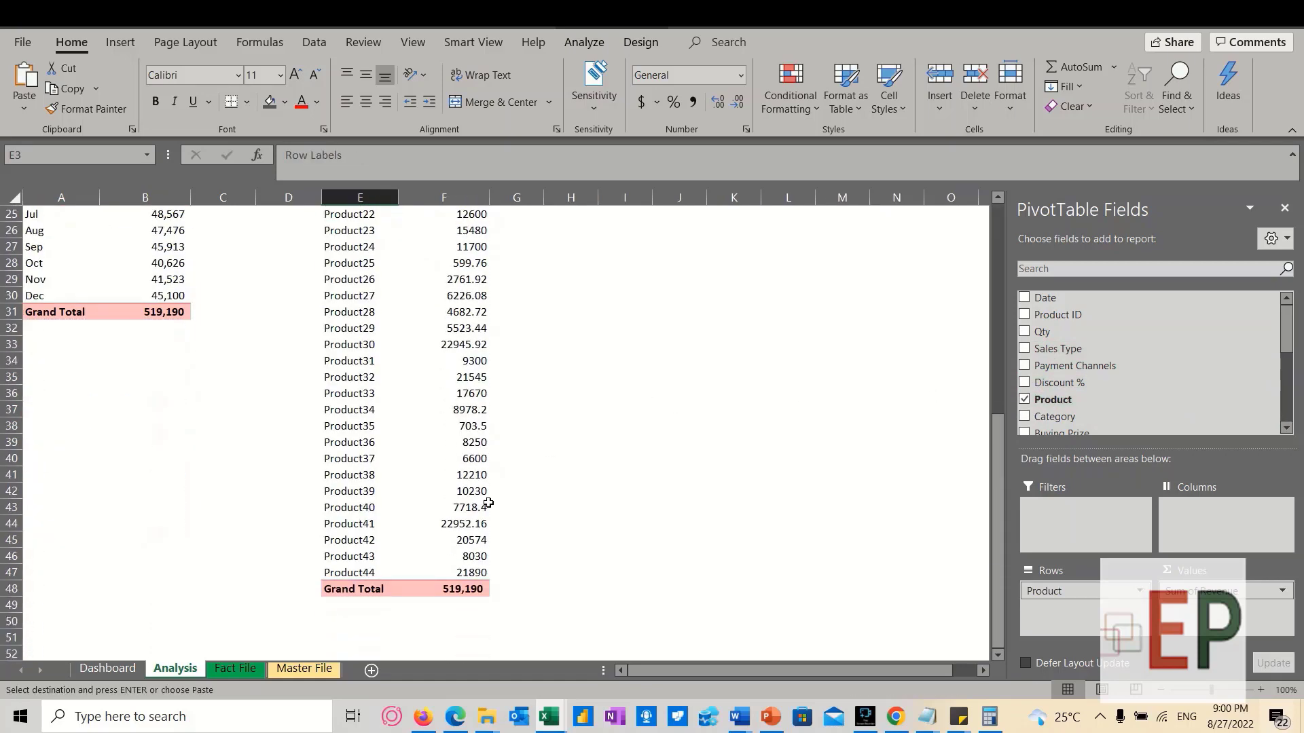
scroll(470, 522, "up", 8)
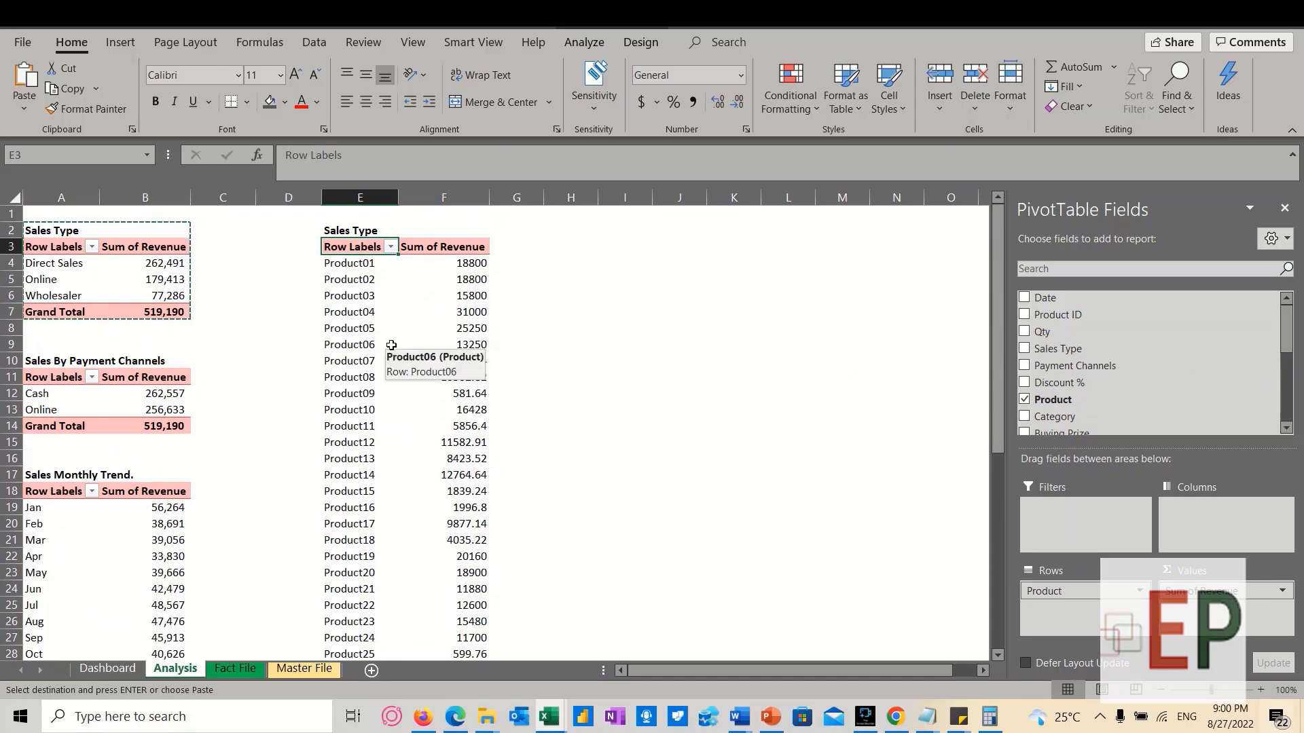
Replace Product with Category in the row fields of the pivot table at E3
scroll(391, 345, "down", 7)
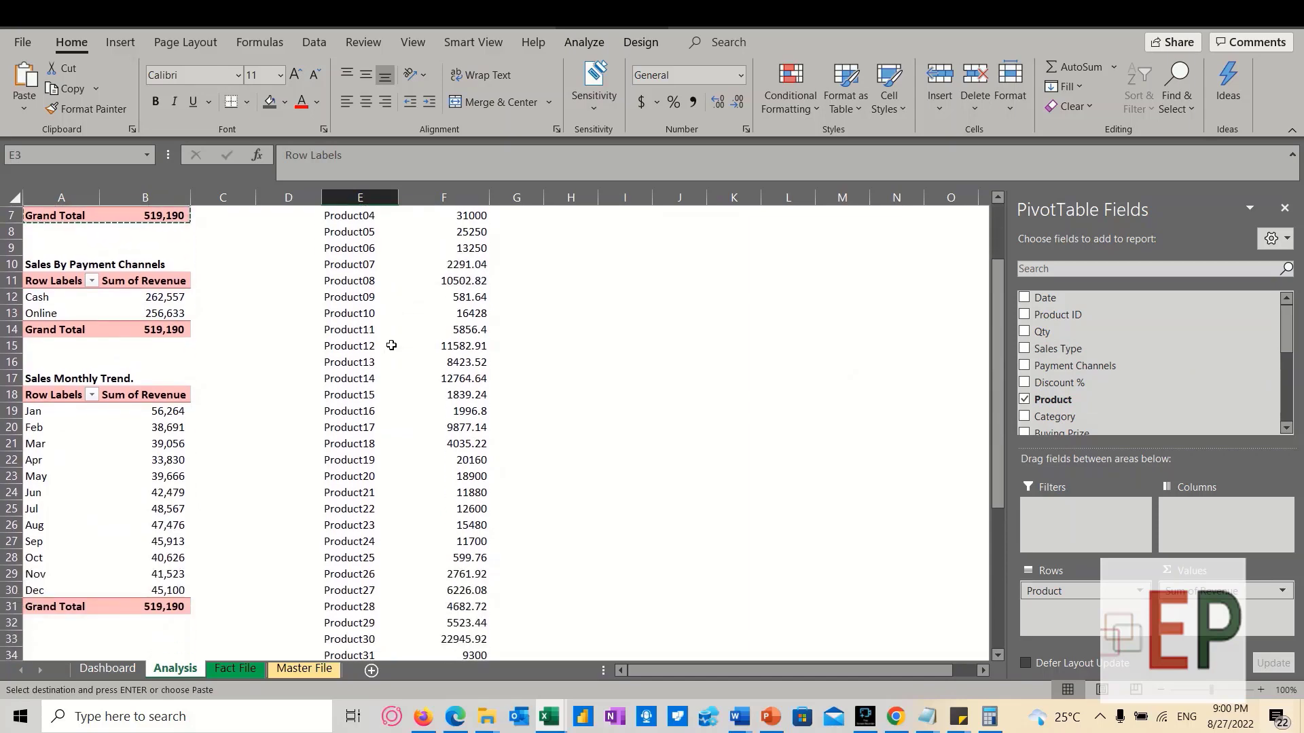
scroll(391, 351, "up", 5)
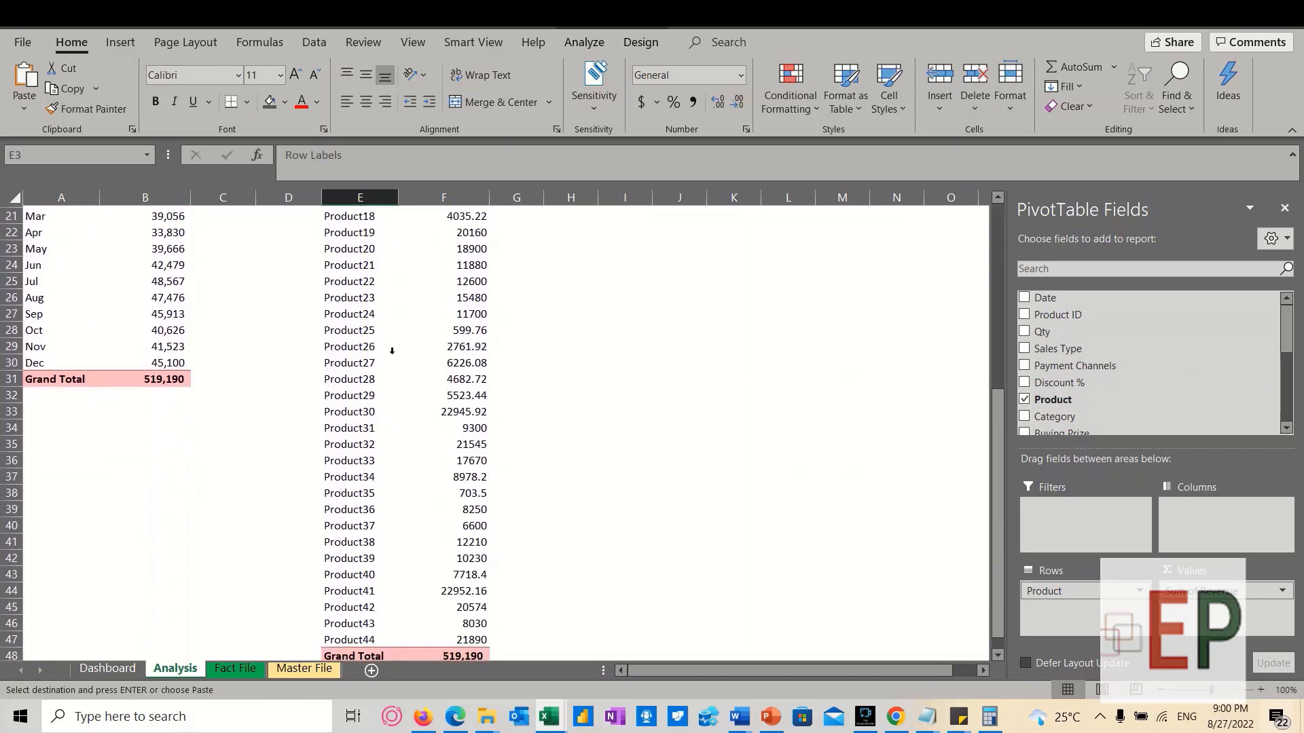
scroll(391, 351, "up", 2)
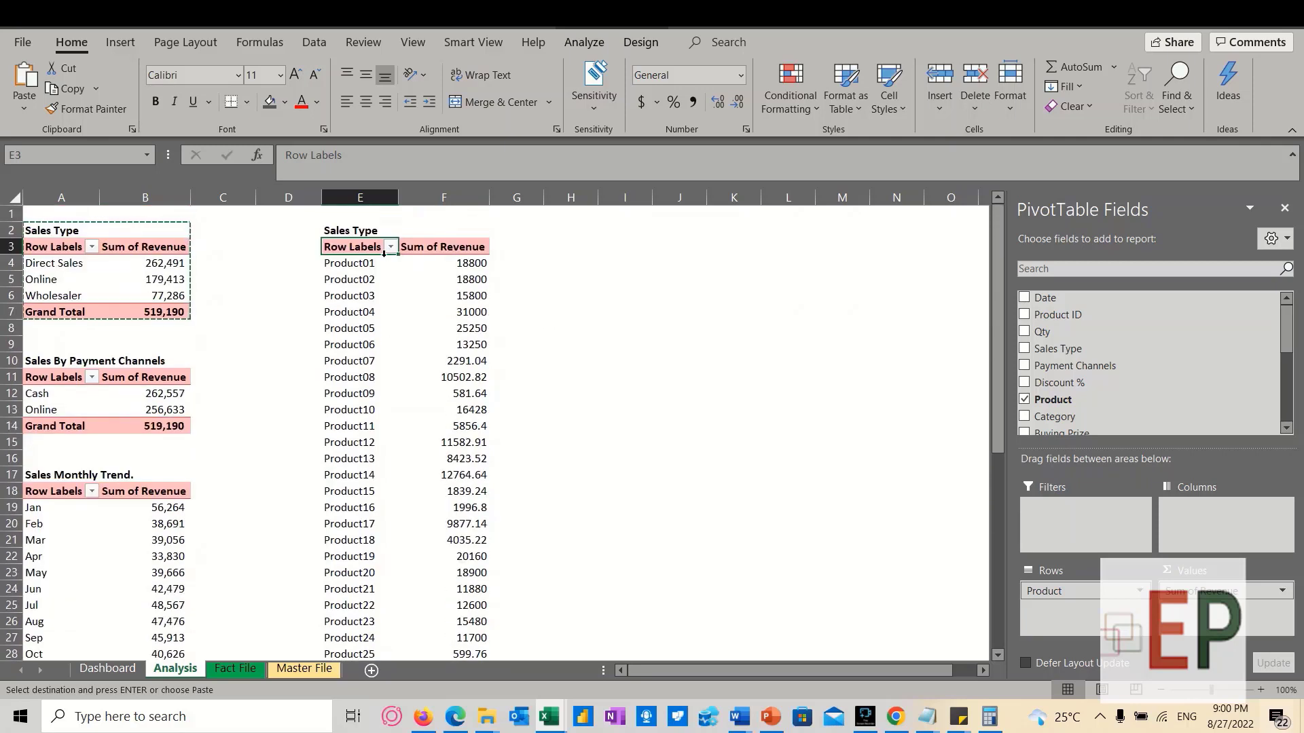
left_click(1024, 400)
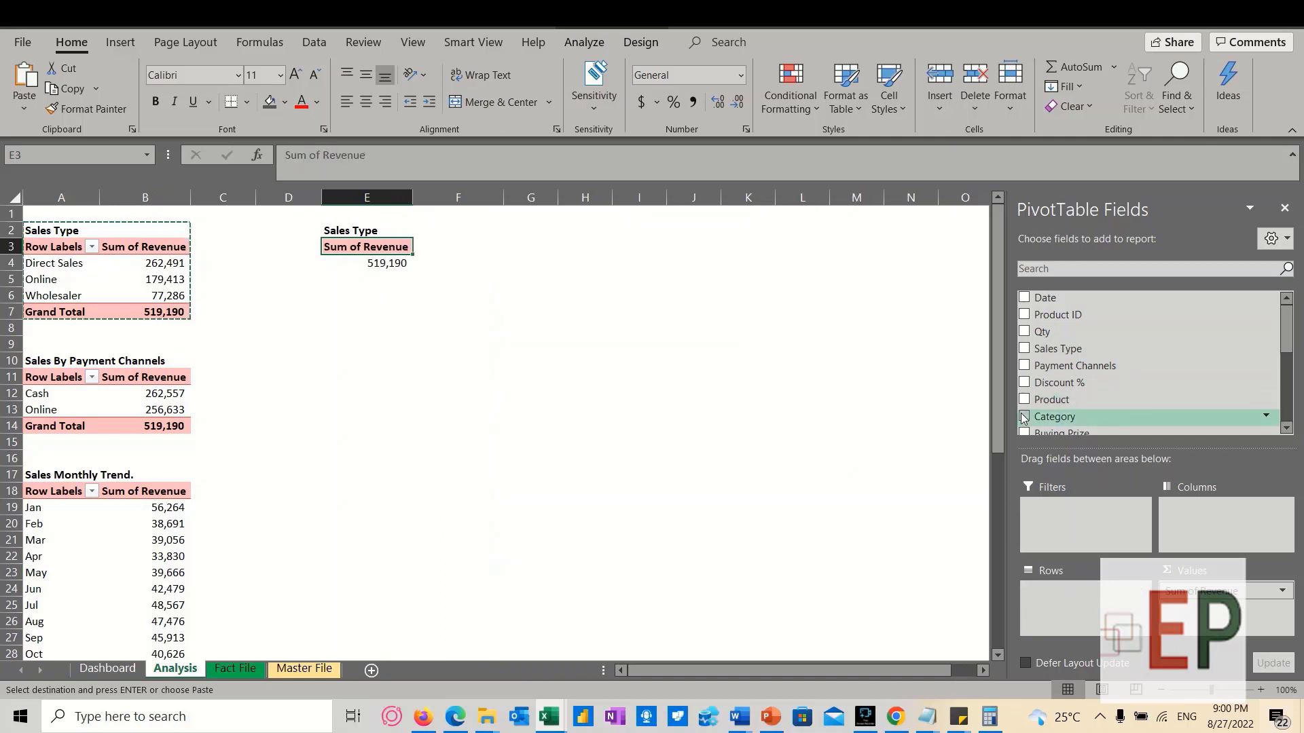
left_click(1024, 417)
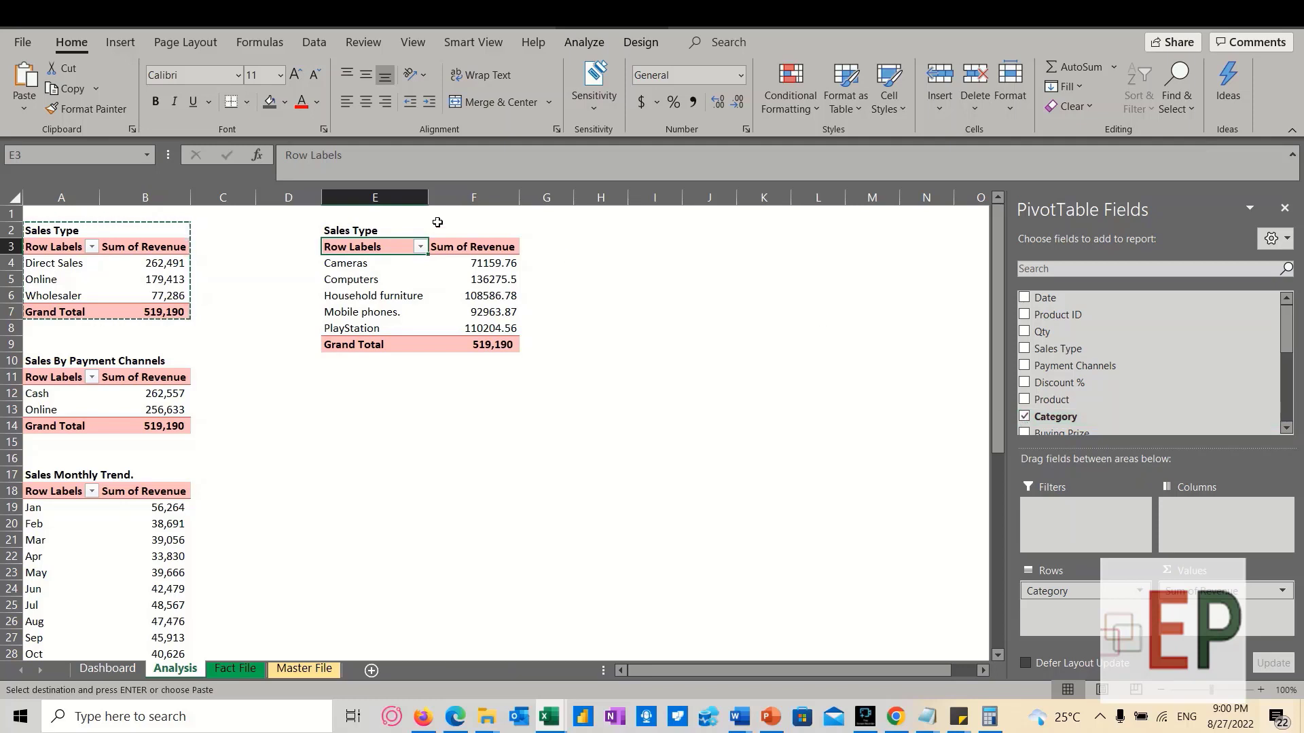
scroll(1065, 374, "down", 1)
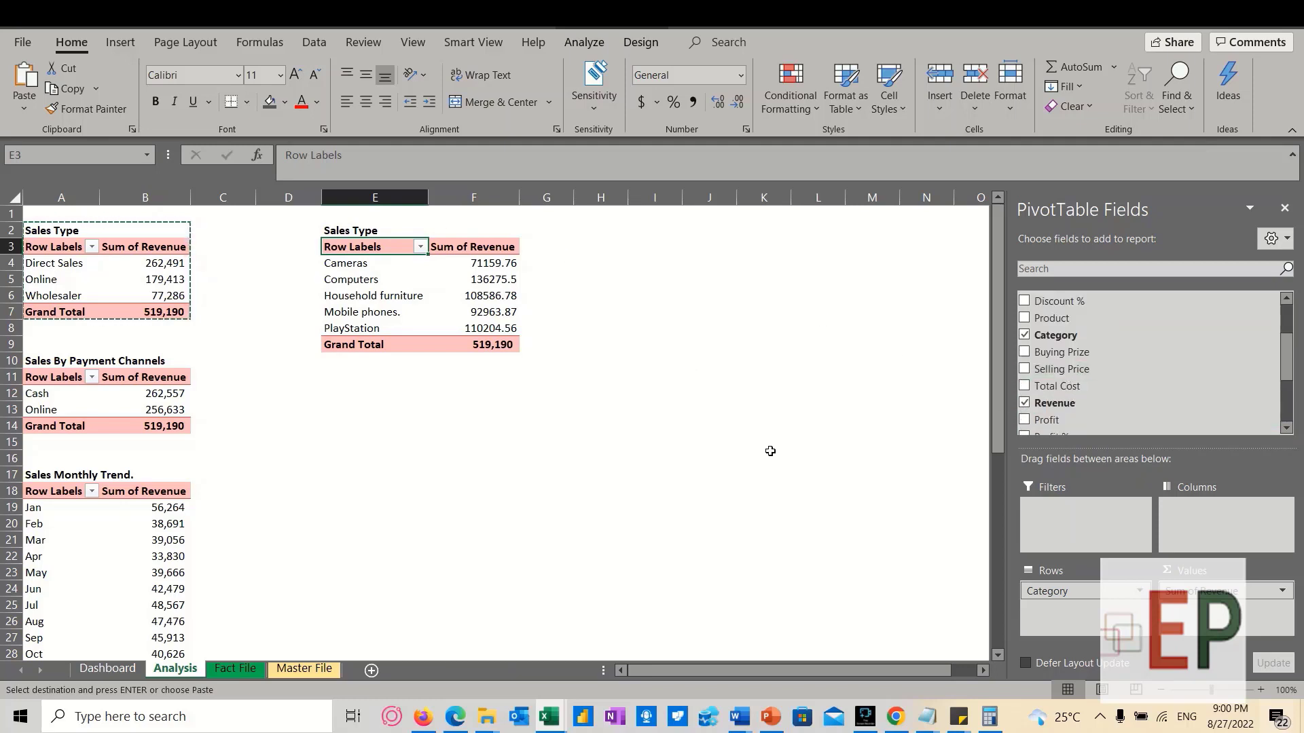
Copy the title and category pivot table in E2:F9 and paste them at E11
left_click_drag(342, 231, 472, 344)
key("ctrl+c")
left_click(348, 382)
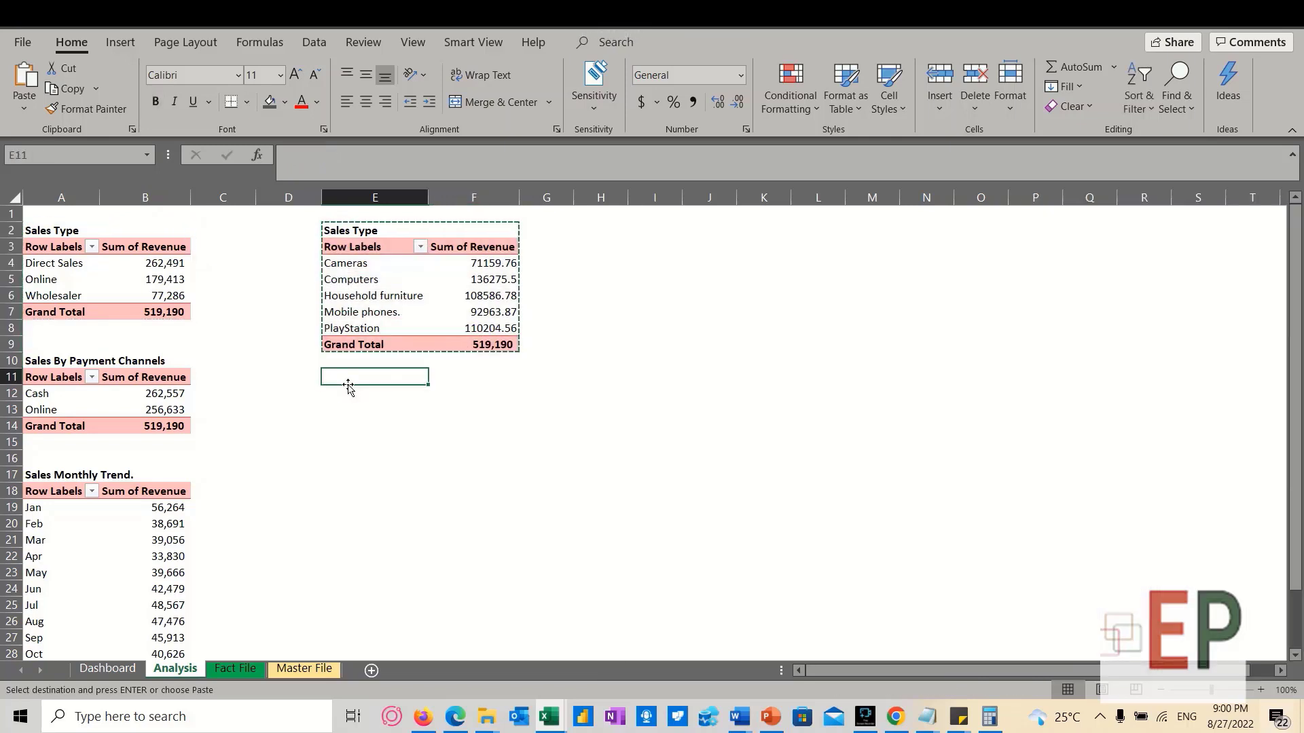
key("ctrl+v")
left_click(348, 383)
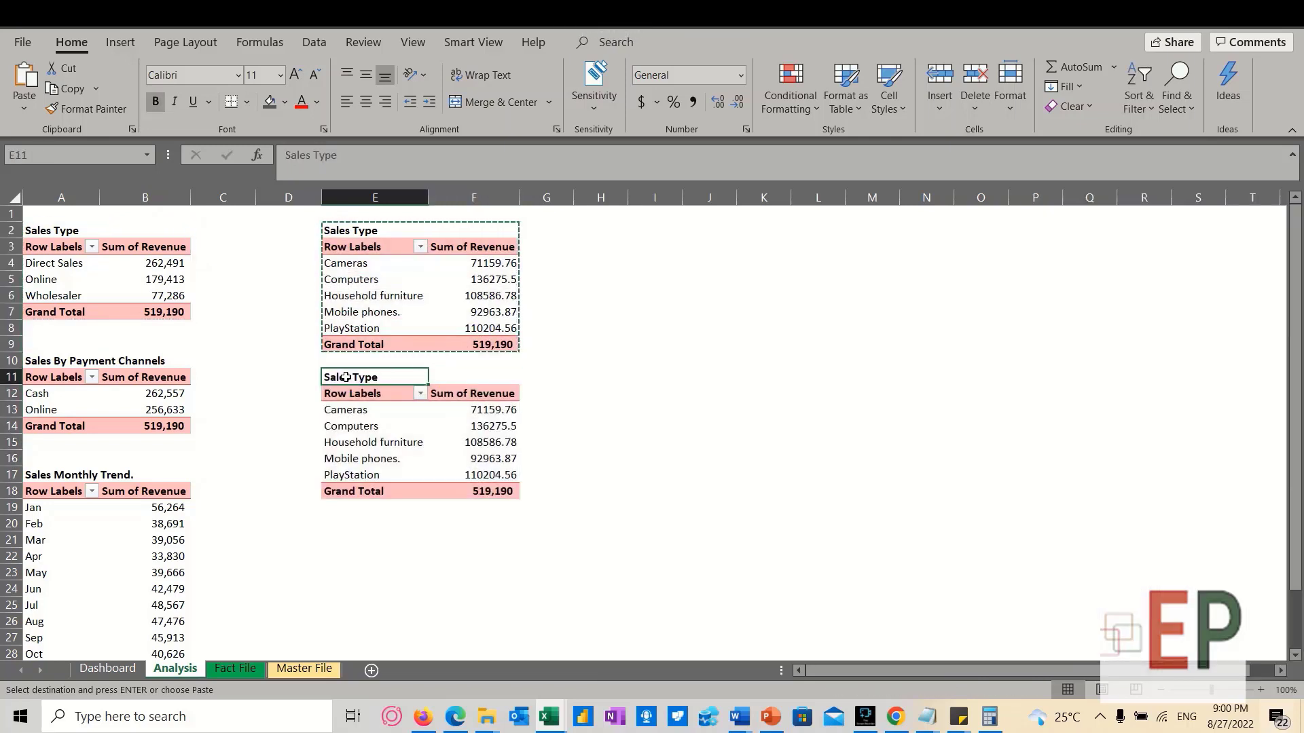
left_click(360, 426)
Change the title in E2 above the upper category pivot table to "Sales By Category"
left_click(366, 231)
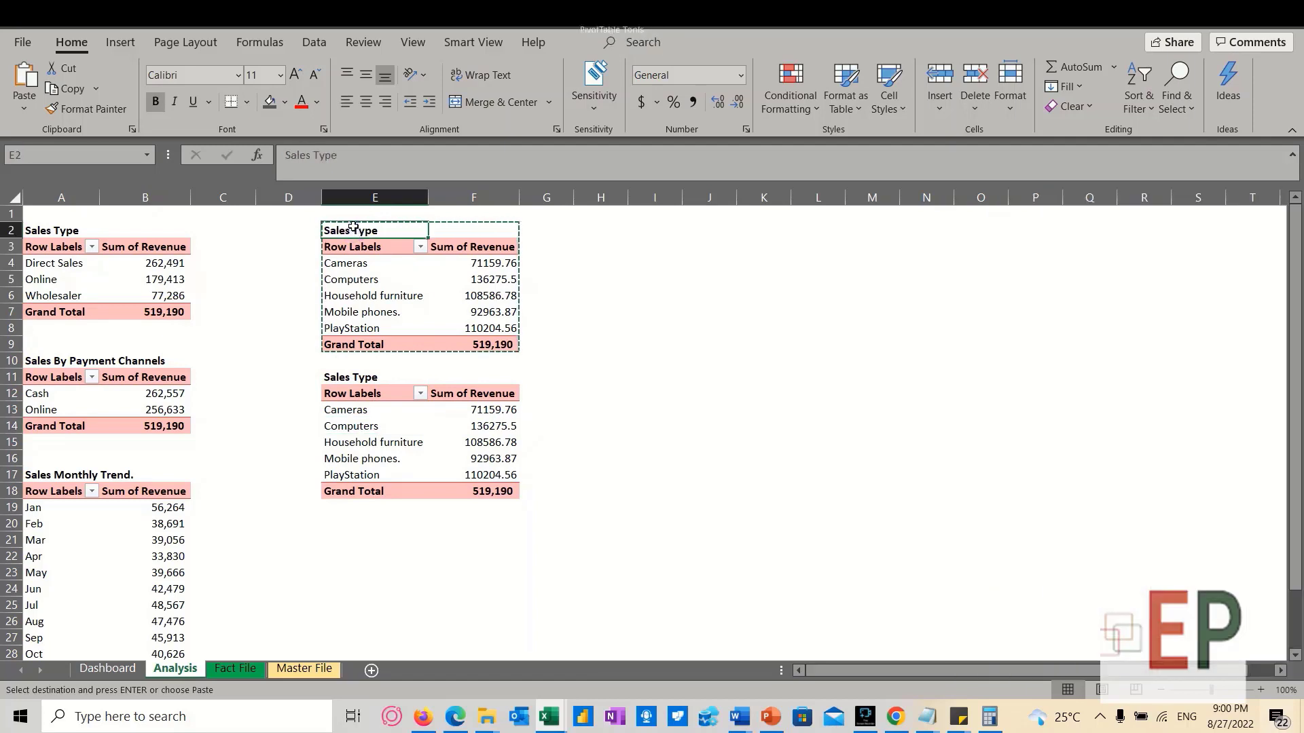
double_click(324, 155)
type("By Categ")
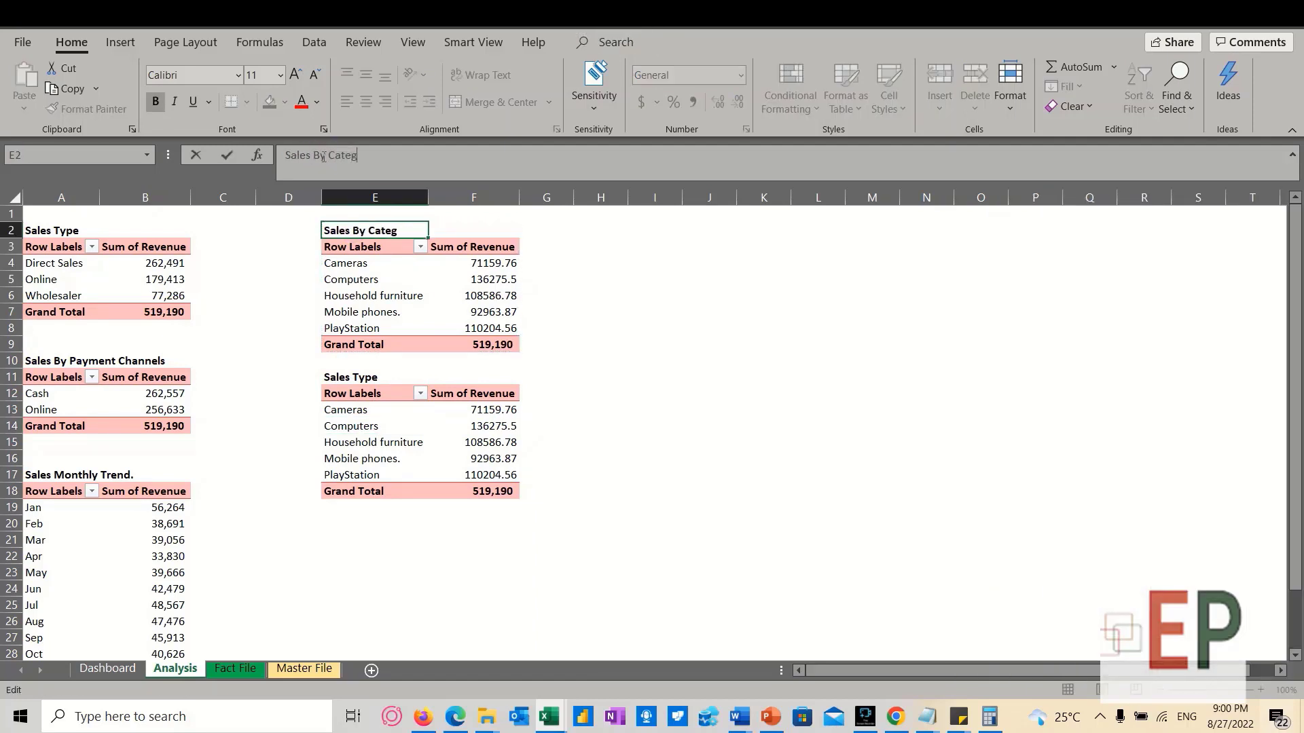
key("Return")
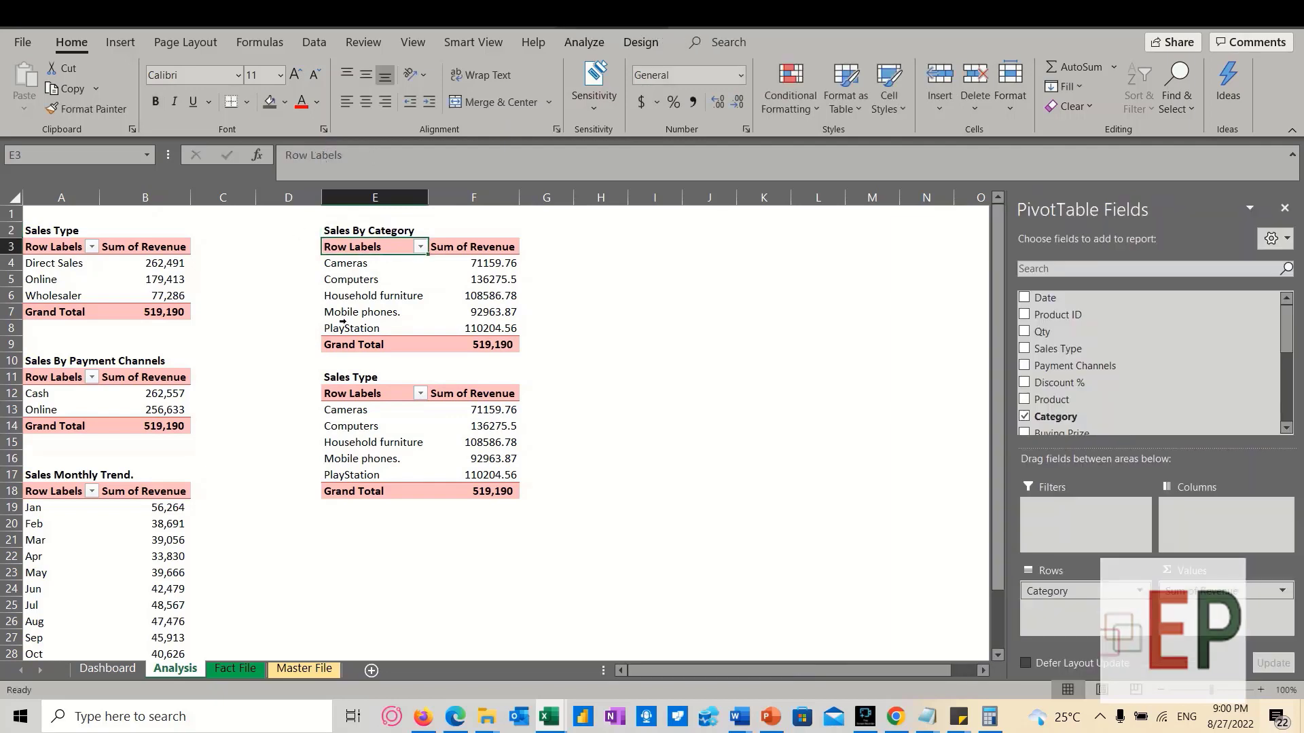
Examine the fields available for the copied pivot table under the Sales Type title in E11
left_click(347, 375)
left_click(326, 475)
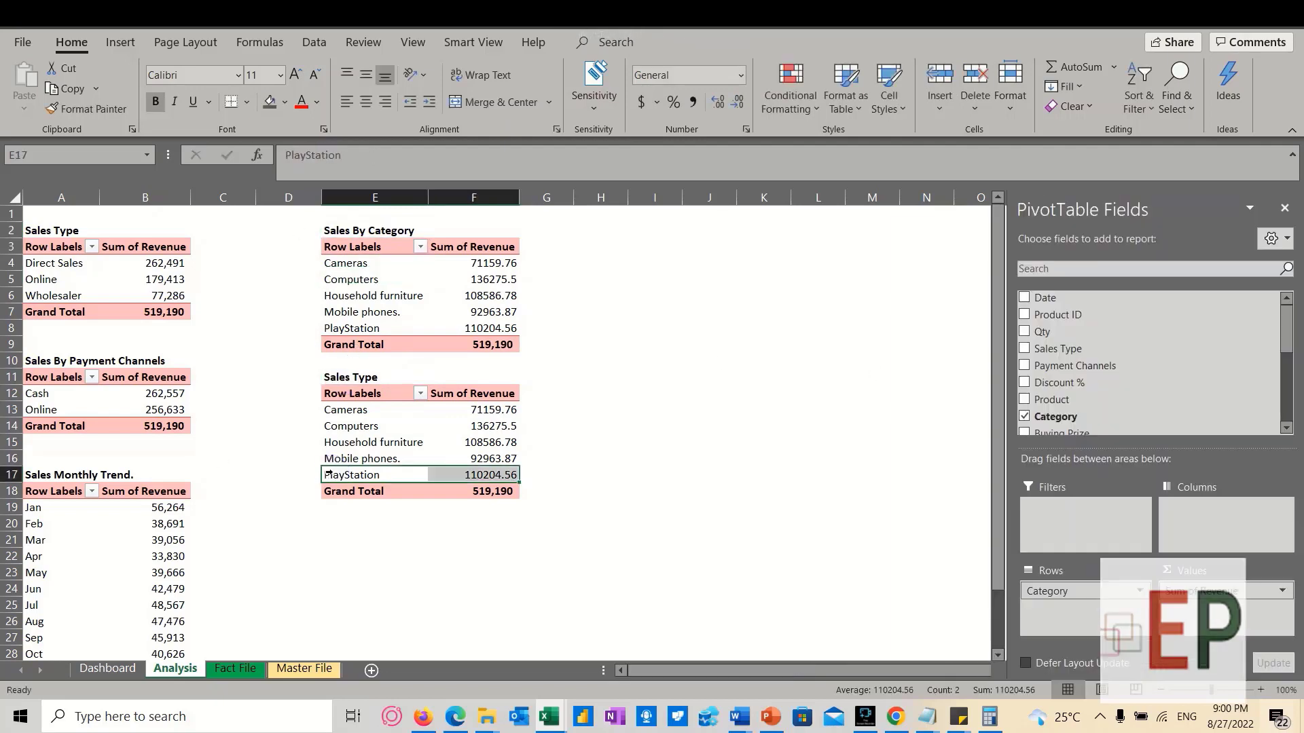
scroll(1044, 371, "down", 1)
scroll(1046, 372, "down", 2)
scroll(1049, 343, "up", 1)
scroll(1049, 342, "up", 3)
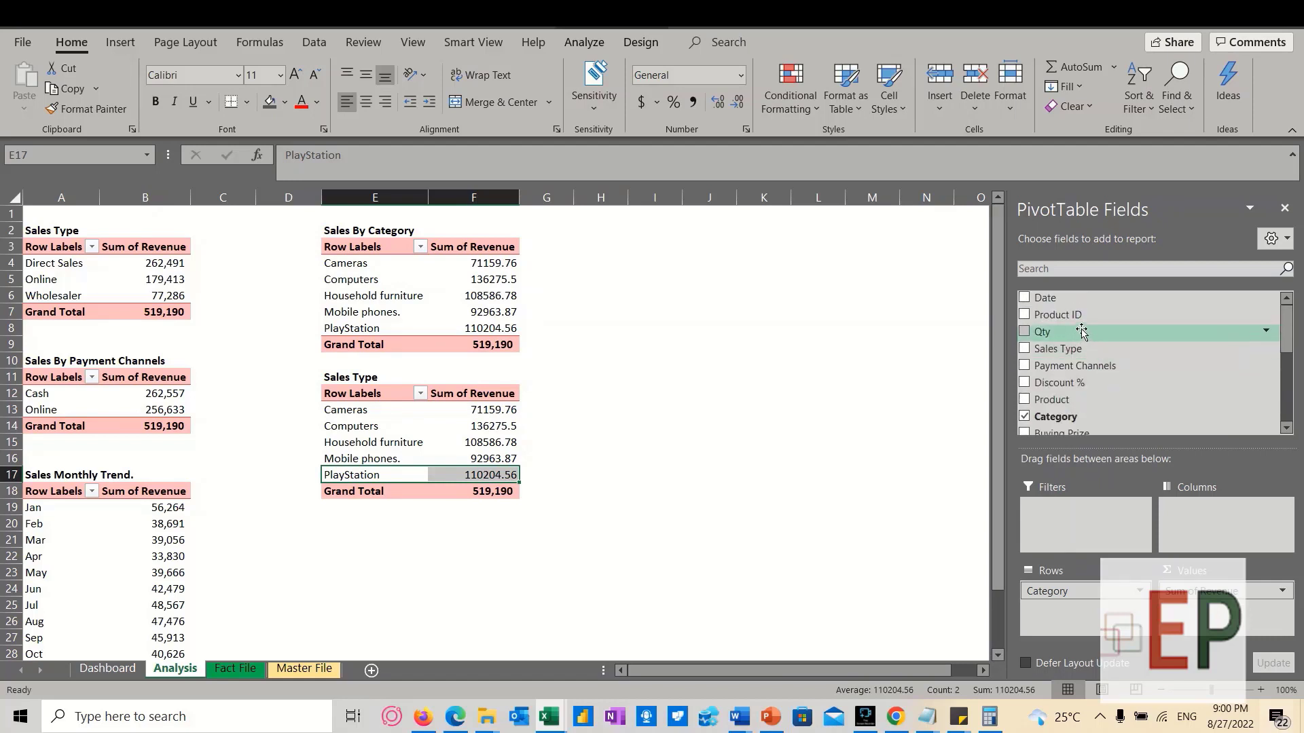
scroll(1069, 333, "down", 2)
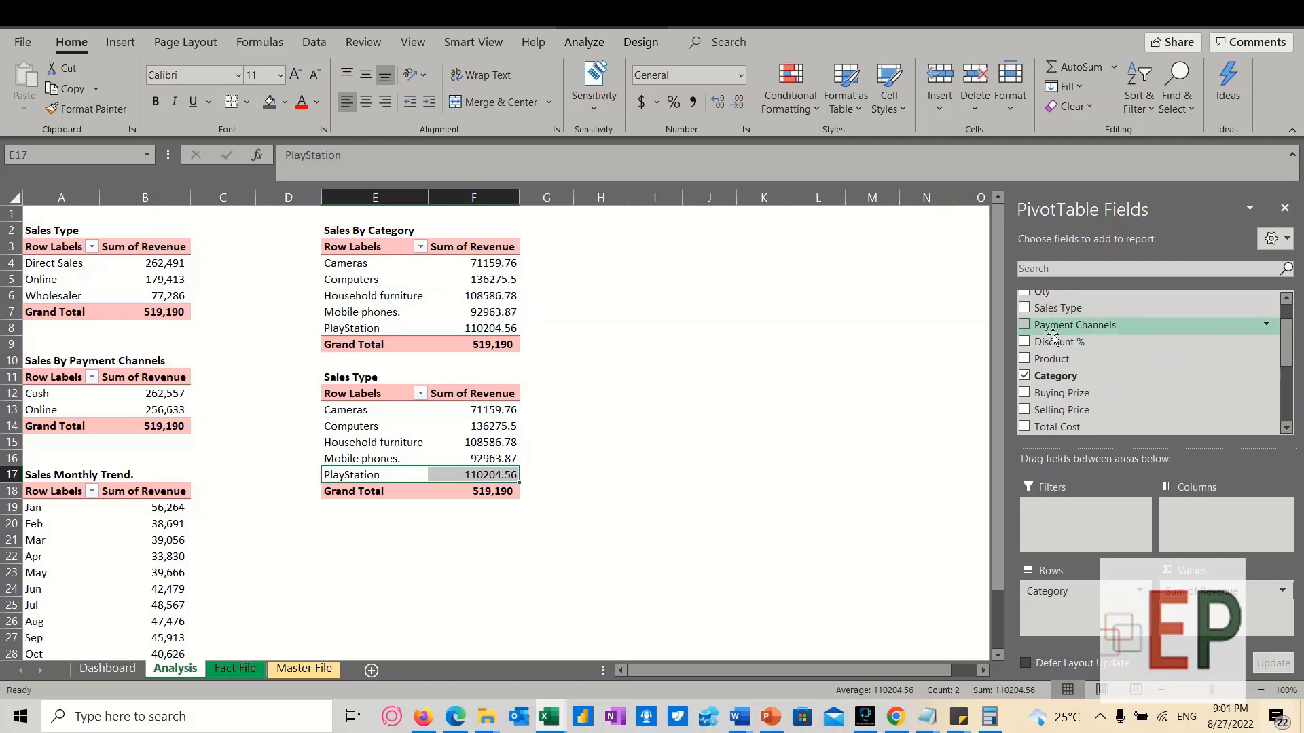
scroll(1051, 350, "down", 2)
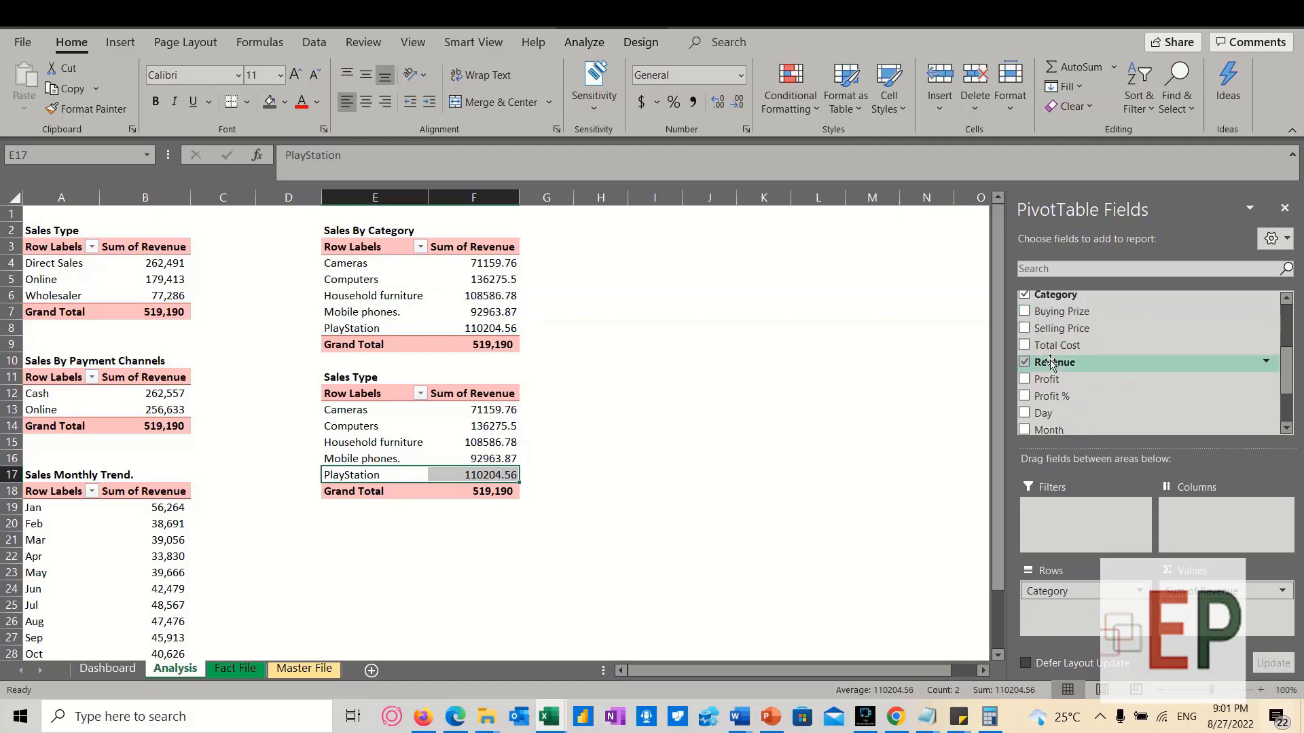
scroll(1051, 345, "down", 1)
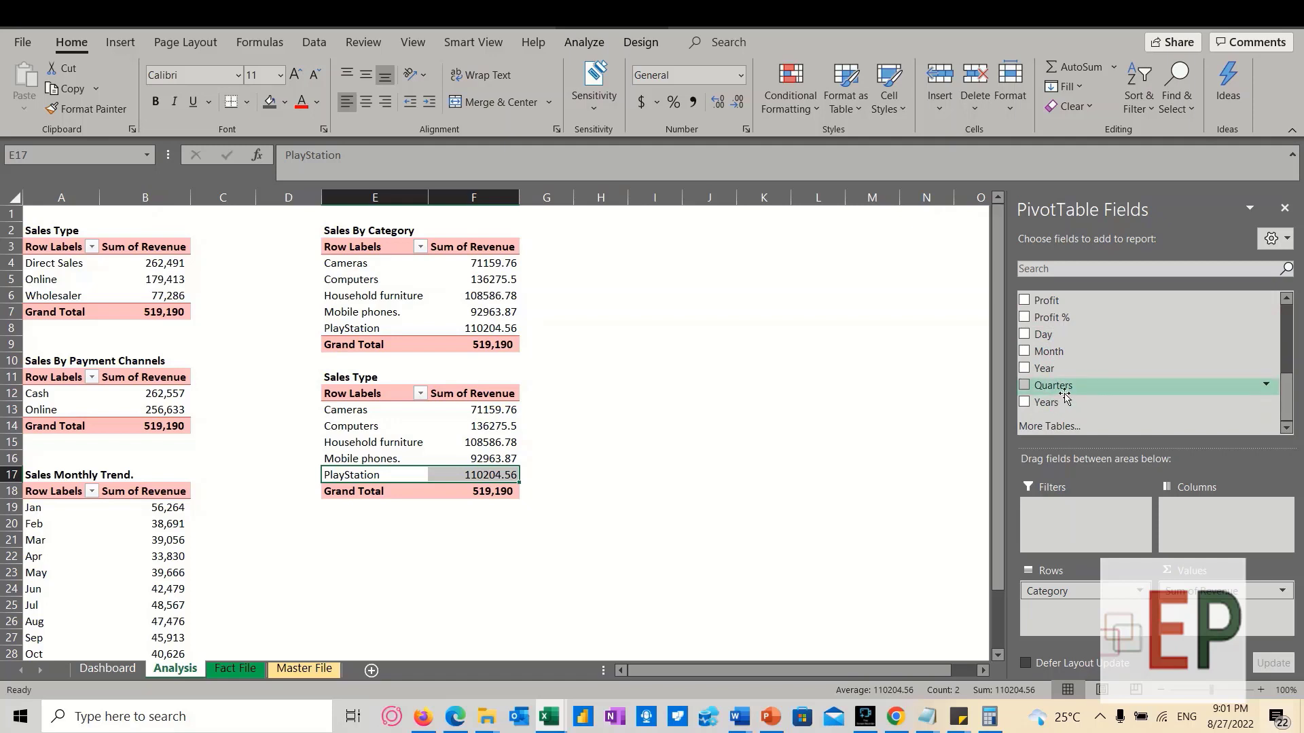
scroll(1062, 390, "up", 5)
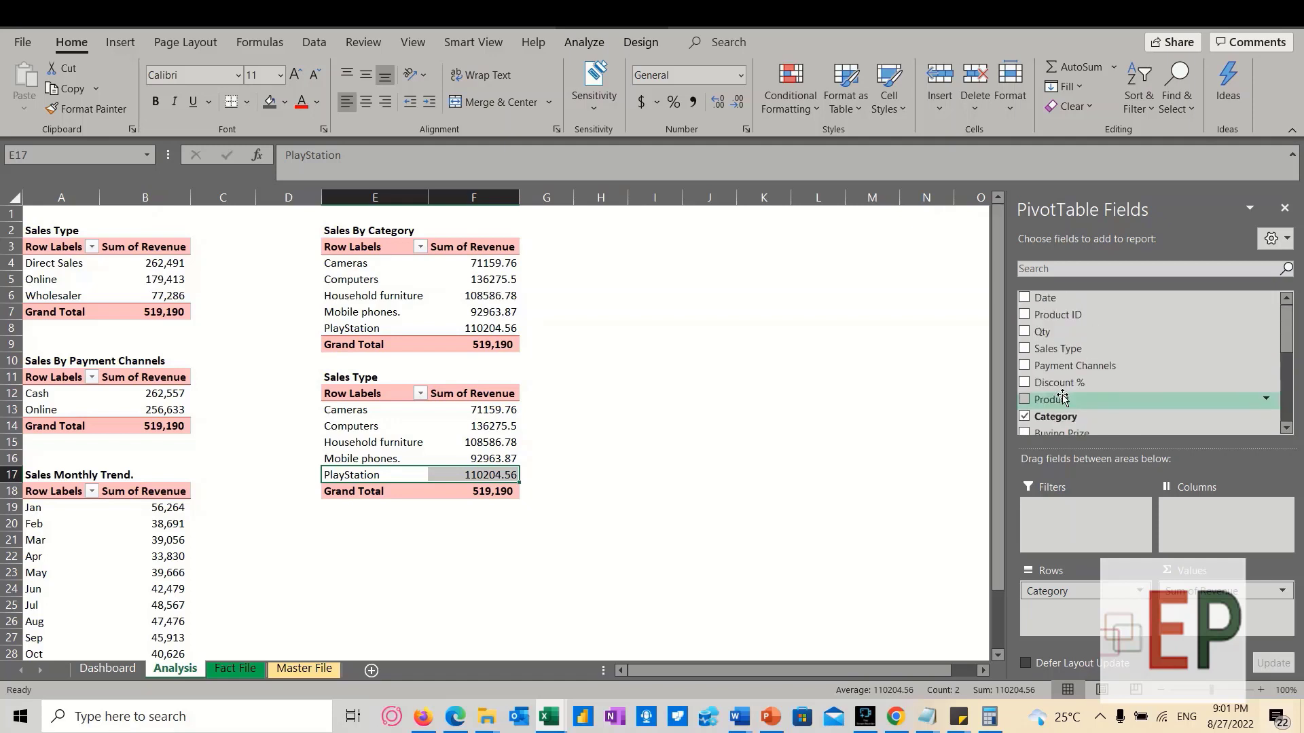
Add Profit to the values of the Sales Monthly Trend pivot table
left_click(75, 546)
scroll(1055, 372, "down", 3)
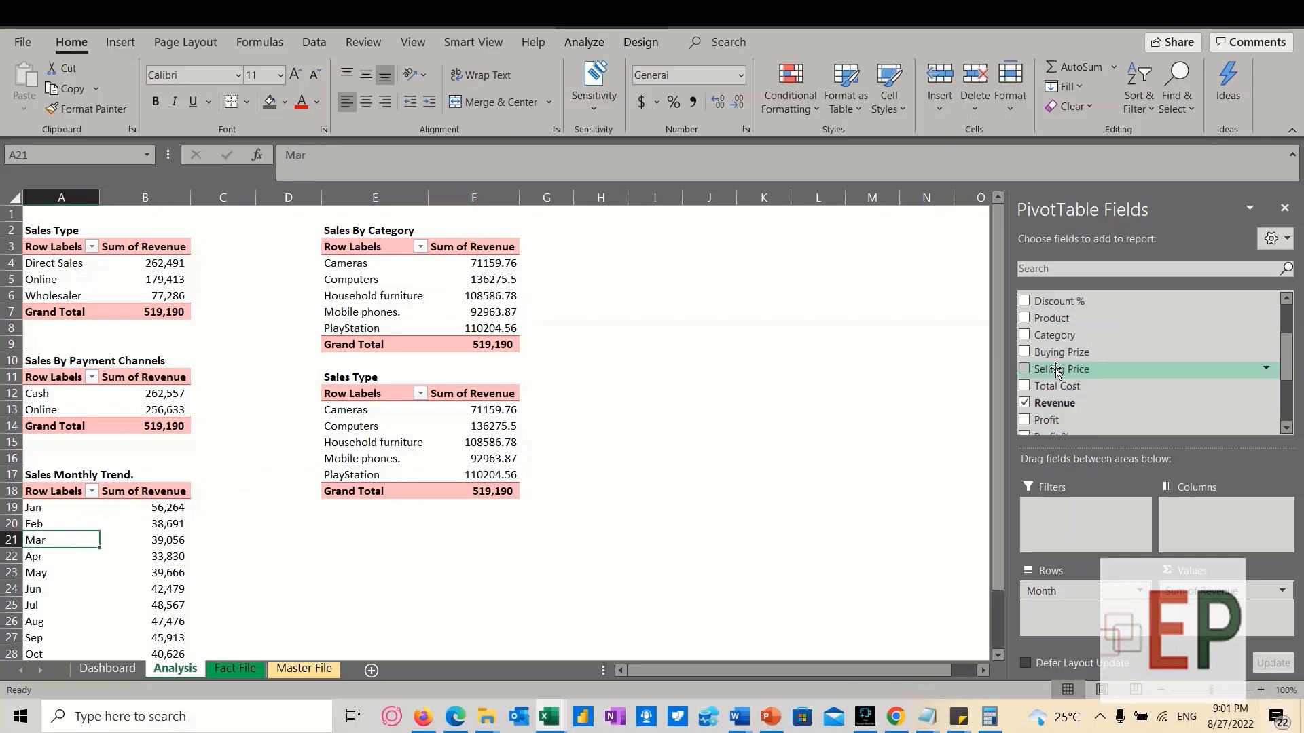
scroll(1052, 377, "down", 1)
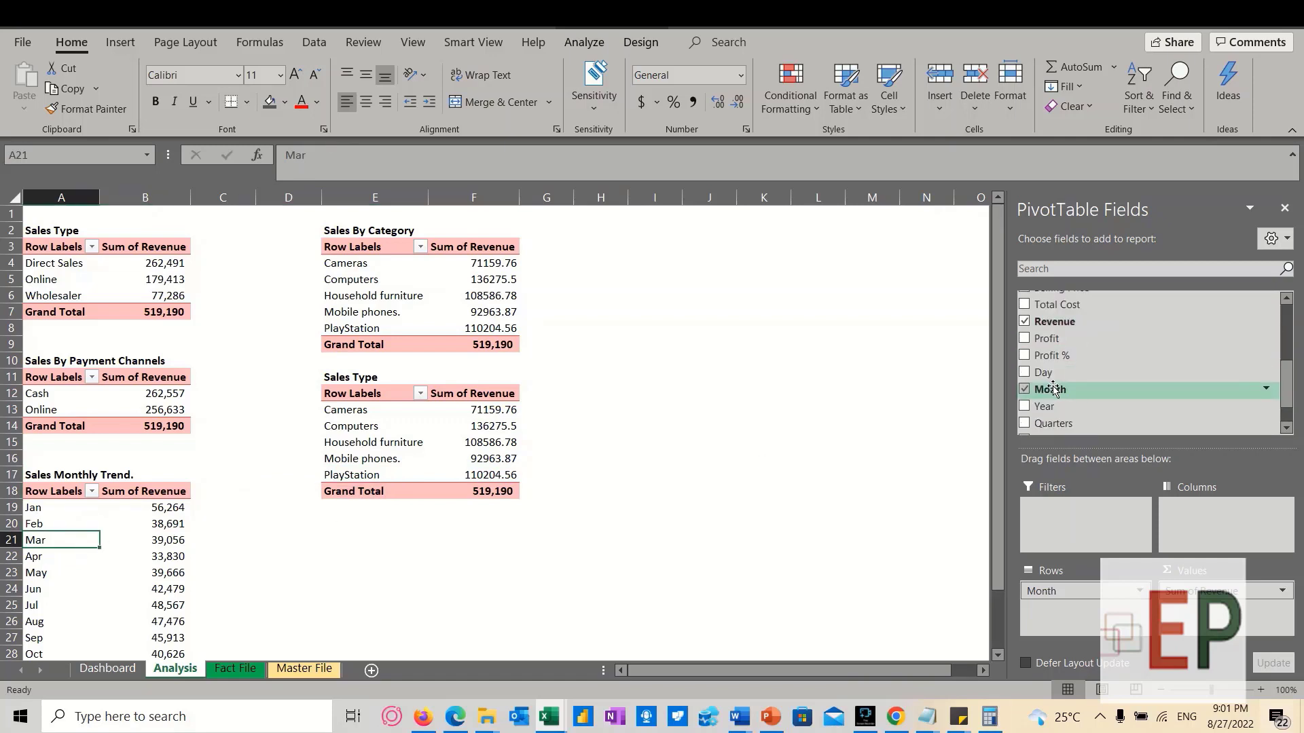
left_click(1025, 339)
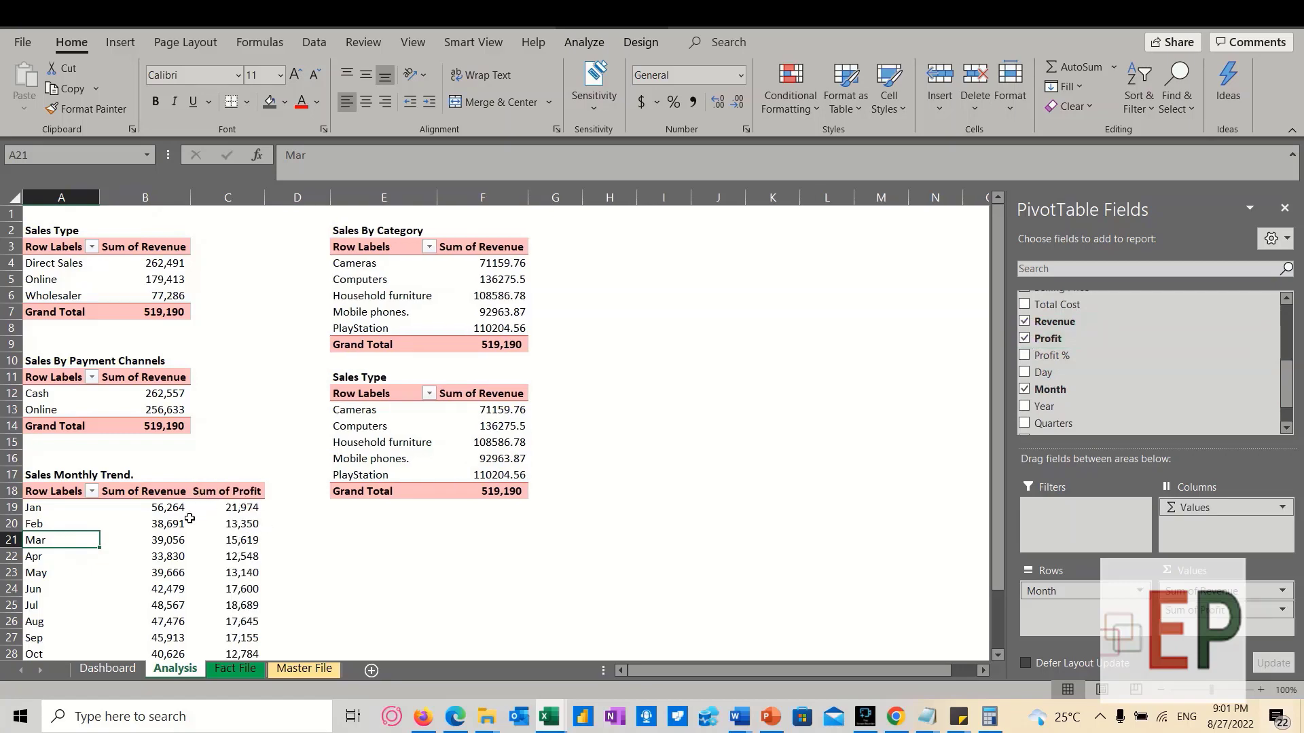
scroll(163, 523, "down", 3)
scroll(163, 506, "up", 3)
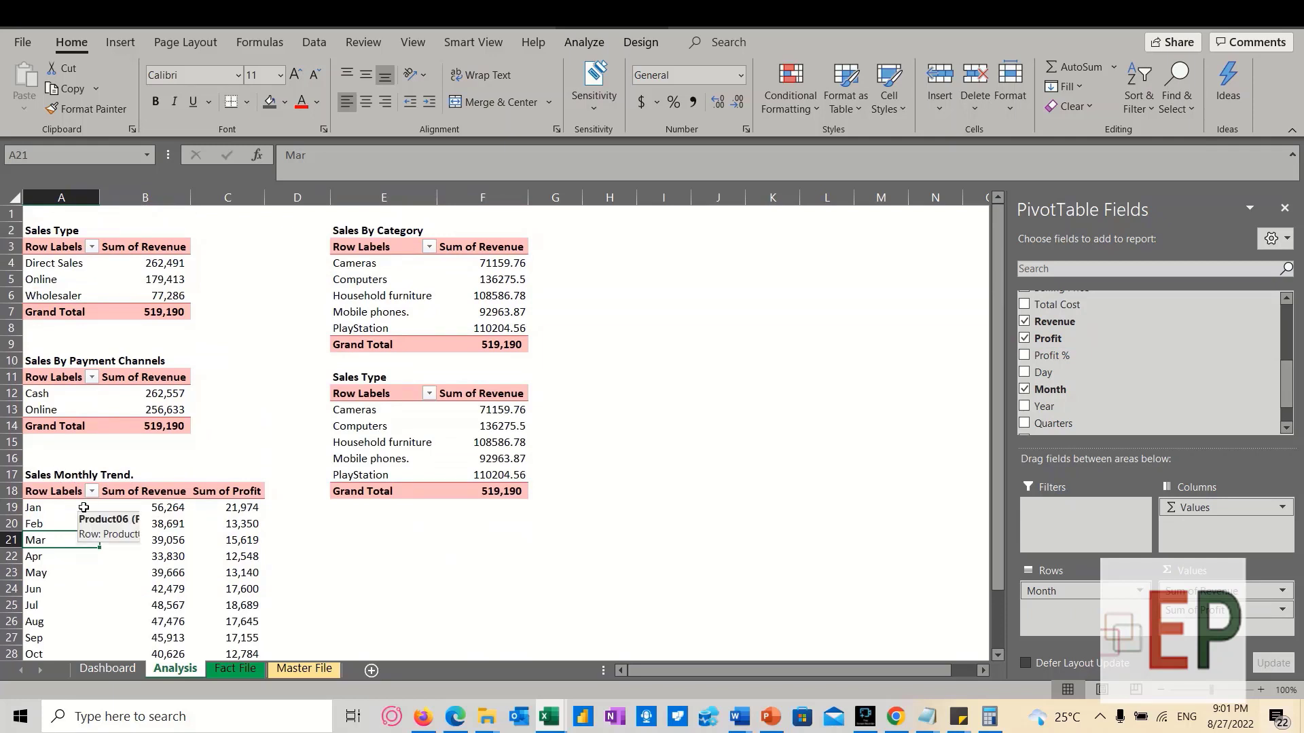
mouse_move(208, 530)
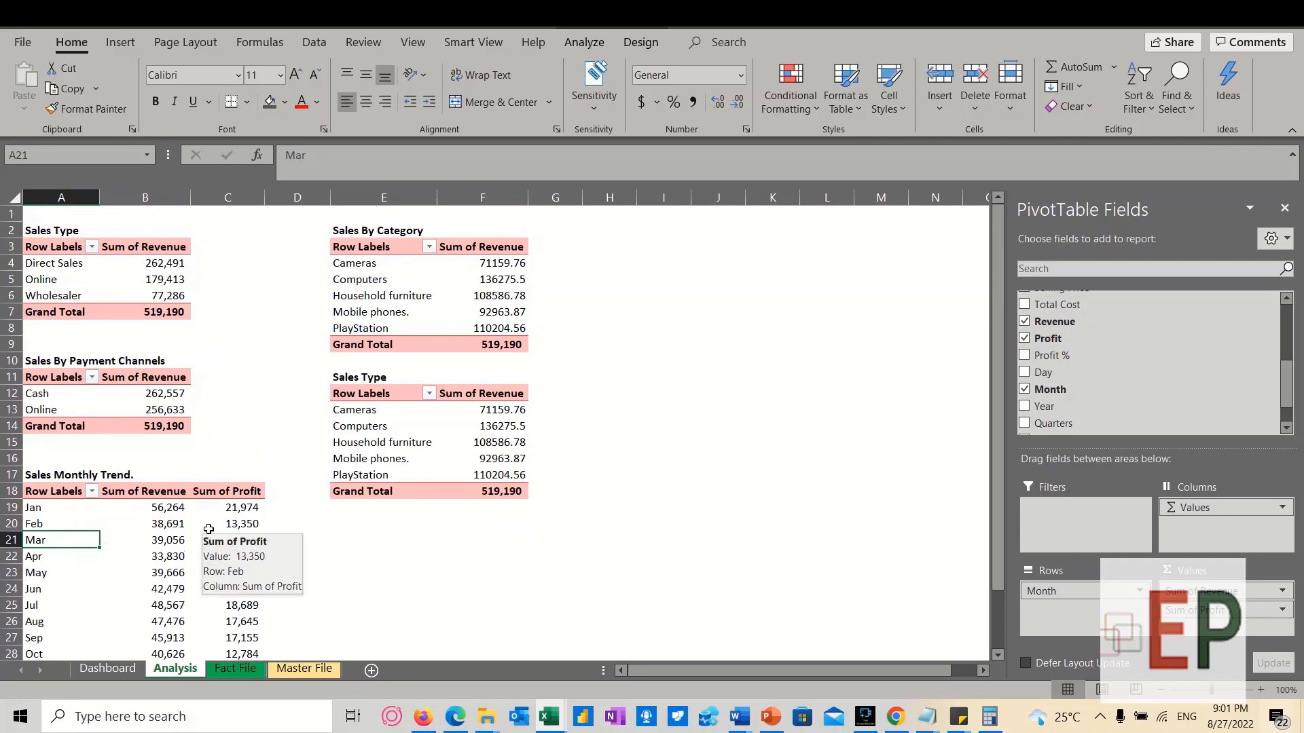
Try Profit % in place of Profit in the values of the Sales Monthly Trend pivot table
left_click(1024, 354)
left_click(1023, 338)
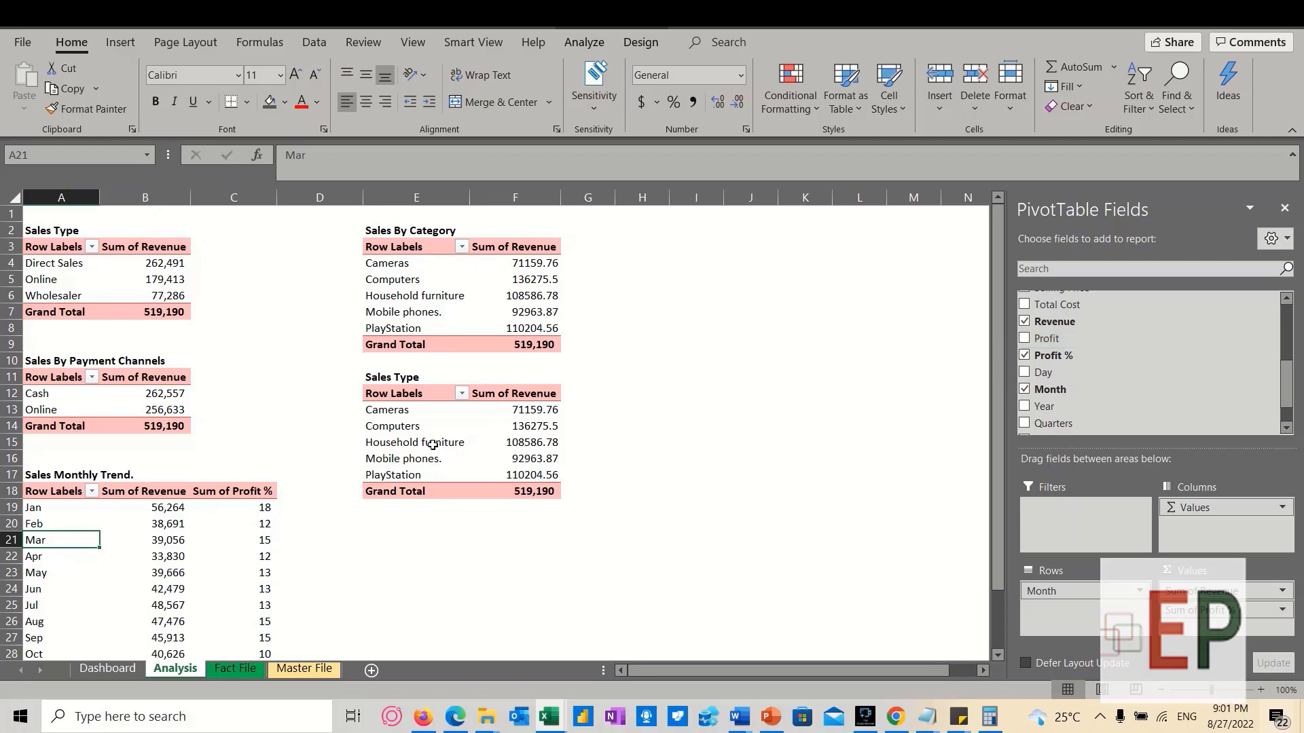
scroll(182, 523, "down", 2)
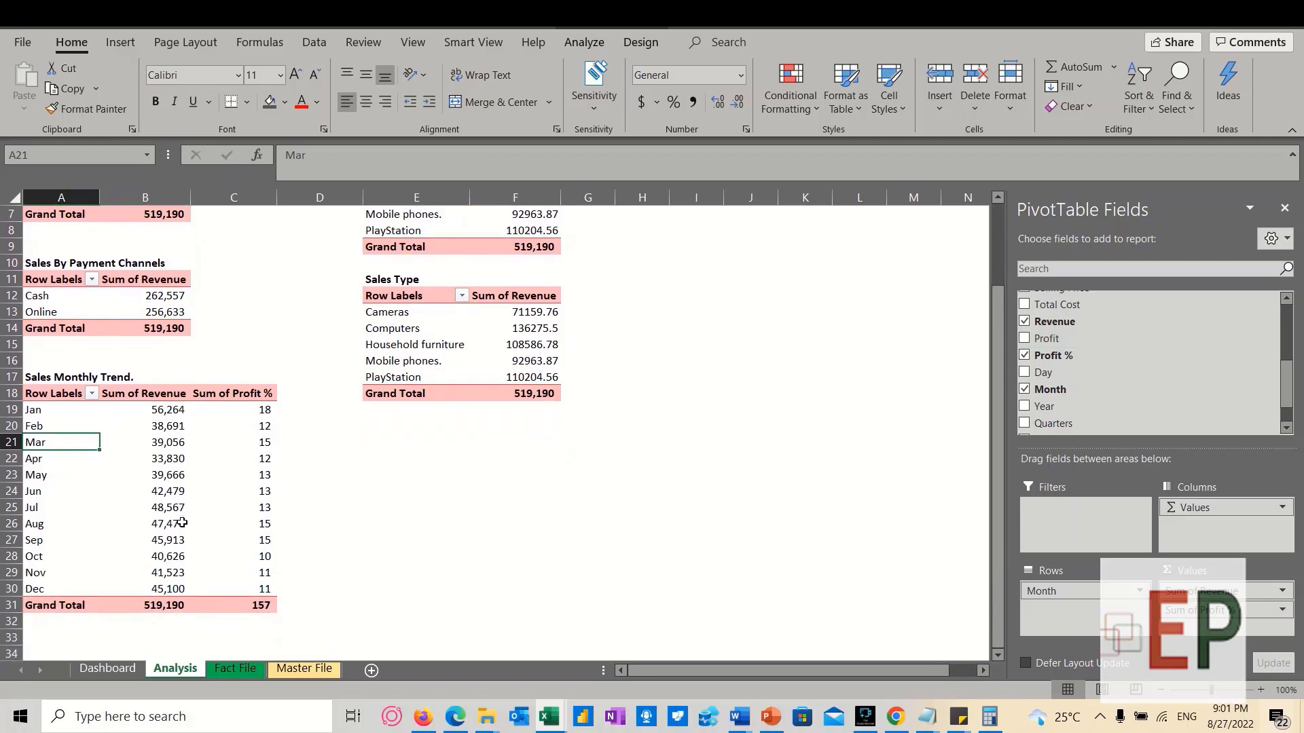
mouse_move(182, 523)
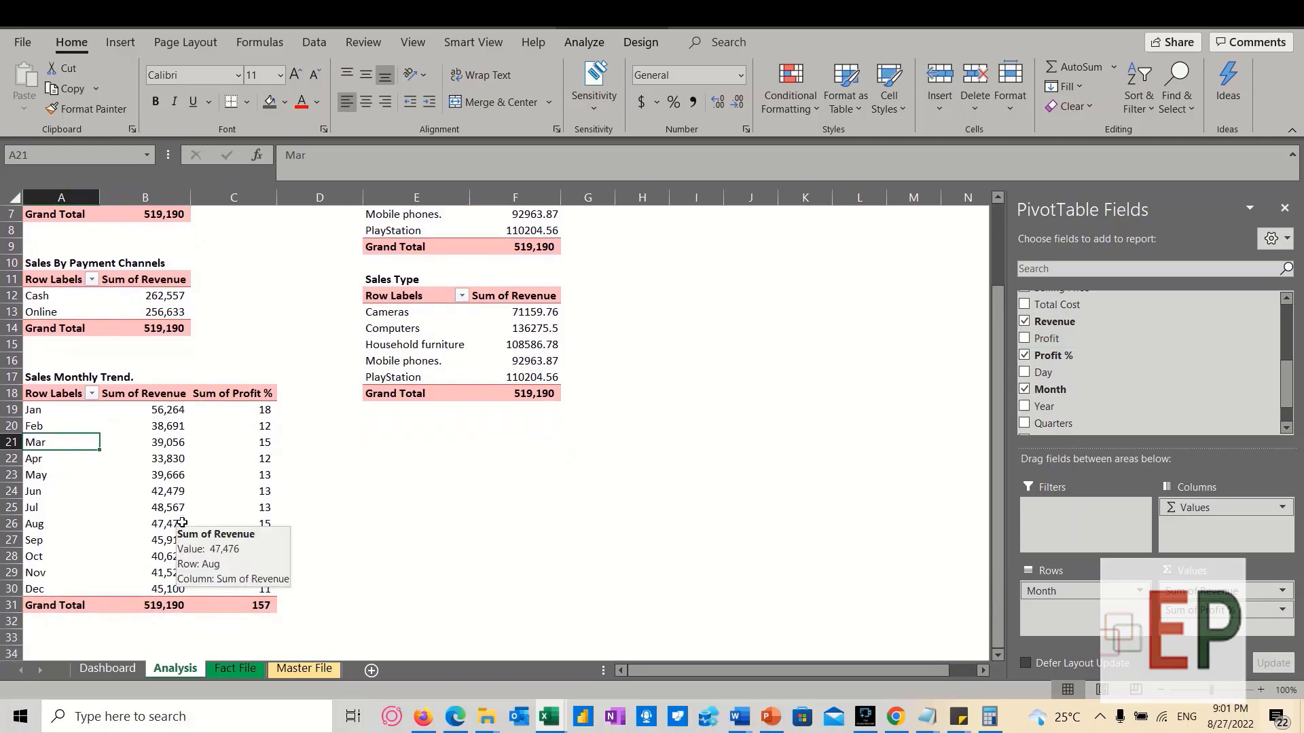
Put Profit back in the monthly pivot table's values and remove Profit %
left_click(1024, 339)
left_click(1024, 355)
left_click(1025, 355)
left_click(1024, 355)
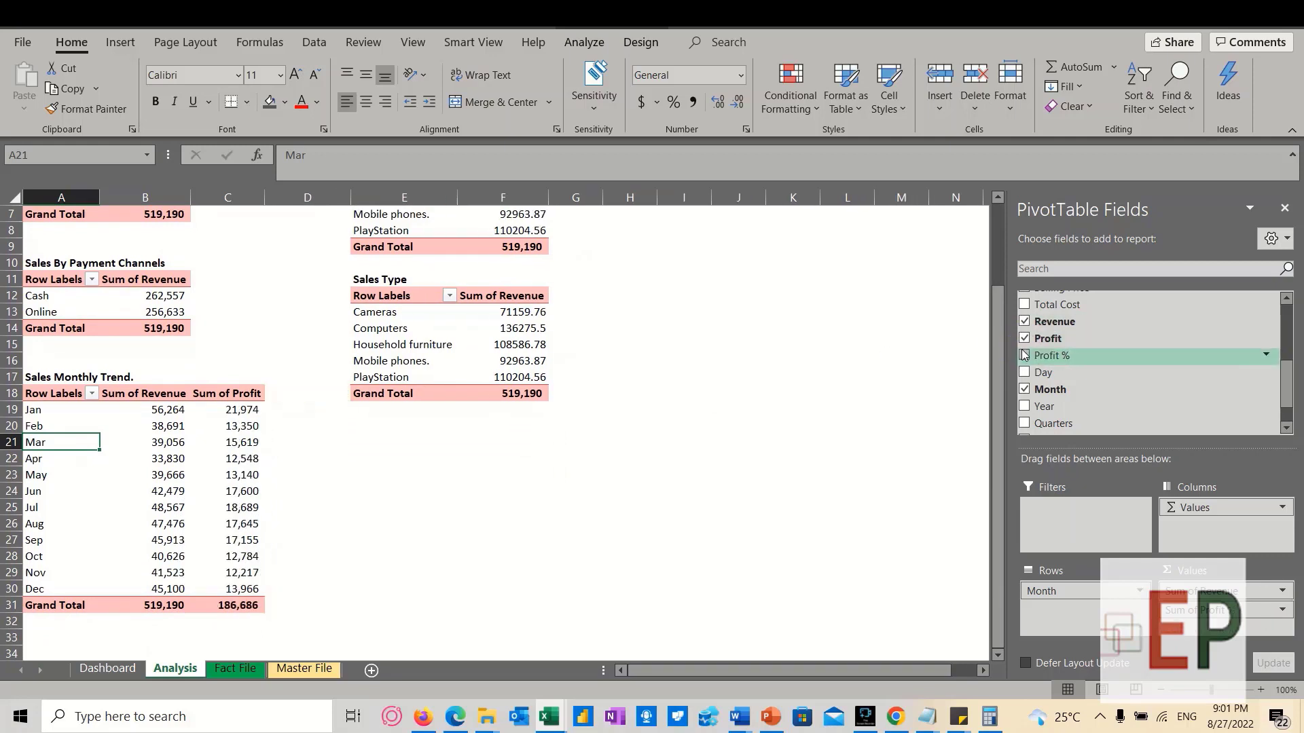
Insert a blank column at column D, between the monthly and category pivot tables
left_click(302, 197)
right_click(306, 197)
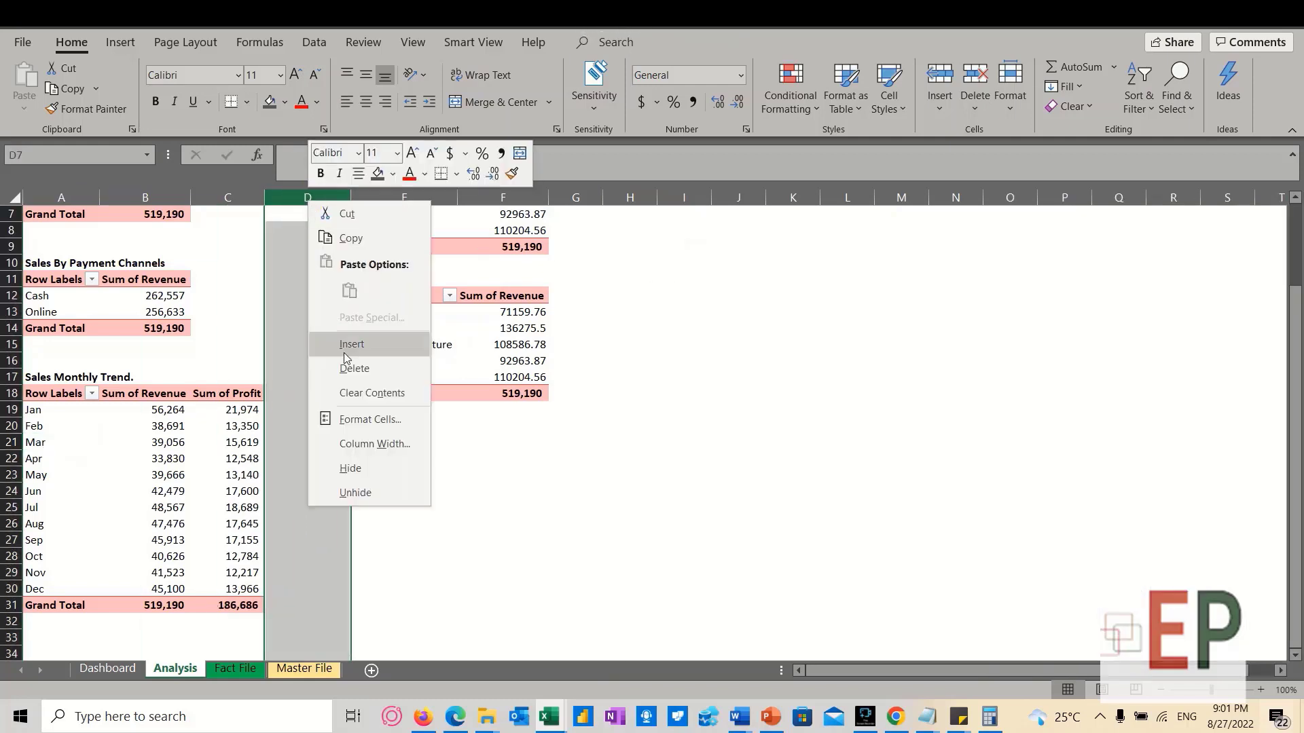
left_click(369, 346)
left_click(501, 321)
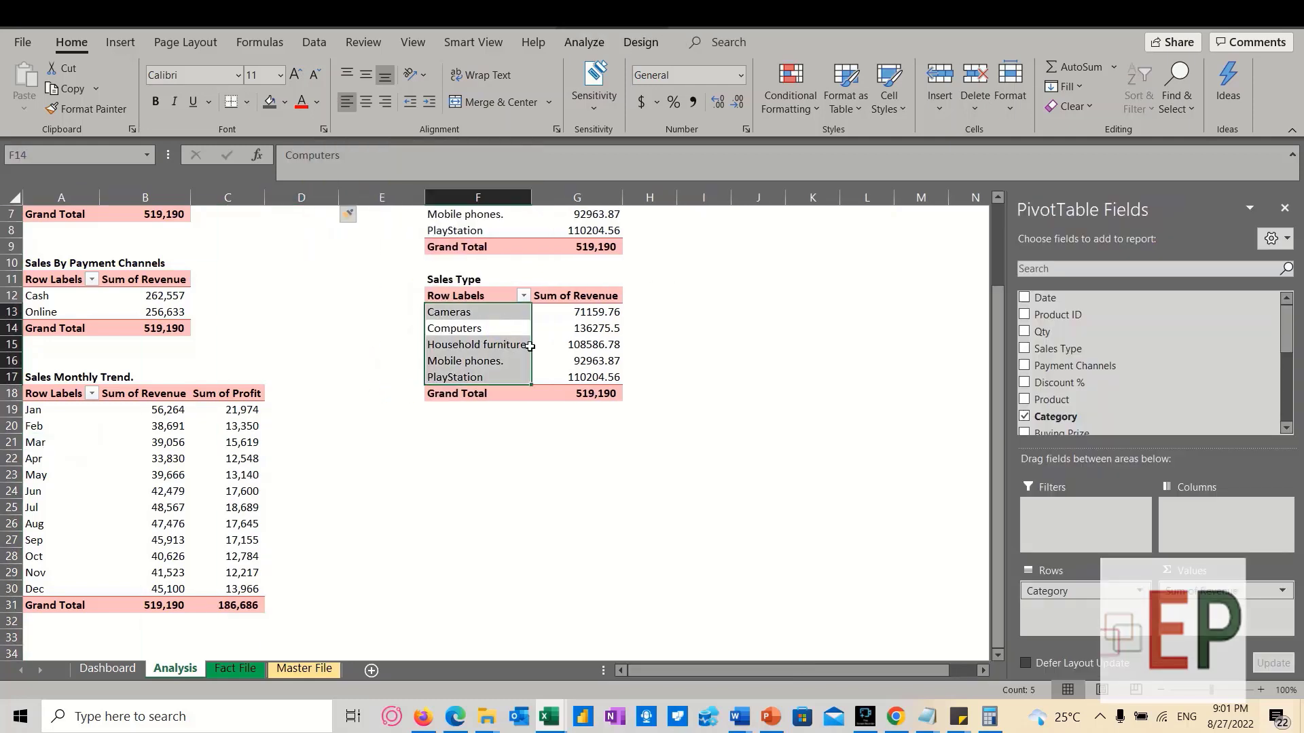
Add Profit % to the values of the Sales Monthly Trend pivot table alongside Revenue and Profit
left_click(196, 467)
left_click(216, 442)
scroll(1025, 367, "down", 2)
scroll(1026, 410, "down", 2)
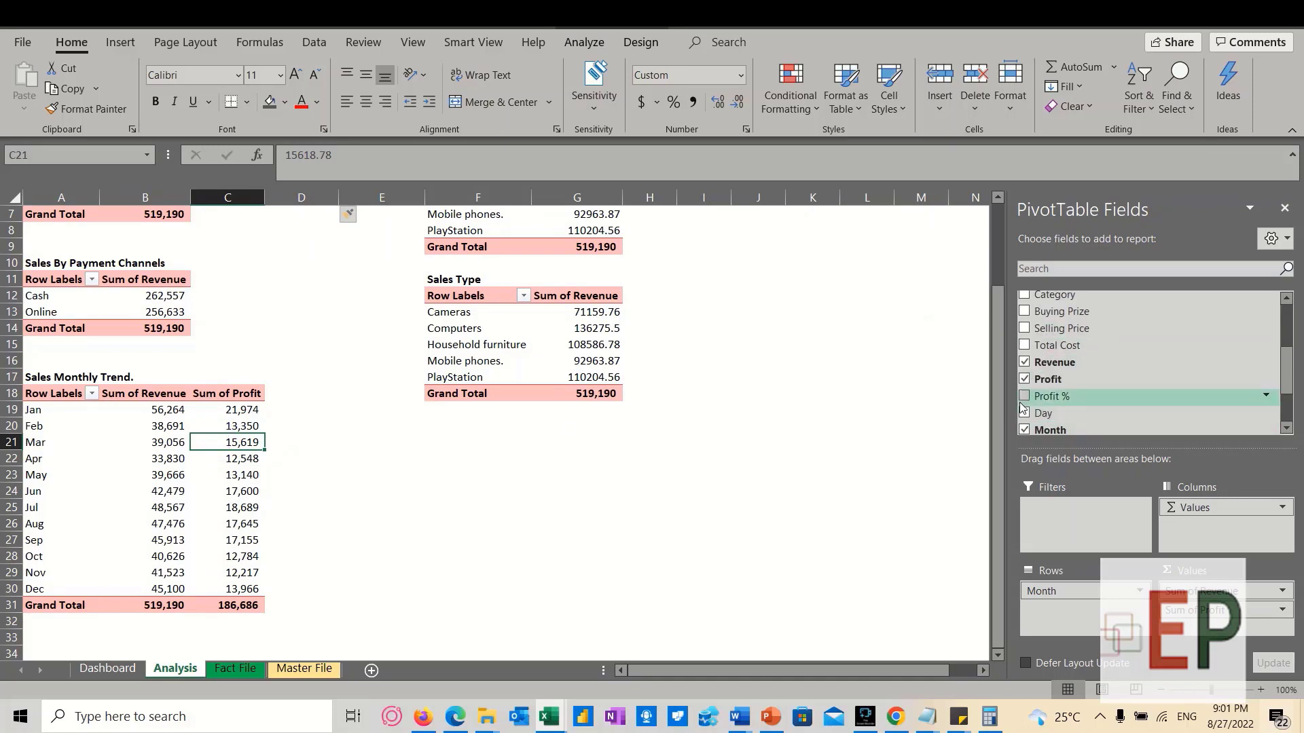
left_click(1024, 395)
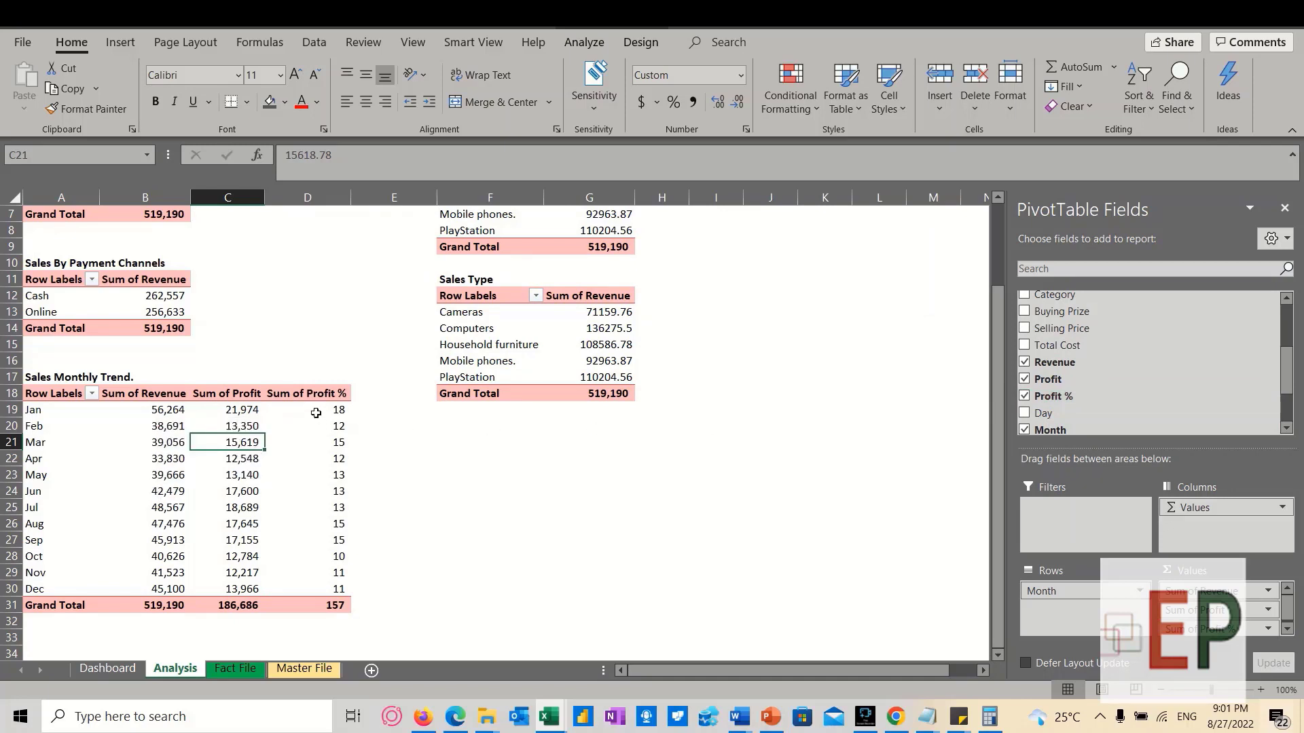
mouse_move(316, 413)
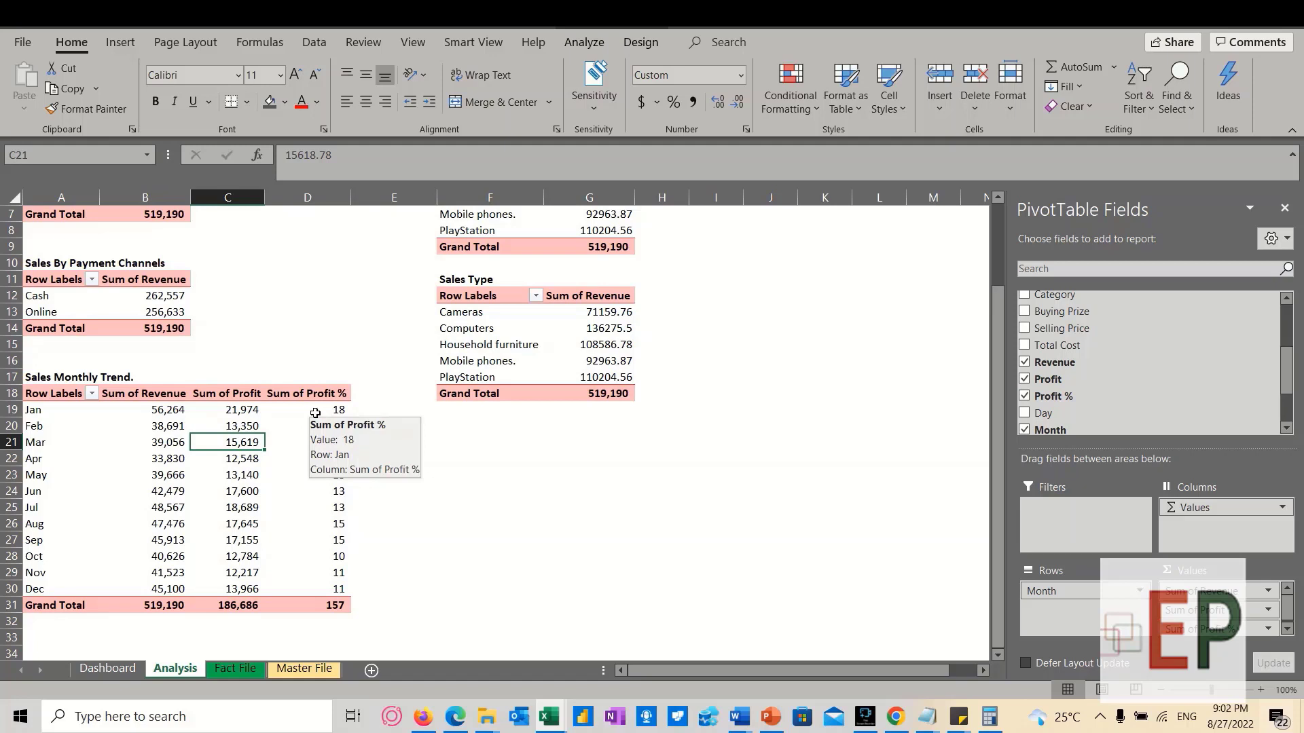
mouse_move(298, 471)
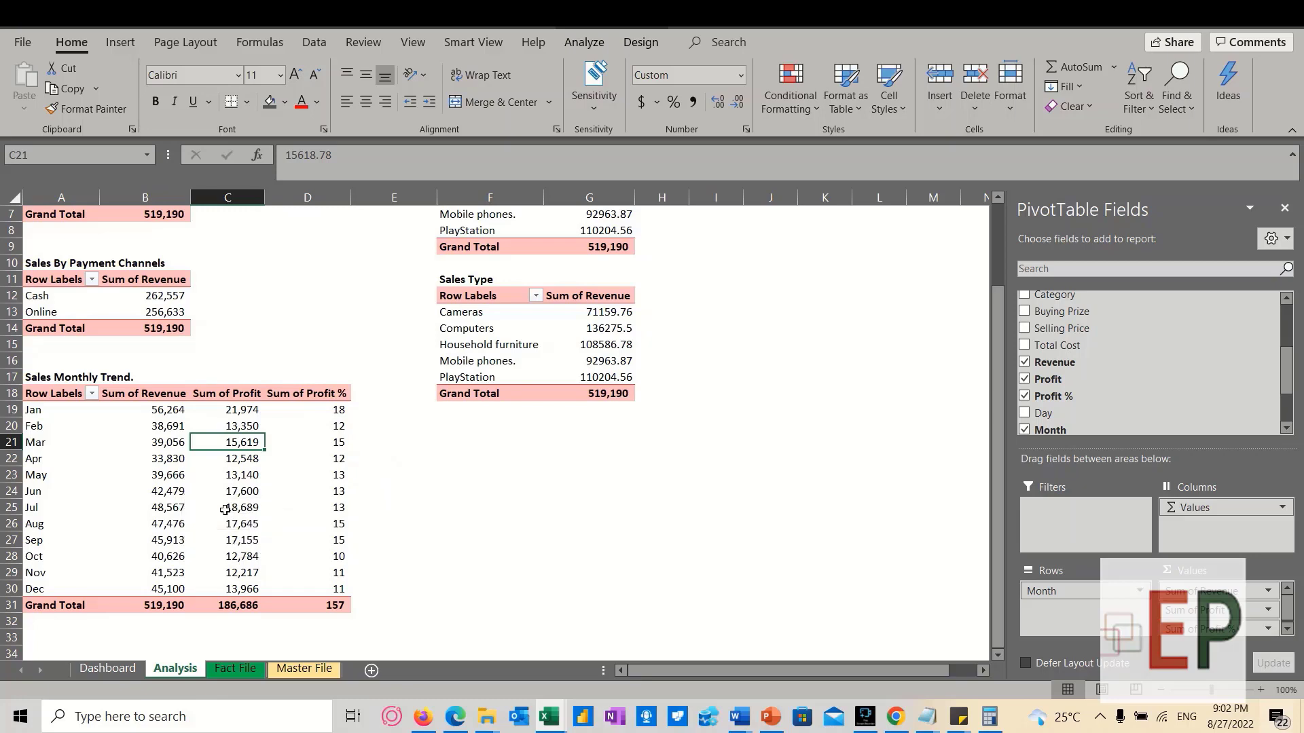
Replace Category with Product in the rows of the pivot table below Sales By Category
scroll(593, 397, "up", 2)
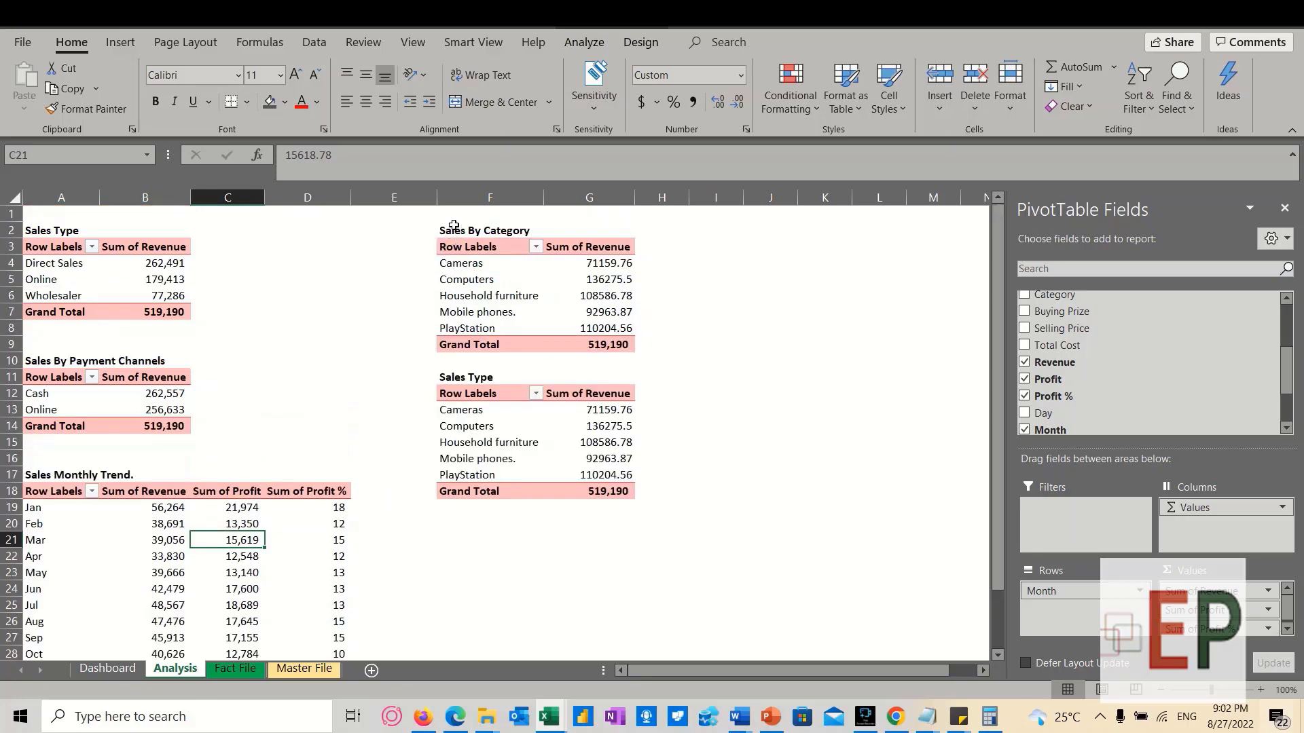
left_click(439, 426)
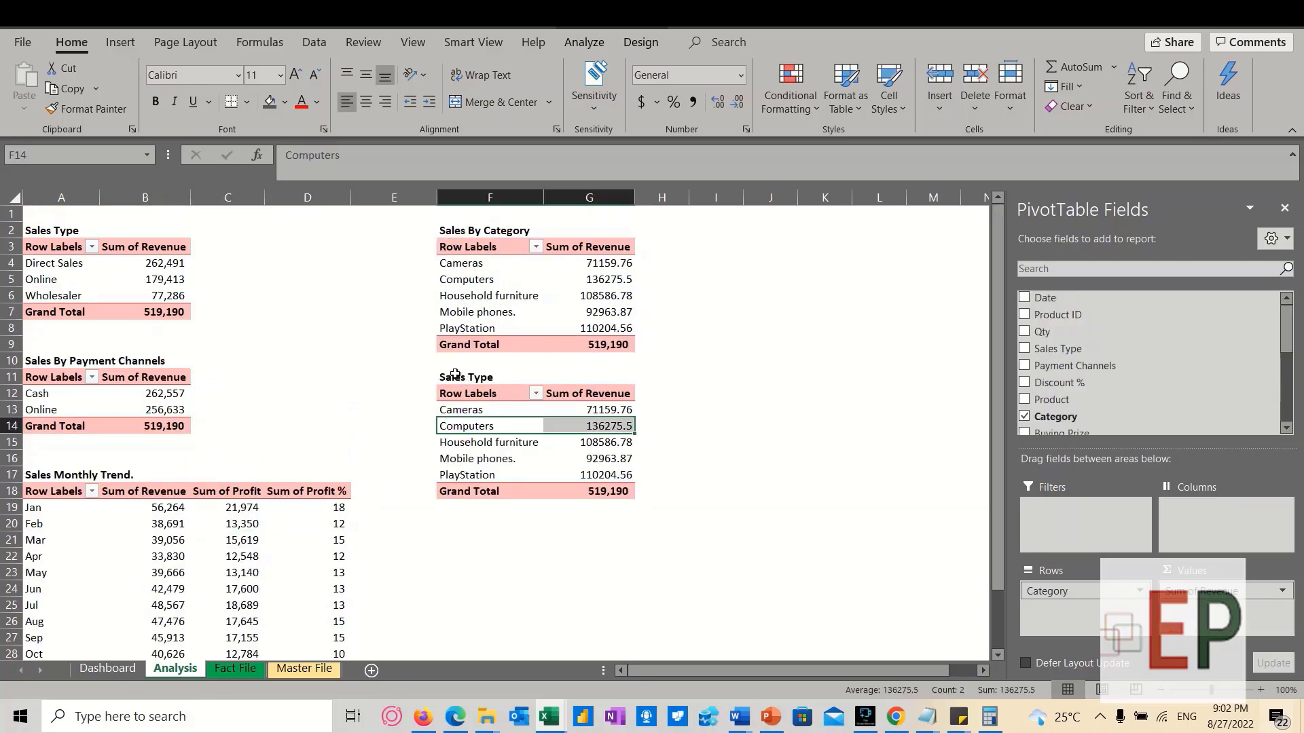
scroll(1113, 385, "down", 3)
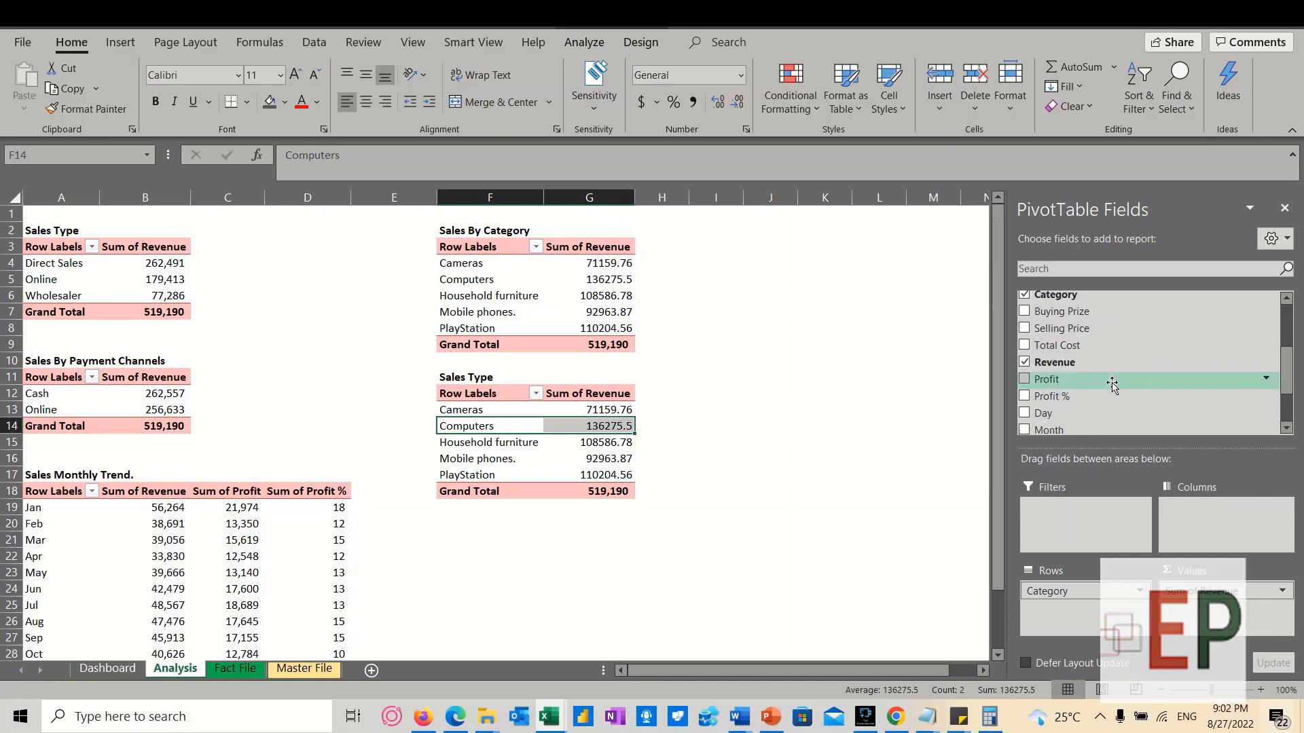
scroll(1111, 383, "down", 1)
scroll(1023, 340, "up", 1)
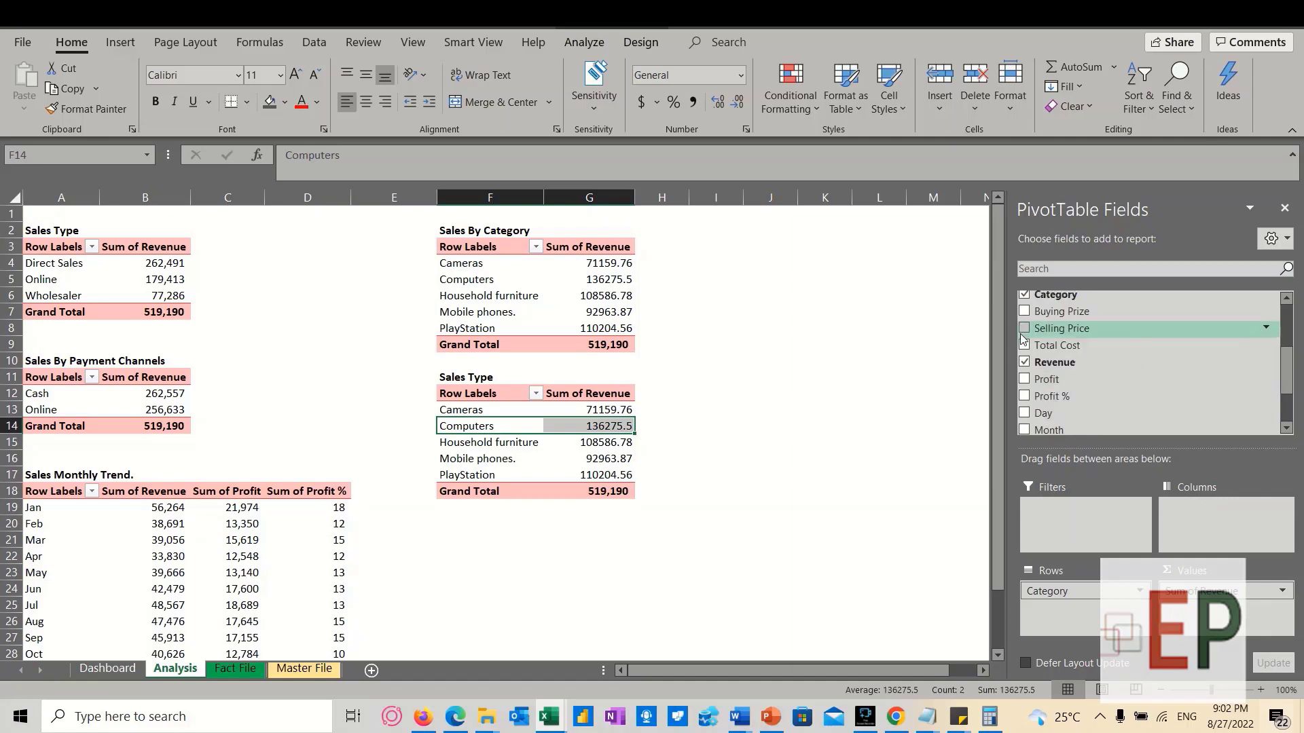
scroll(1024, 339, "up", 1)
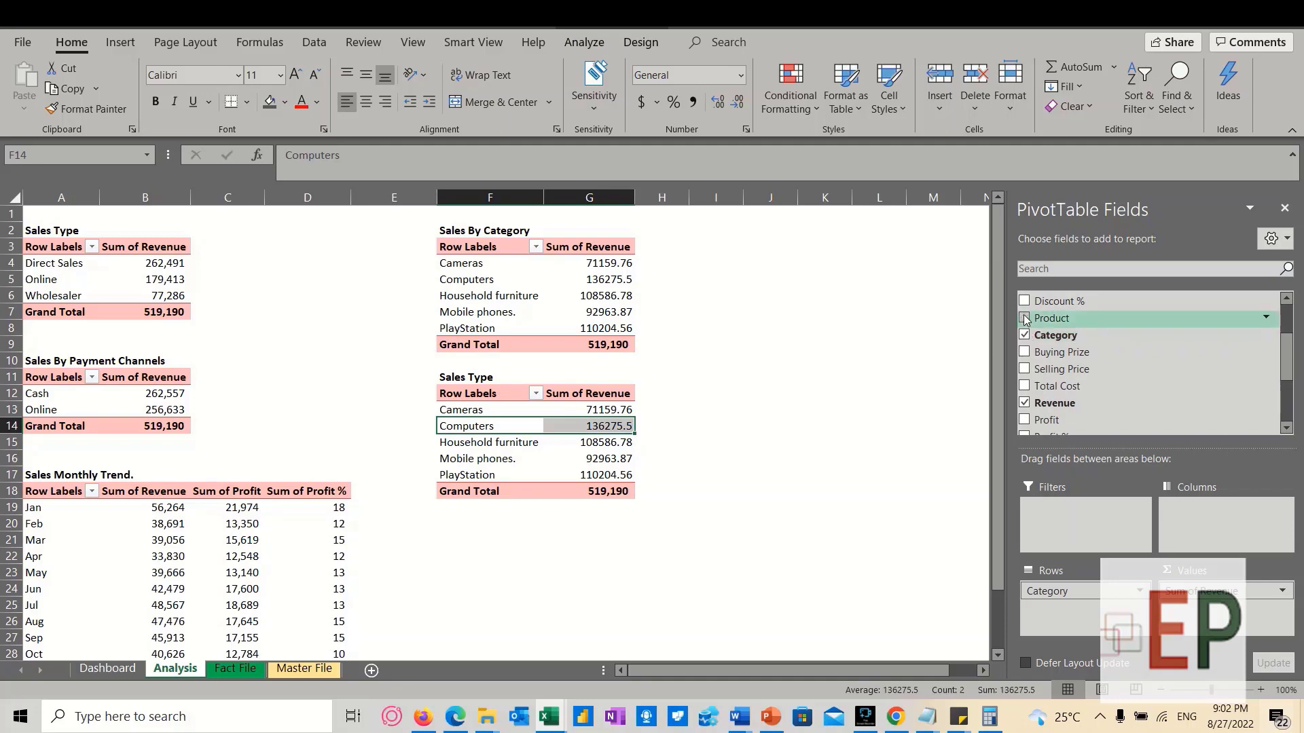
left_click(1024, 318)
left_click(1024, 335)
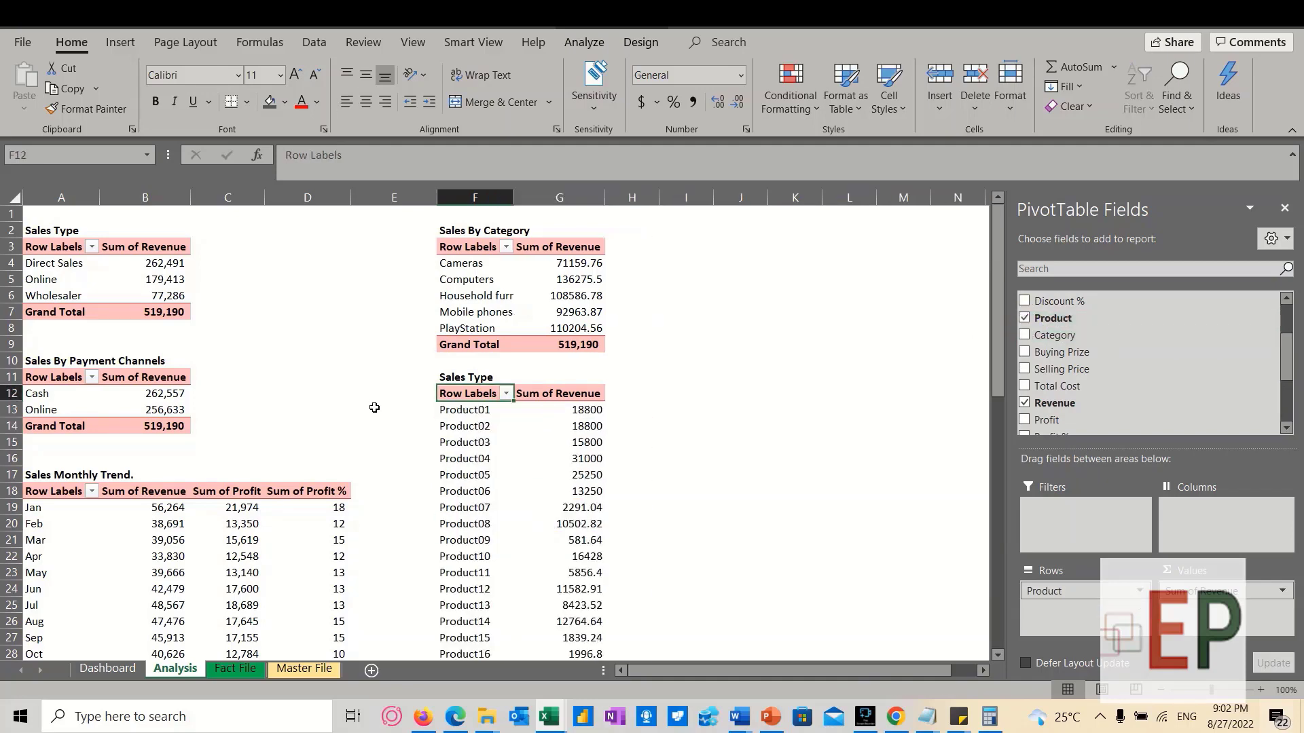
Add Profit % to the values of the product pivot table alongside Revenue
scroll(376, 402, "down", 13)
scroll(521, 488, "up", 11)
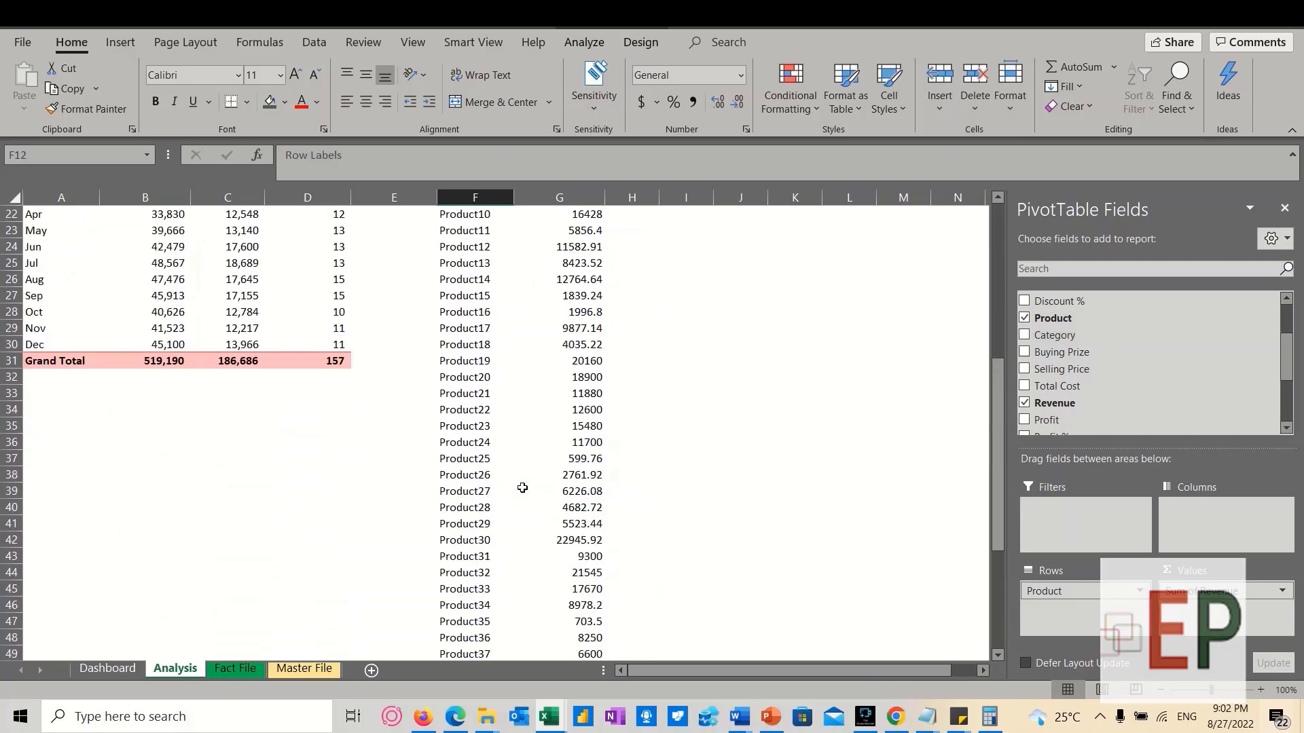
scroll(1087, 367, "up", 2)
scroll(588, 421, "up", 2)
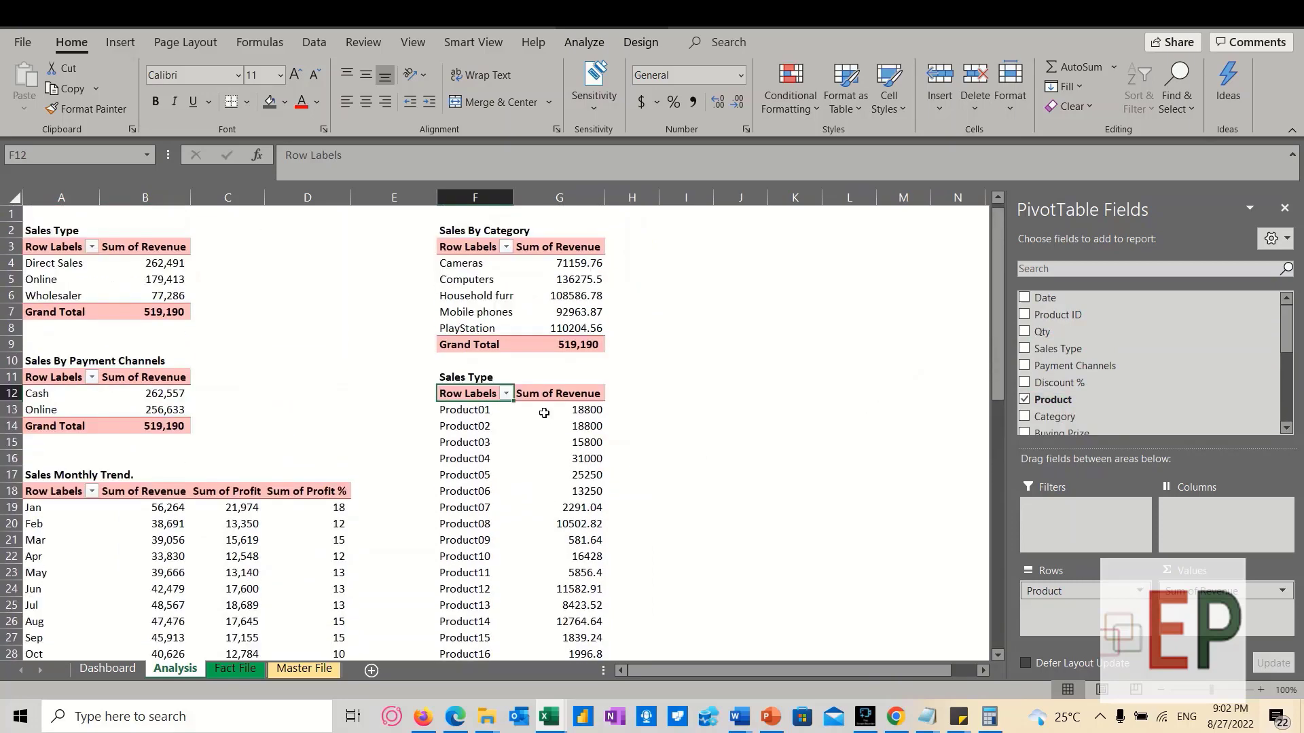
left_click(478, 473)
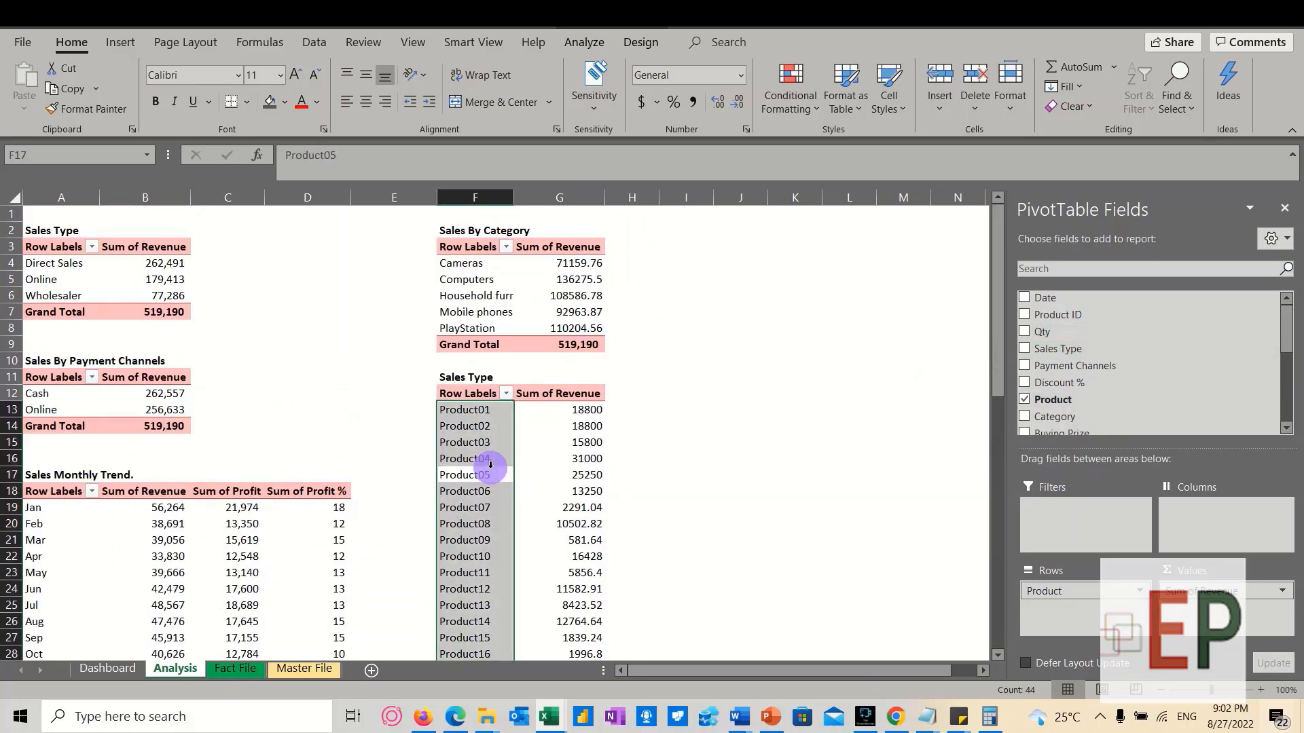
scroll(1059, 381, "down", 1)
scroll(1041, 394, "down", 5)
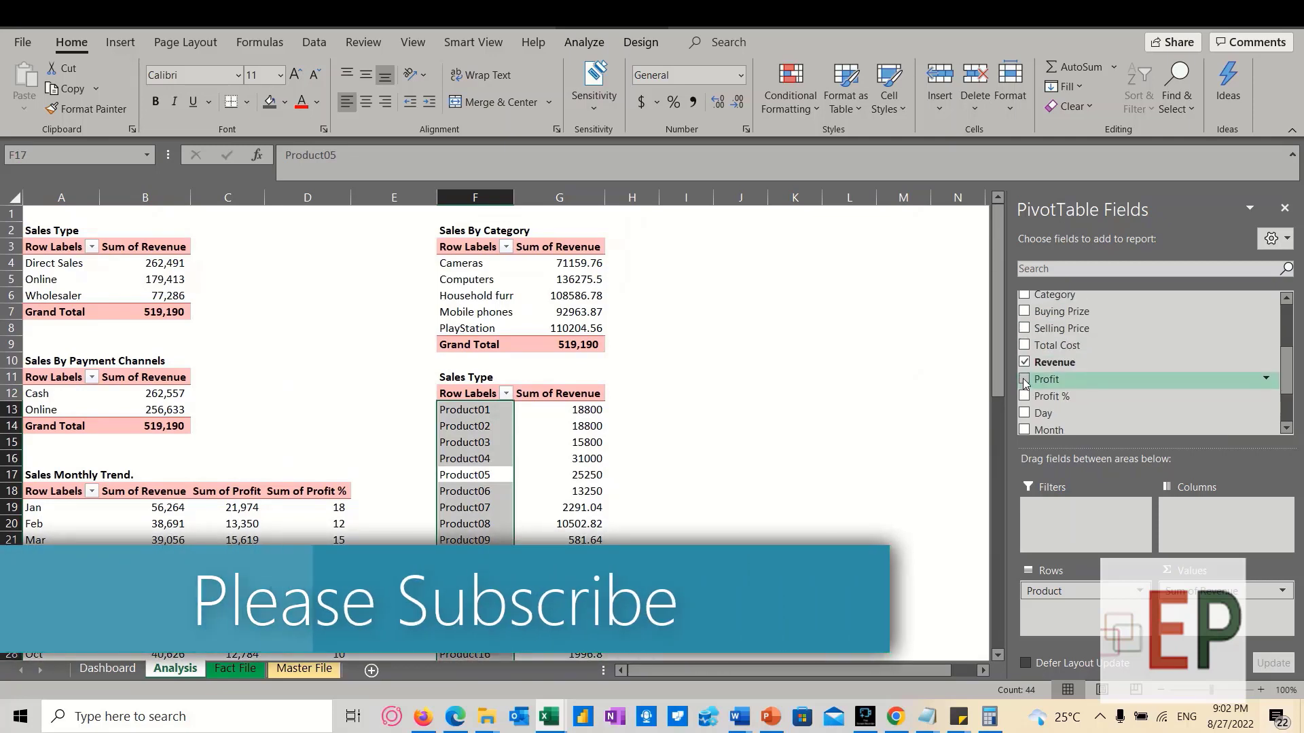
scroll(1025, 366, "down", 2)
left_click(1024, 355)
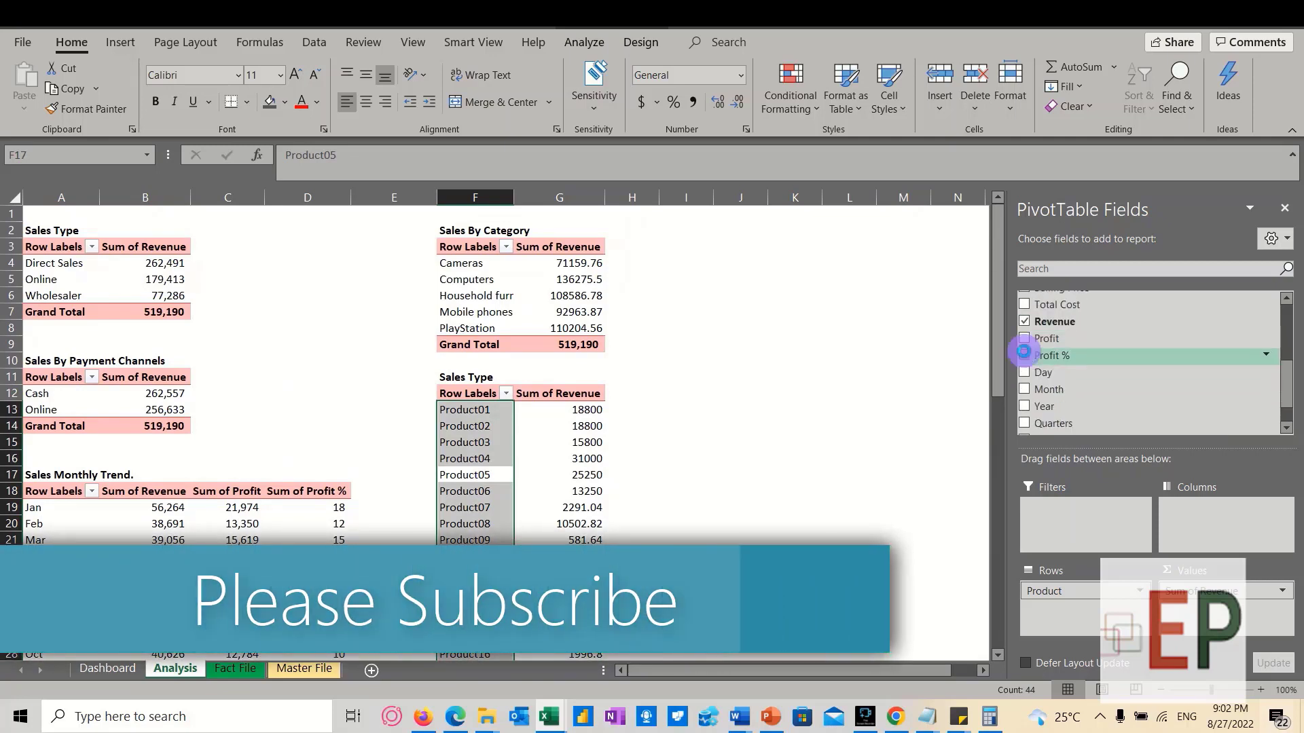
Format the Sum of Profit % values for all products as percentages
left_click_drag(672, 411, 658, 627)
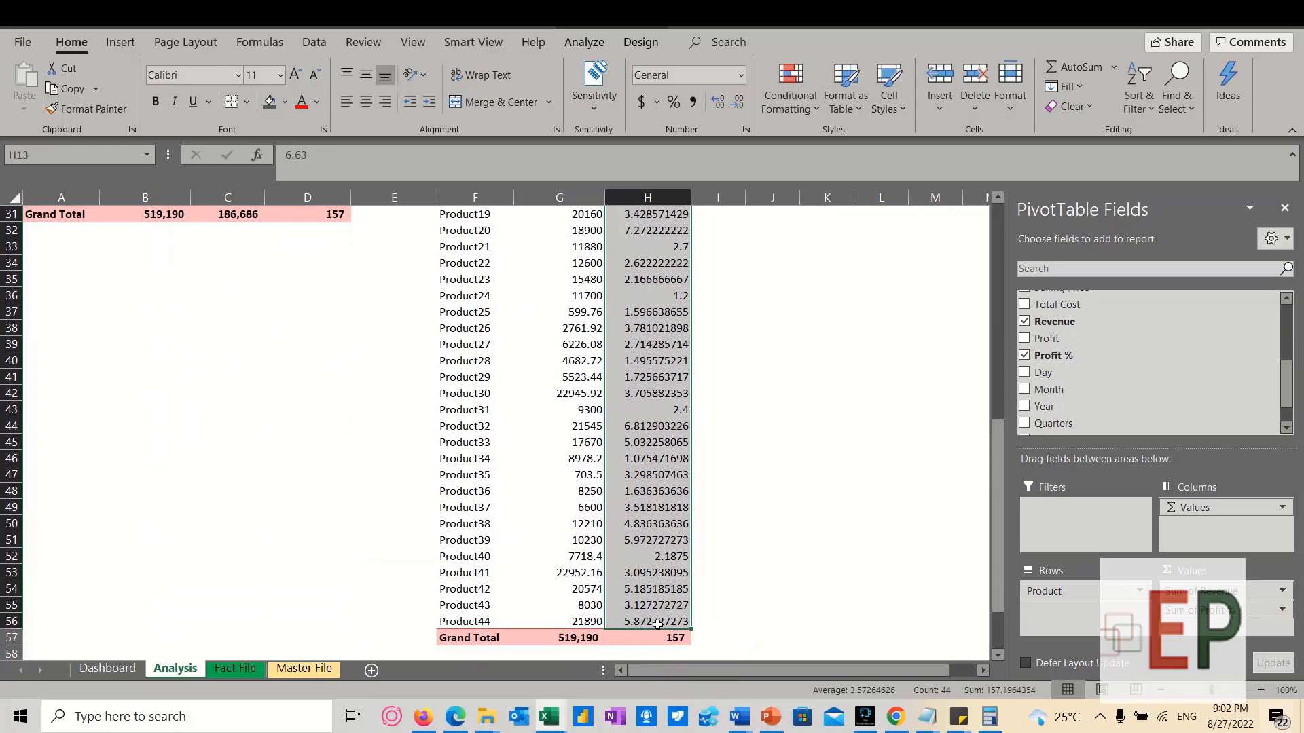
left_click(673, 102)
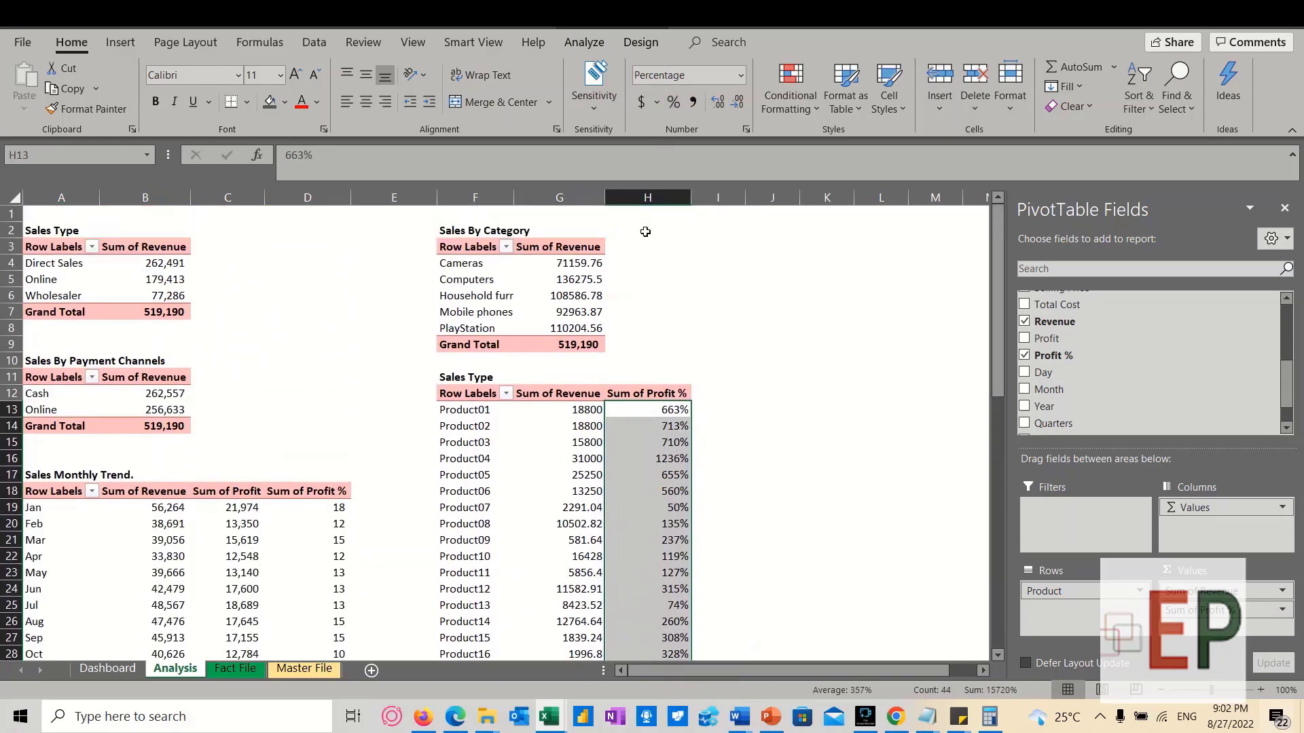
left_click(670, 461)
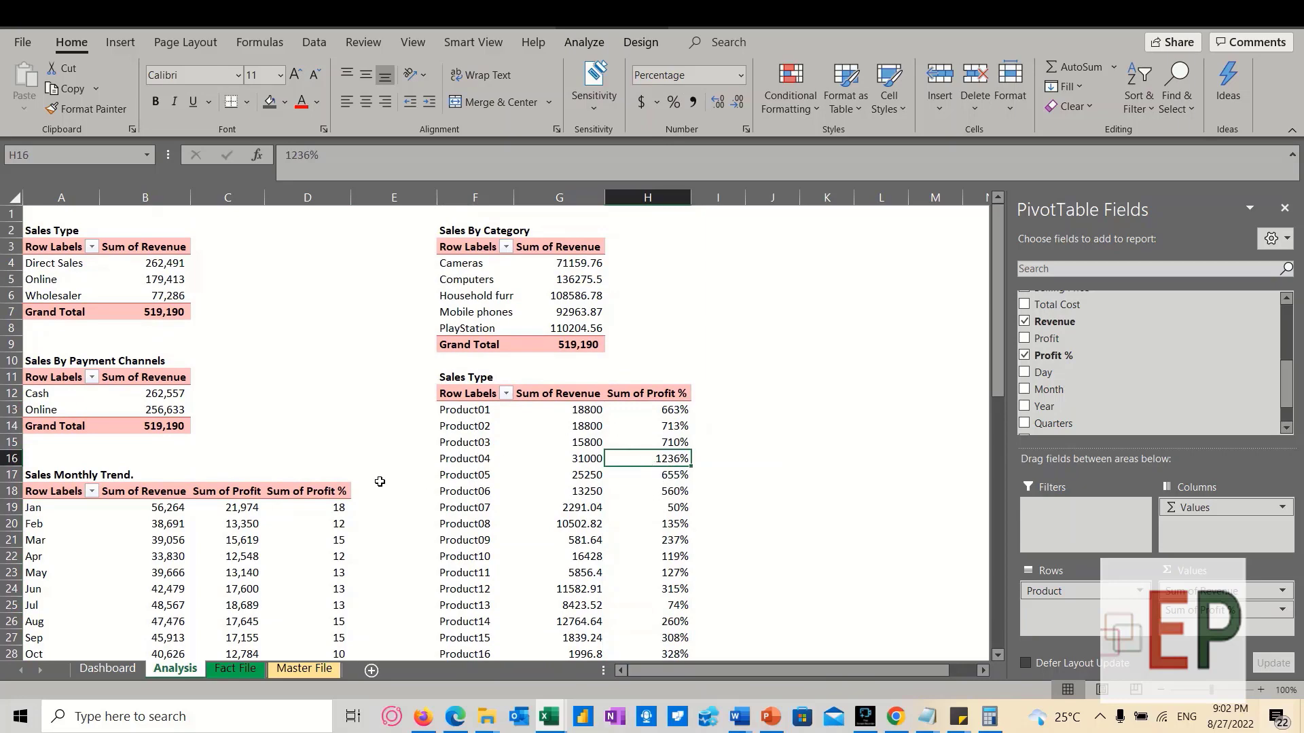
scroll(442, 473, "down", 2)
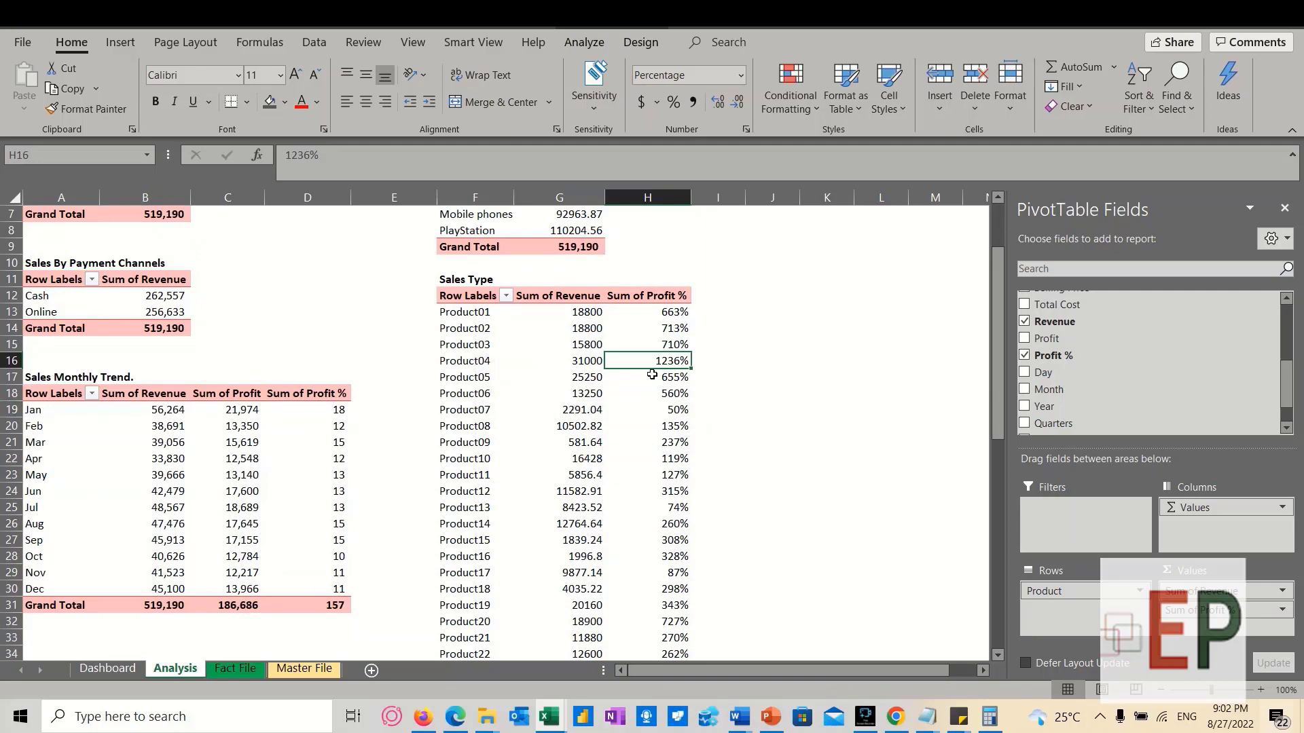
scroll(651, 378, "up", 2)
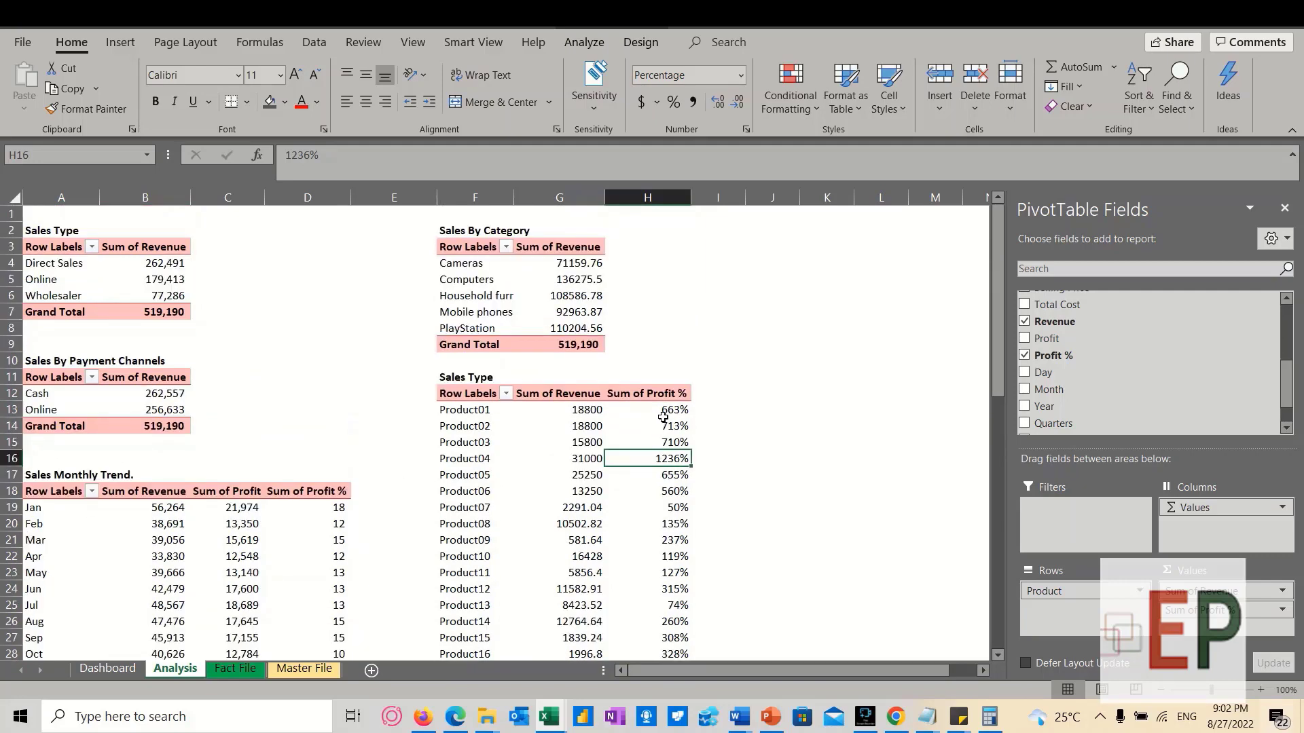
left_click(669, 410)
scroll(1116, 346, "down", 1)
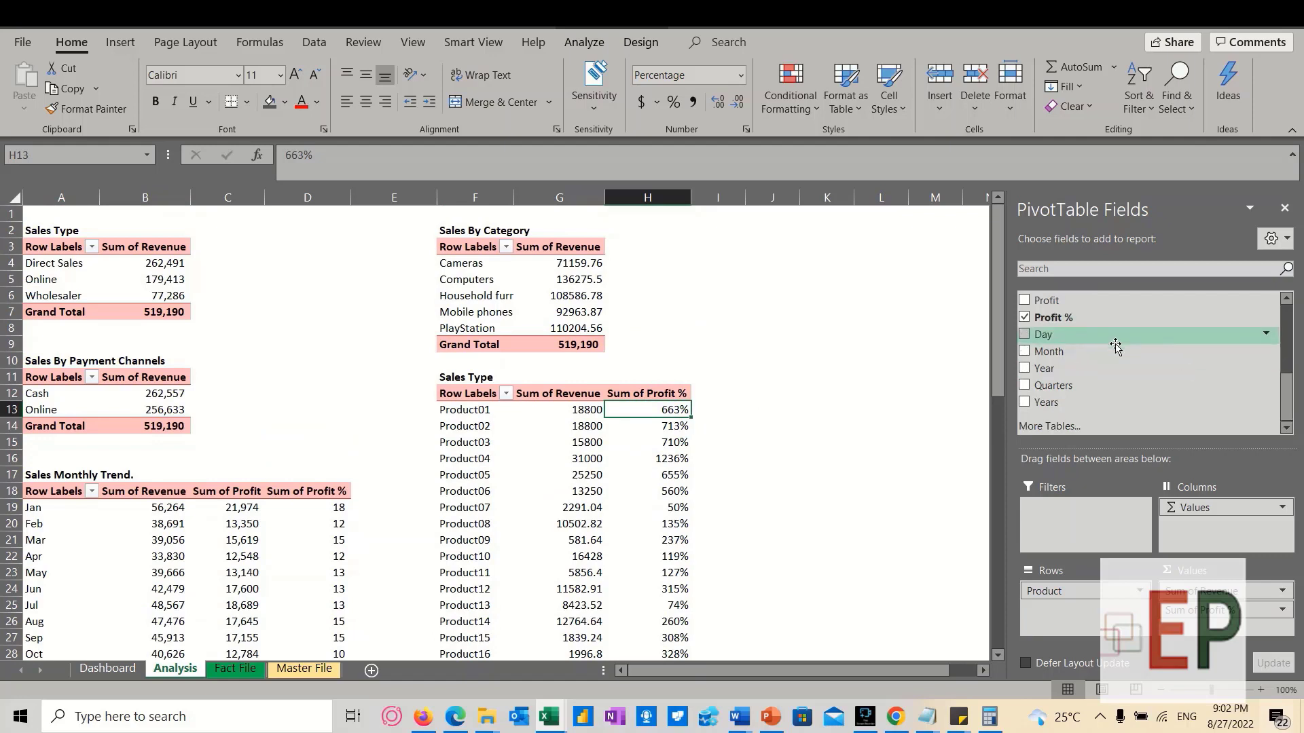
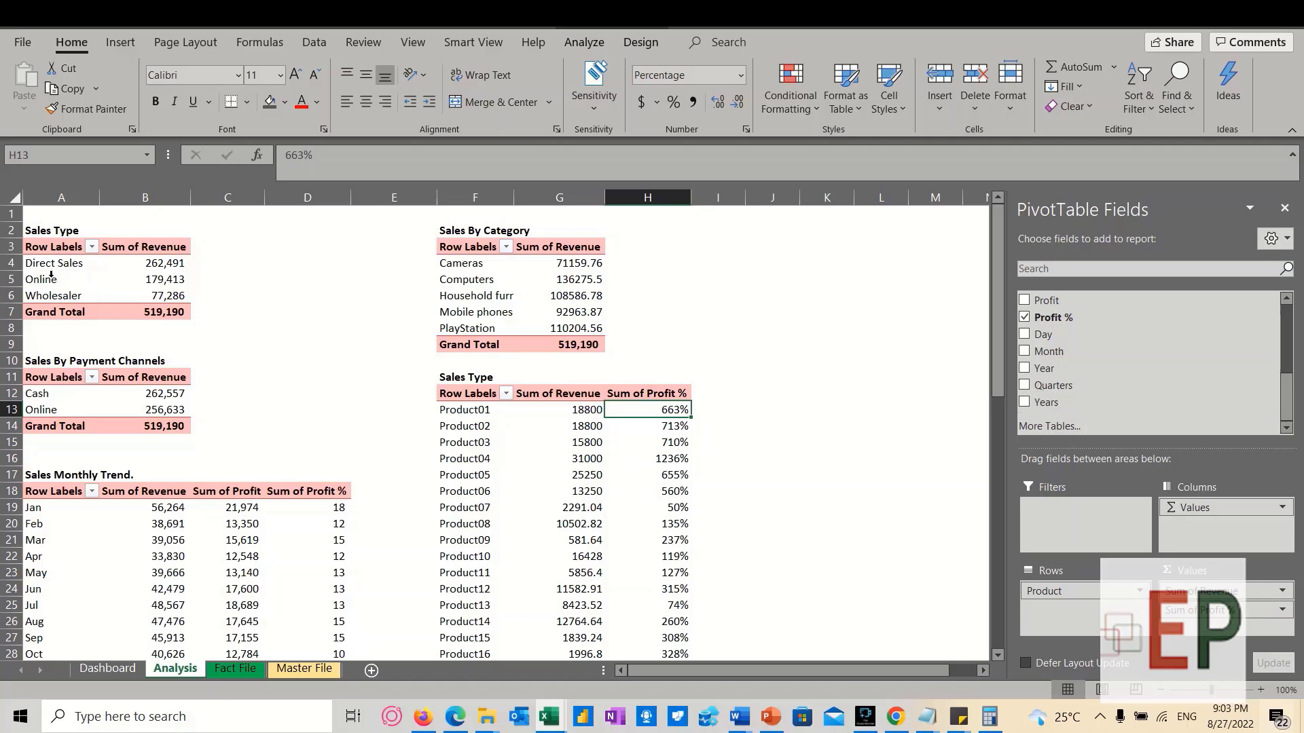
left_click_drag(53, 266, 71, 290)
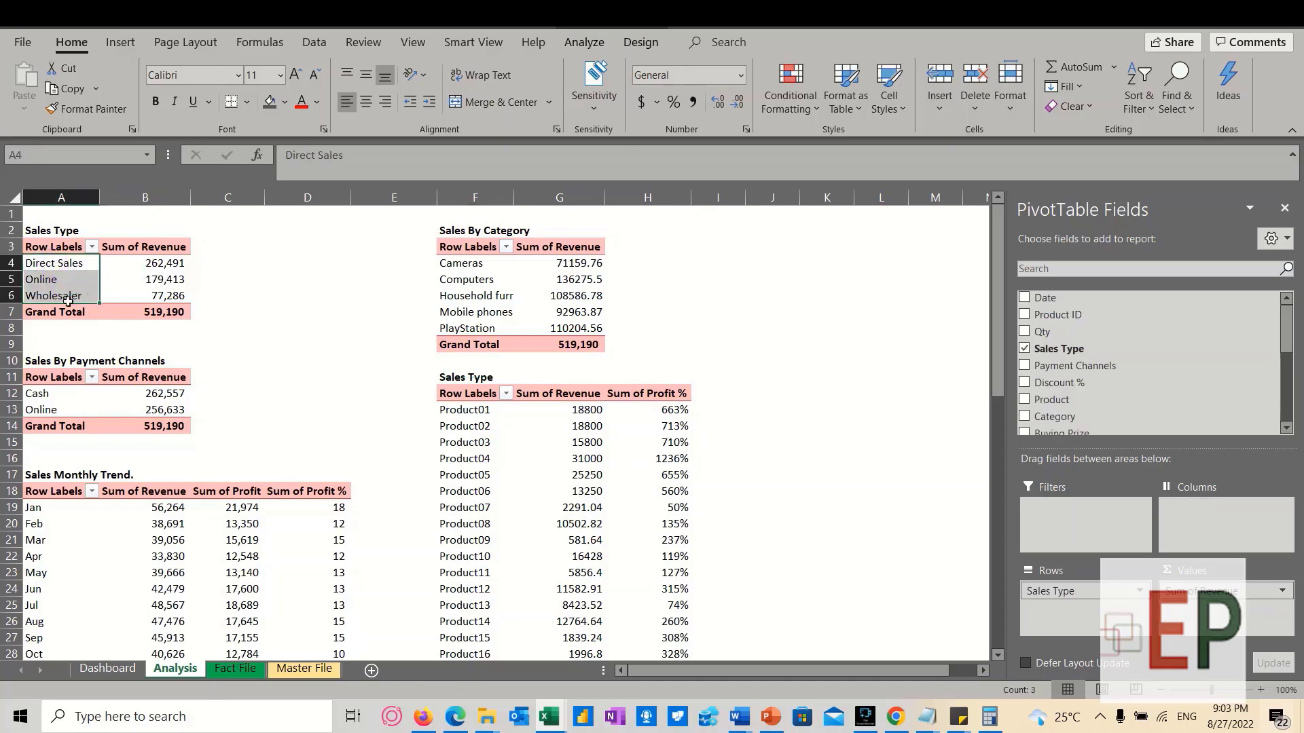
scroll(54, 382, "down", 5)
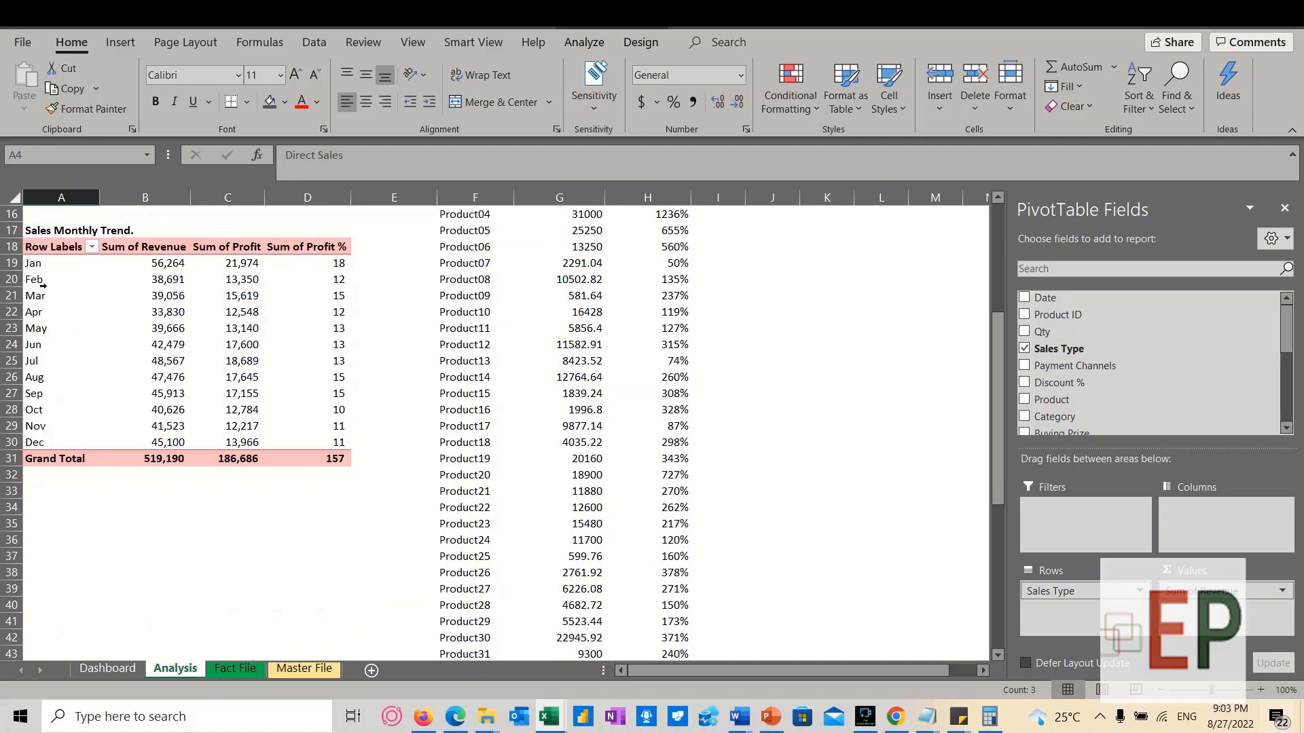
left_click_drag(31, 263, 98, 444)
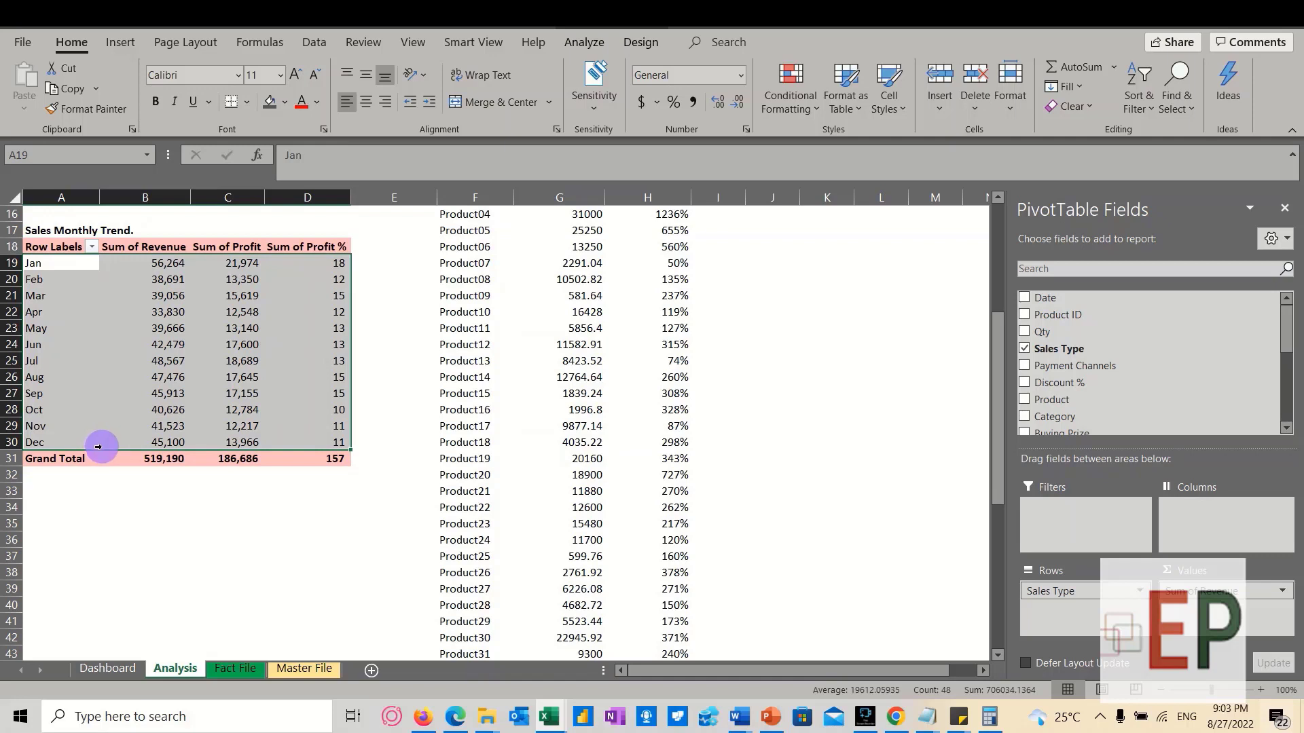
left_click(98, 456)
left_click(45, 265)
left_click_drag(45, 265, 97, 443)
left_click(102, 456)
left_click(75, 298)
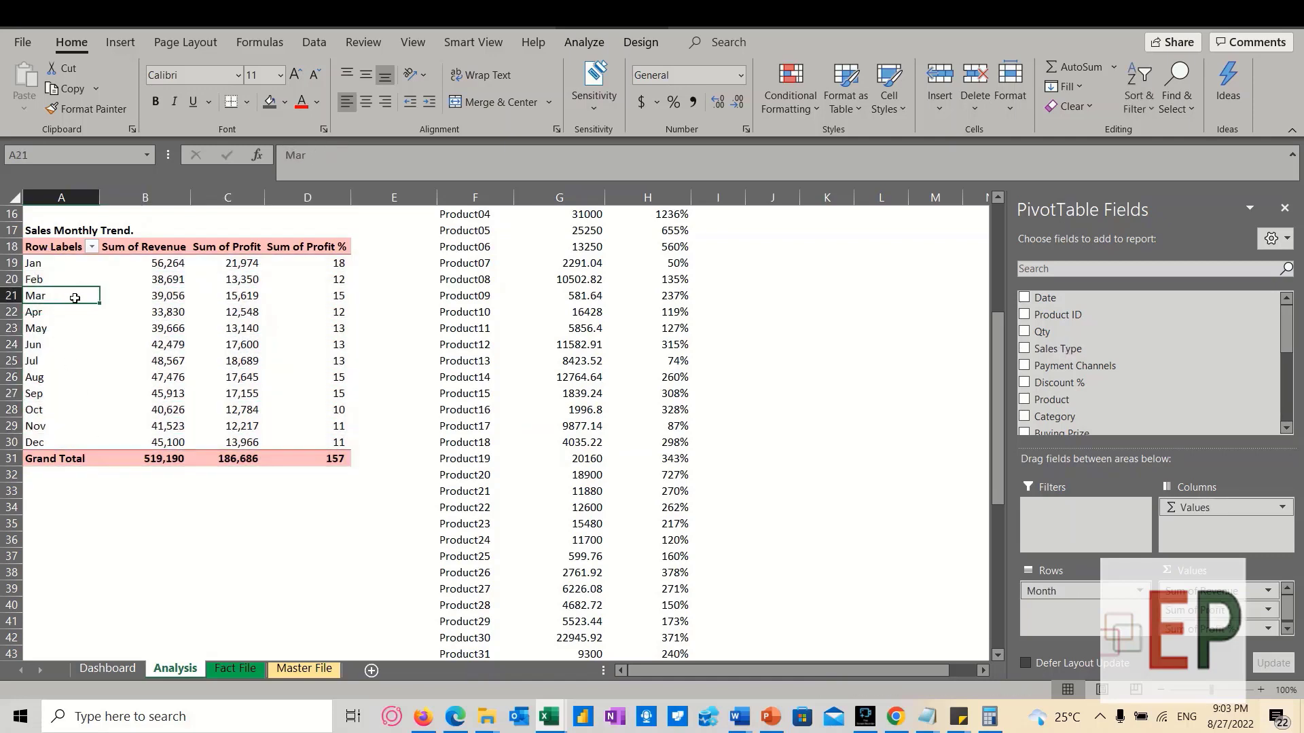
Insert a Clustered Column PivotChart from the January to December rows of the Sales Monthly Trend pivot table
left_click(48, 249)
left_click_drag(32, 263, 120, 437)
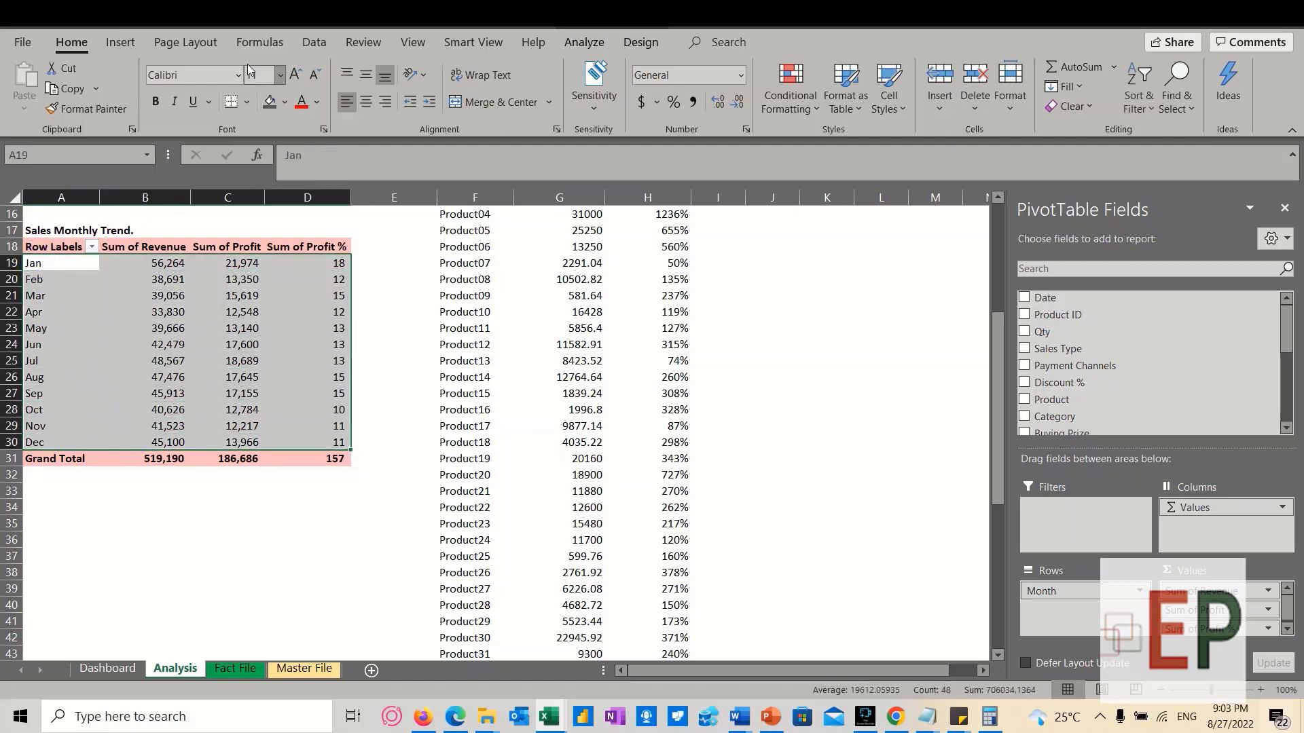
left_click(121, 34)
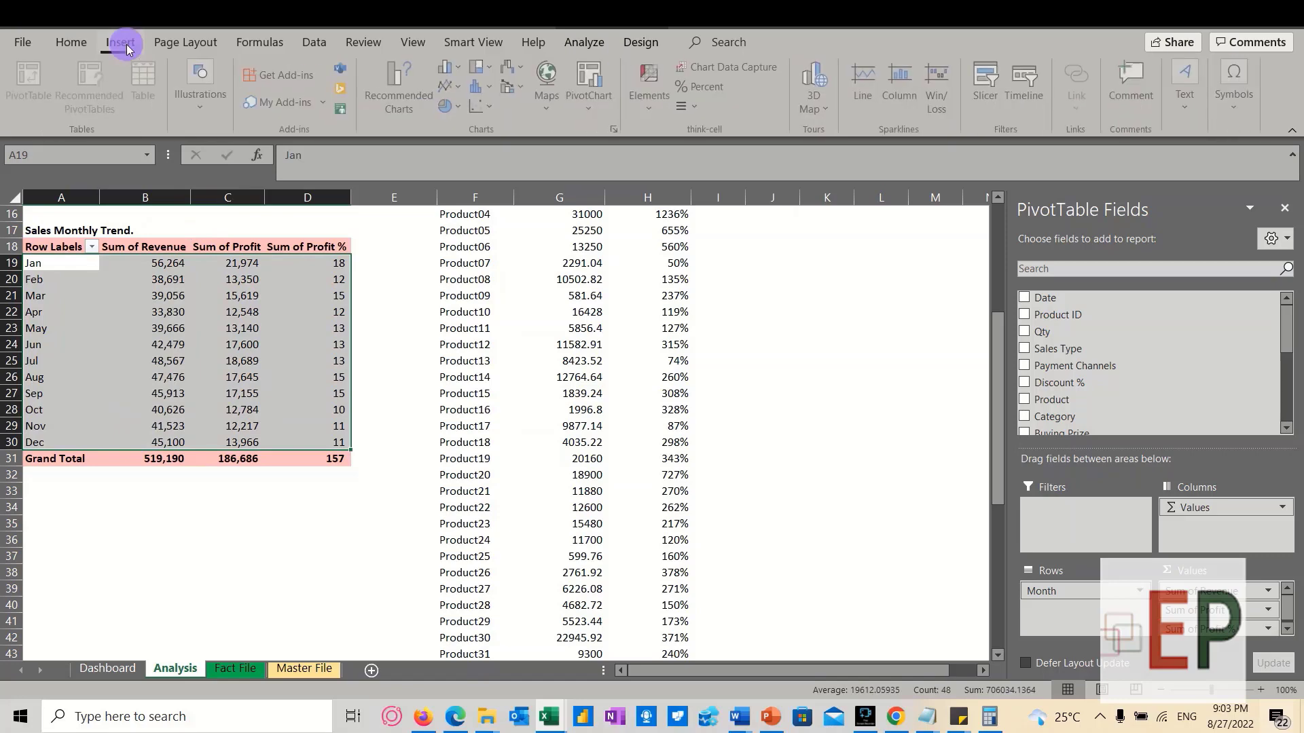
left_click(593, 111)
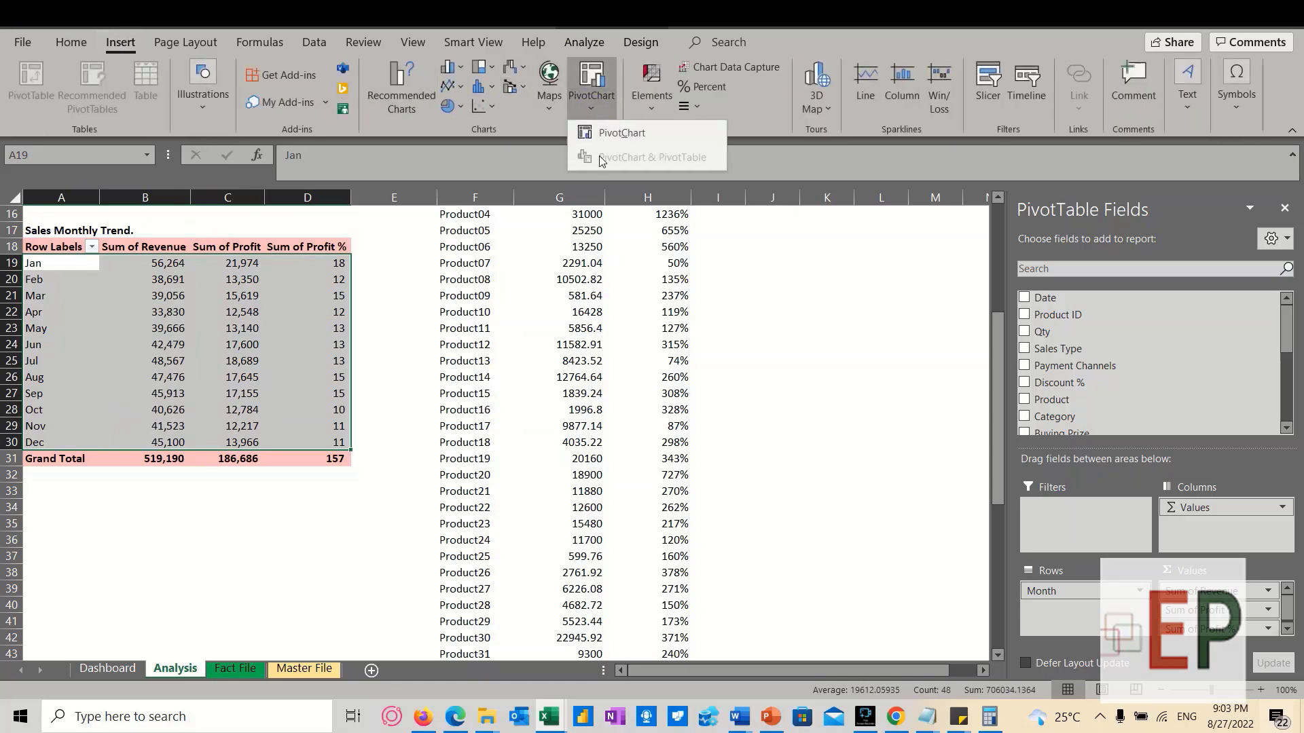
left_click(614, 128)
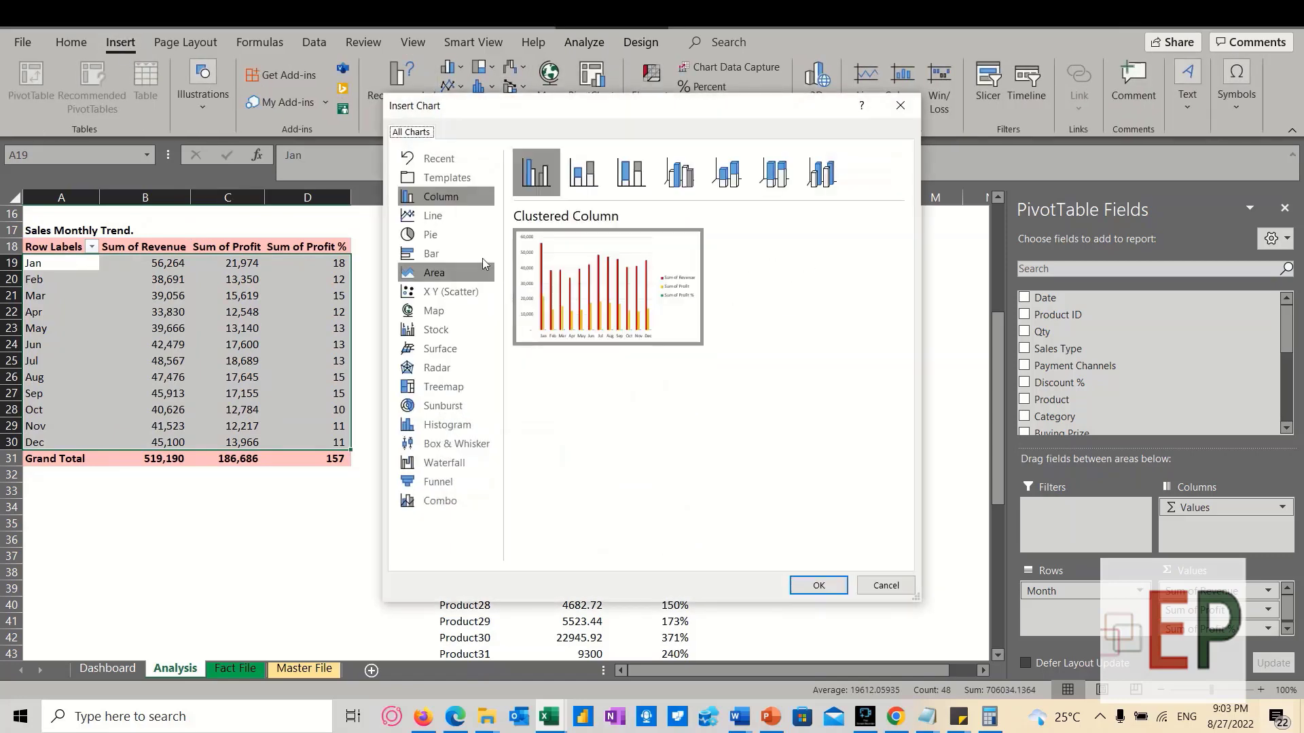
mouse_move(578, 290)
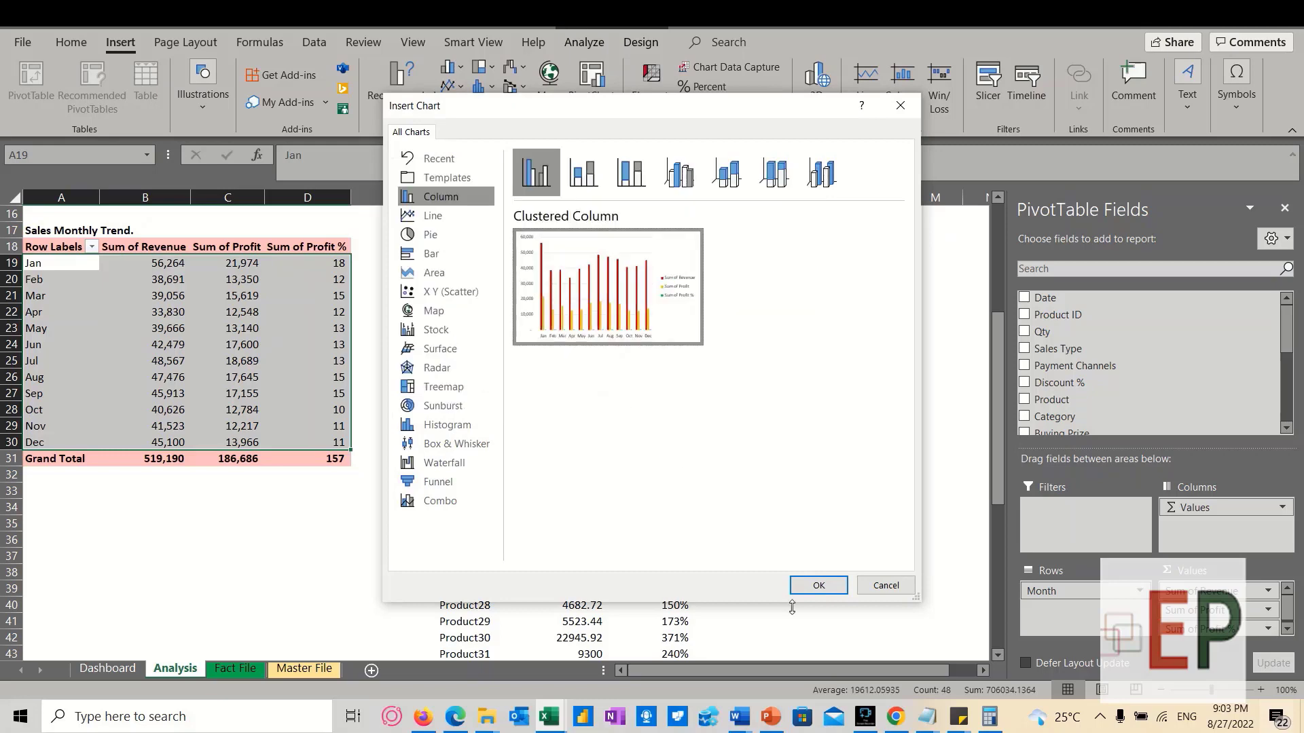
left_click(818, 585)
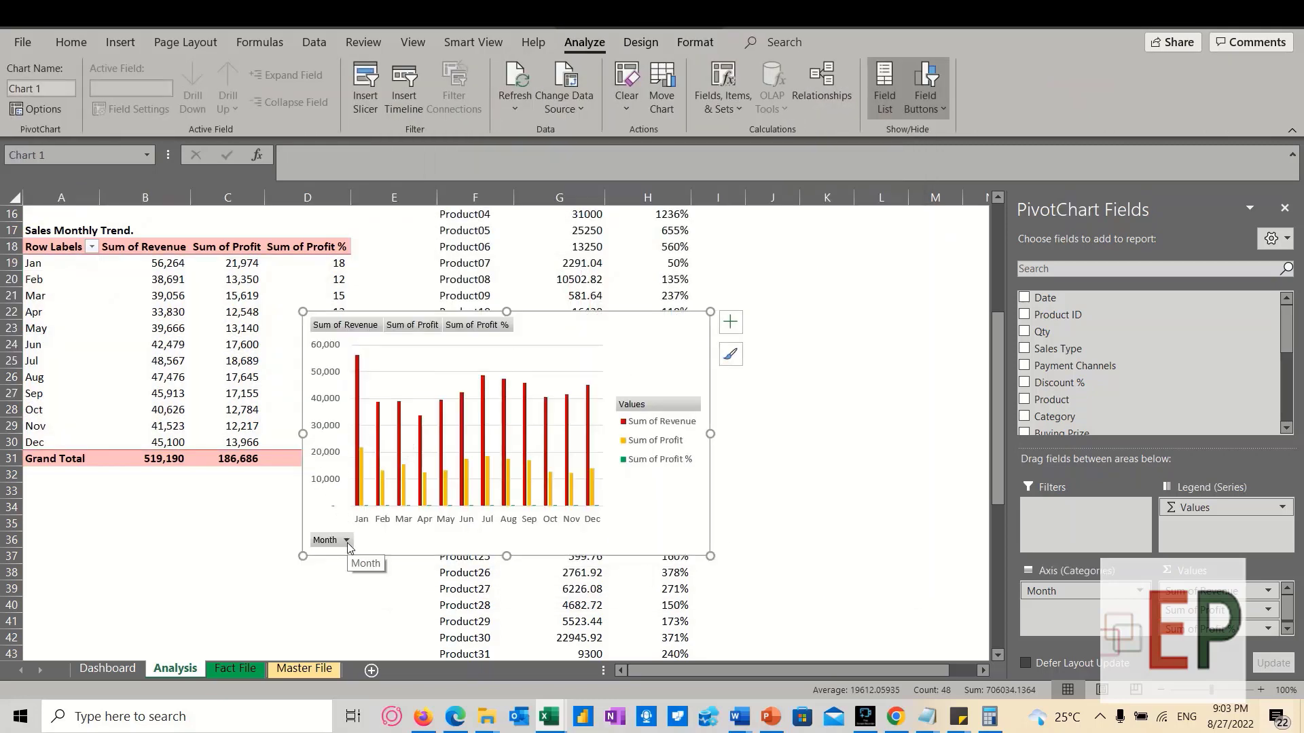
Change the Sales Monthly Trend PivotChart from clustered columns to a Combo chart
right_click(449, 396)
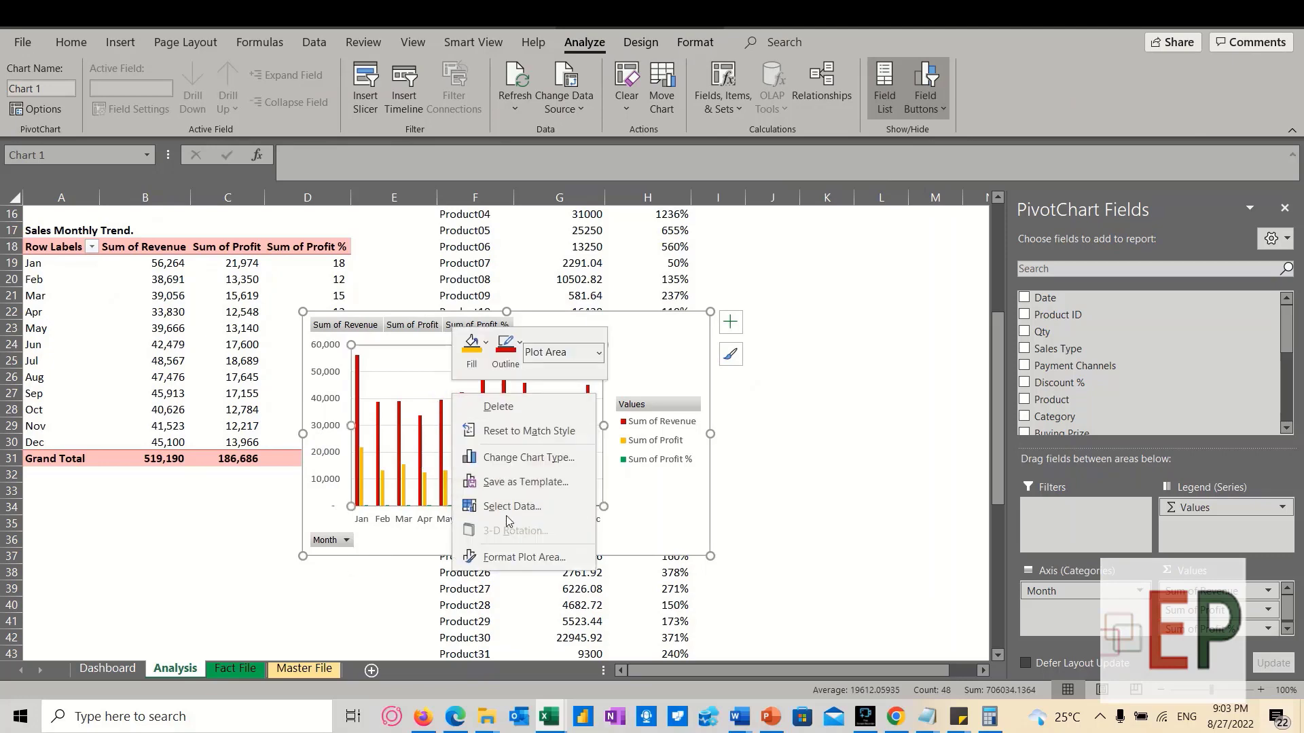
left_click(517, 458)
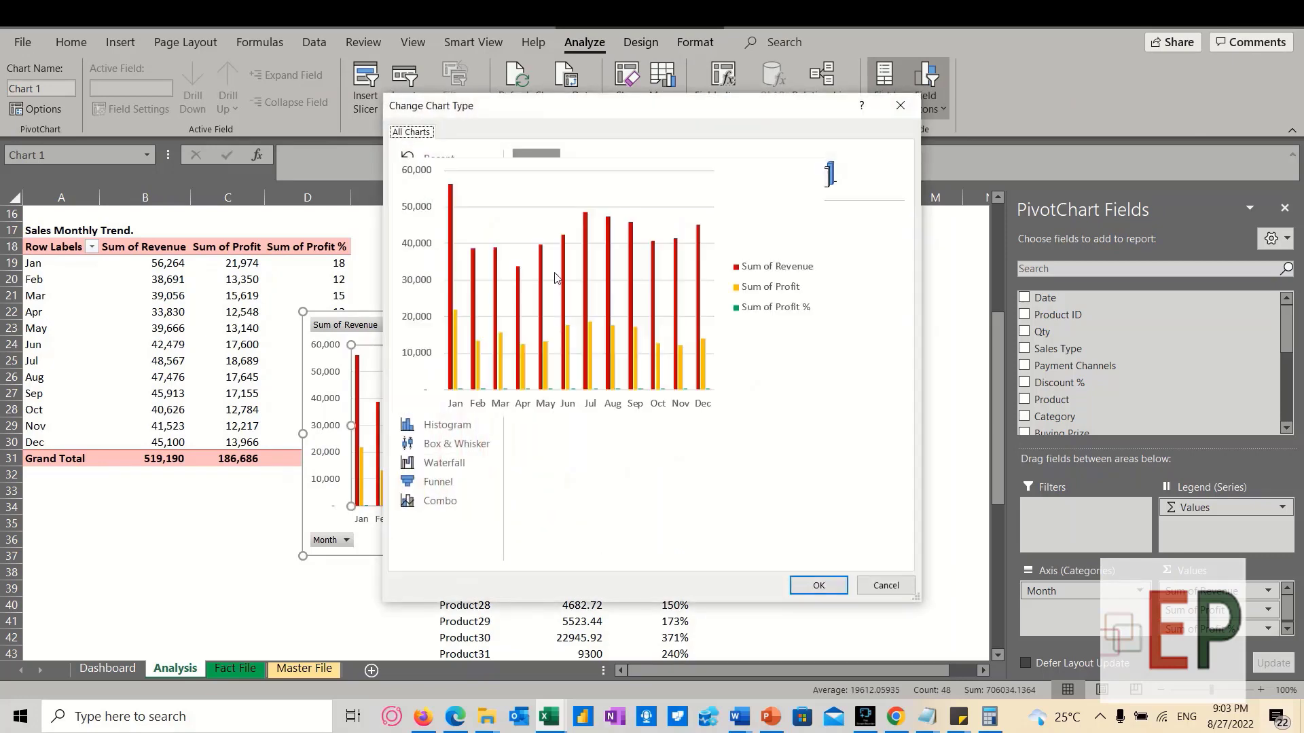
left_click(434, 501)
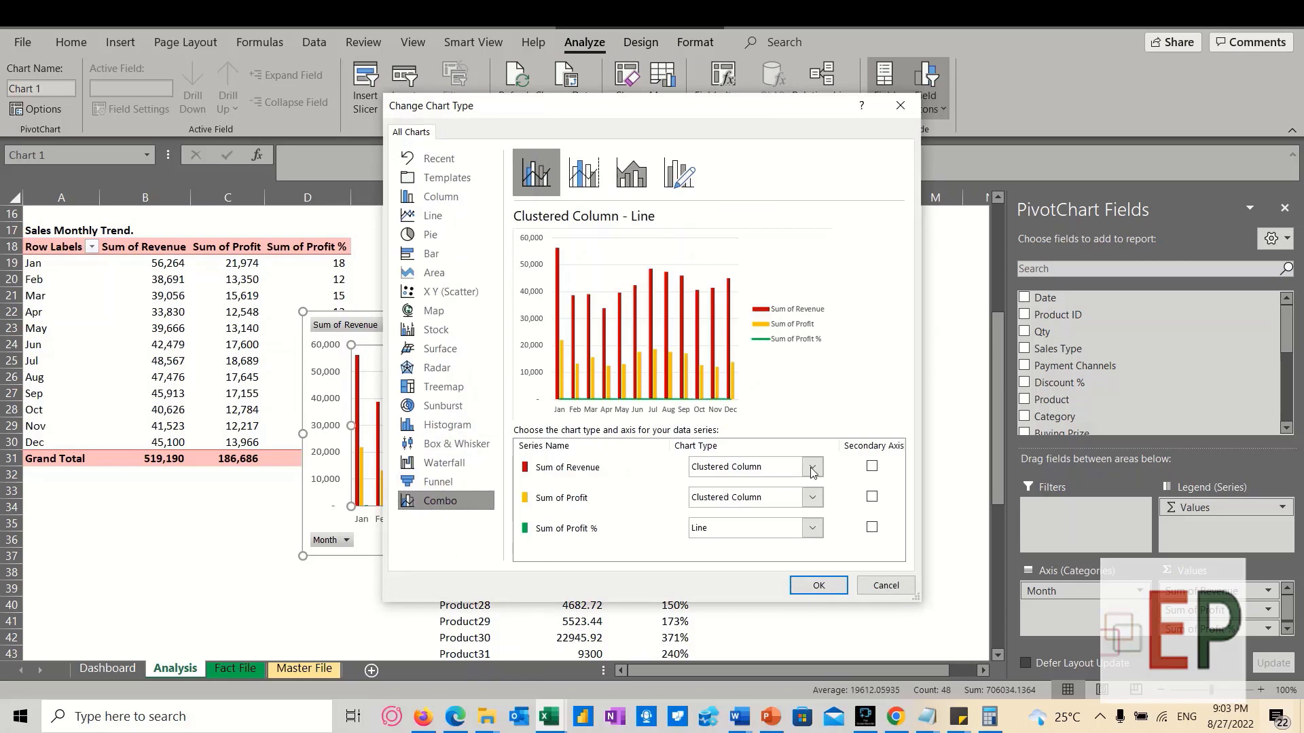
Try plotting the Sum of Profit series on the secondary axis, and try it as a line on the primary axis
left_click(872, 498)
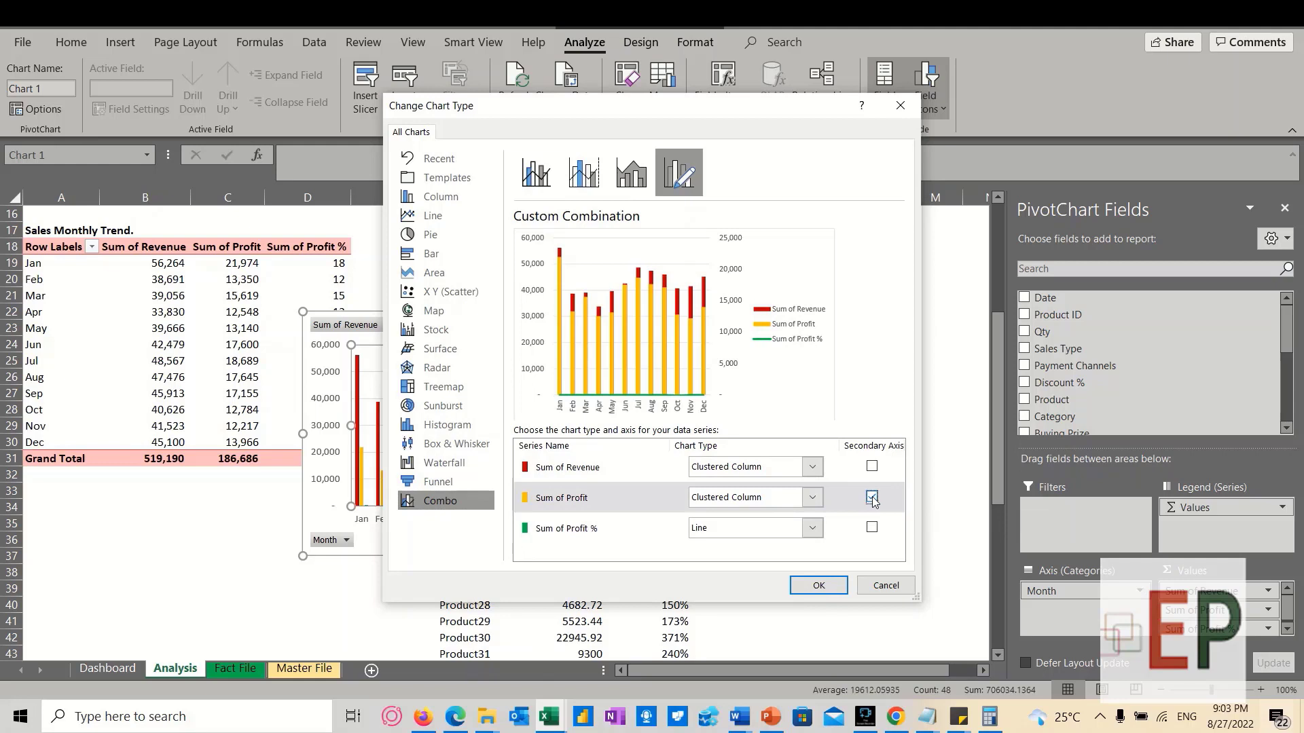
left_click(873, 499)
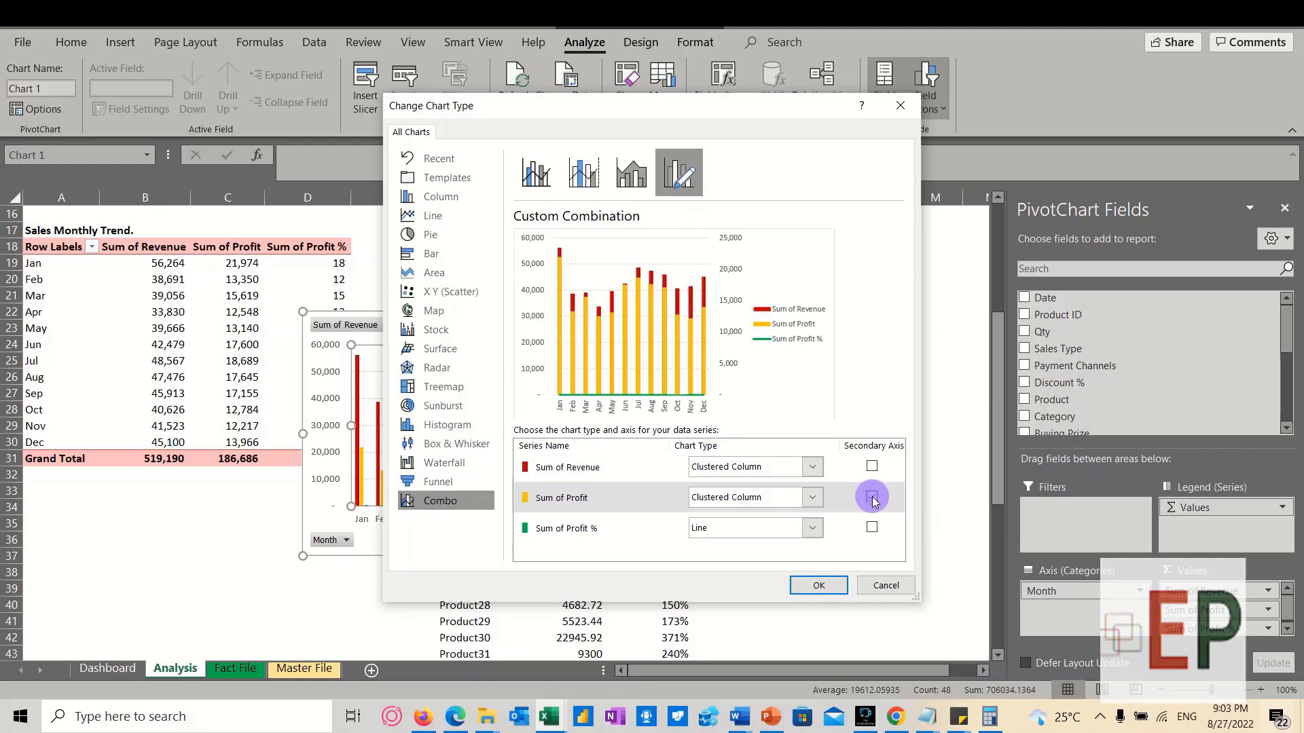
left_click(817, 500)
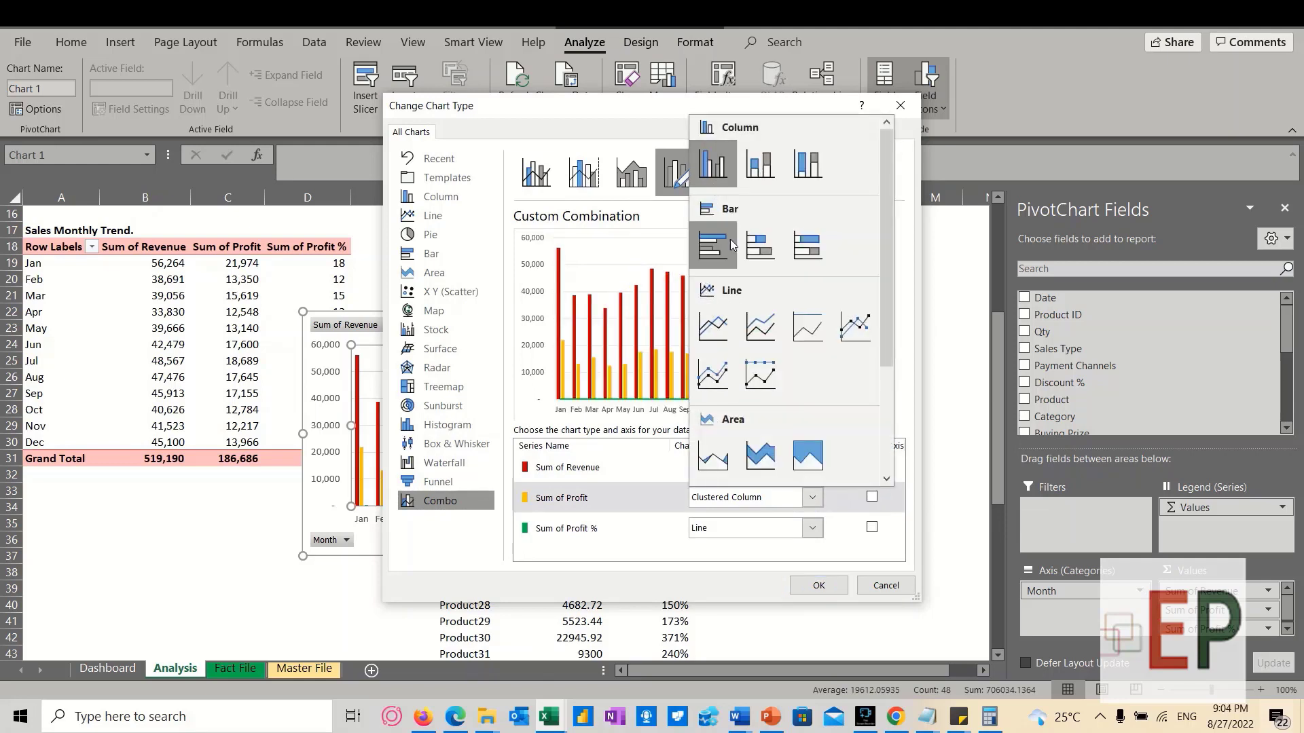
left_click(720, 331)
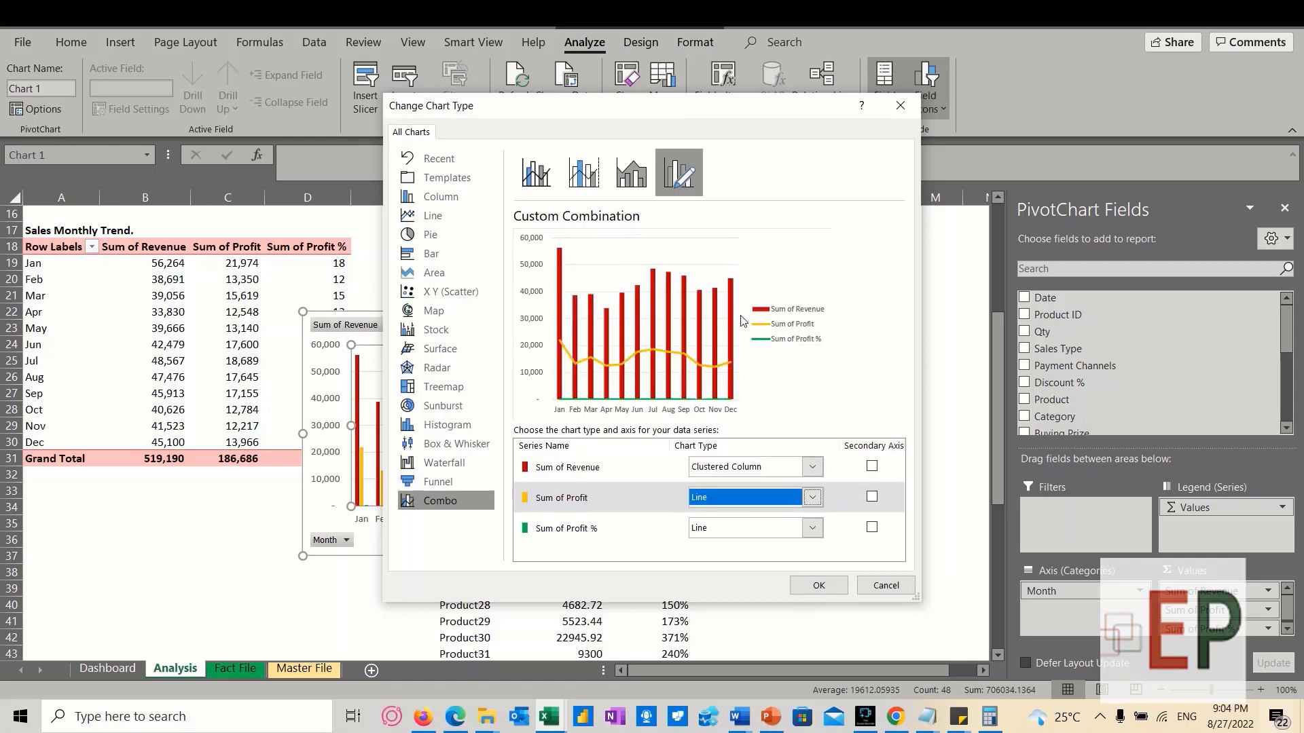
Plot Sum of Profit % as a line on the secondary axis and Sum of Profit as clustered columns, and apply the combo
left_click(790, 535)
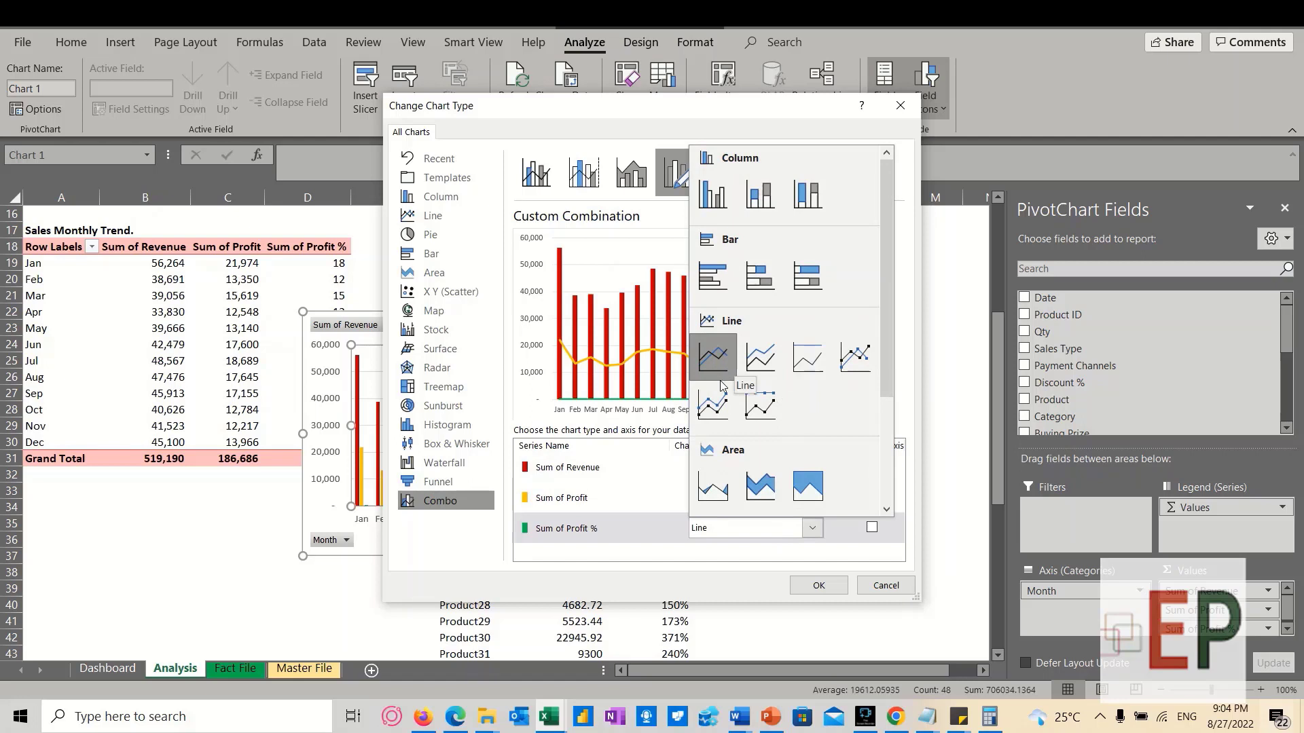
left_click(710, 354)
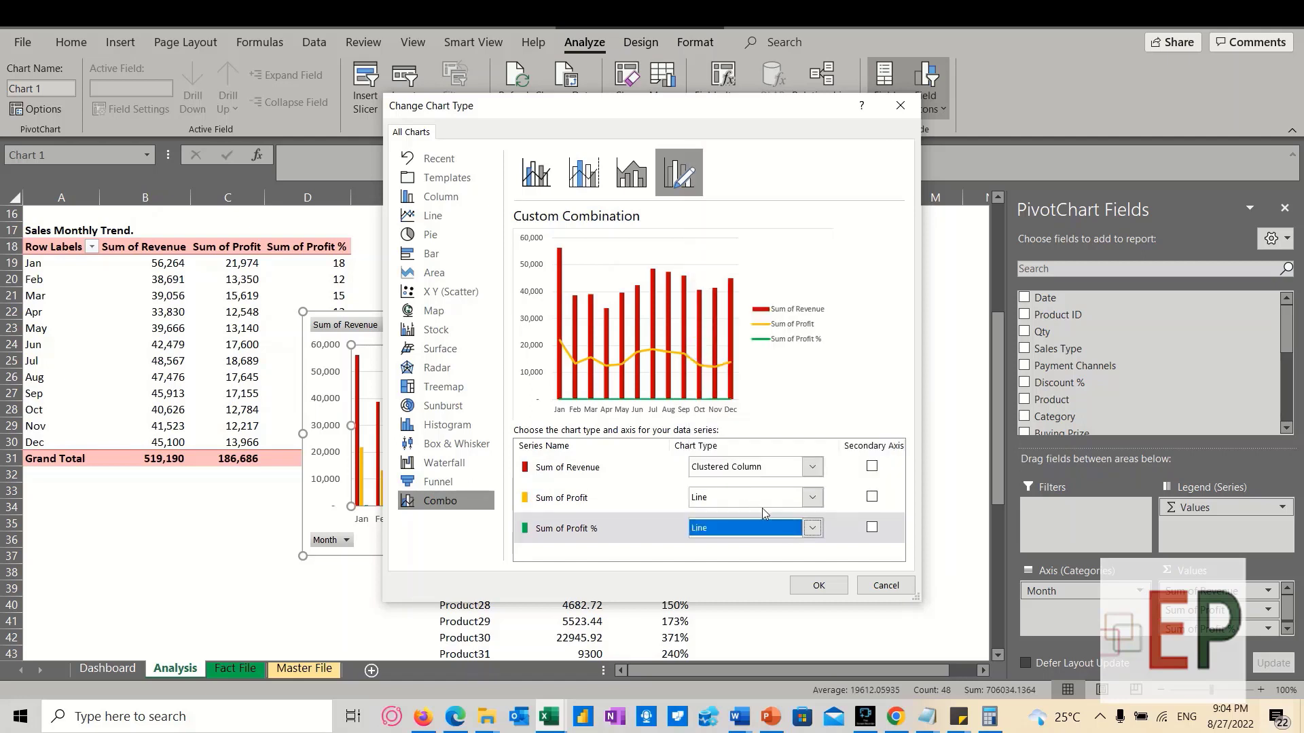
left_click(872, 529)
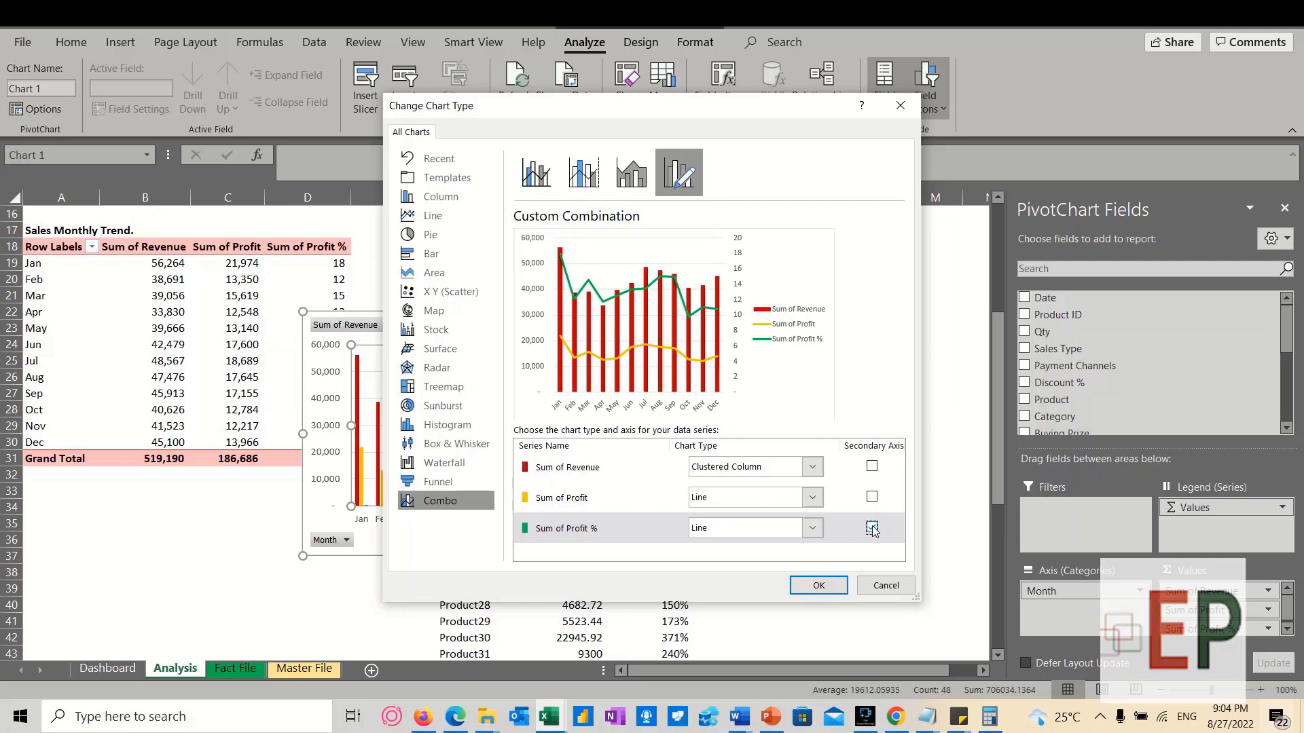
left_click(812, 498)
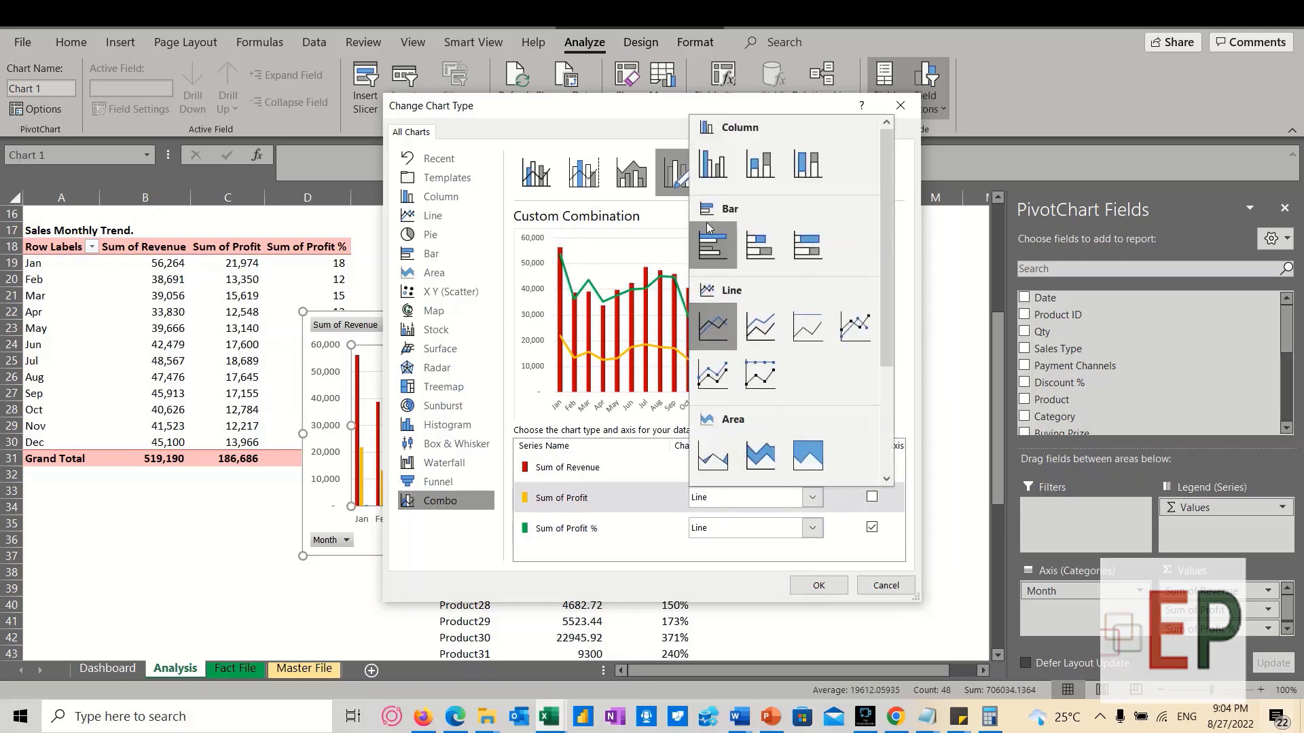
left_click(713, 164)
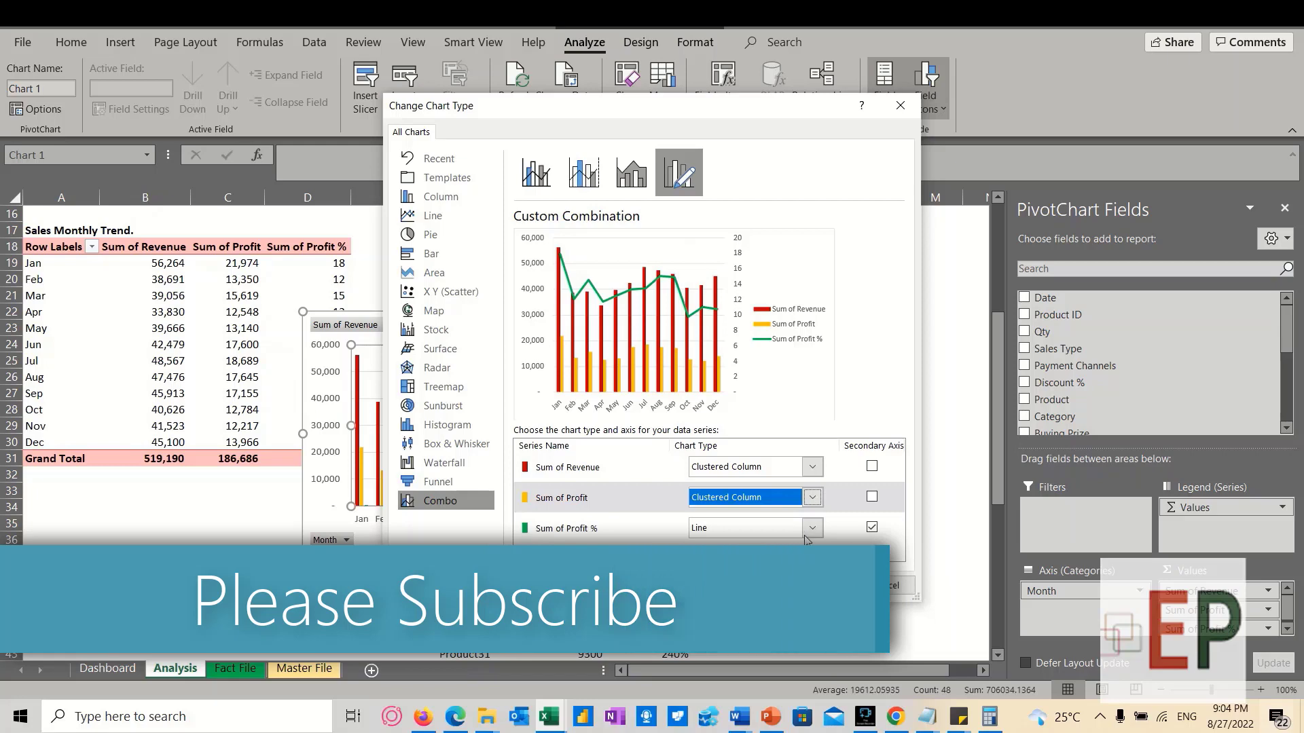
left_click(819, 586)
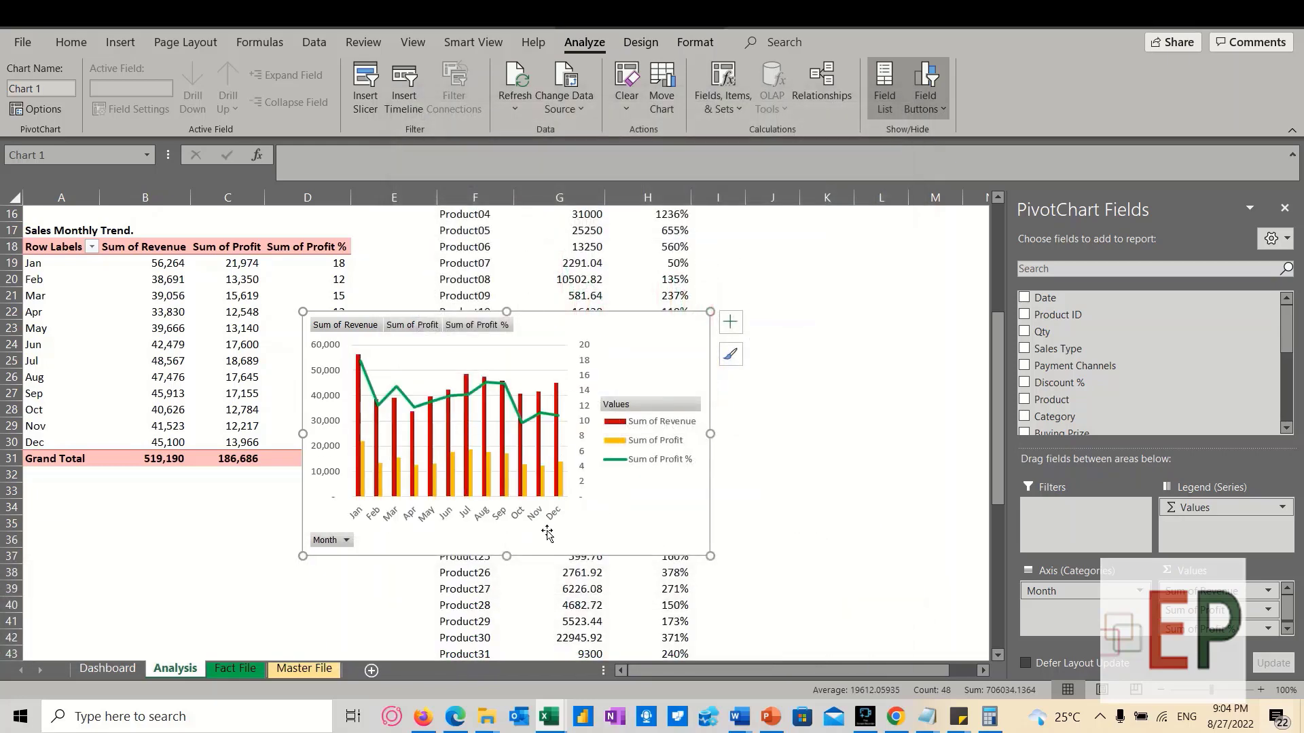
Move the monthly trend chart slightly higher on the sheet and hide all its field buttons
mouse_move(634, 365)
left_mouse_down()
mouse_move(658, 516)
mouse_move(649, 380)
left_mouse_up()
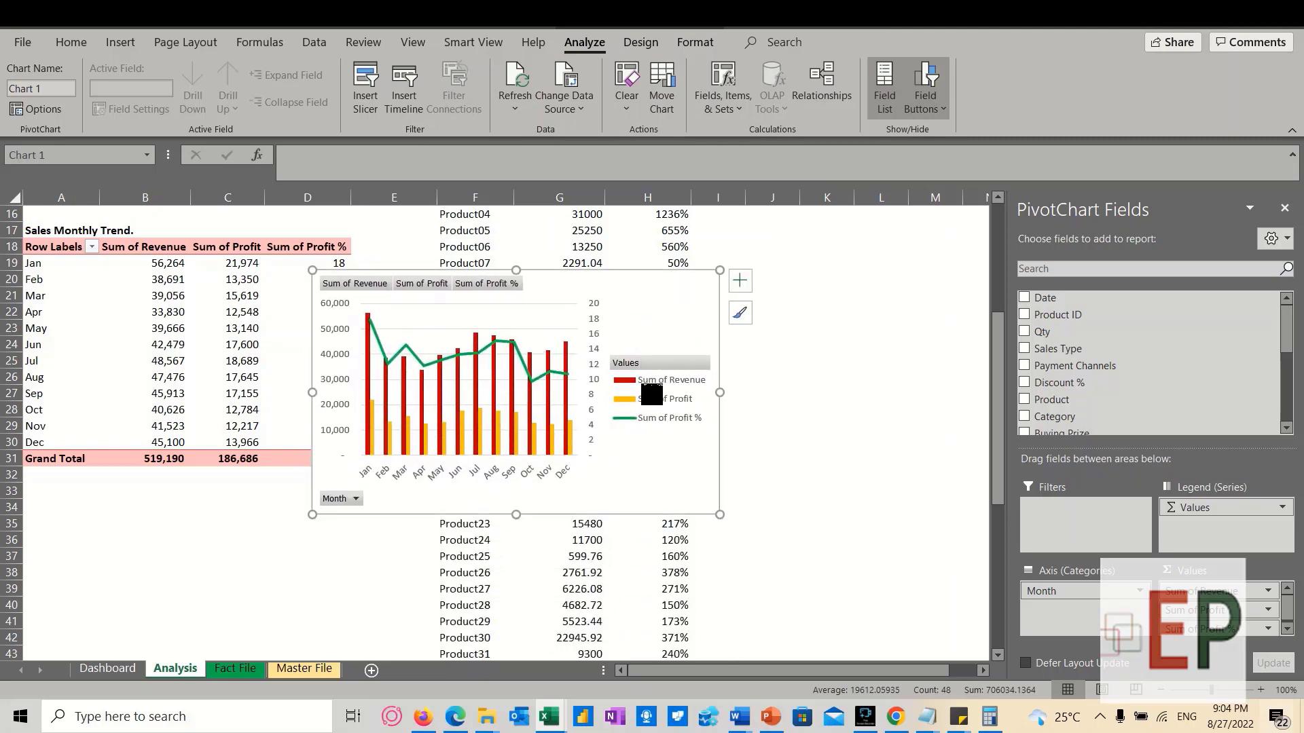
left_click(651, 426)
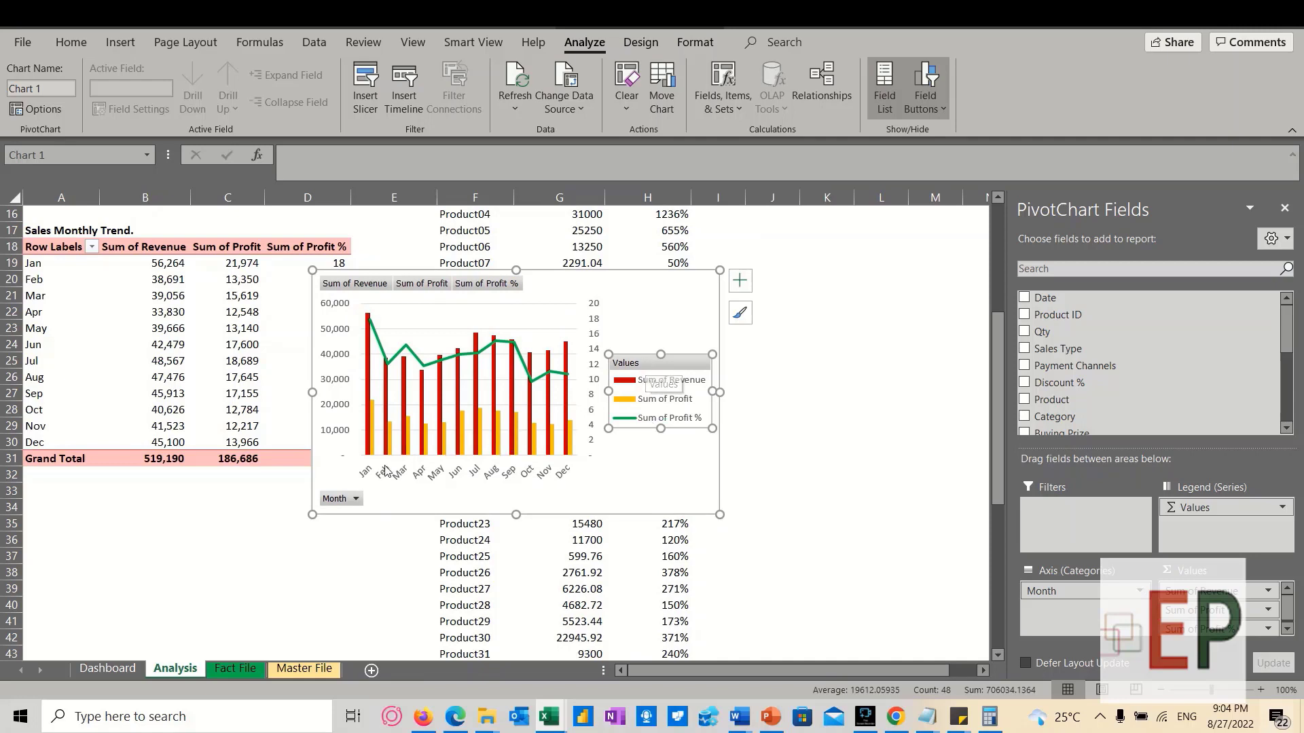
right_click(339, 501)
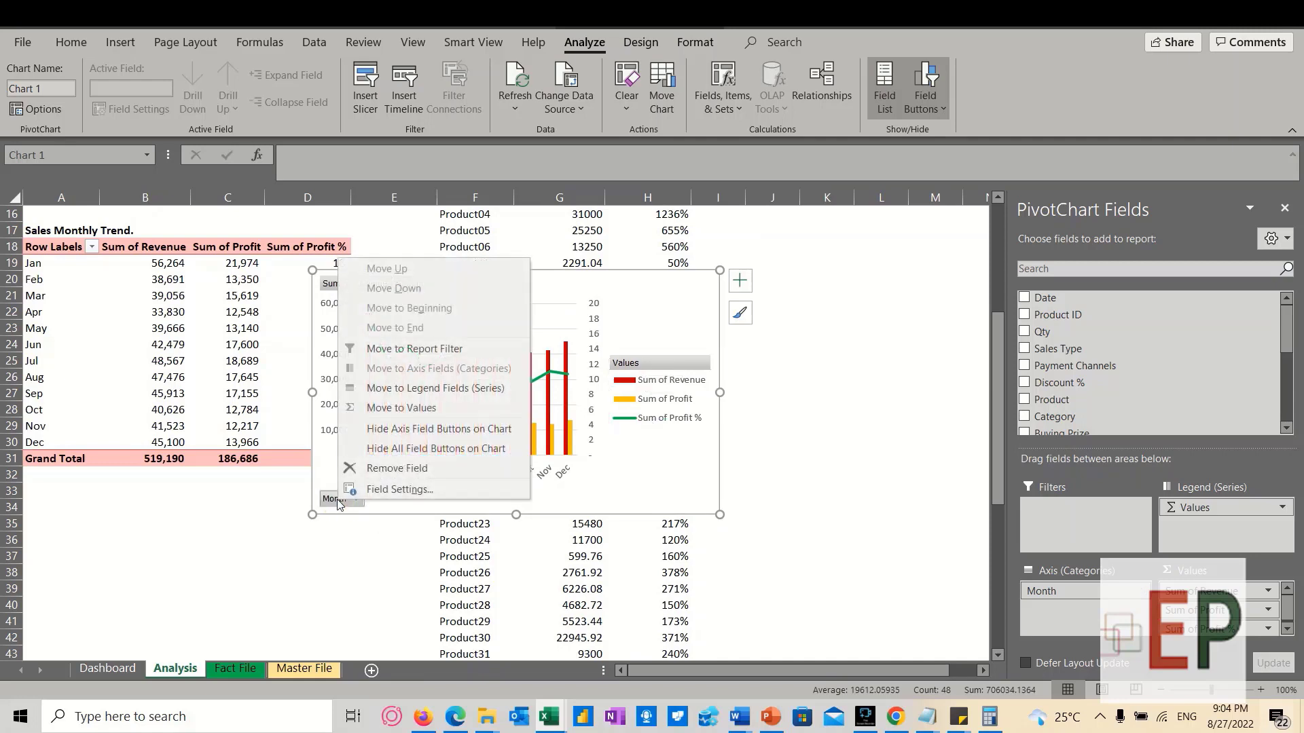
left_click(402, 449)
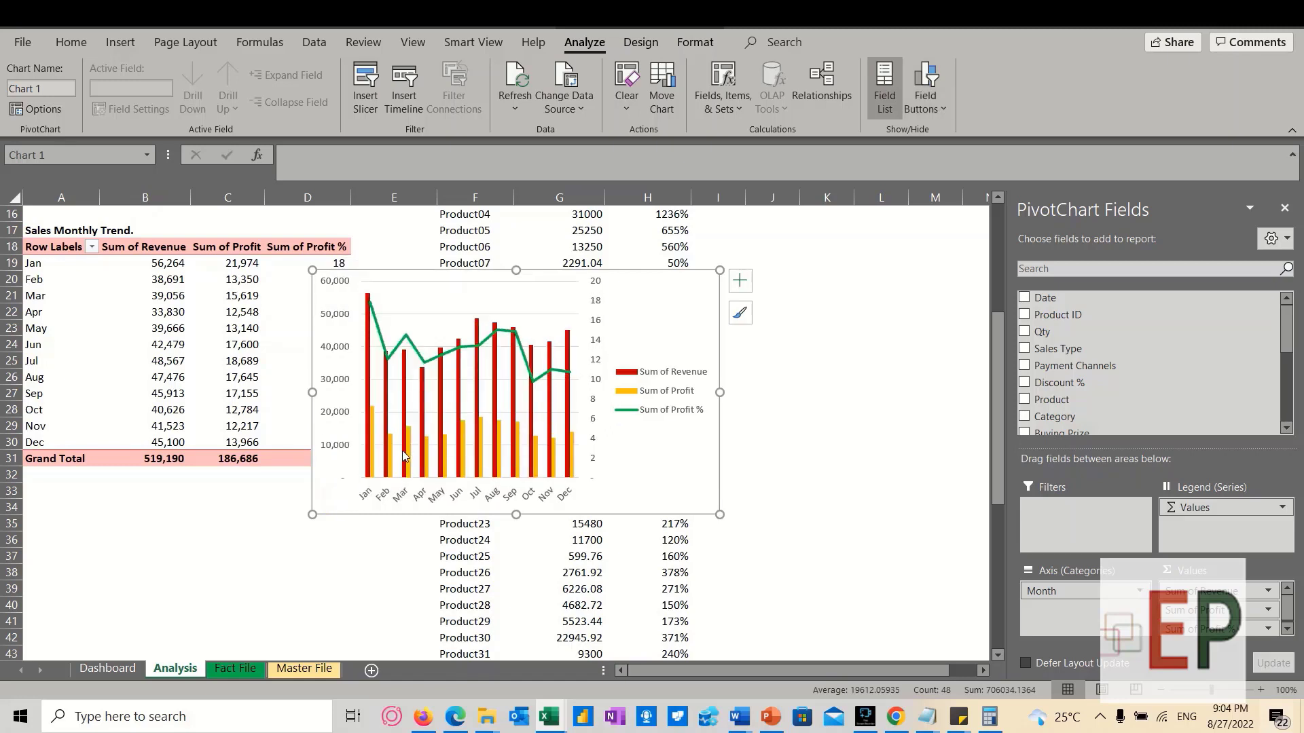
Set the chart's legend position to Top and shift the legend slightly down, closer to the plot area
left_click(402, 284)
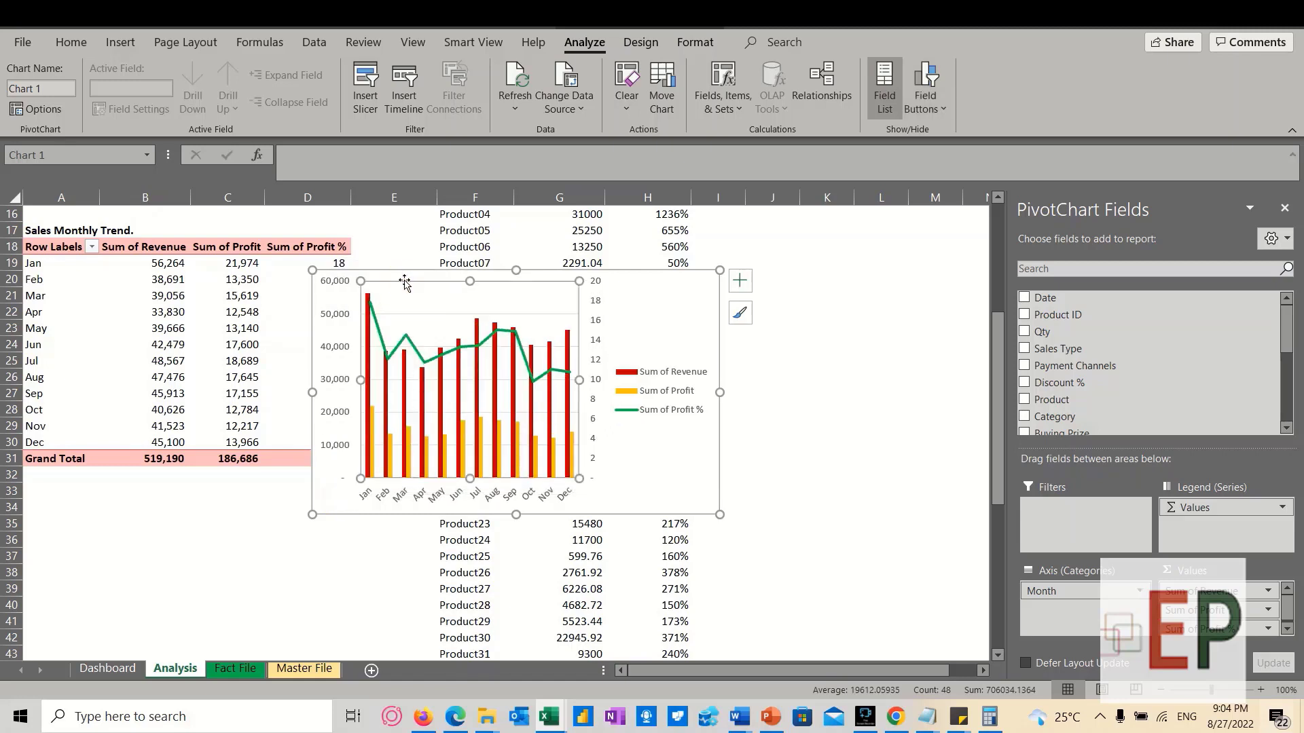
left_click(419, 314)
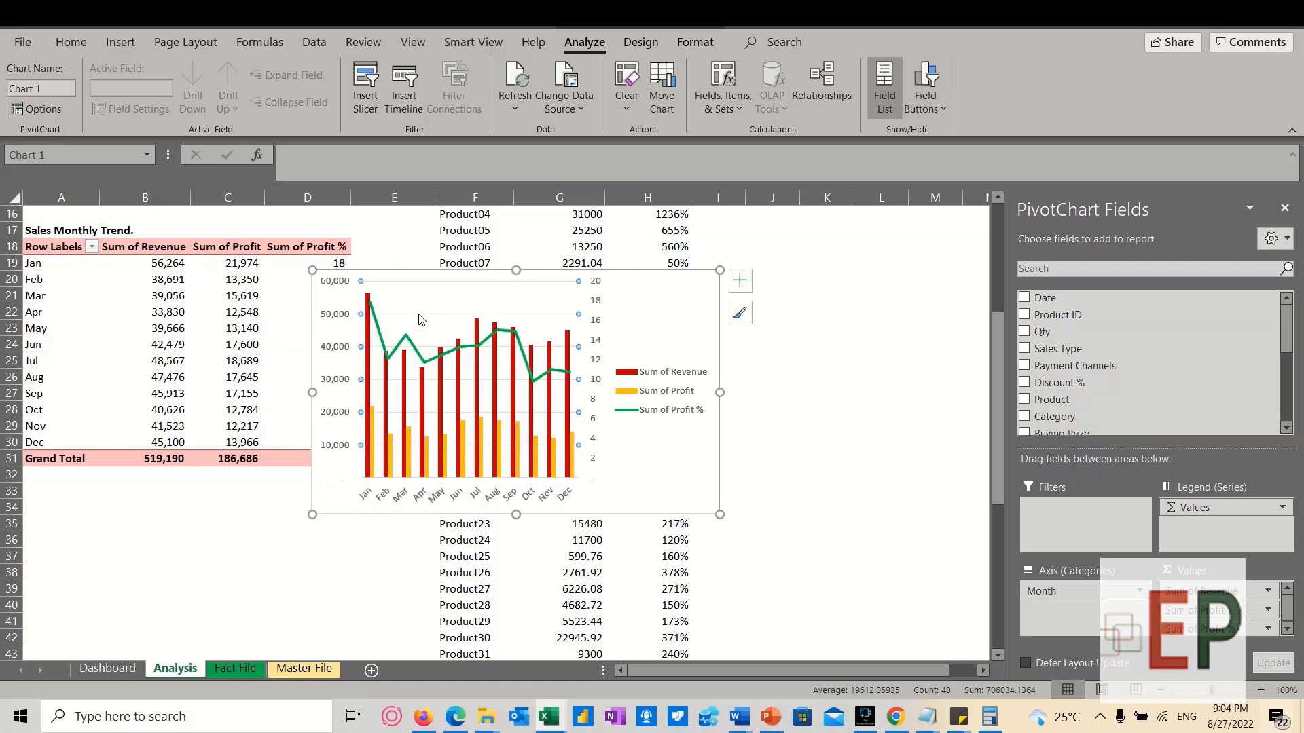
left_click(346, 317)
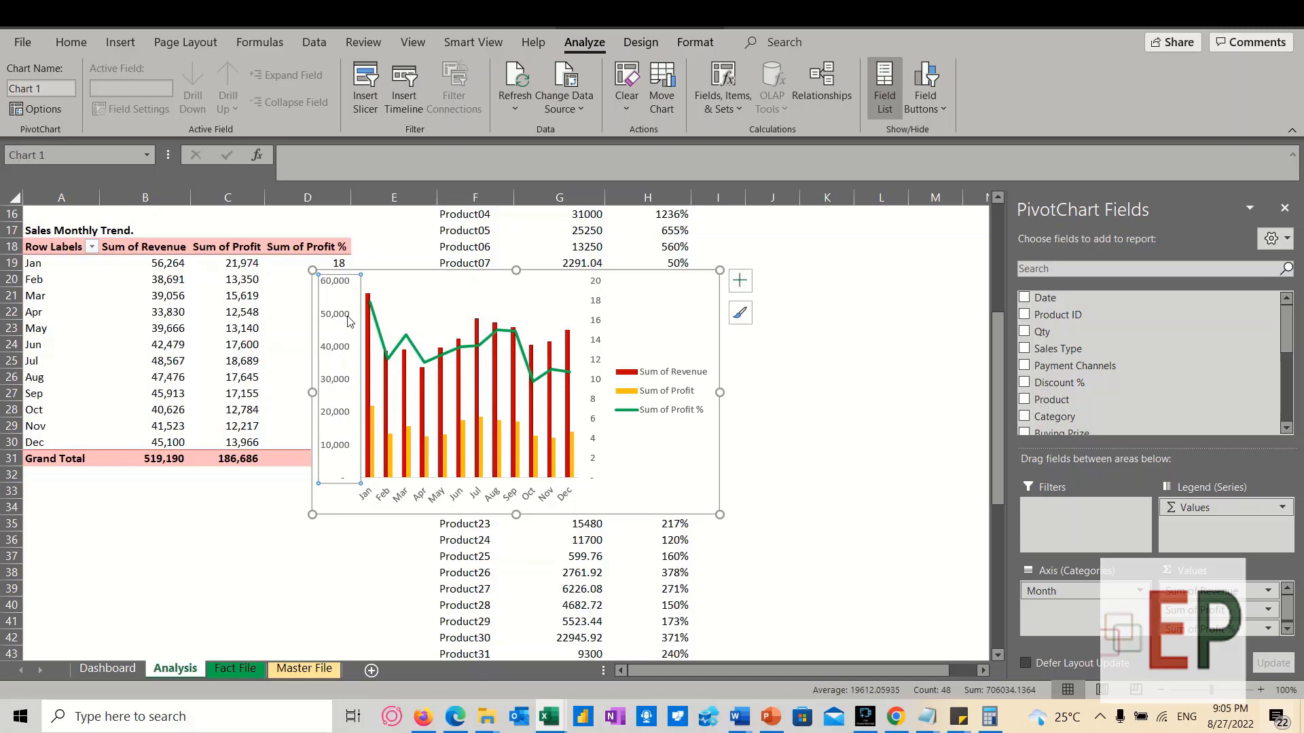
left_click(645, 414)
right_click(648, 390)
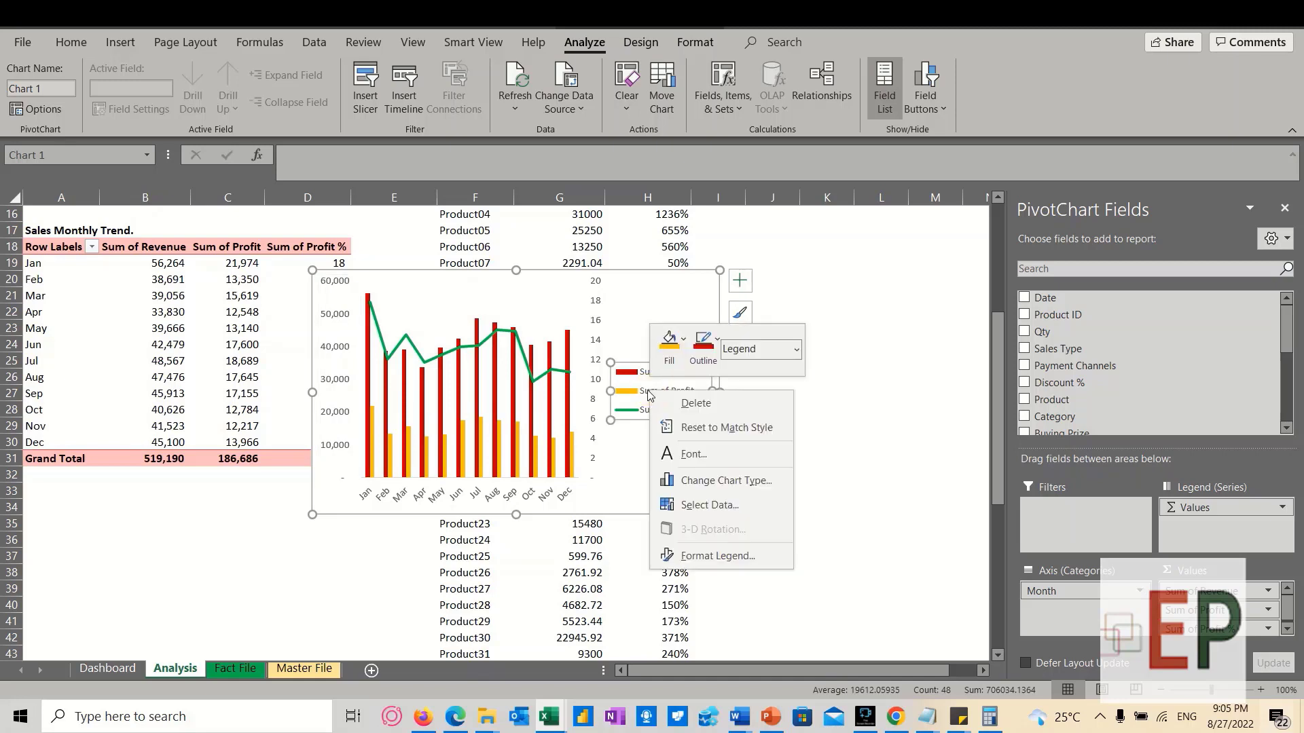
left_click(718, 556)
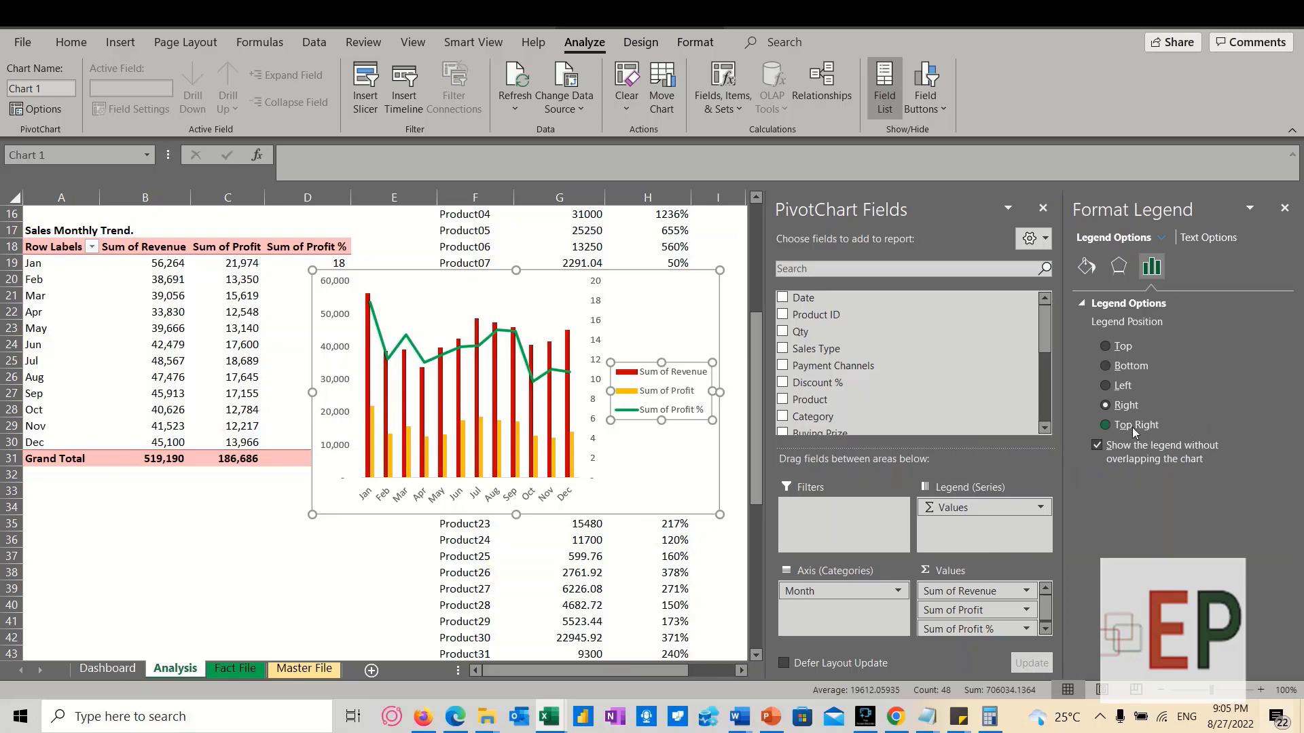
left_click(1116, 349)
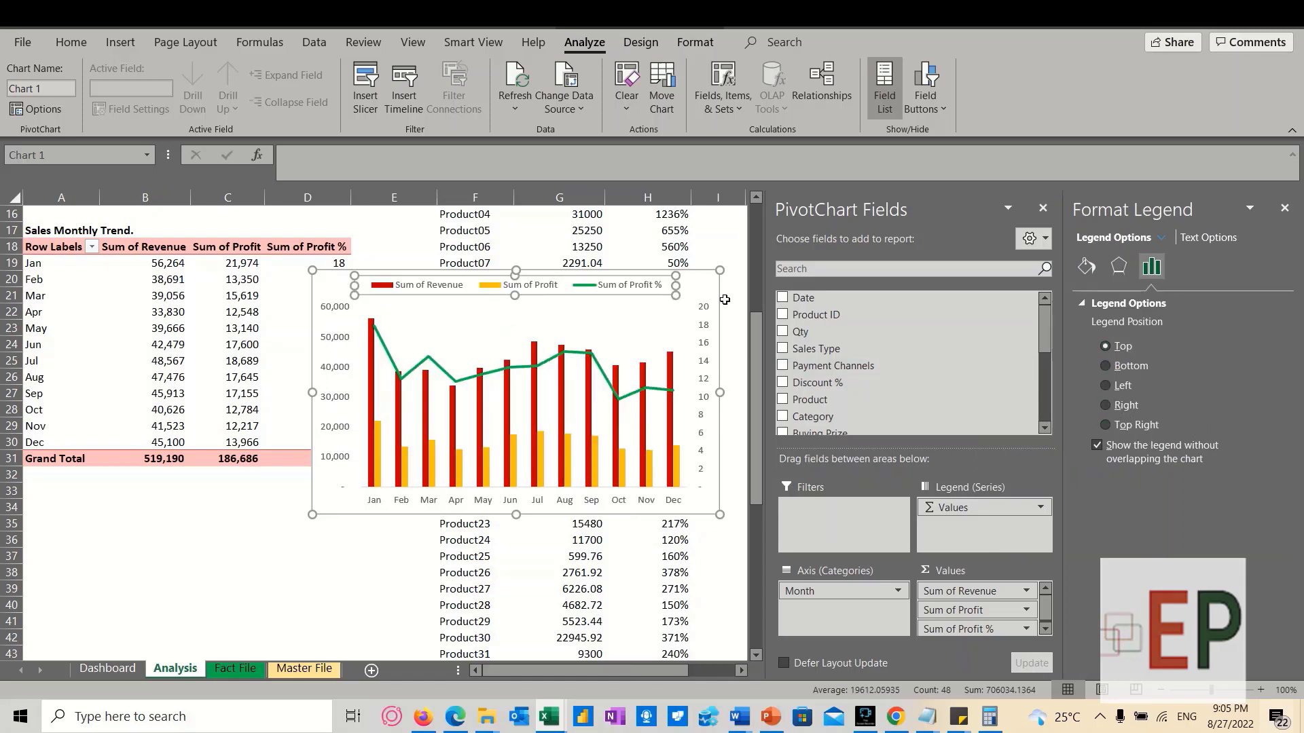
left_click_drag(547, 288, 560, 304)
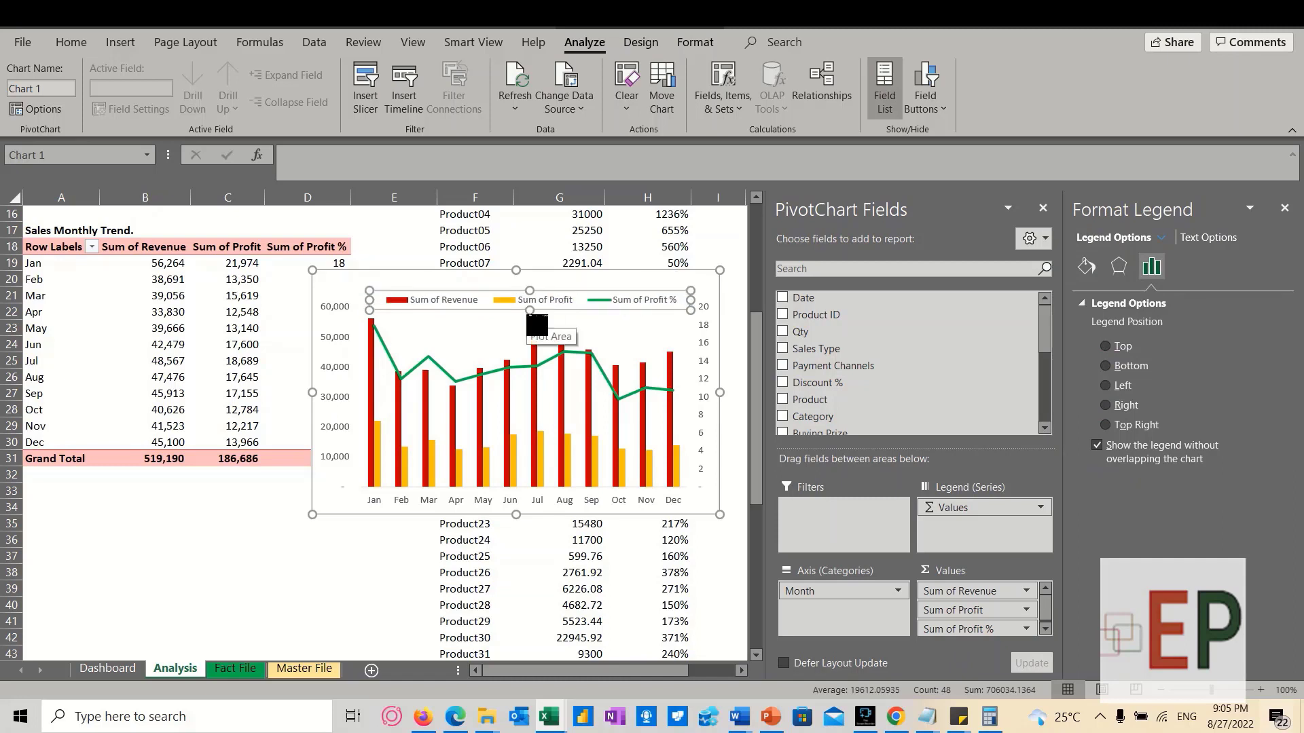
Turn on the smoothed line for the Sum of Profit % series
left_click(493, 371)
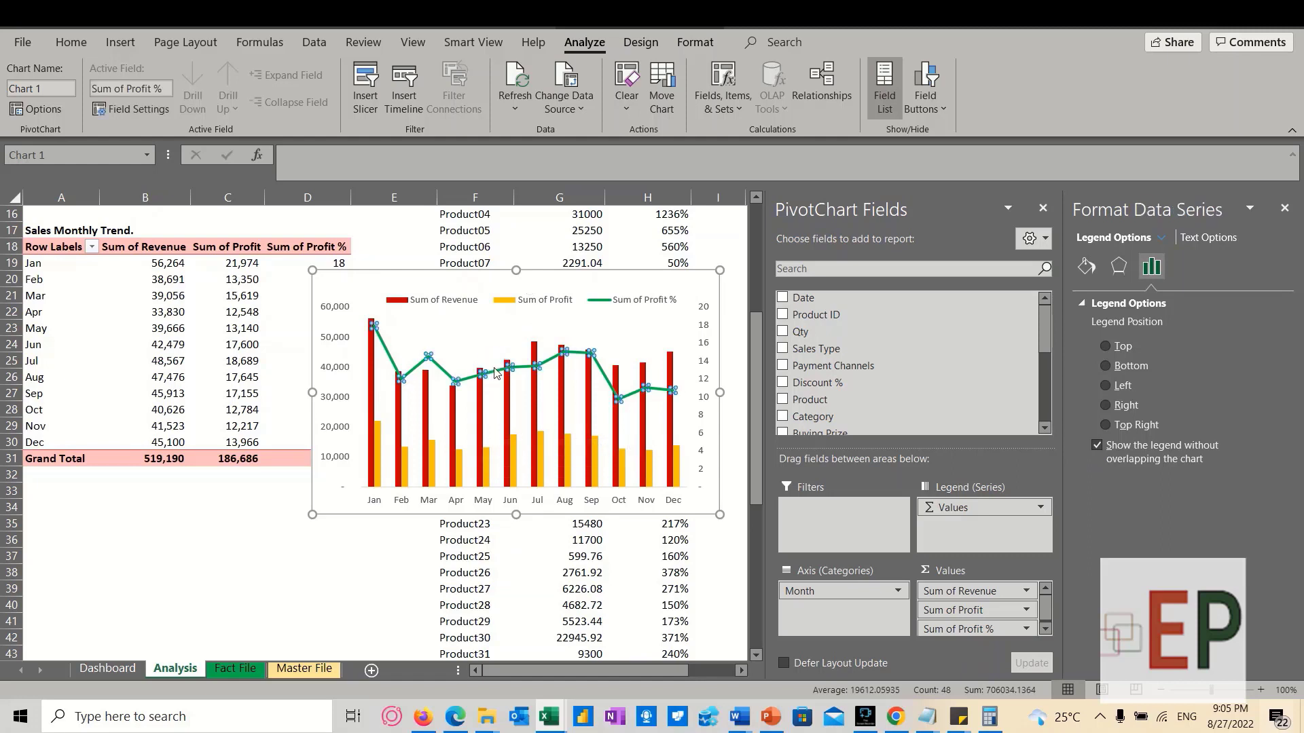
left_click(1087, 267)
scroll(1155, 510, "down", 1)
left_click(1104, 650)
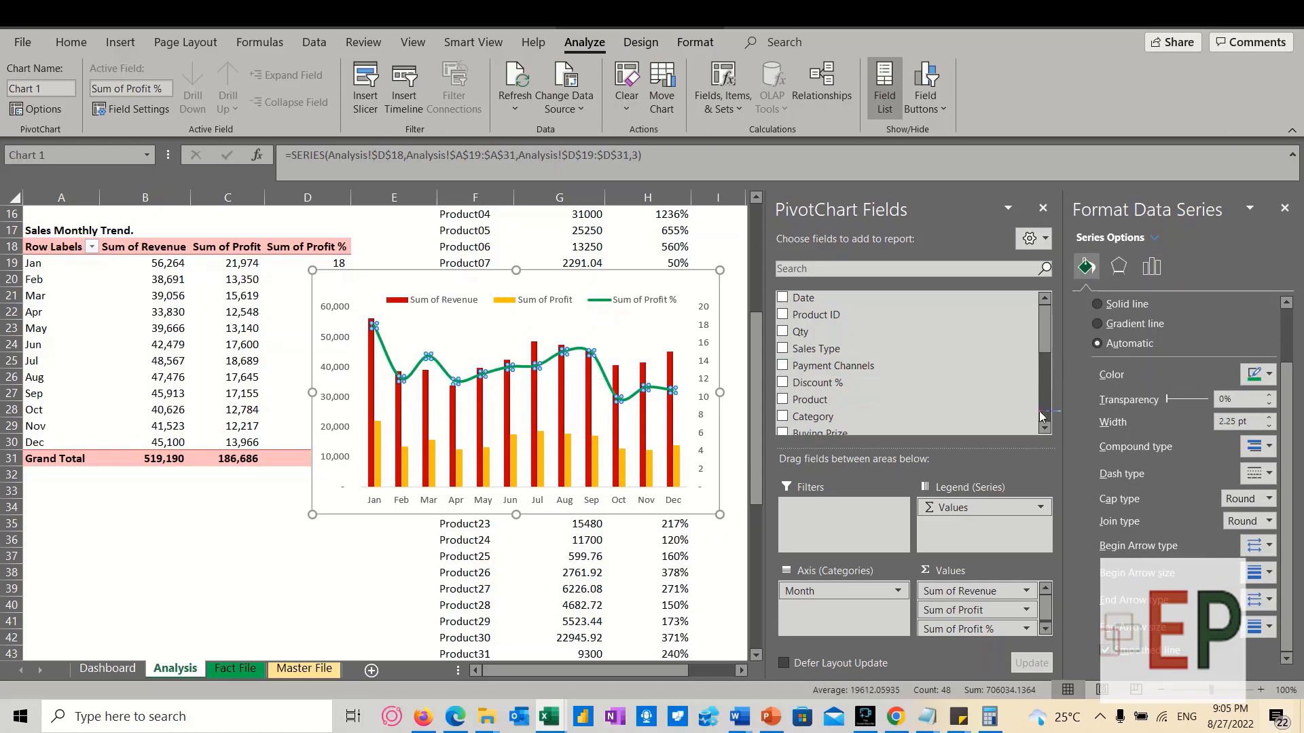
Reduce the gap width of the revenue and profit columns to 0%
left_click(370, 389)
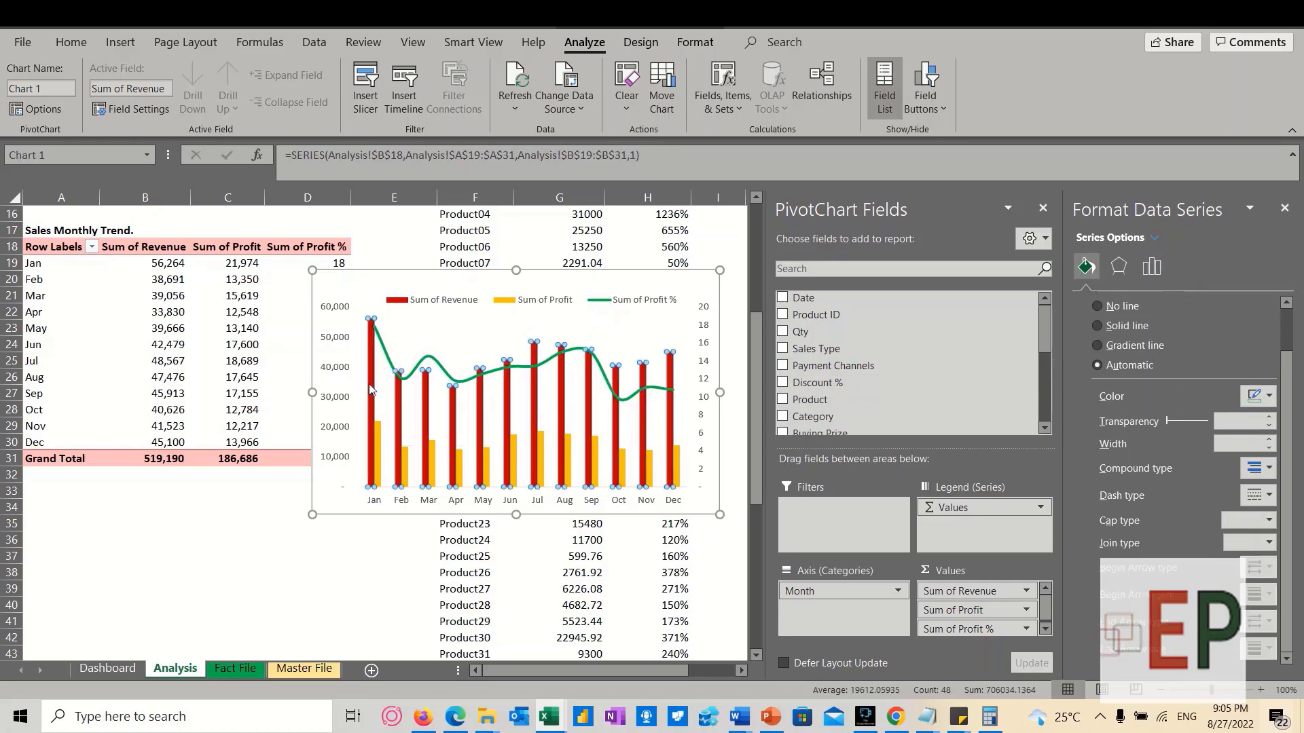
left_click(1151, 266)
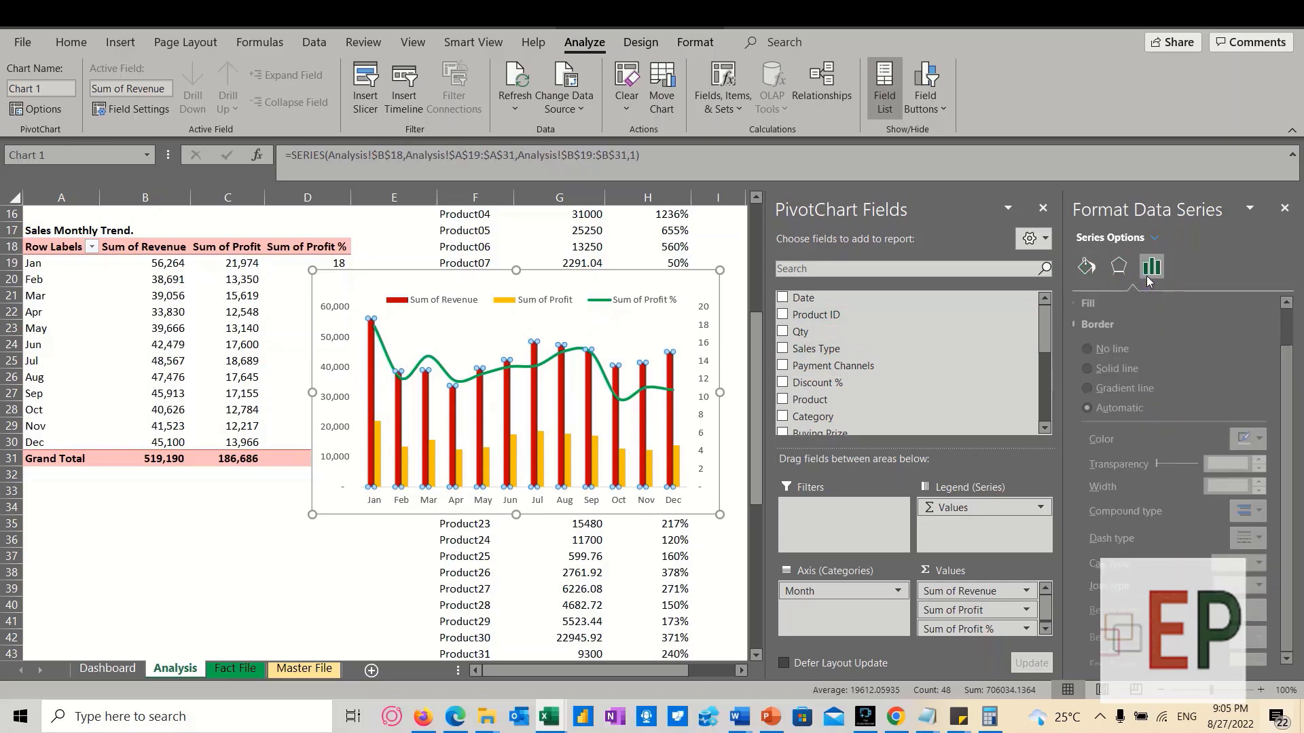
left_click(1176, 416)
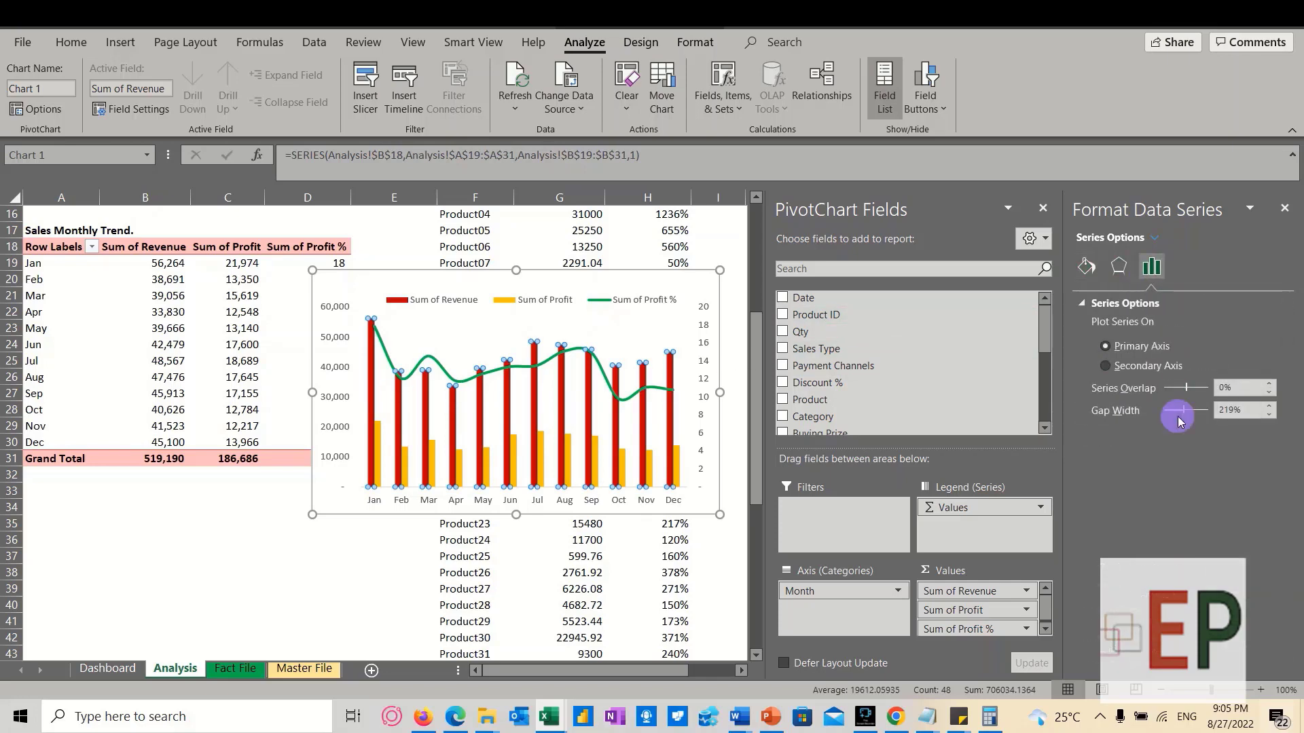
left_click(1172, 411)
left_click(1172, 411)
left_click(1173, 412)
left_click(1172, 412)
left_click(1170, 412)
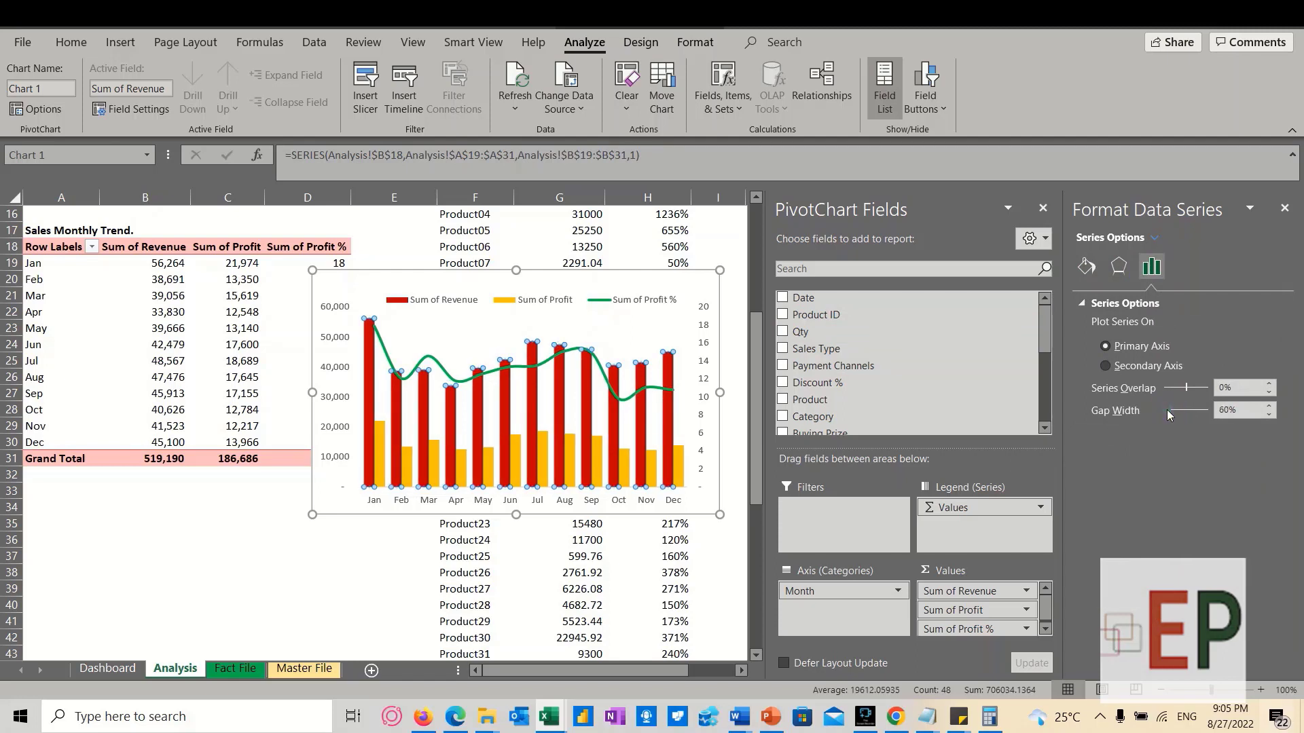
left_click(677, 469)
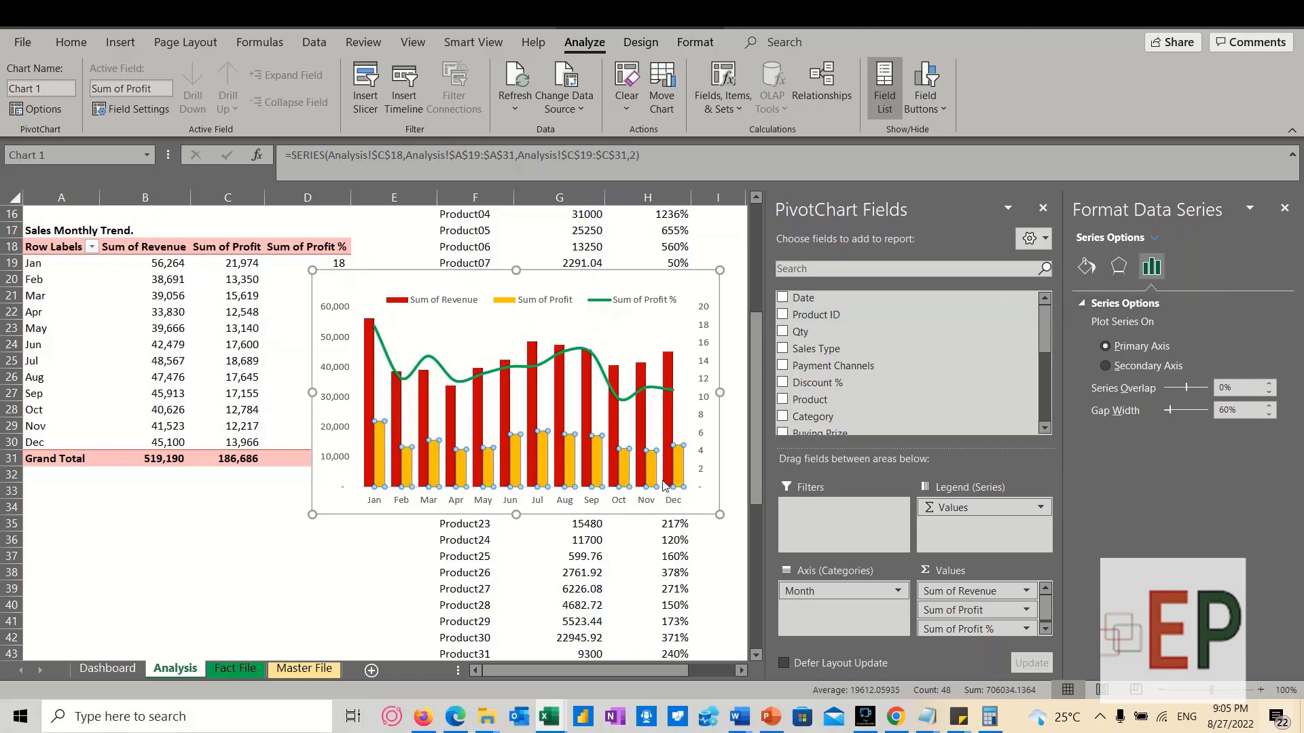
left_click_drag(1174, 411, 1160, 412)
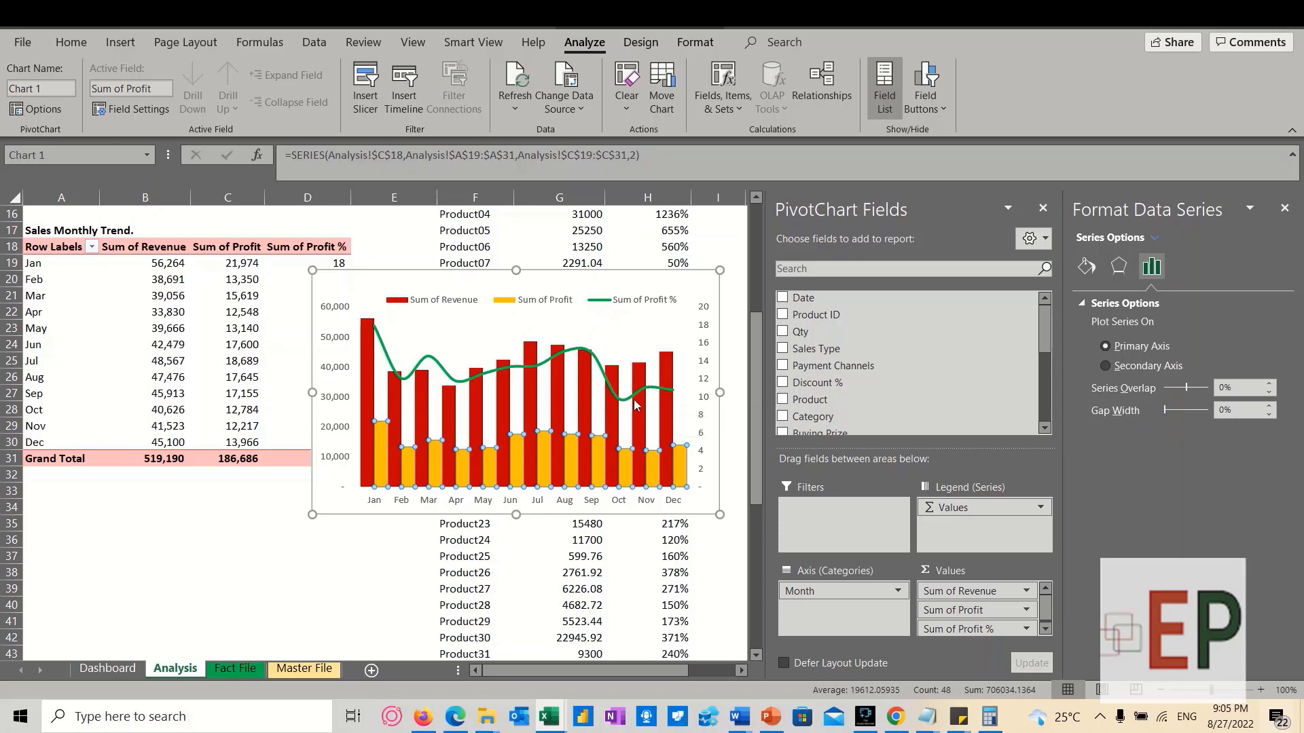
Remove the border from the Sum of Revenue columns in the monthly trend chart by setting it to No line
left_click(367, 391)
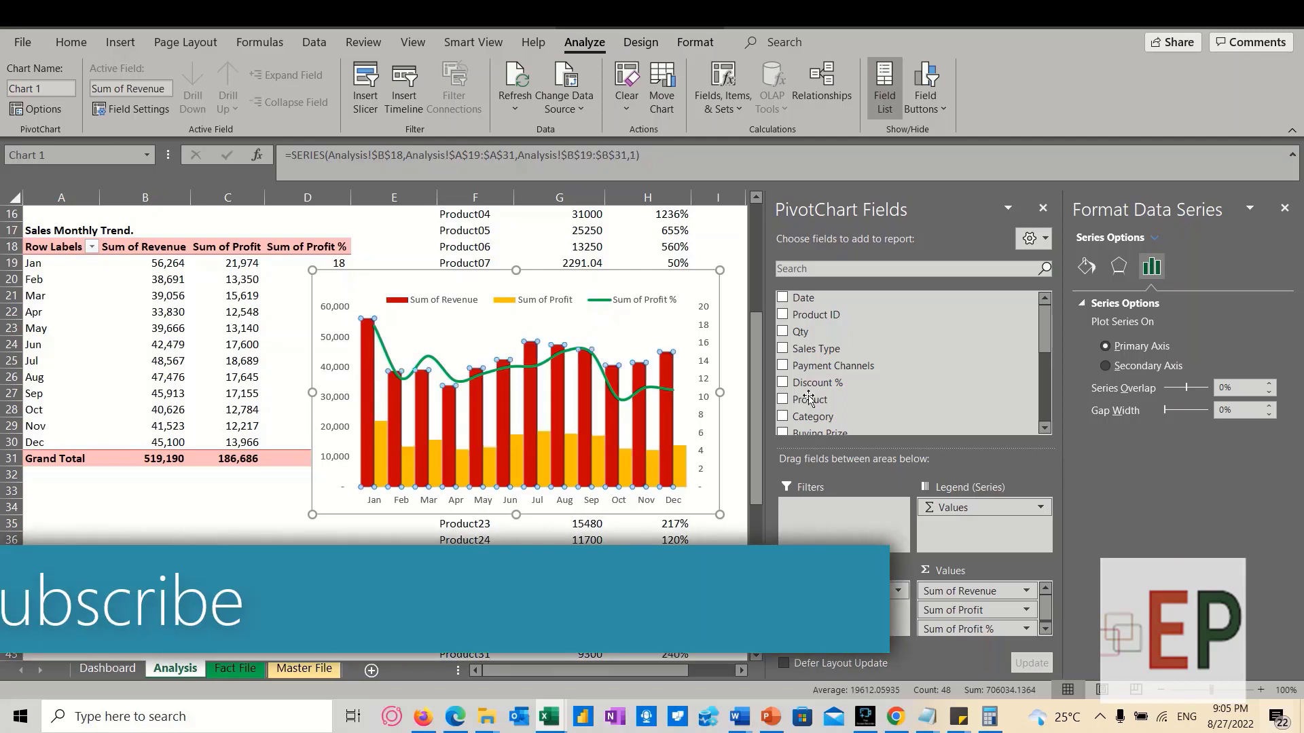
left_click(1089, 269)
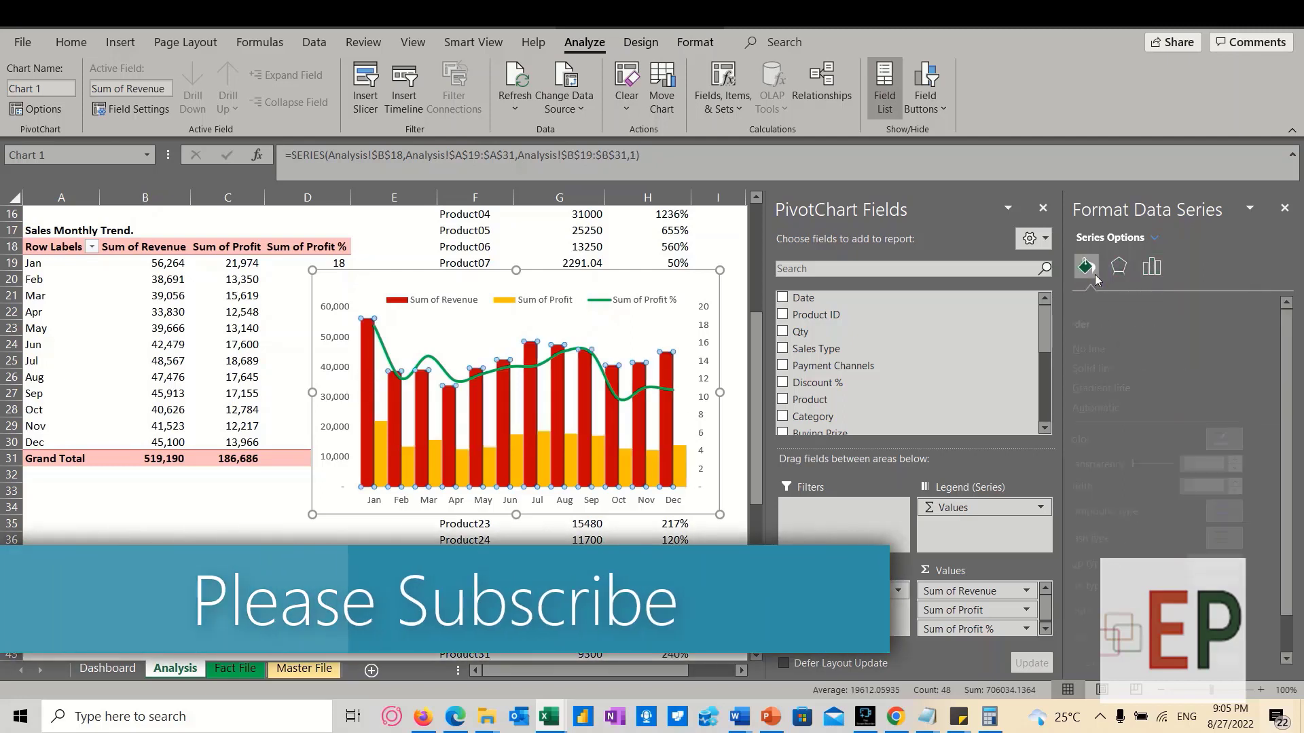
left_click(1262, 439)
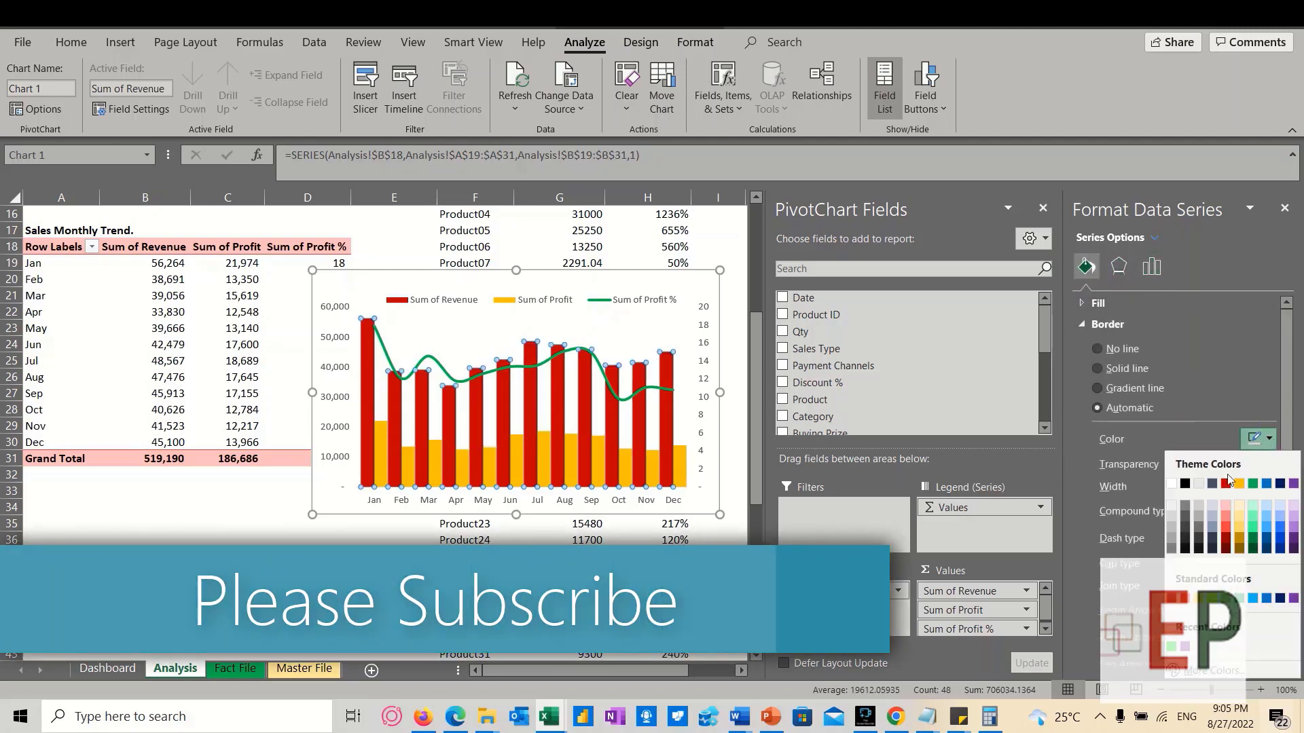
left_click(1254, 600)
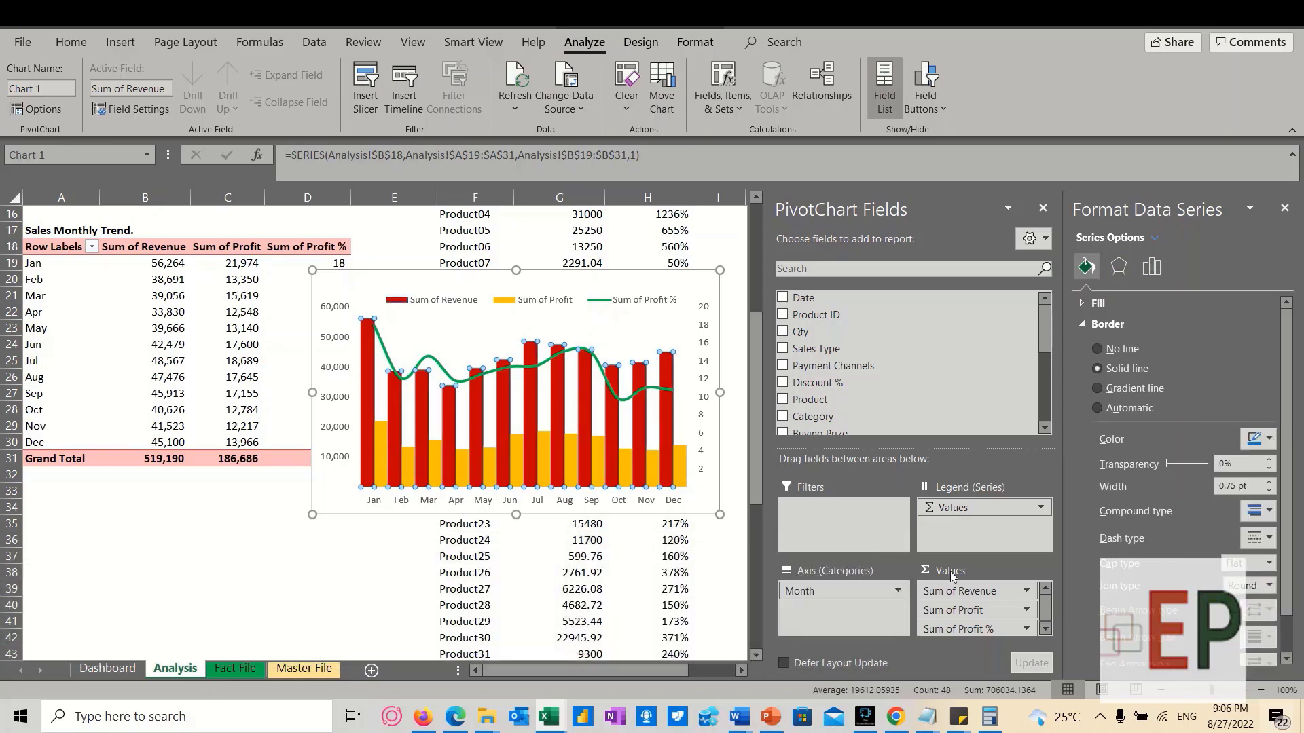
left_click(1113, 348)
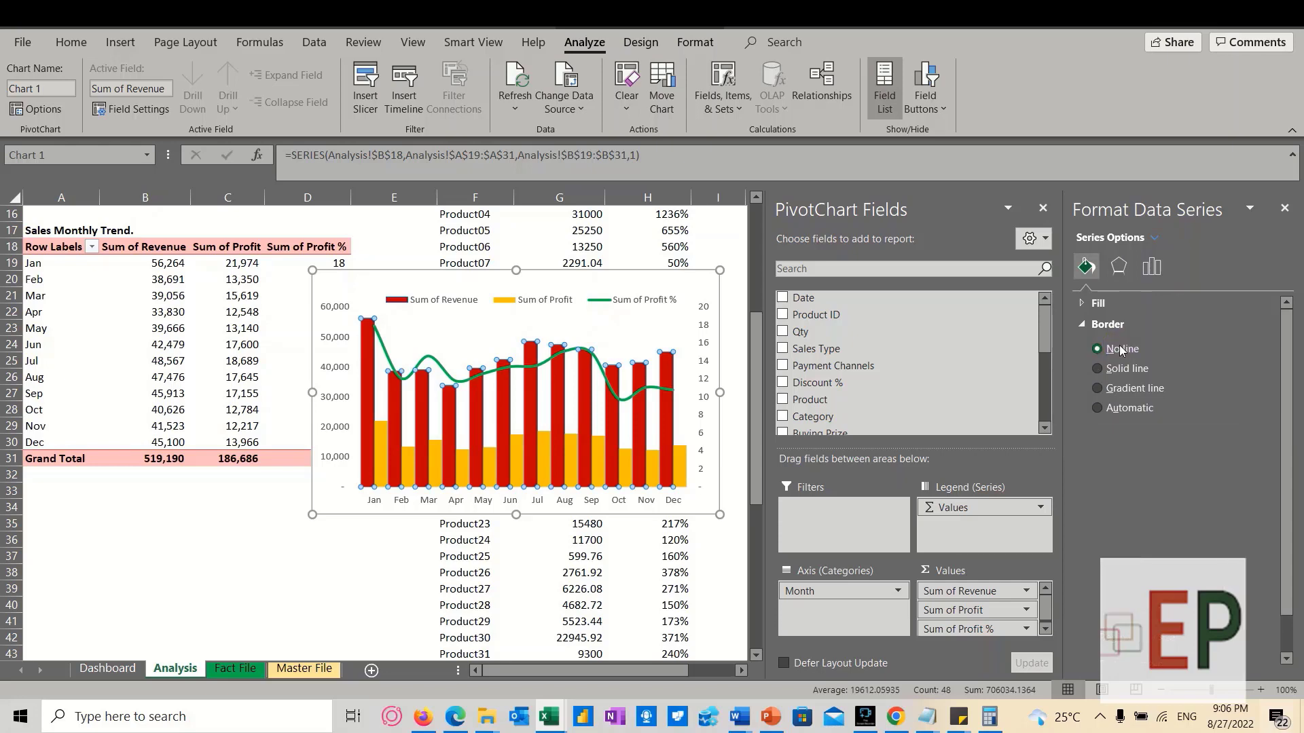
Fill the Sum of Revenue columns with the standard solid blue color
left_click(1097, 303)
left_click(1256, 477)
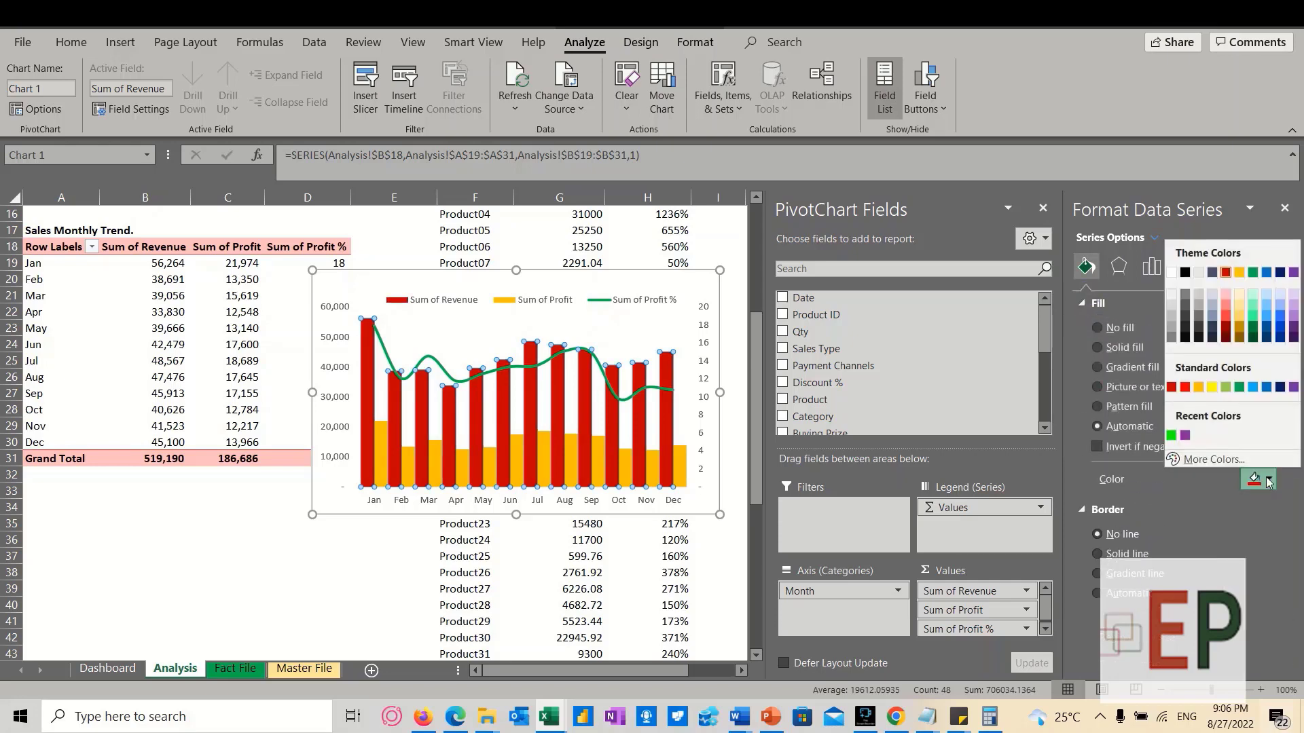
left_click(1266, 387)
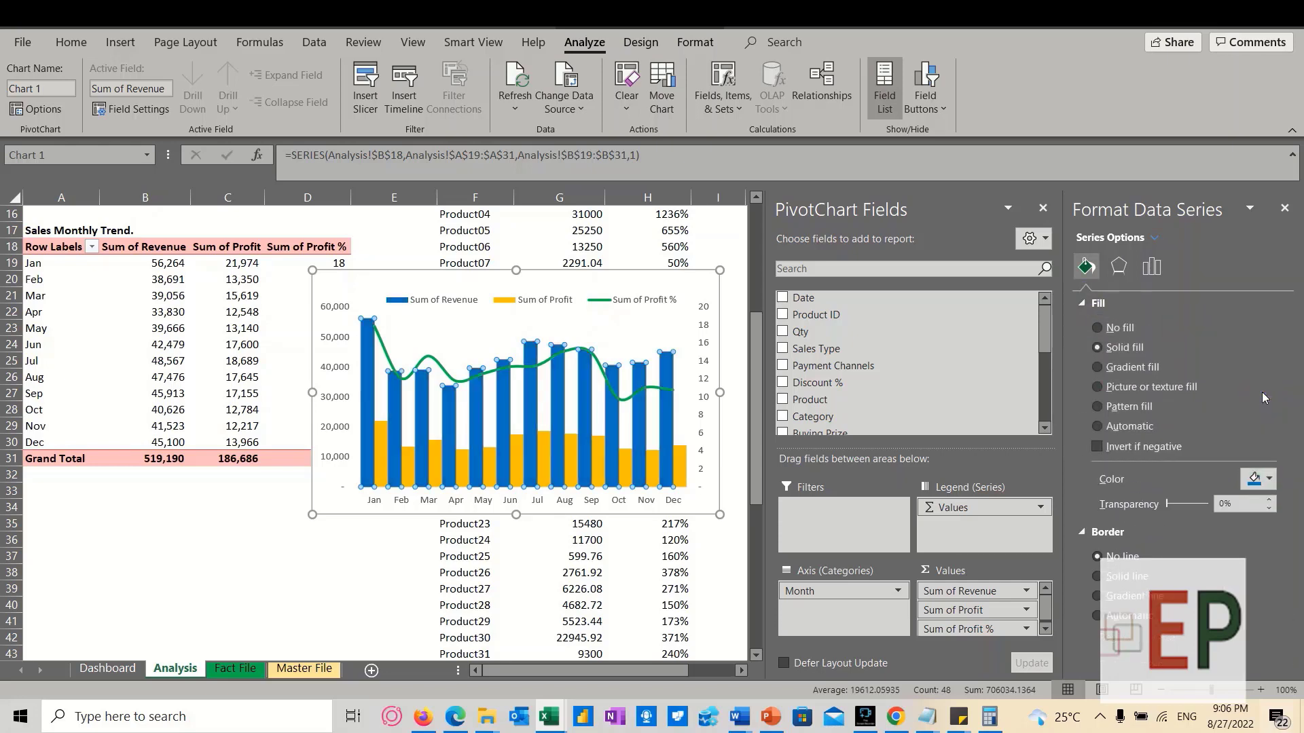
Change the Sum of Profit % line color to the red theme color
left_click(682, 461)
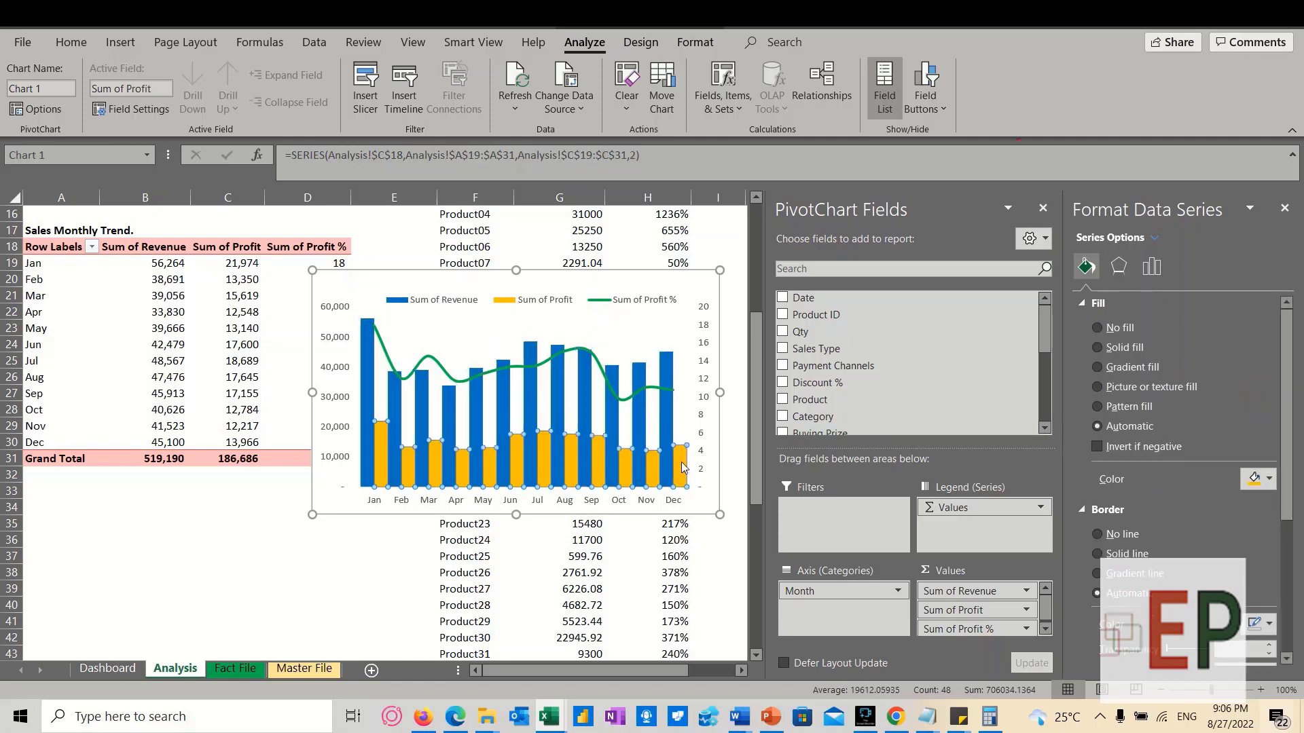
left_click(510, 367)
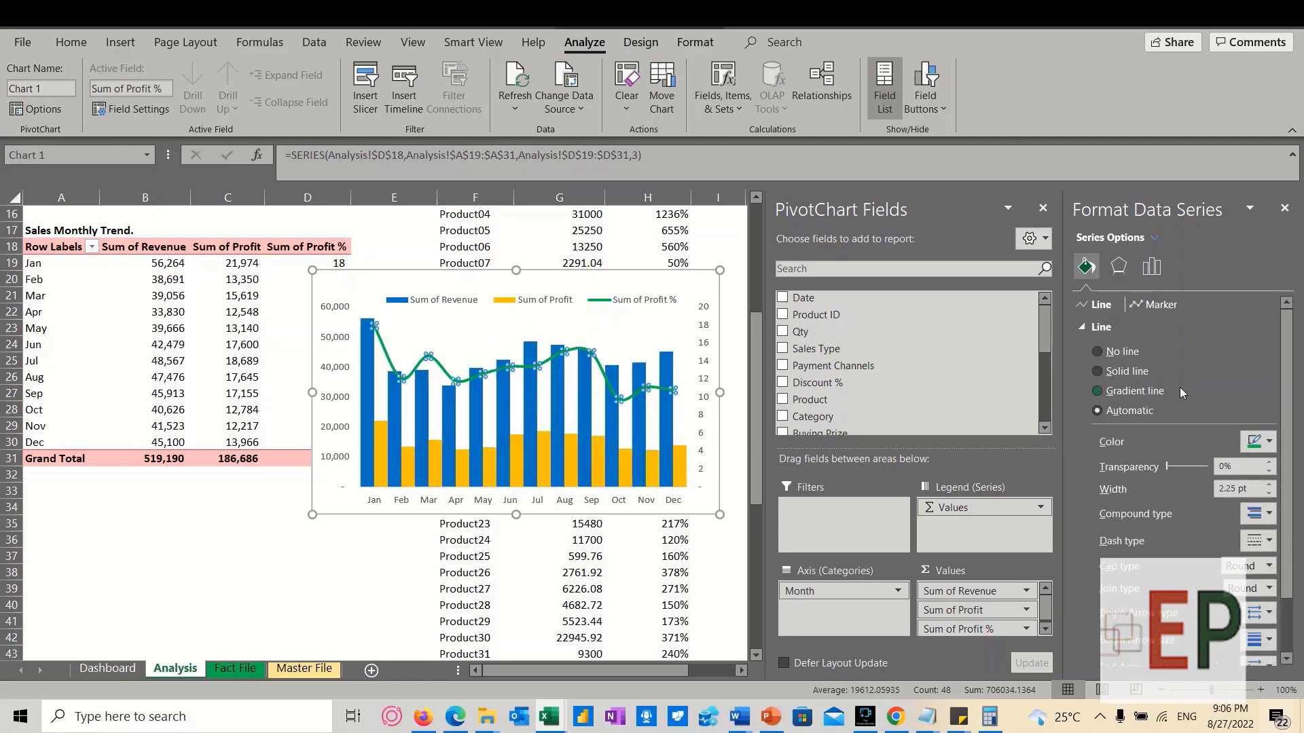
left_click(1269, 442)
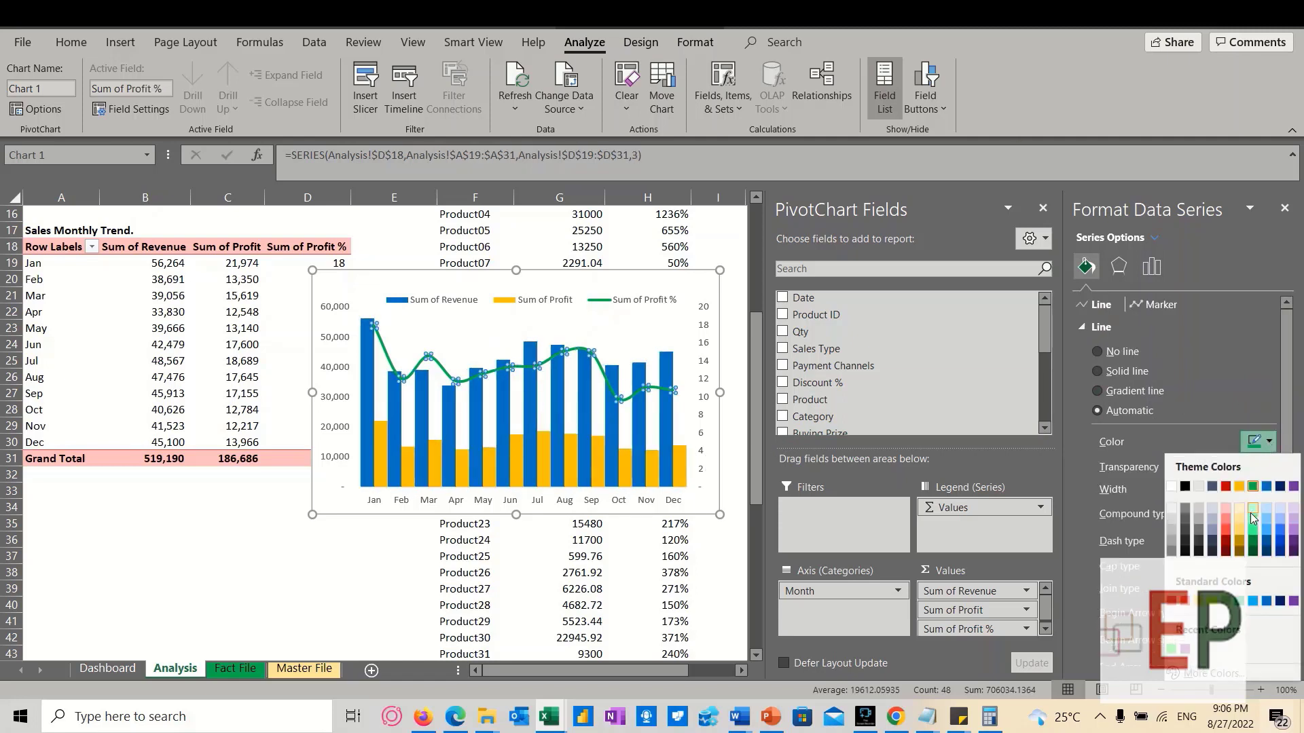
left_click(1227, 487)
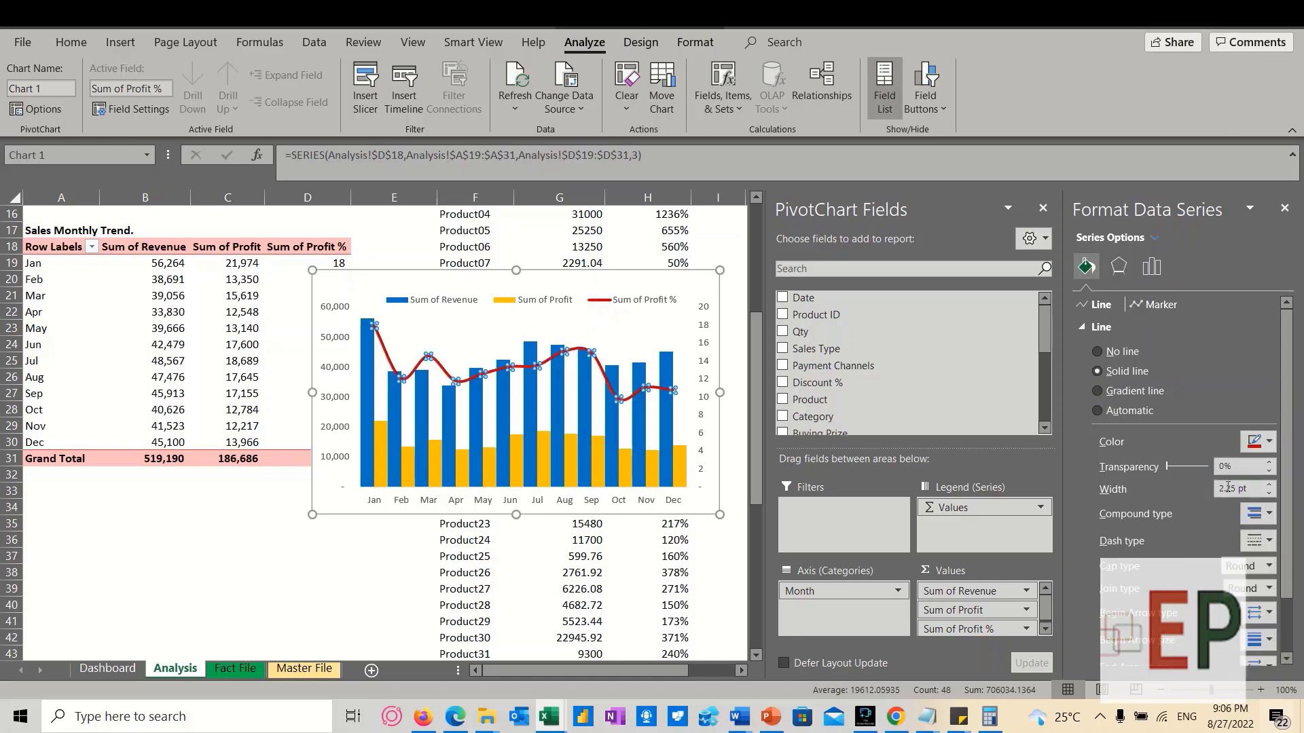
Make the month labels on the chart's horizontal axis bold
left_click(534, 430)
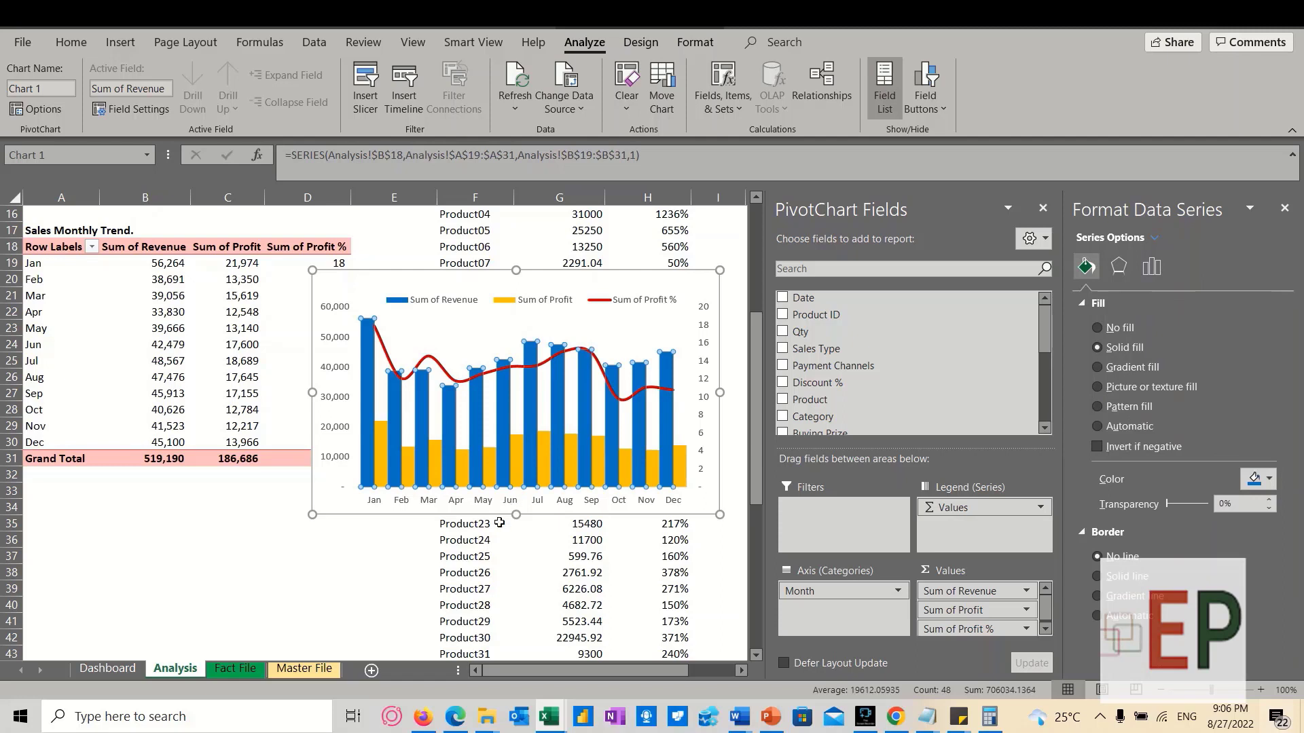
left_click(506, 503)
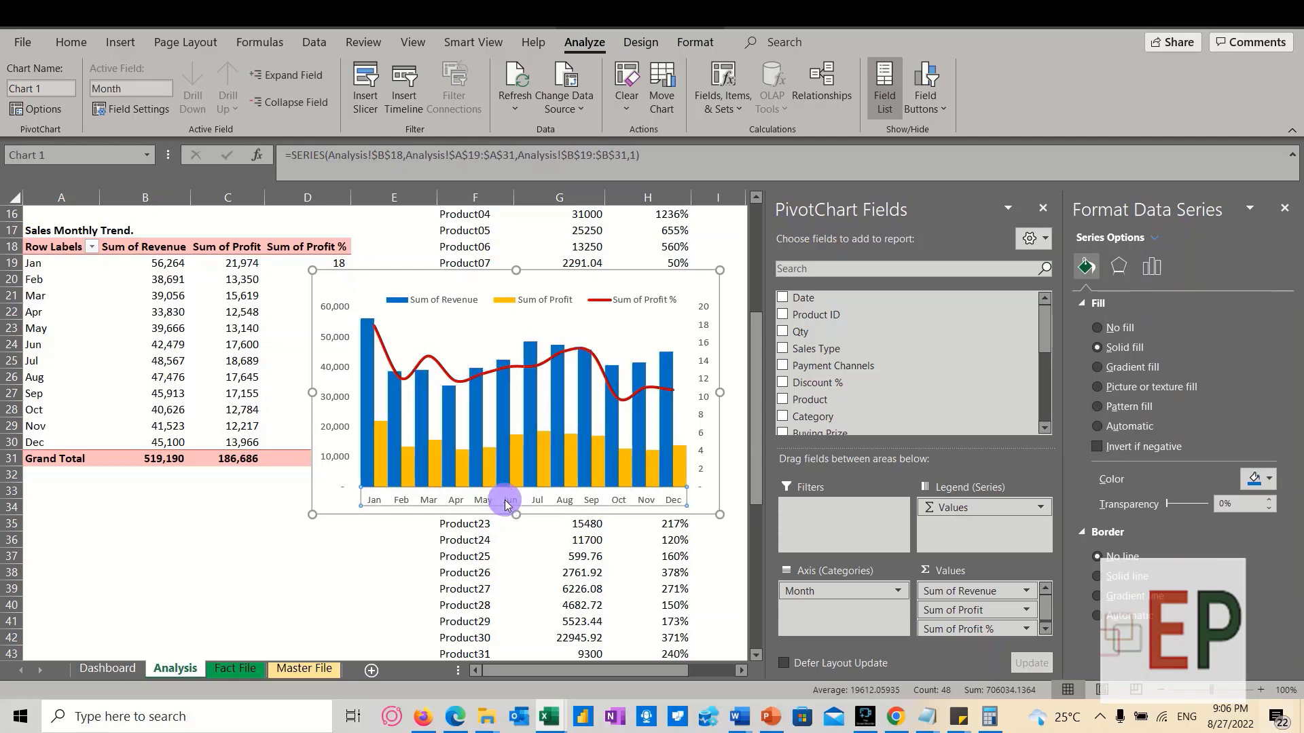
Hide the secondary vertical axis labels of the monthly trend chart by setting their label position to None
left_click(702, 365)
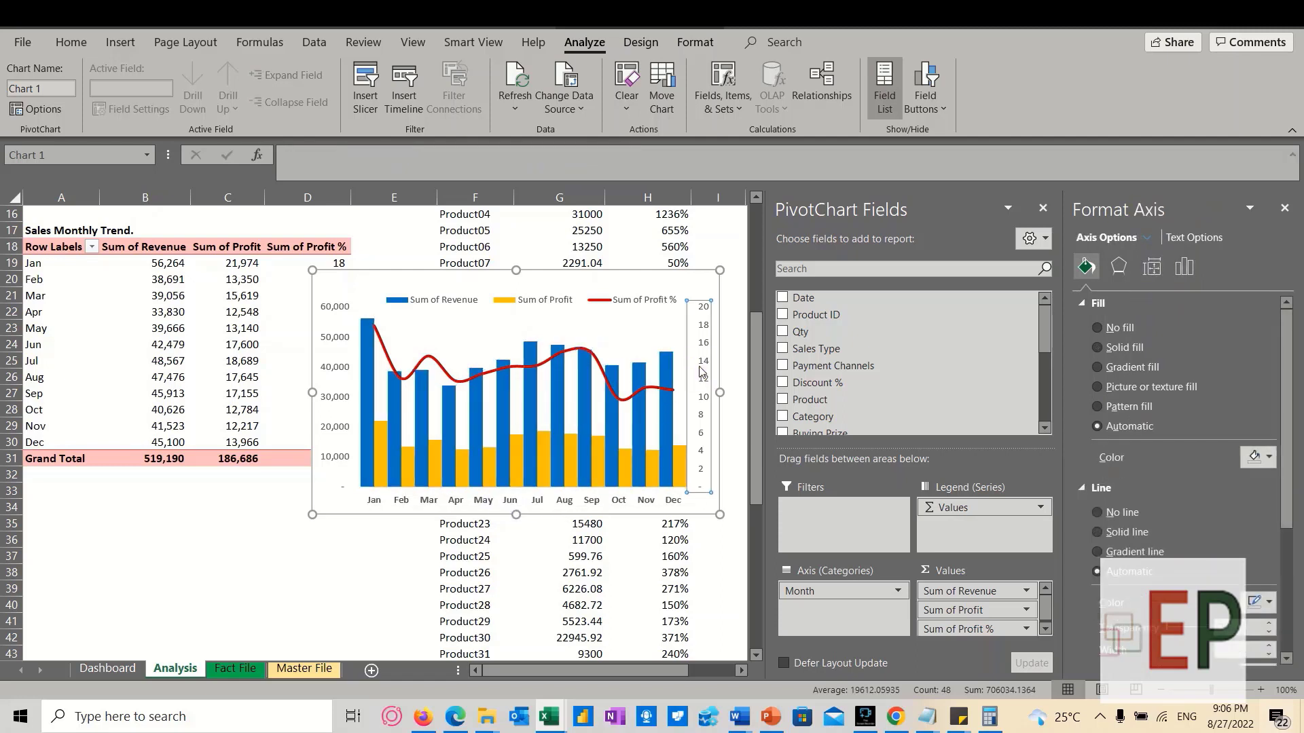
left_click(1153, 267)
left_click(1187, 268)
scroll(1087, 635, "down", 1)
left_click(1088, 638)
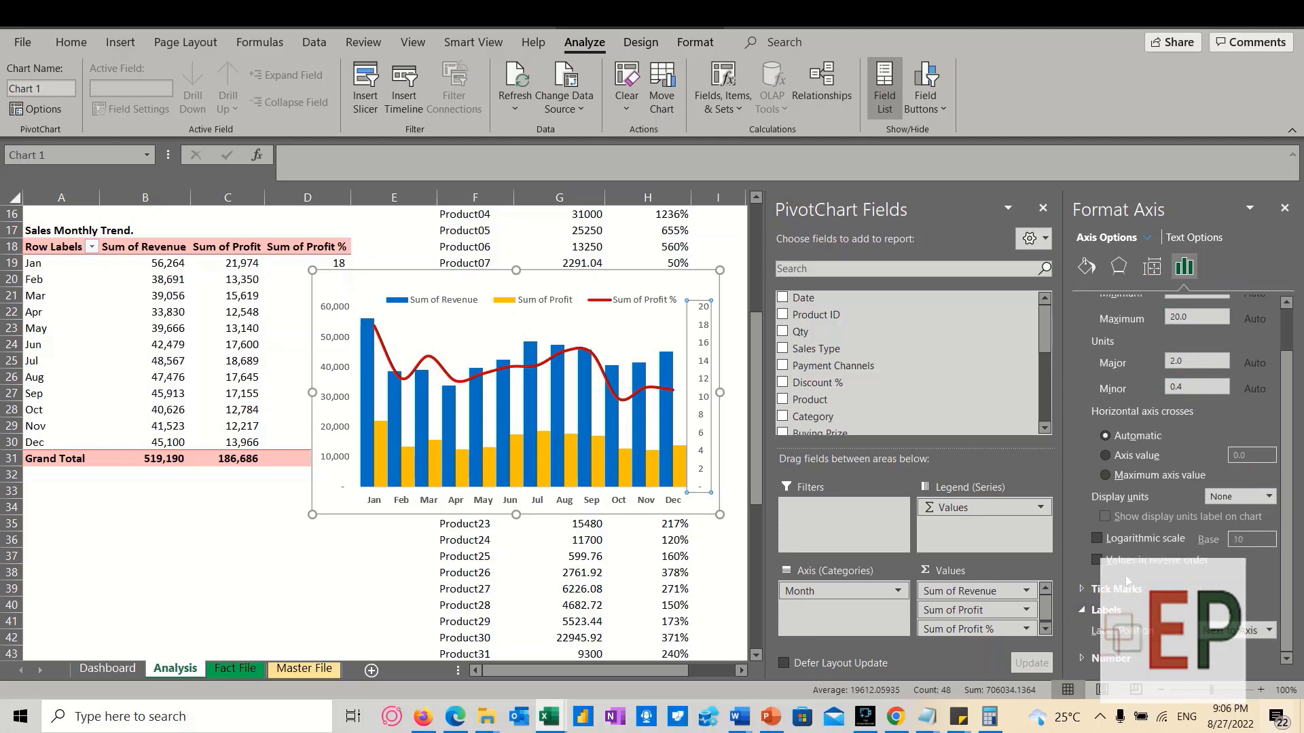
left_click(1230, 631)
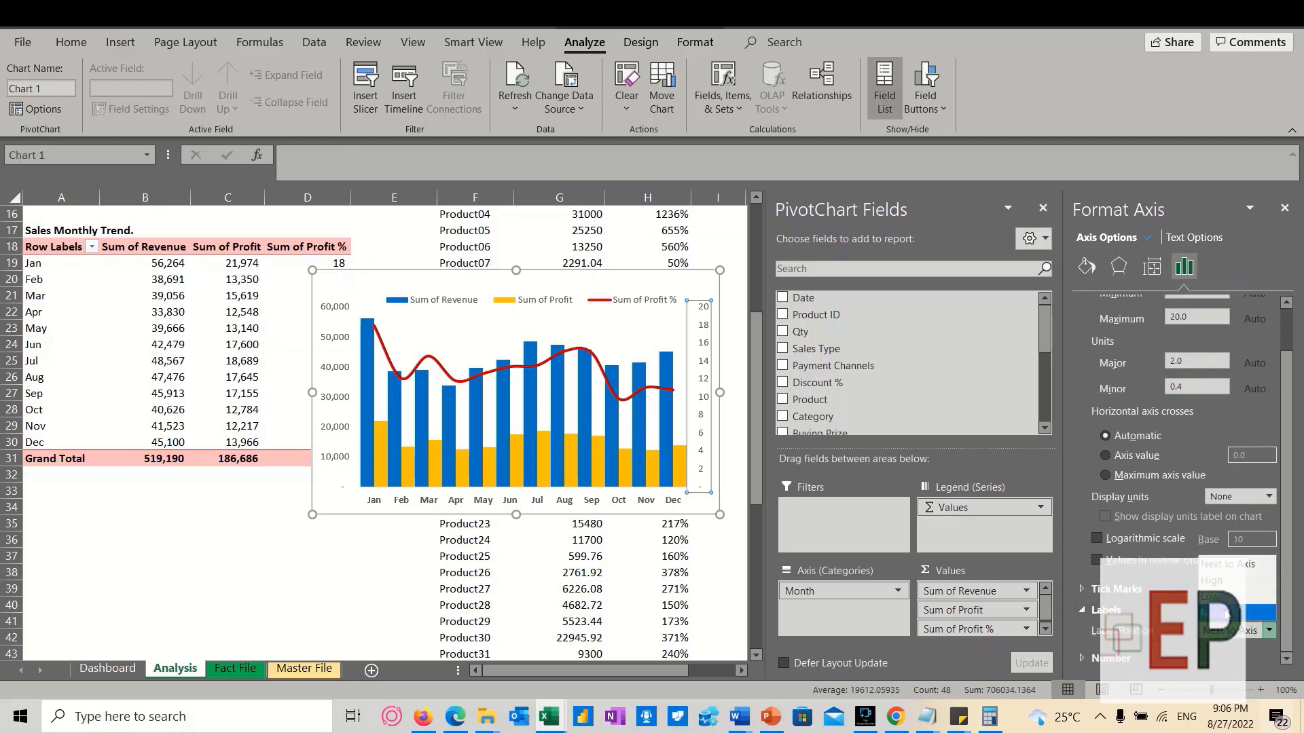
left_click(1216, 613)
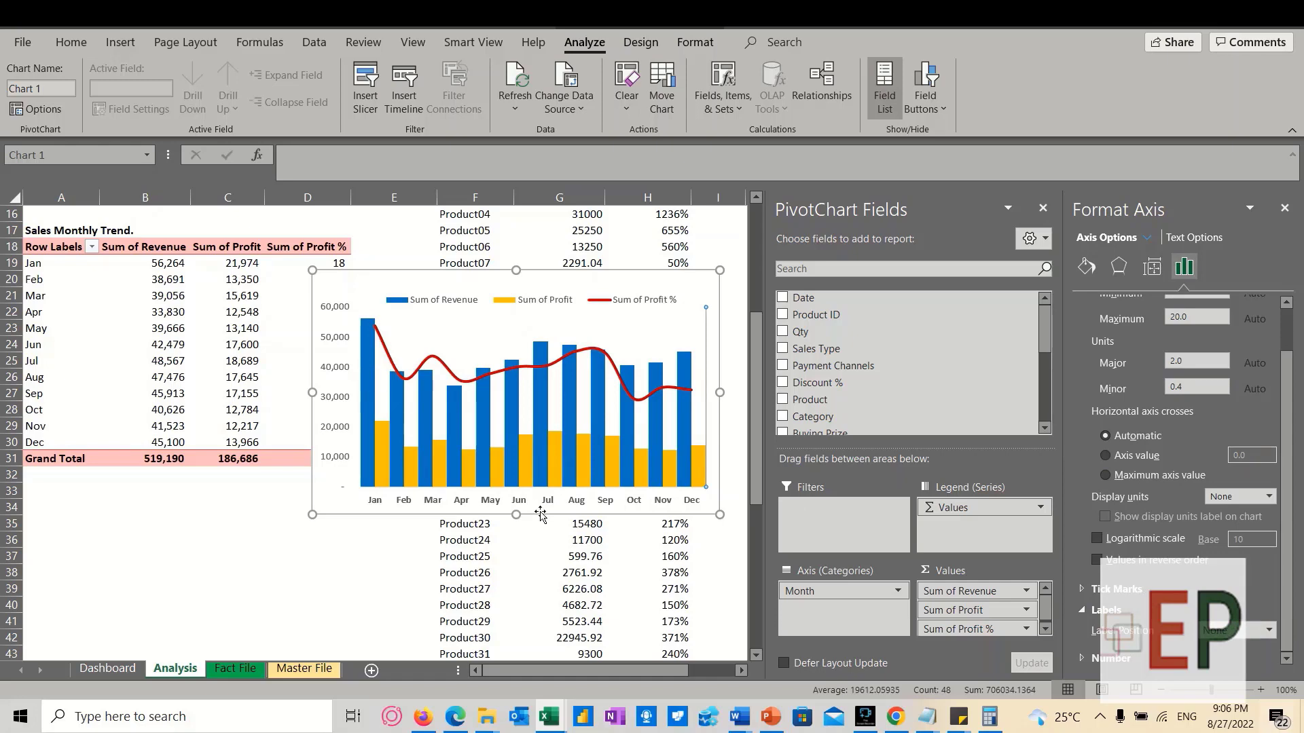
Replace the "What is the Monthly Revenue Trend" placeholder on the Dashboard sheet with a copy of the Analysis sheet's monthly sales trend chart
left_click_drag(718, 517, 395, 511)
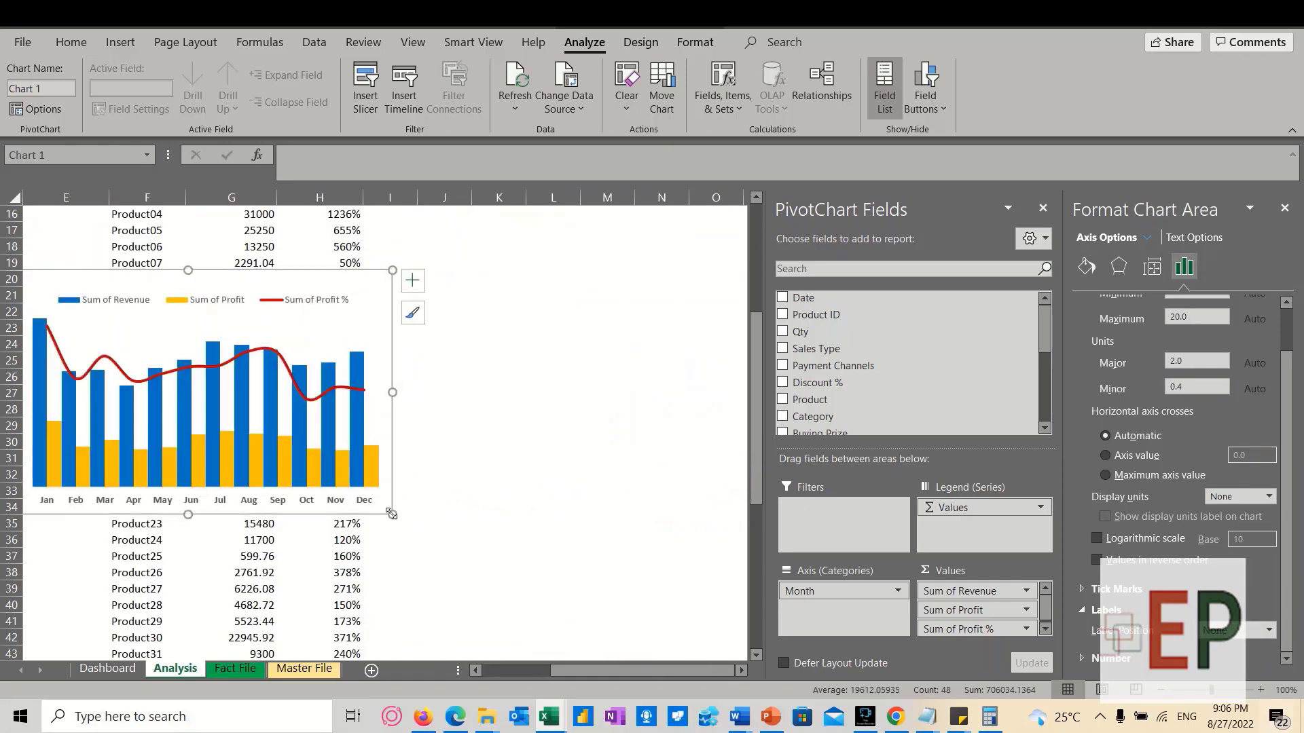
scroll(394, 514, "left", 3)
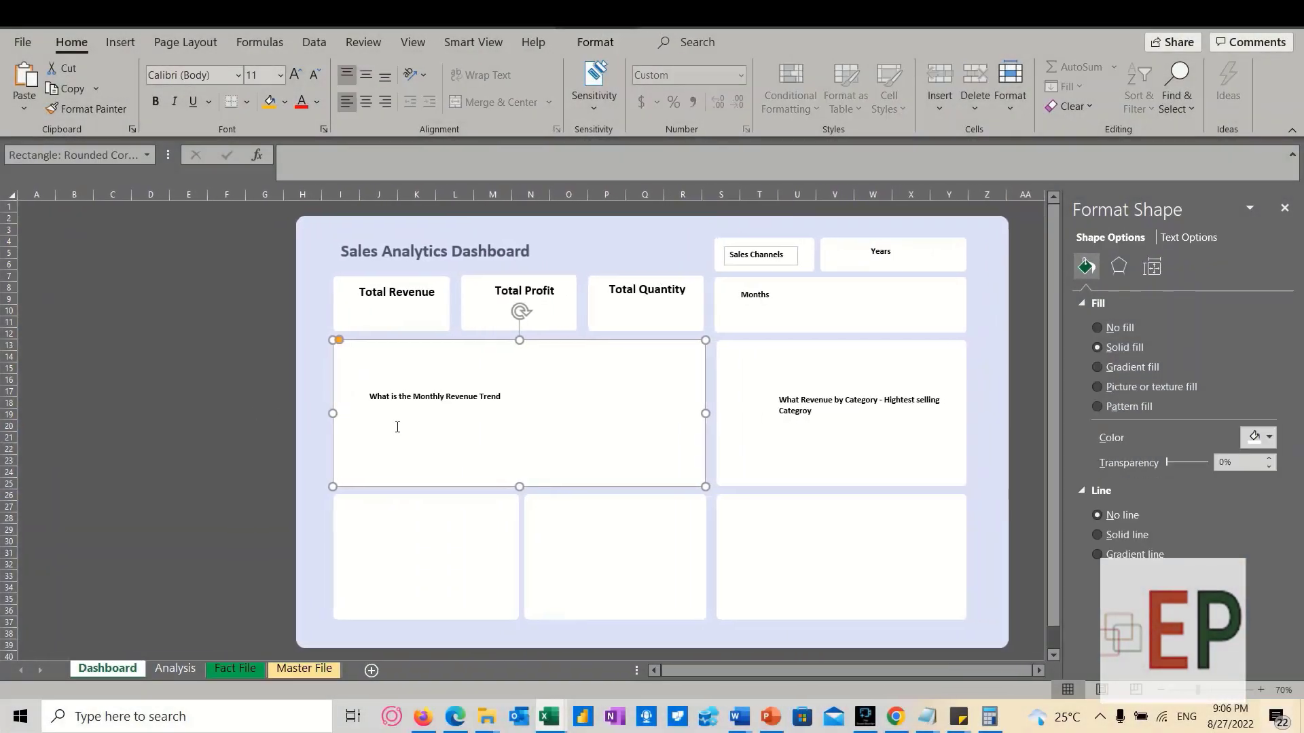
left_click(382, 388)
left_click(384, 389)
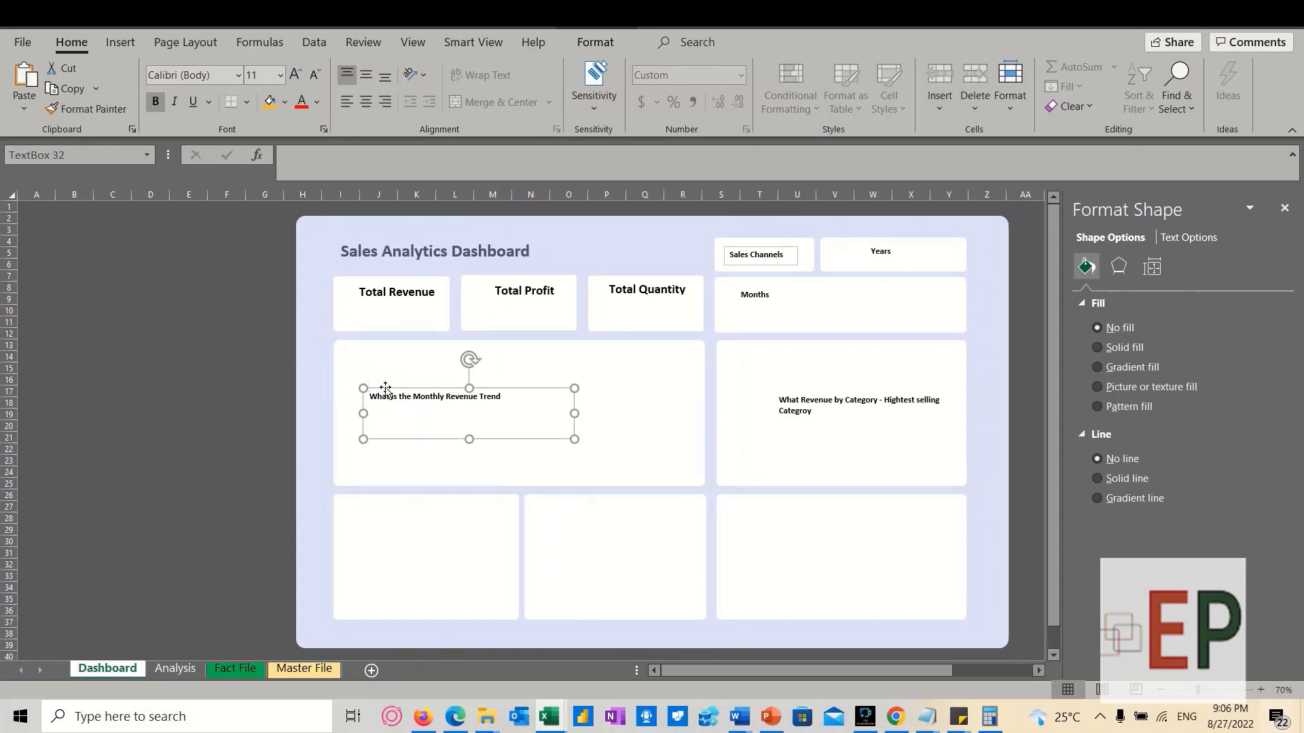
key("Delete")
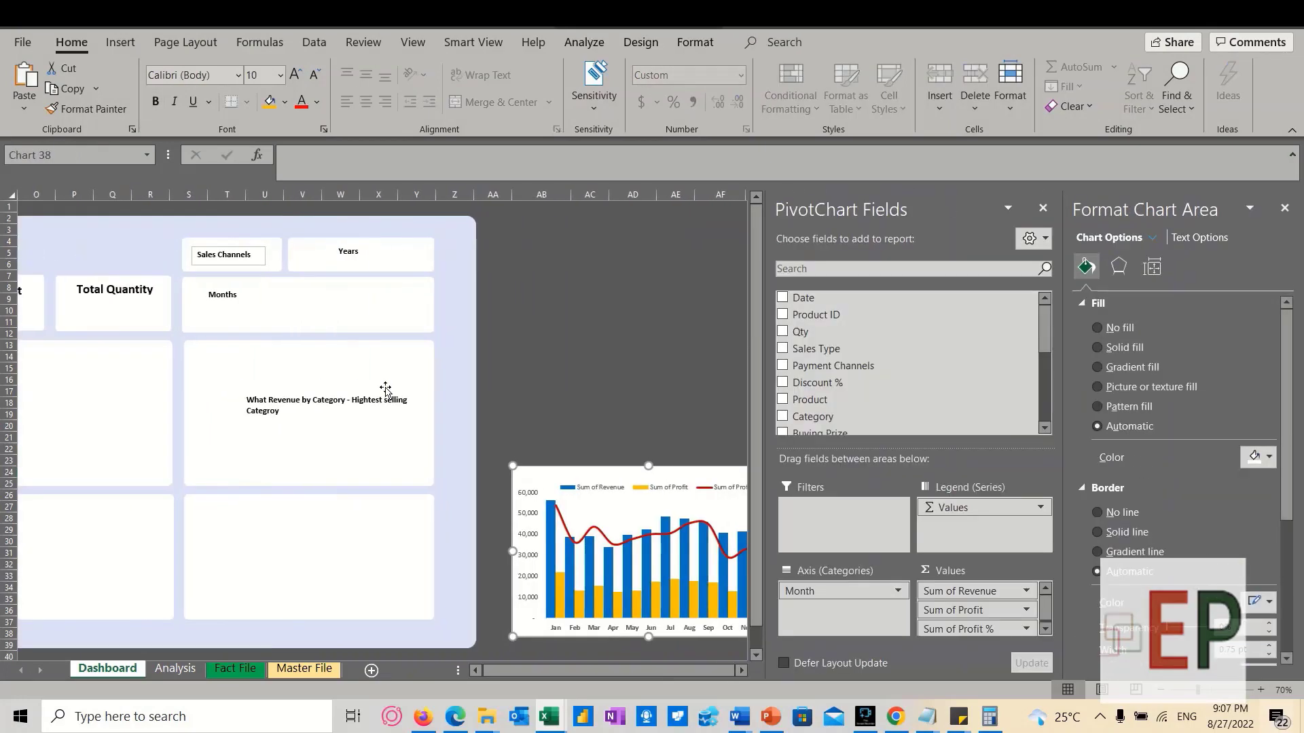
left_click_drag(576, 479, 87, 405)
left_click_drag(551, 473, 20, 326)
left_click(533, 467)
key("Escape")
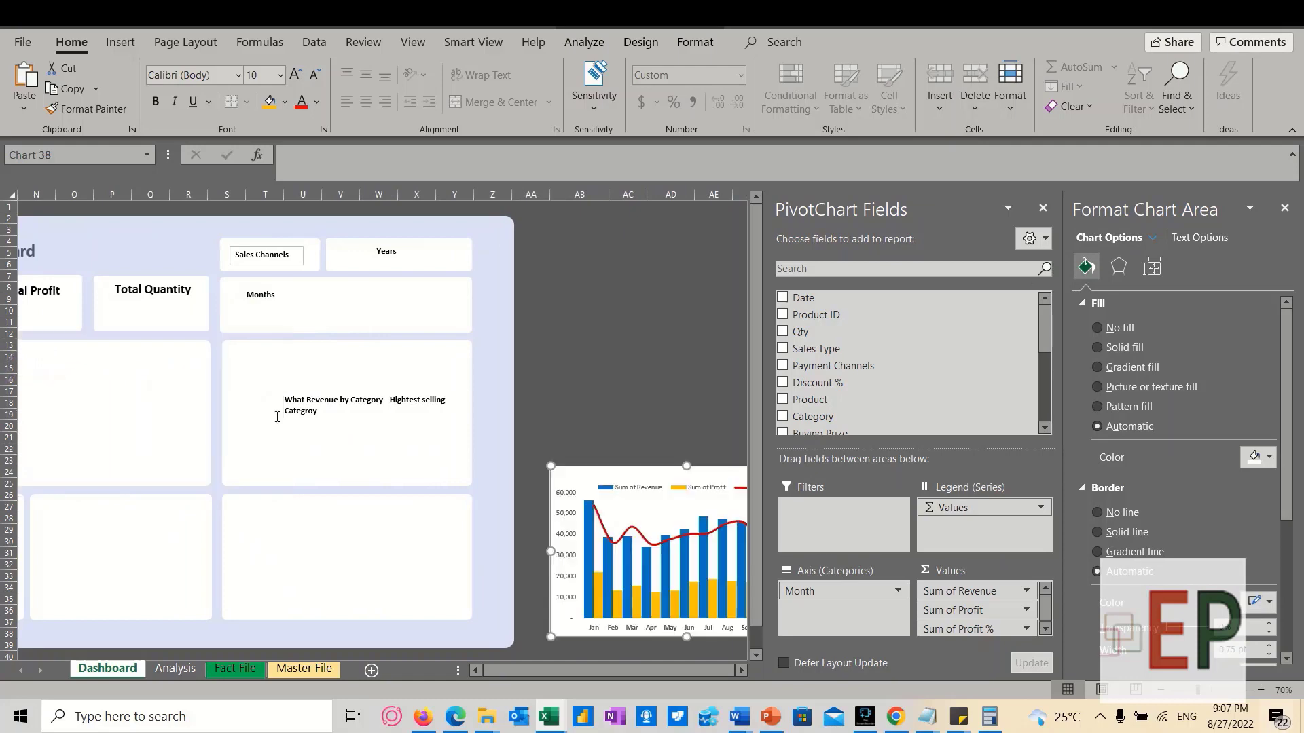
Move the pasted monthly trend chart onto the large empty card below the Total Revenue, Total Profit and Total Quantity cards
left_click(1284, 208)
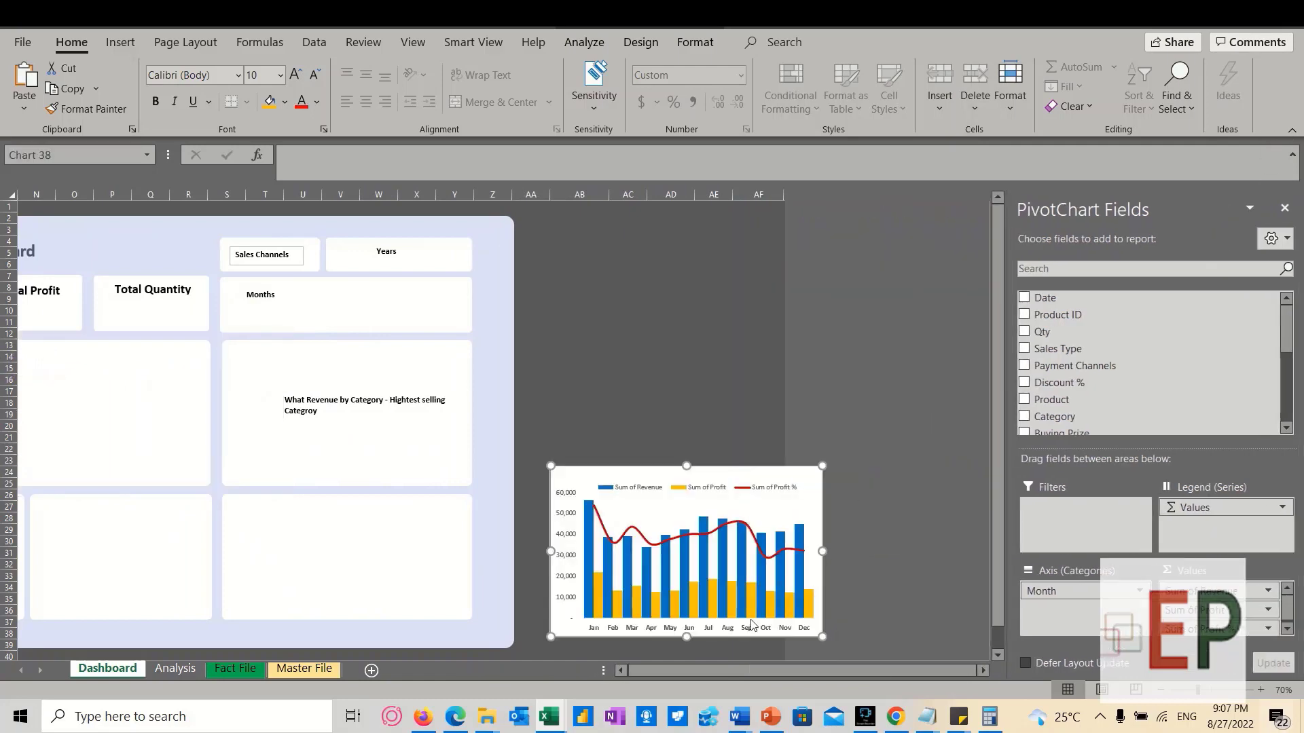
left_click_drag(726, 674, 695, 661)
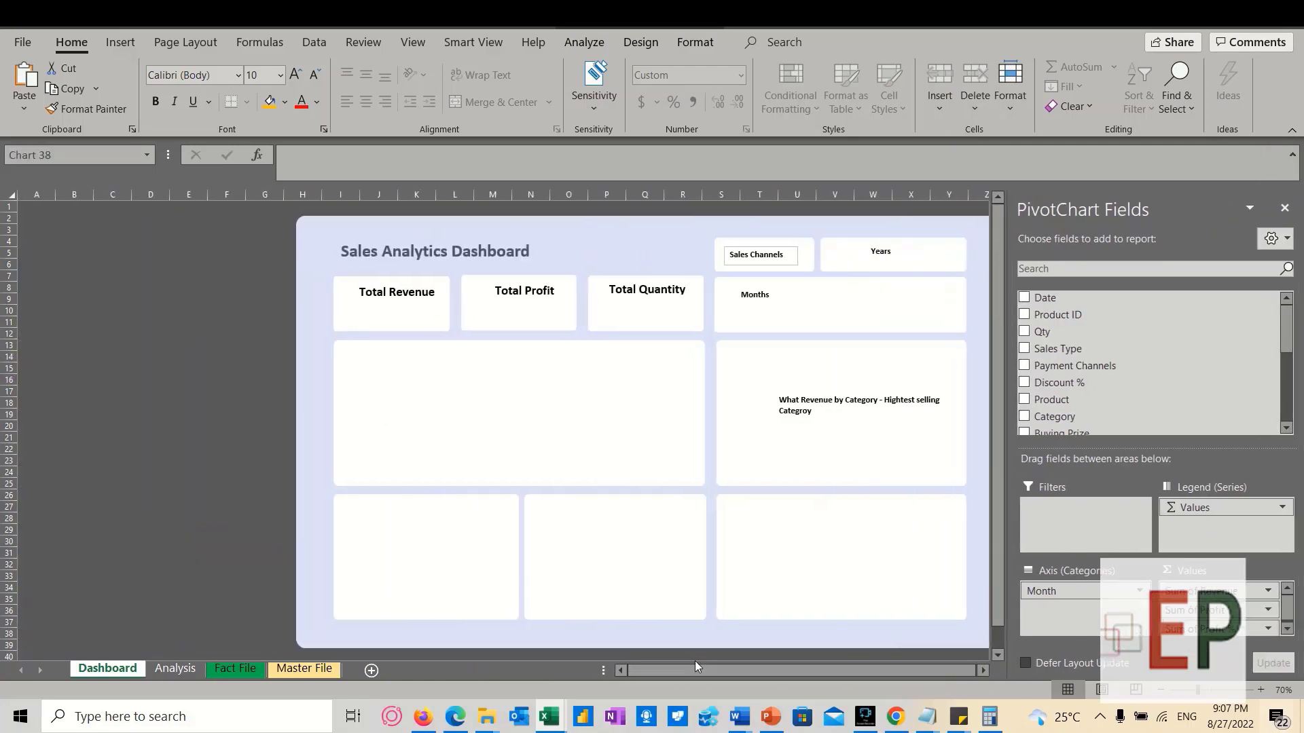
scroll(793, 590, "right", 3)
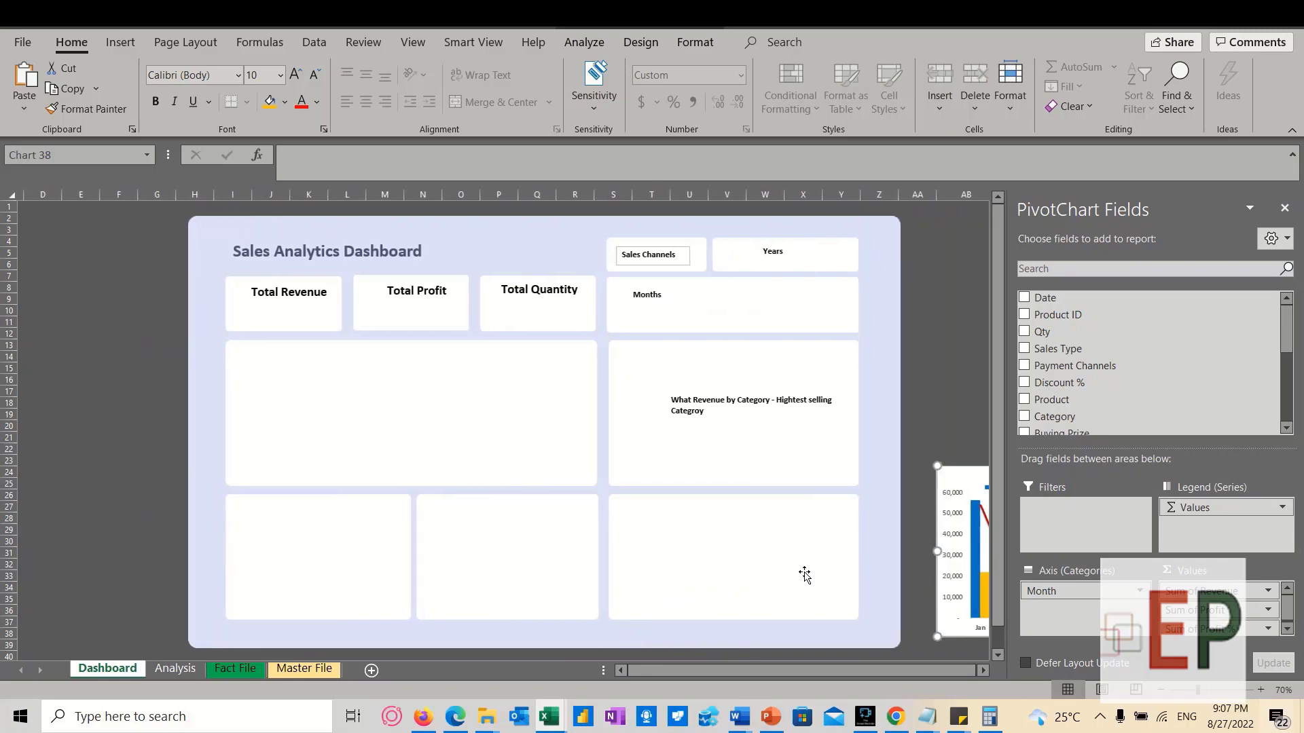
left_click_drag(696, 442, 268, 355)
Resize the monthly trend chart on all sides so it fills the large white card
left_click_drag(384, 524, 382, 478)
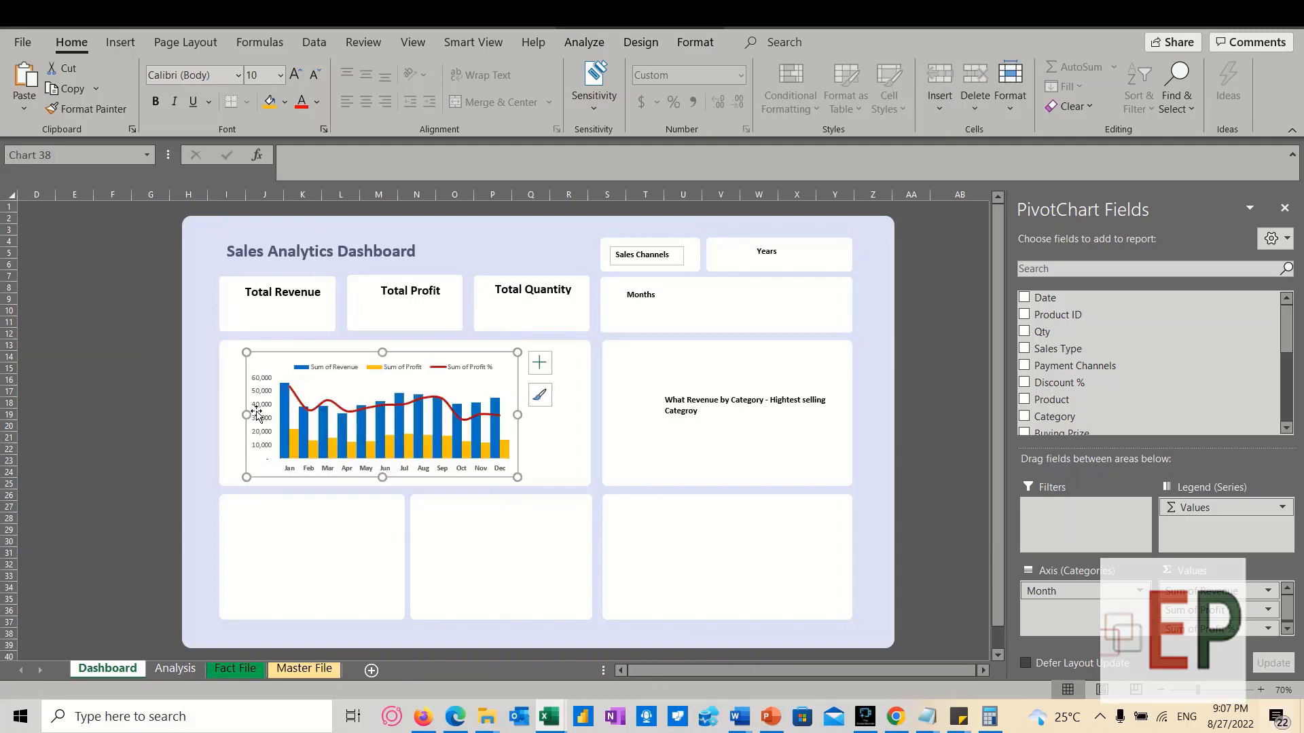
left_click_drag(246, 414, 225, 414)
left_click_drag(519, 415, 586, 422)
left_click_drag(406, 477, 407, 481)
left_click_drag(224, 415, 220, 414)
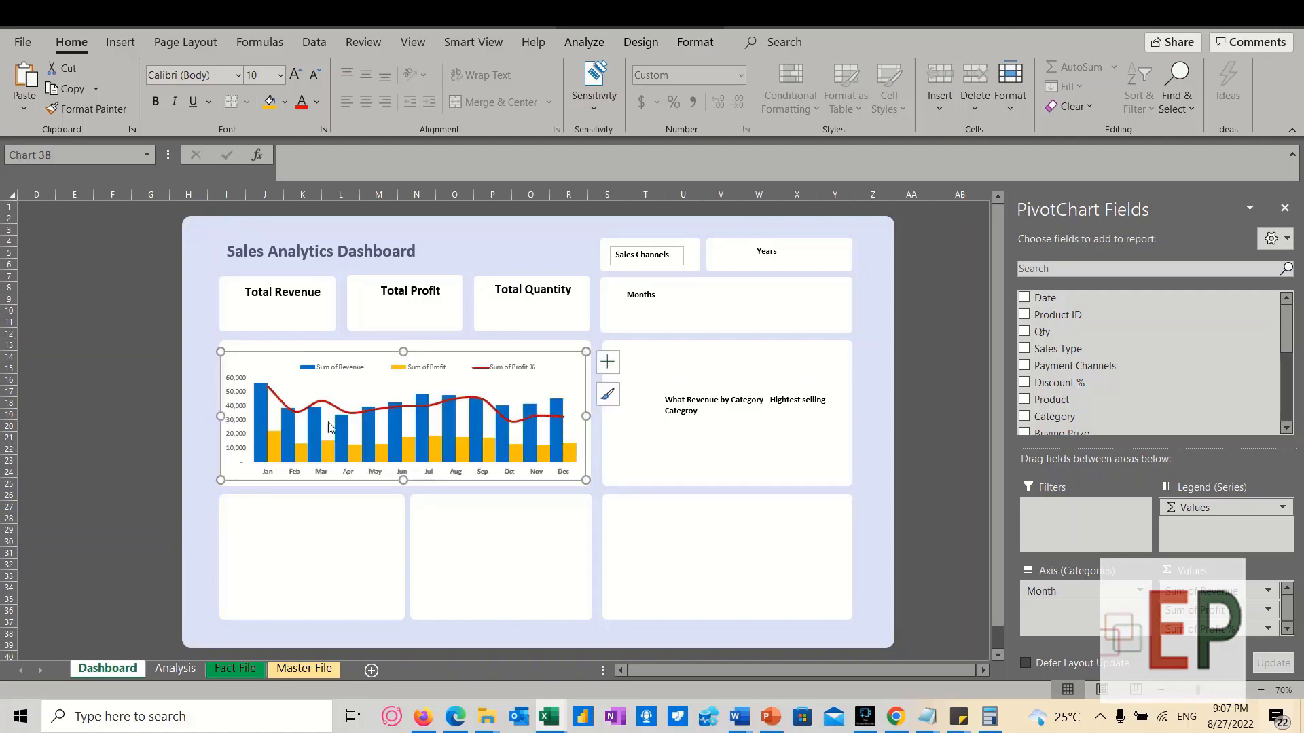
left_click_drag(587, 416, 592, 415)
left_click_drag(406, 480, 407, 485)
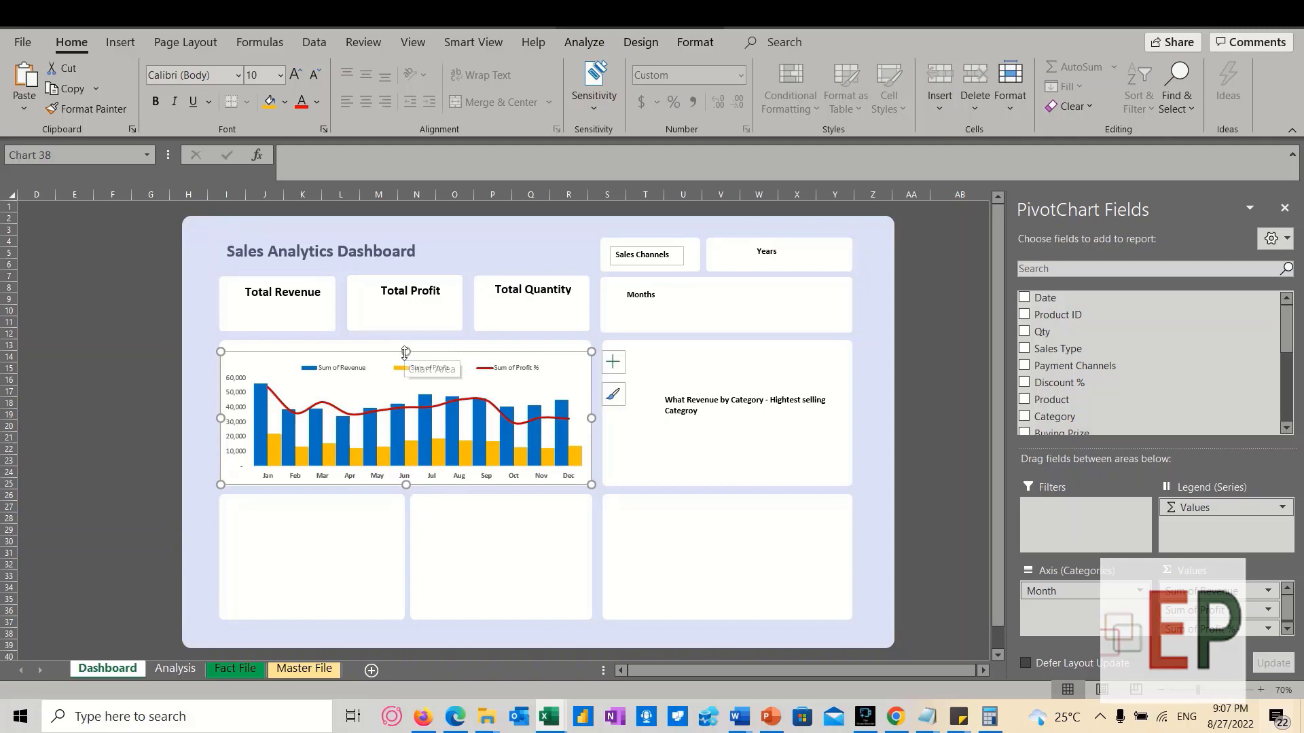
left_click_drag(405, 351, 407, 342)
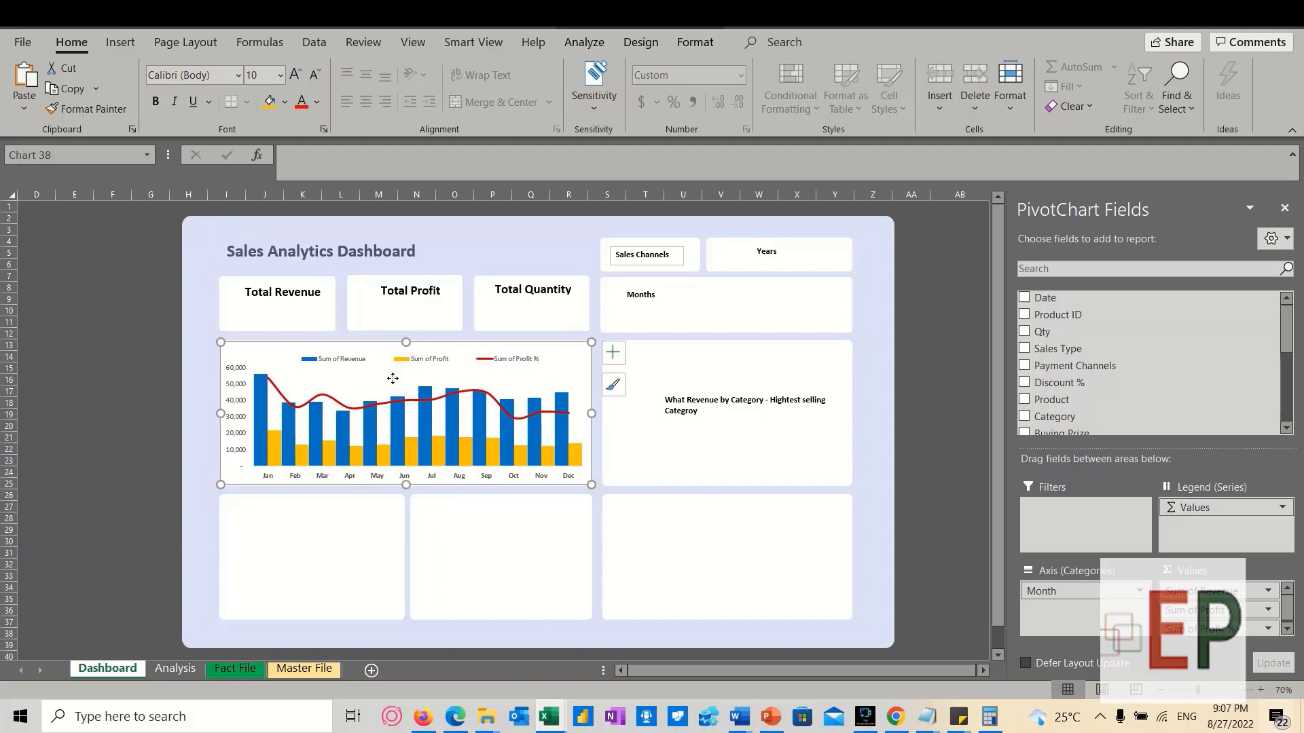
Format the monthly trend chart's plot area with no fill and no border line
left_click(393, 378)
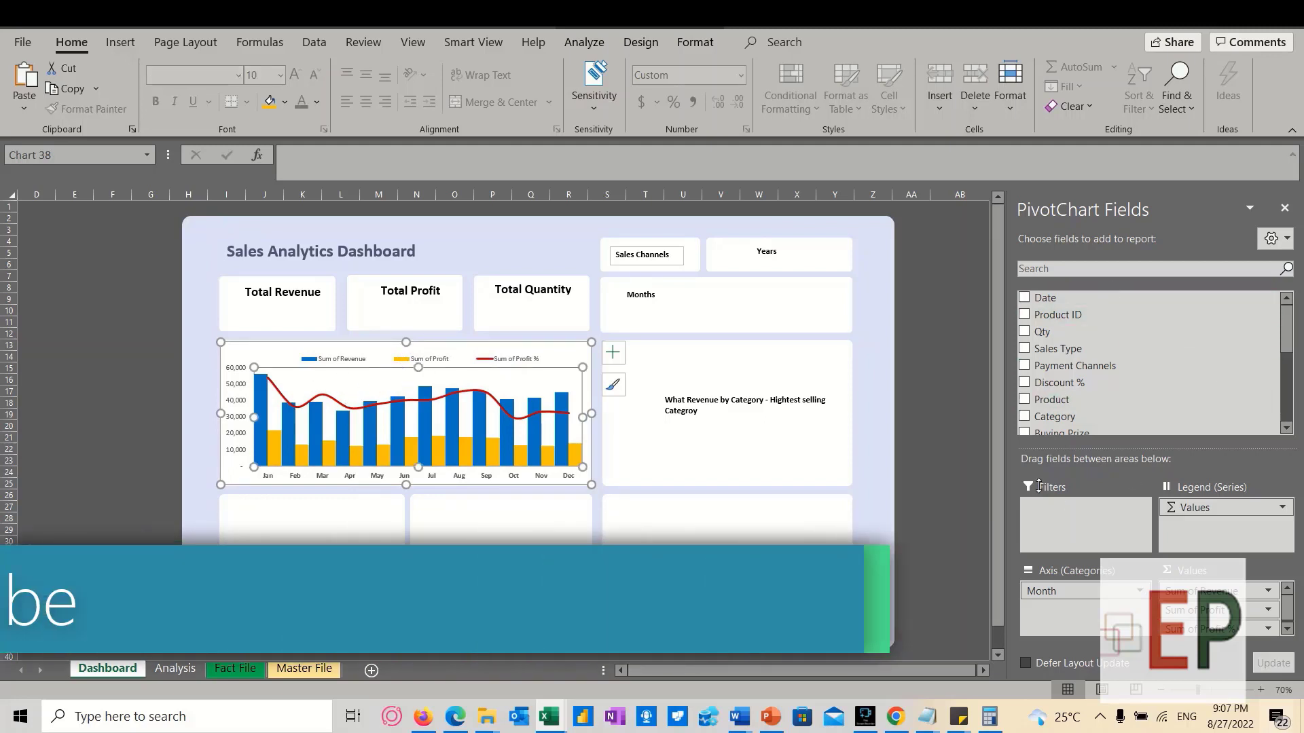
right_click(492, 384)
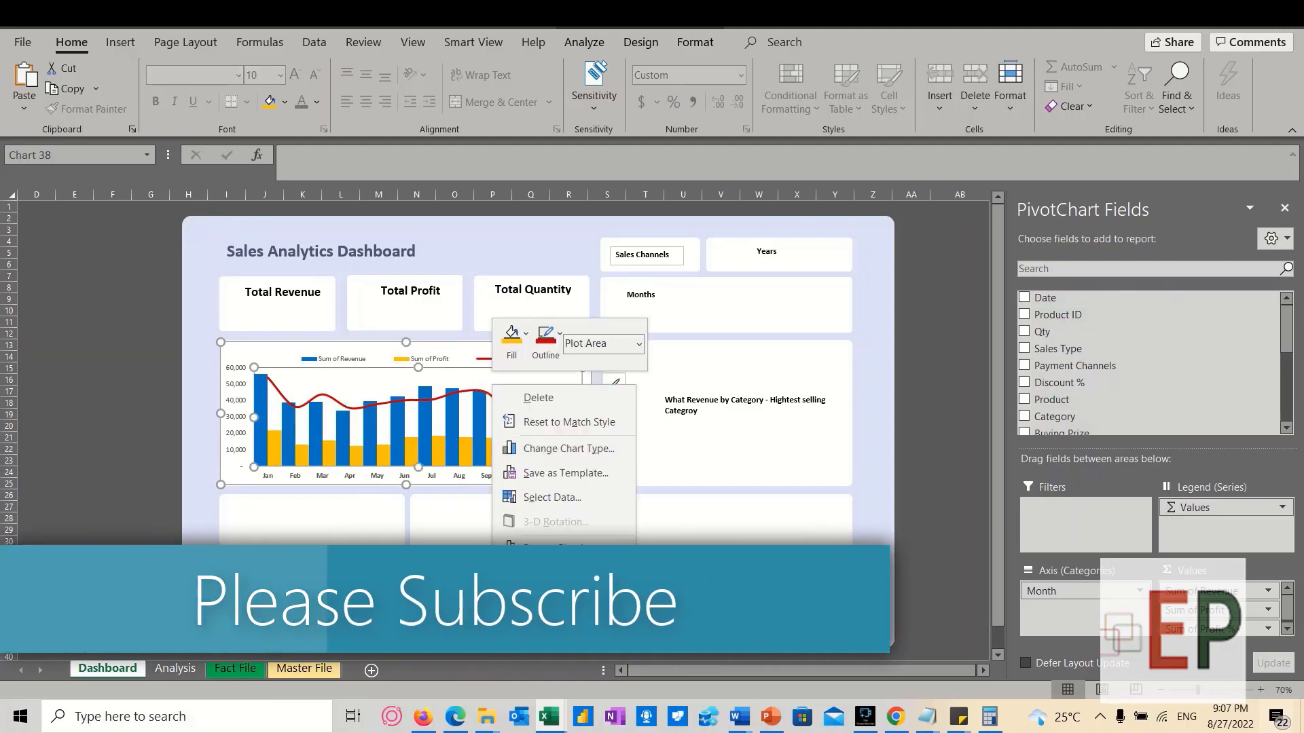
left_click(557, 547)
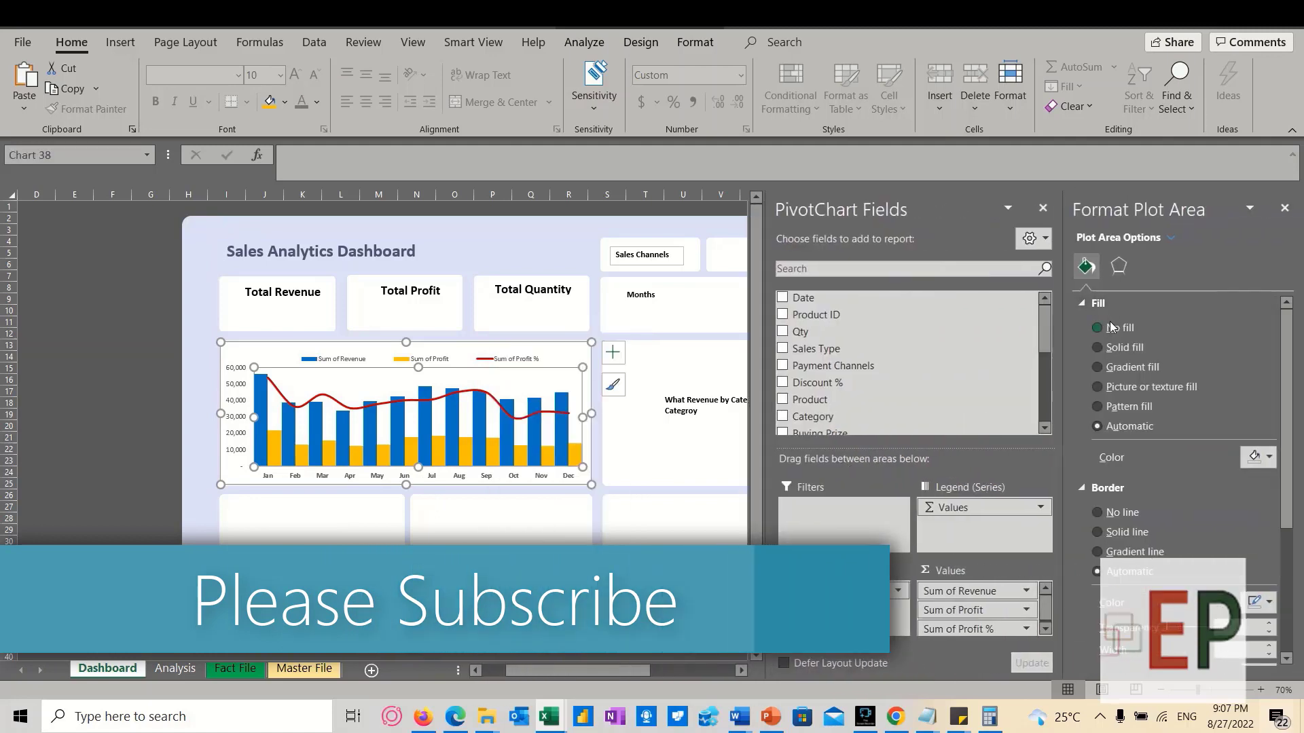
left_click(1104, 519)
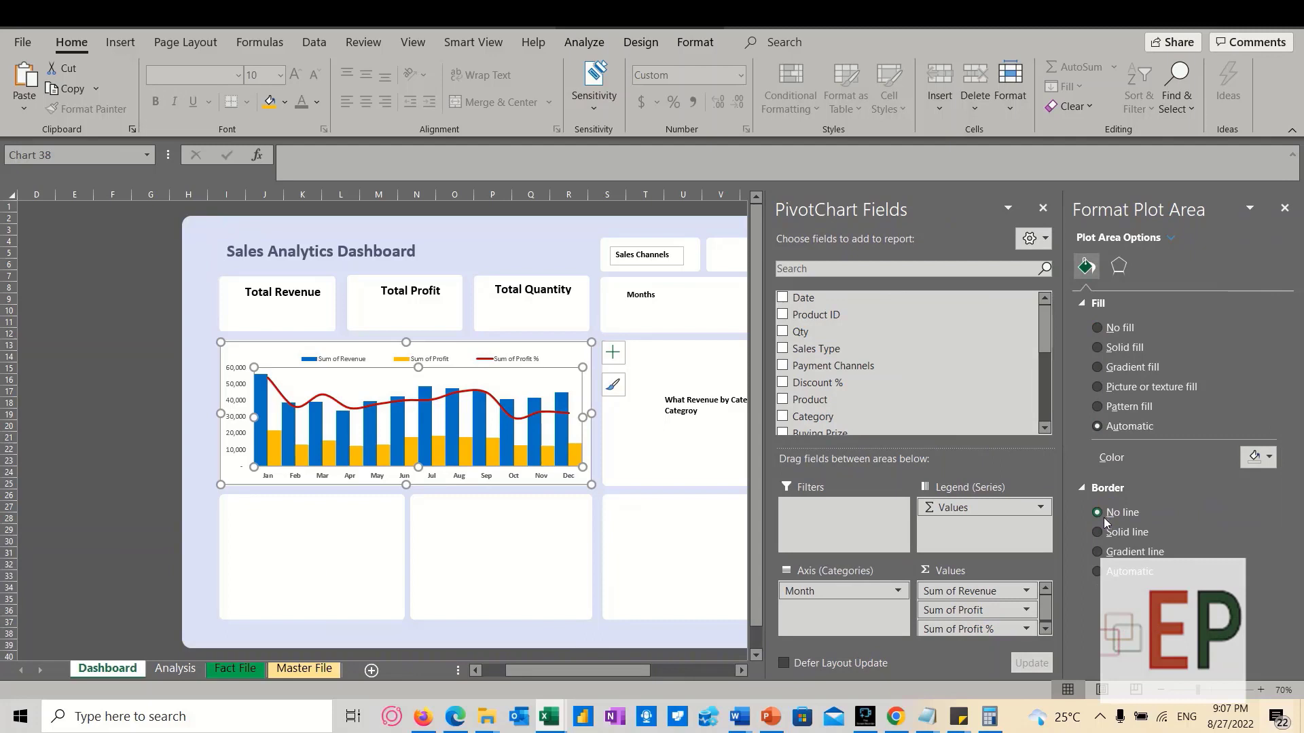
left_click(1080, 303)
left_click(1082, 327)
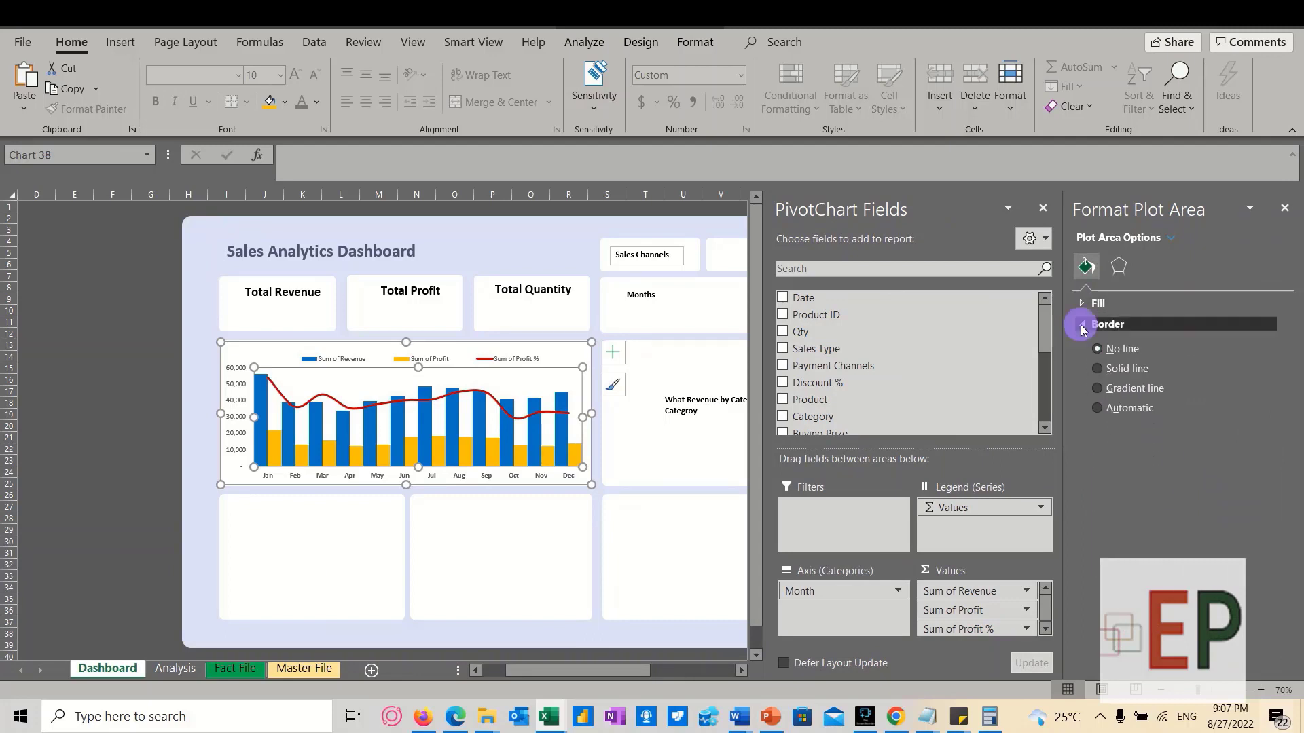
left_click(1085, 303)
left_click(1098, 328)
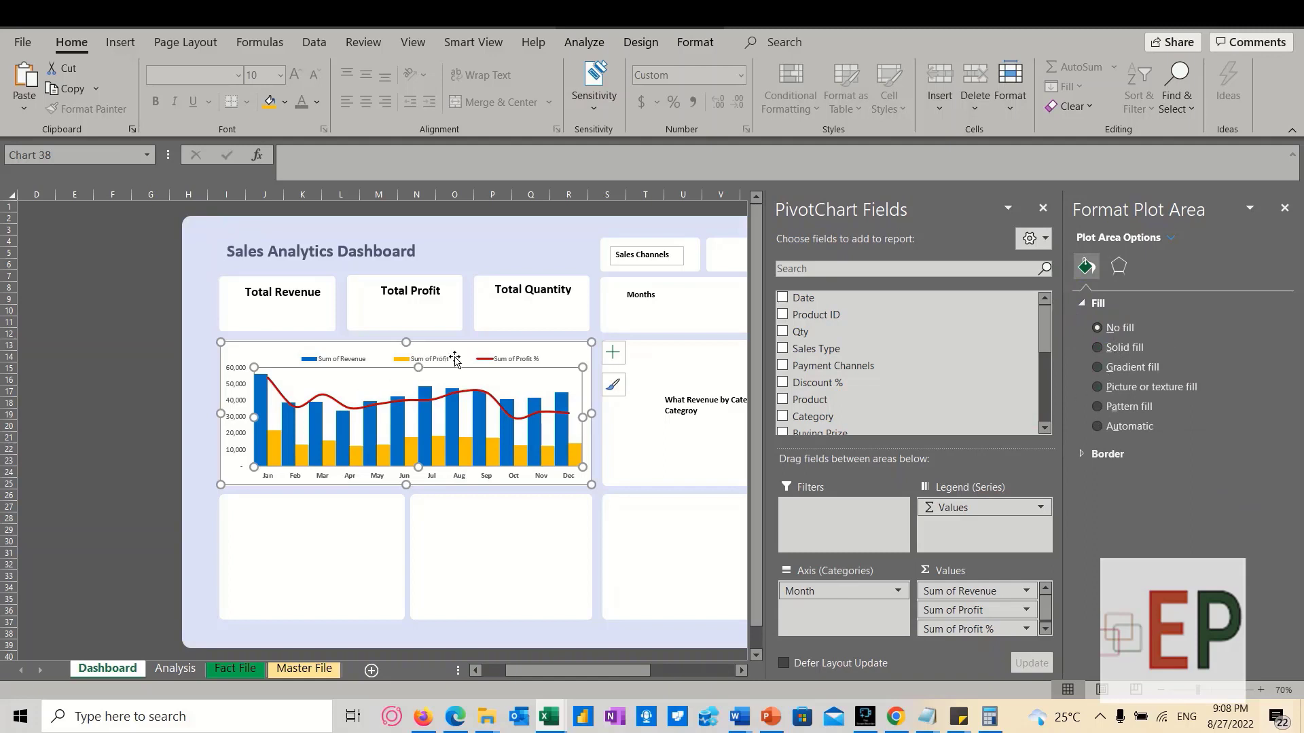
Format the monthly trend chart's chart area with no fill and no border line, then deselect the chart
left_click(464, 351)
left_click(1118, 332)
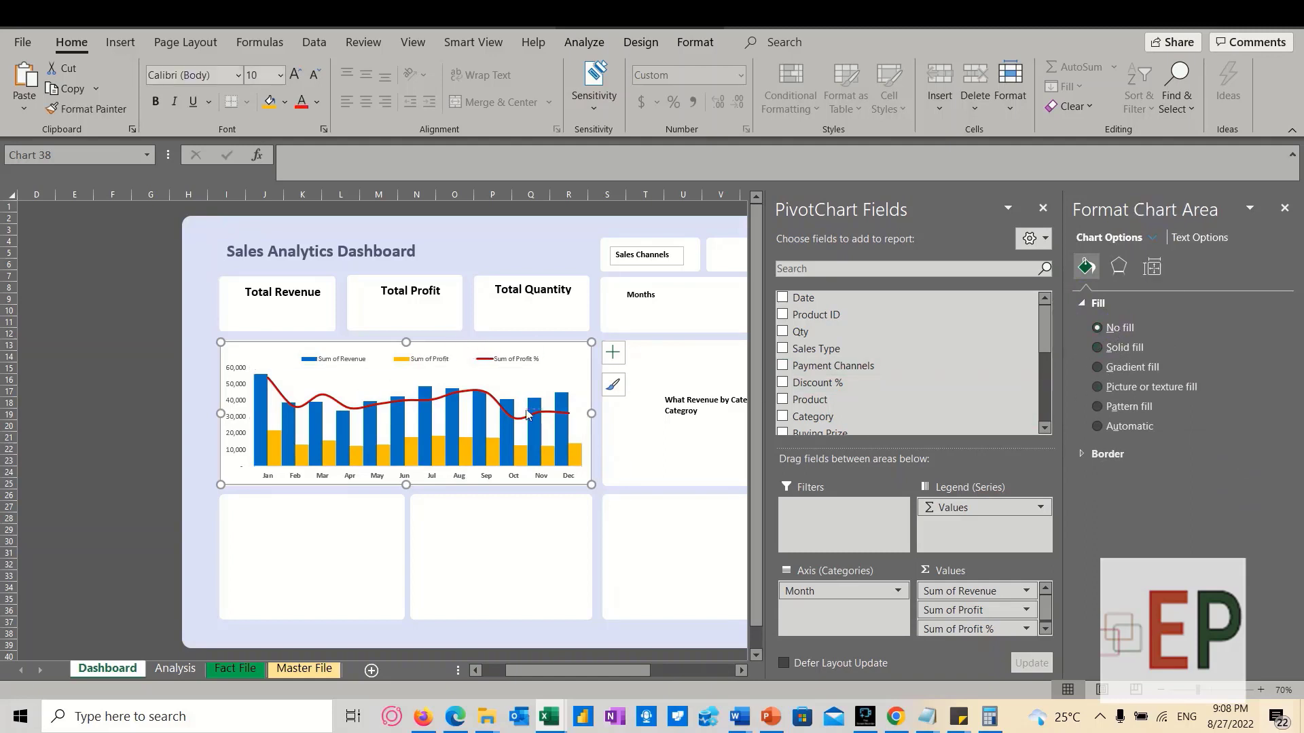
left_click(1087, 454)
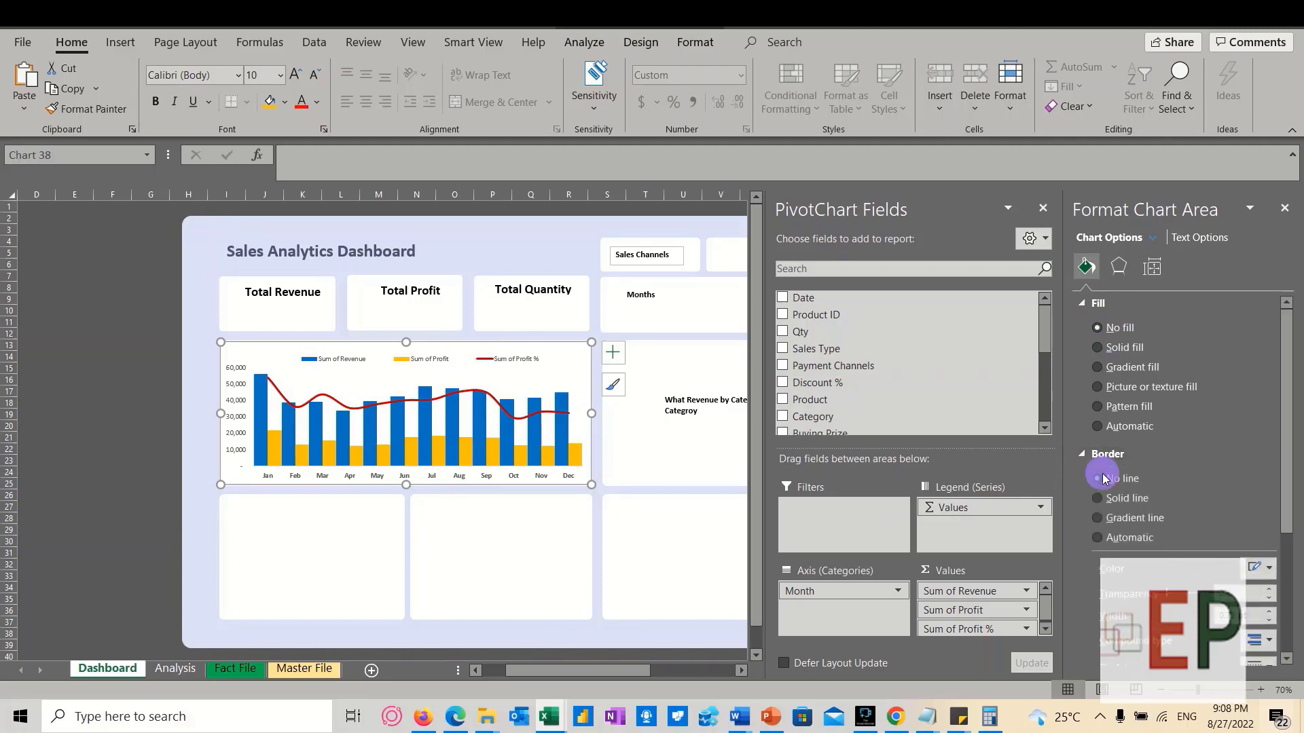
left_click(456, 385)
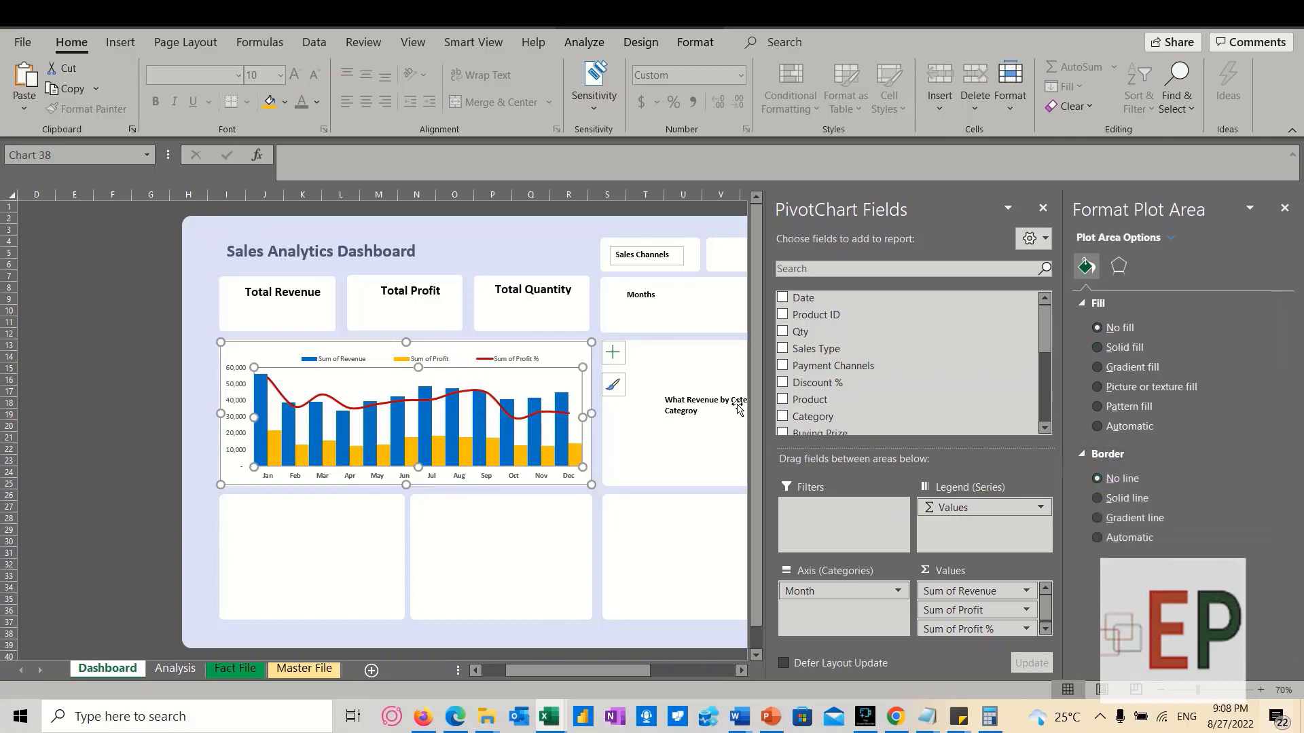
left_click(278, 358)
left_click(235, 459)
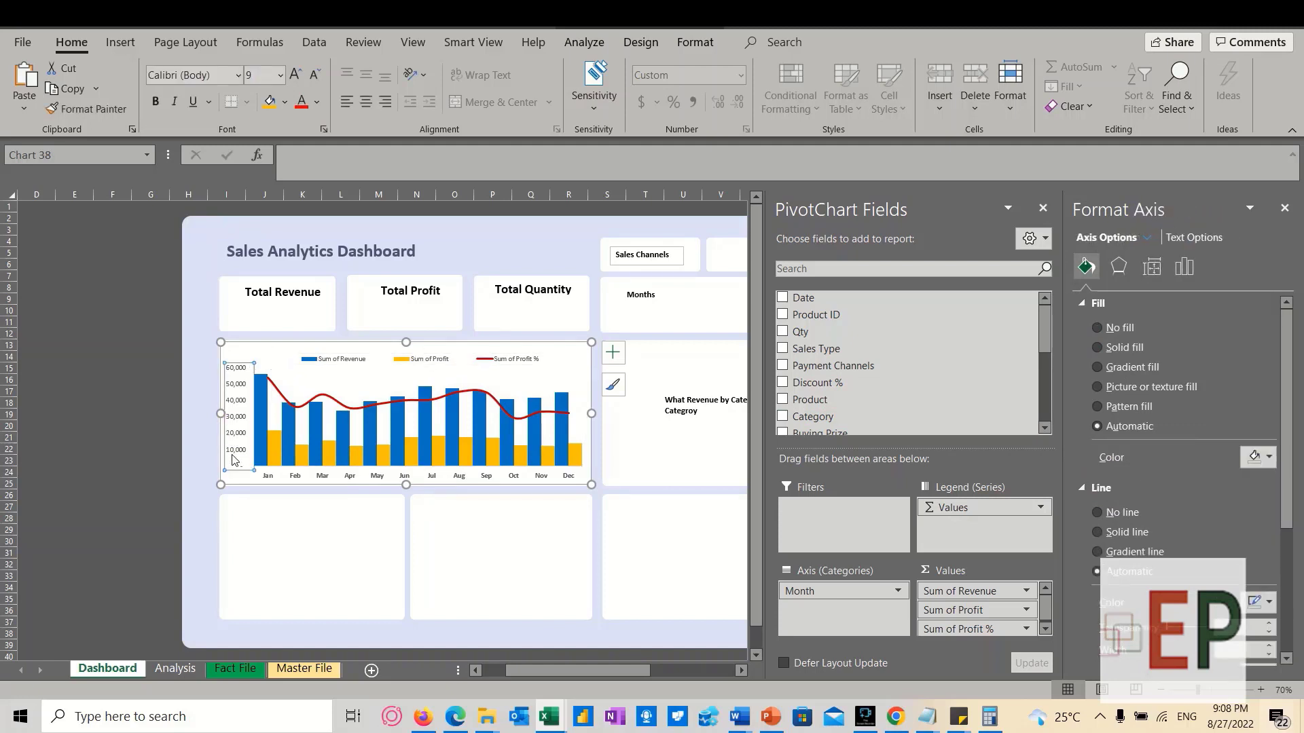
left_click(127, 470)
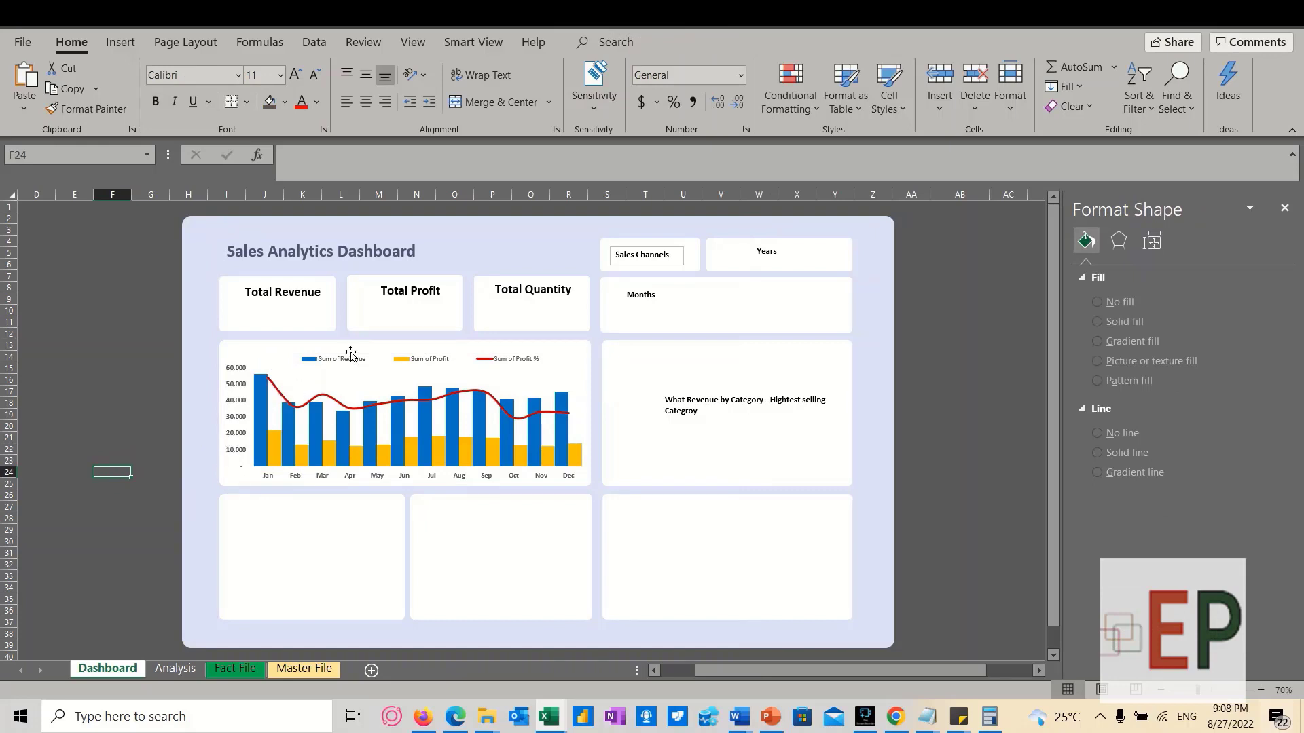
left_click(351, 354)
left_click(93, 476)
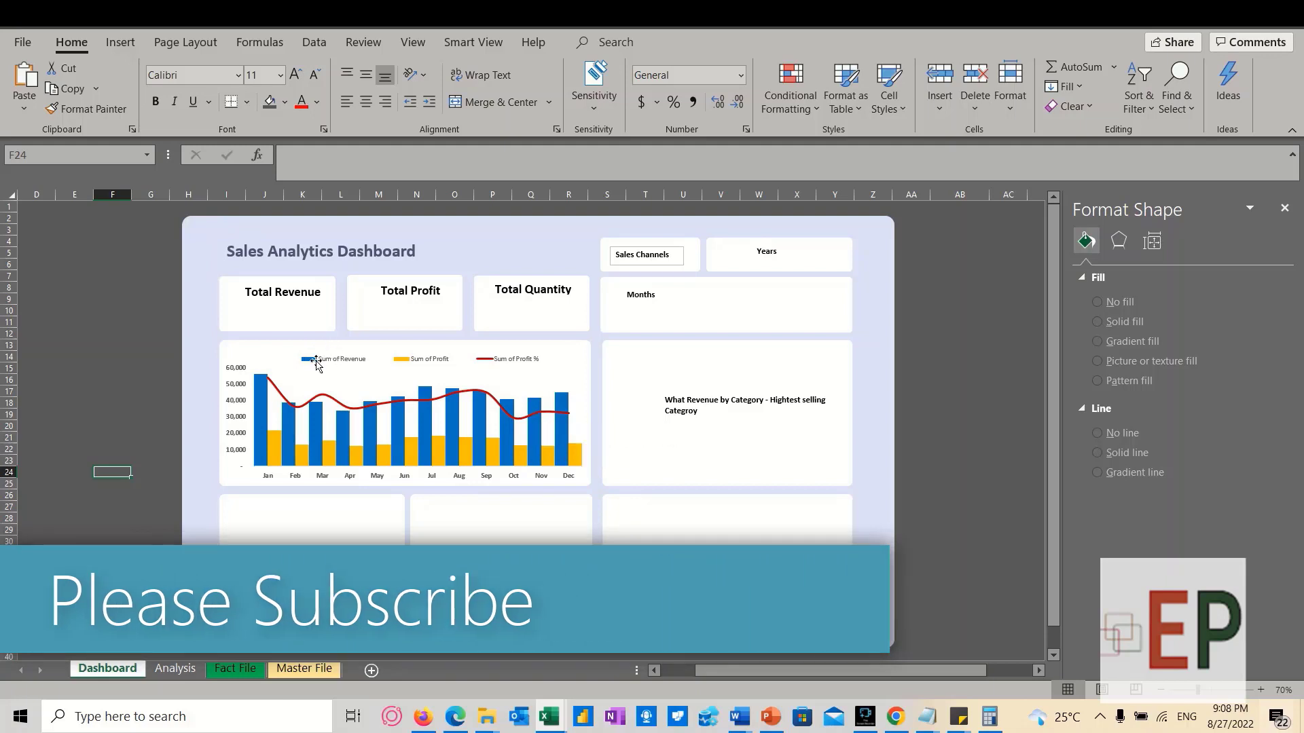
left_click(338, 360)
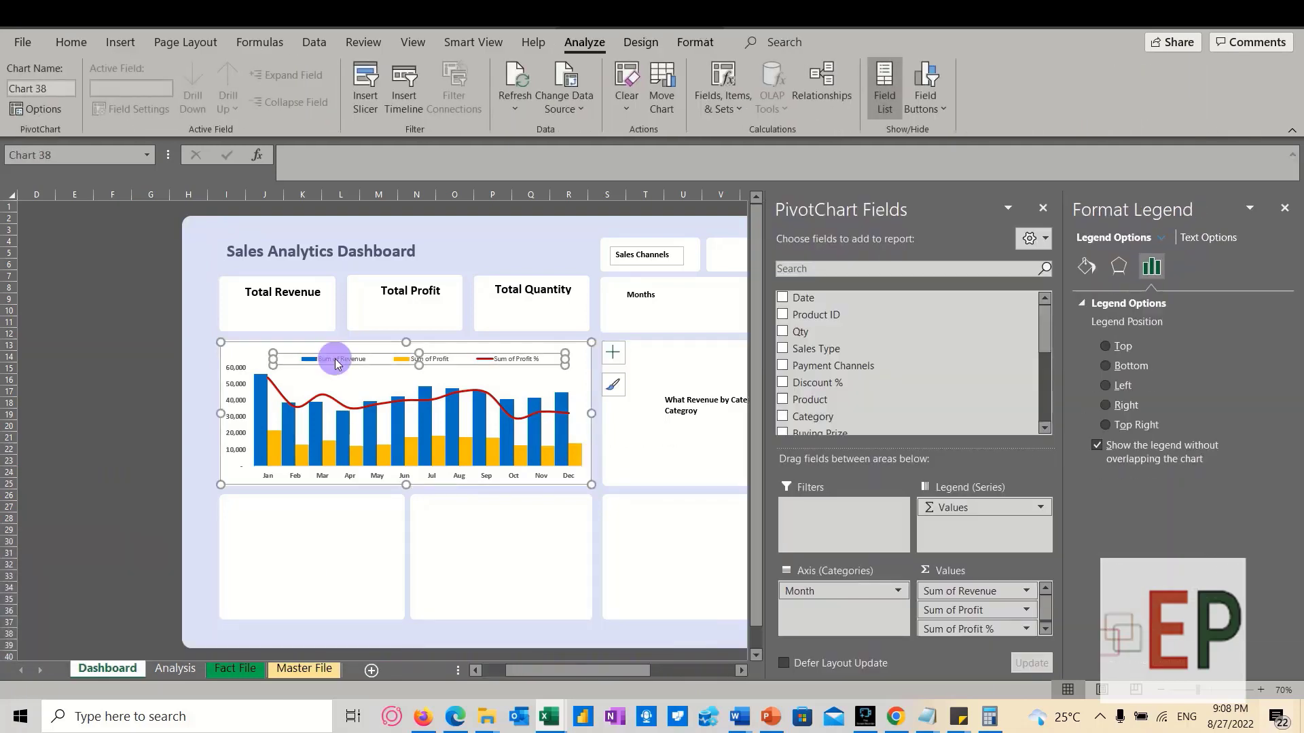
left_click(337, 362)
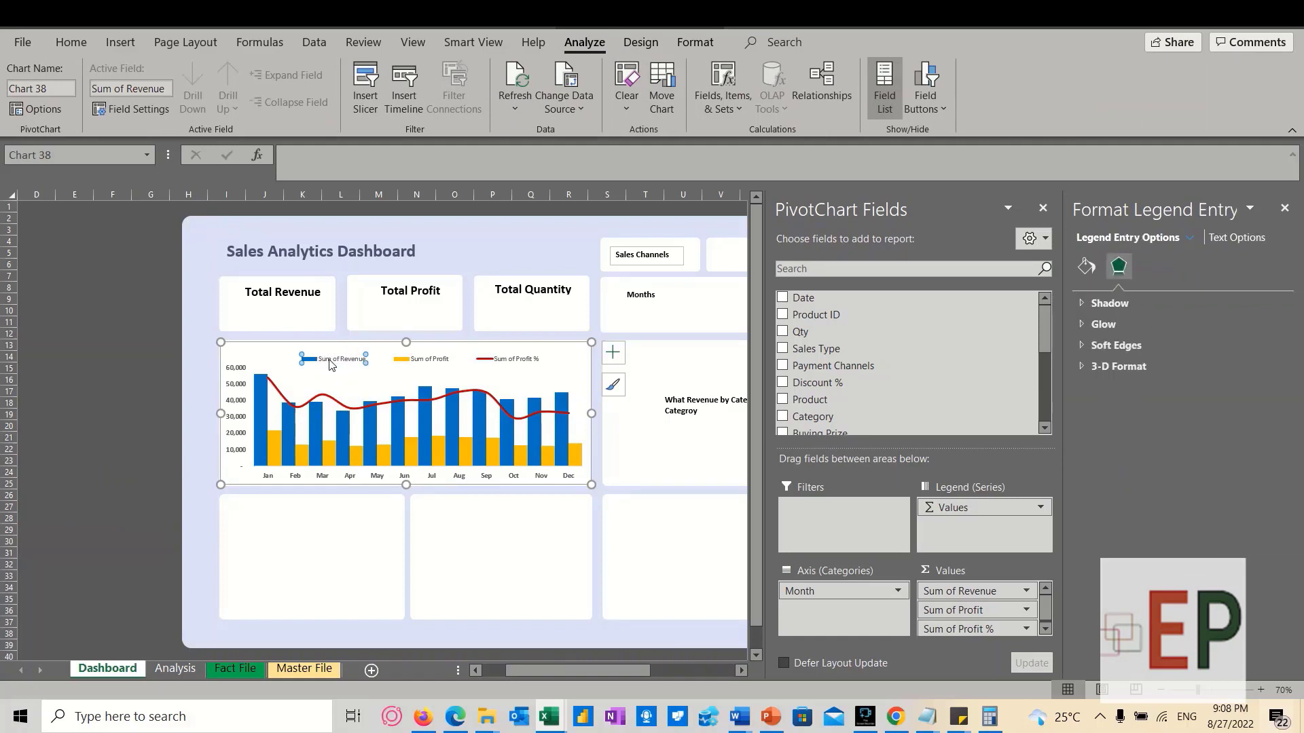
left_click(151, 472)
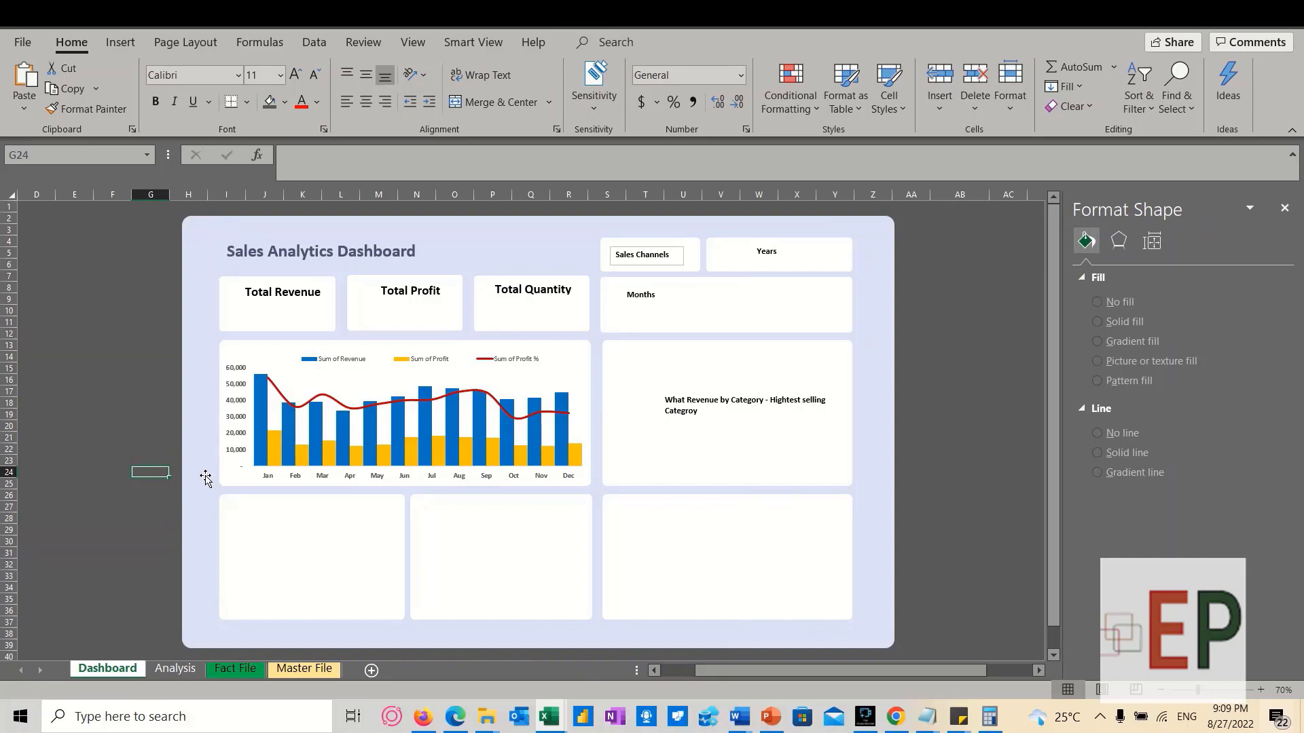
Duplicate the Sales Channels text box and place the copy in the upper-left corner of the monthly trend chart
left_click(675, 259)
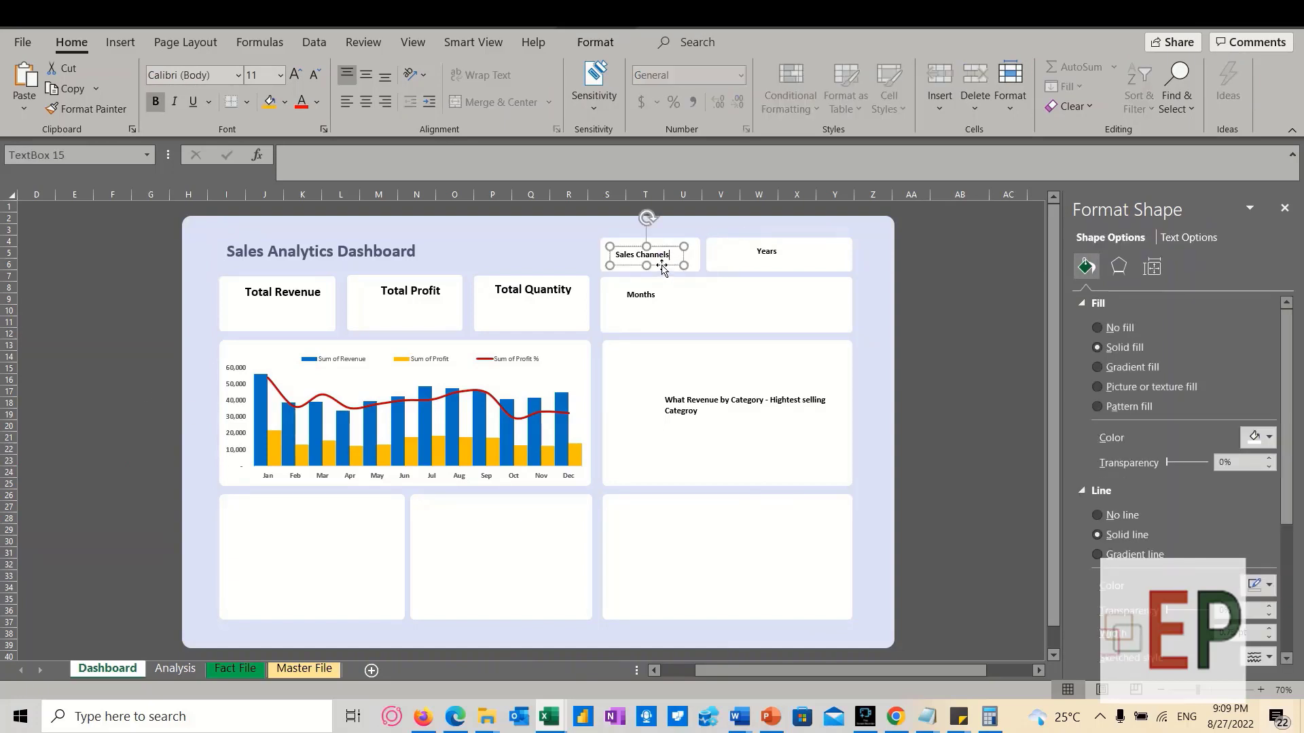
key("ctrl+d")
left_click_drag(671, 278, 280, 359)
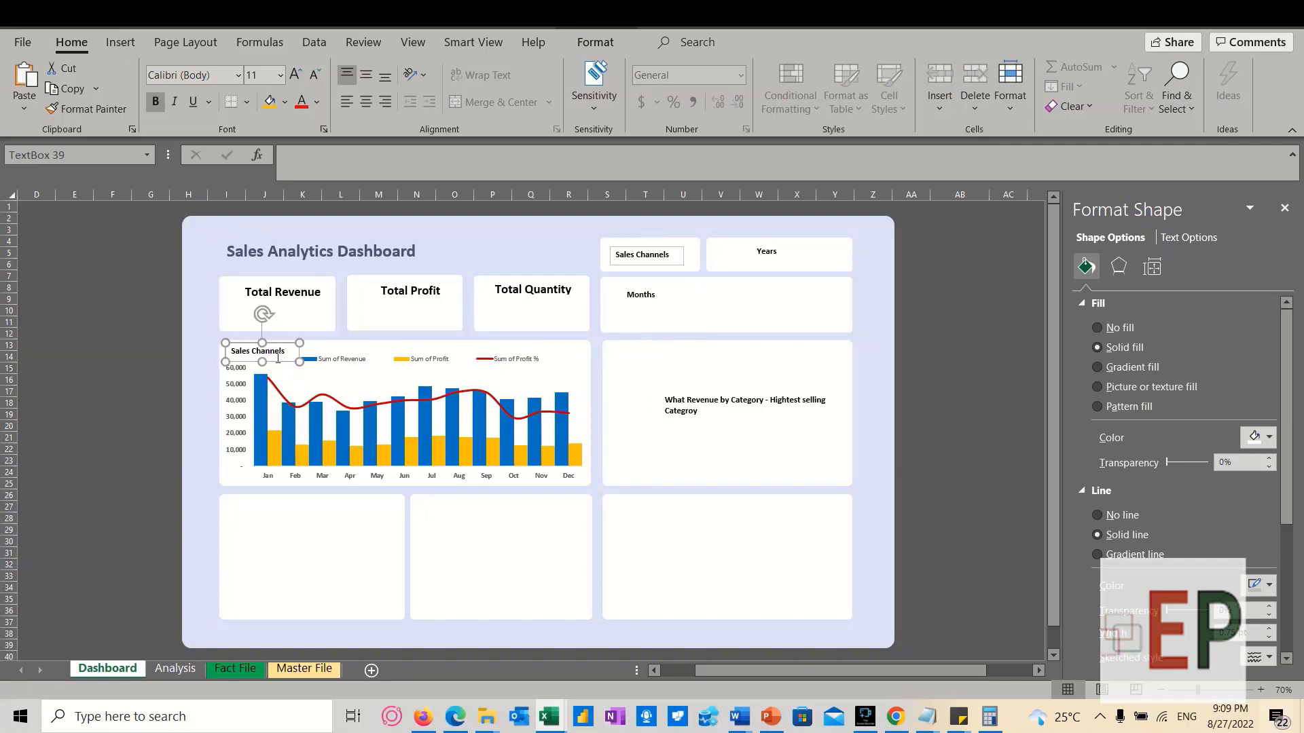
Change the copied text box's text to "Monthly Revenue" and widen the box slightly to fit the title
double_click(278, 358)
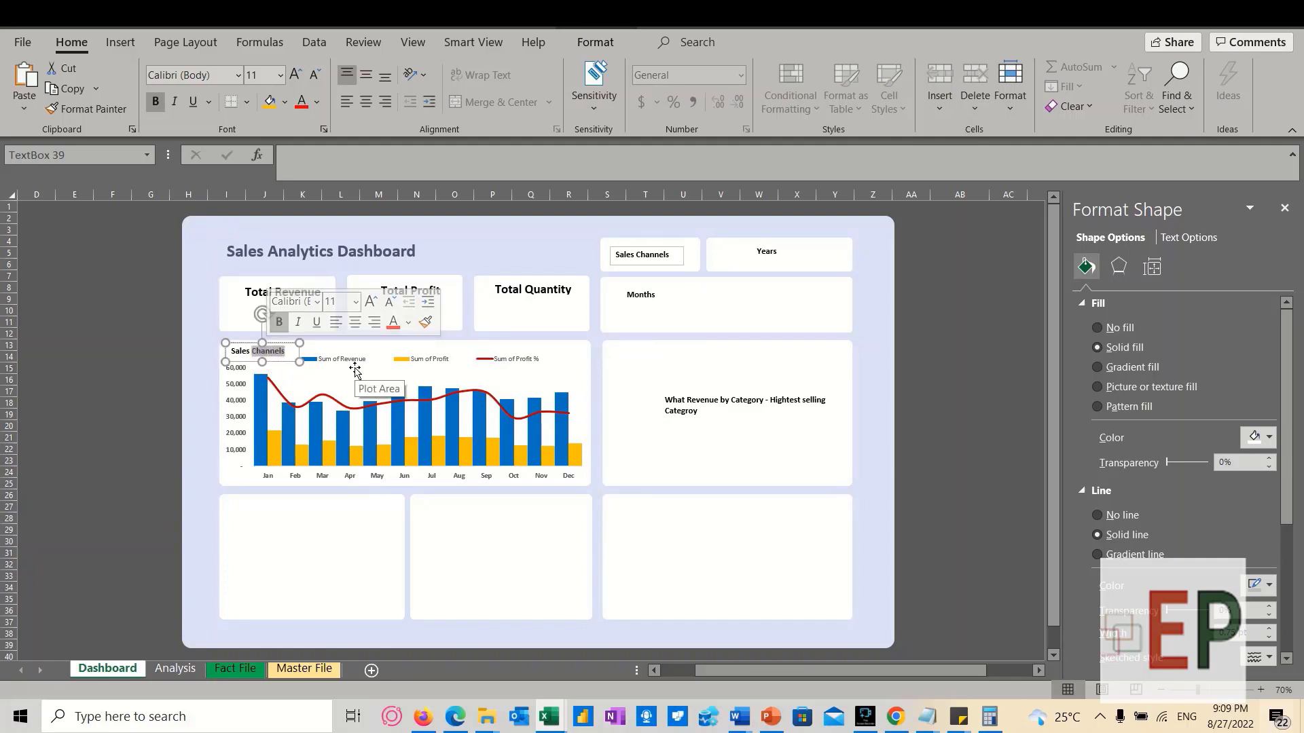
key("ctrl+a")
key("BackSpace")
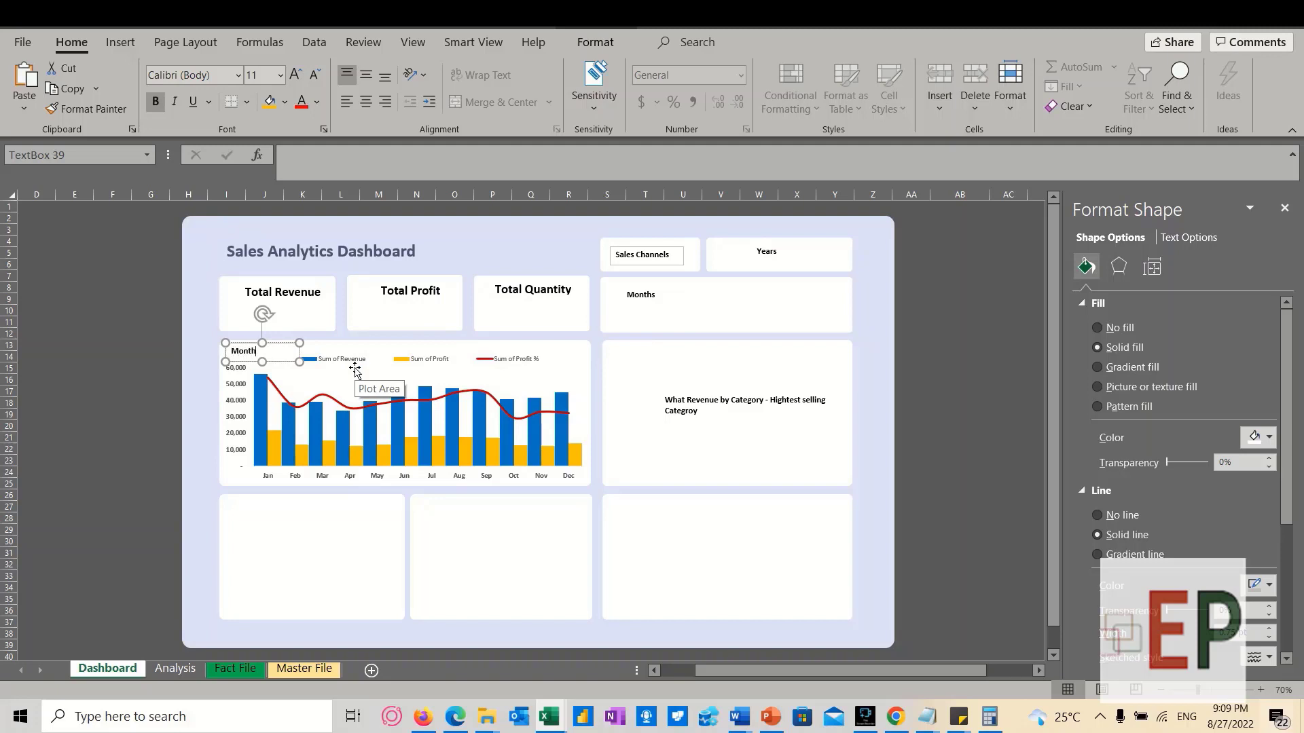
type("Monthly Revenu")
left_click_drag(300, 362, 384, 372)
Shift the chart legend slightly down and to the right, clear of the Monthly Revenue title, and select that title's text box
left_click(367, 364)
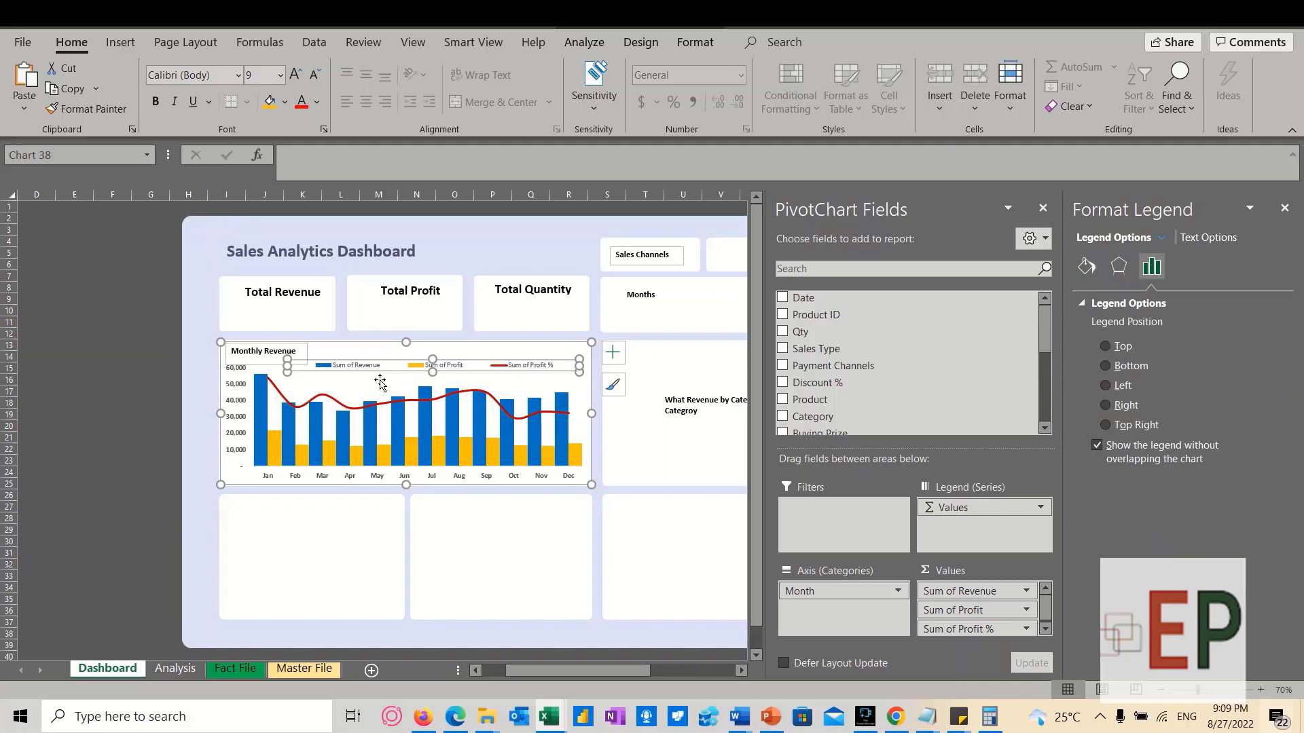
left_click(357, 307)
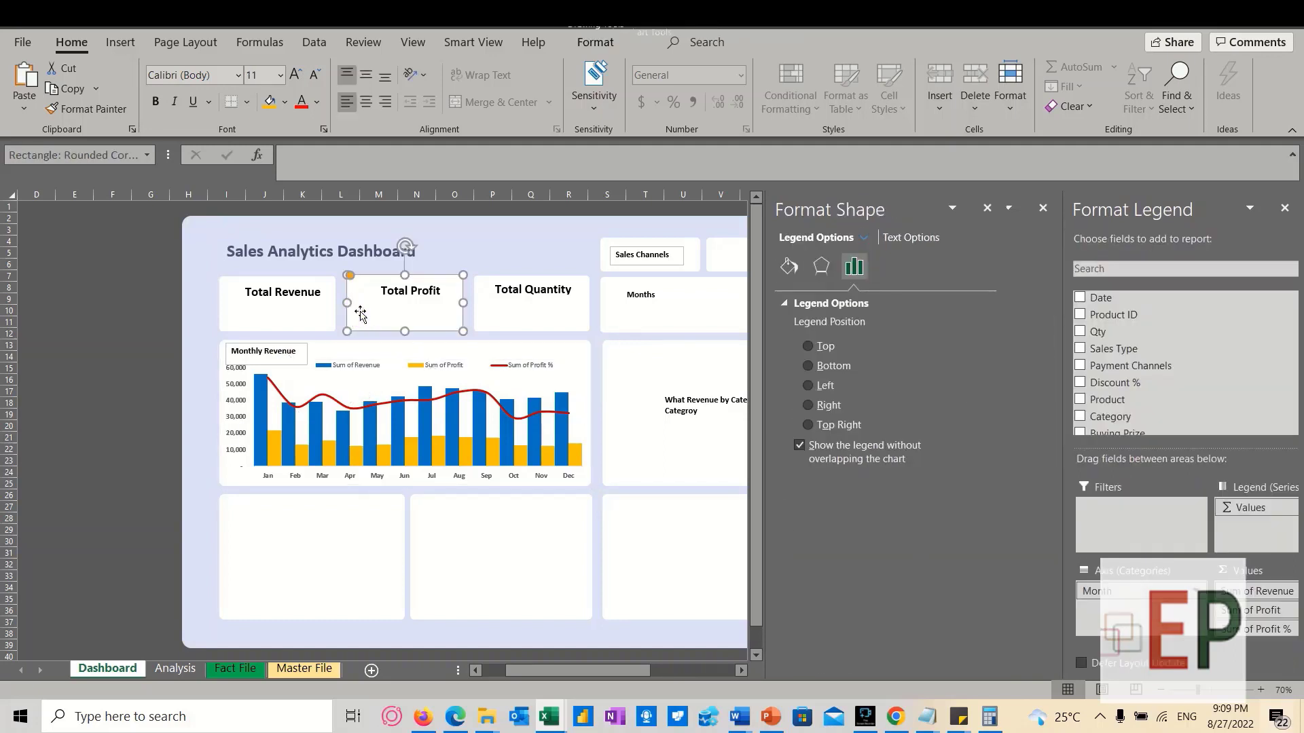
left_click(298, 369)
left_click(257, 368)
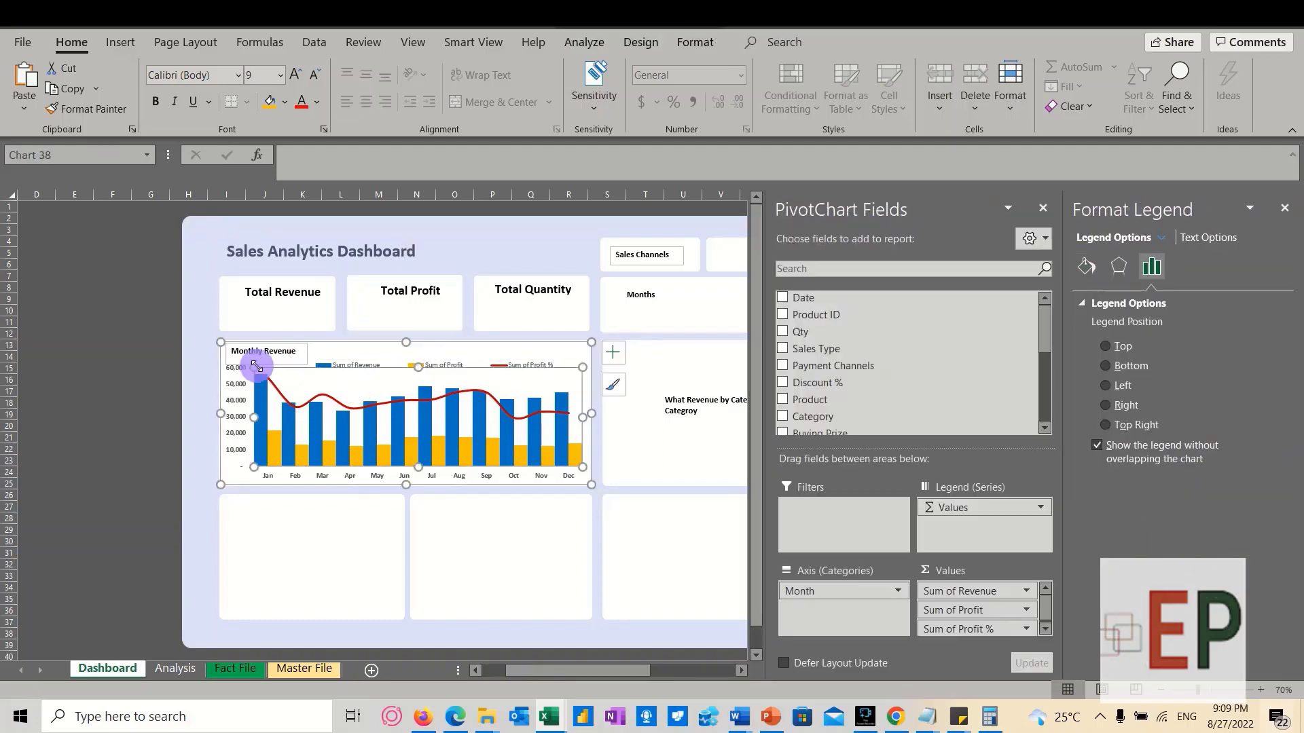
left_click(307, 355)
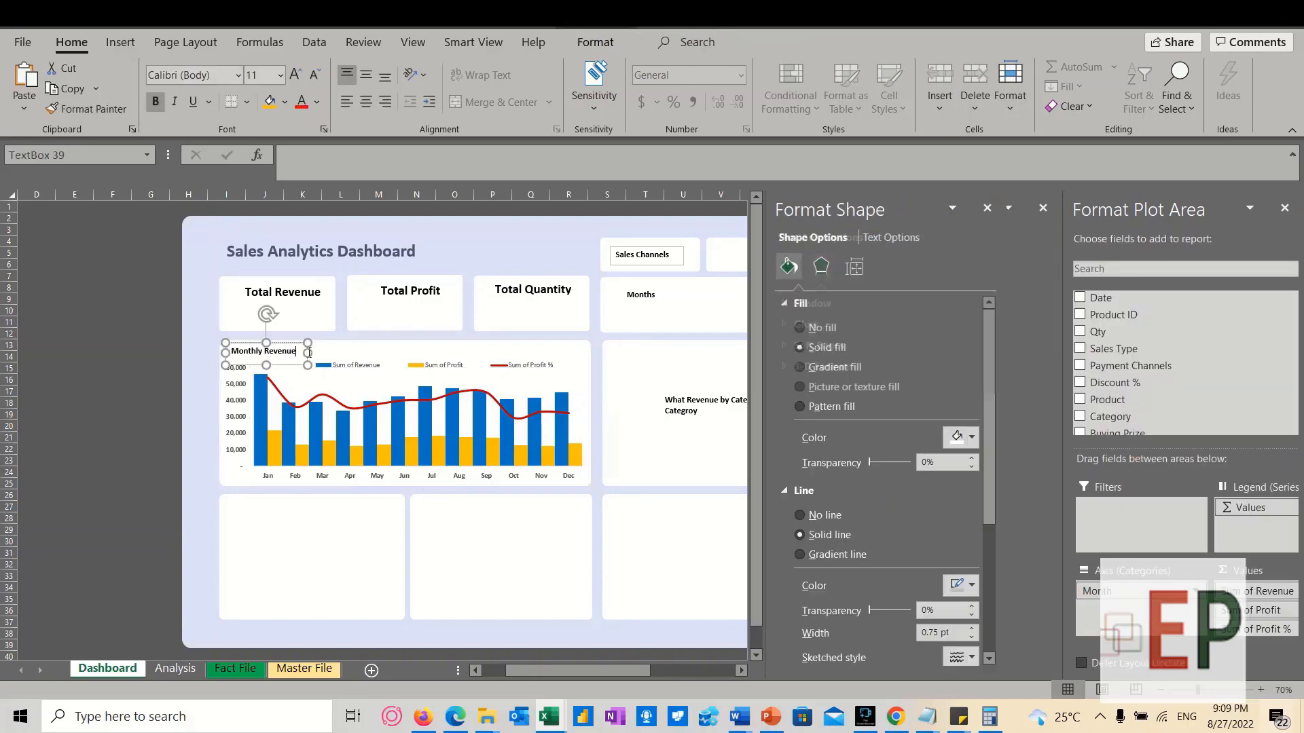
Format the Monthly Revenue title's text box with no fill and no outline, then deselect it
left_click(282, 370)
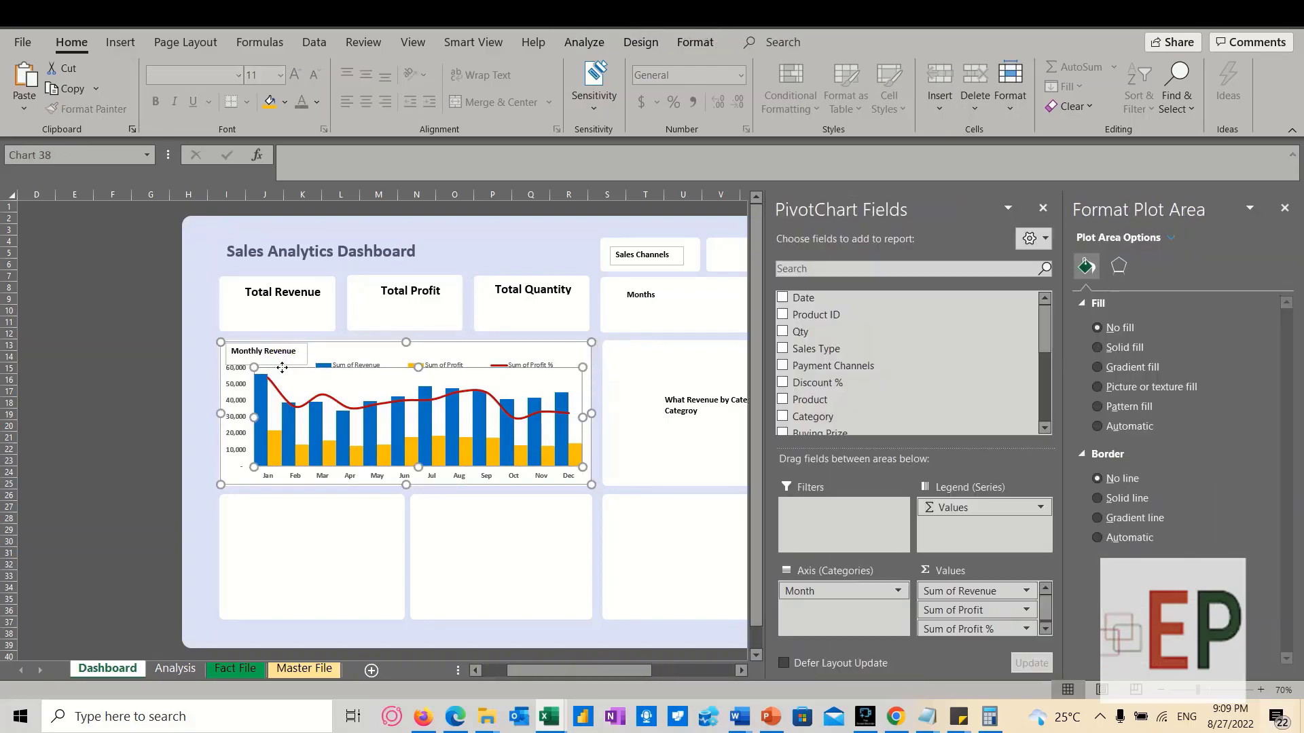
left_click(308, 350)
left_click(307, 350)
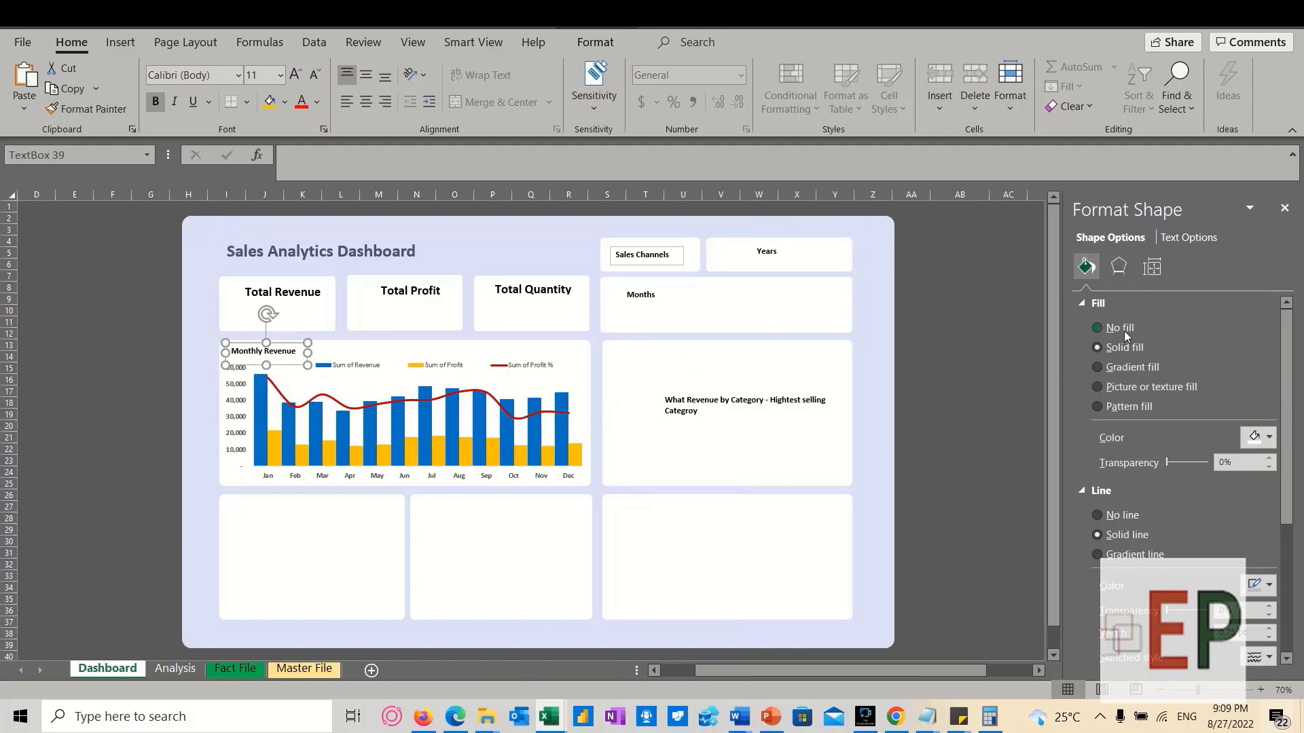
left_click(1123, 331)
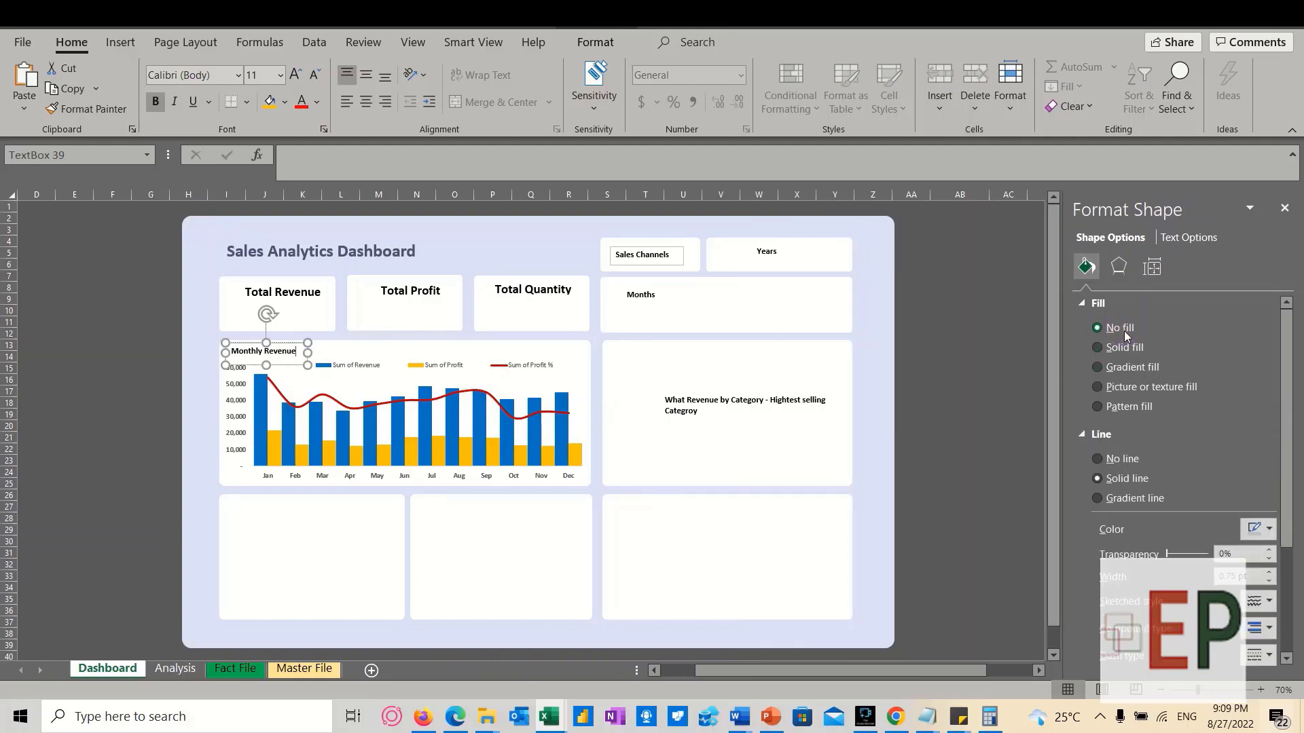
left_click(1121, 457)
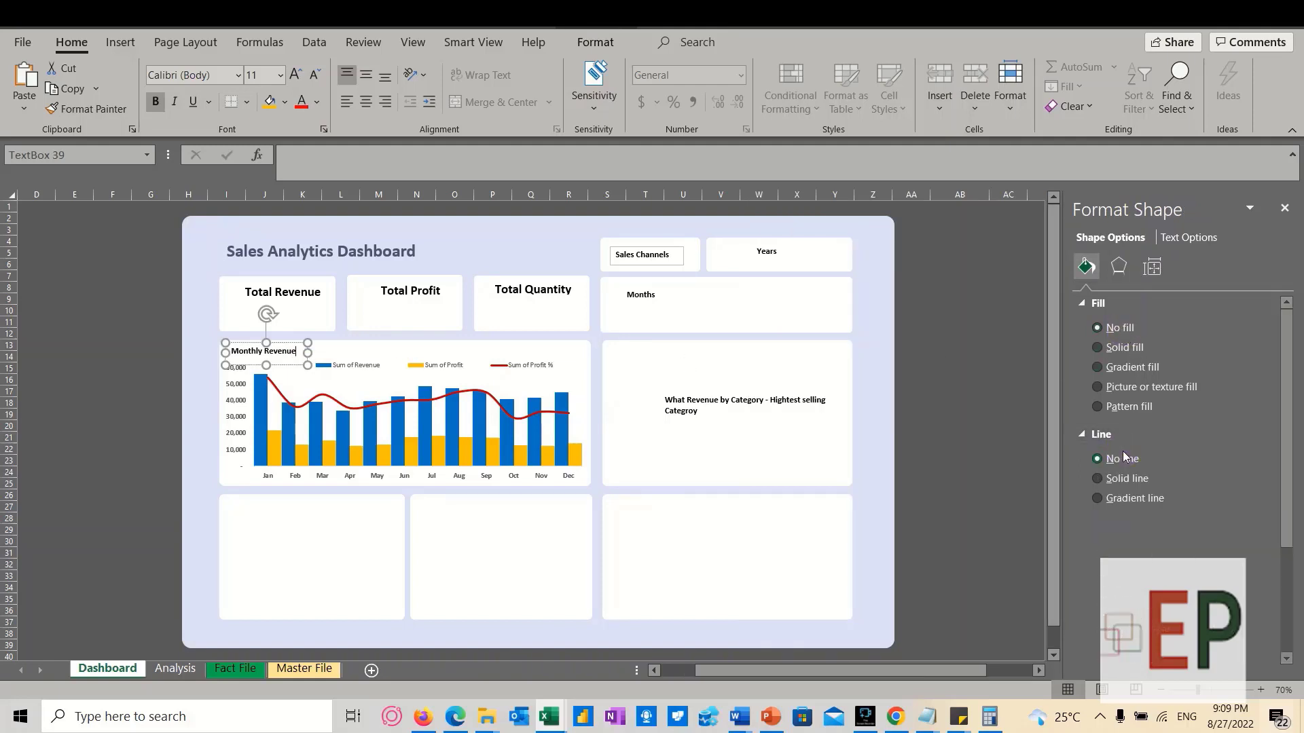
left_click(286, 370)
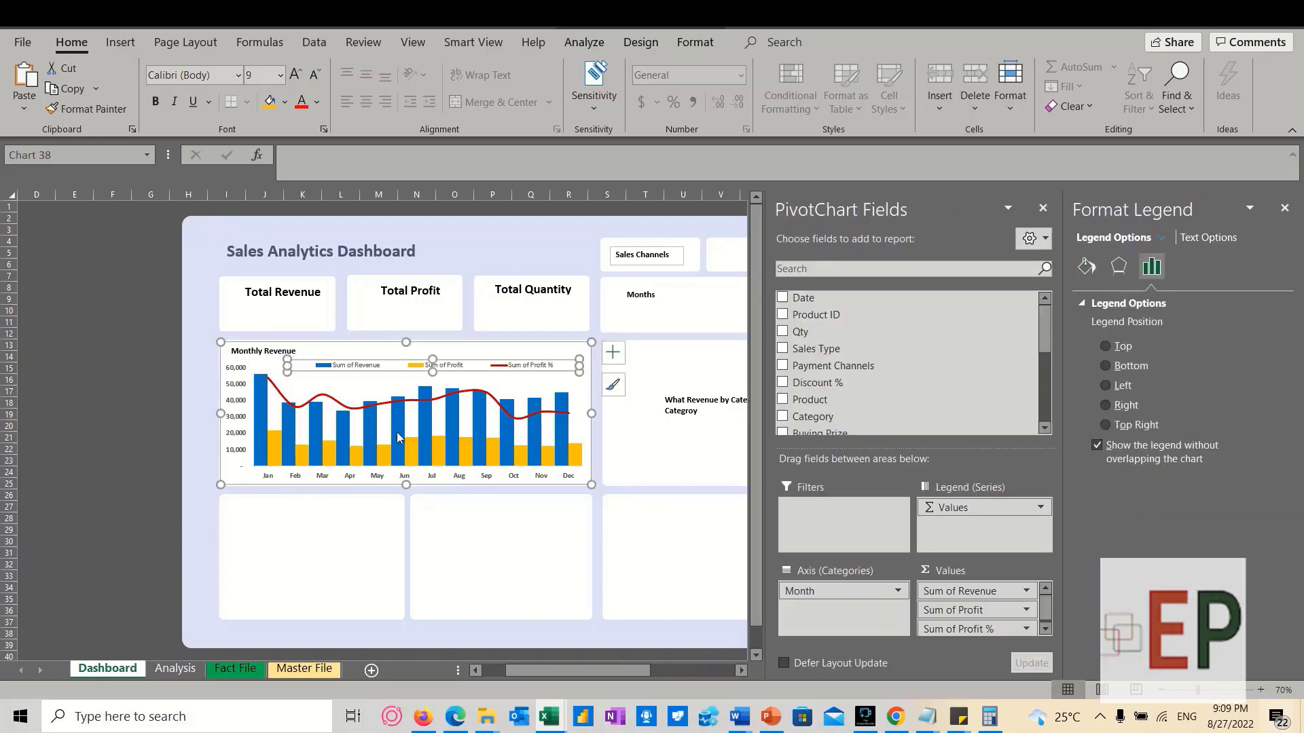
left_click(445, 532)
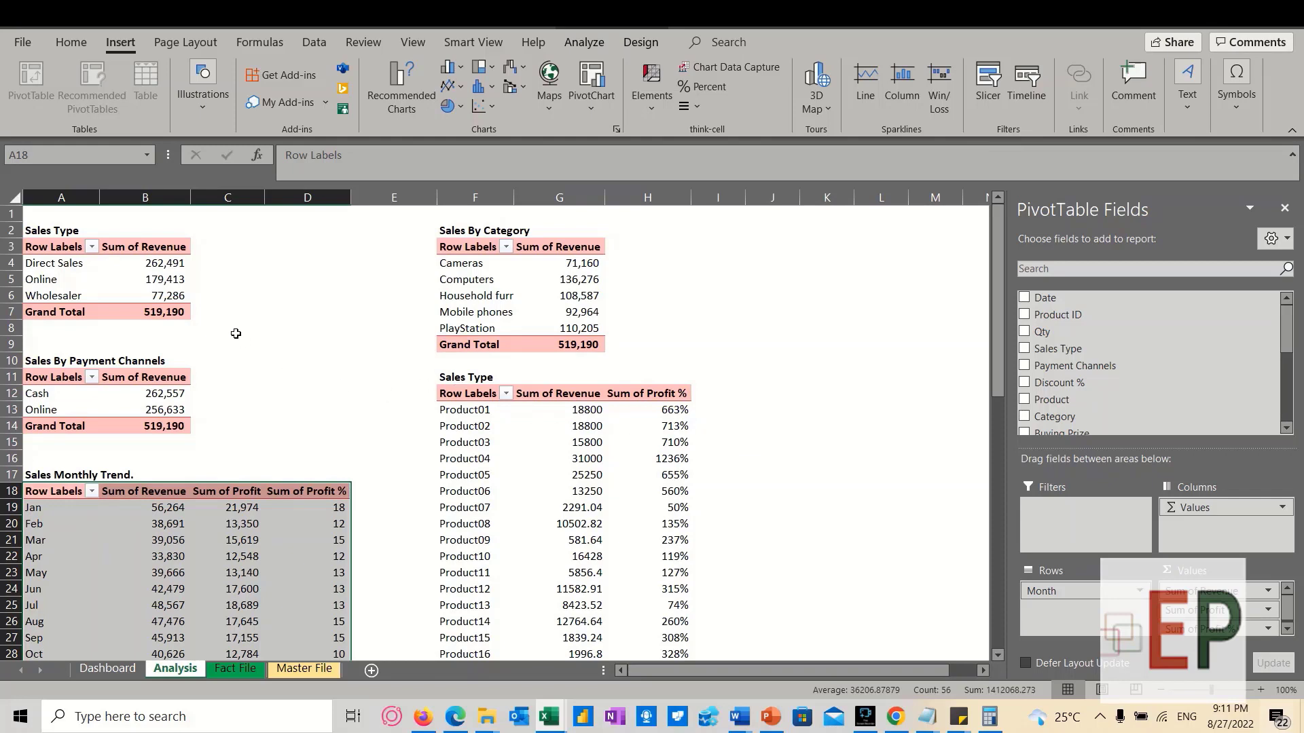
Insert a Clustered Bar PivotChart from the Sales By Category pivot table on the Analysis sheet
left_click_drag(448, 336, 518, 328)
left_click(411, 305)
left_click(518, 340)
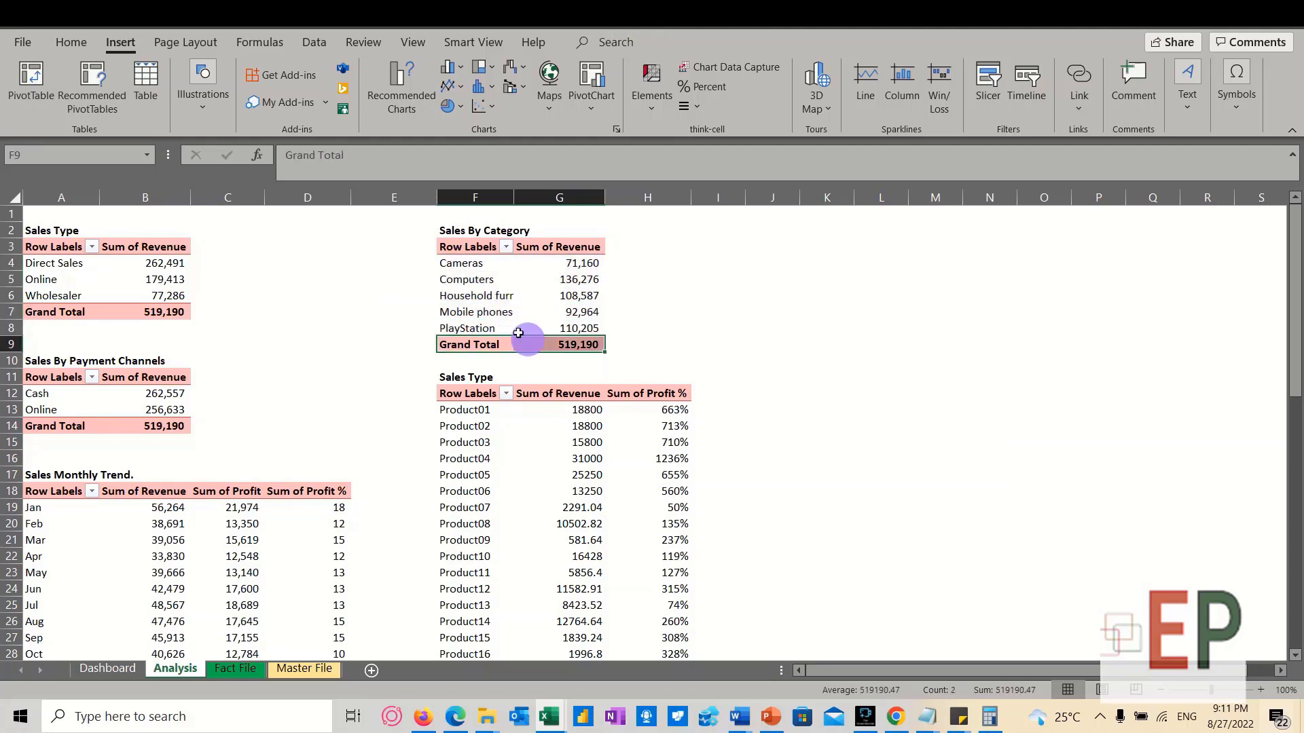
left_click(458, 245)
left_click_drag(458, 245, 553, 343)
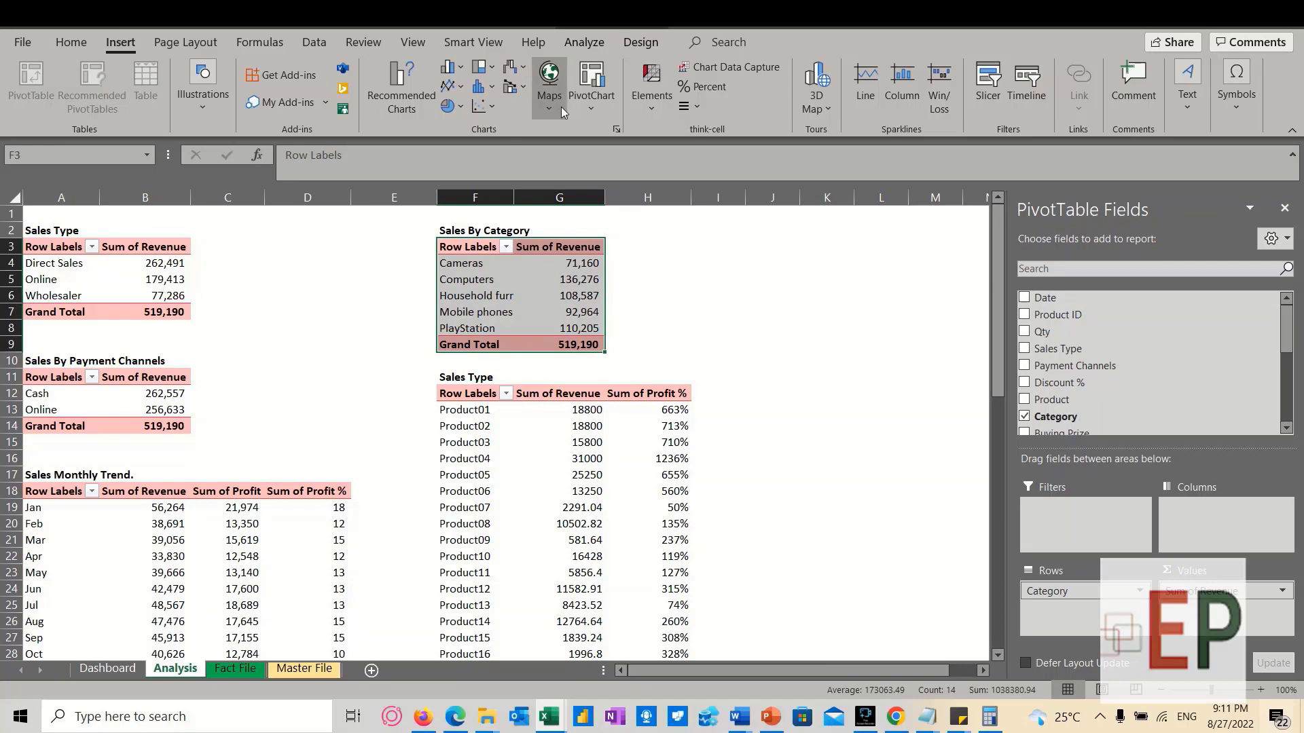
left_click(591, 102)
left_click(606, 130)
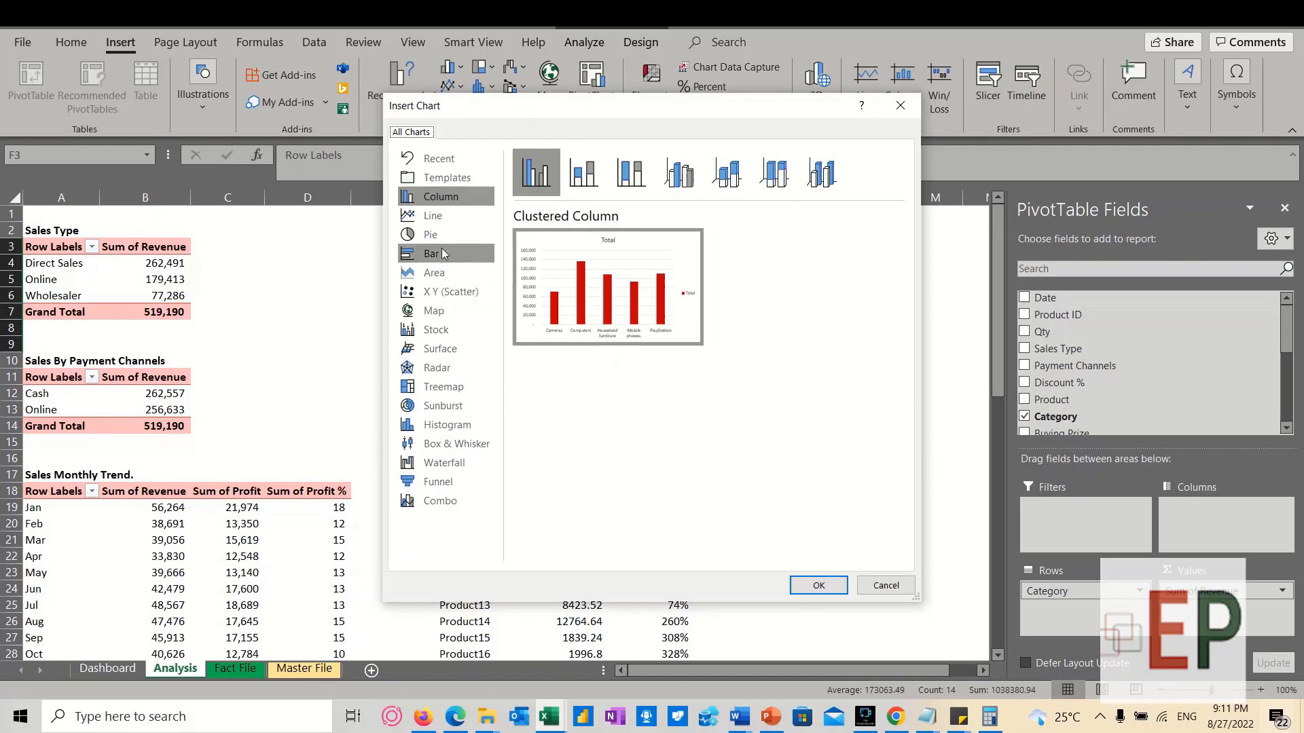
left_click(446, 218)
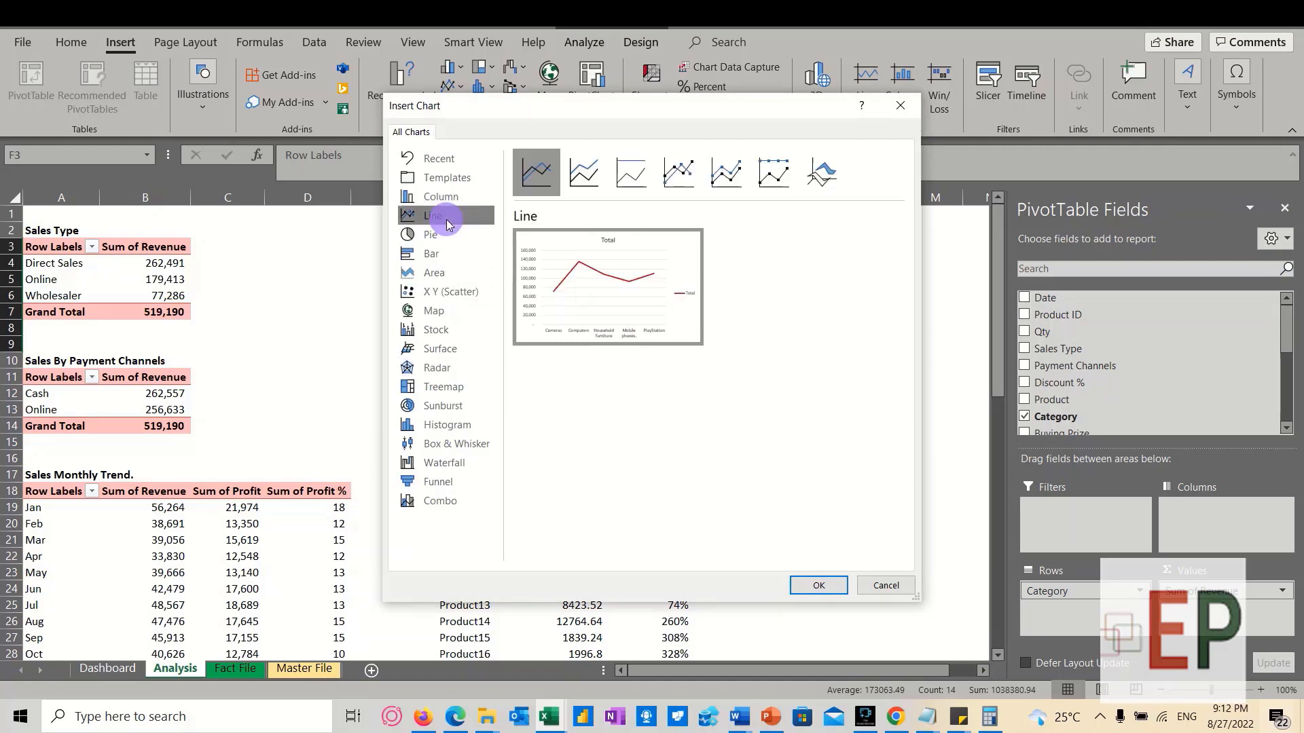
left_click(463, 199)
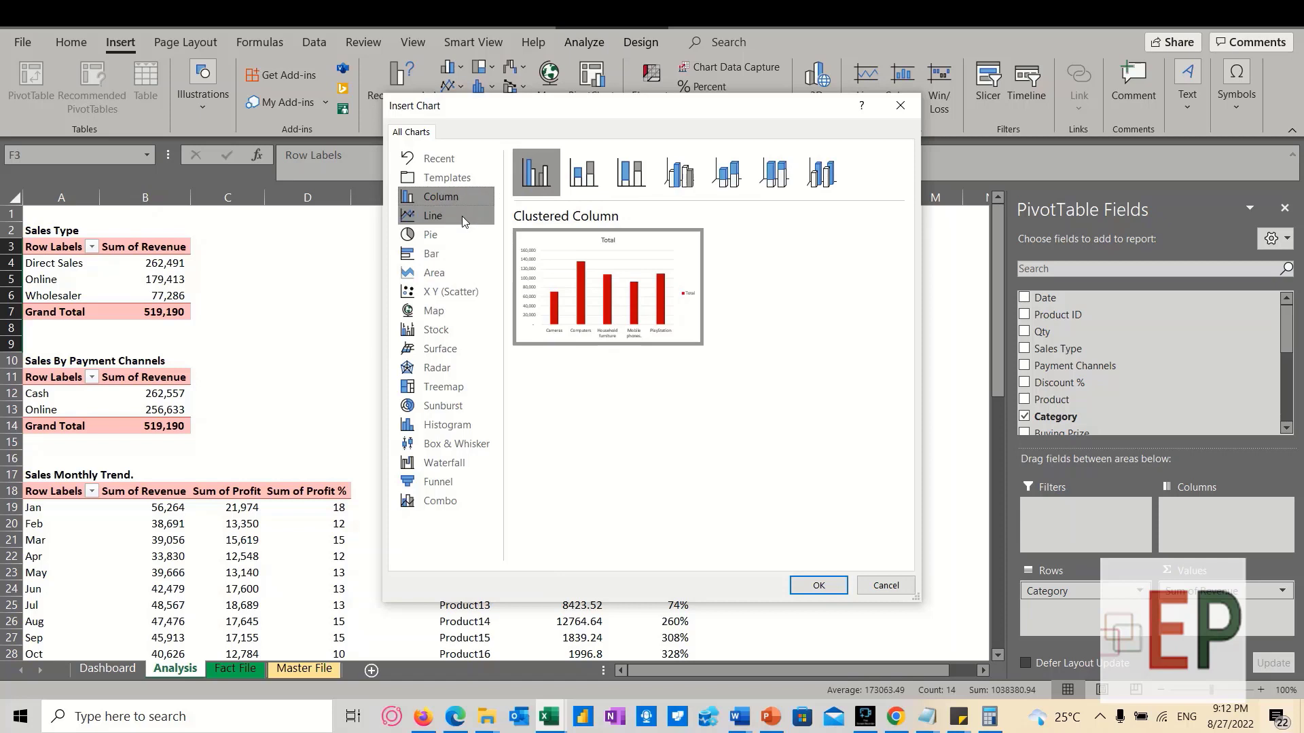
left_click(425, 254)
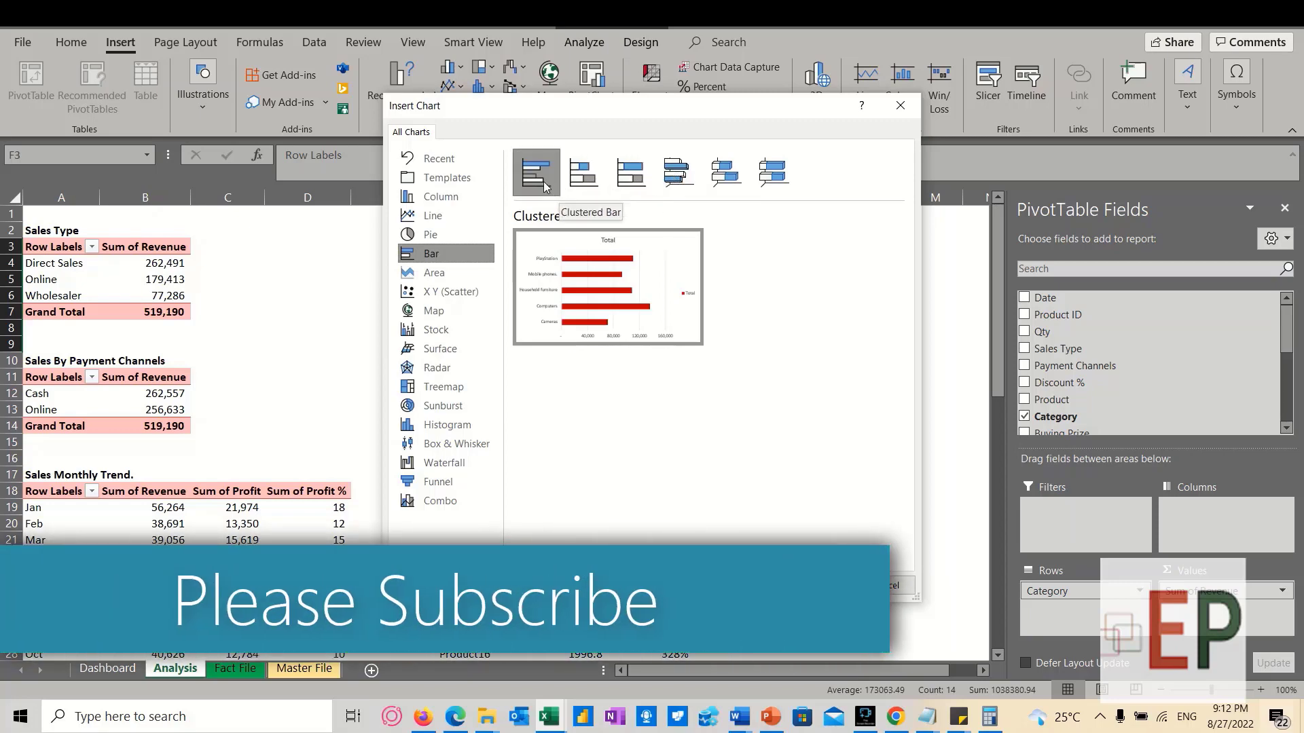
left_click(846, 585)
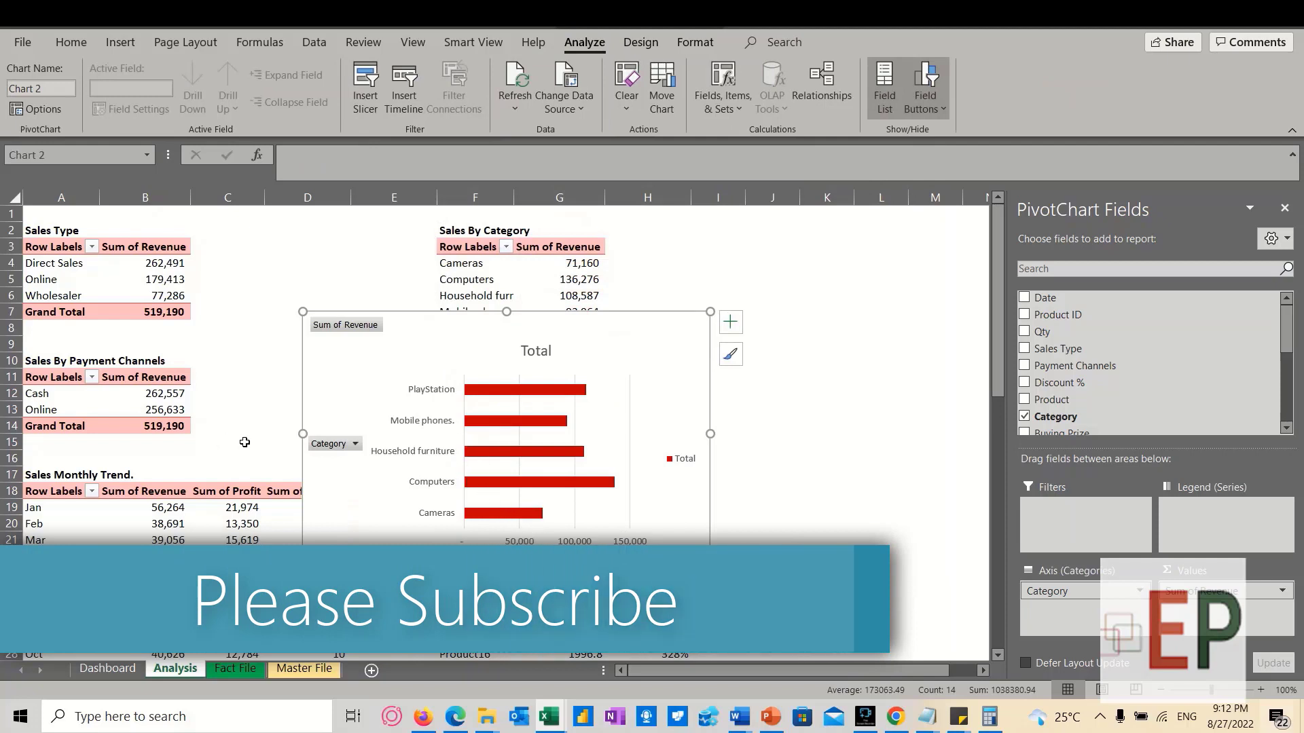
Resize the new category bar chart by its side edges and hide all its field buttons
left_click_drag(303, 433, 464, 435)
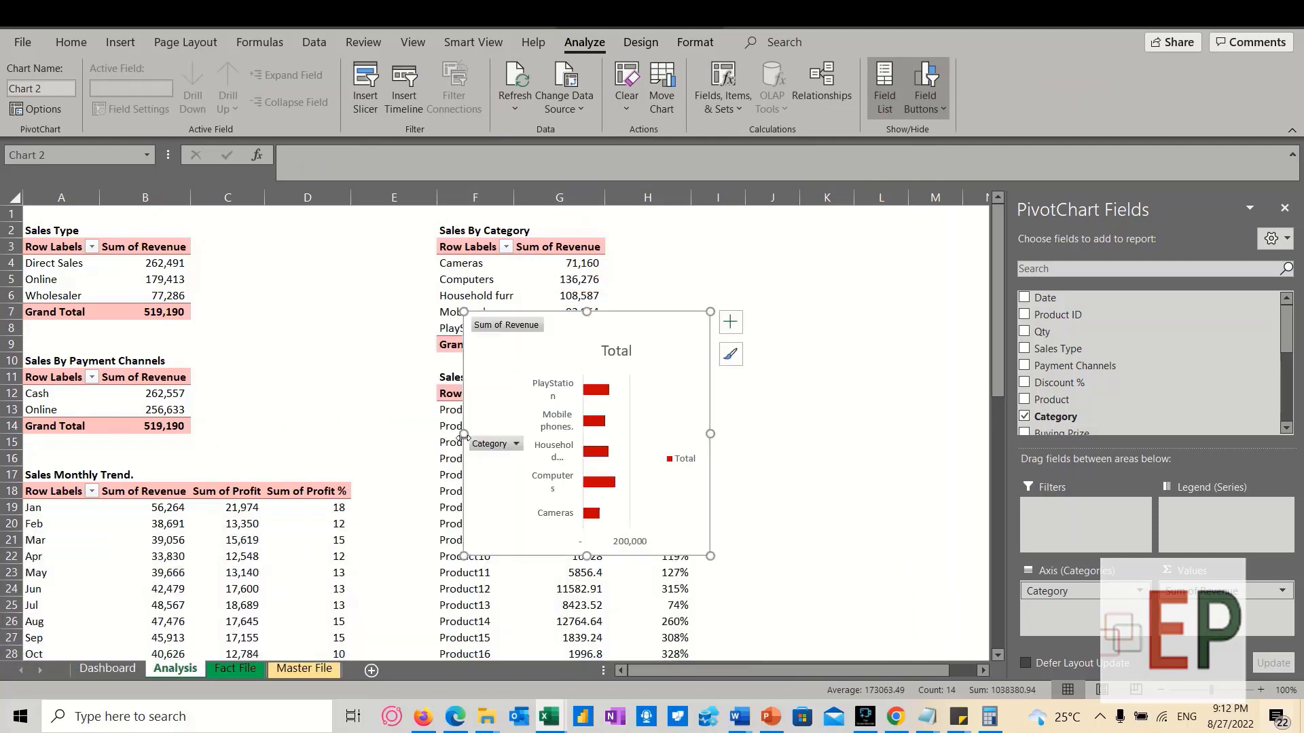
left_click_drag(712, 435, 810, 435)
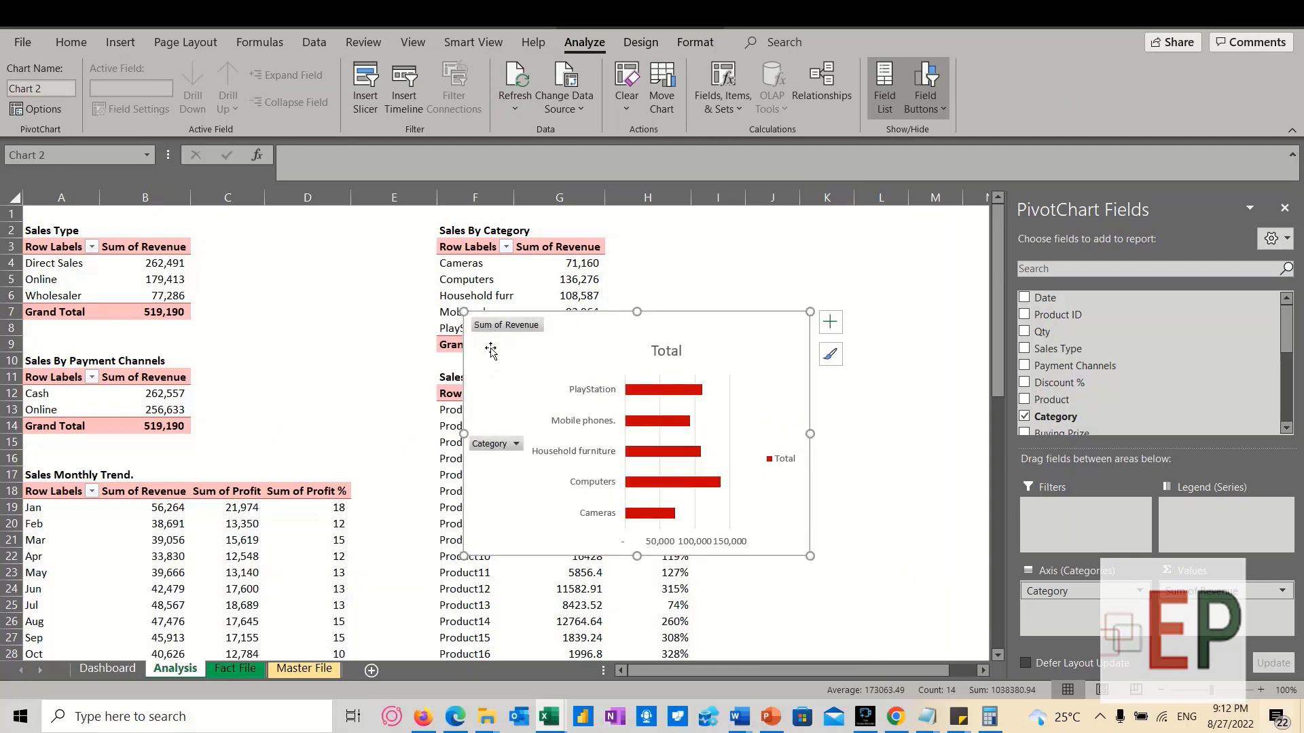
right_click(508, 325)
left_click(621, 518)
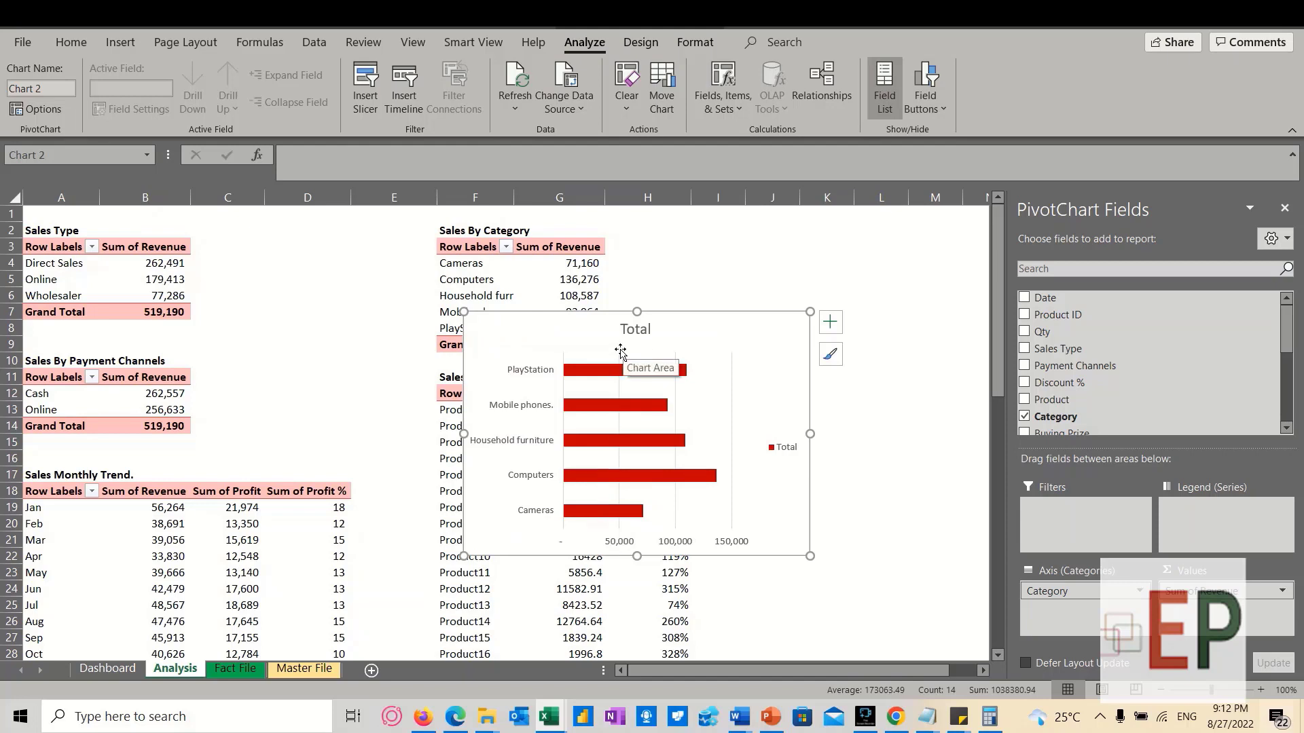
Delete the vertical gridlines and the legend from the category bar chart, then shrink the chart
left_click(619, 353)
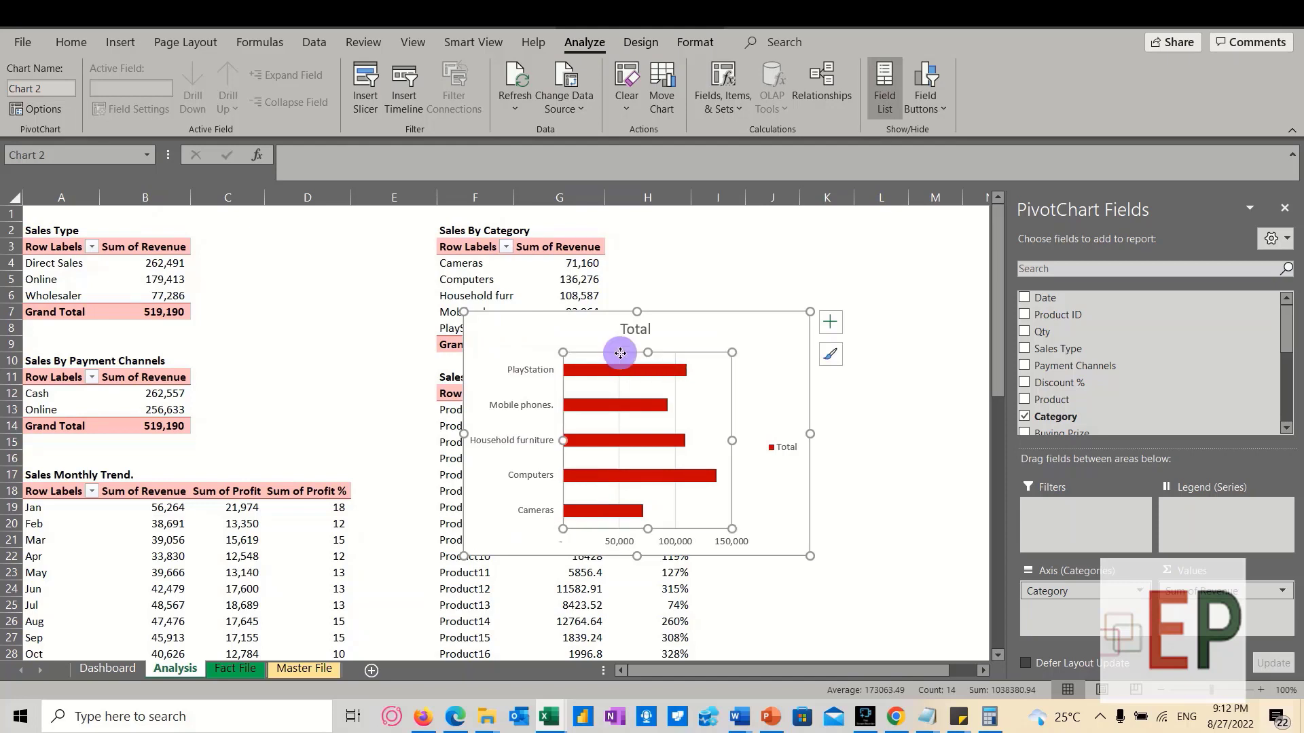
left_click(619, 430)
key("Delete")
left_click(781, 449)
key("Delete")
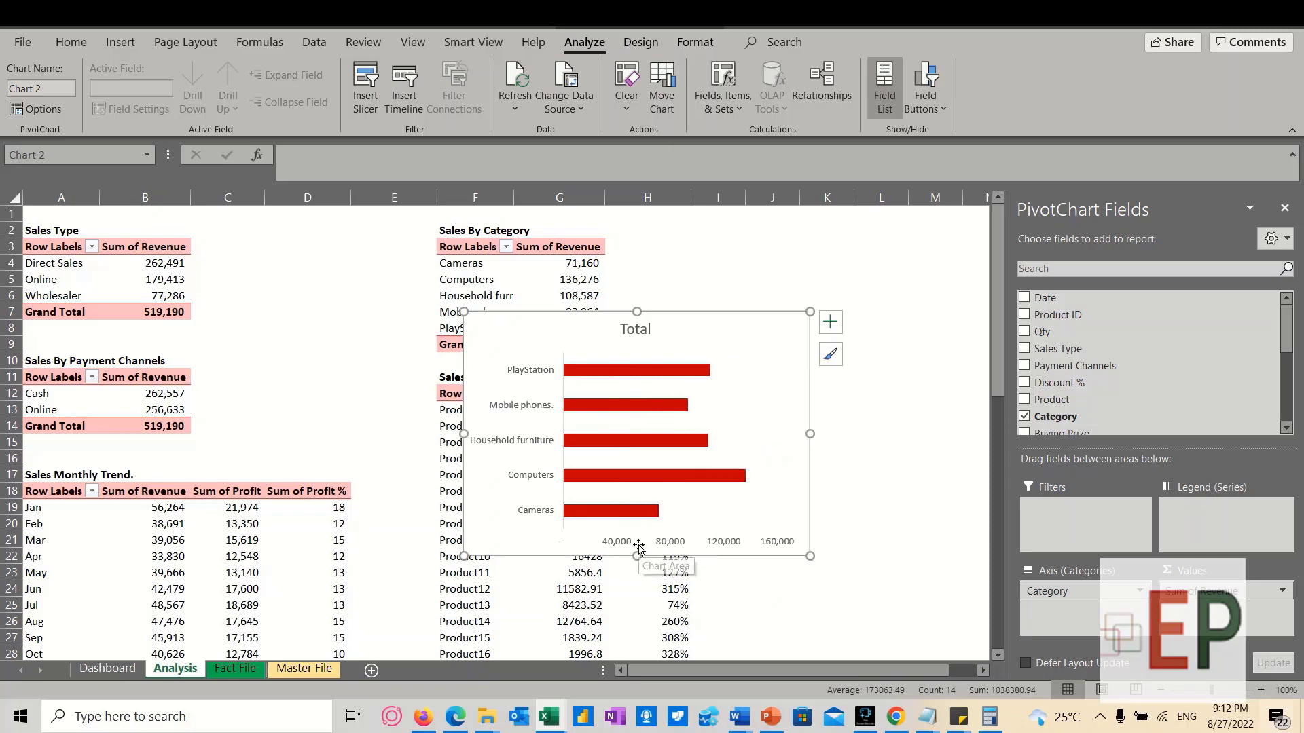
left_click_drag(806, 557, 686, 501)
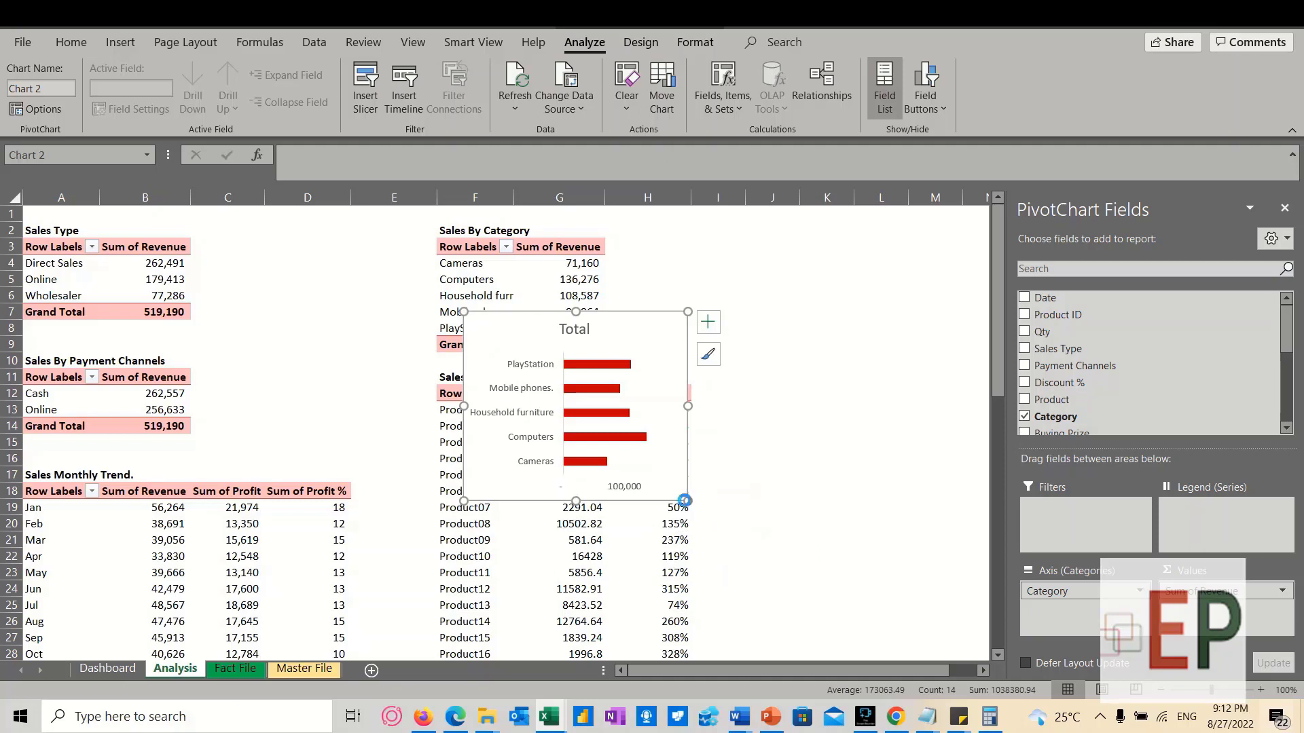
On the Dashboard sheet, shorten the revenue by category text box to one line and place it atop the panel beside the monthly chart
left_click(106, 669)
left_click(680, 410)
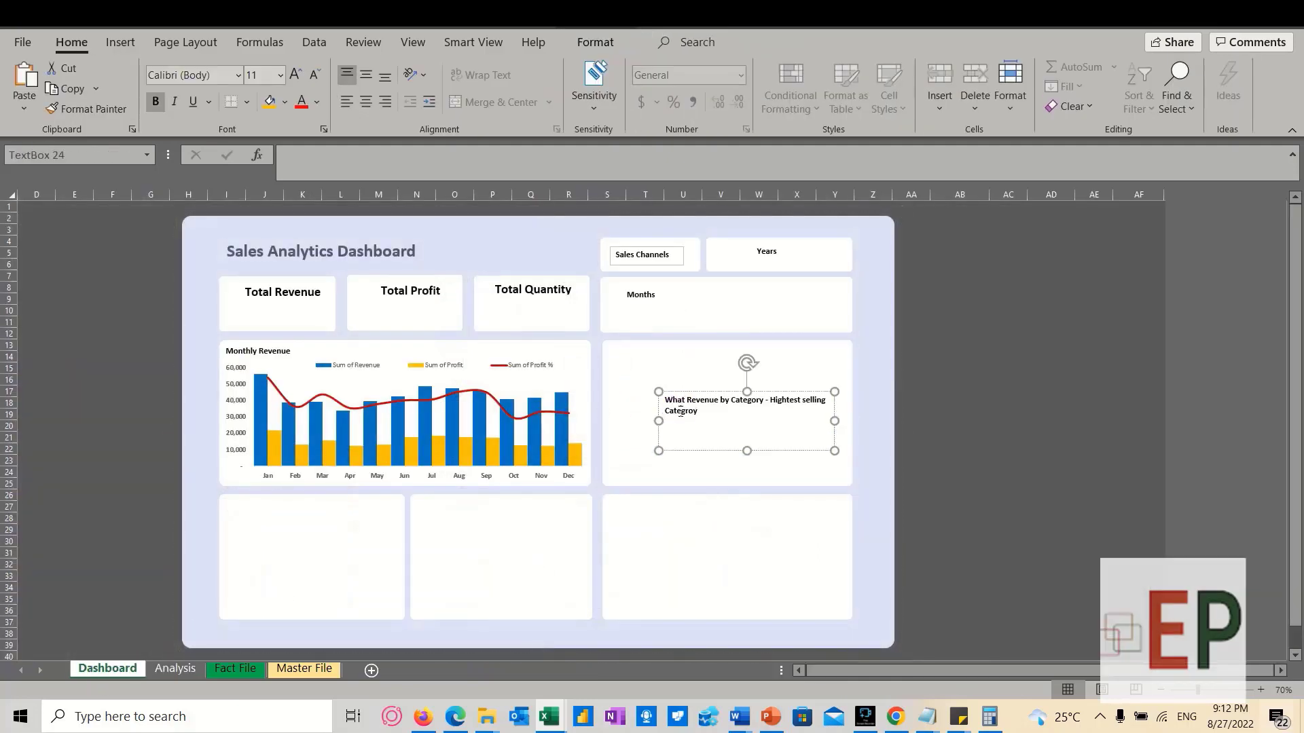
left_click_drag(748, 450, 660, 367)
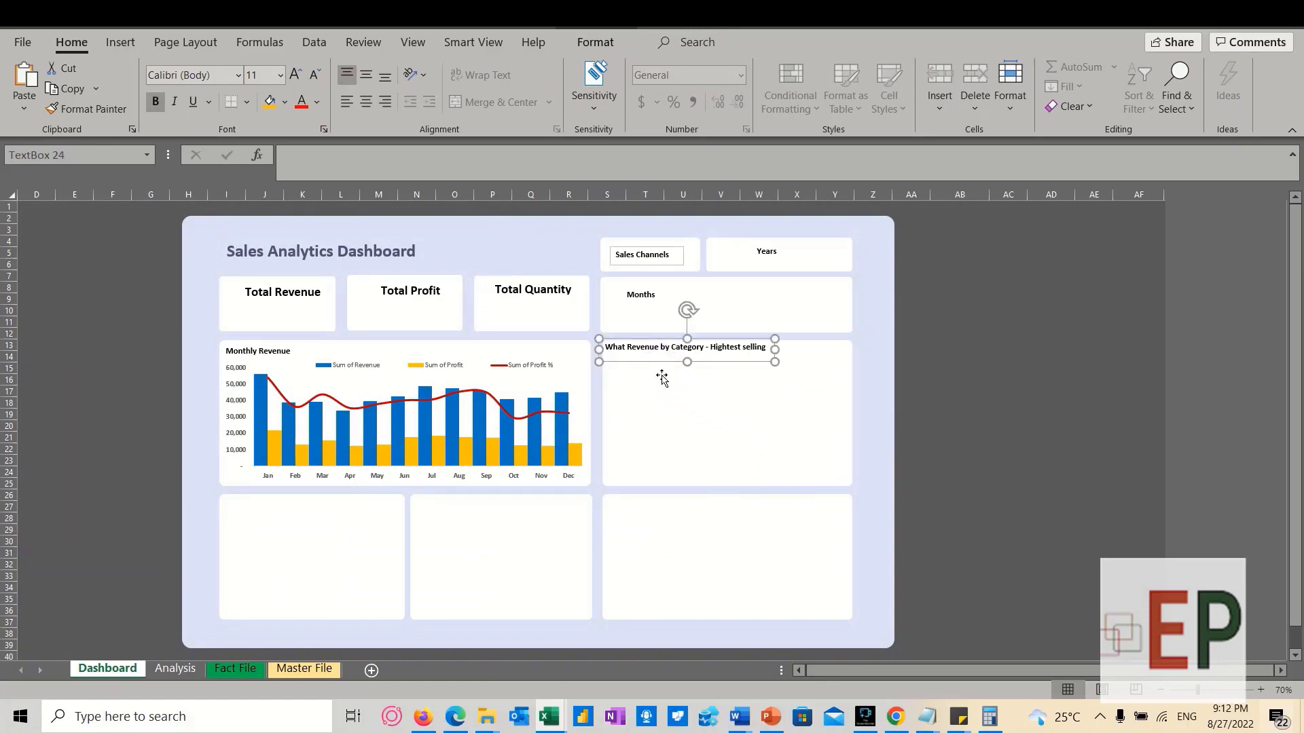
Paste a copy of the category bar chart onto the dashboard, move it below the revenue by category heading and widen it to the panel
left_click(668, 398)
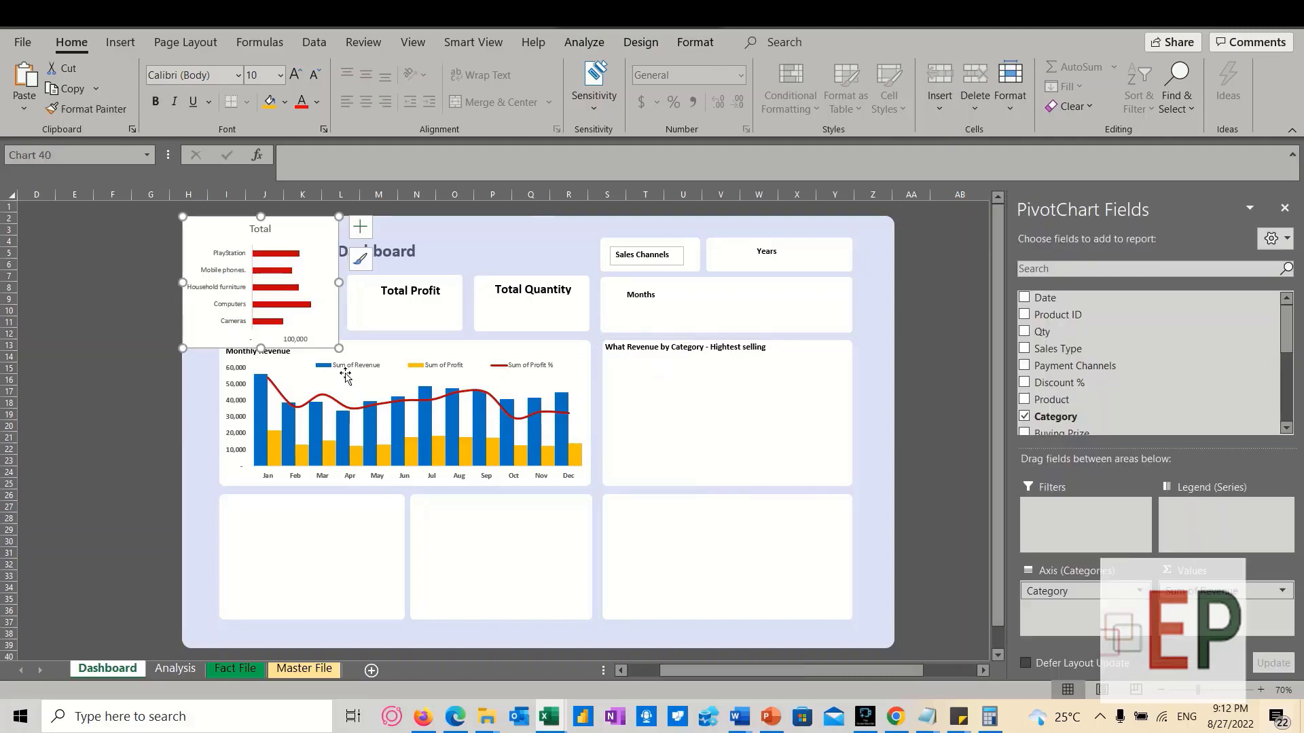
left_click_drag(319, 348, 747, 481)
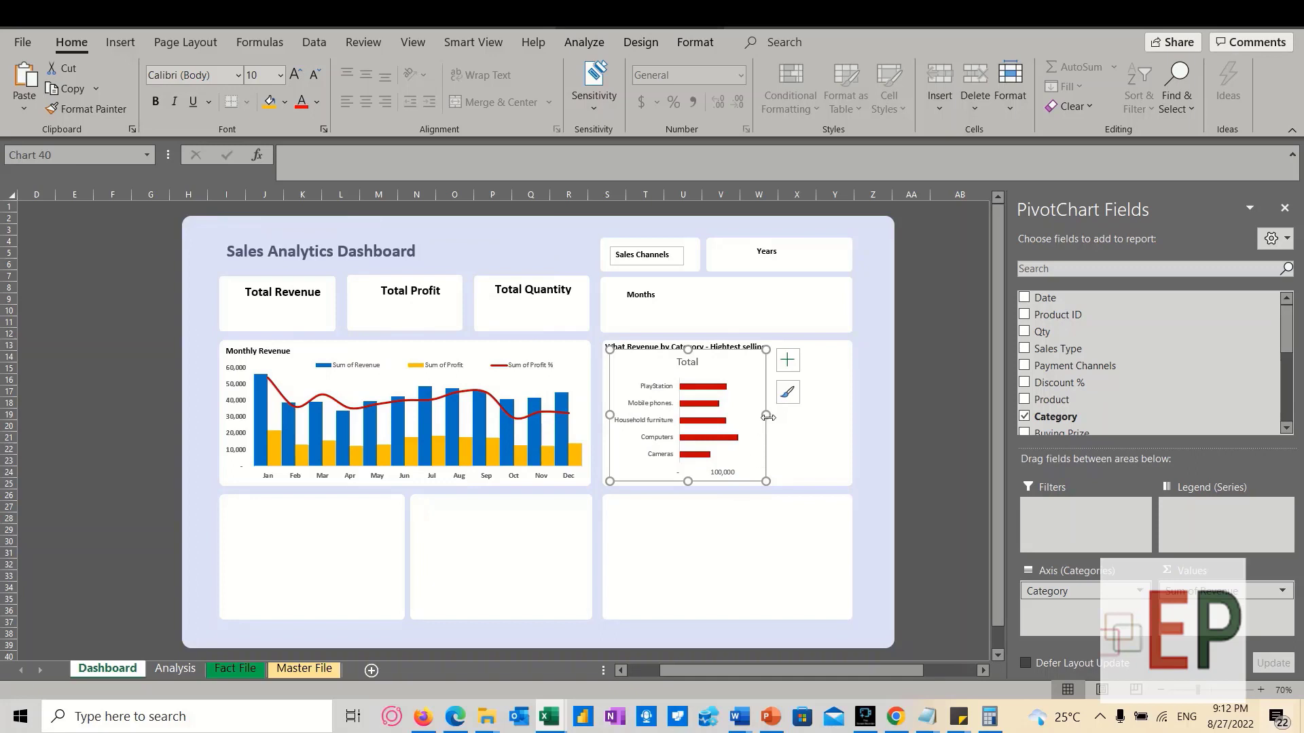
left_click_drag(789, 418, 843, 433)
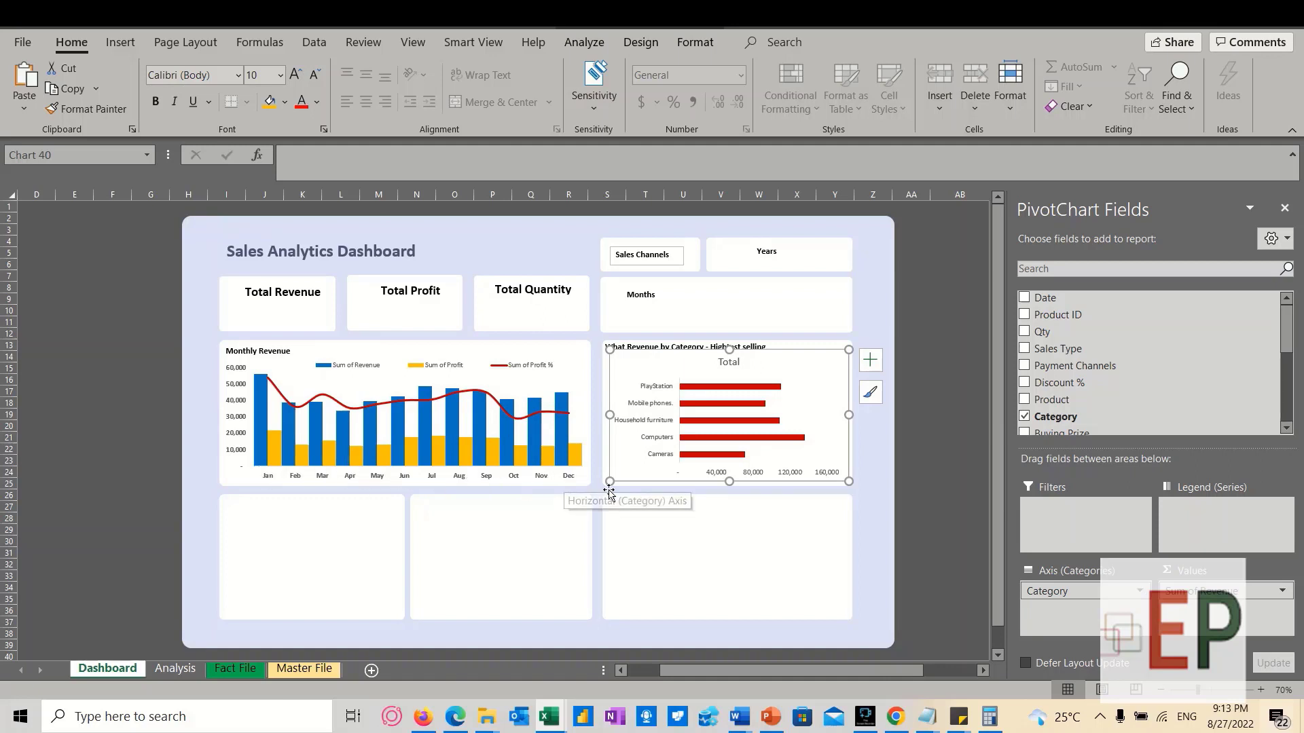
left_click(646, 390)
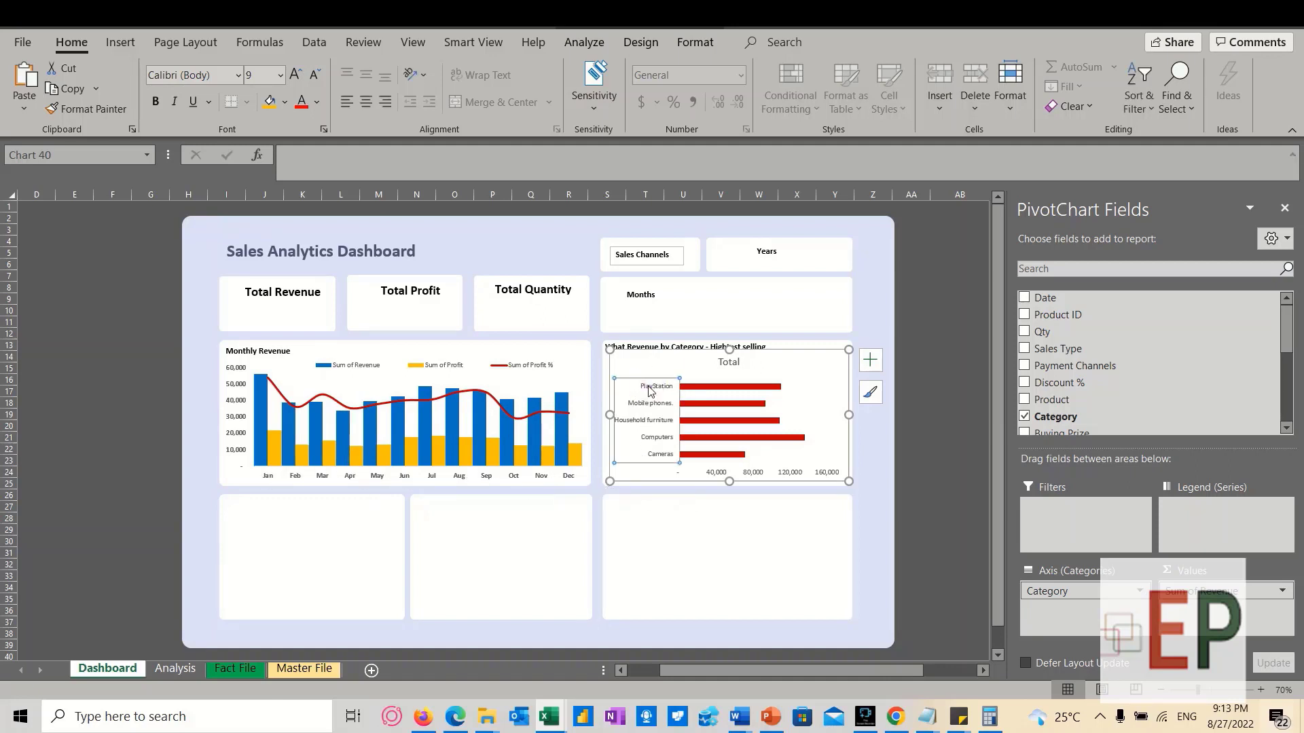
right_click(649, 390)
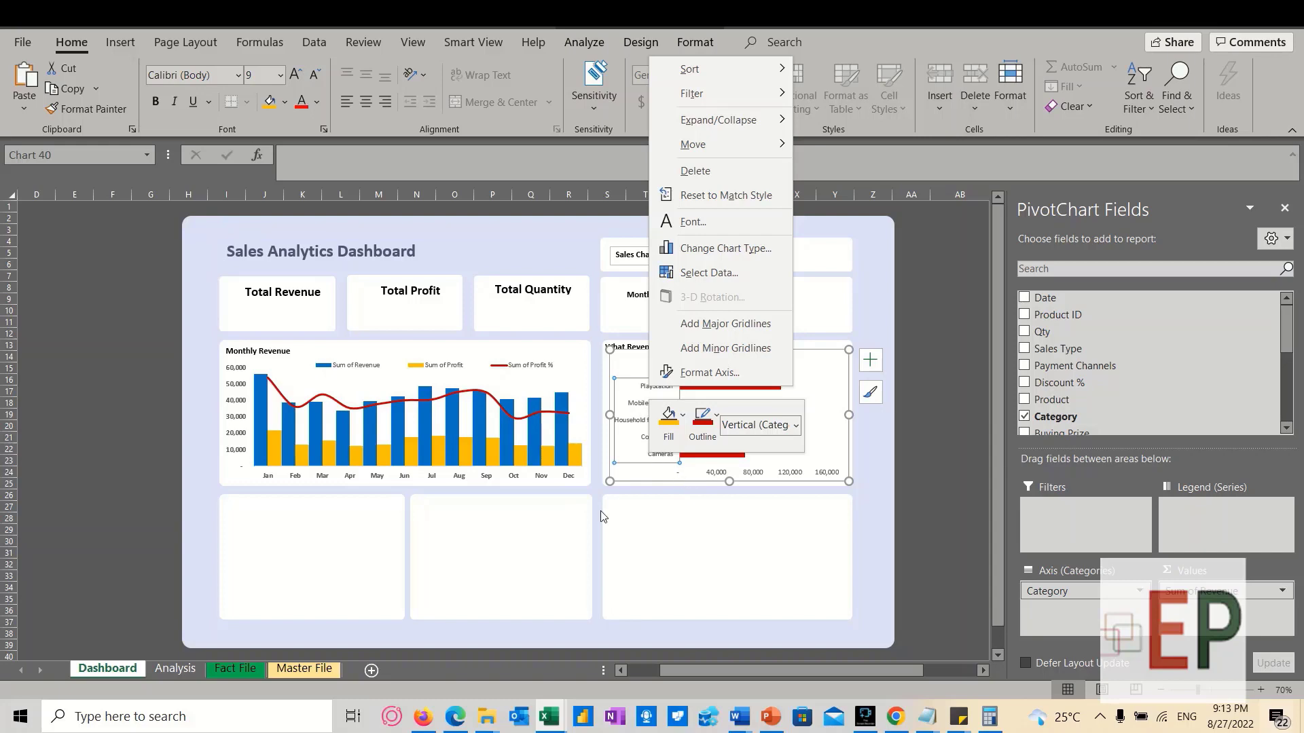
left_click(285, 671)
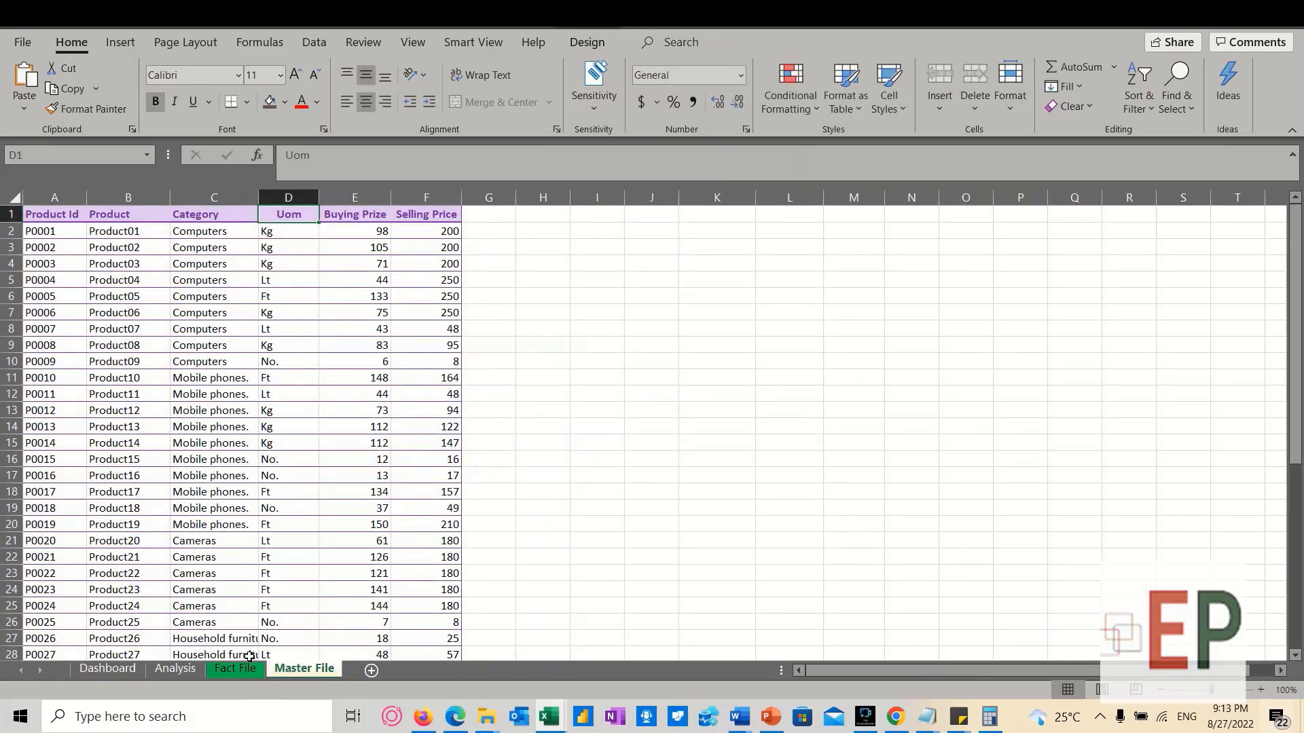
left_click(235, 669)
Move the Analysis sheet's category bar chart into the empty area beside the Sales By Category table
left_click(178, 670)
left_click_drag(660, 302, 906, 220)
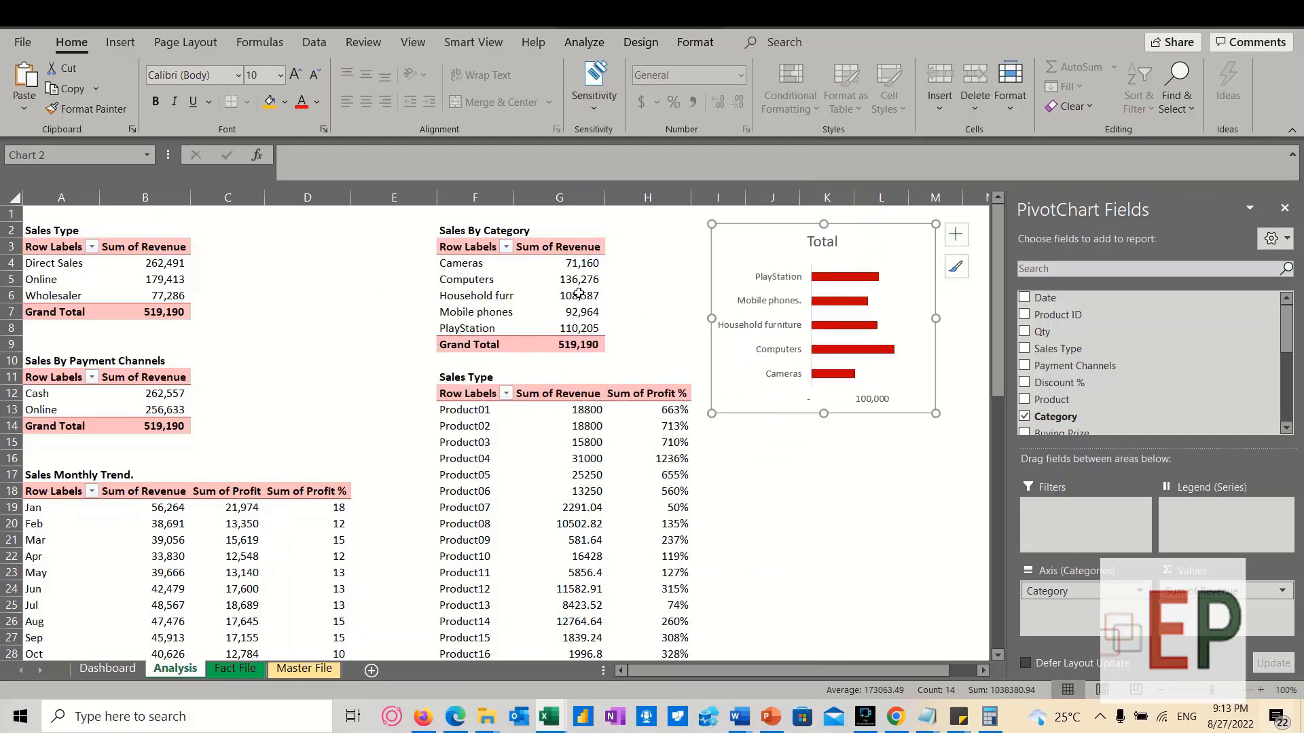
Sort the category rows F4:G8 of the Sales By Category pivot table from Z to A
left_click(581, 262)
left_click_drag(467, 263, 572, 332)
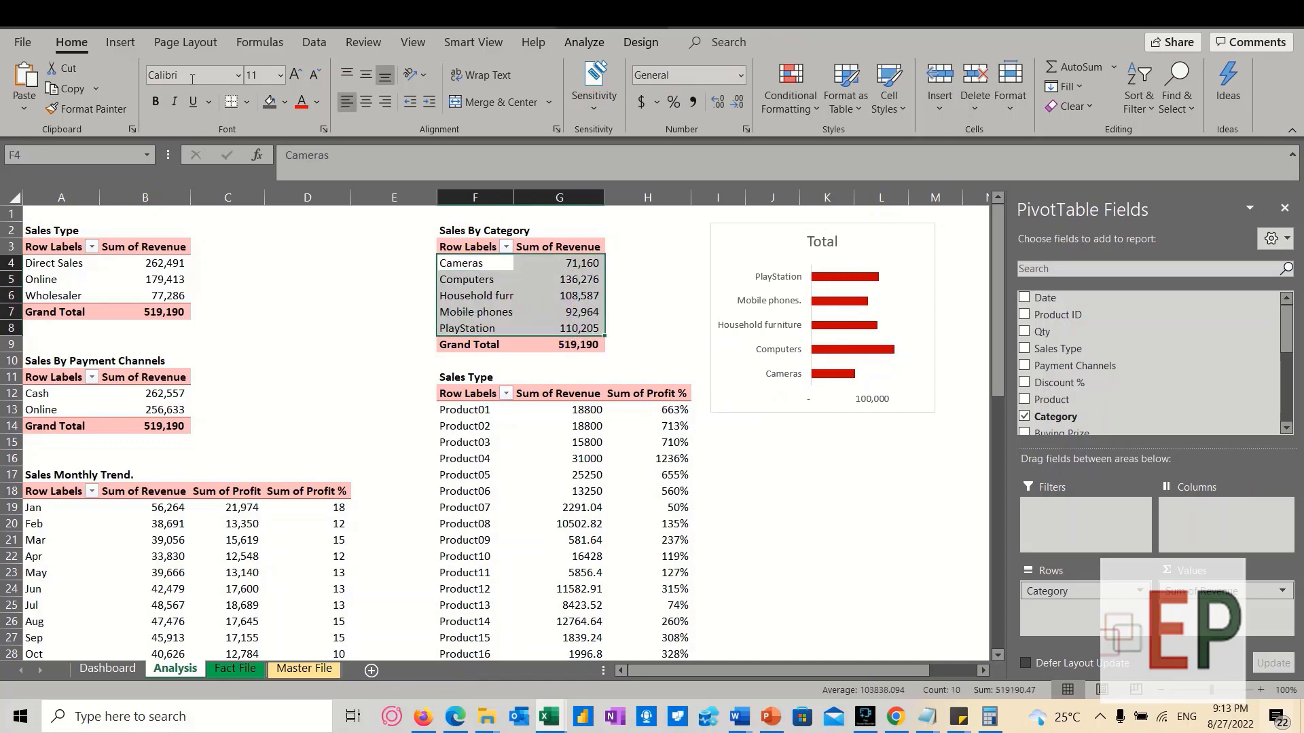
left_click(121, 44)
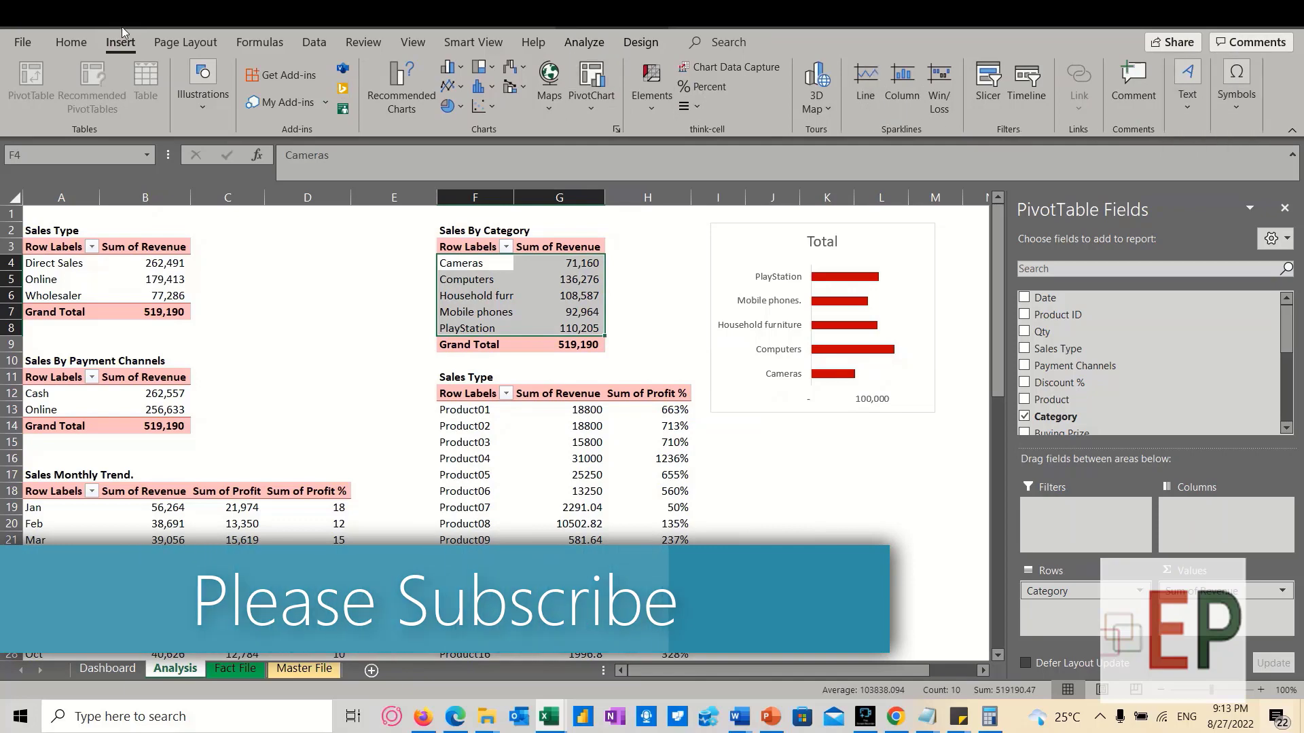
left_click(92, 46)
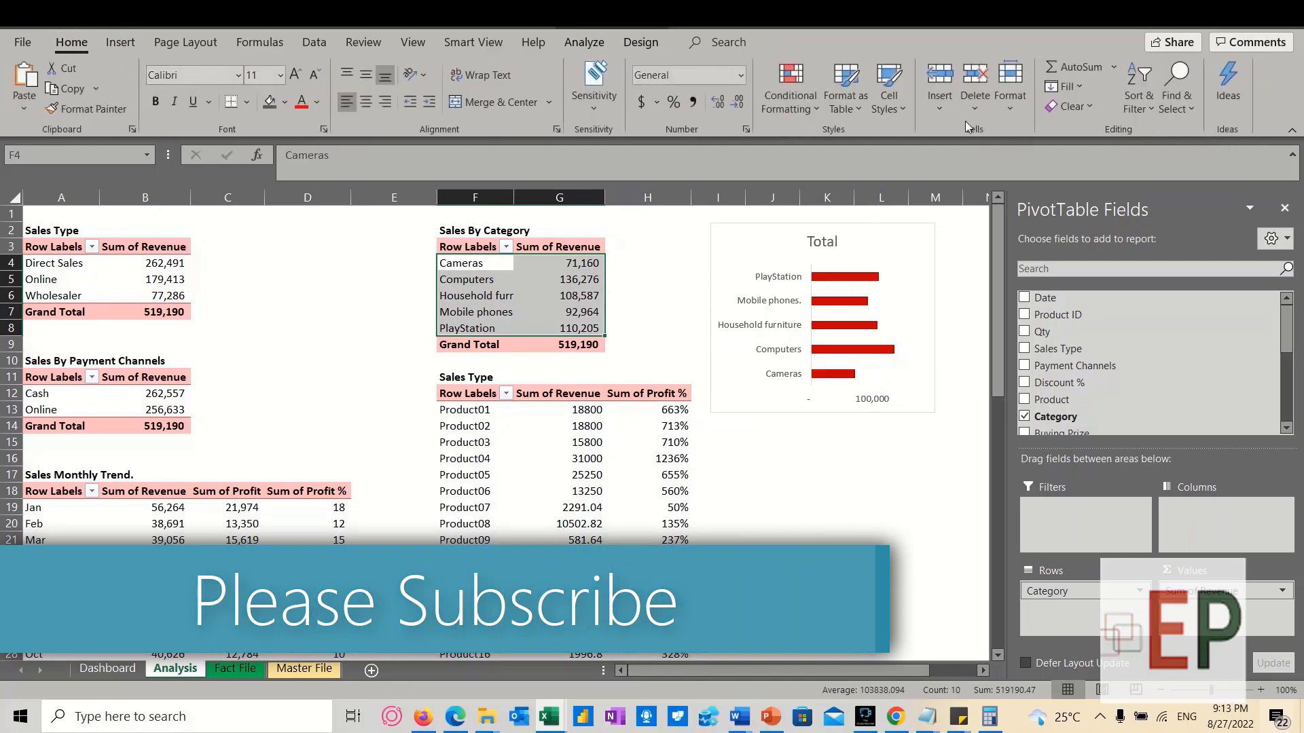
left_click(1152, 110)
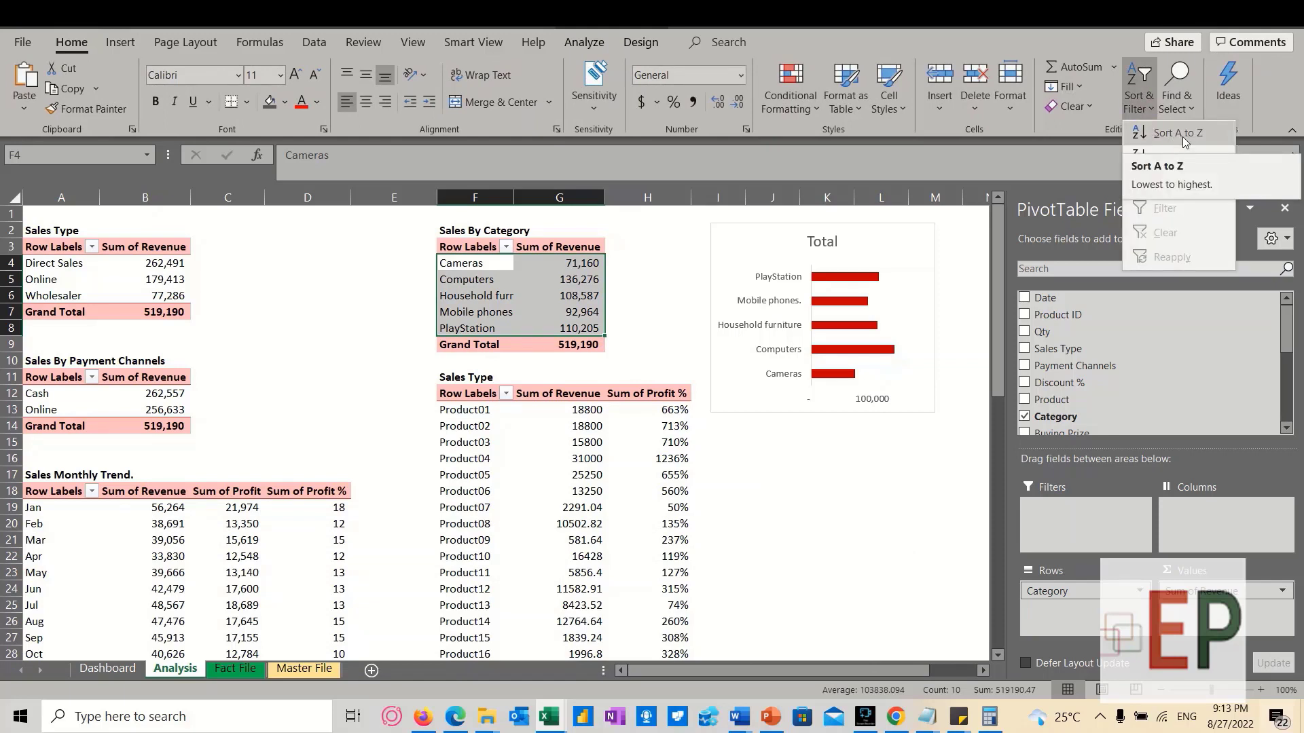
left_click(1181, 154)
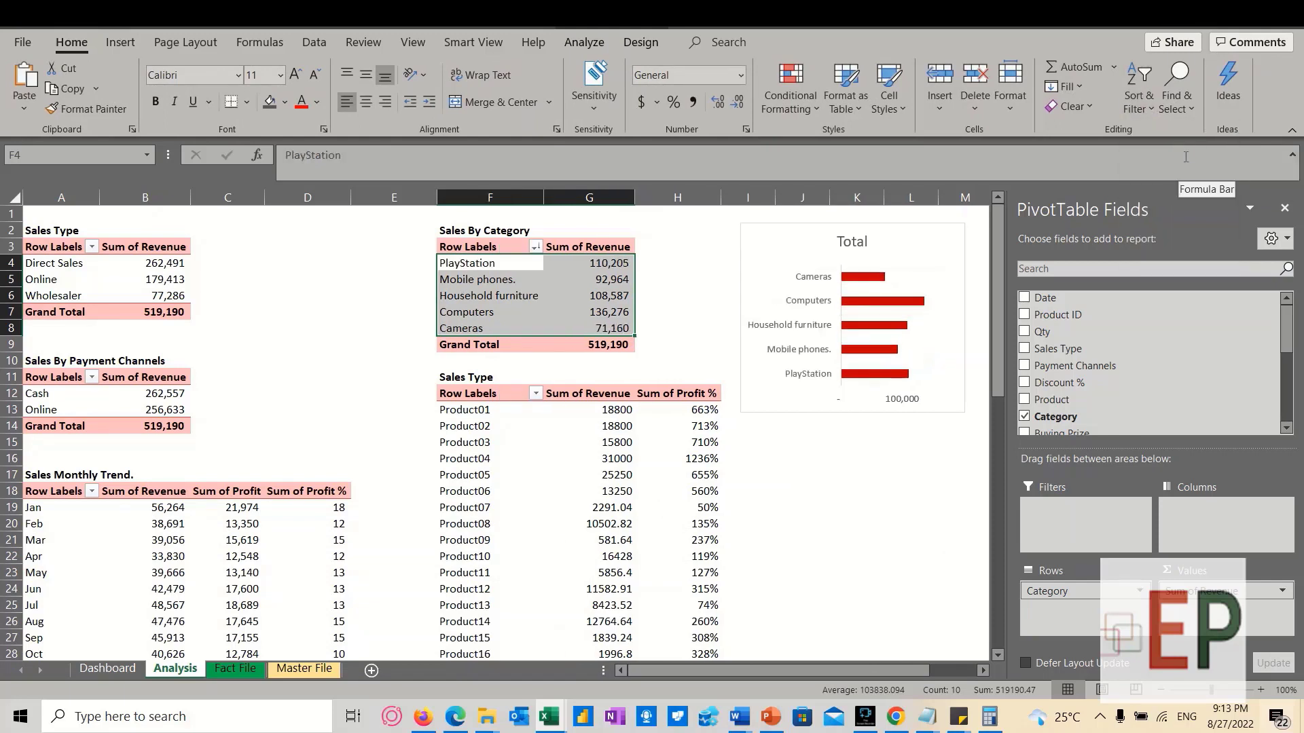
Sort the Sales By Category pivot table's rows from A to Z
left_click(1140, 89)
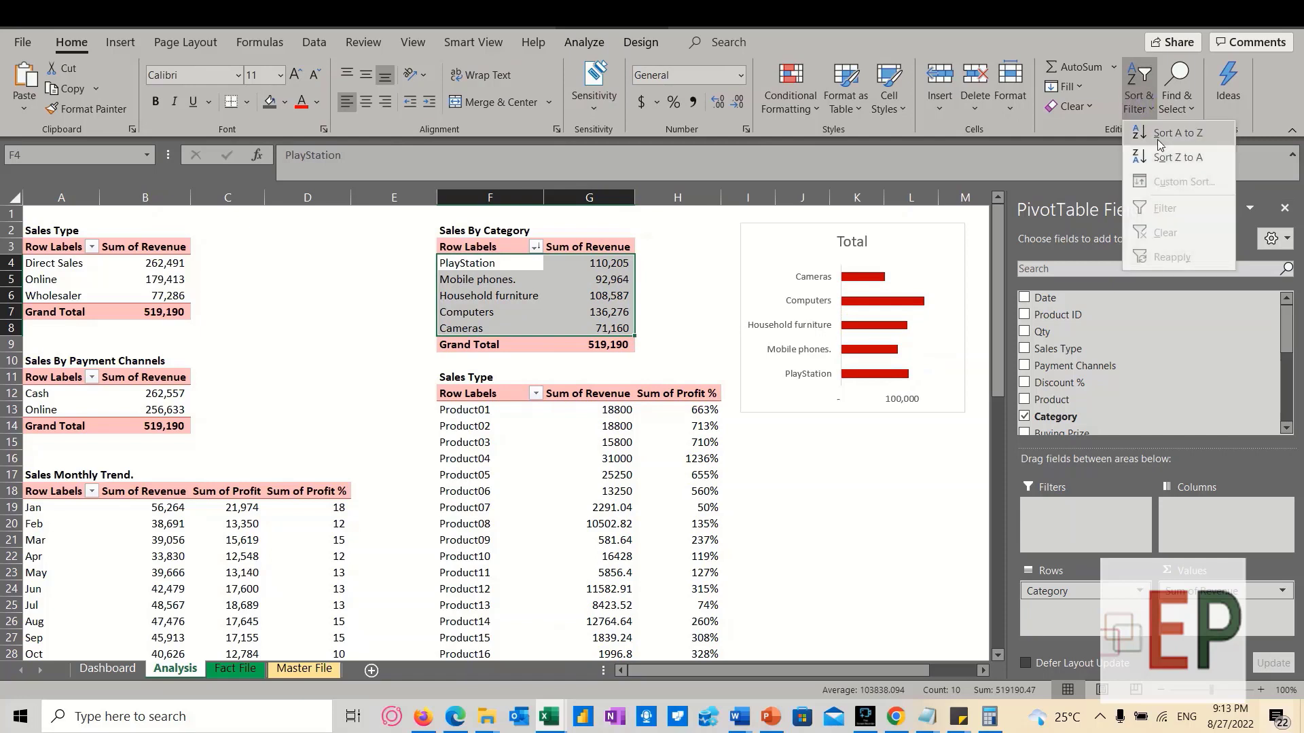
left_click(1164, 125)
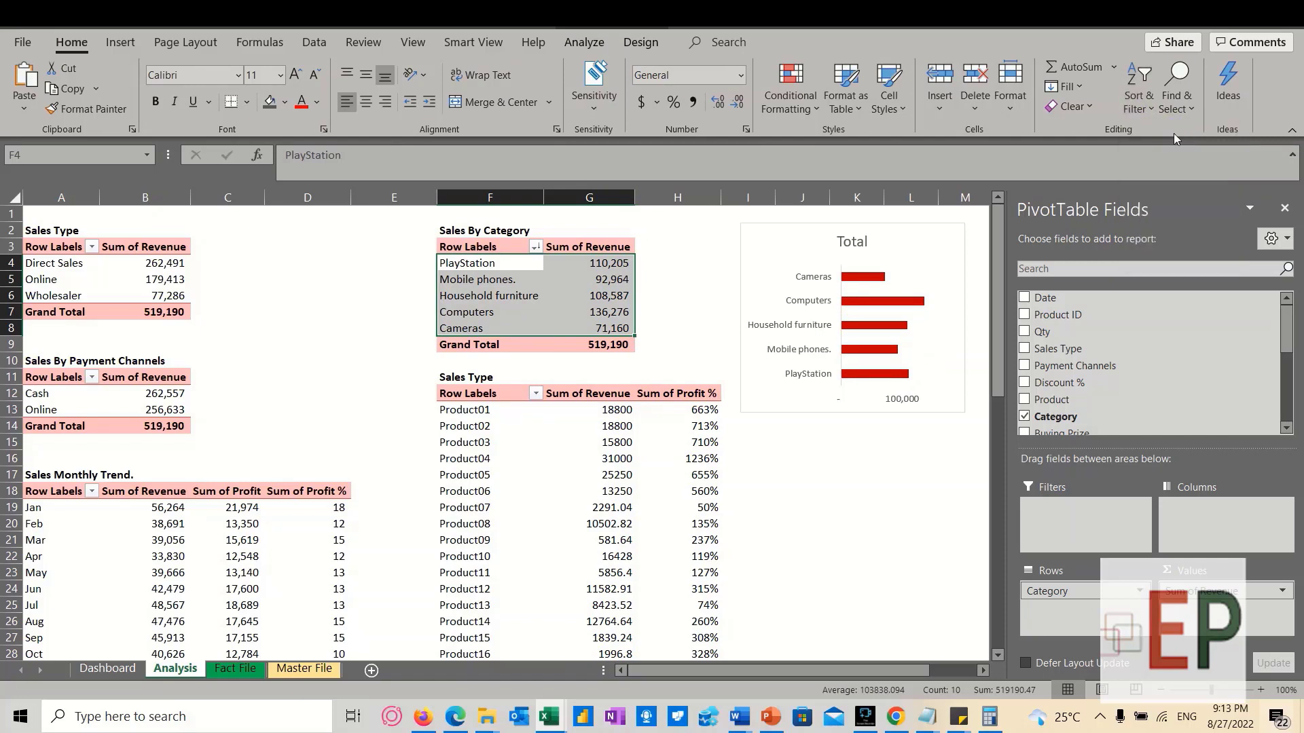
Sort the Sales By Category pivot table's revenue values G4:G8 from largest to smallest
left_click(662, 262)
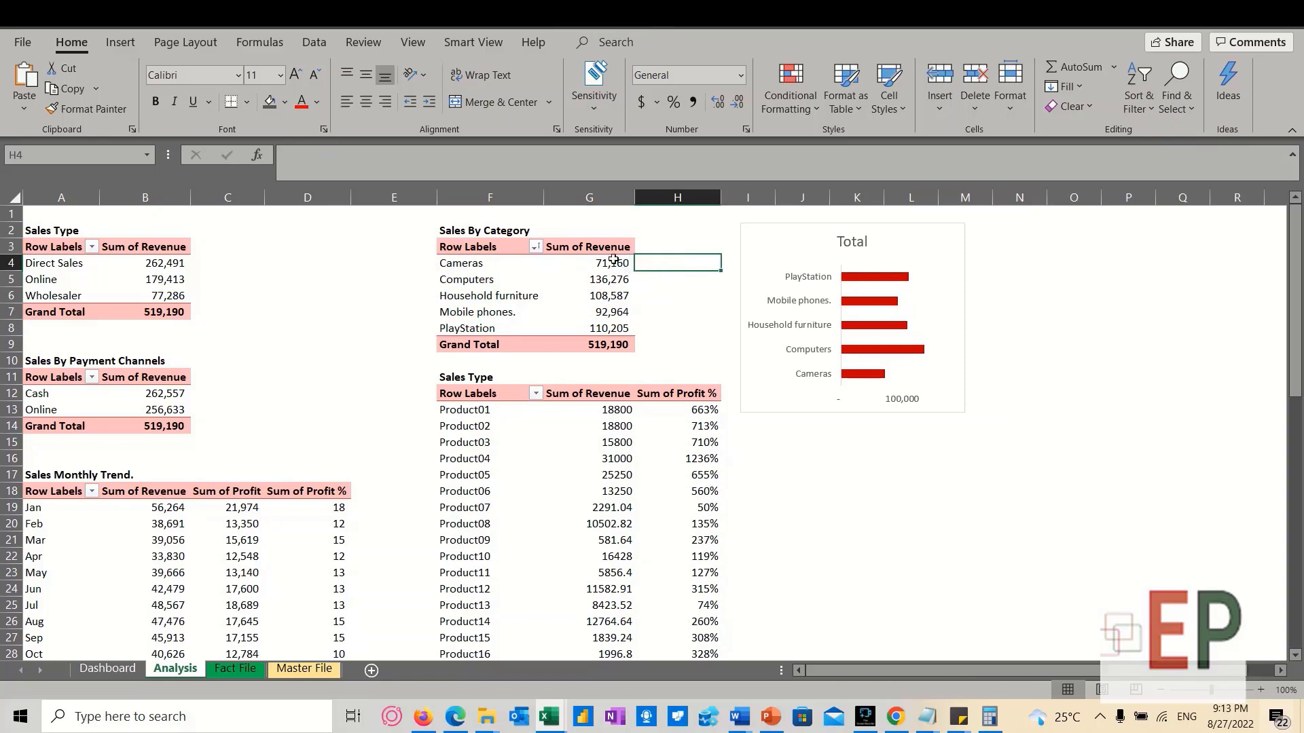
left_click_drag(620, 263, 611, 328)
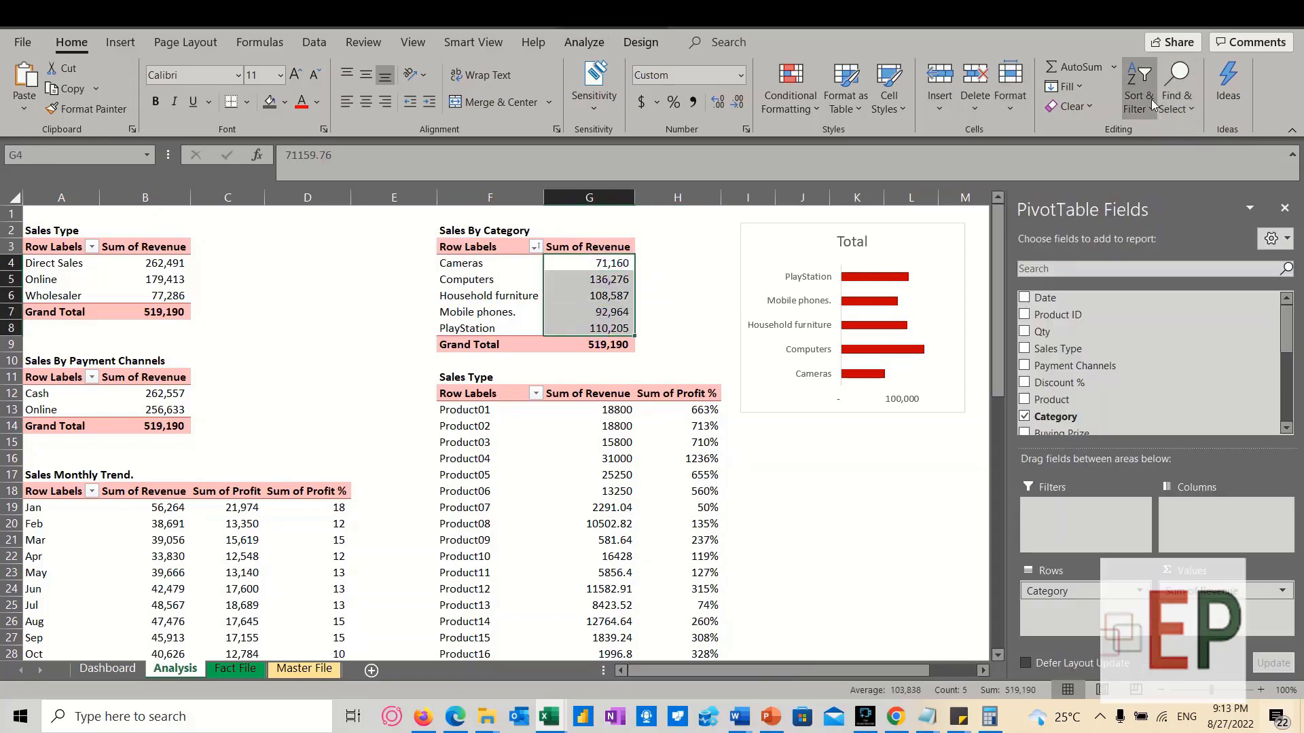
left_click(1154, 100)
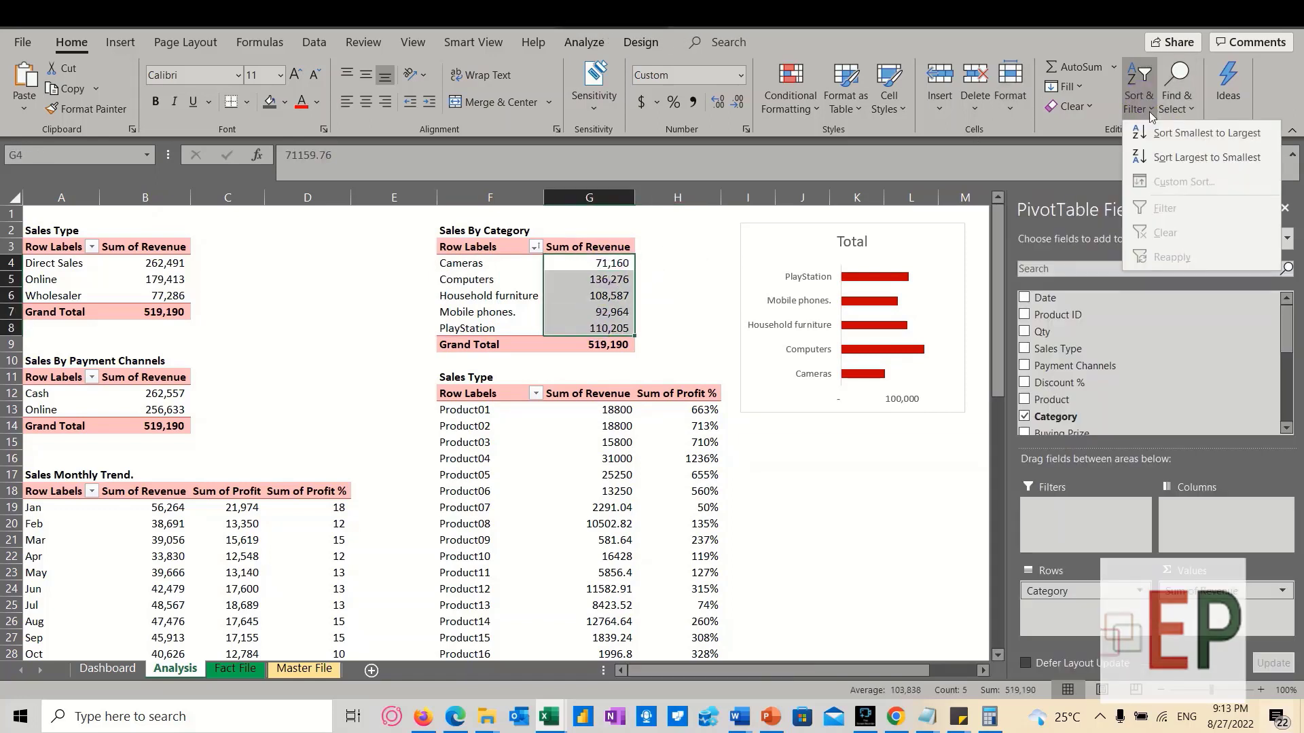
left_click(1213, 156)
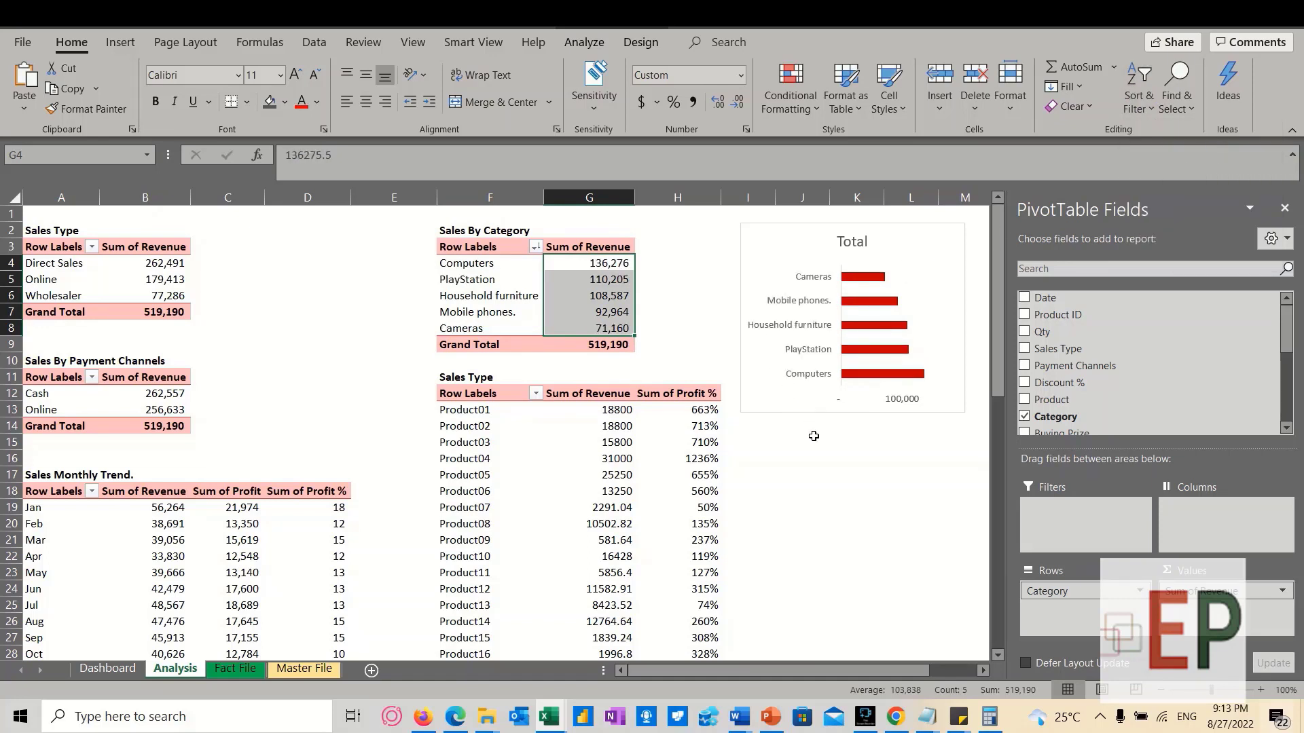
Sort the Sales By Category revenue values from smallest to largest and check the category chart on the Dashboard sheet
left_click(1147, 103)
left_click(1185, 129)
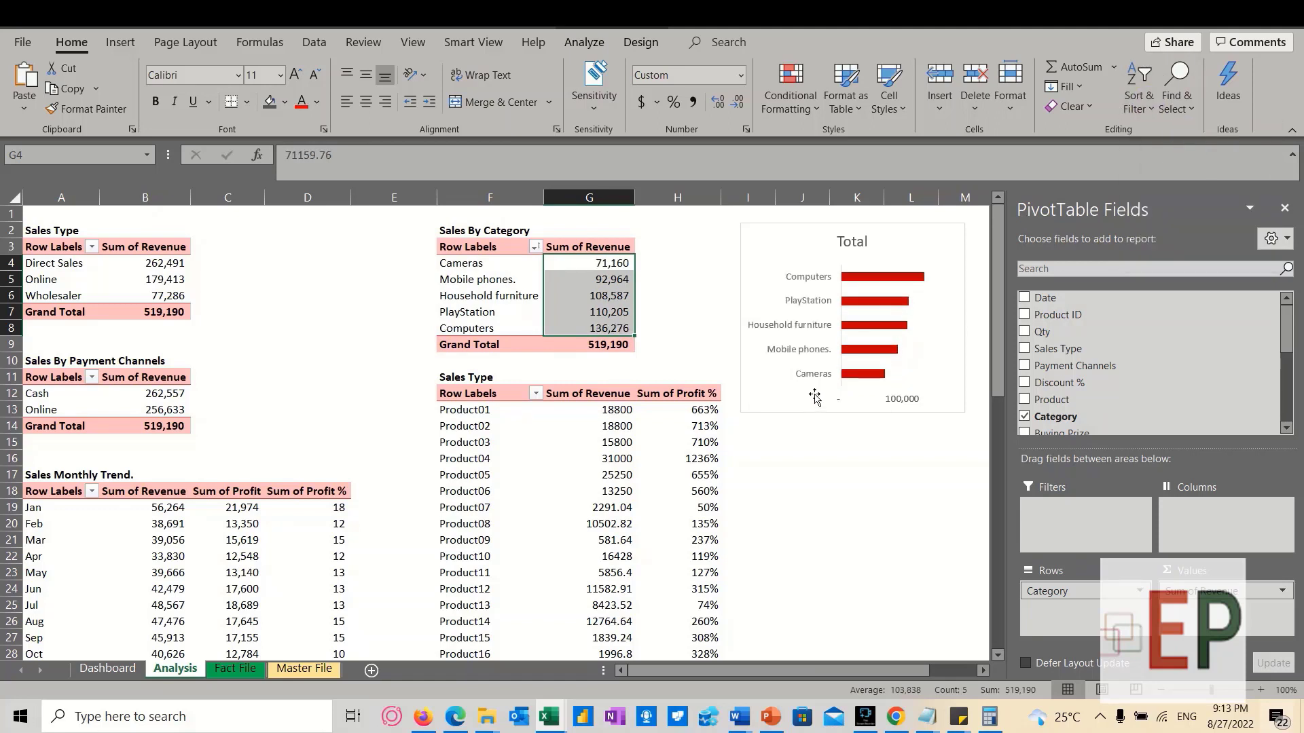
left_click(781, 237)
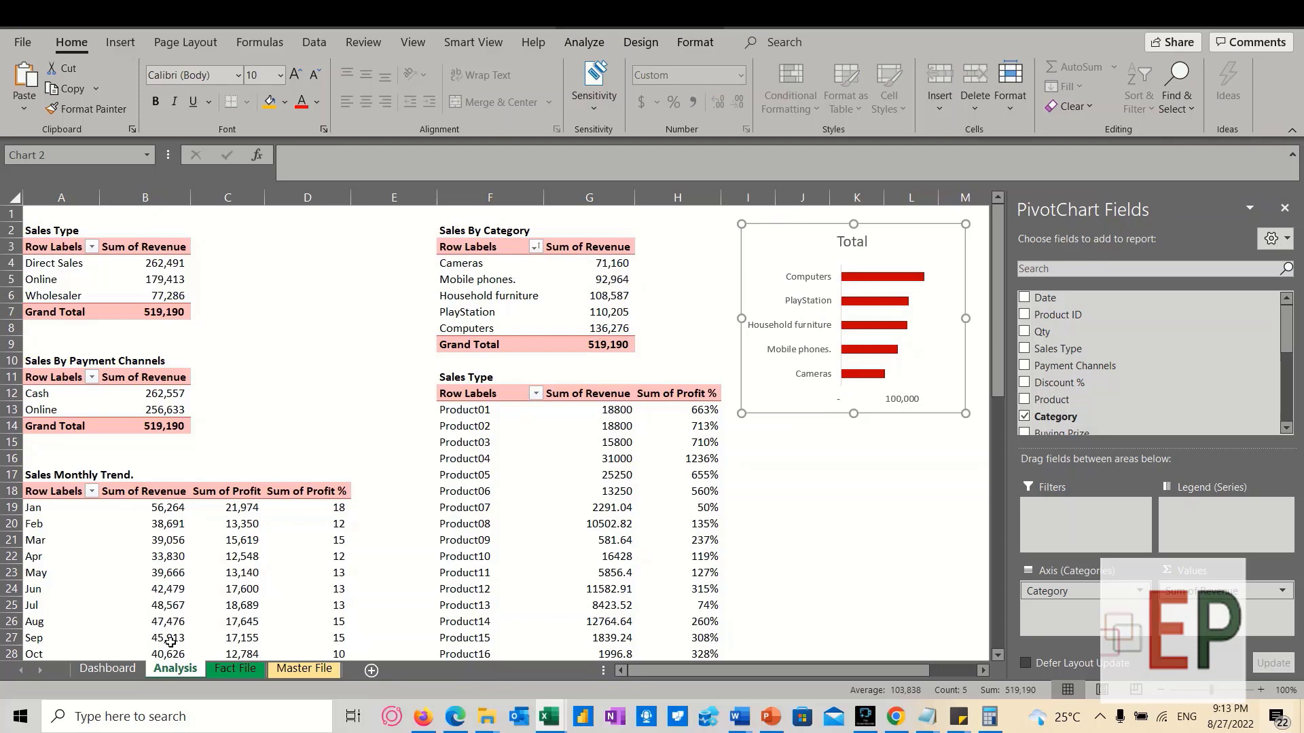
left_click(124, 670)
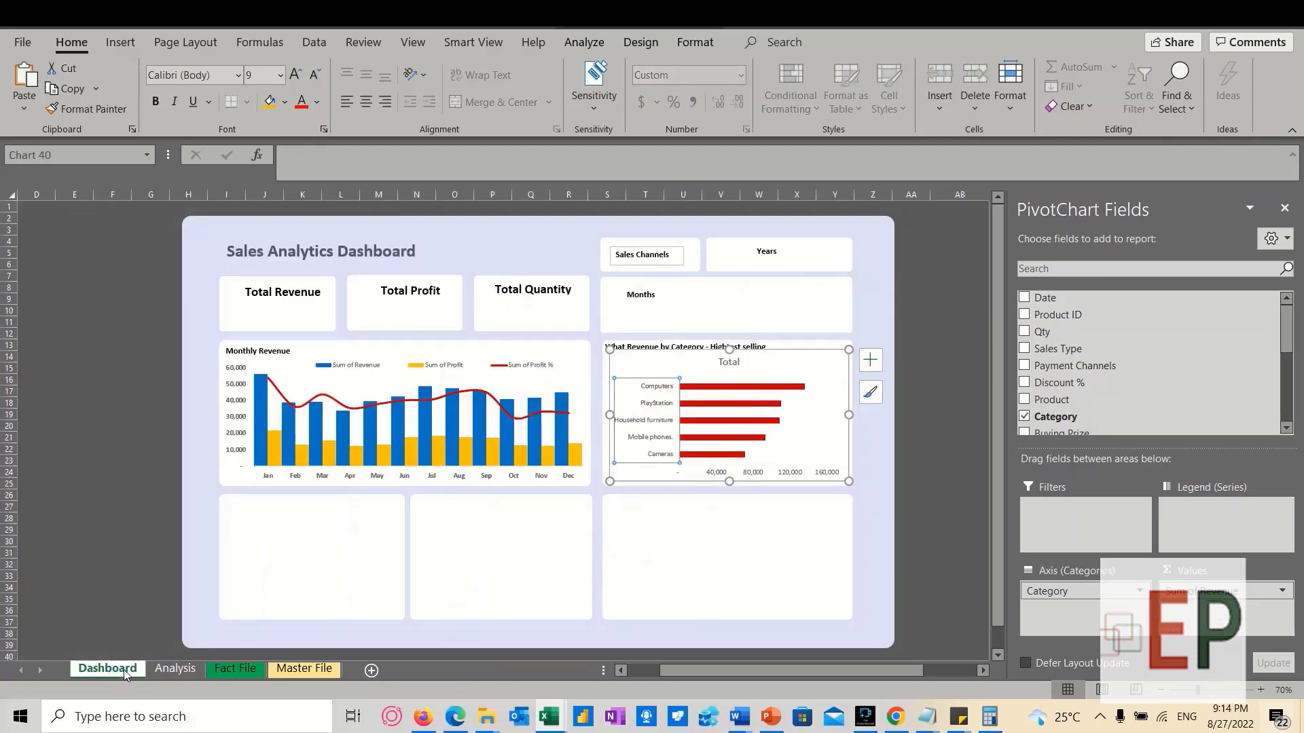
Delete the category bar chart from the Analysis sheet and return to the Dashboard sheet
left_click(193, 668)
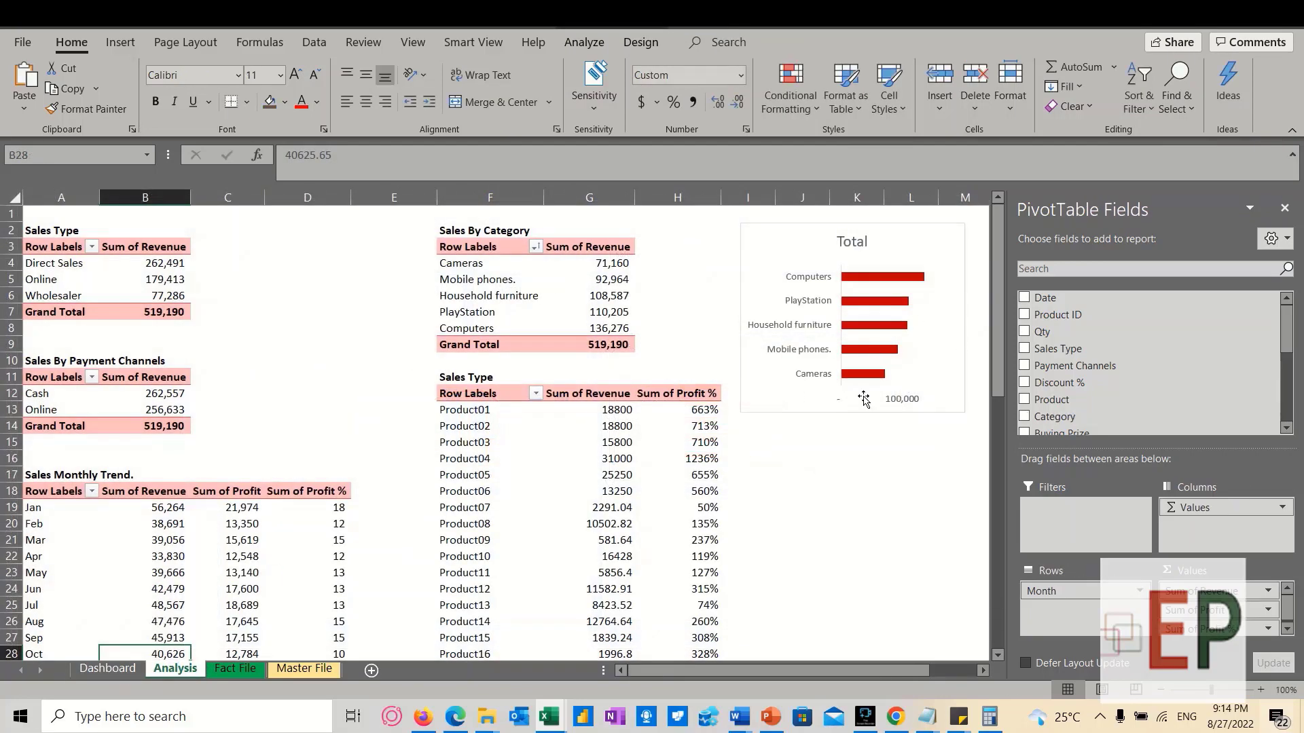
left_click(818, 417)
left_click(810, 411)
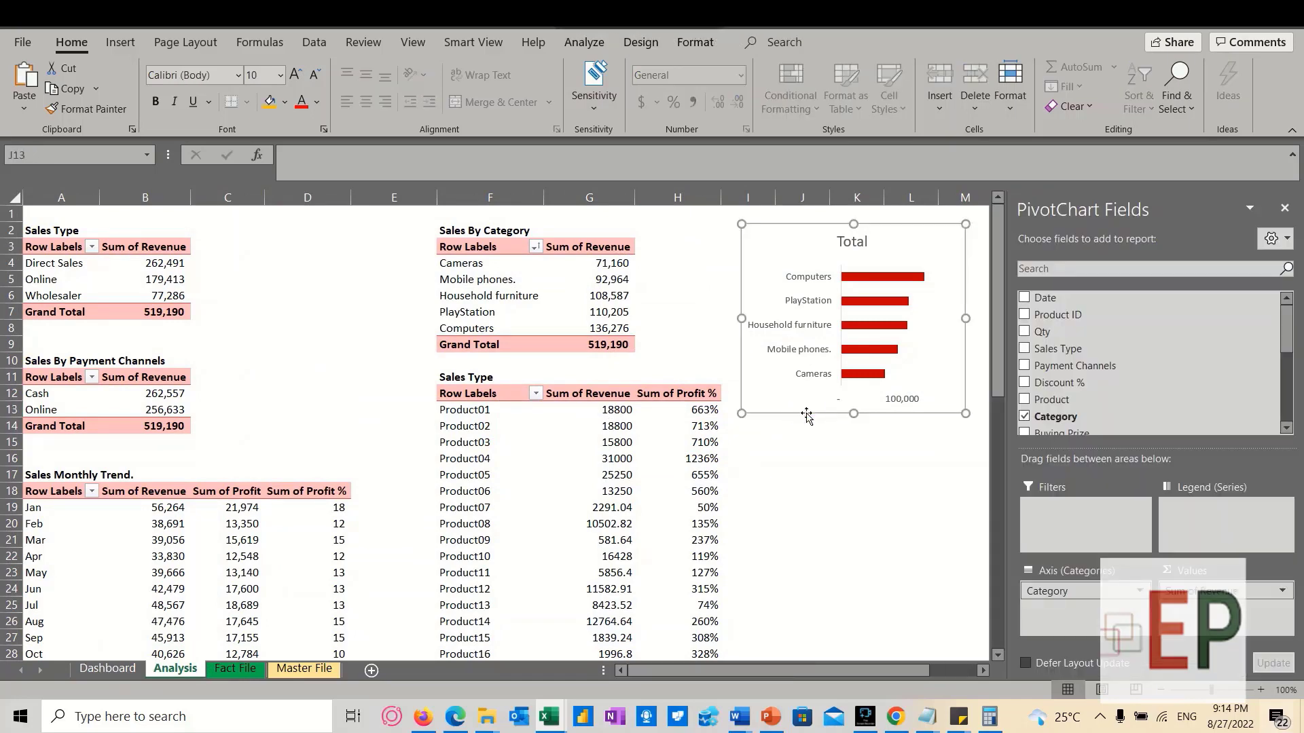
key("Delete")
left_click(129, 669)
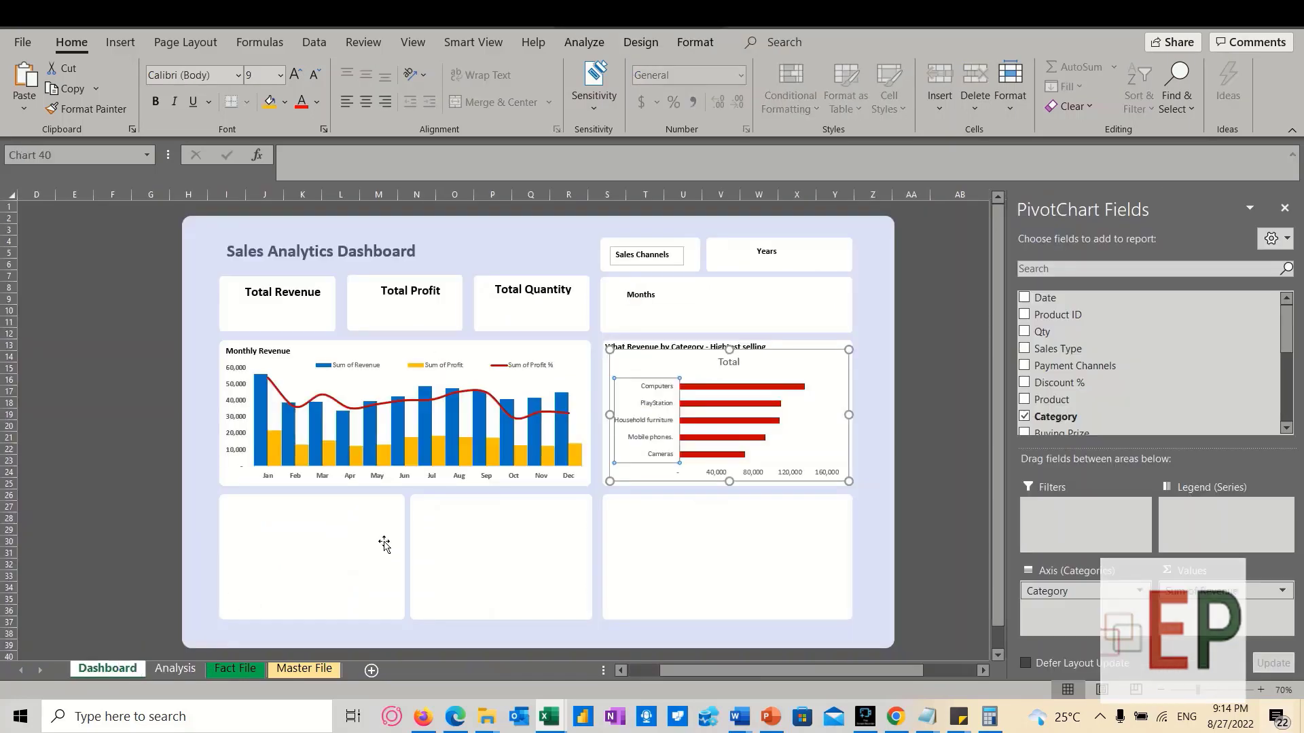
Stretch the dashboard category chart's plot area upward and delete its Total title
left_click(810, 369)
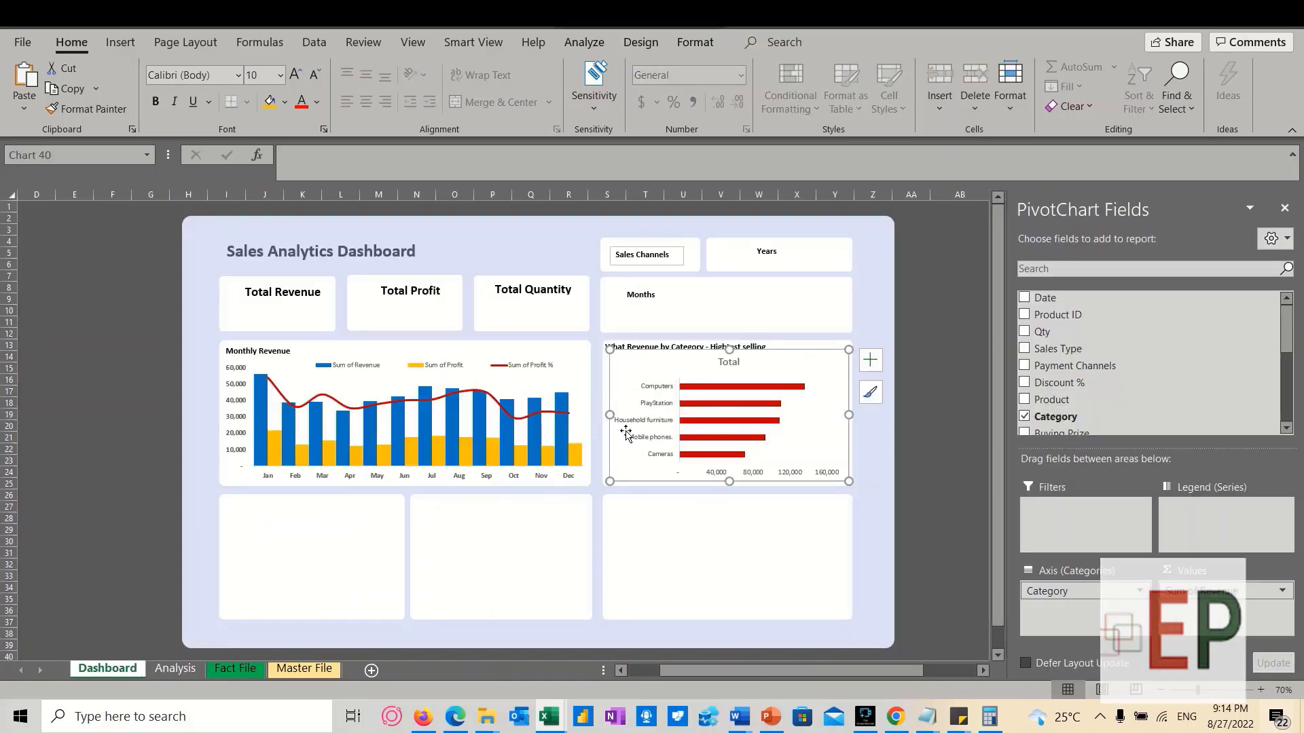
left_click(742, 396)
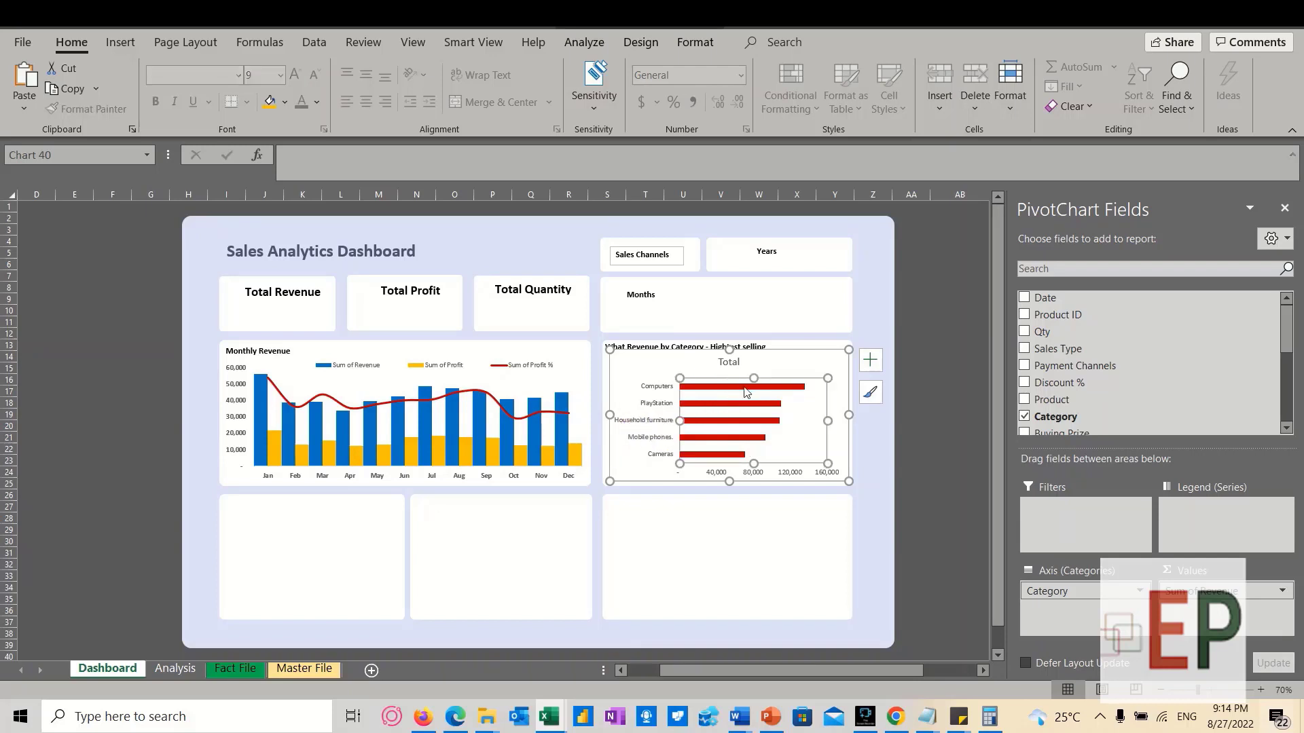
mouse_move(753, 378)
left_mouse_down()
mouse_move(750, 362)
mouse_move(615, 358)
left_mouse_up()
left_click(729, 361)
left_click(618, 360)
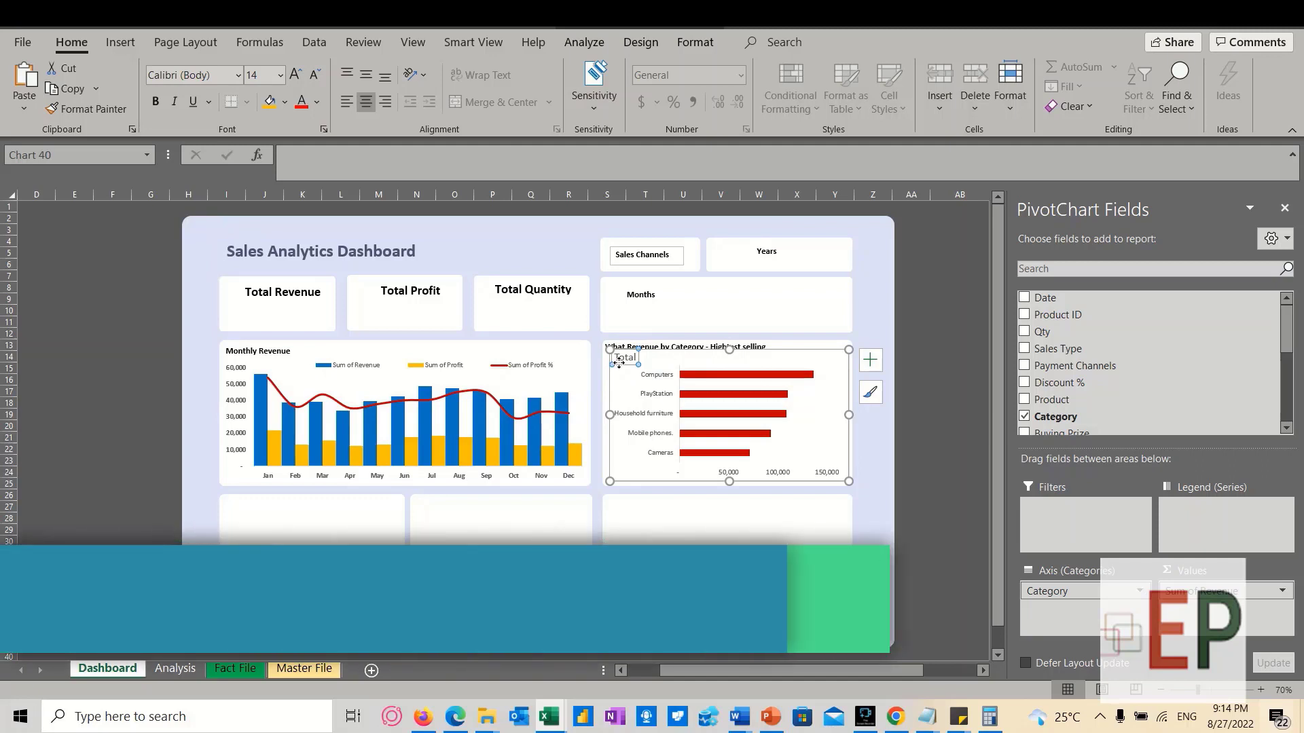
key("Delete")
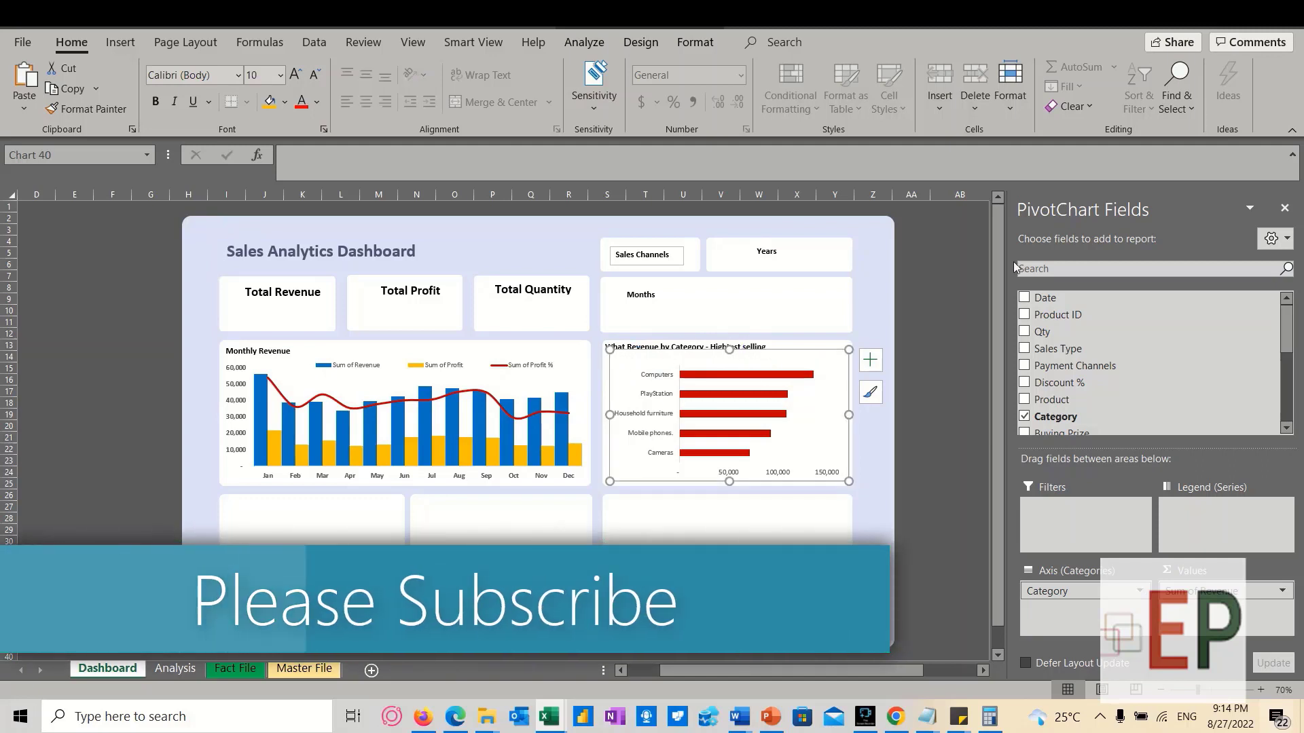
Format the category chart's plot area with no fill and no border line
right_click(788, 453)
left_click(856, 619)
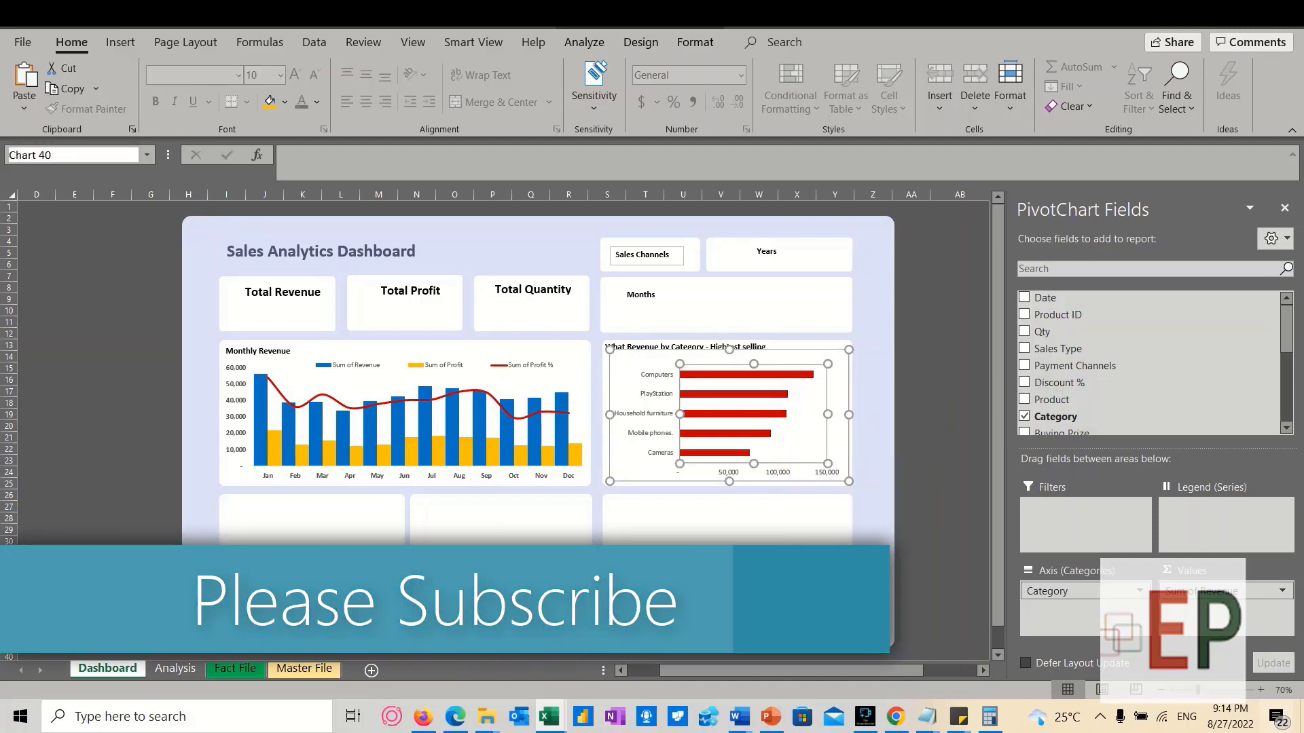
left_click(1099, 328)
left_click(1119, 477)
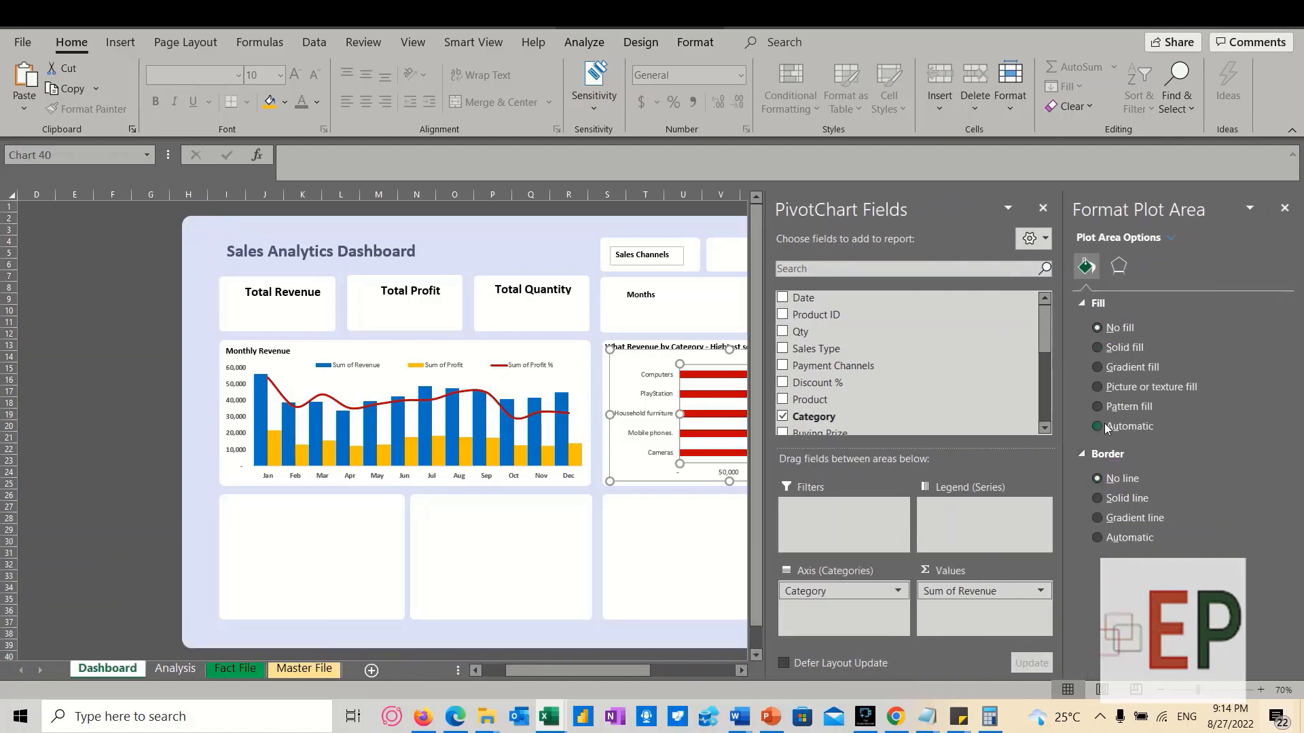
left_click(1082, 305)
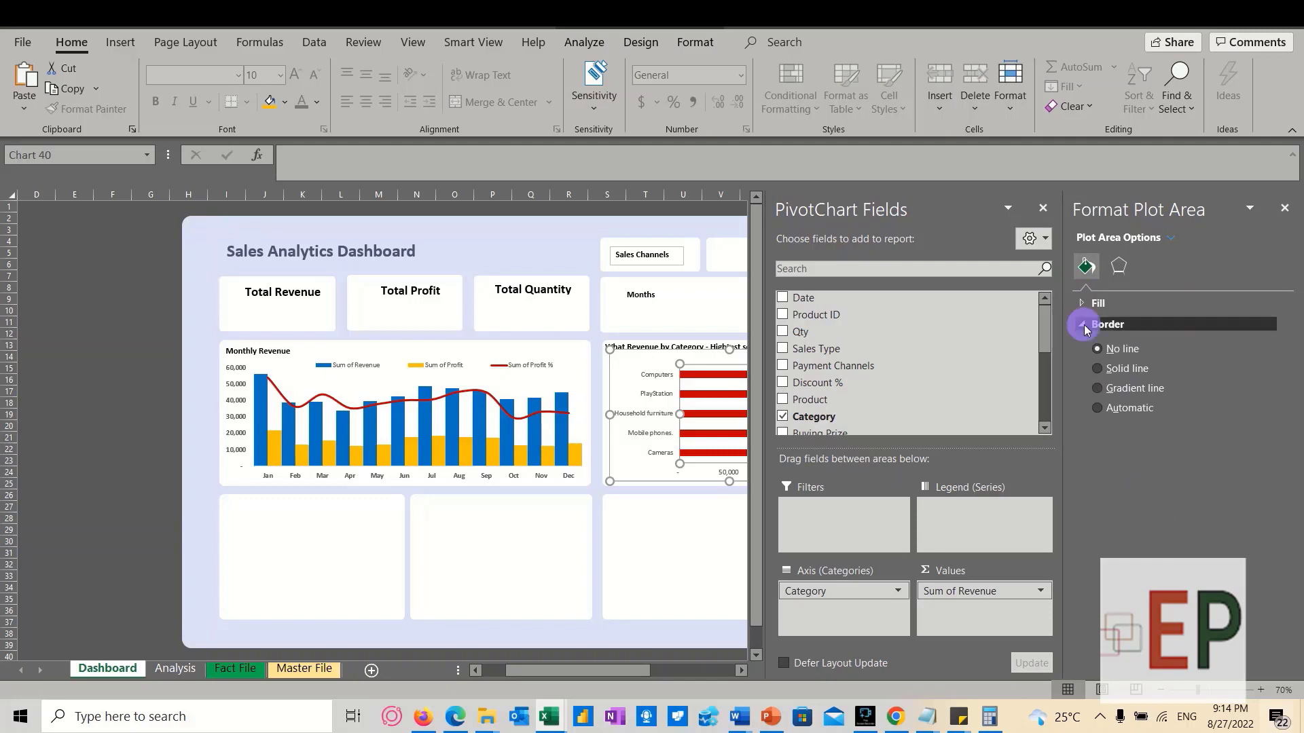
left_click(1084, 325)
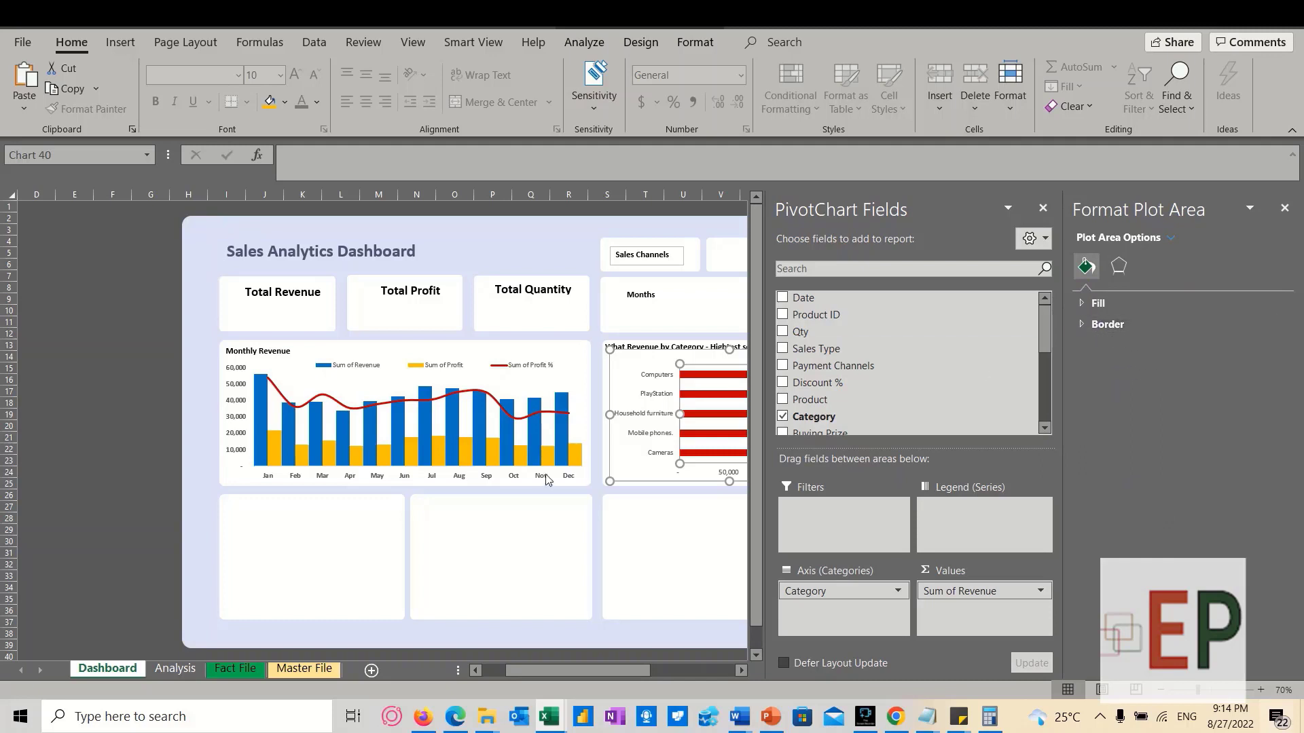
Set the fill of the category chart's vertical category axis to No fill
left_click(701, 365)
left_click(682, 390)
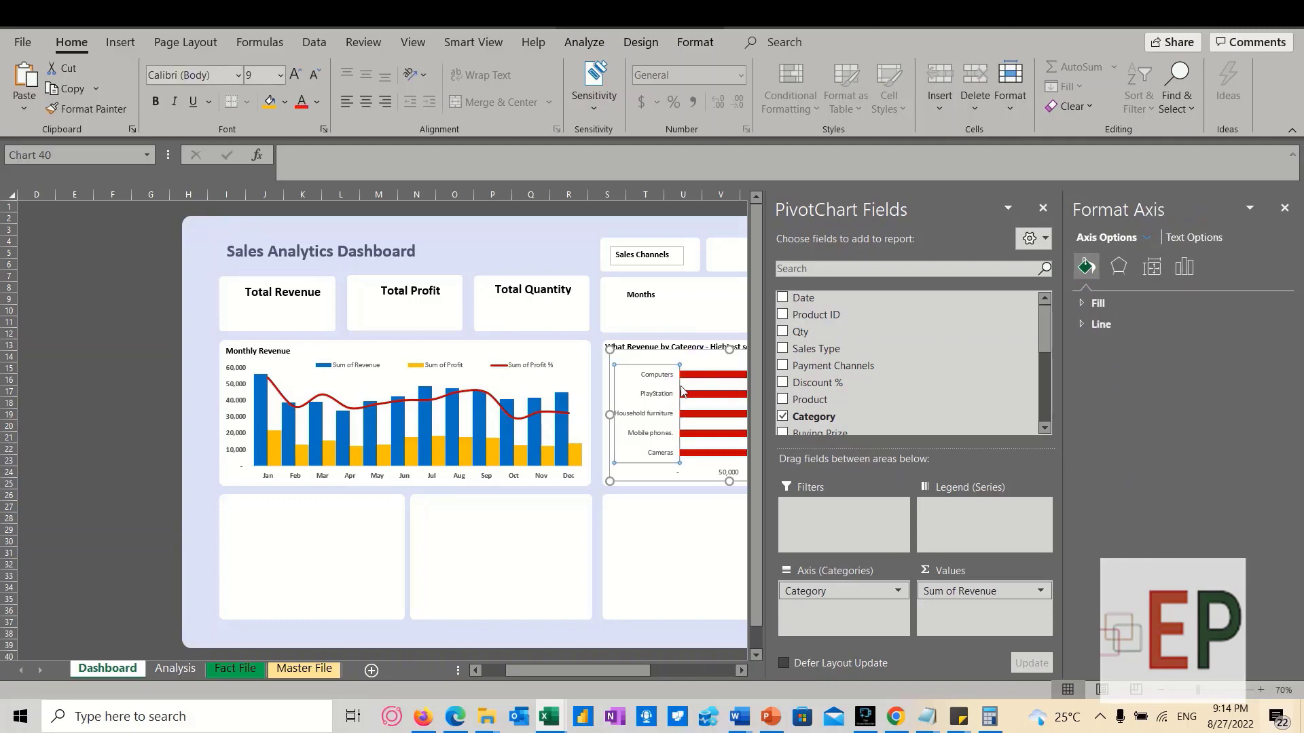
left_click(1086, 303)
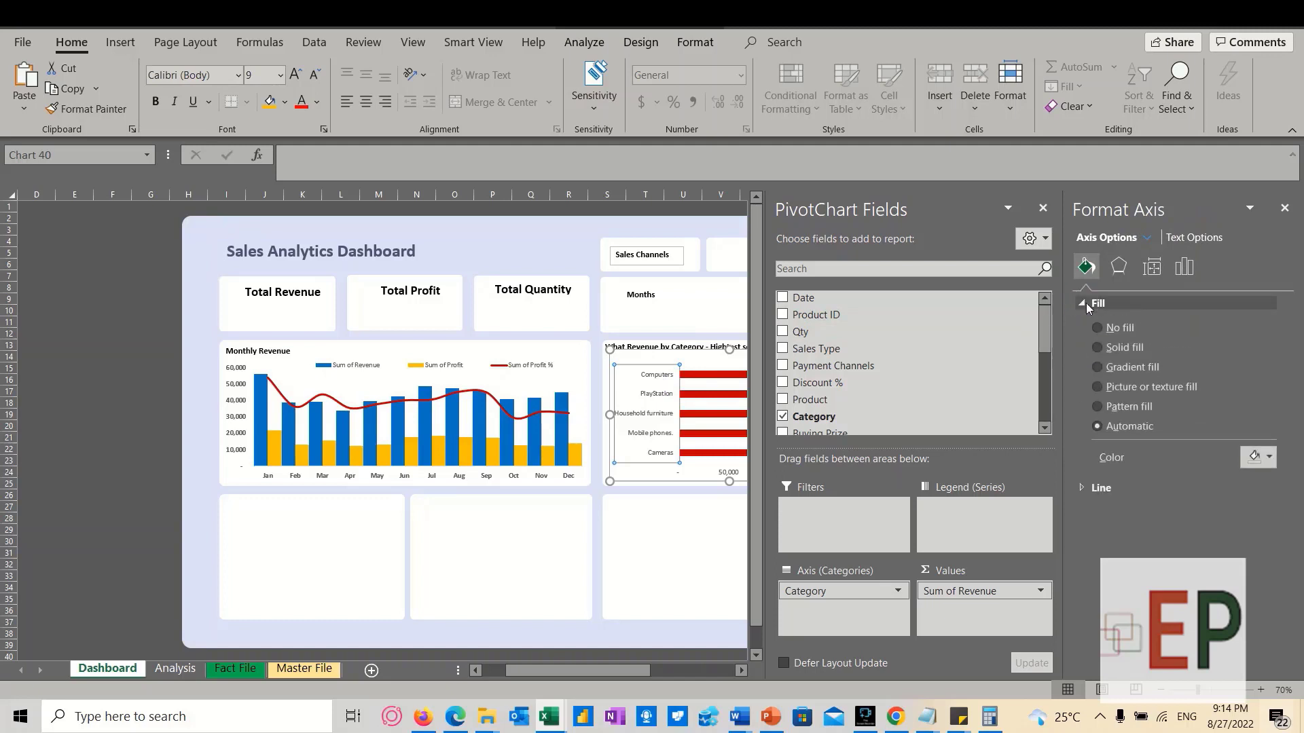
left_click(1111, 328)
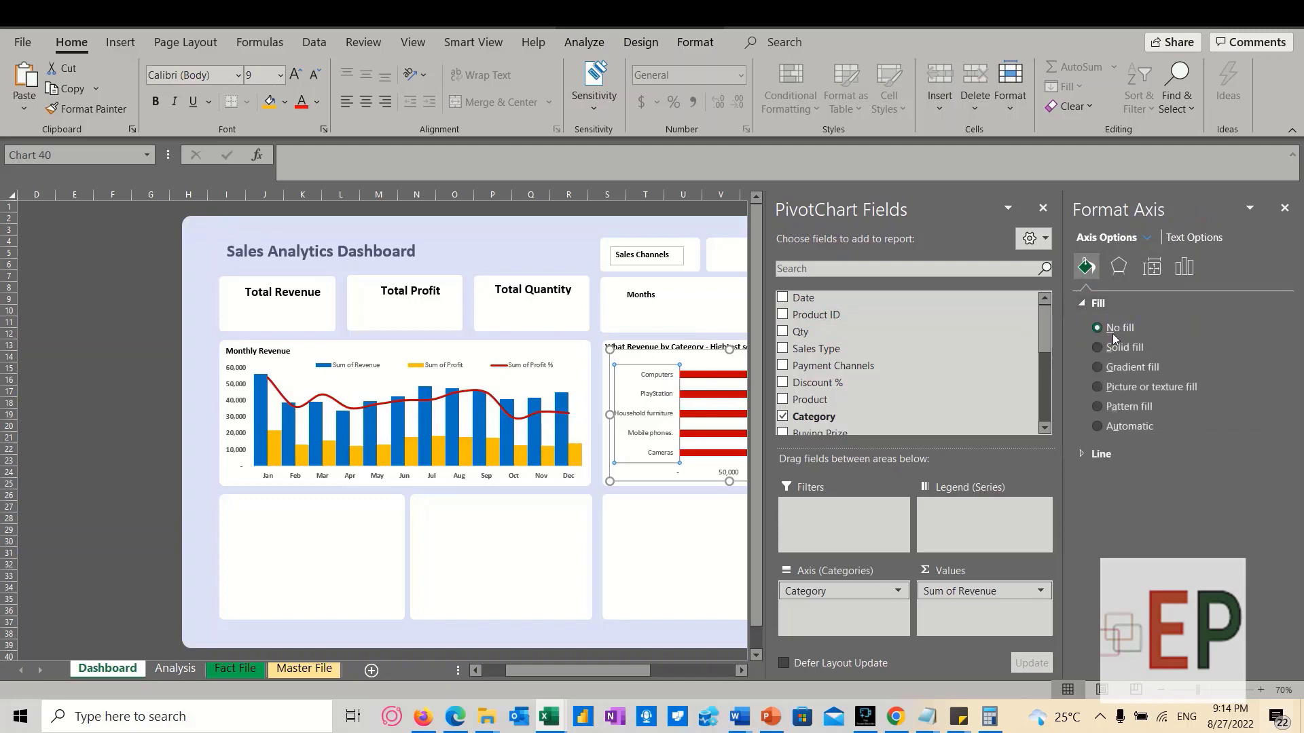
Format the category chart's chart area with no fill and no border line, then deselect the chart
left_click(660, 478)
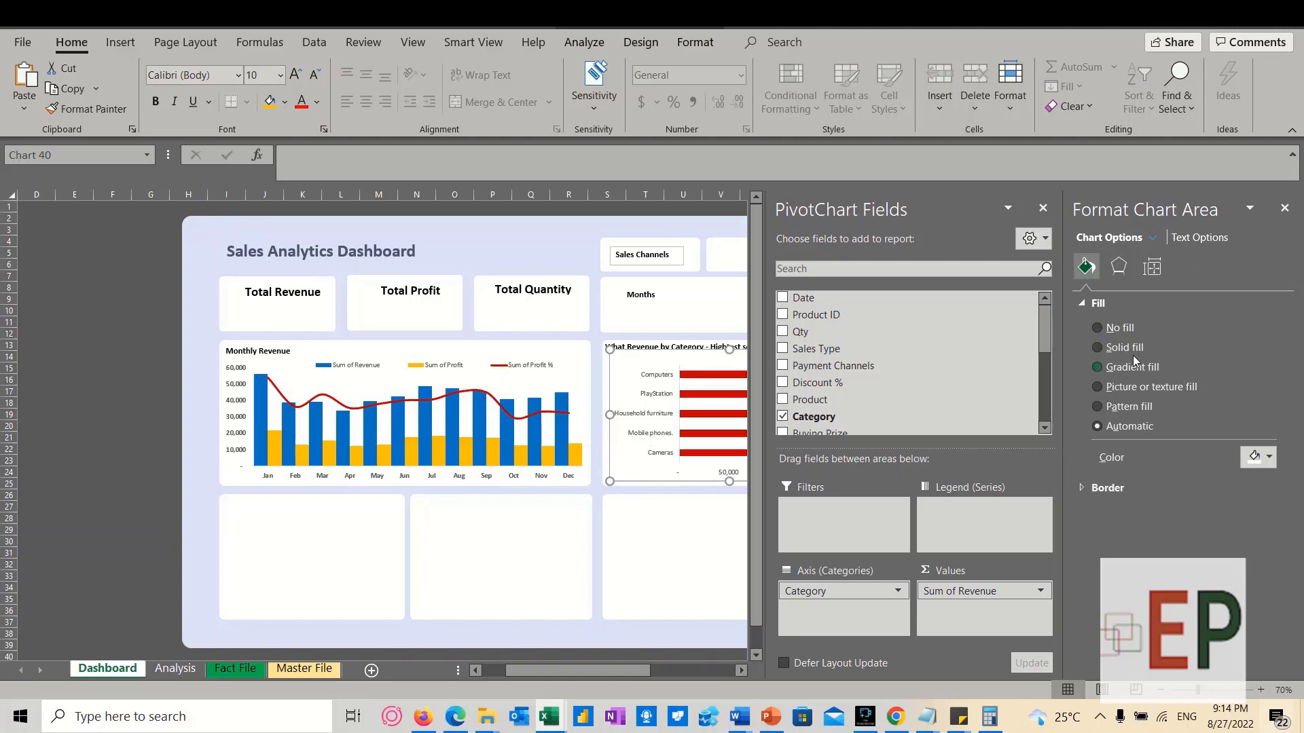
left_click(1120, 331)
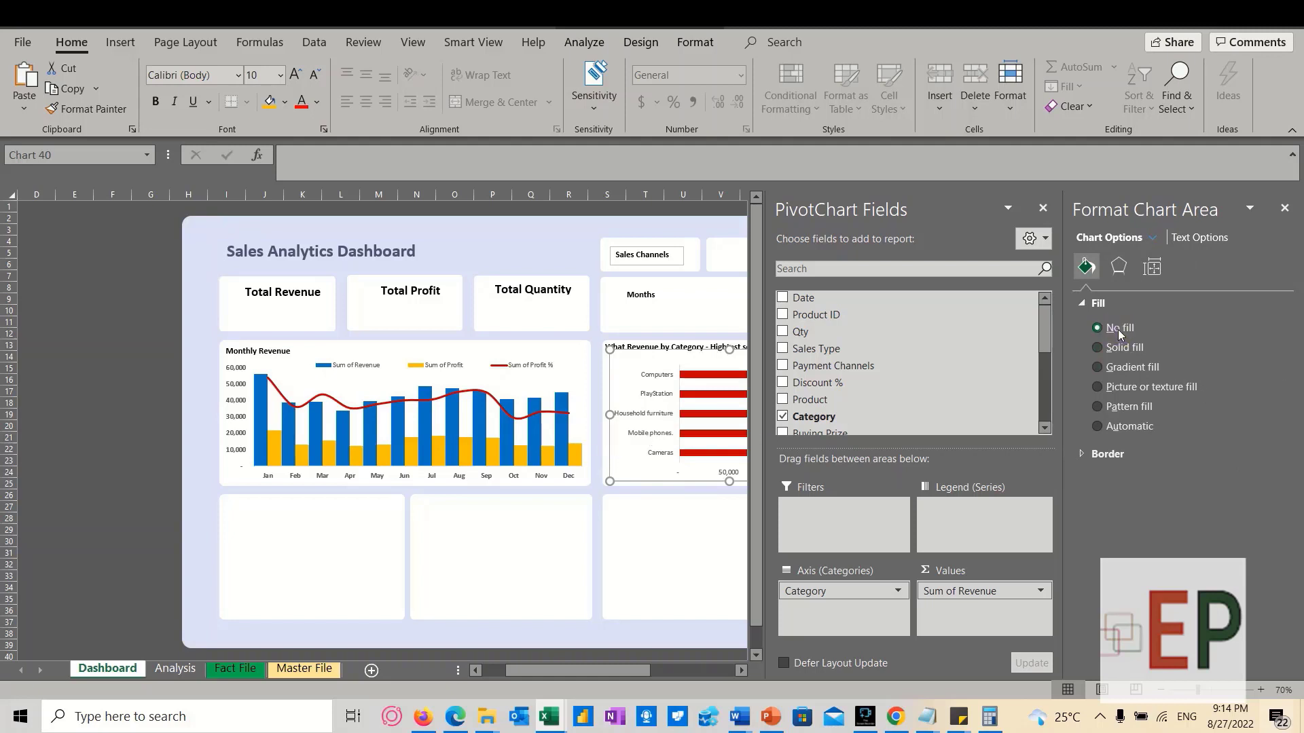
left_click(1102, 453)
left_click(1117, 478)
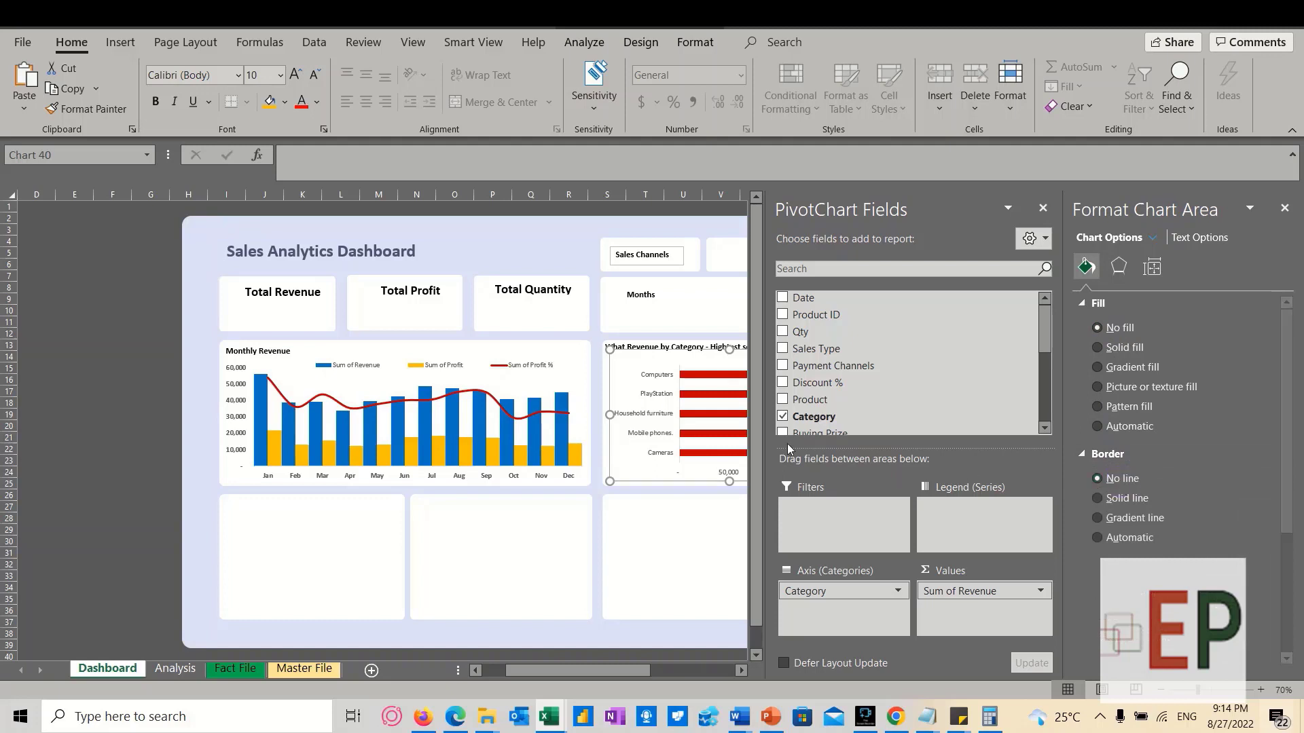
left_click(651, 435)
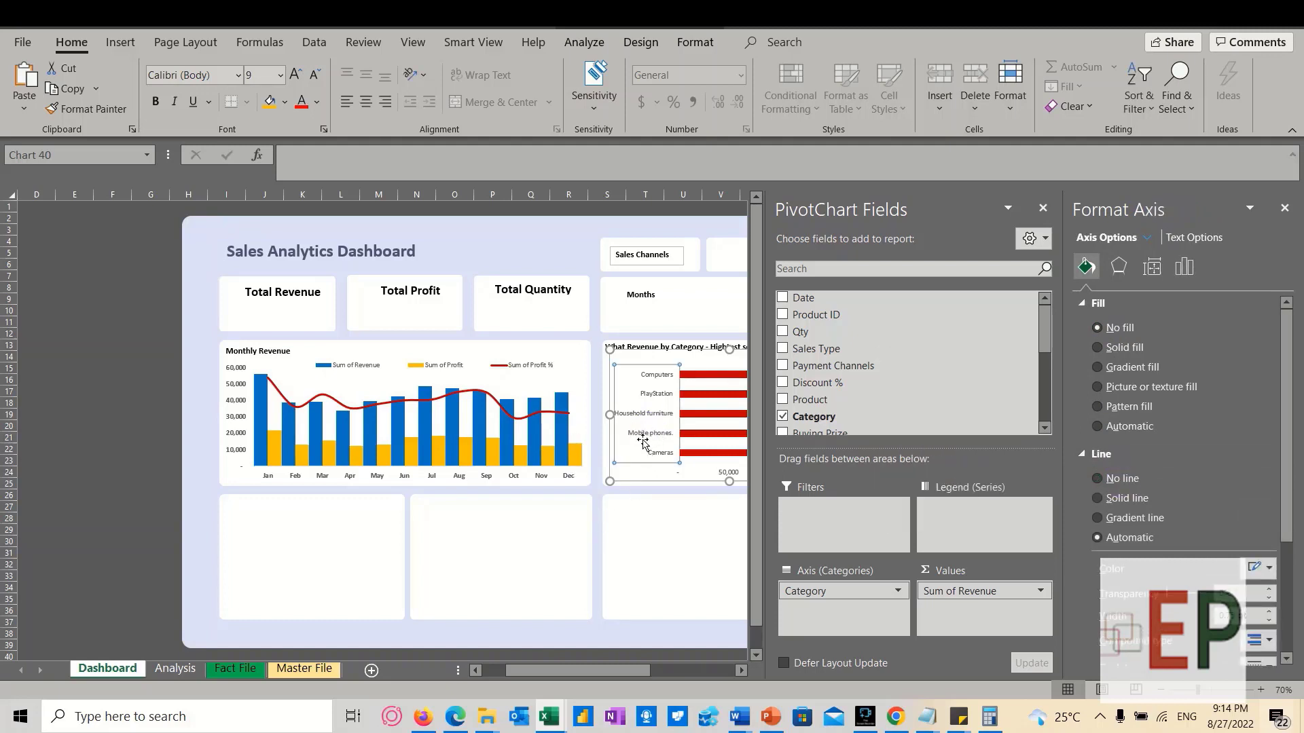
key("Escape")
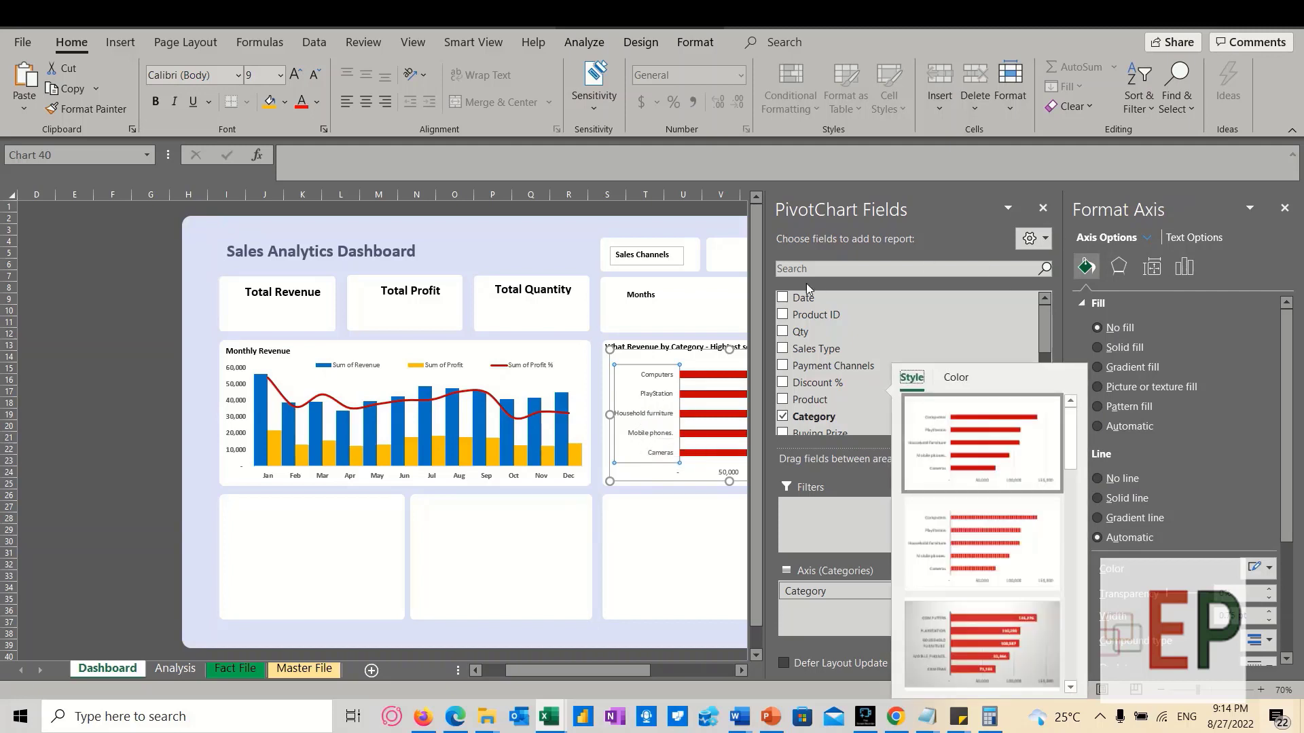
left_click(658, 321)
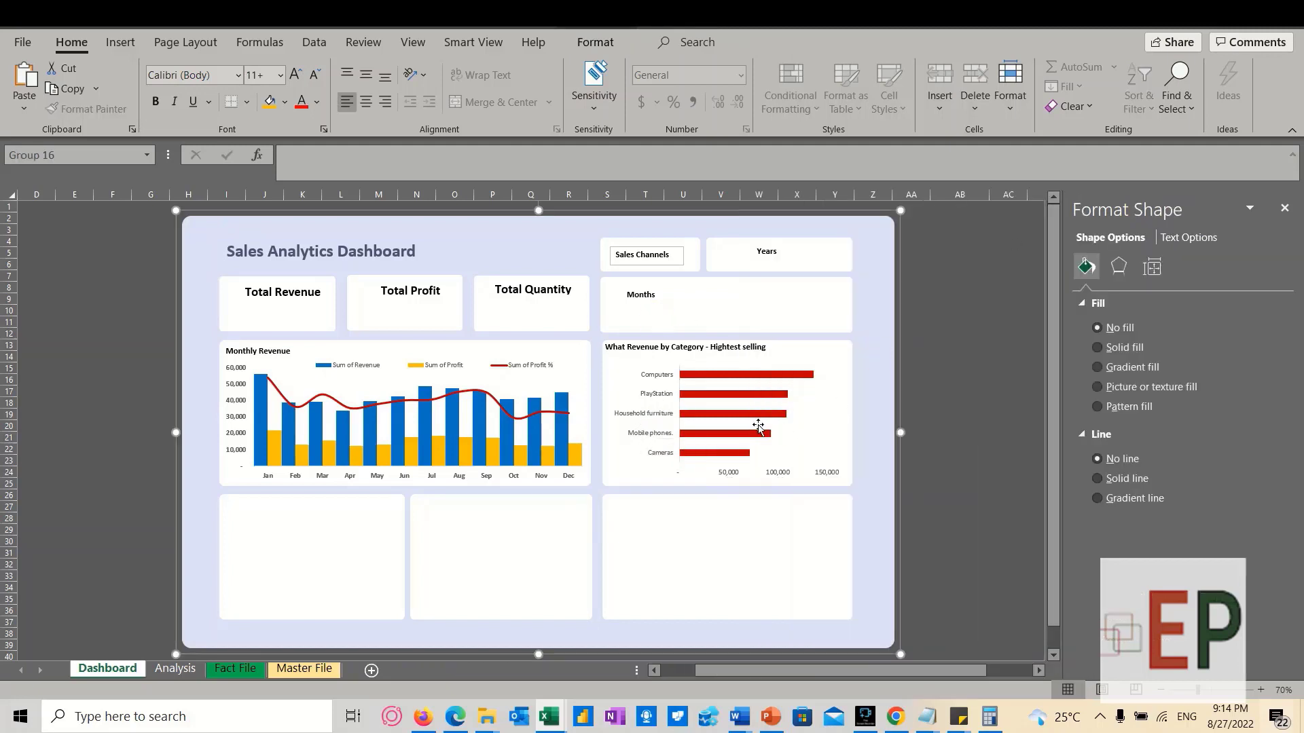
Replace the heading text above the category bar chart with Revenue By Category
left_click(646, 347)
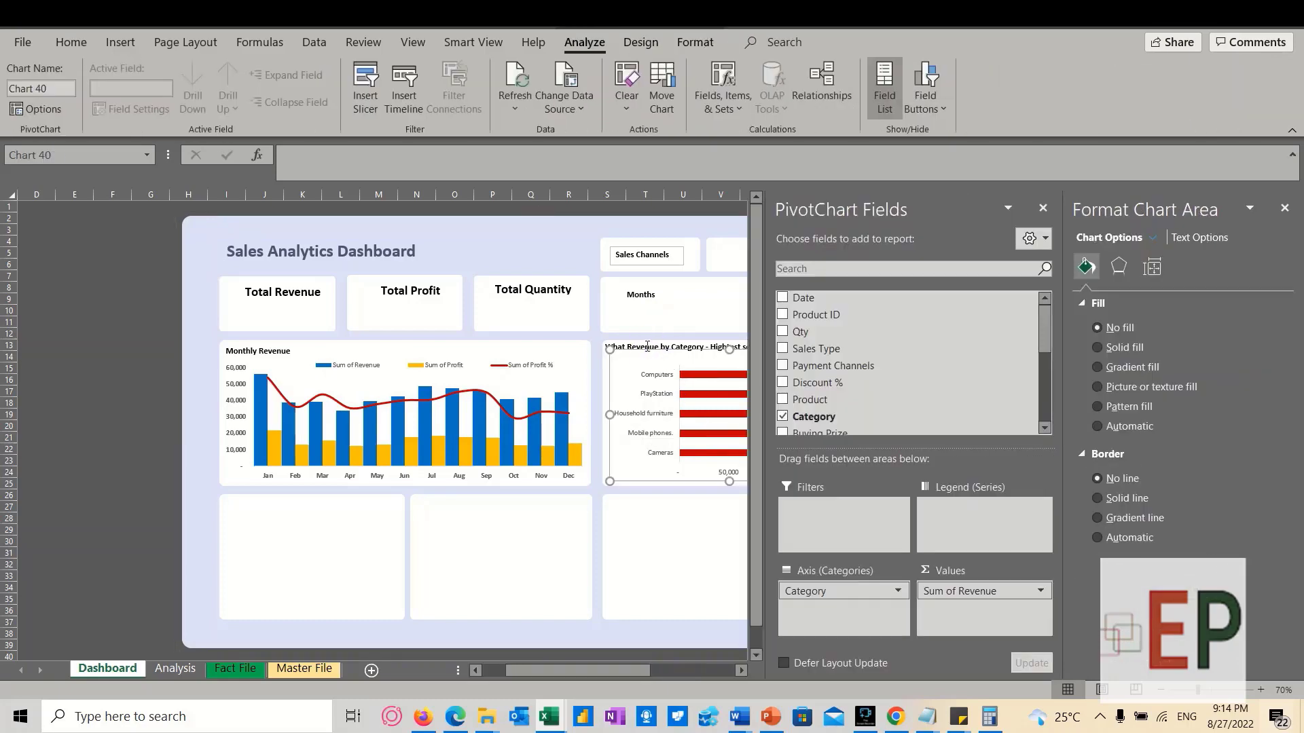
key("ctrl+a")
type("R")
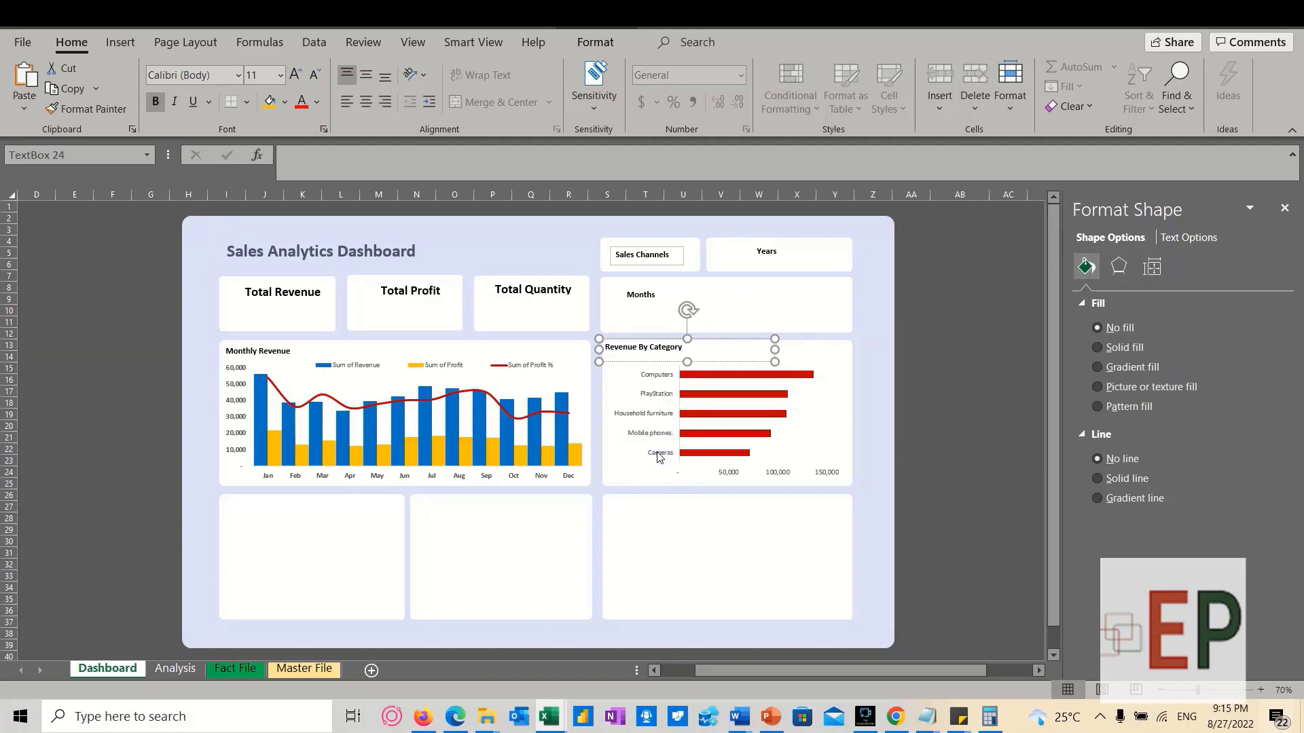
left_click(669, 567)
Select the category chart's horizontal value axis and close the axis formatting pane
left_click(717, 416)
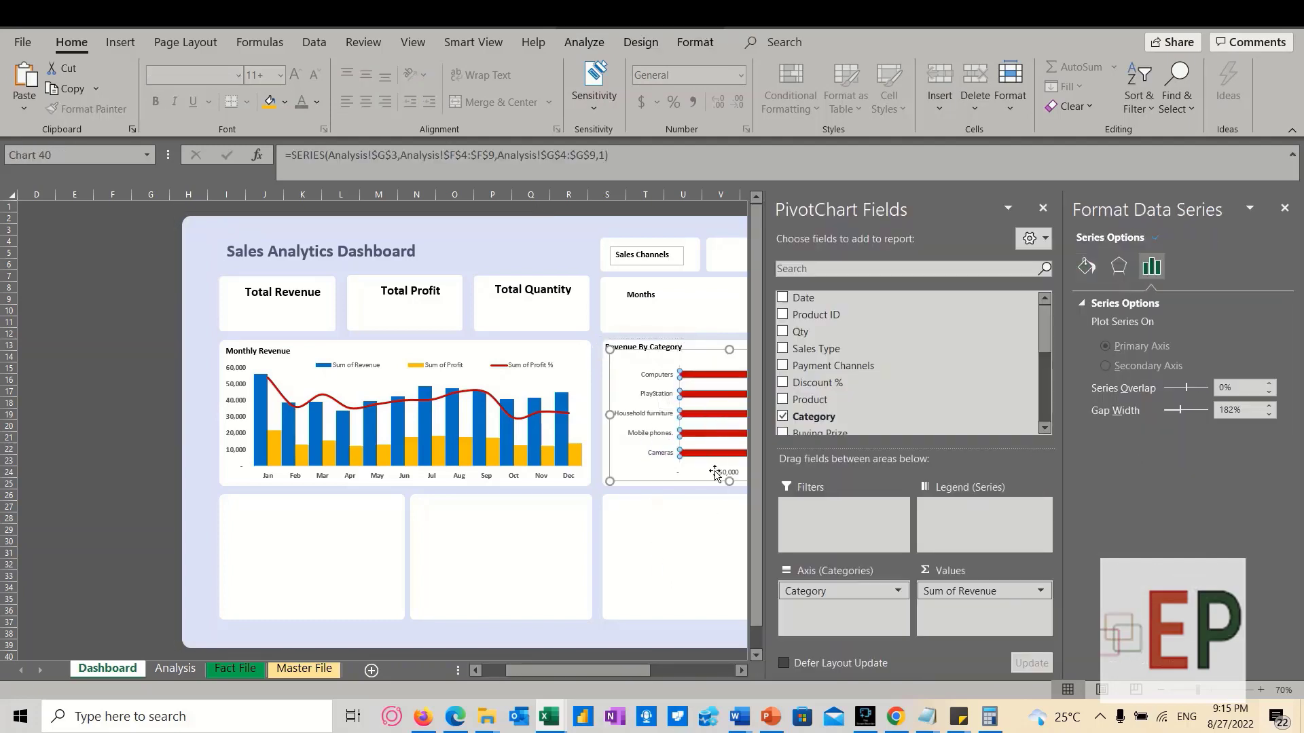
left_click(666, 473)
left_click(718, 474)
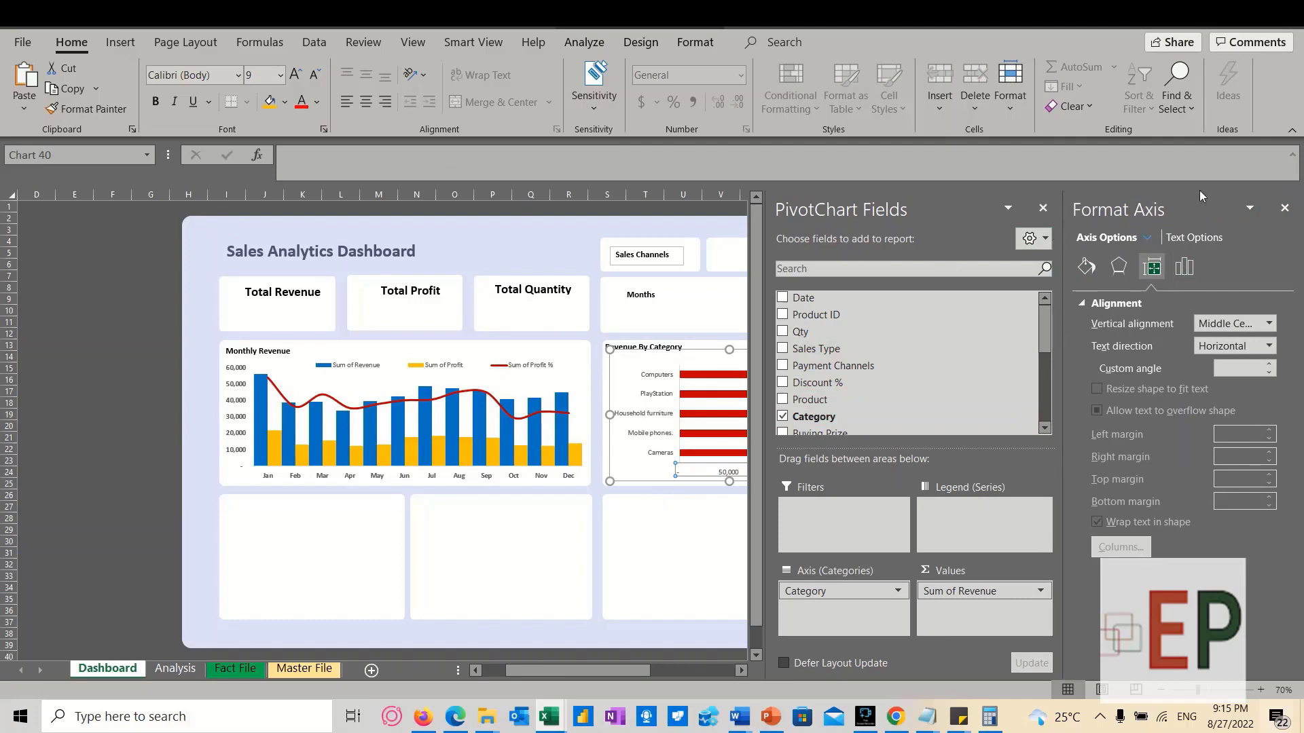
left_click(1285, 208)
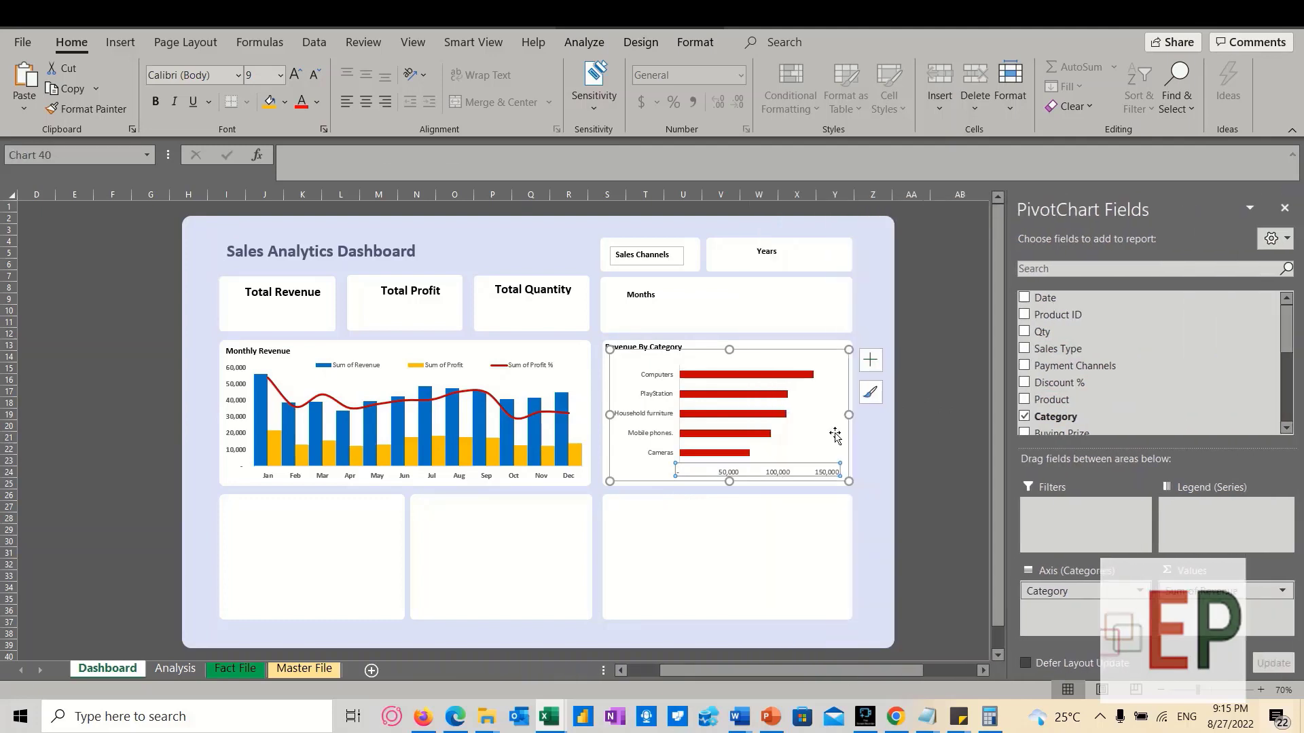
Hide the labels of the category chart's horizontal value axis through its label position setting
right_click(752, 483)
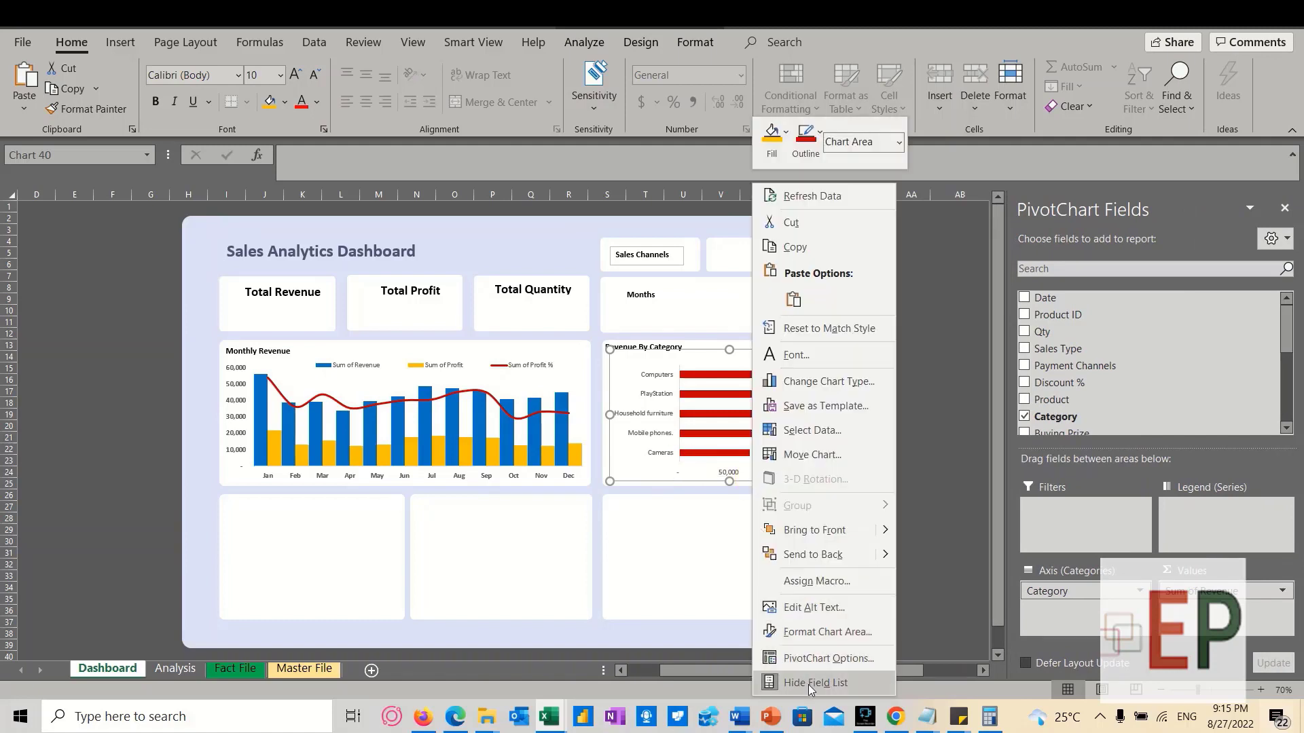
left_click(696, 491)
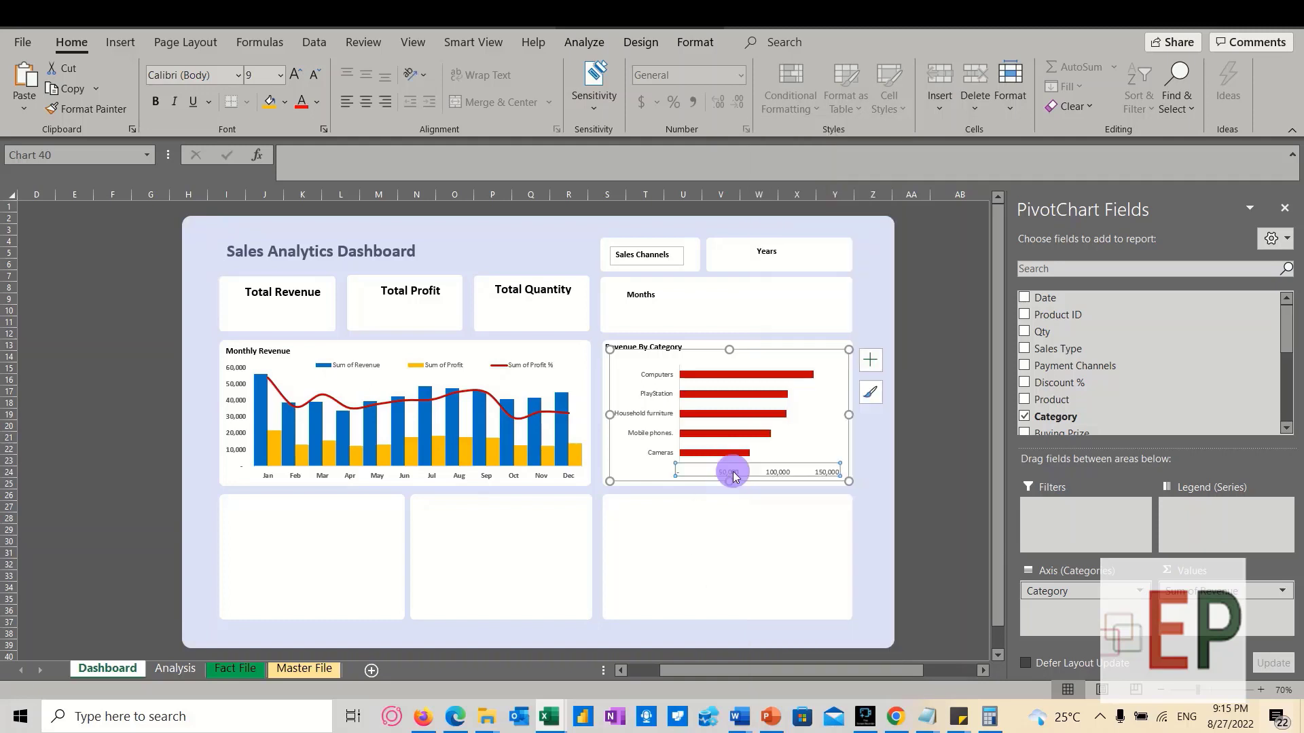
right_click(742, 468)
left_click(737, 467)
right_click(744, 468)
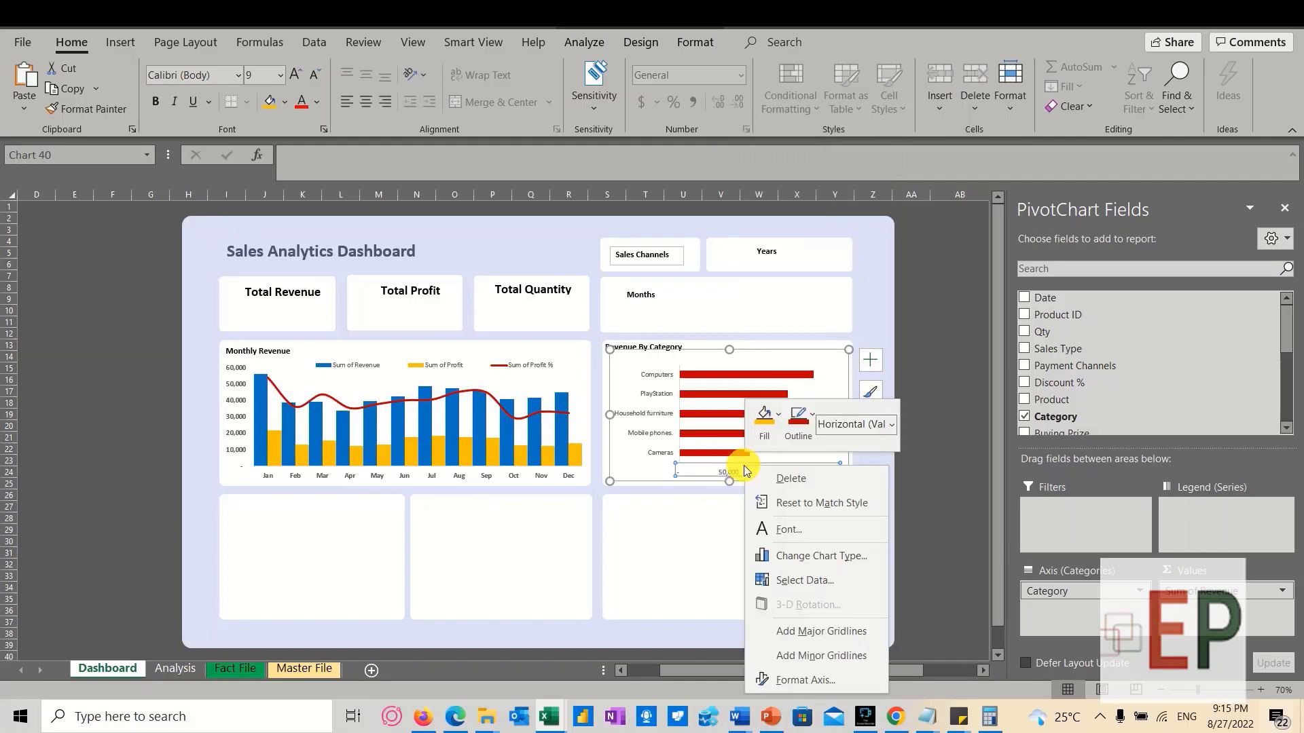
left_click(815, 676)
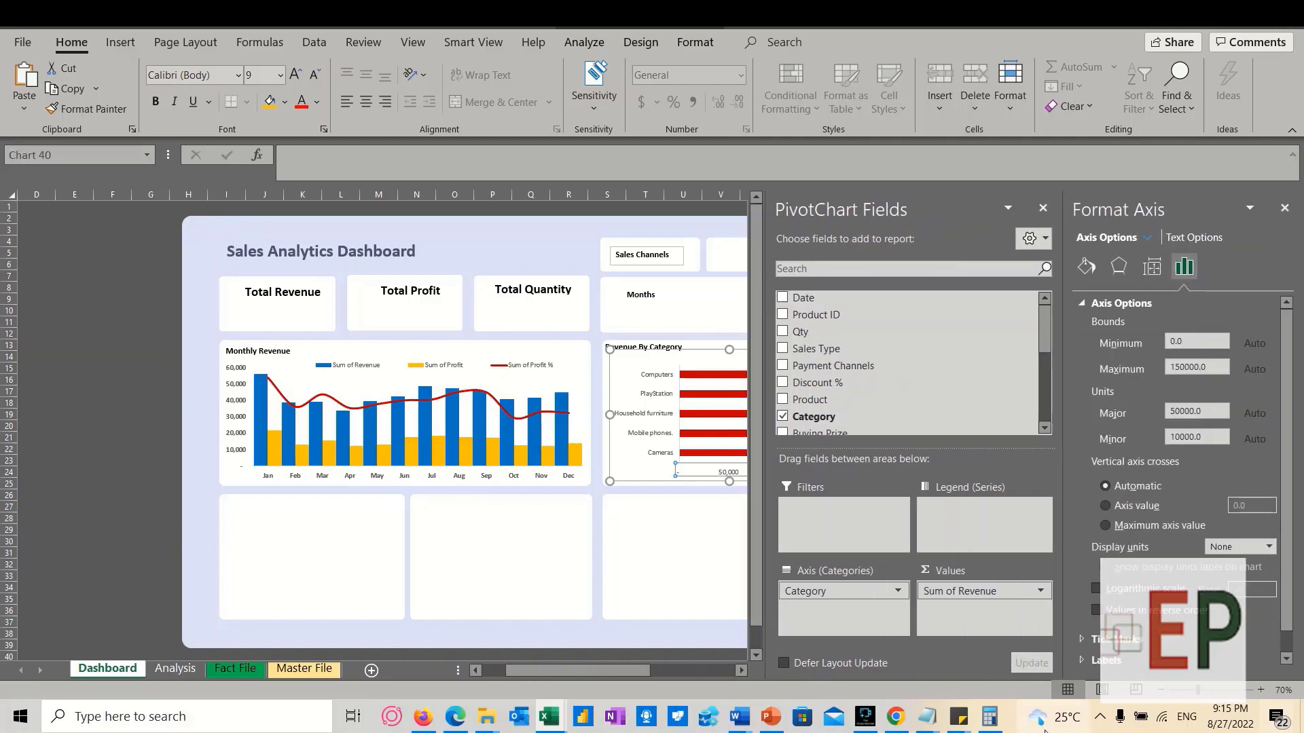
left_click(1101, 660)
left_click(1268, 630)
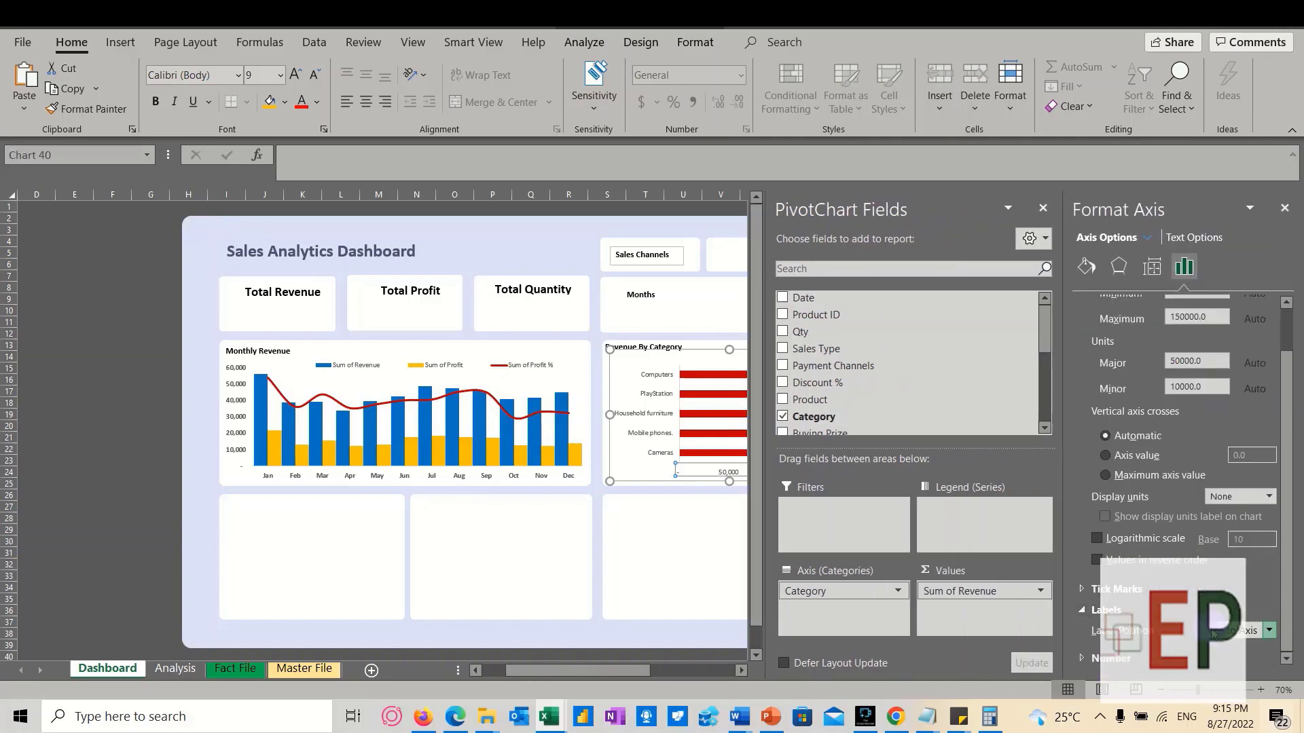
left_click(1223, 613)
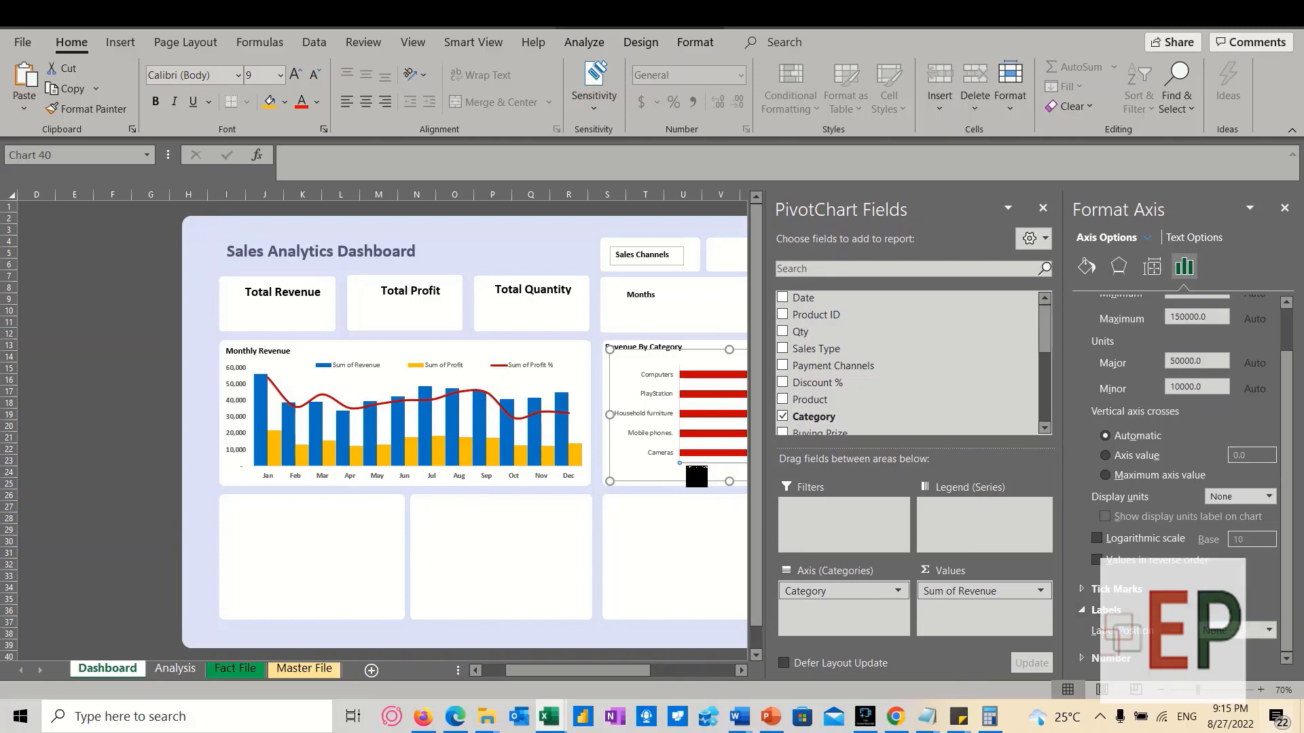
Thicken the bars of the category chart by setting the data series gap width to 77%
left_click(697, 427)
right_click(710, 407)
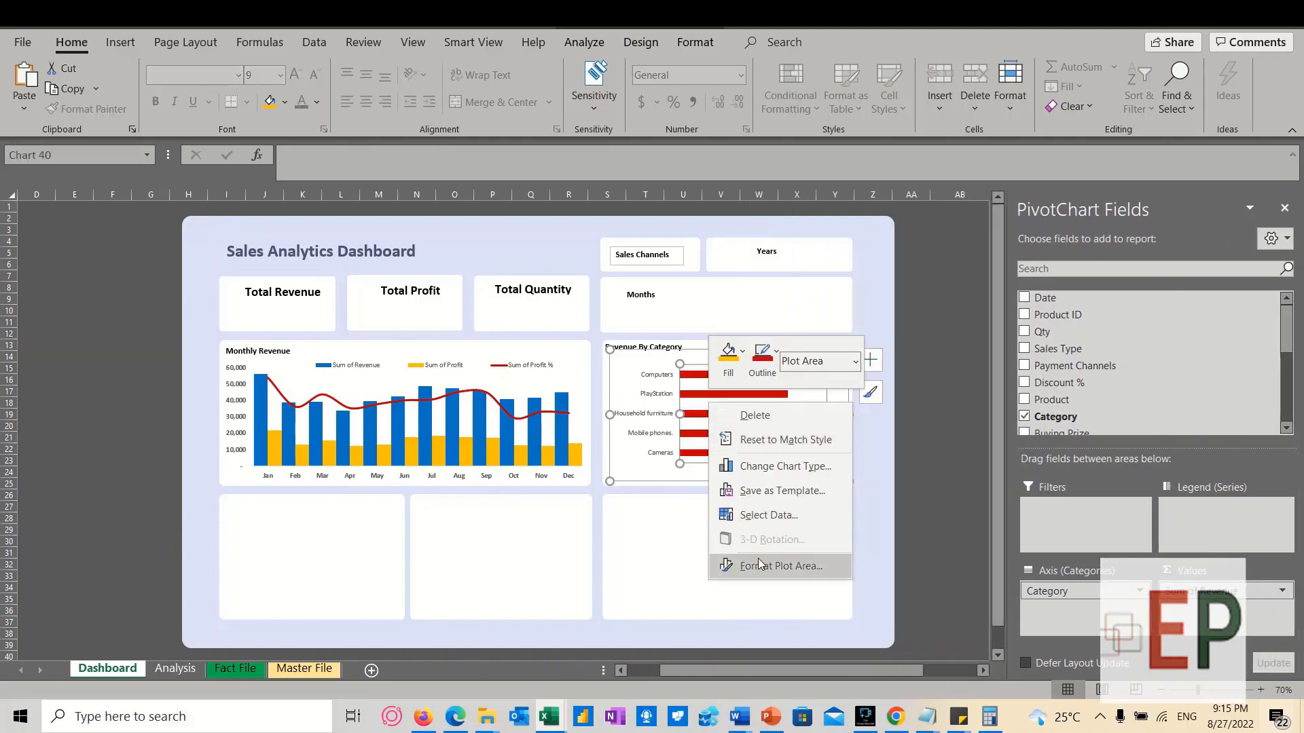
left_click(781, 565)
left_click(710, 420)
left_click(1154, 264)
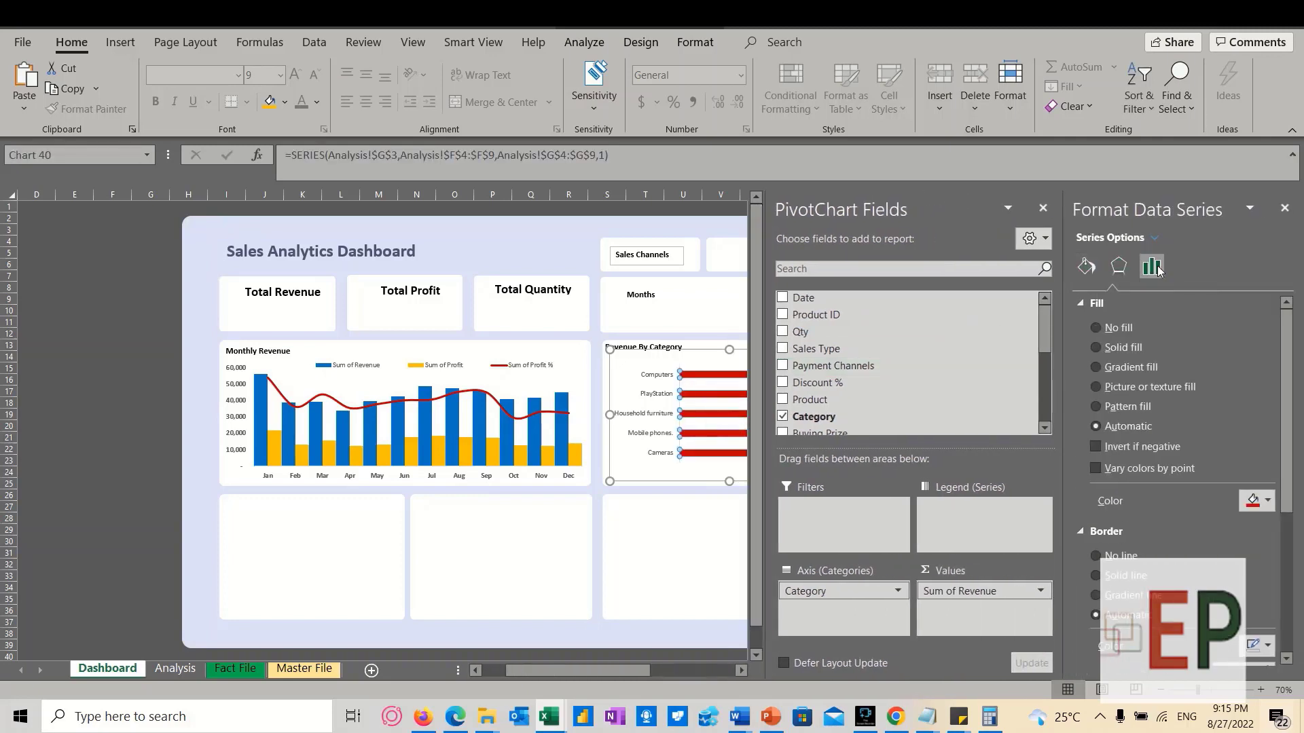
left_click(1182, 411)
left_click_drag(1182, 411, 1170, 410)
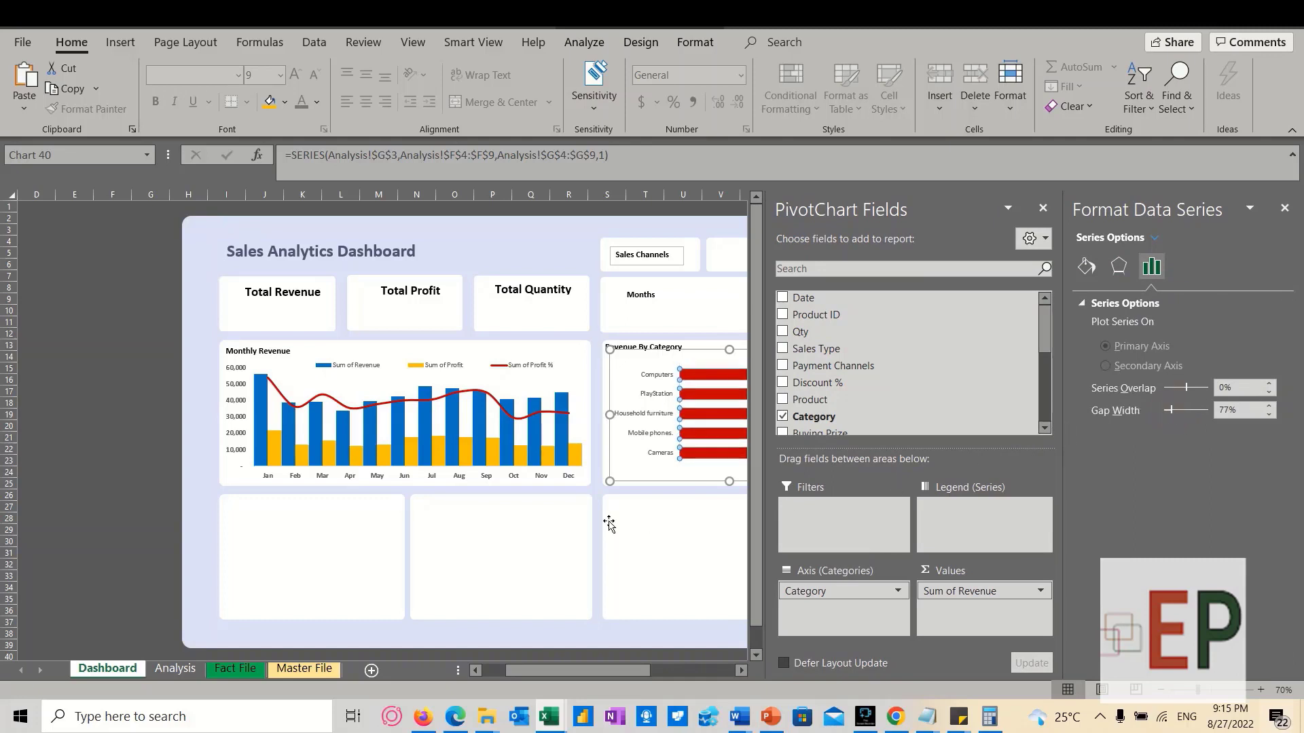
Make the category chart's vertical axis labels bold and close the axis formatting pane
left_click(651, 440)
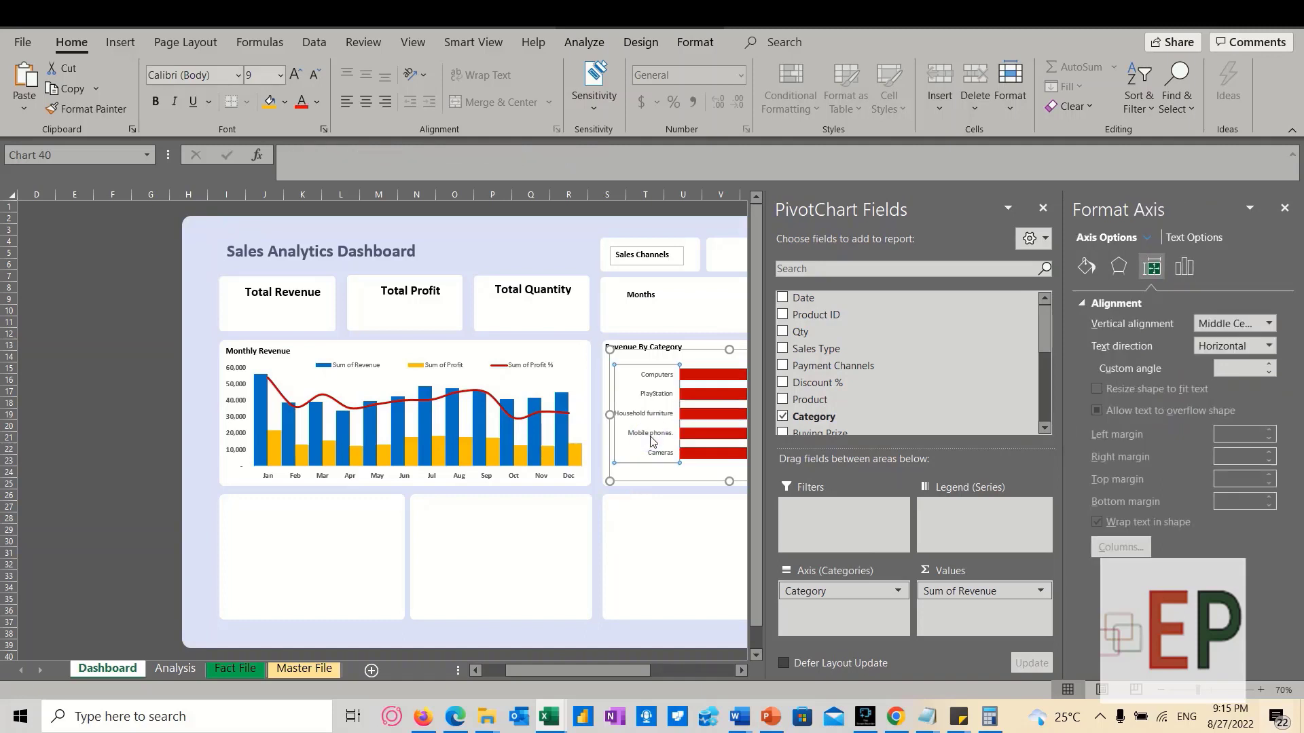
key("ctrl+b")
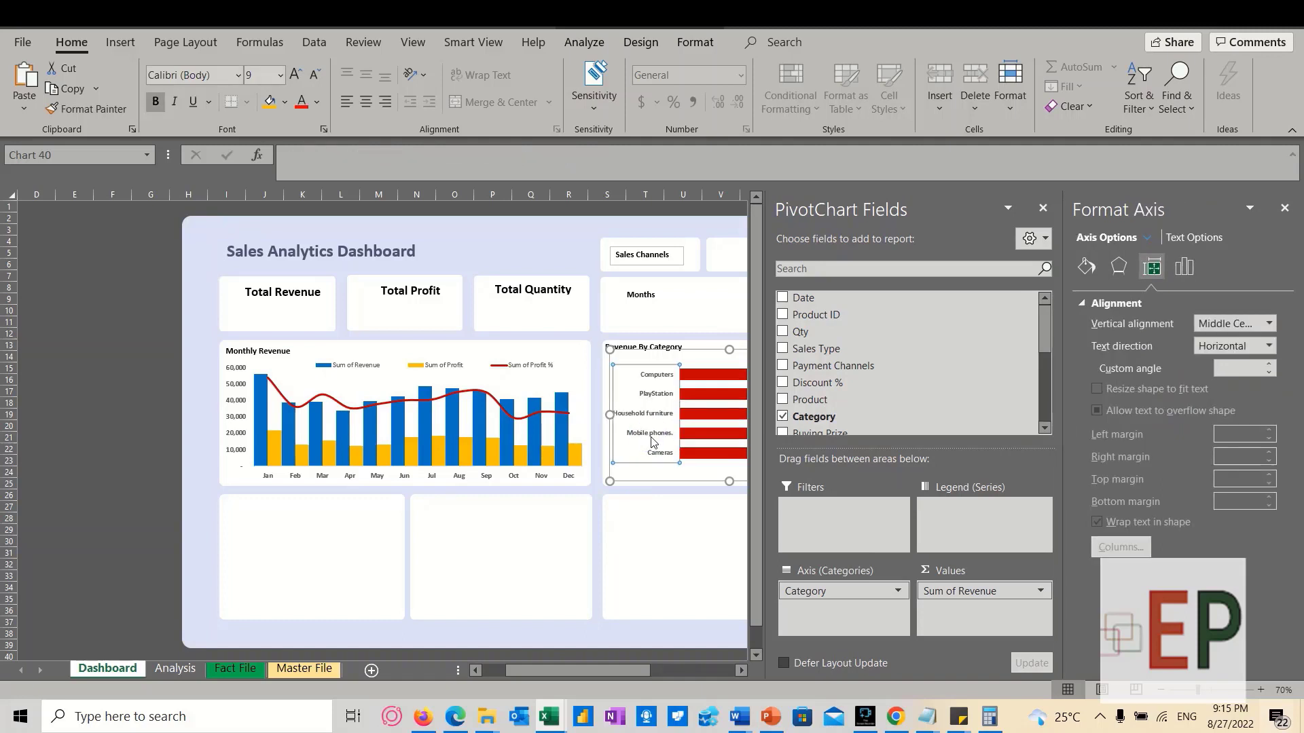
left_click(1285, 207)
left_click(672, 532)
Stretch the category chart's height slightly upward and downward so its bars fill the Revenue By Category card, then deselect it
left_click(724, 452)
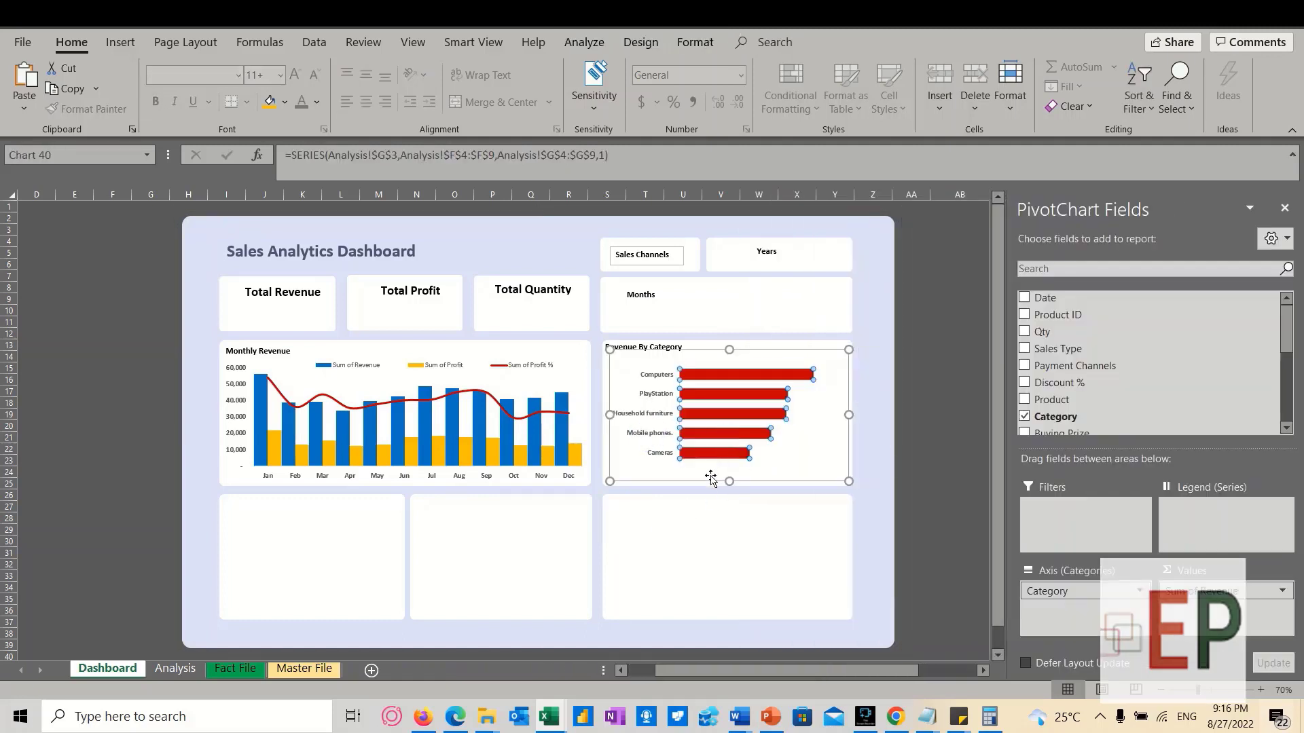
left_click_drag(729, 481, 730, 501)
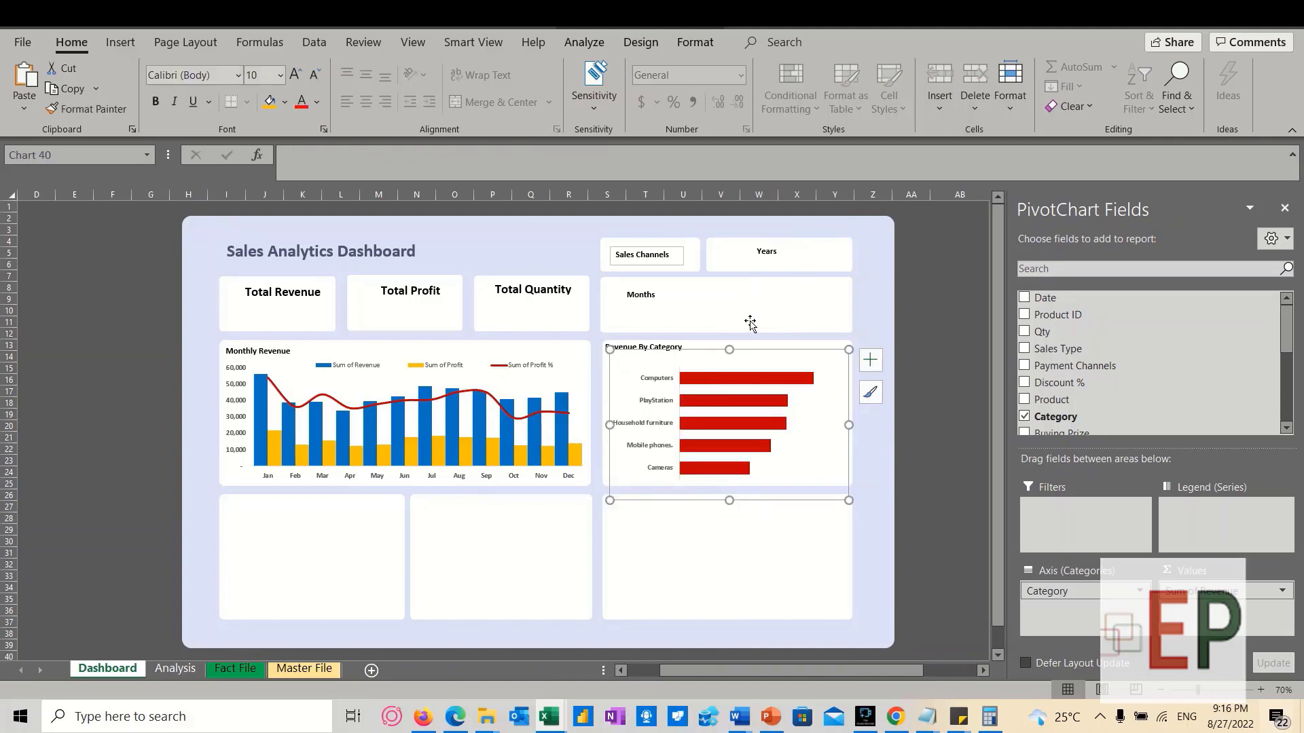
left_click_drag(729, 349, 729, 332)
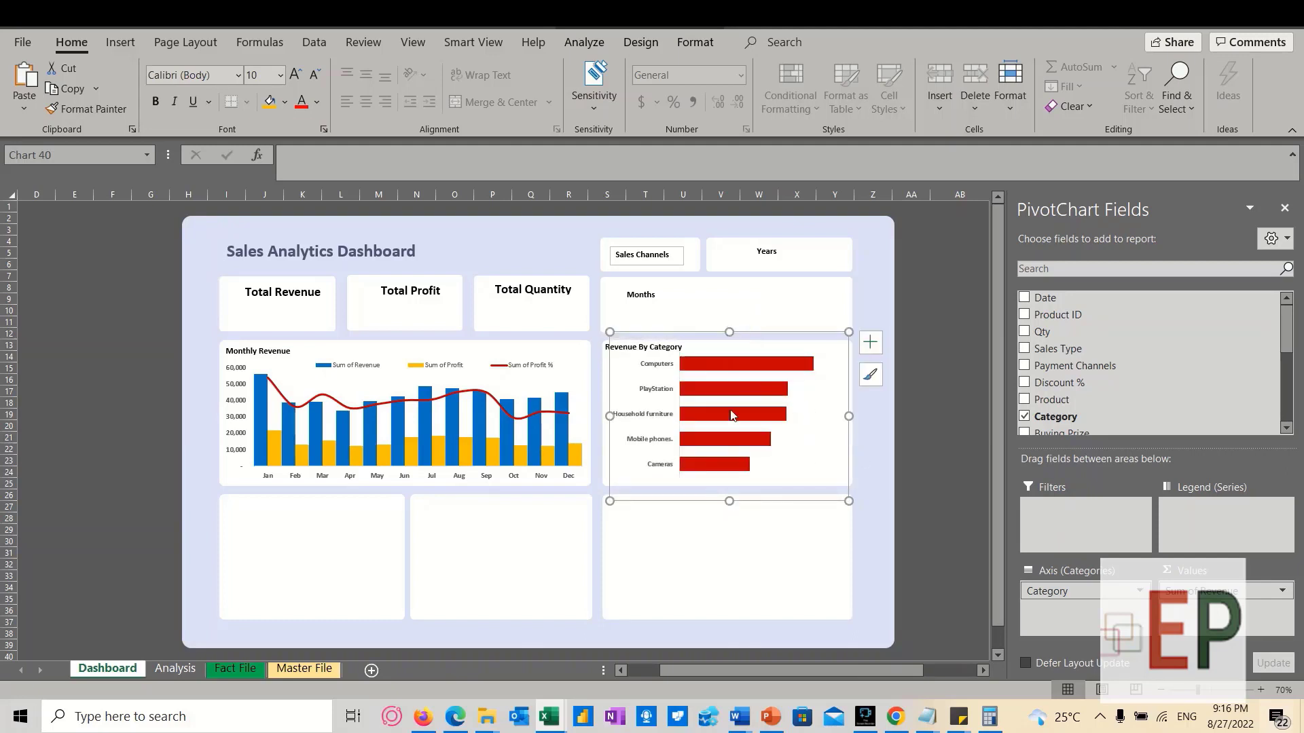
left_click_drag(727, 501, 729, 493)
left_click_drag(729, 330, 728, 337)
left_click(788, 452)
left_click(771, 505)
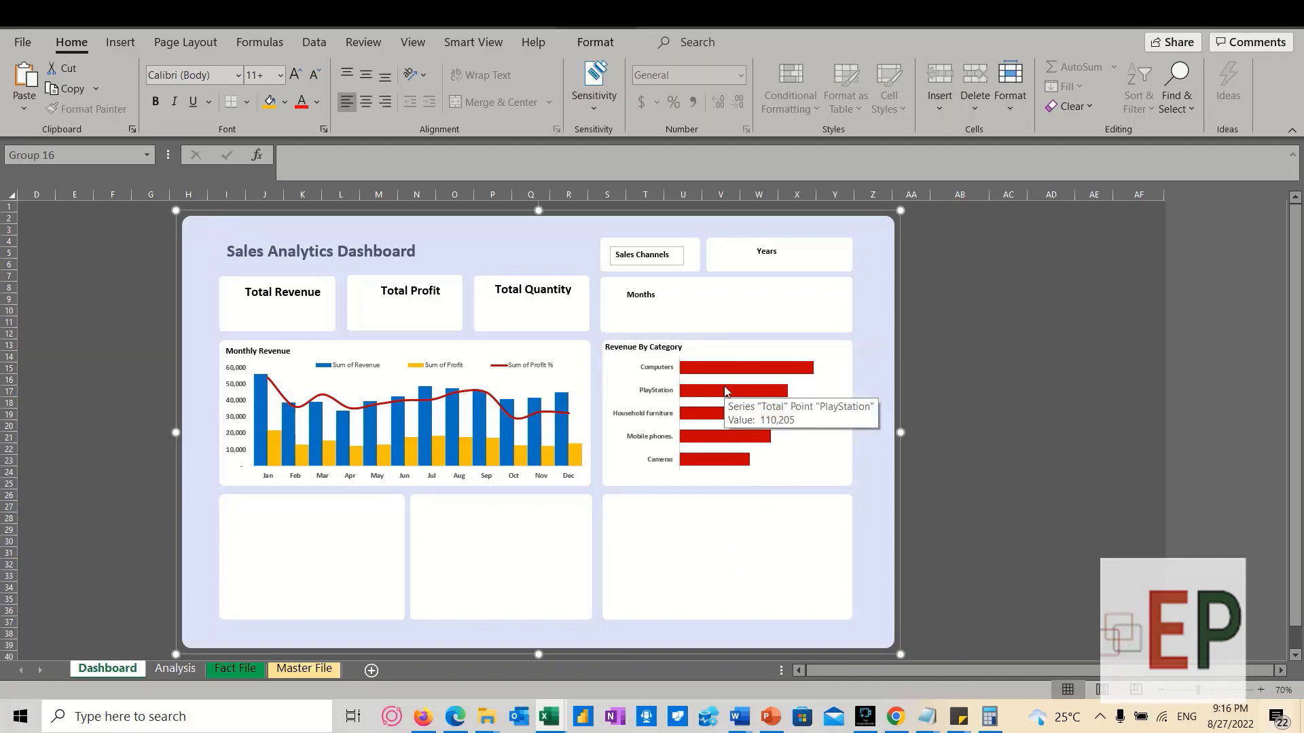
Nudge the category chart down five increments to leave room below the Revenue By Category heading, then deselect it
left_click(639, 354)
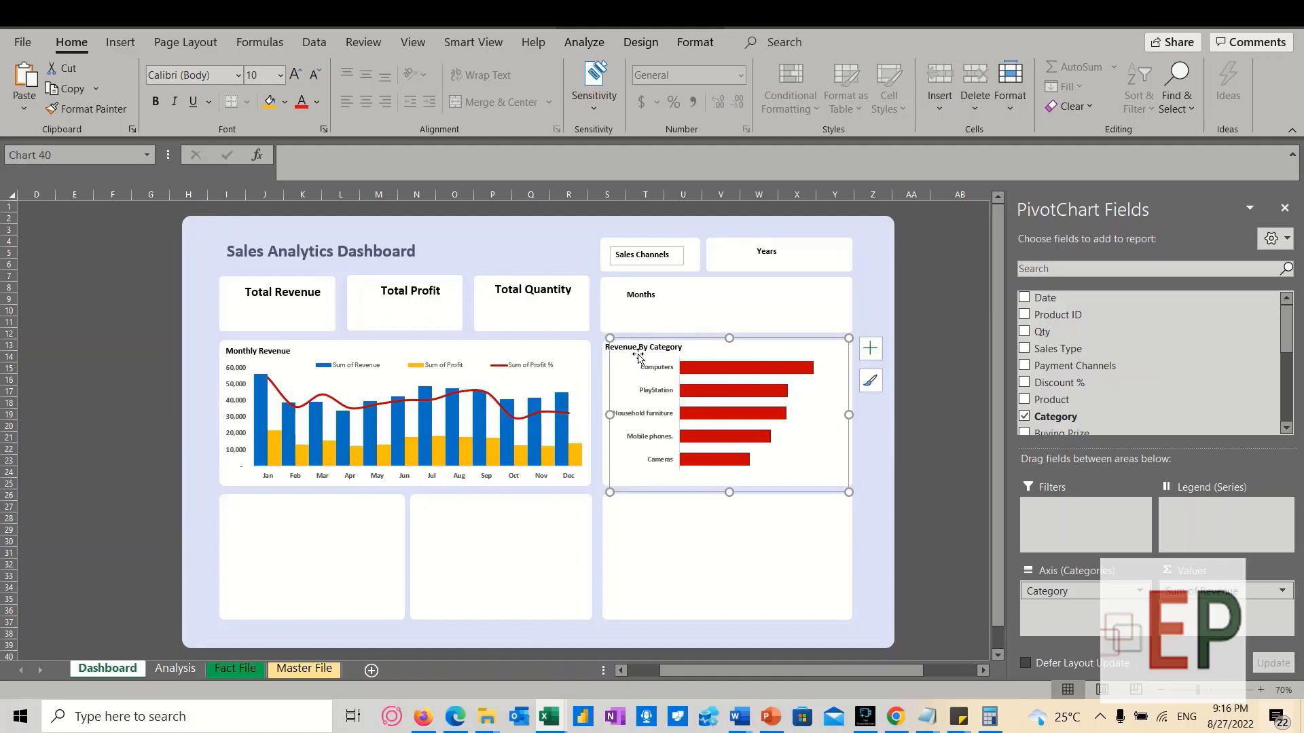
left_click(625, 516)
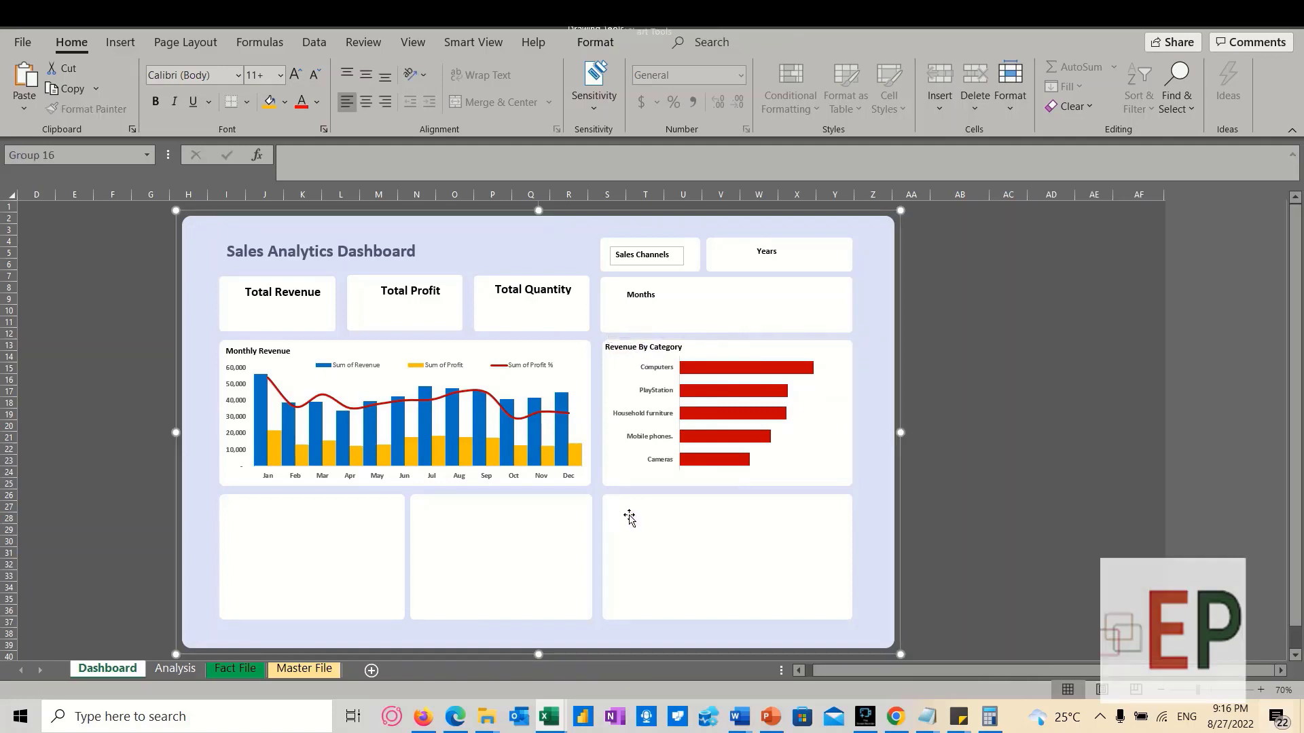
left_click(660, 449)
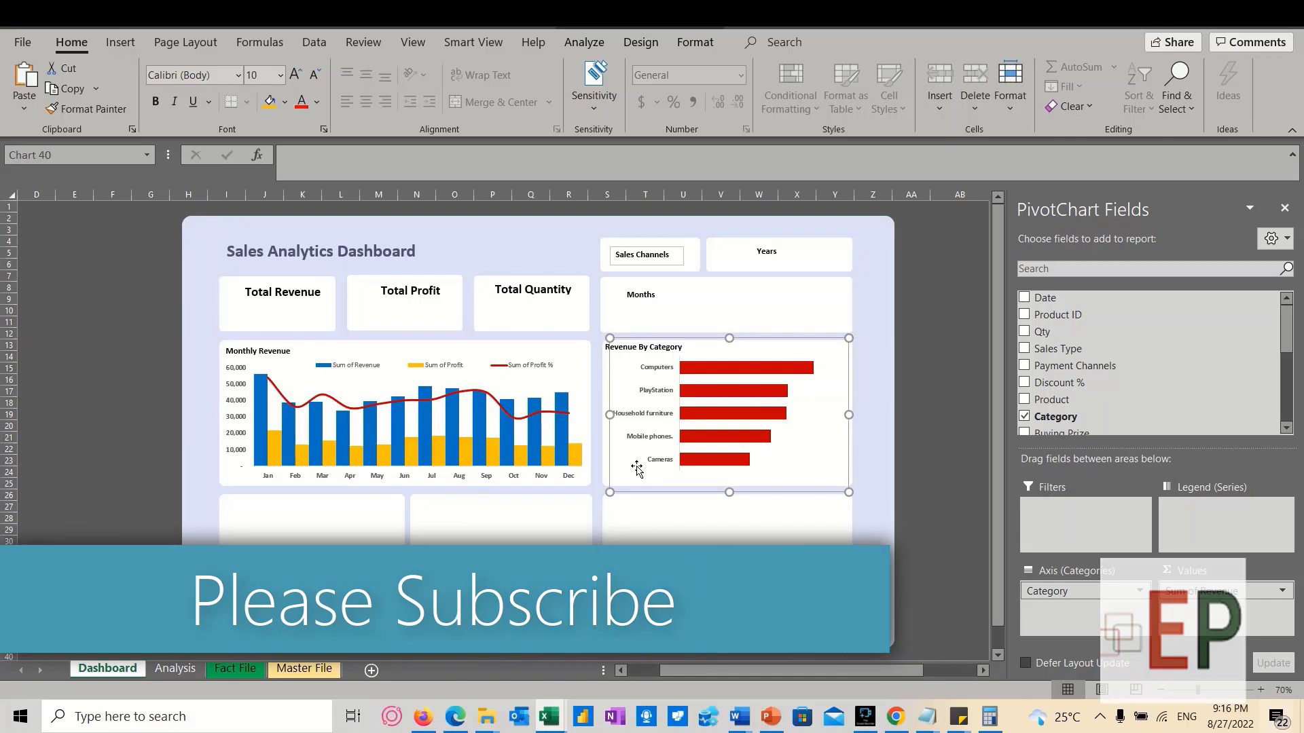
key("Down")
key("Down")
key("Down")
key("Down")
key("Down")
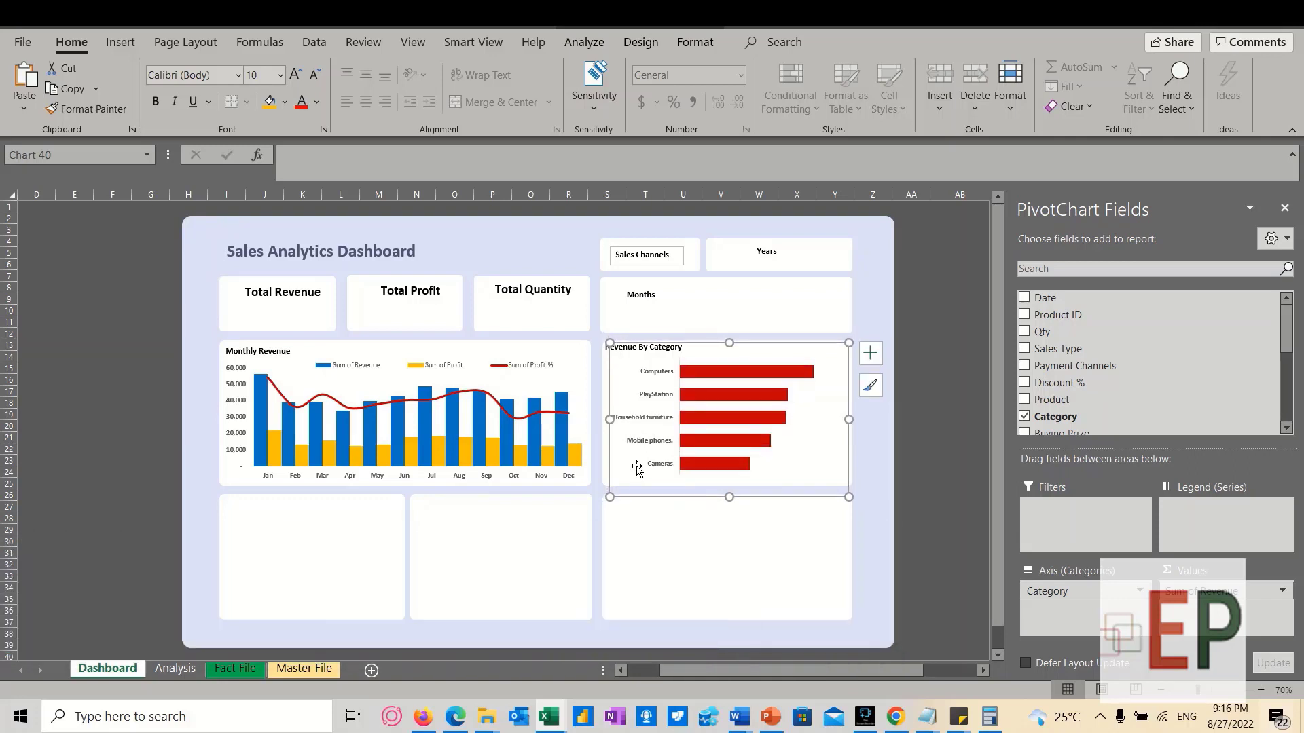
left_click(674, 506)
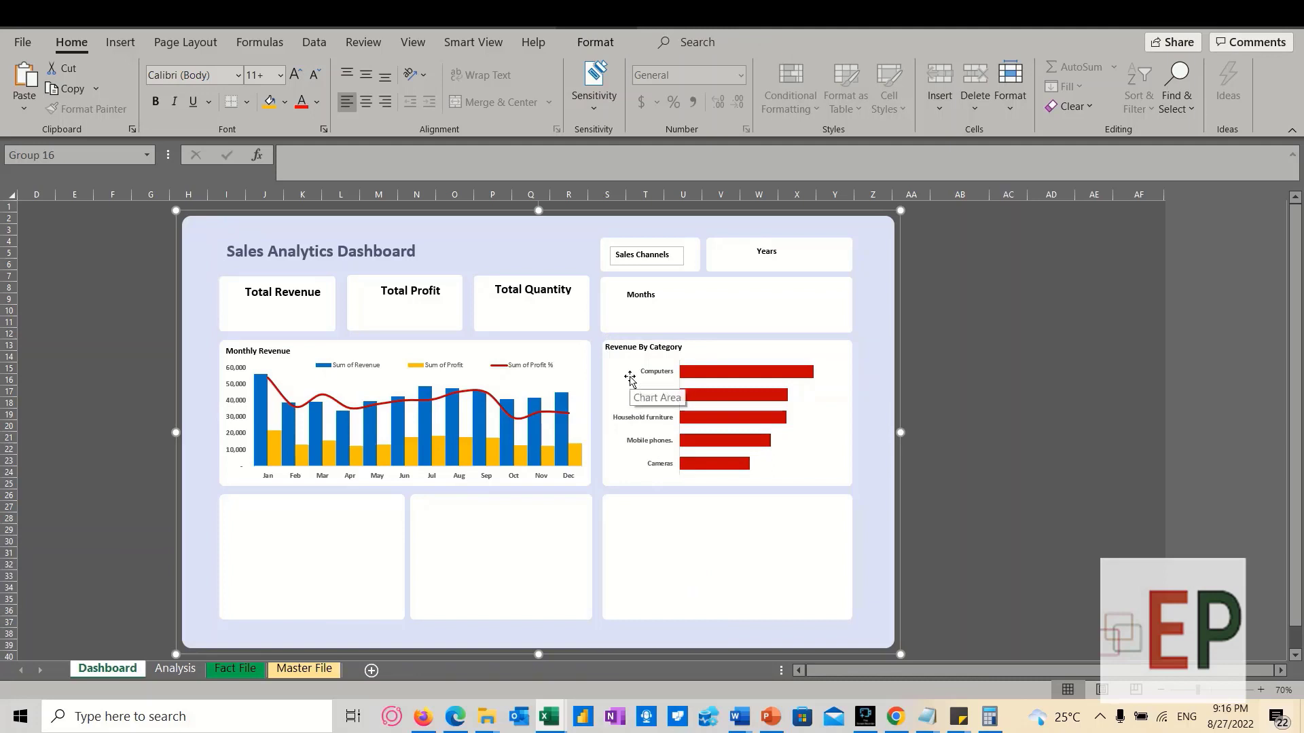
Open the data series formatting for the category chart's bars and set their border to No line
mouse_move(740, 433)
left_click(734, 406)
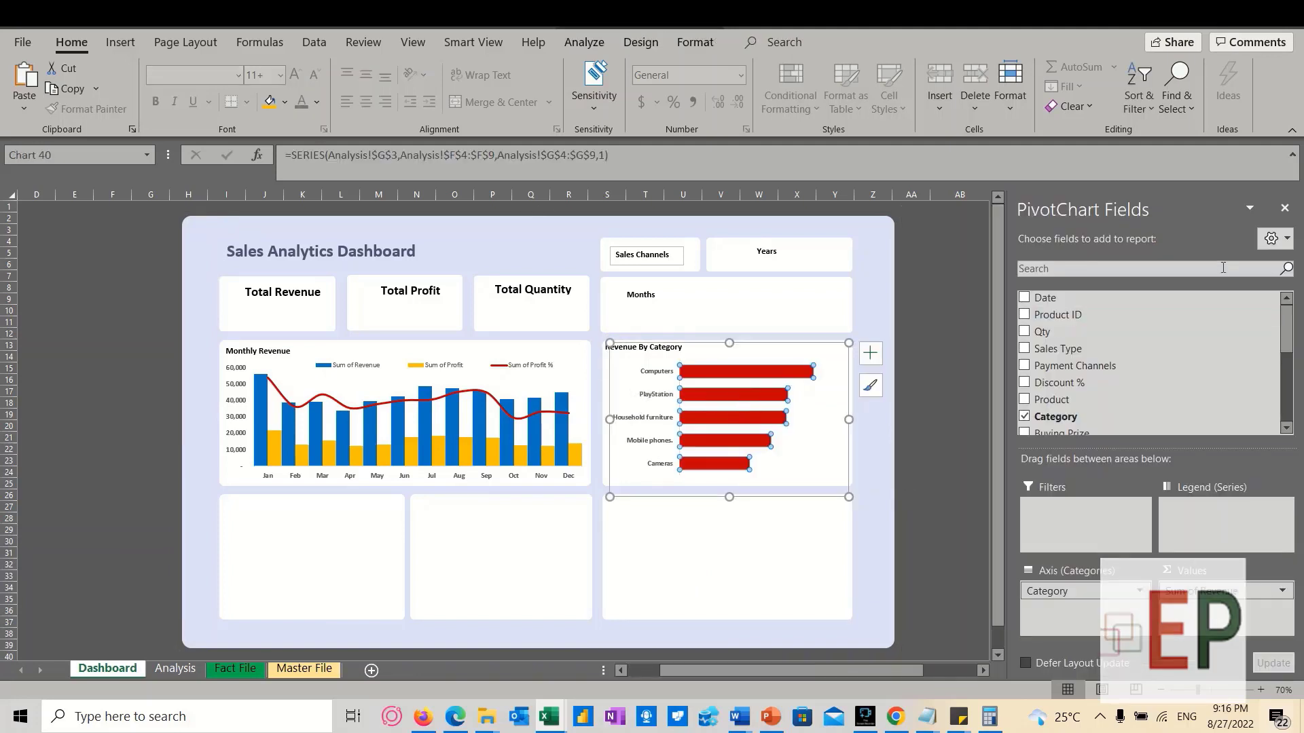
left_click(691, 46)
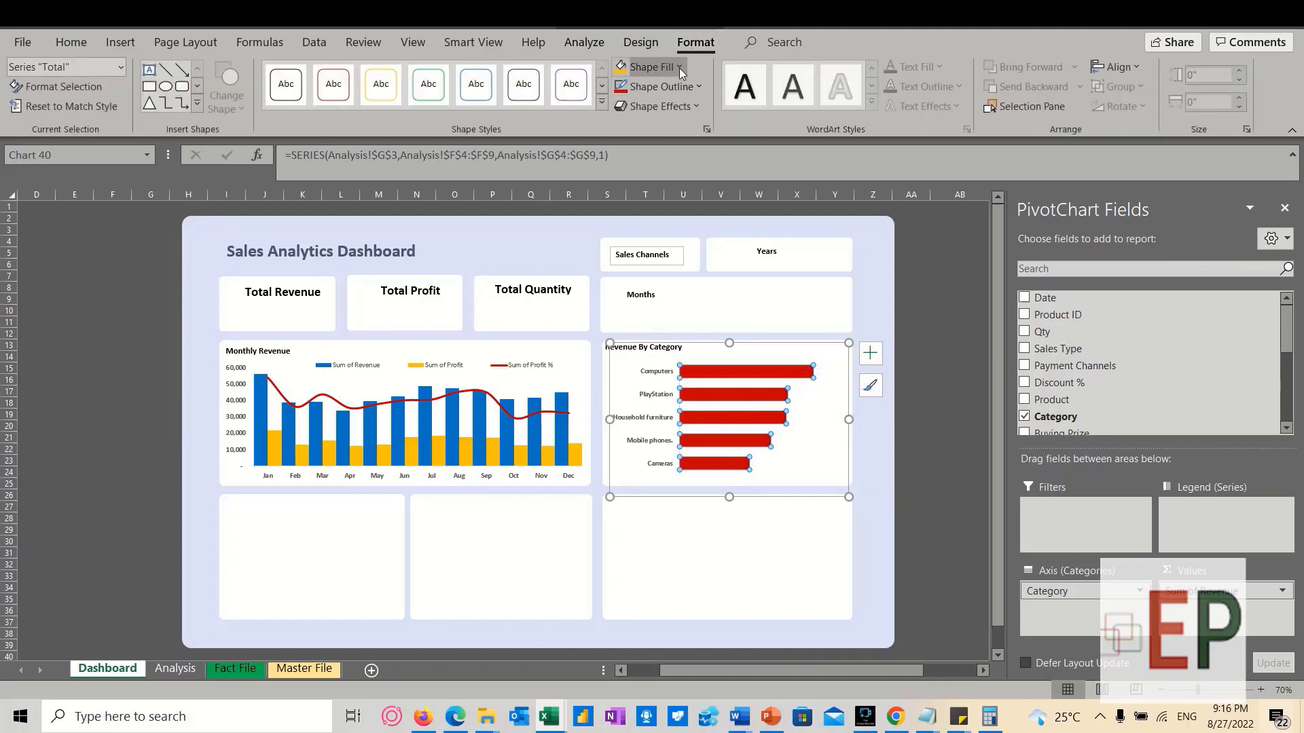
left_click(679, 68)
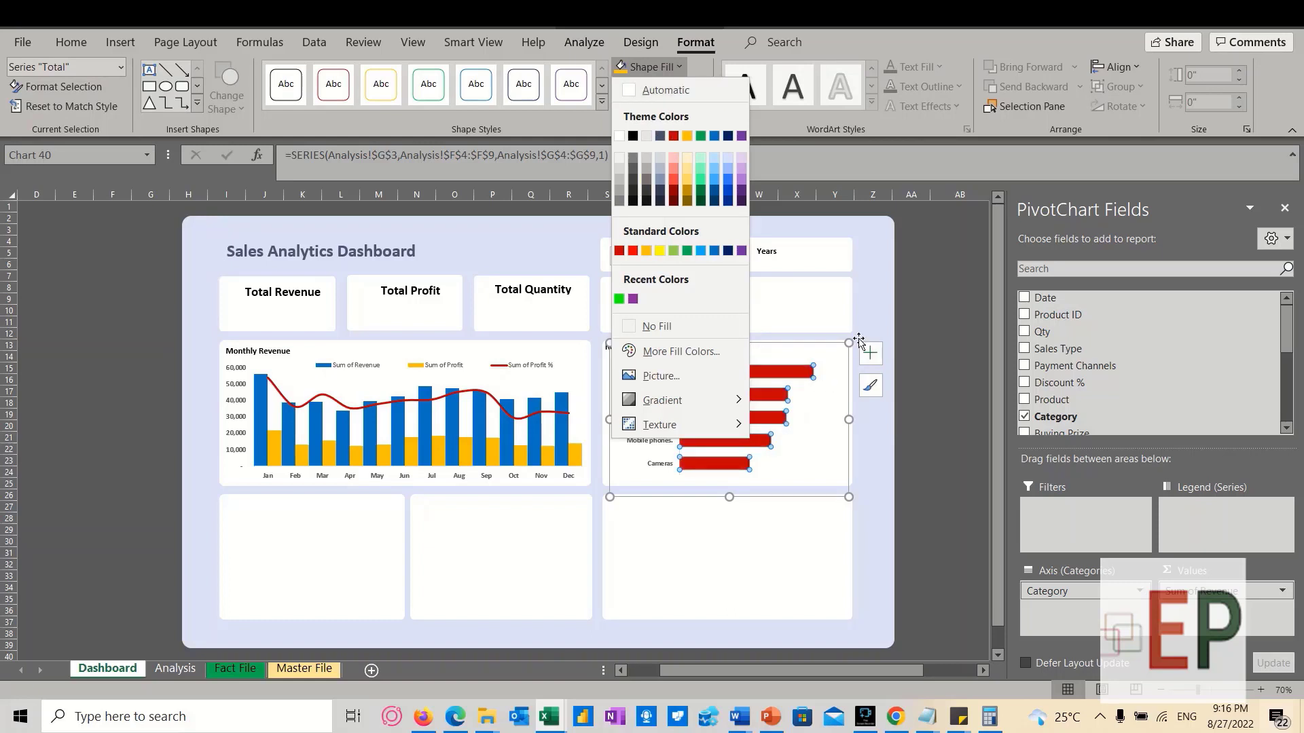
right_click(772, 369)
left_click(819, 611)
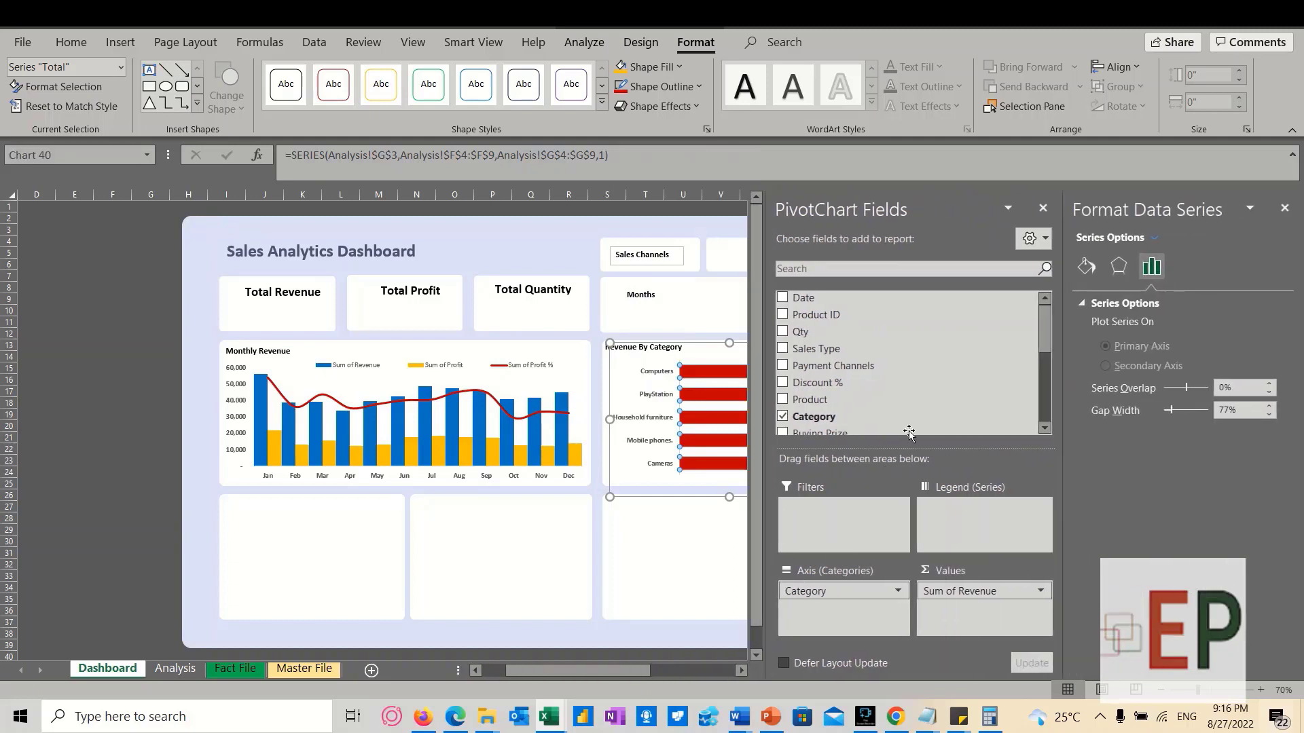
left_click(1085, 265)
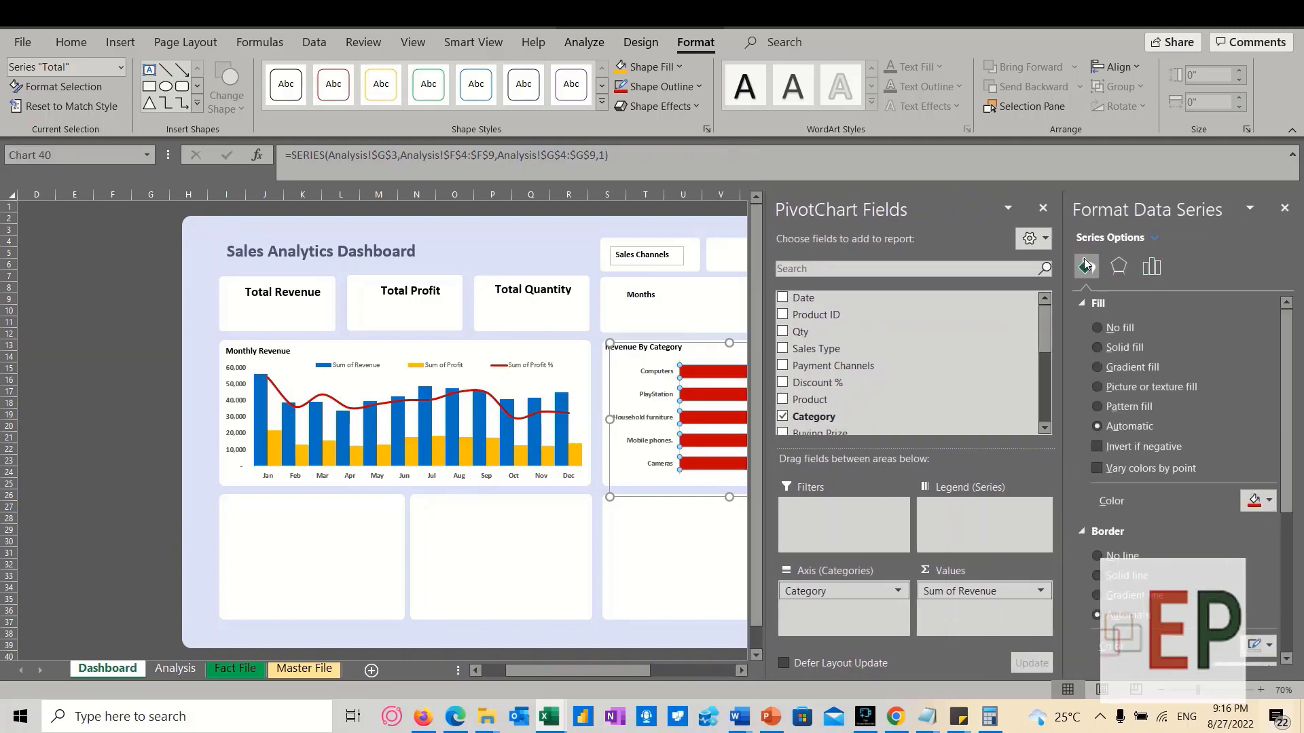
left_click(1114, 562)
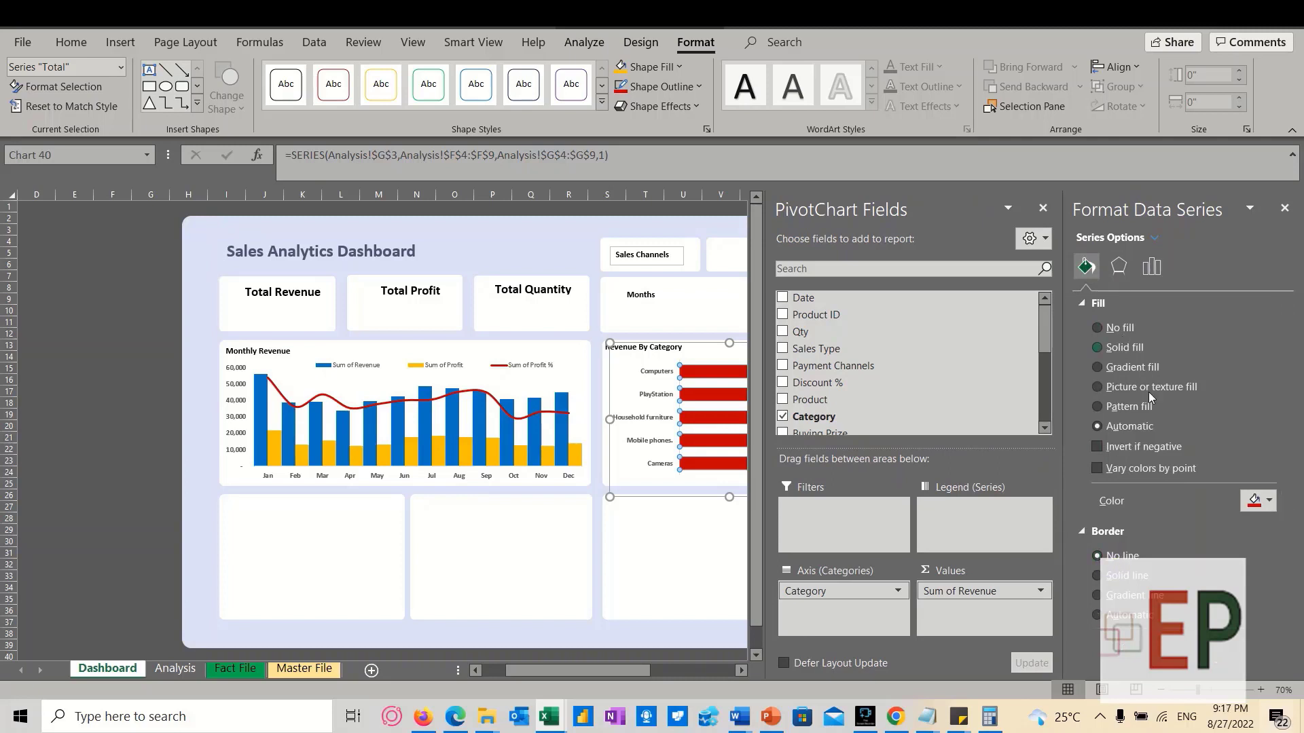
Try the standard blue and then the standard orange as the fill color of the category chart's bars
left_click(1272, 504)
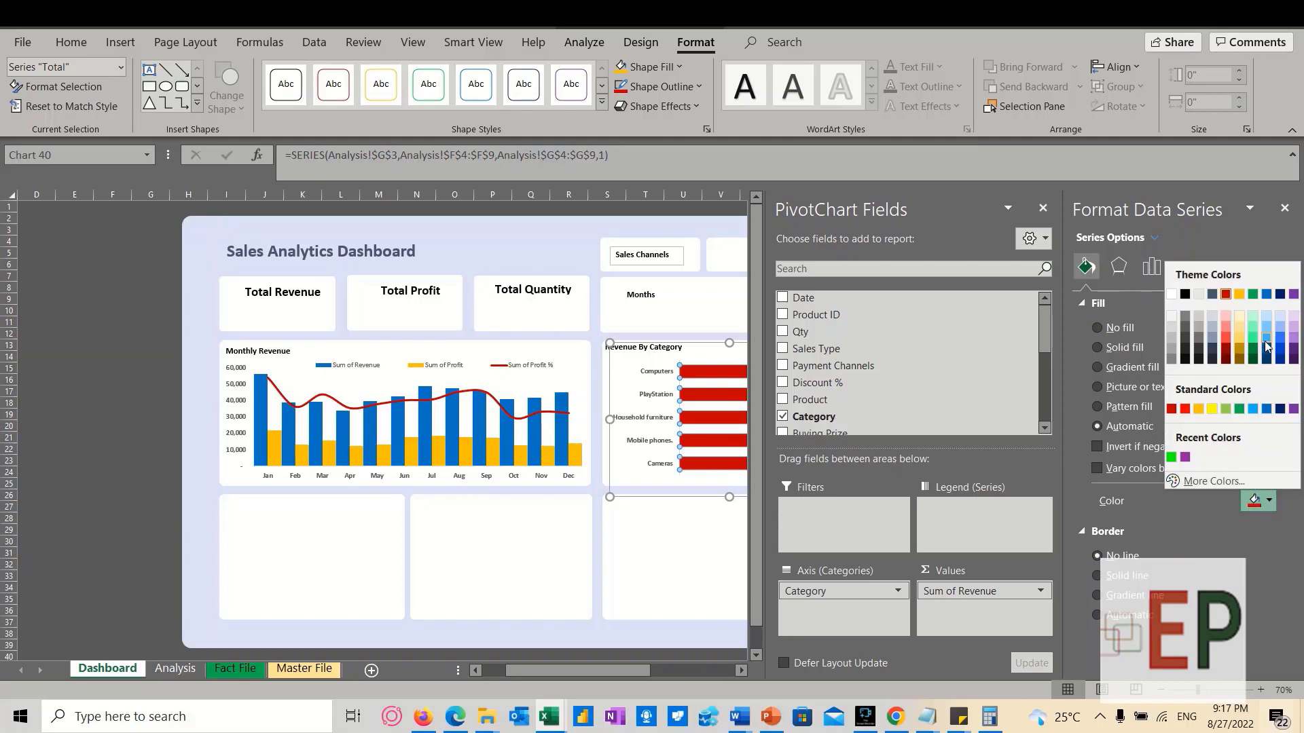
left_click(1266, 409)
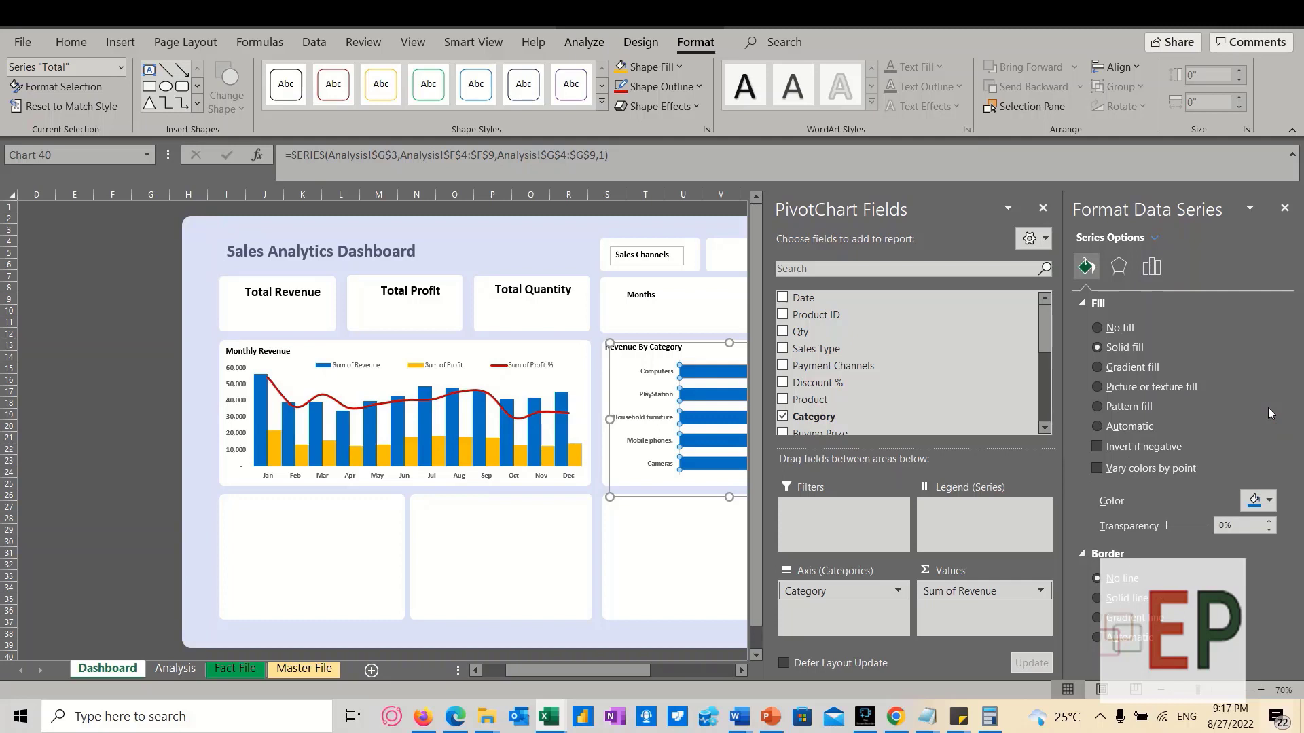
left_click(1266, 501)
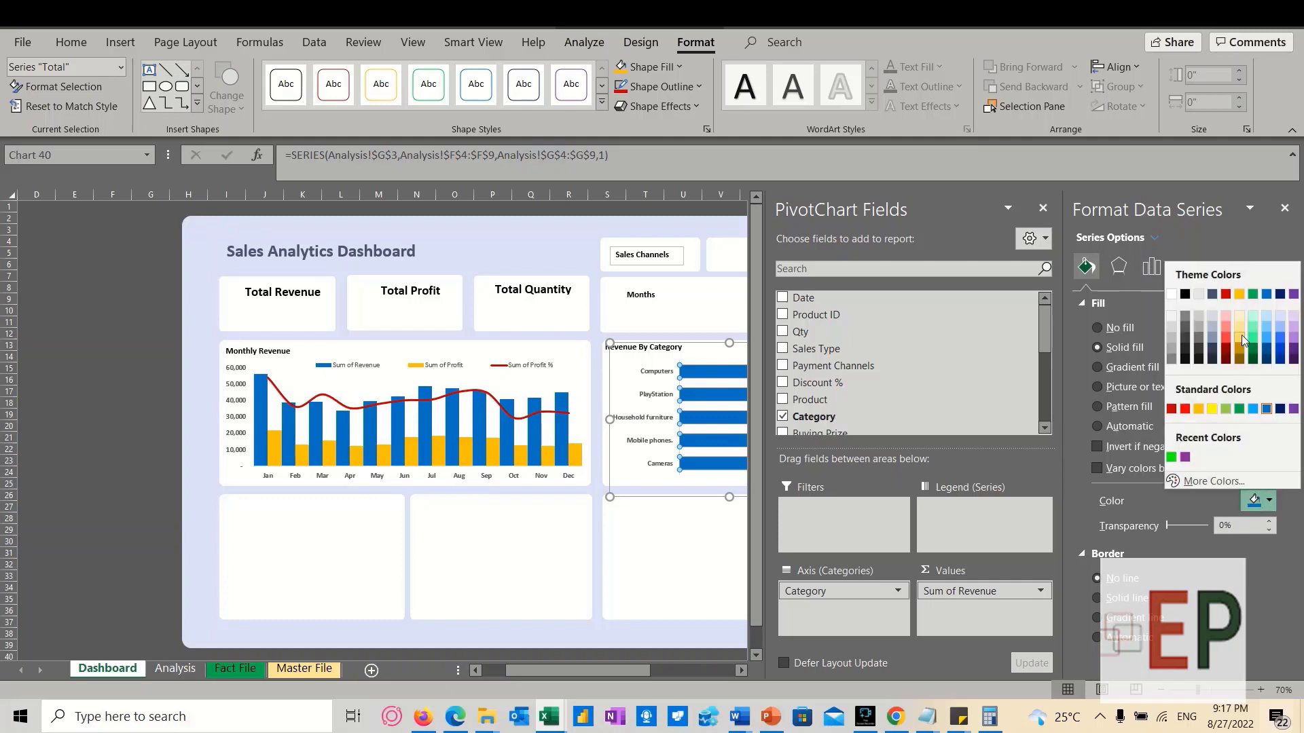
left_click(1199, 408)
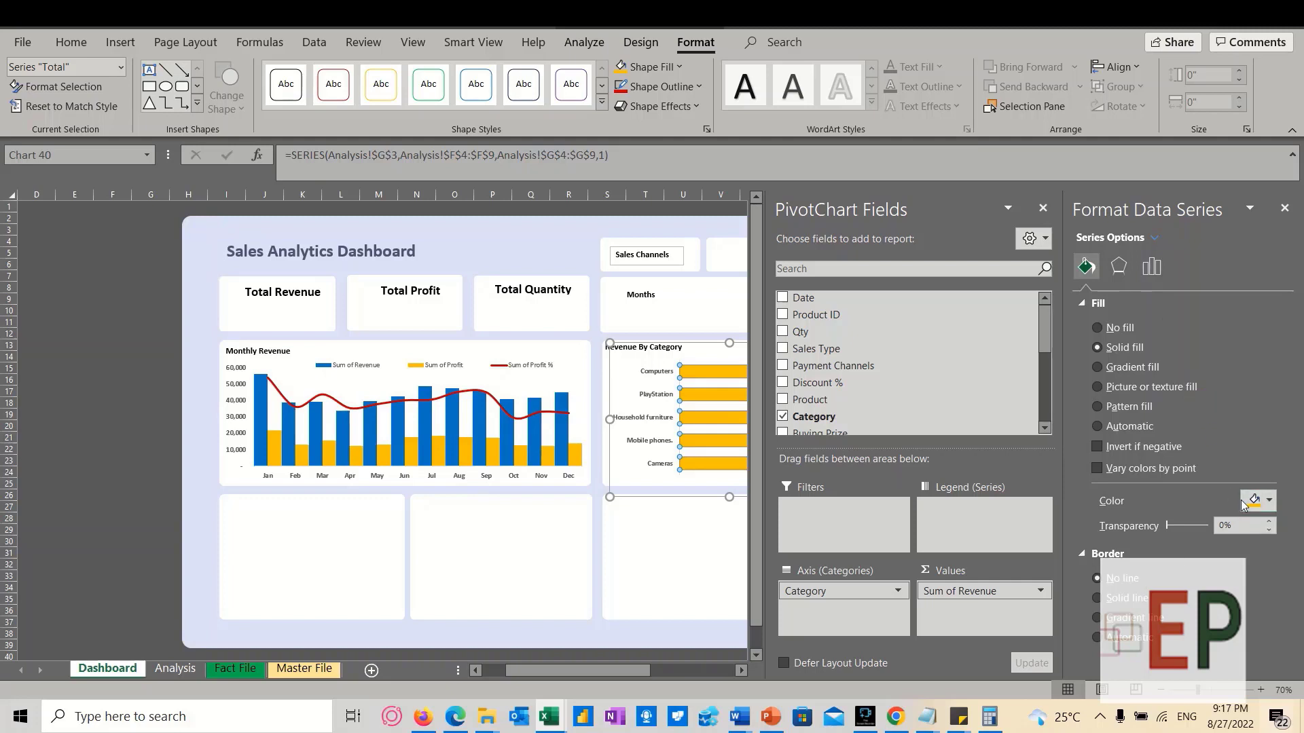
Fill the category chart's bars with the dark blue theme color shade, then deselect the chart
left_click(1268, 500)
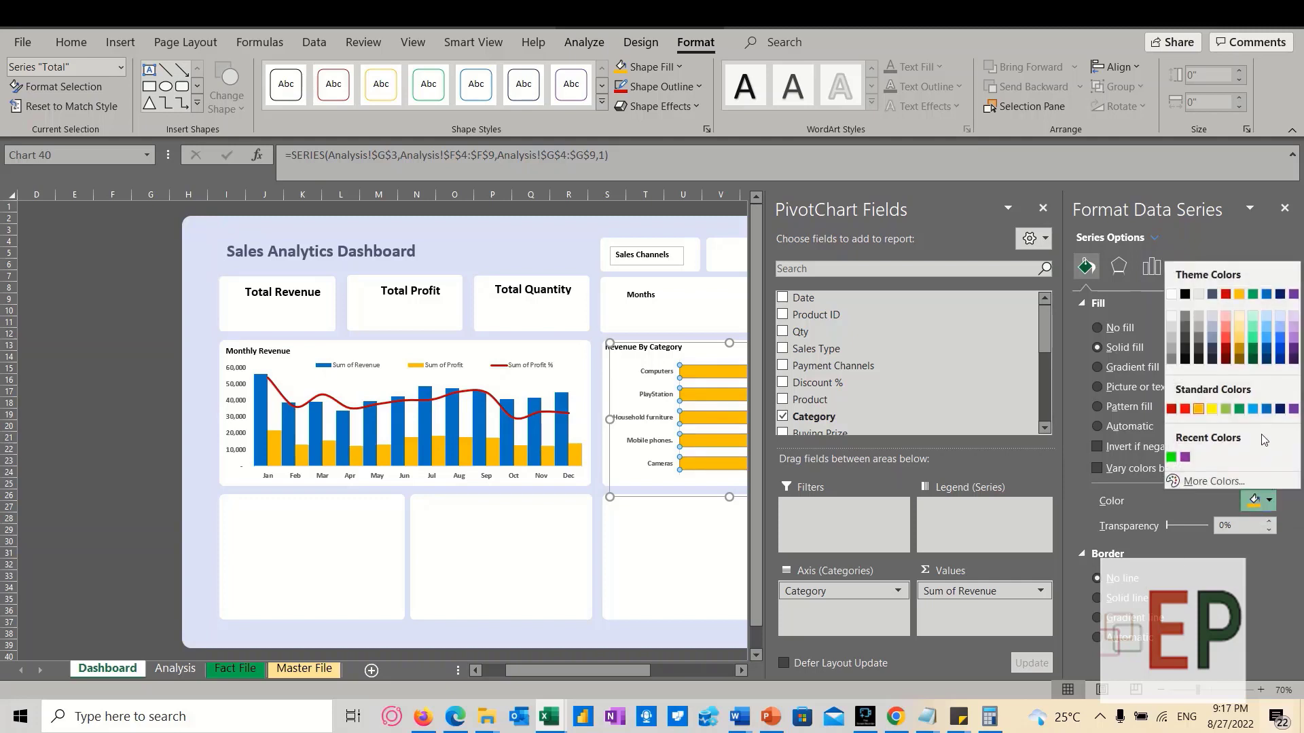
left_click(1267, 349)
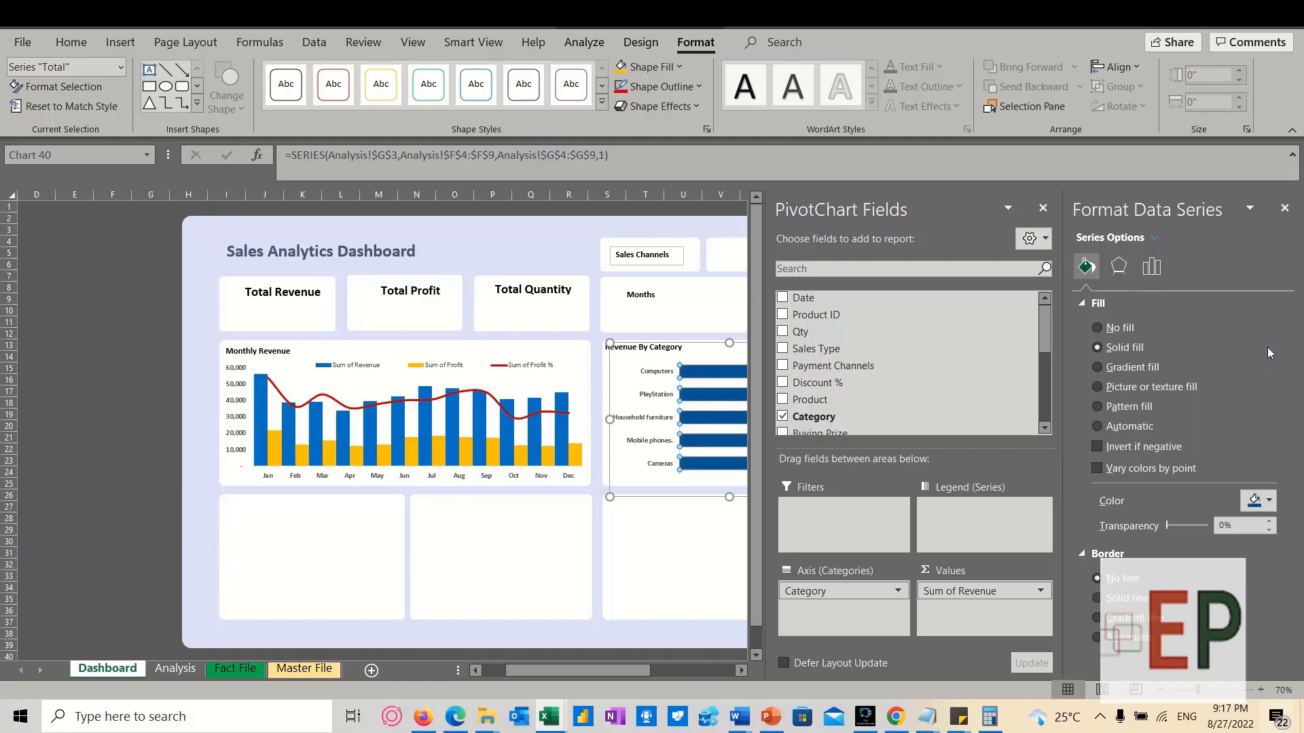
left_click(707, 566)
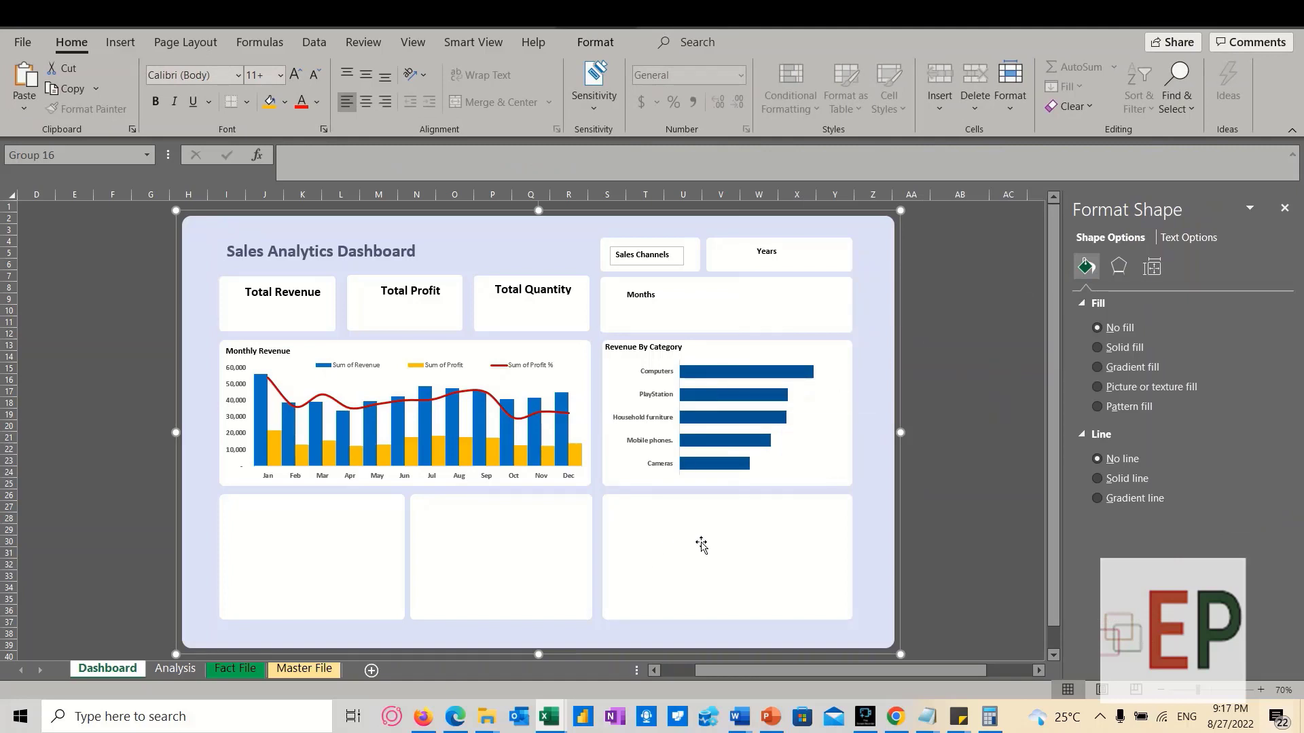
Nudge the category chart down three increments to clear the Revenue By Category heading, then deselect it
left_click(622, 360)
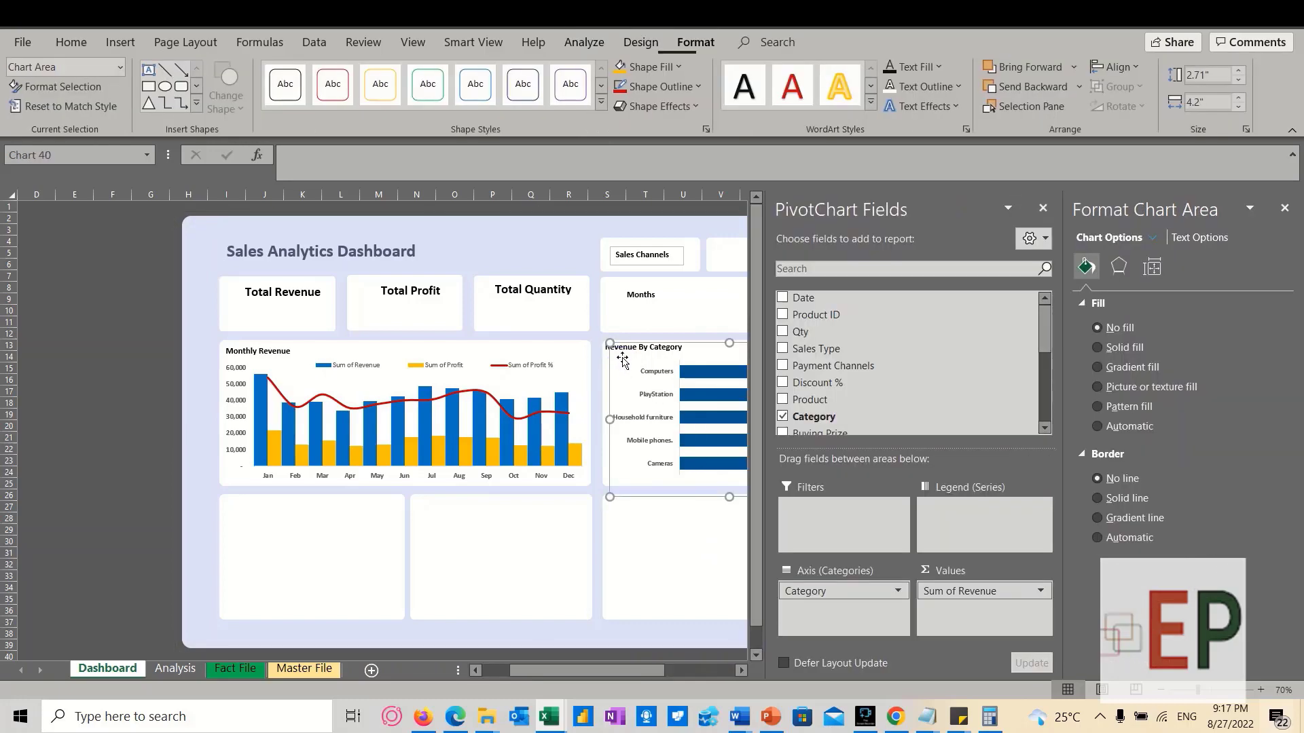
left_click(577, 367)
left_click(669, 311)
left_click(661, 482)
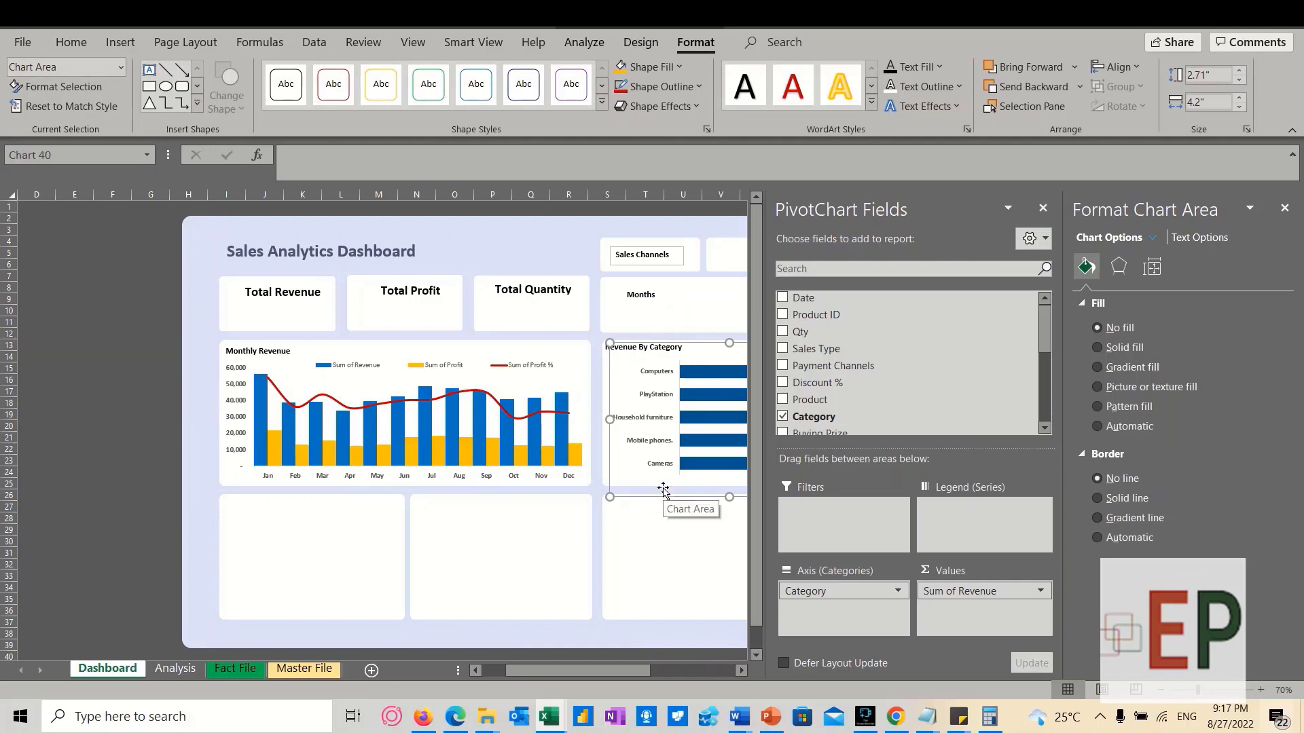
key("Down")
key("Down")
key("Down")
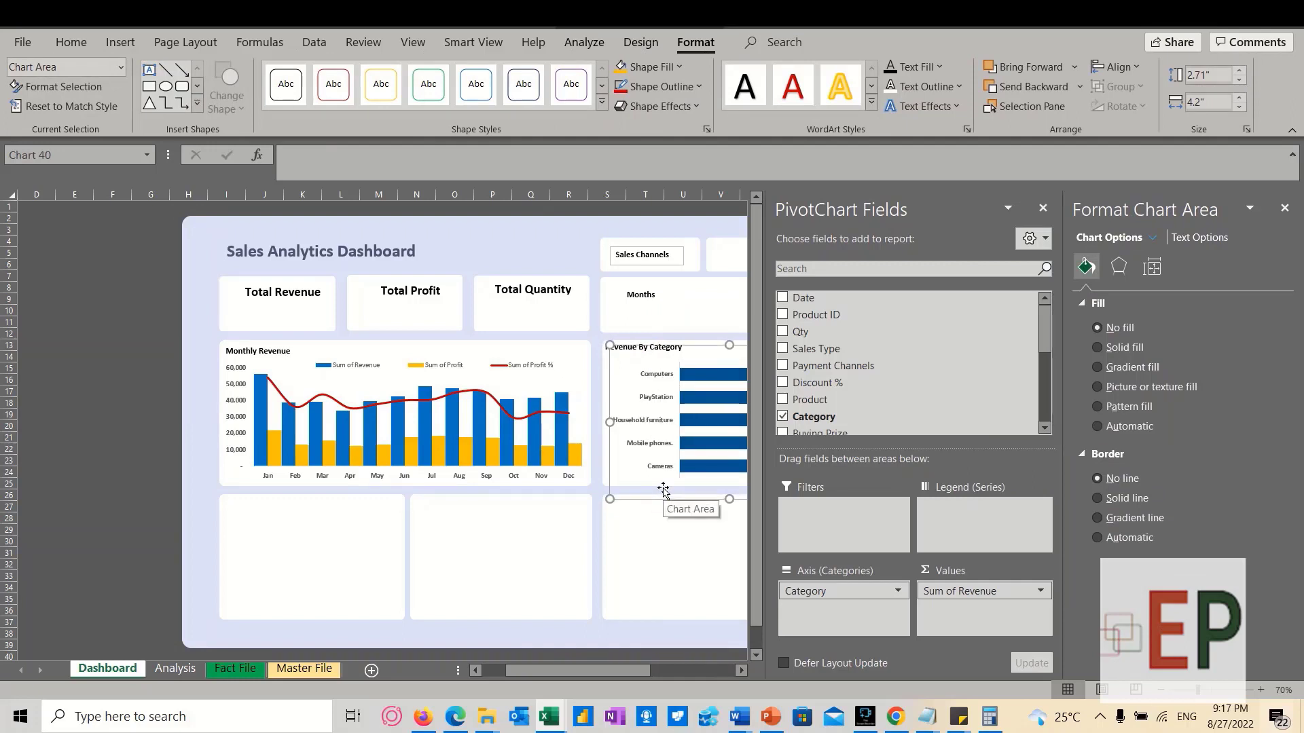
left_click(518, 238)
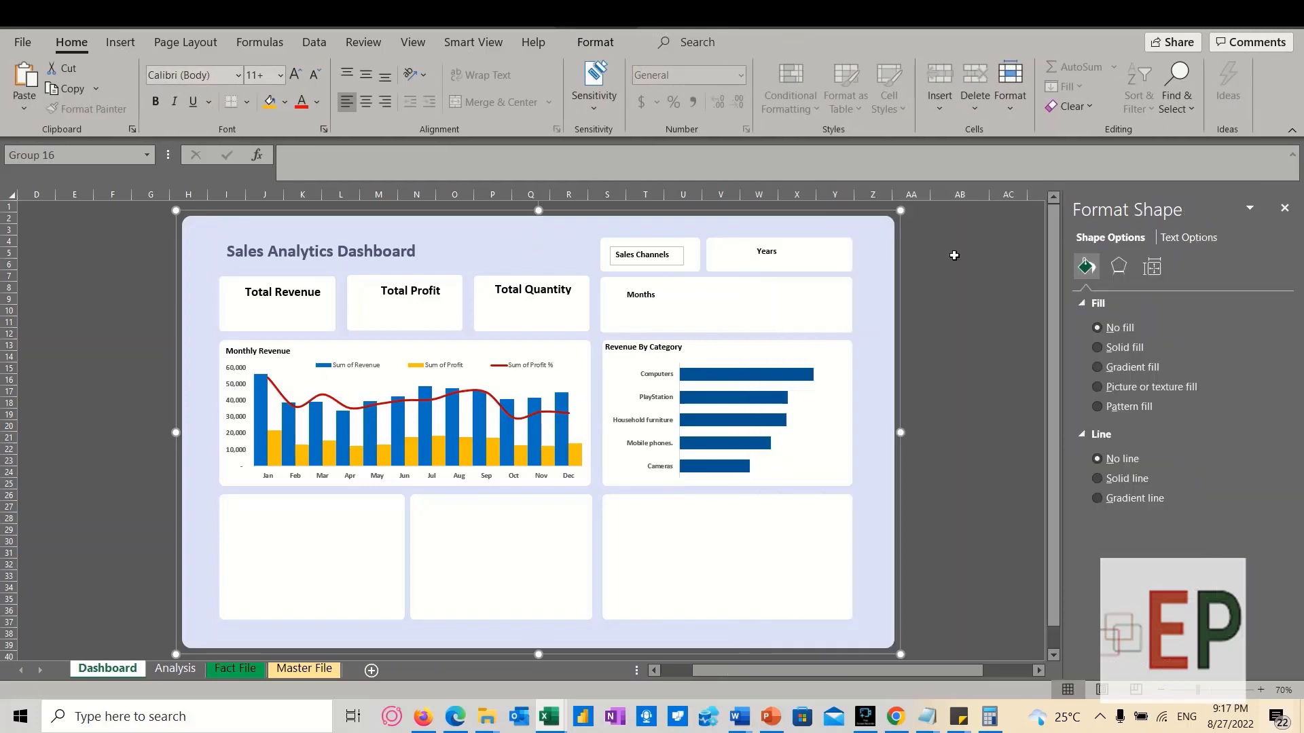
left_click(960, 368)
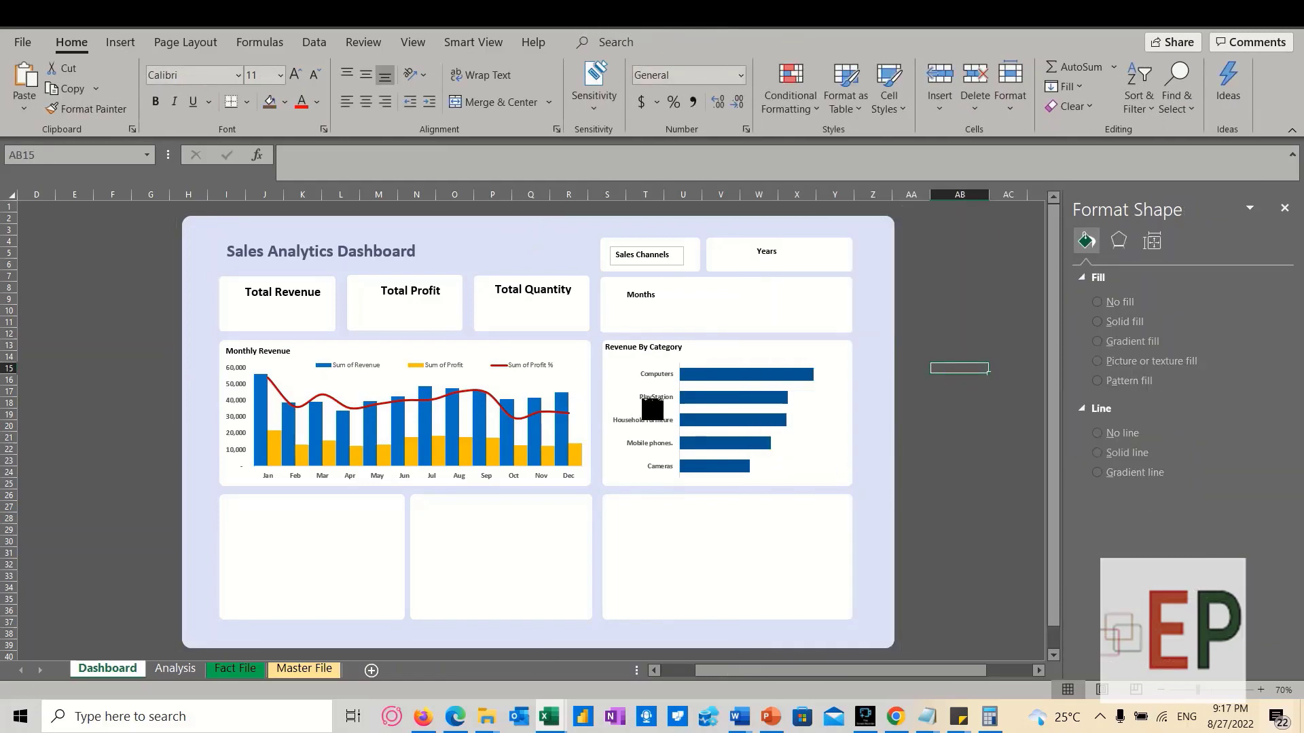
Move the Revenue By Category heading slightly right and down inside its card, then deselect it
mouse_move(709, 385)
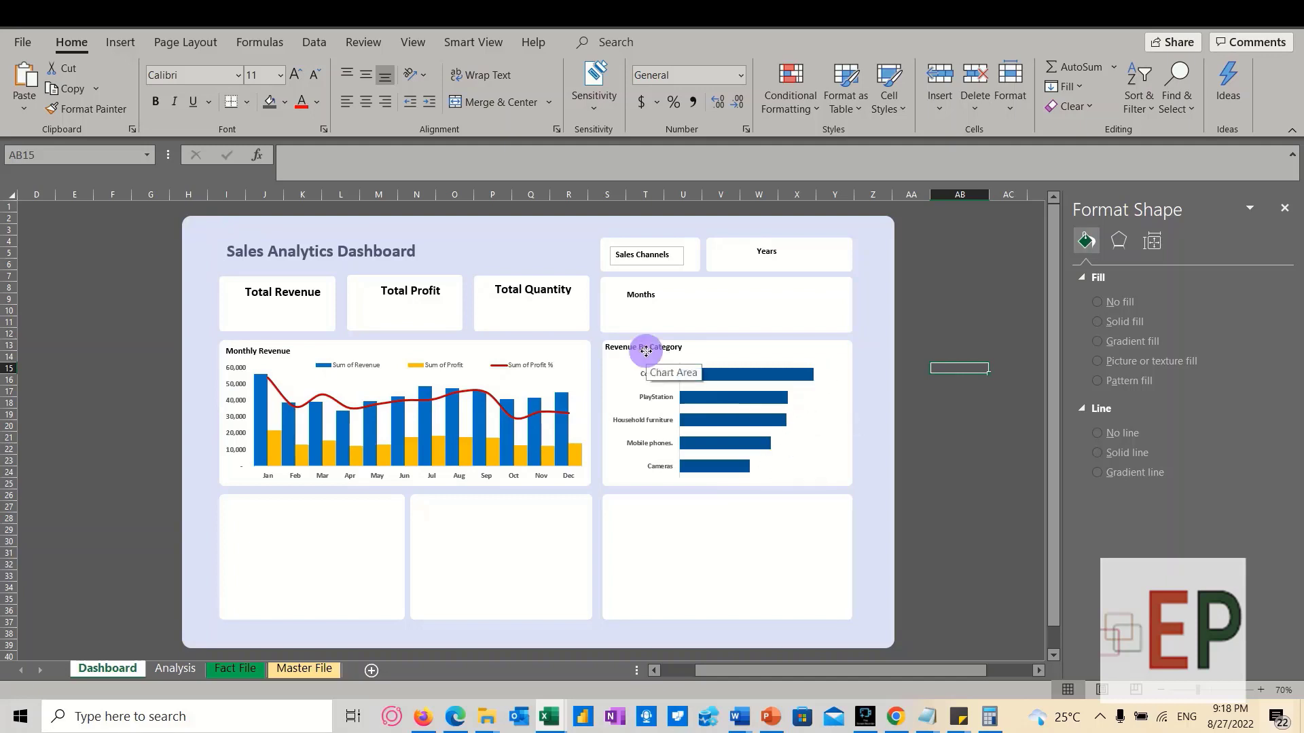
left_click(636, 375)
left_click(621, 356)
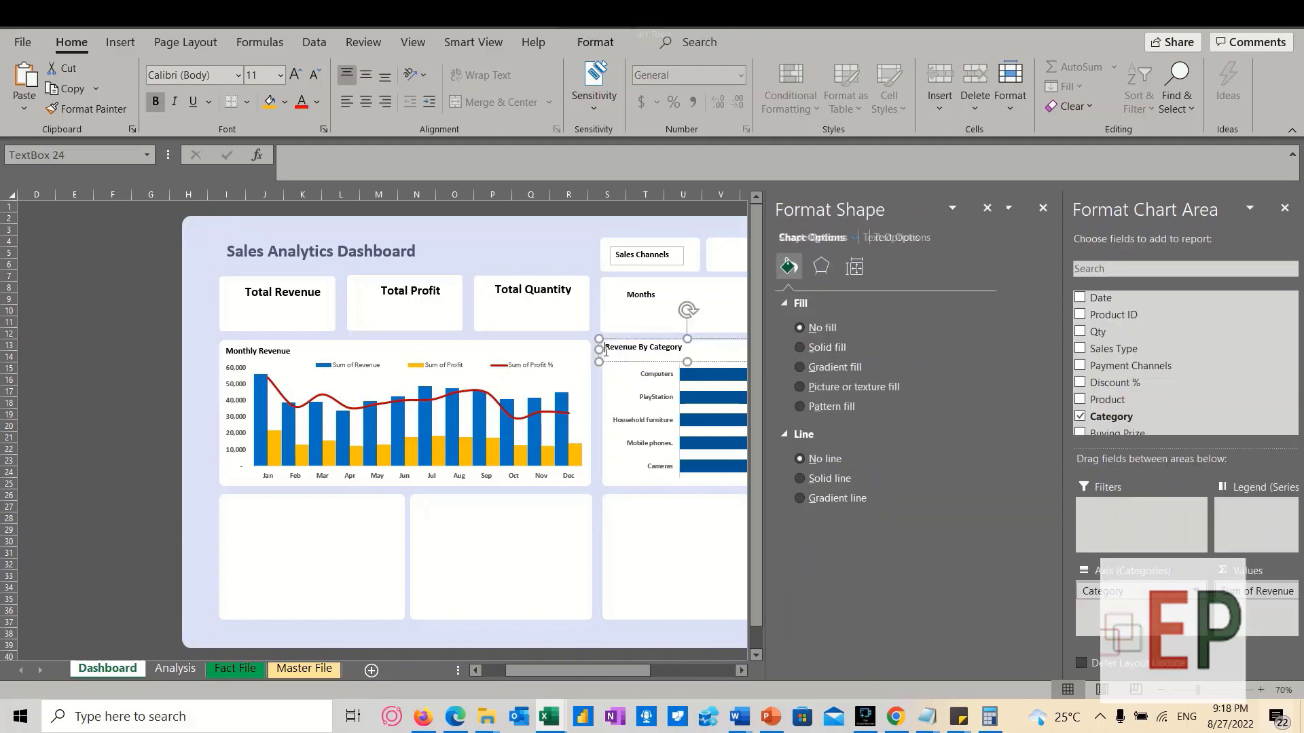
left_click_drag(621, 356, 630, 362)
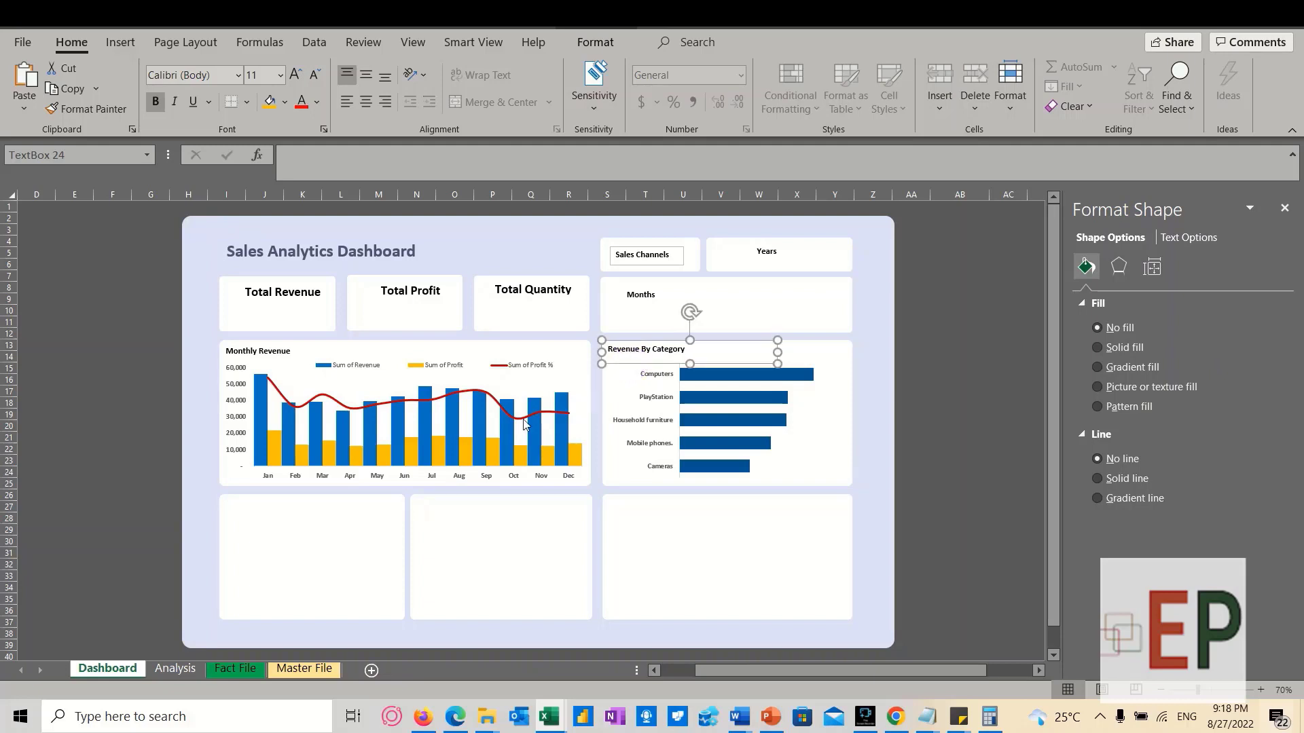
left_click(197, 333)
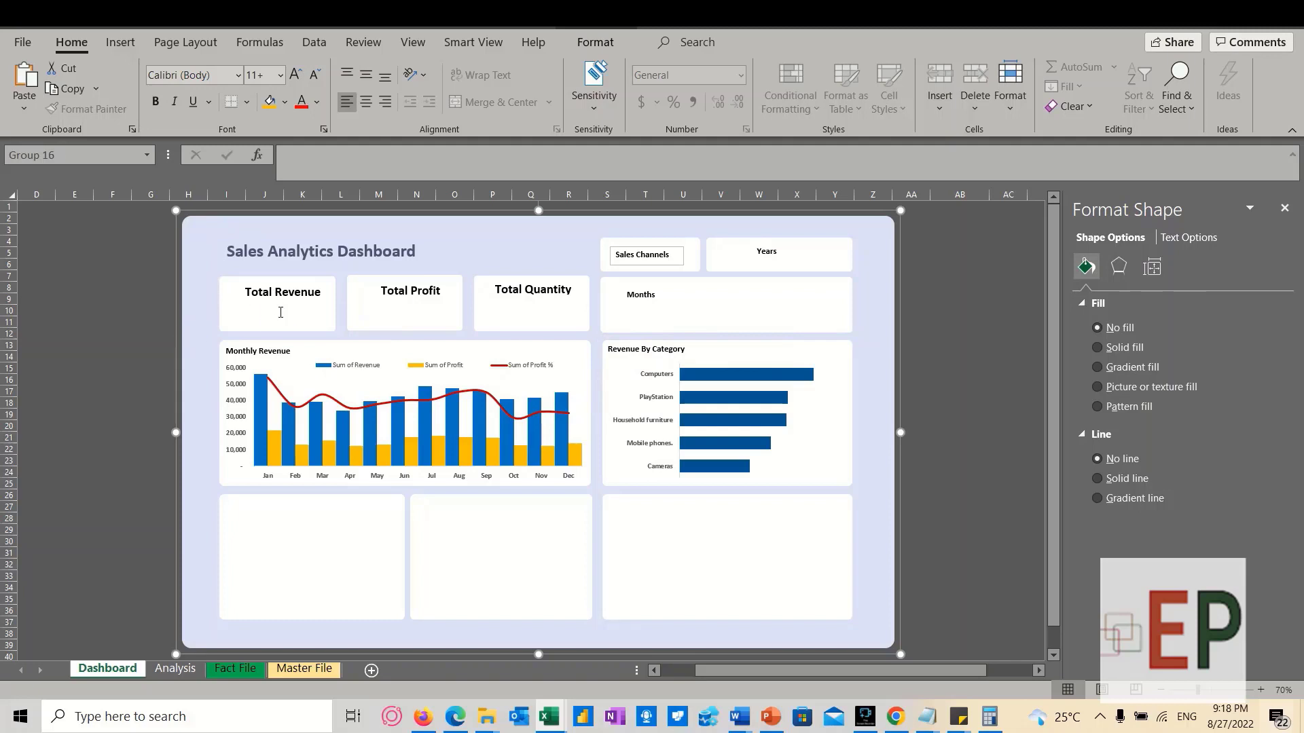
Duplicate the Total Revenue text box and place the copy directly beneath the original heading on its card
left_click(281, 292)
left_click(277, 324)
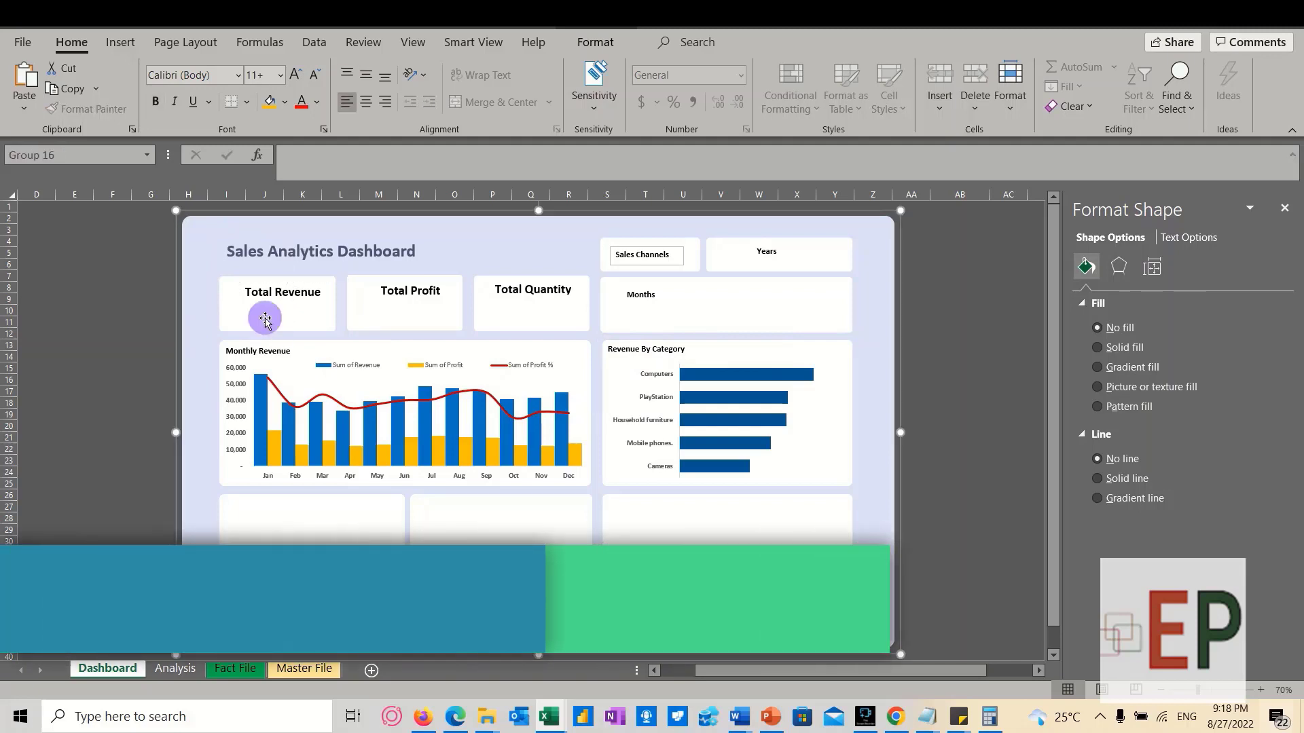
left_click(264, 311)
left_click(265, 311)
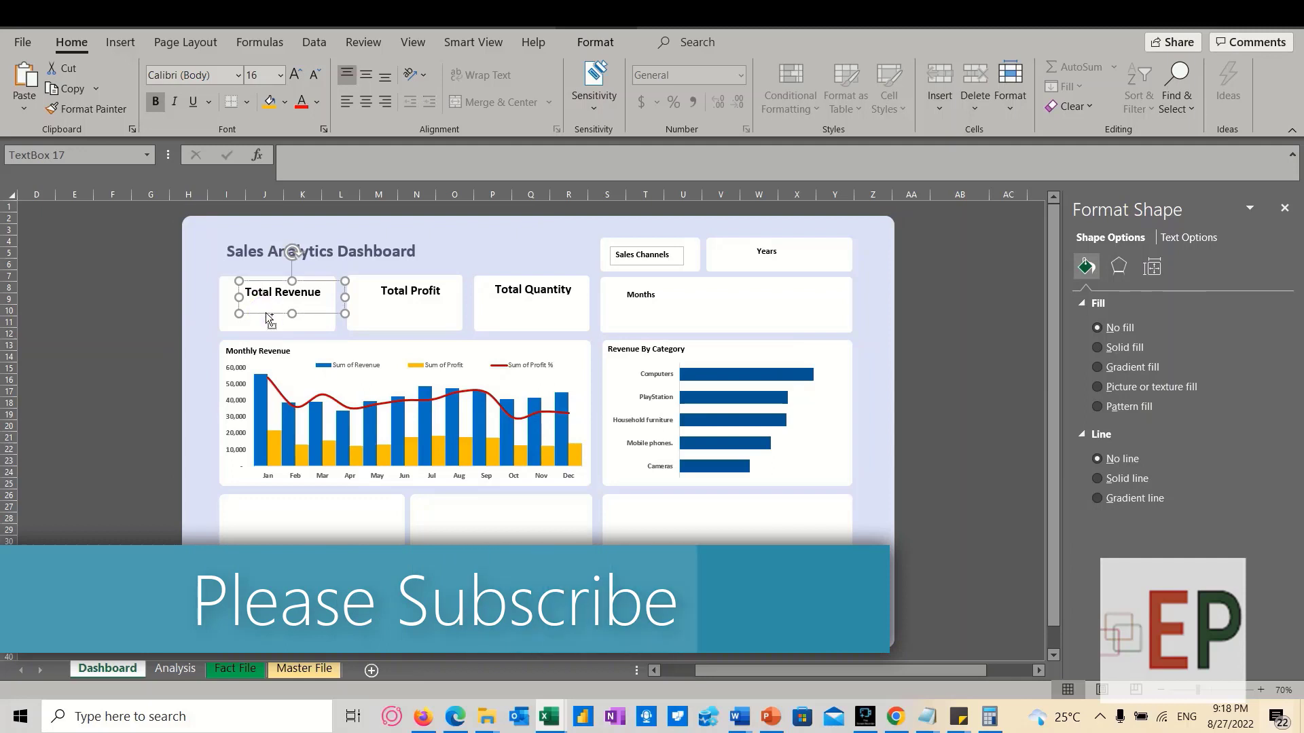
key("ctrl+d")
left_click_drag(269, 323, 254, 330)
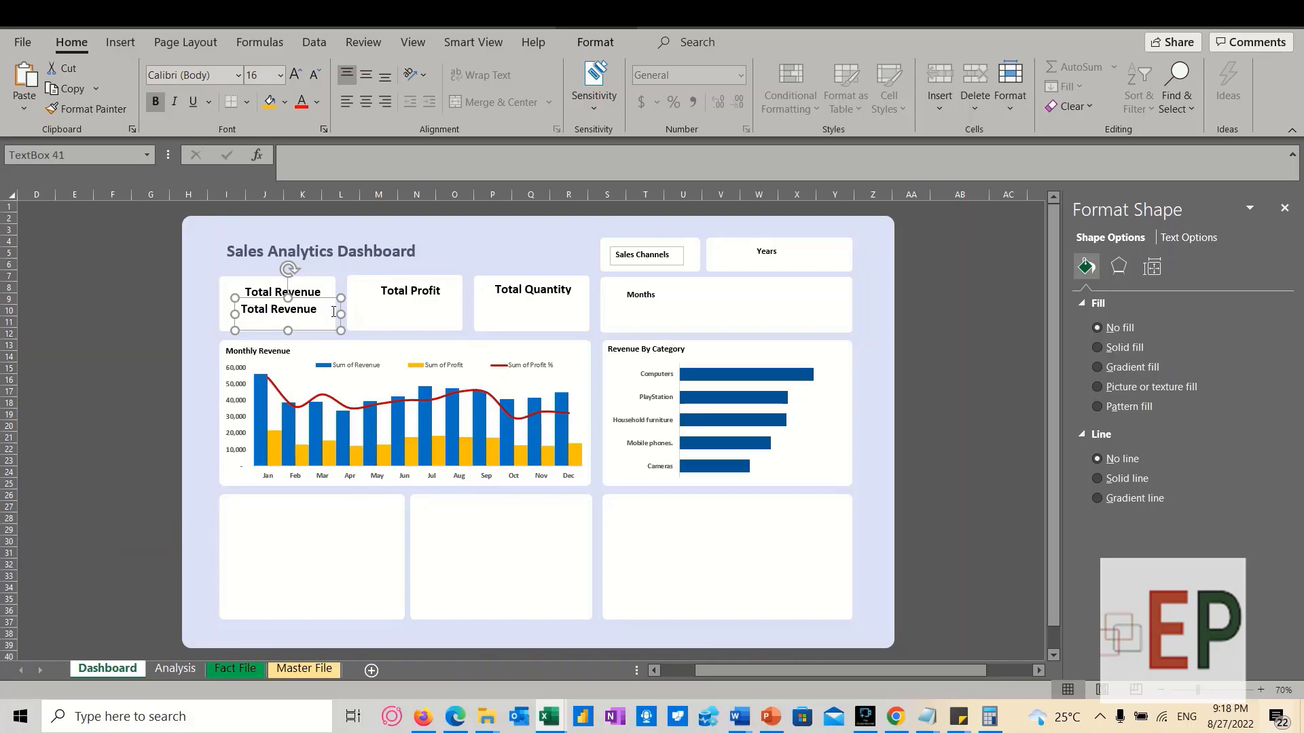
On the Analysis sheet, enter the label Cards in A32, below the Sales Monthly Trend pivot table
left_click(235, 668)
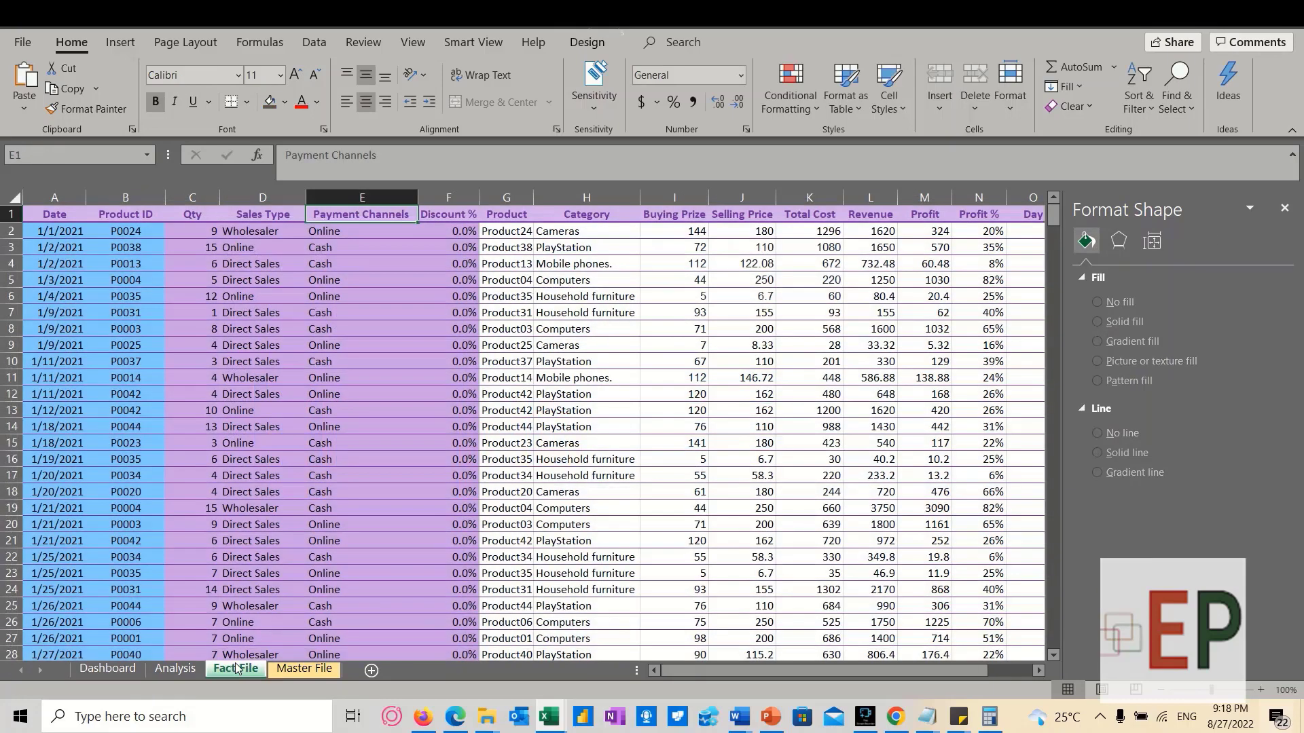
left_click(302, 668)
left_click(183, 669)
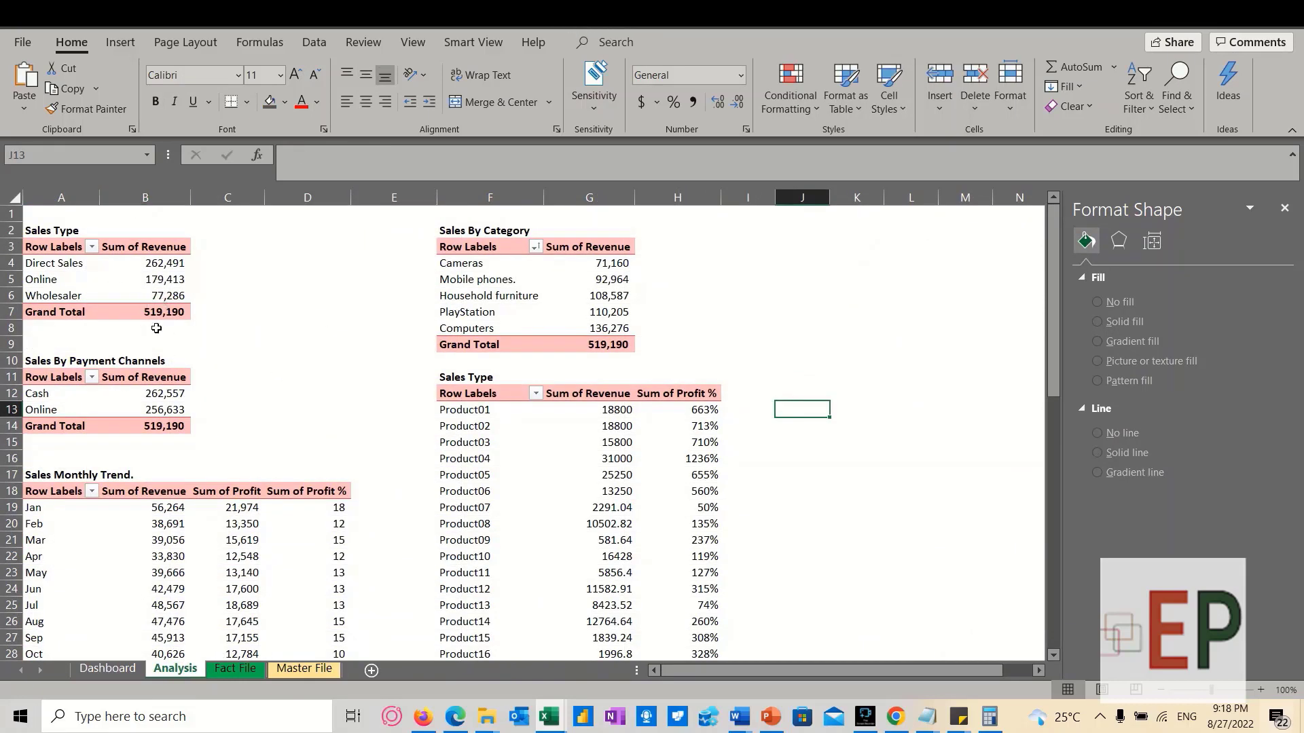
mouse_move(158, 309)
scroll(158, 309, "down", 2)
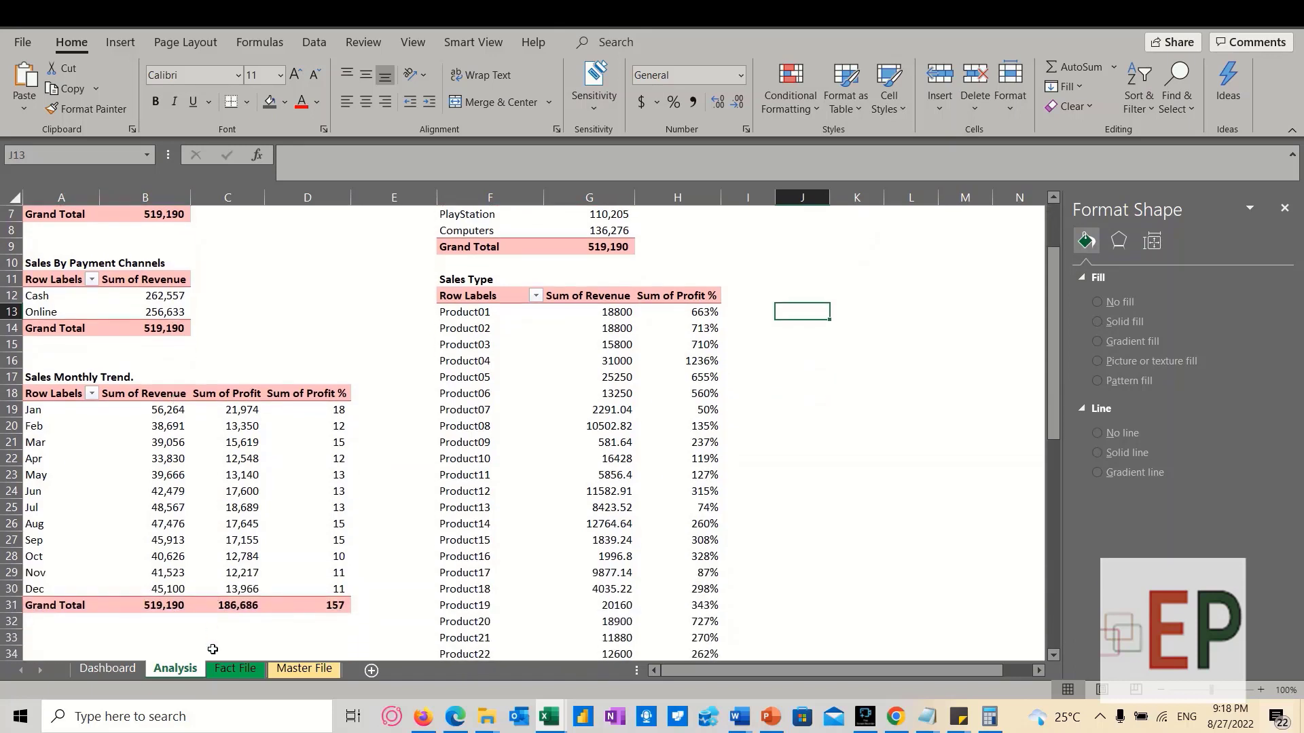
left_click(163, 629)
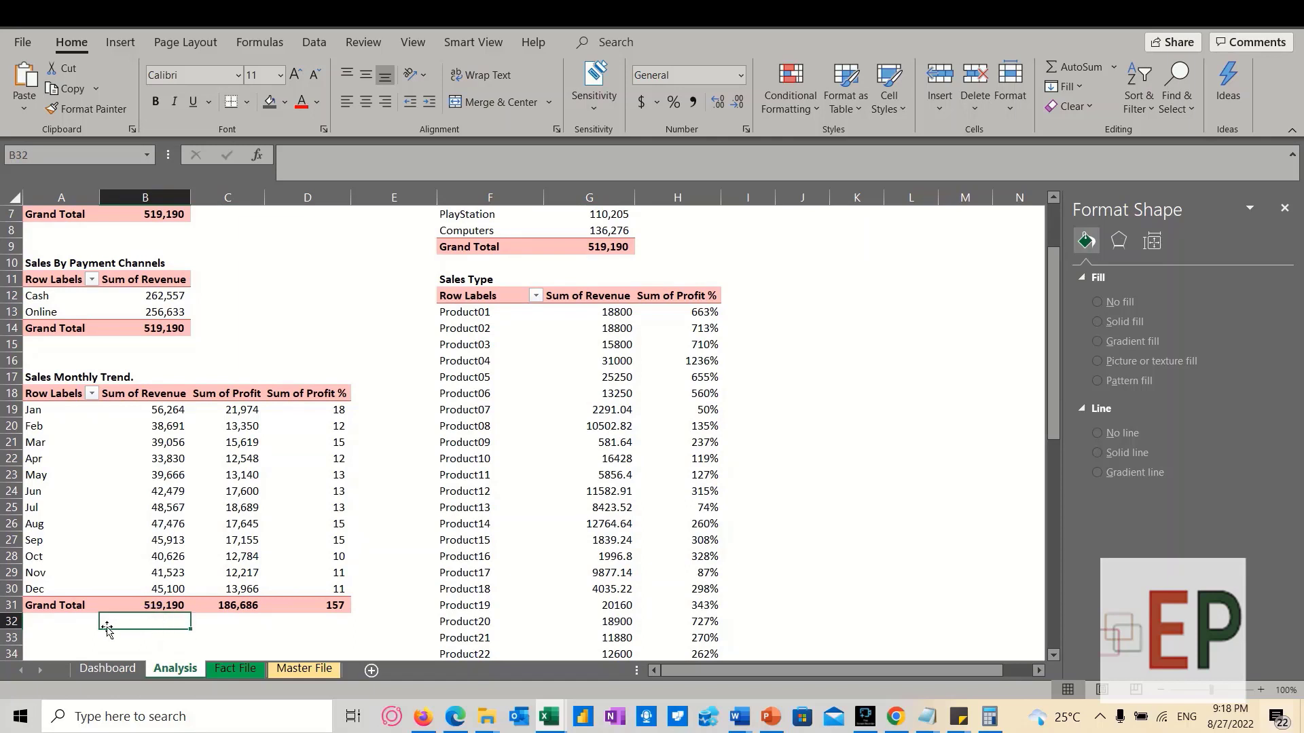
left_click(67, 625)
type("Cards")
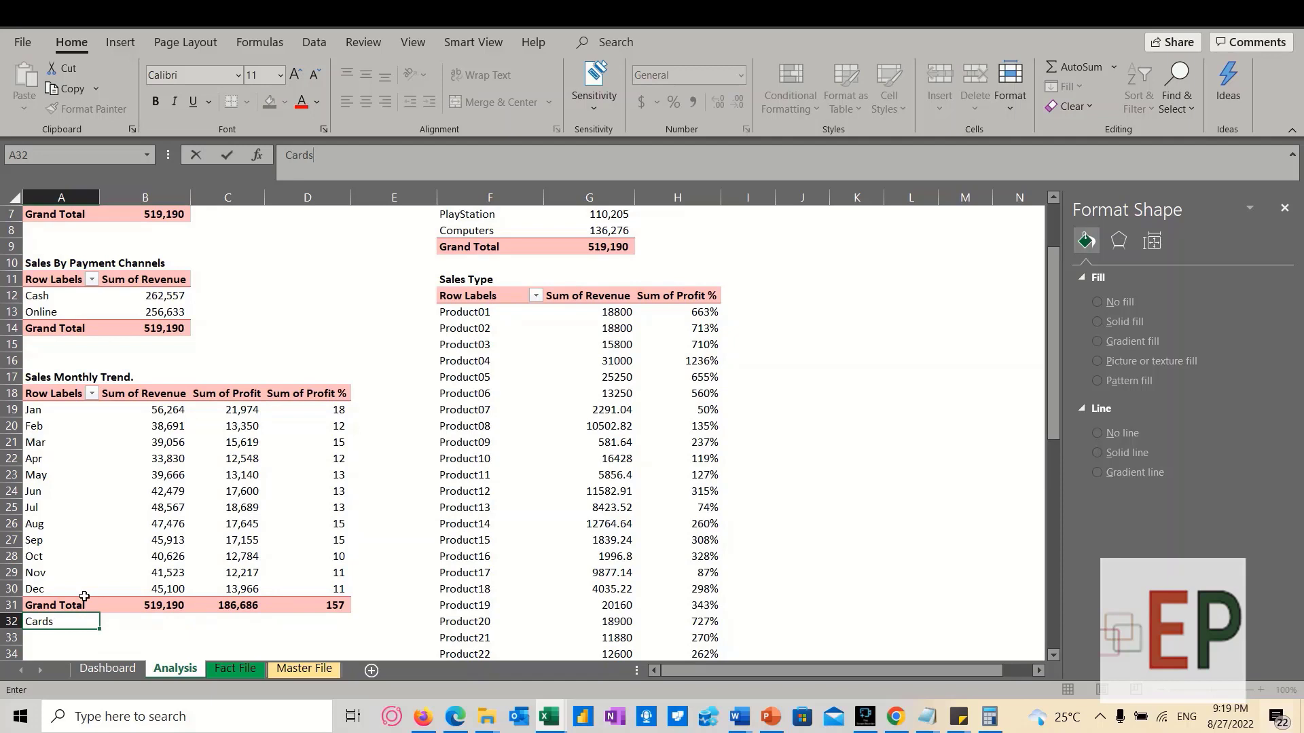
key("Return")
Link B33 to the monthly trend's Sum of Revenue grand total and C33 to its Sum of Profit grand total
key("Right")
type("=")
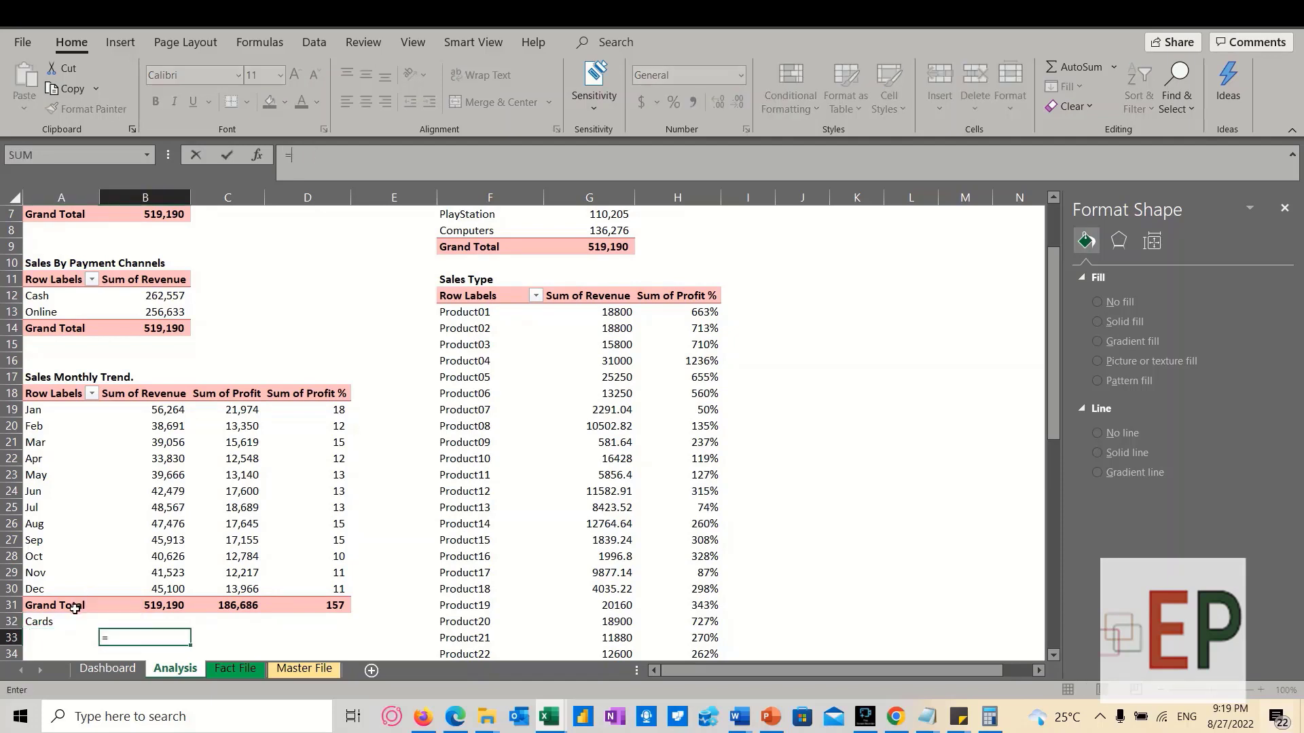
left_click(170, 606)
key("Return")
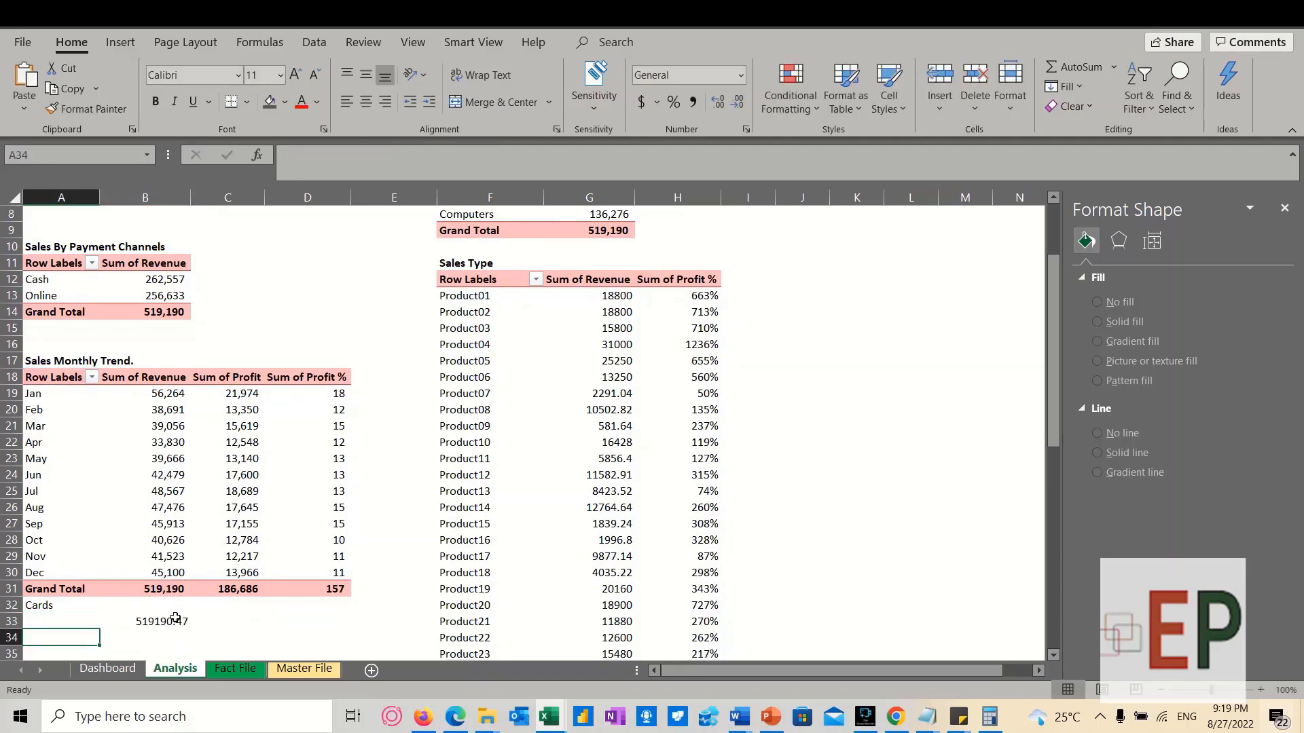
left_click(230, 615)
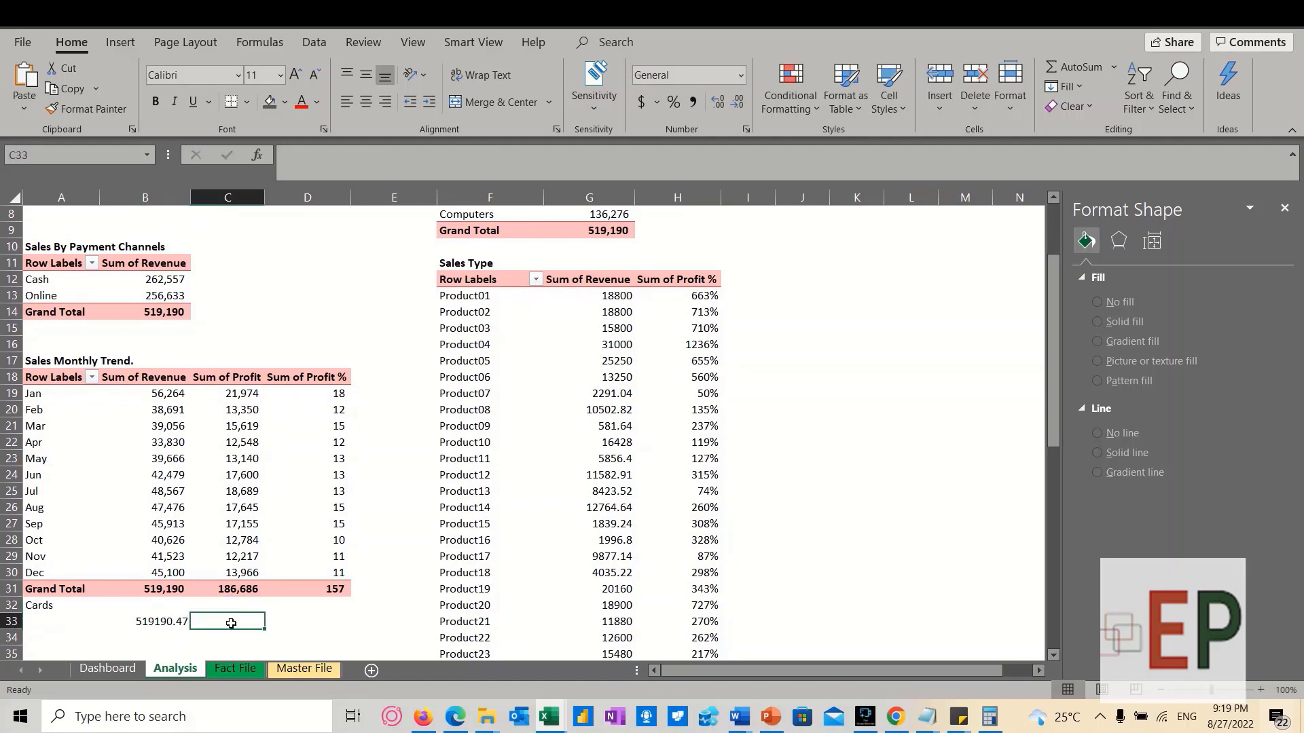
type("=")
left_click(242, 599)
key("Return")
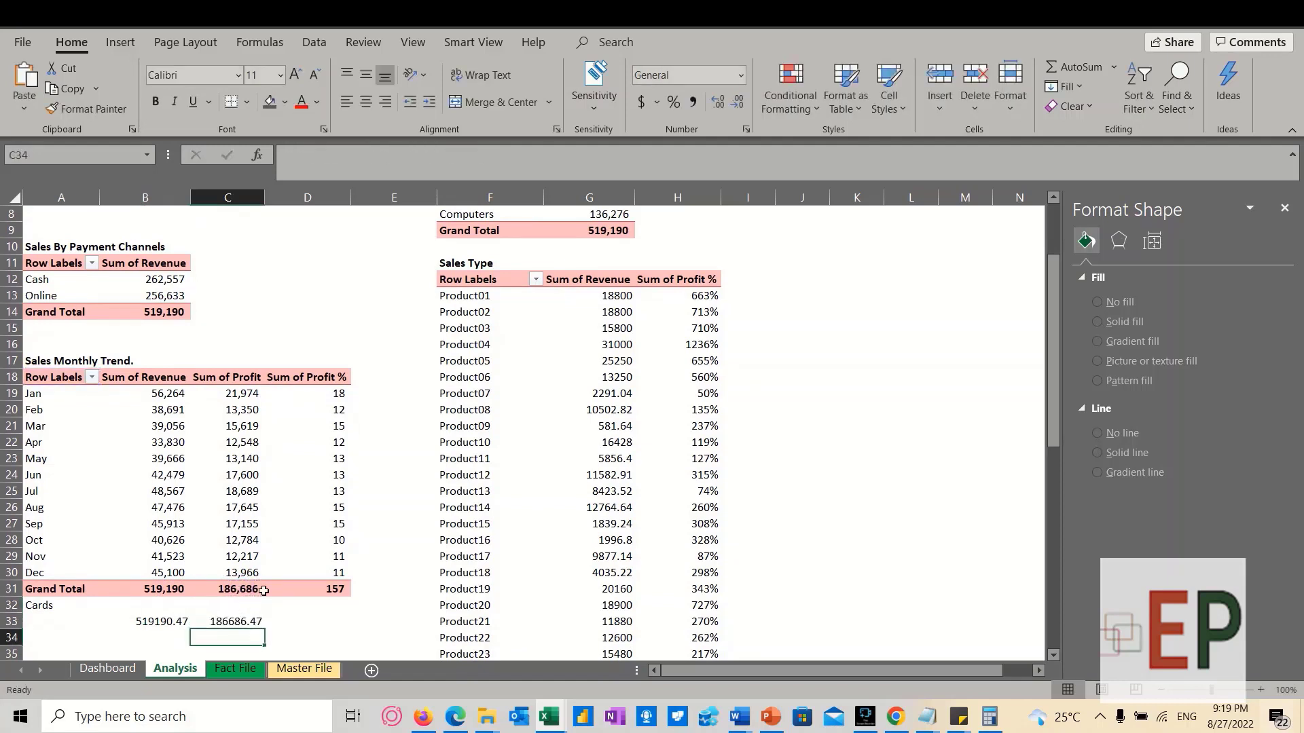
Calculate the overall profit percentage in D33 with =C33/B33 and format the cell as a percentage
left_click(328, 620)
left_click_drag(337, 396, 338, 572)
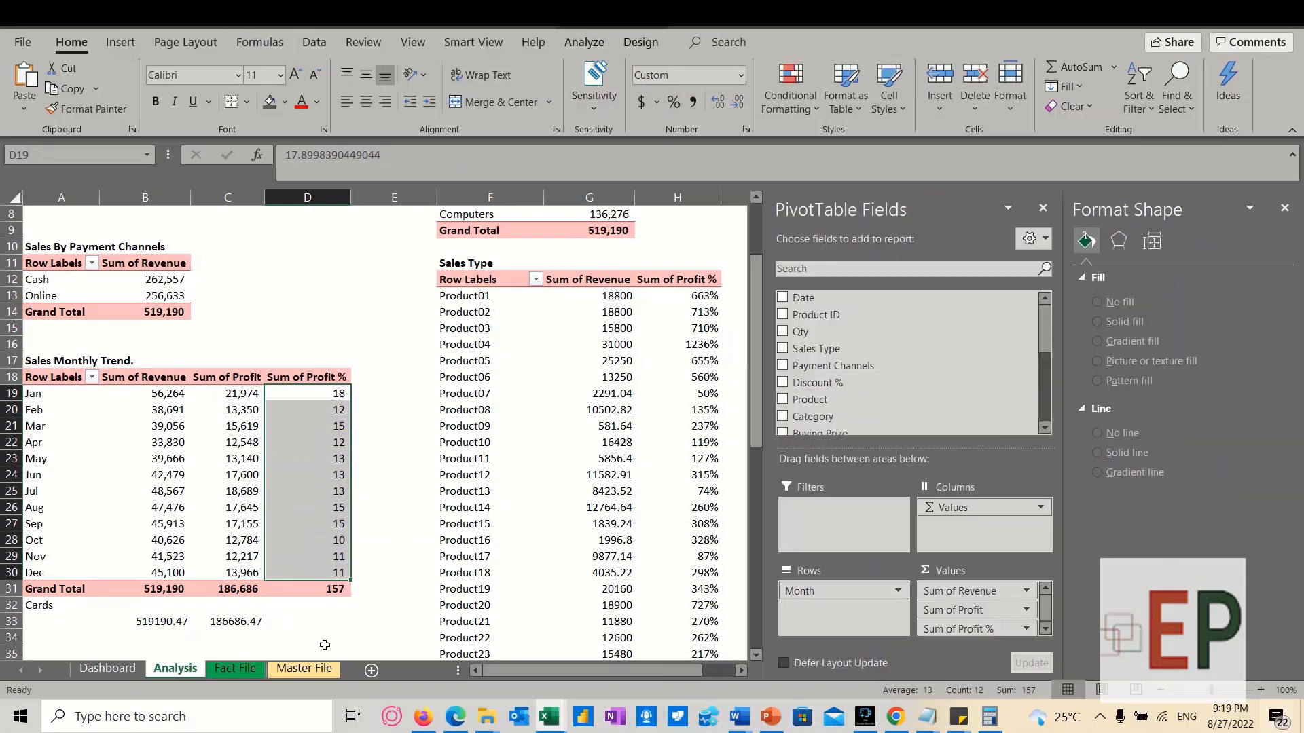
left_click(309, 621)
type("=")
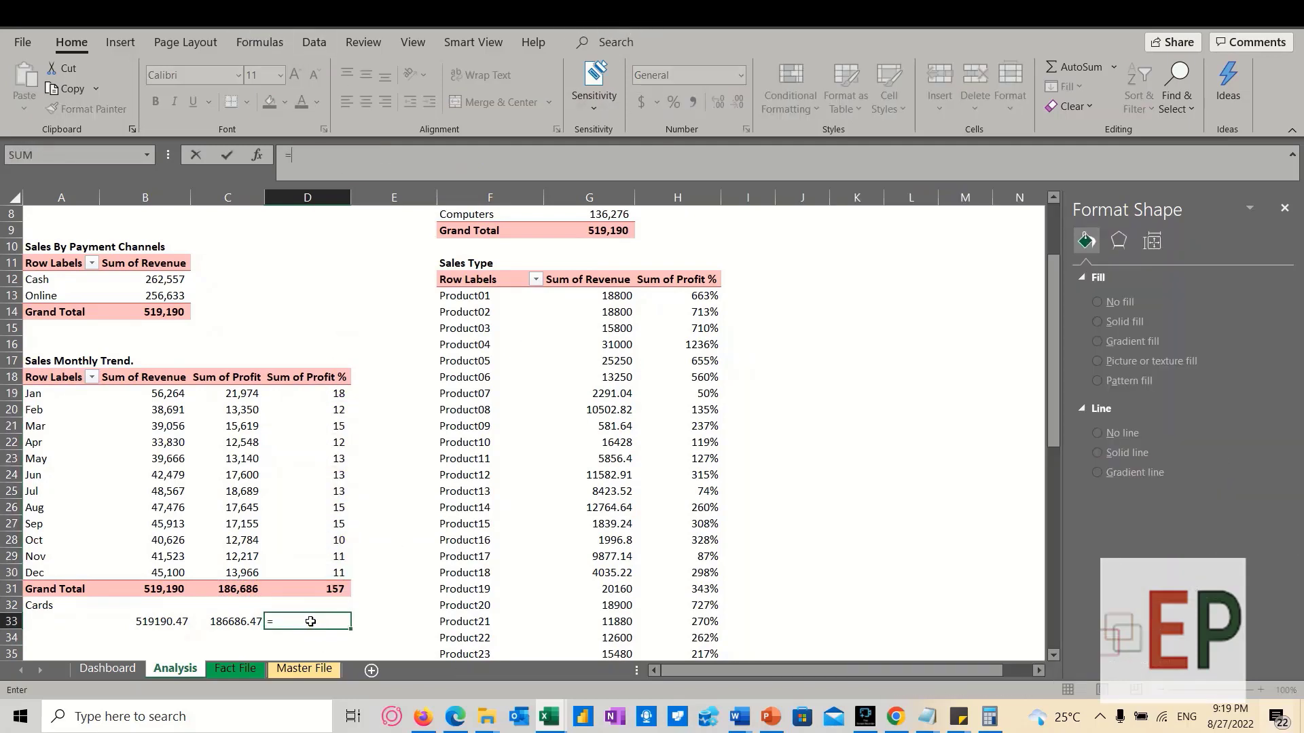
left_click(244, 621)
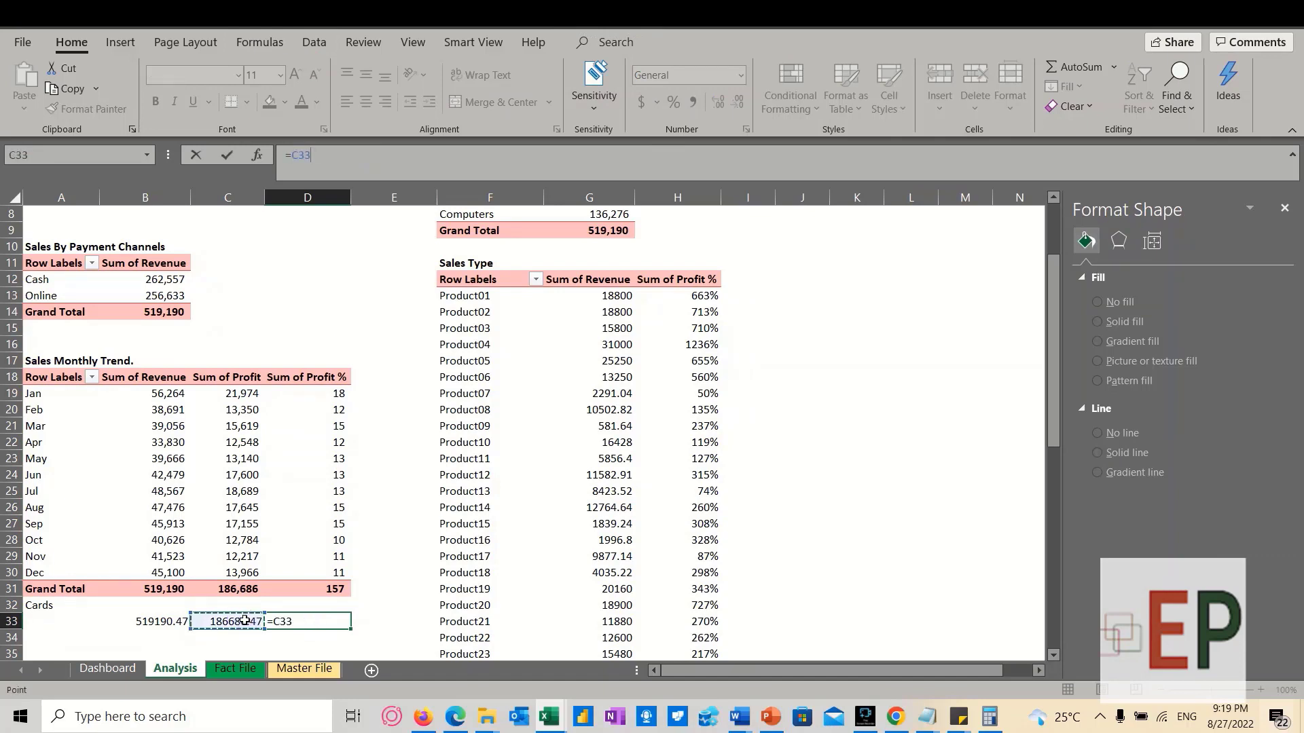
type("/")
left_click(165, 621)
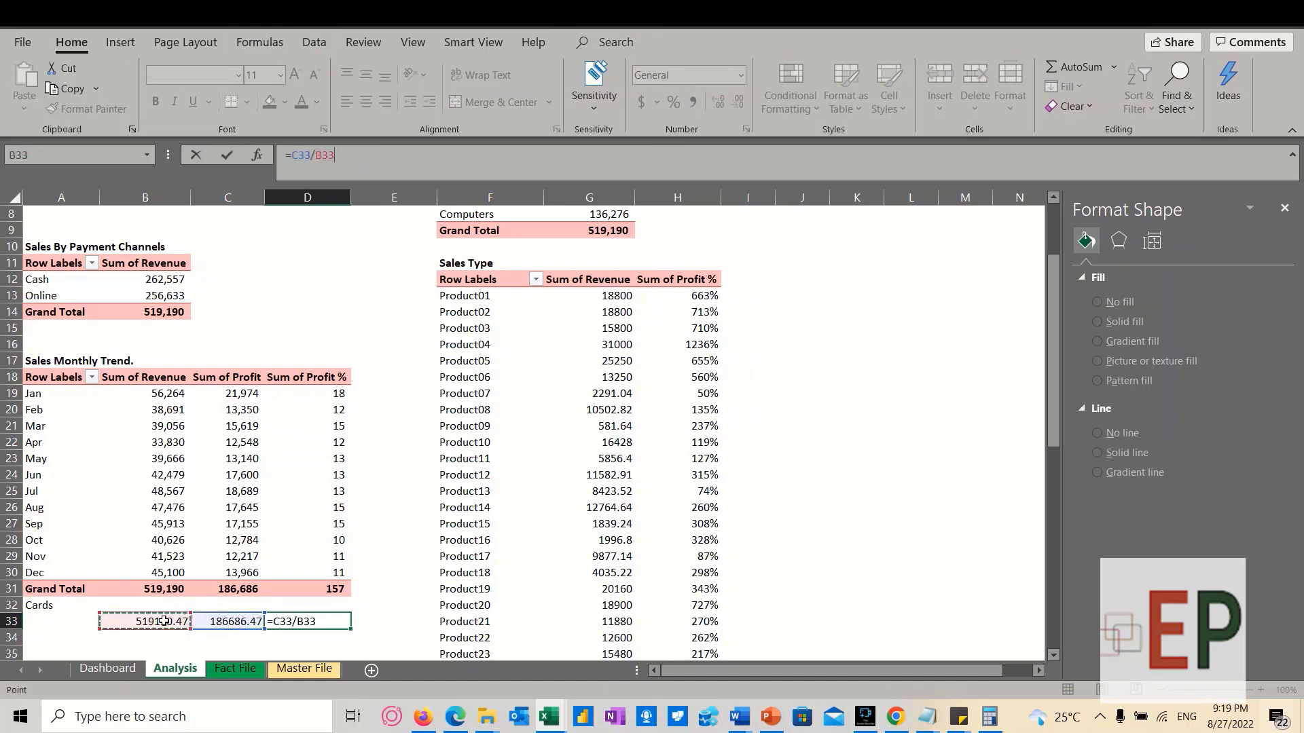
key("Return")
left_click(281, 623)
left_click(674, 103)
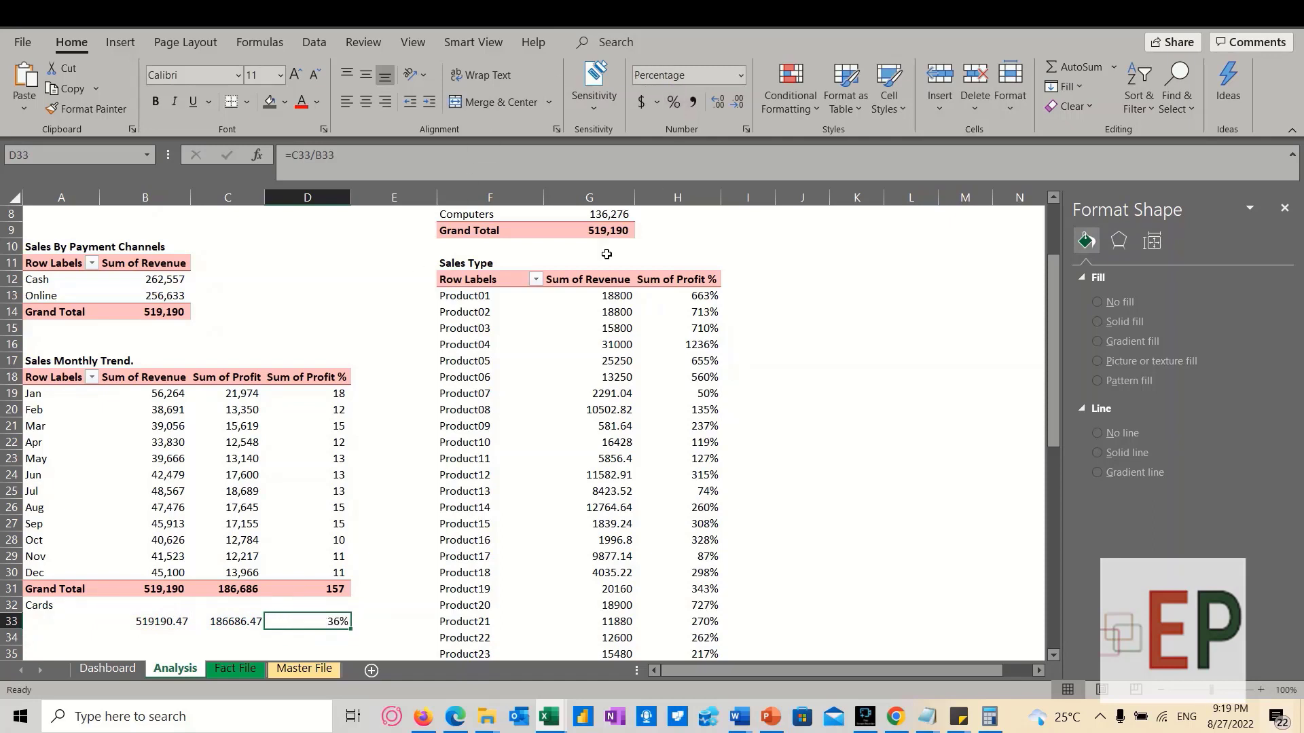
Try a test formula in E19 dividing January's profit by its revenue, formatted as a percentage
left_click(359, 393)
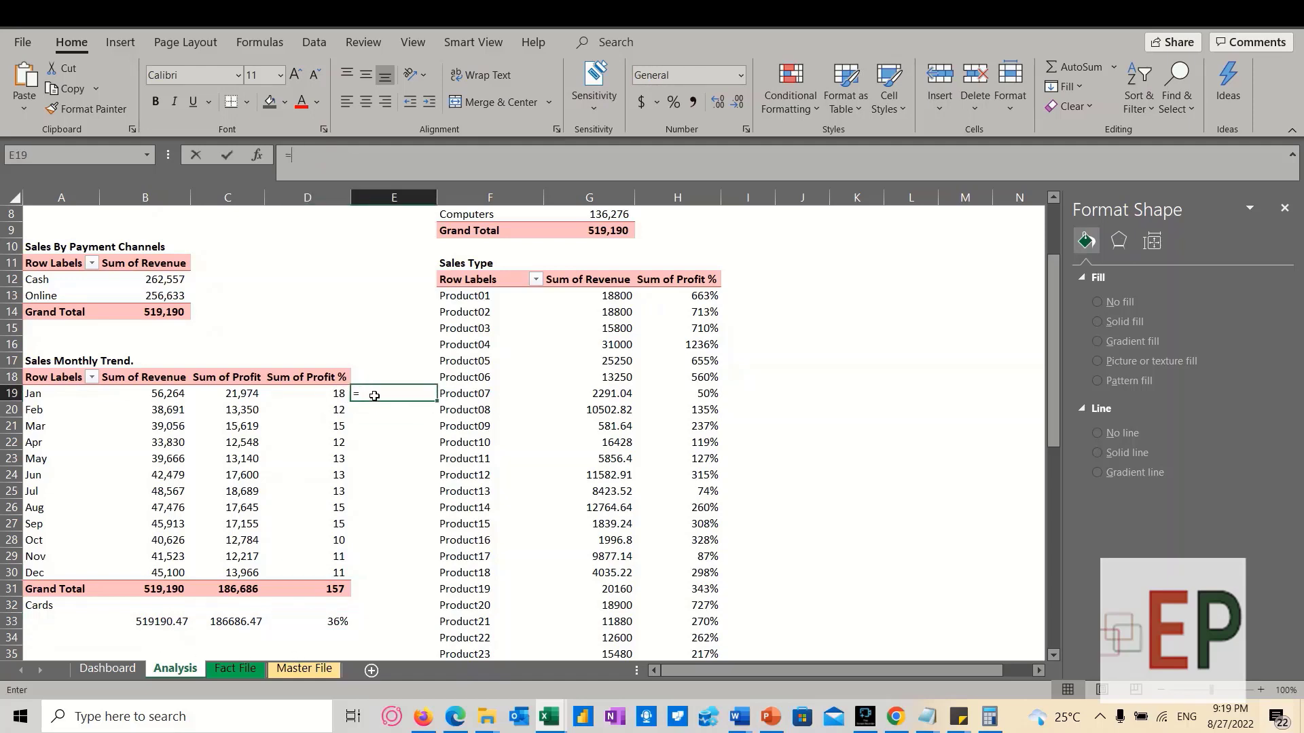
type("=")
left_click(243, 394)
type("/")
left_click(173, 397)
key("Return")
left_click(392, 394)
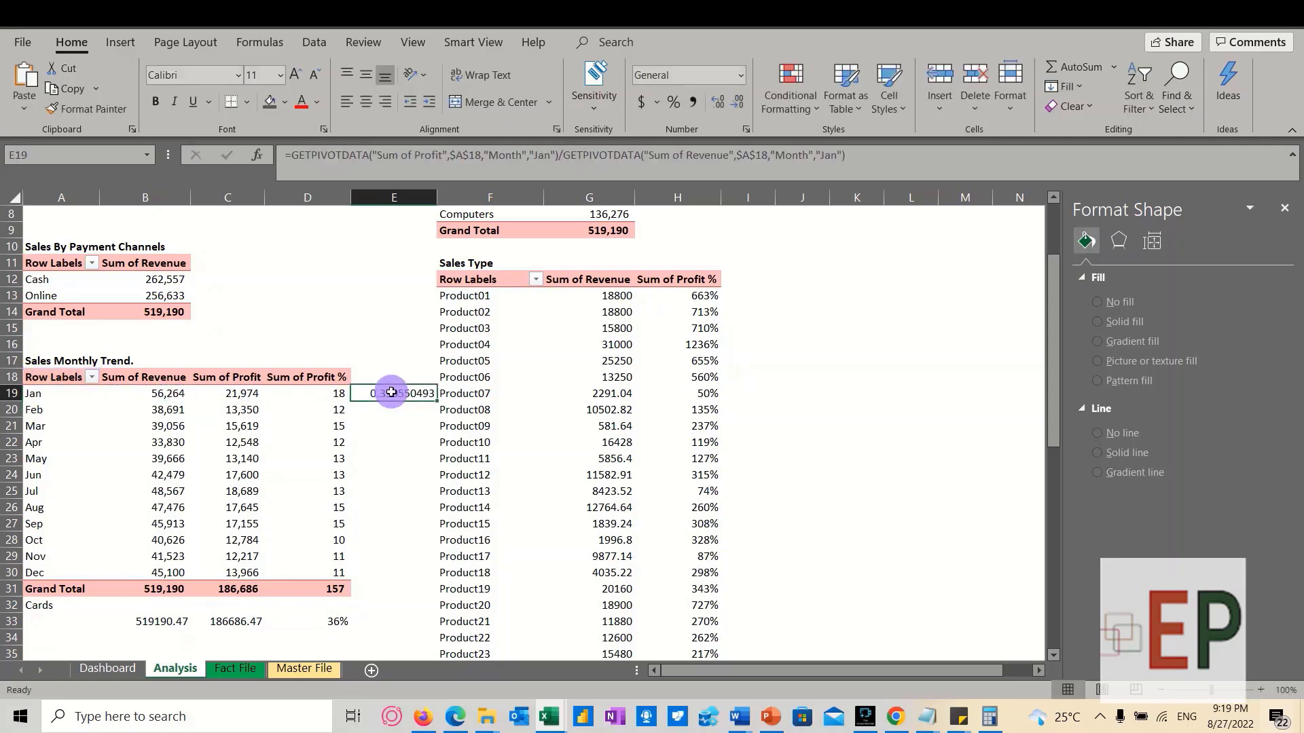
left_click(671, 101)
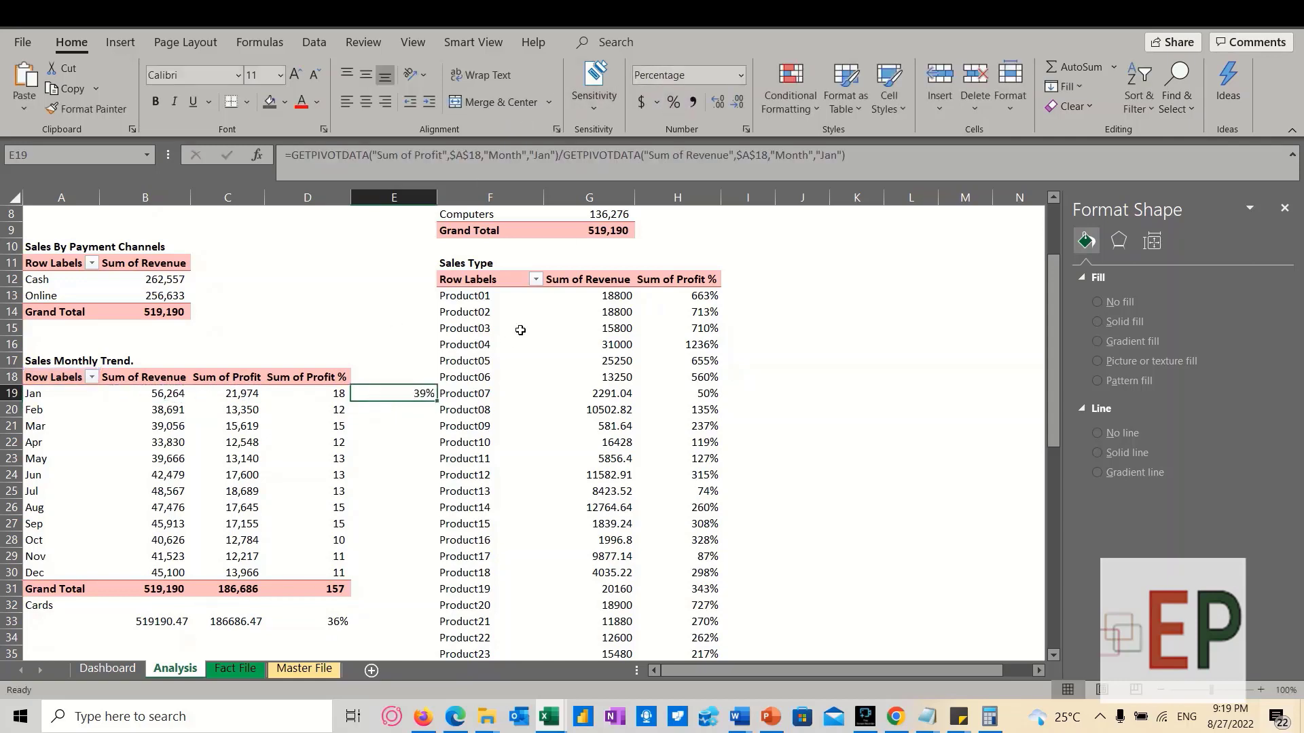
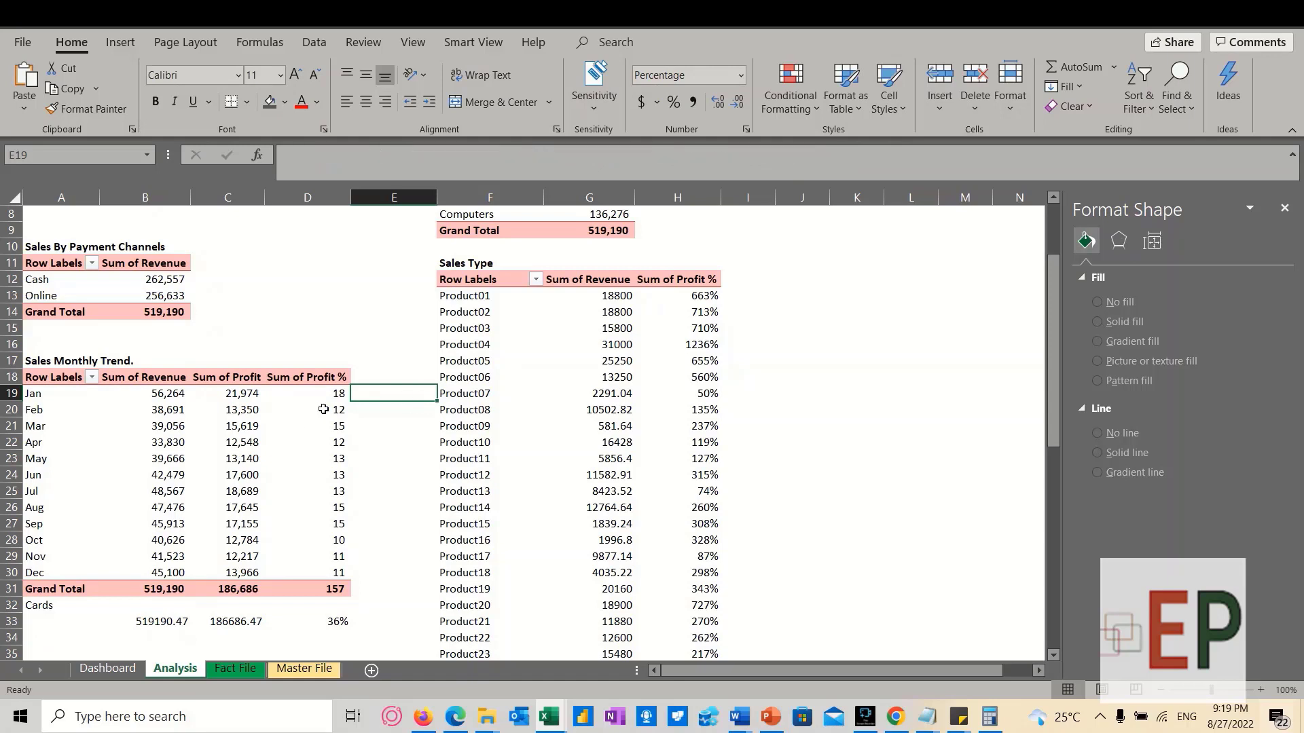
Examine the monthly values in the Sum of Profit % column of the Sales Monthly Trend pivot table
left_click(330, 394)
left_click(326, 448)
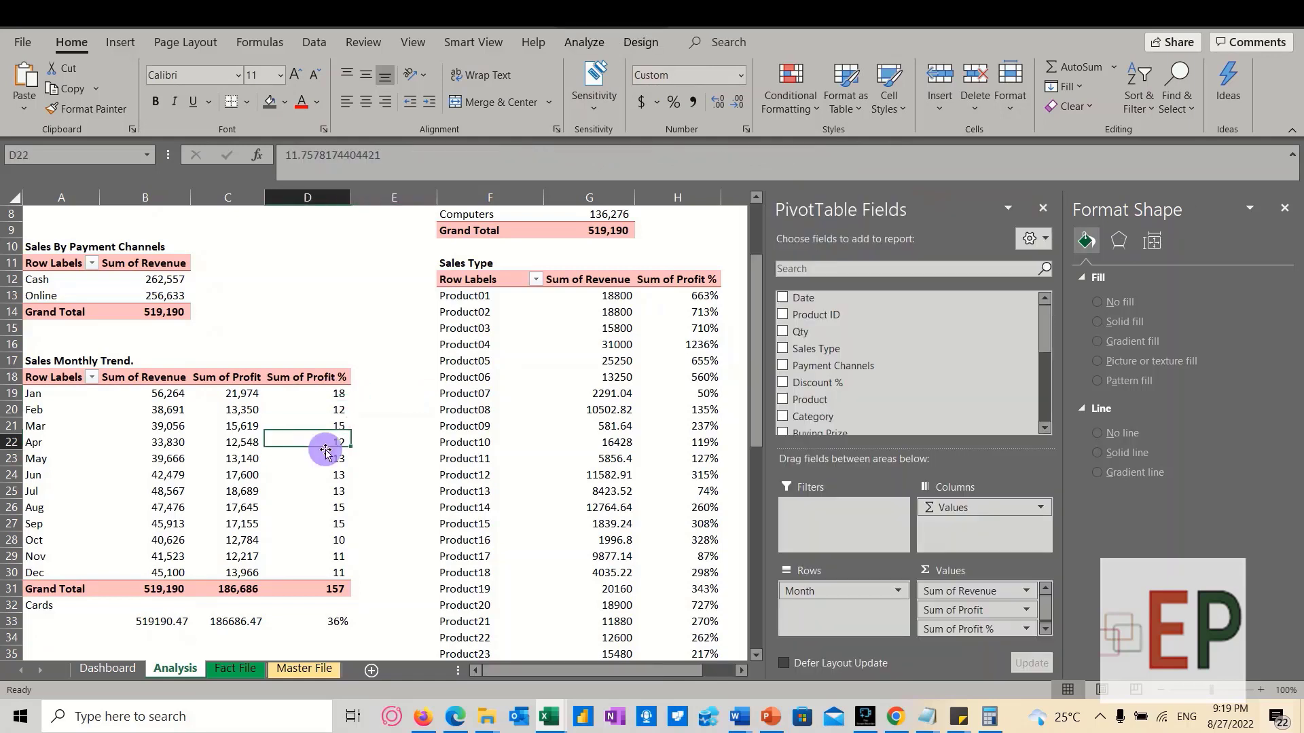
left_click(325, 400)
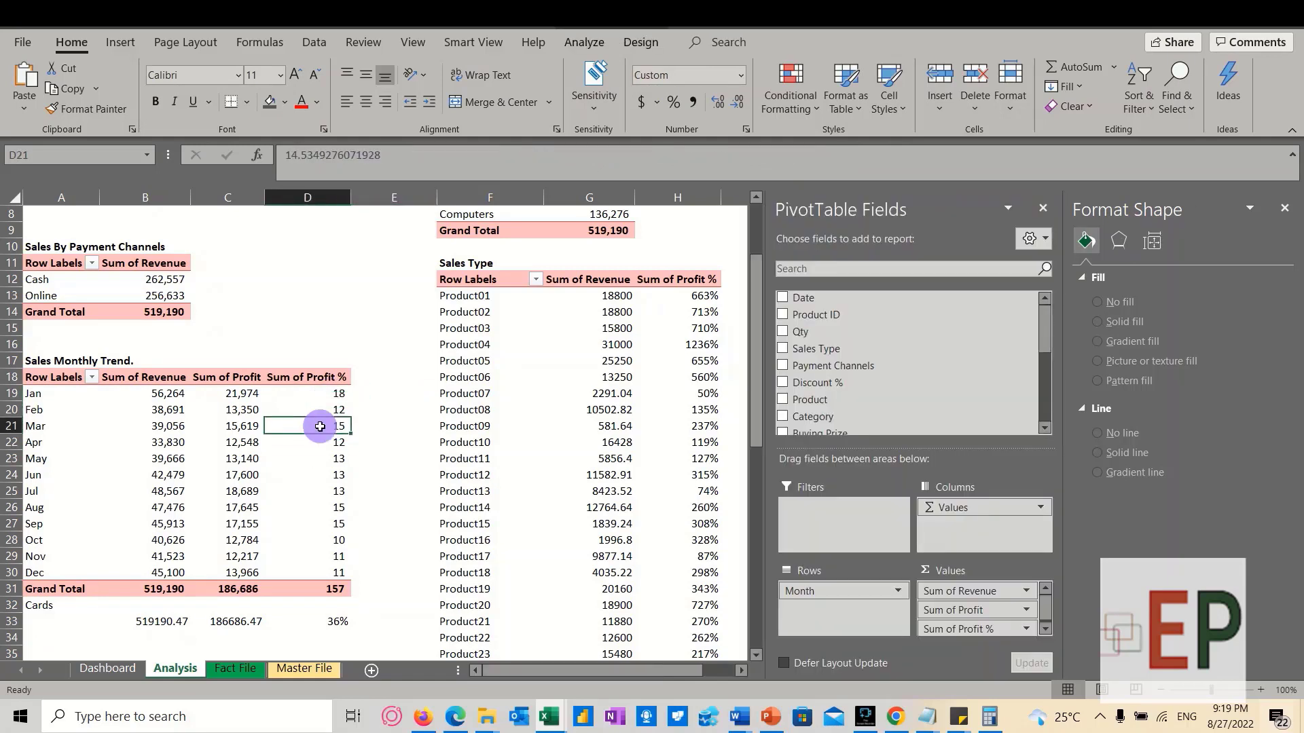
left_click(307, 373)
left_click(306, 377)
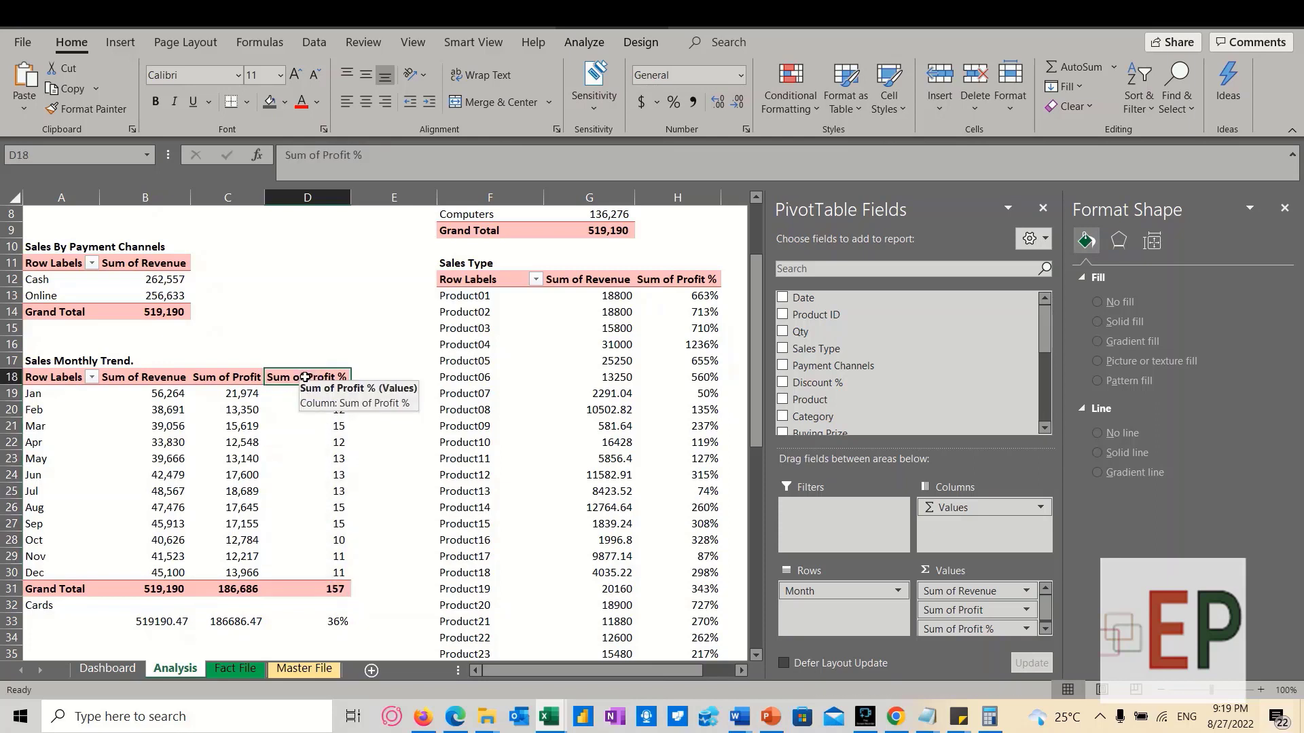
left_click(308, 399)
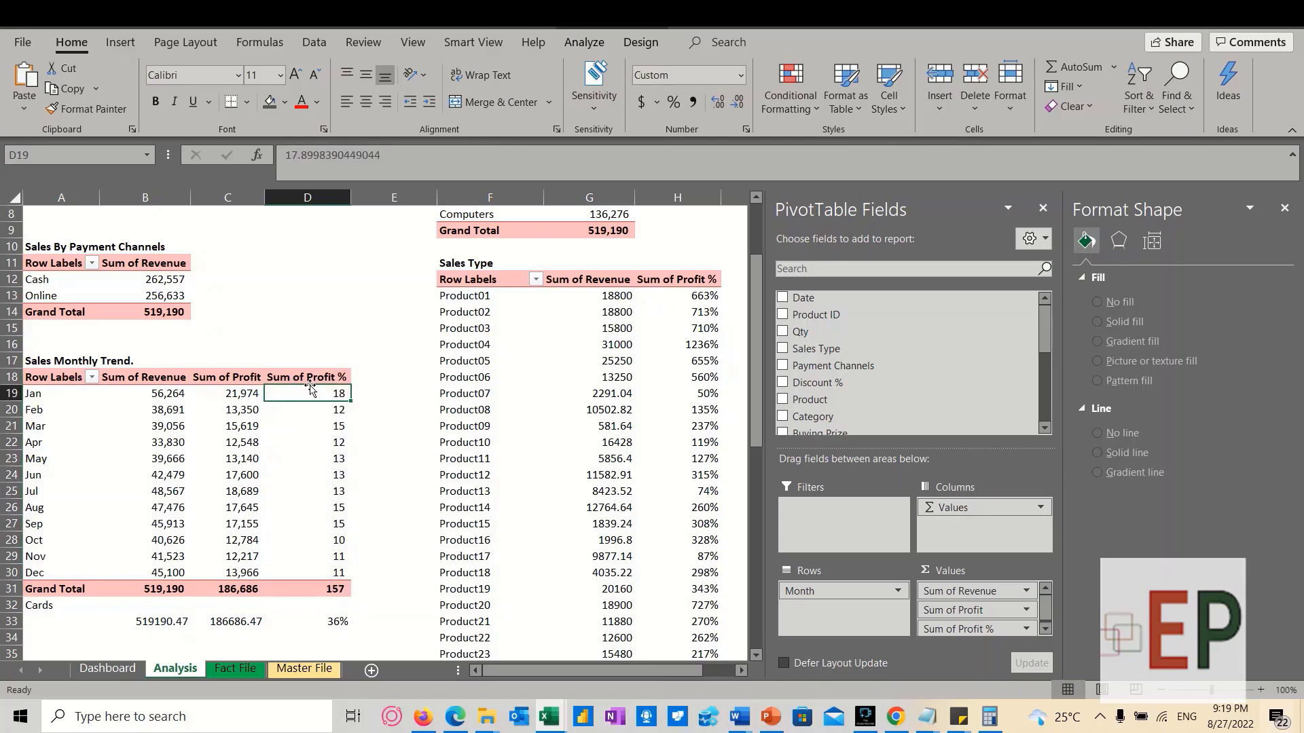
left_click(321, 407)
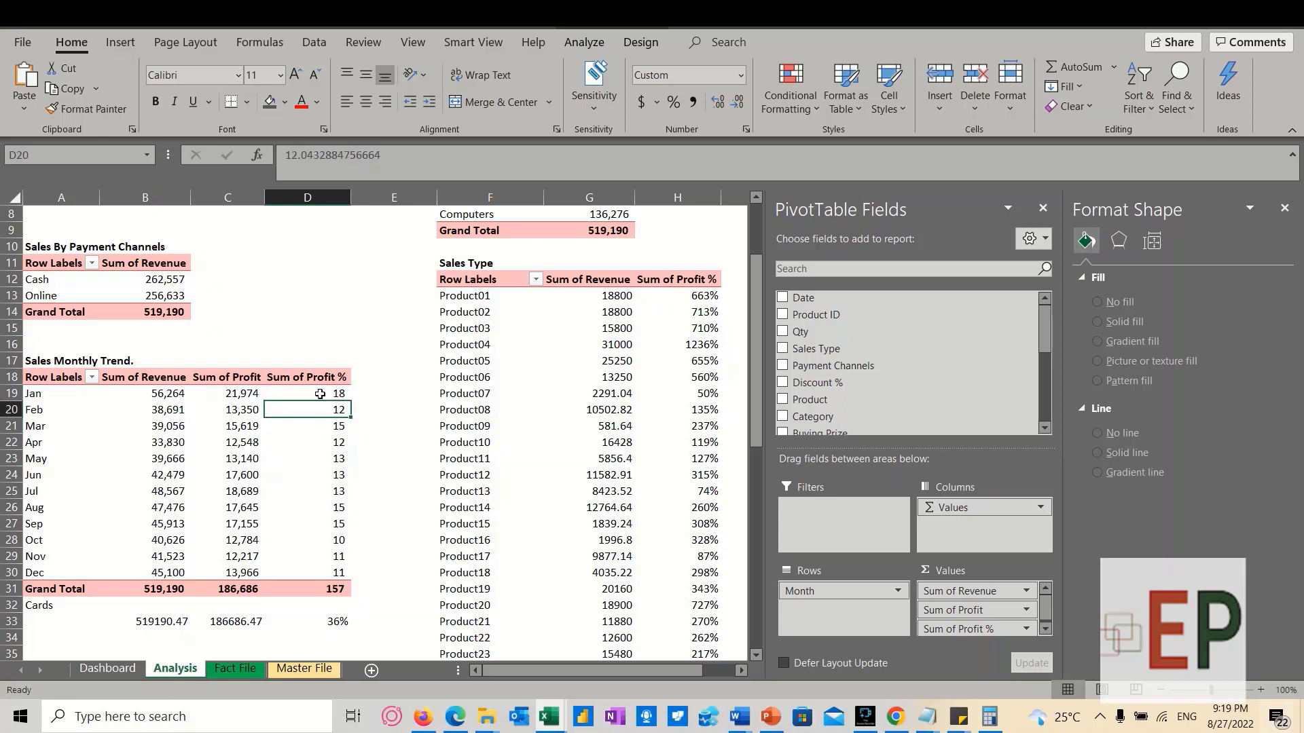
Format the totals in B33 and C33 with a thousands separator and no decimal places
left_click(317, 392)
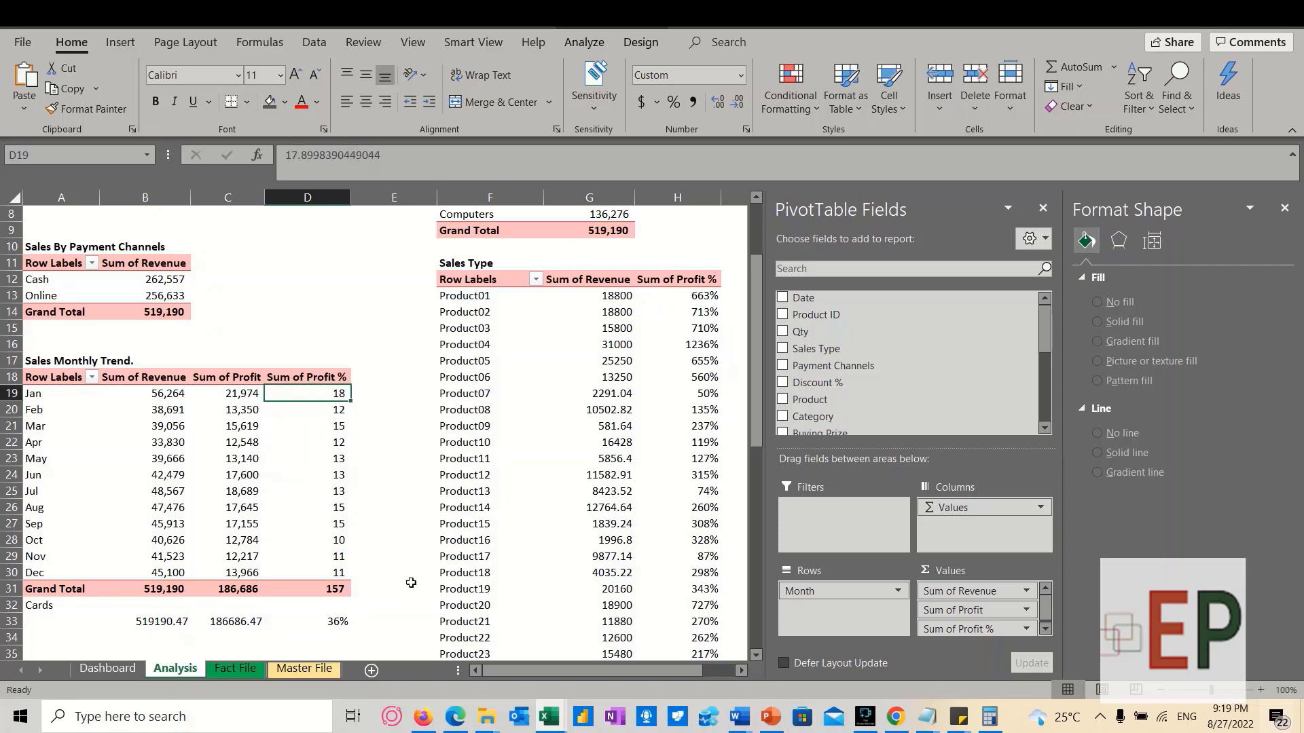
left_click(352, 618)
scroll(272, 597, "down", 1)
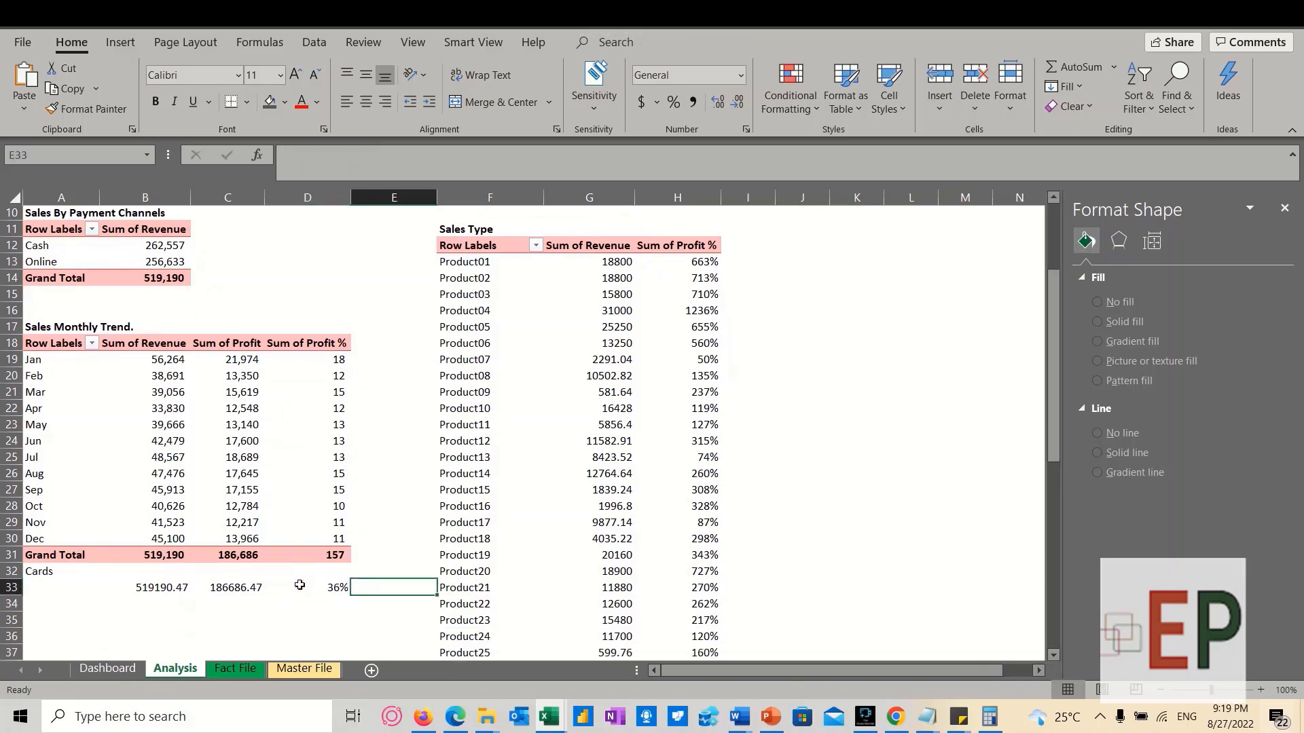
left_click(191, 572)
left_click_drag(195, 572, 244, 573)
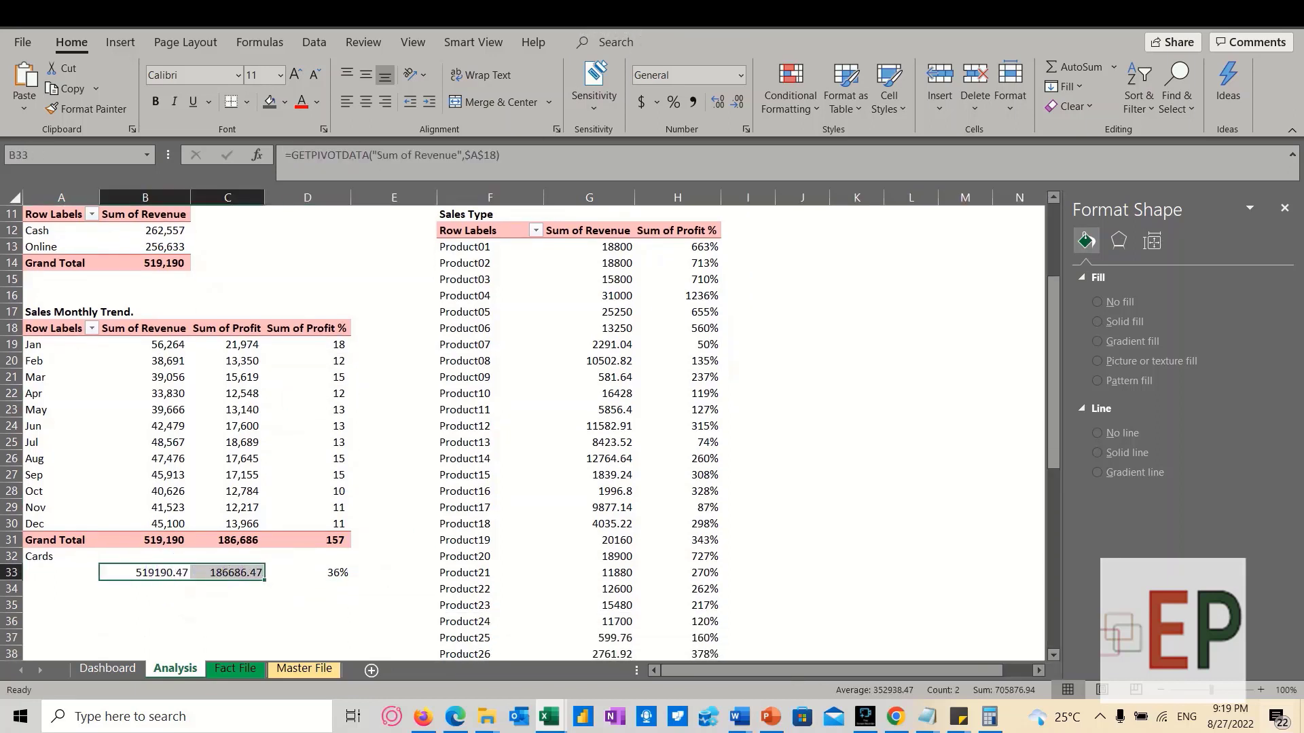
left_click(733, 103)
left_click(733, 103)
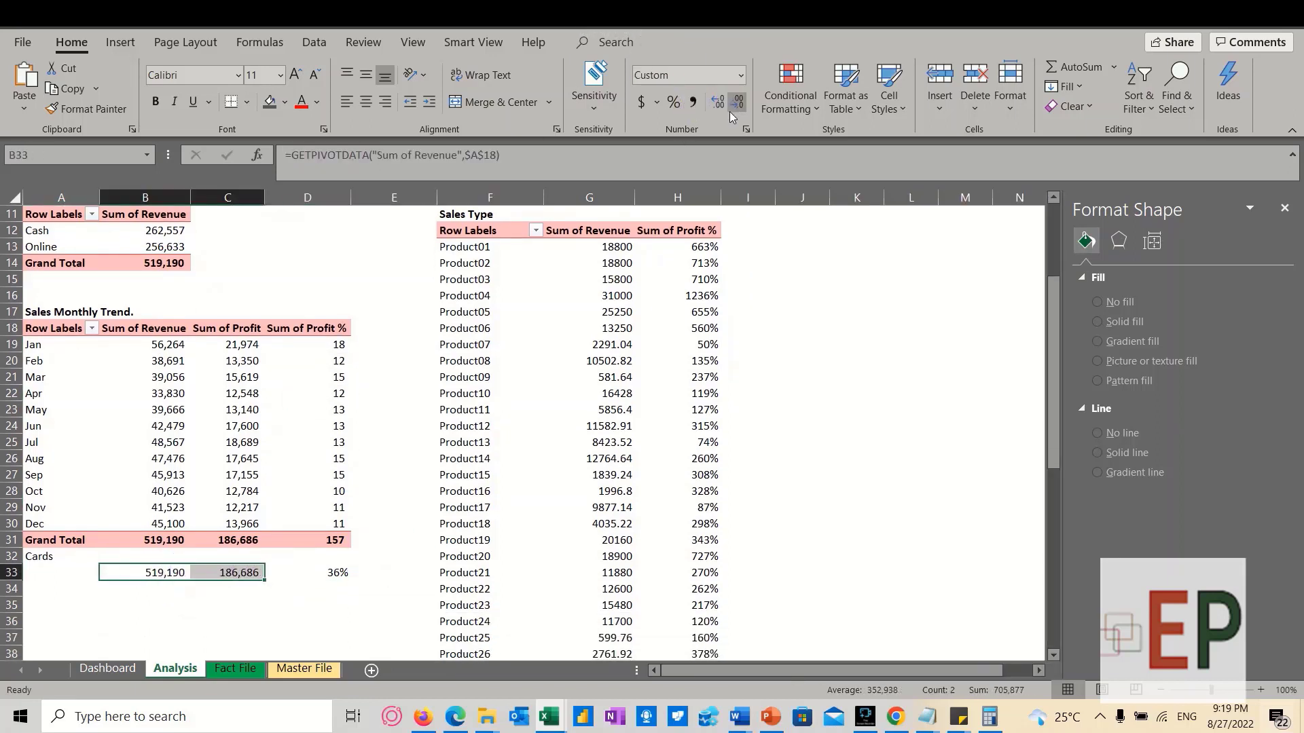
left_click(183, 613)
Clear the text of the duplicate Total Revenue text box in the dashboard's first KPI card
left_click(100, 675)
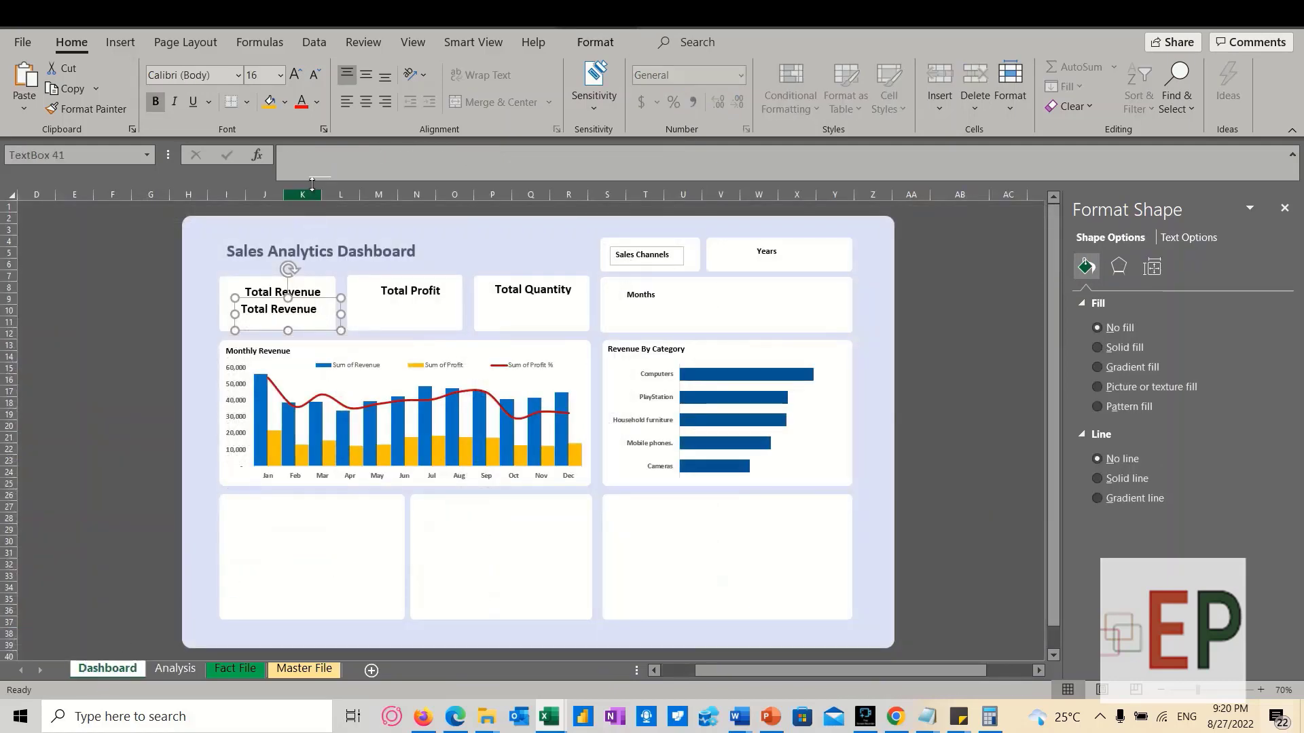
double_click(299, 309)
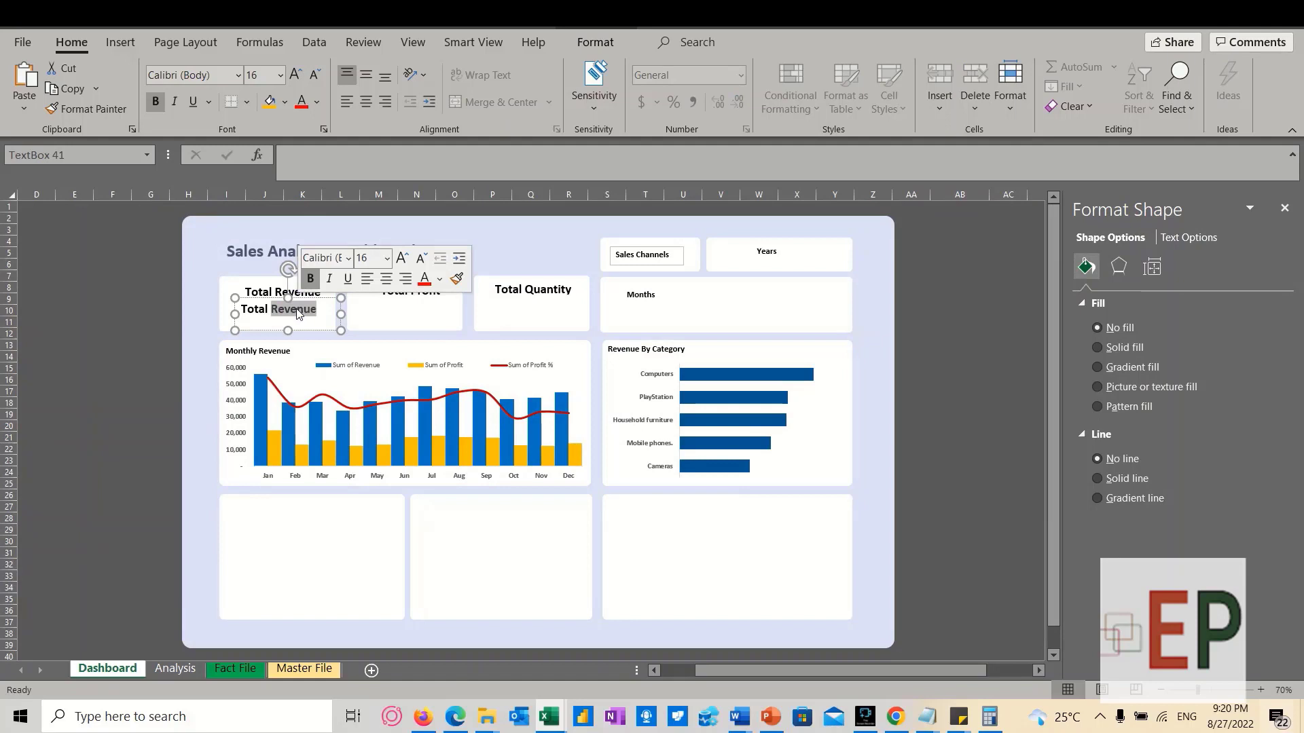
key("BackSpace")
key("BackSpace")
key("BackSpace")
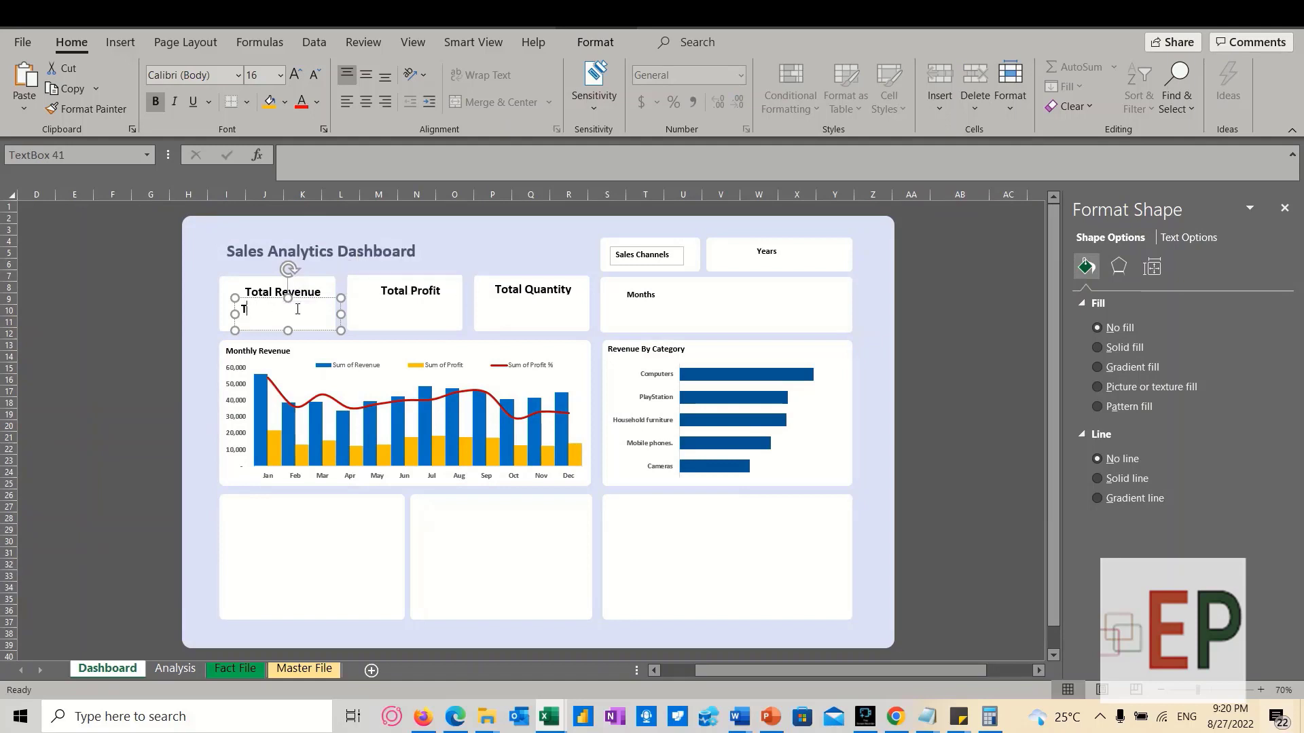
Link the emptied text box in the Total Revenue card to the revenue total with =Analysis!B33
left_click(375, 163)
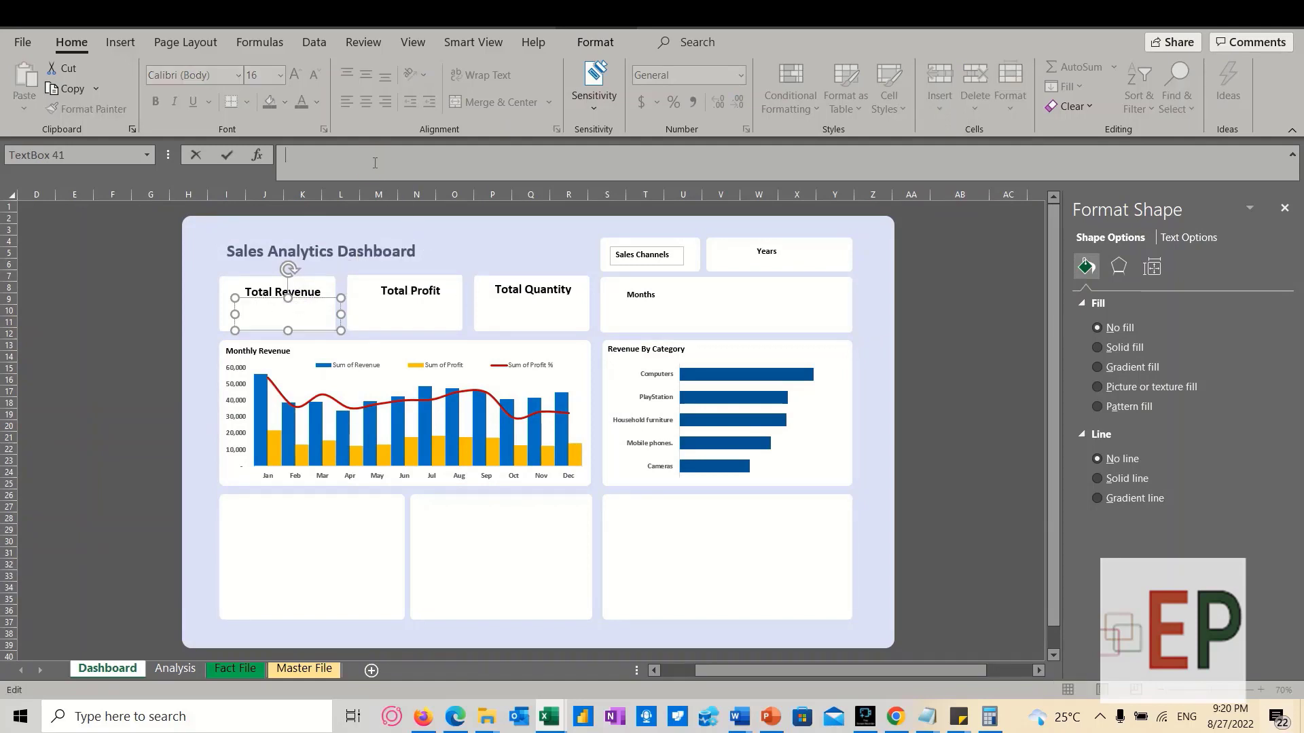
type("=")
left_click(294, 675)
left_click(238, 671)
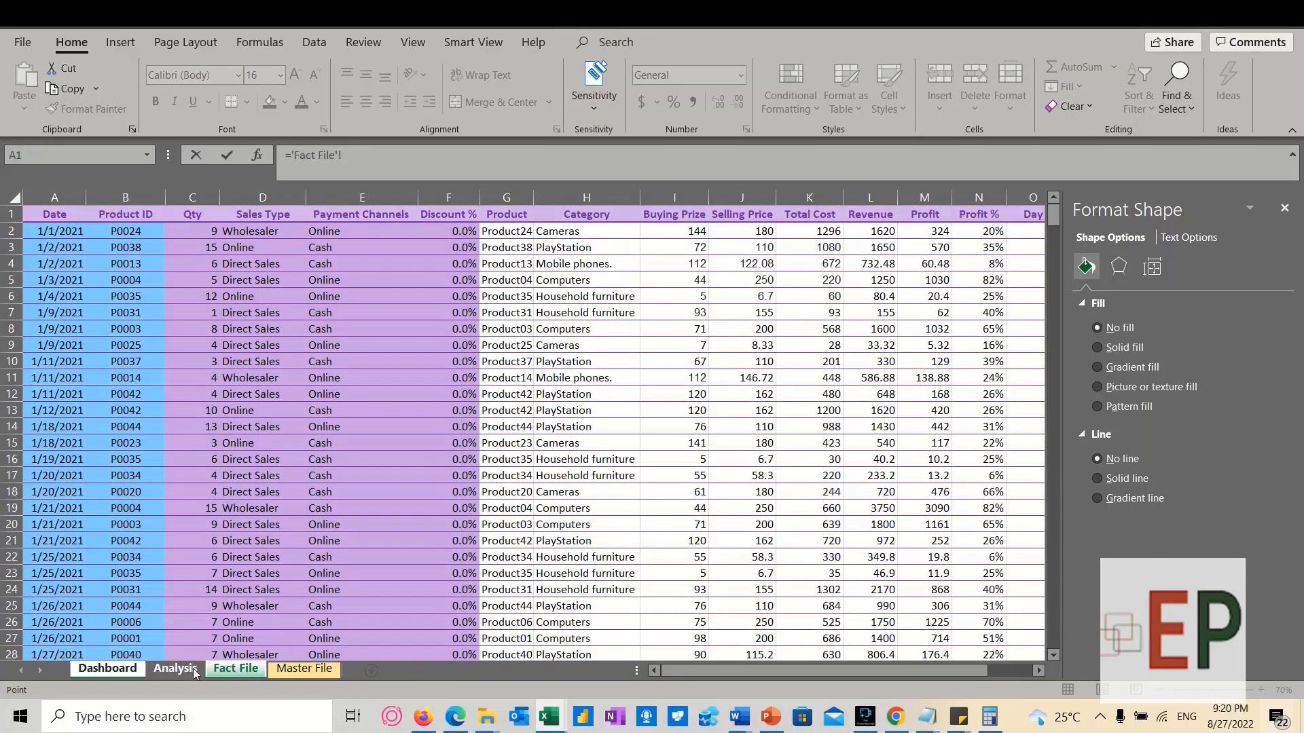
left_click(180, 671)
left_click(171, 571)
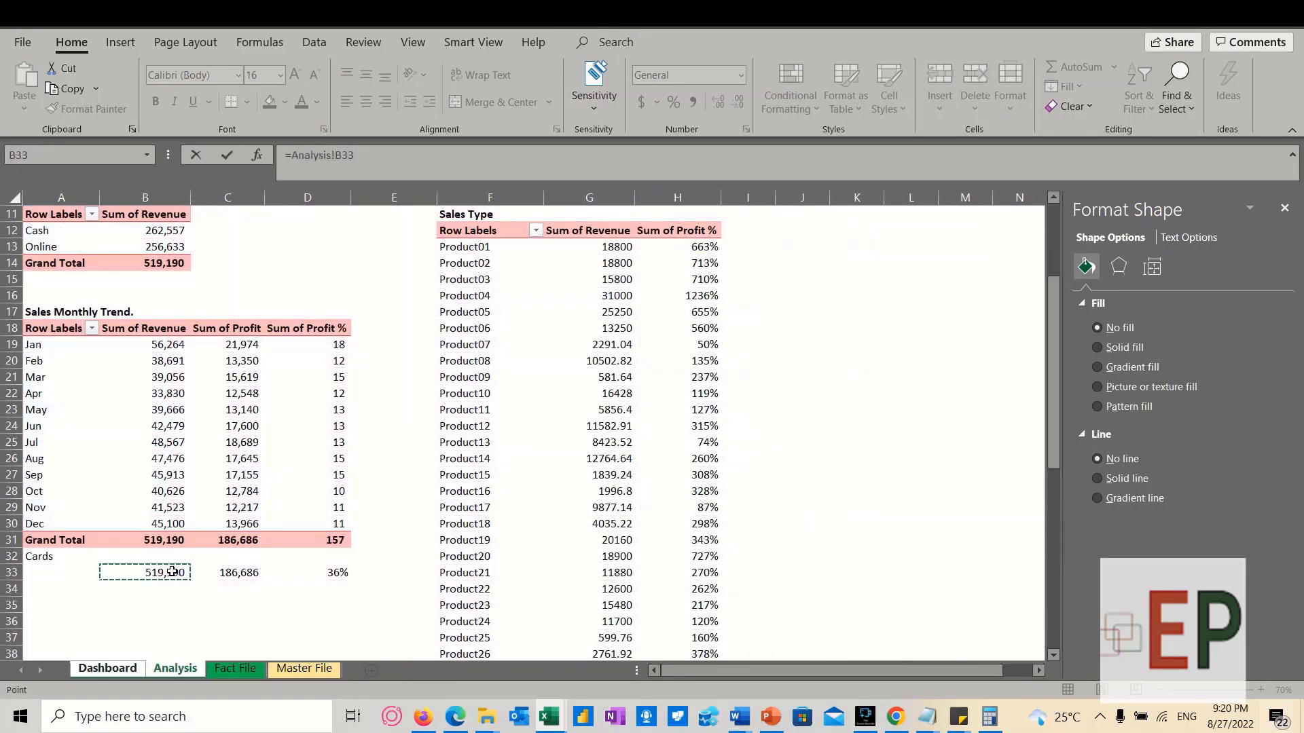
key("Return")
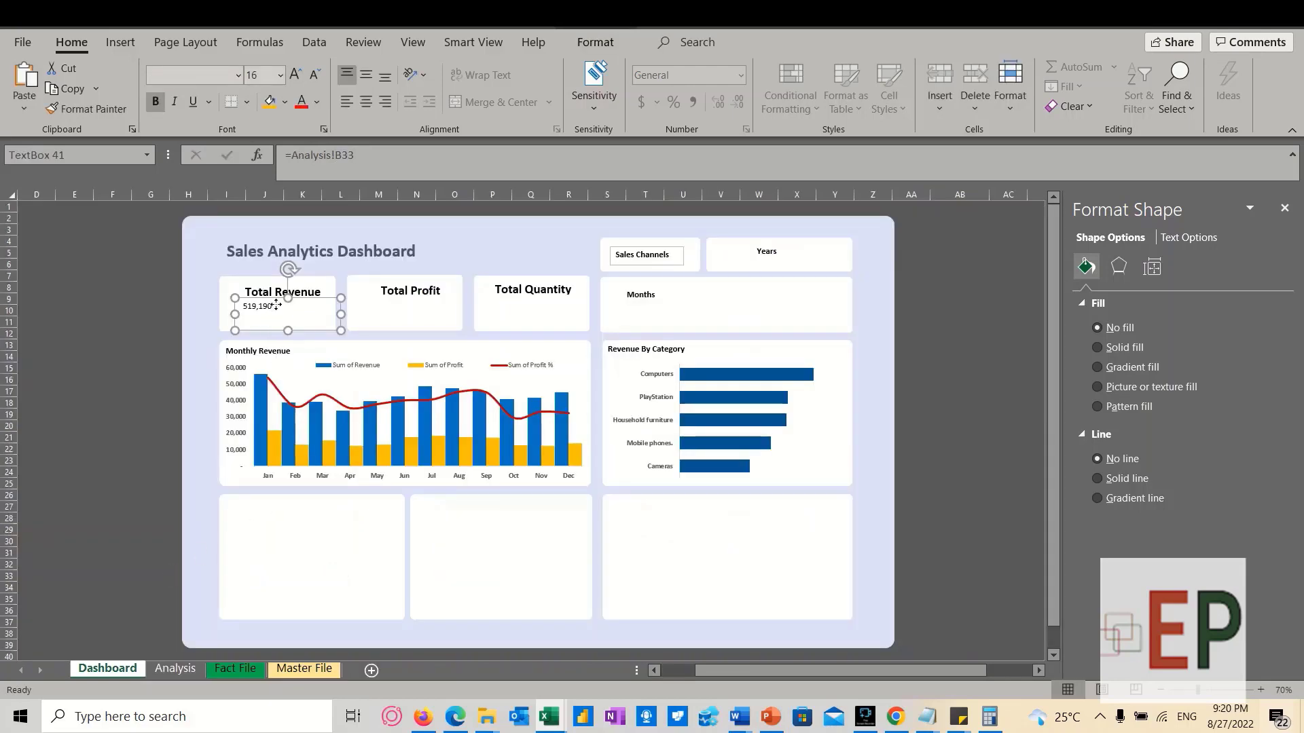
Format the linked revenue value as bold at font size 20 and place it just beneath the Total Revenue heading
left_click(247, 308)
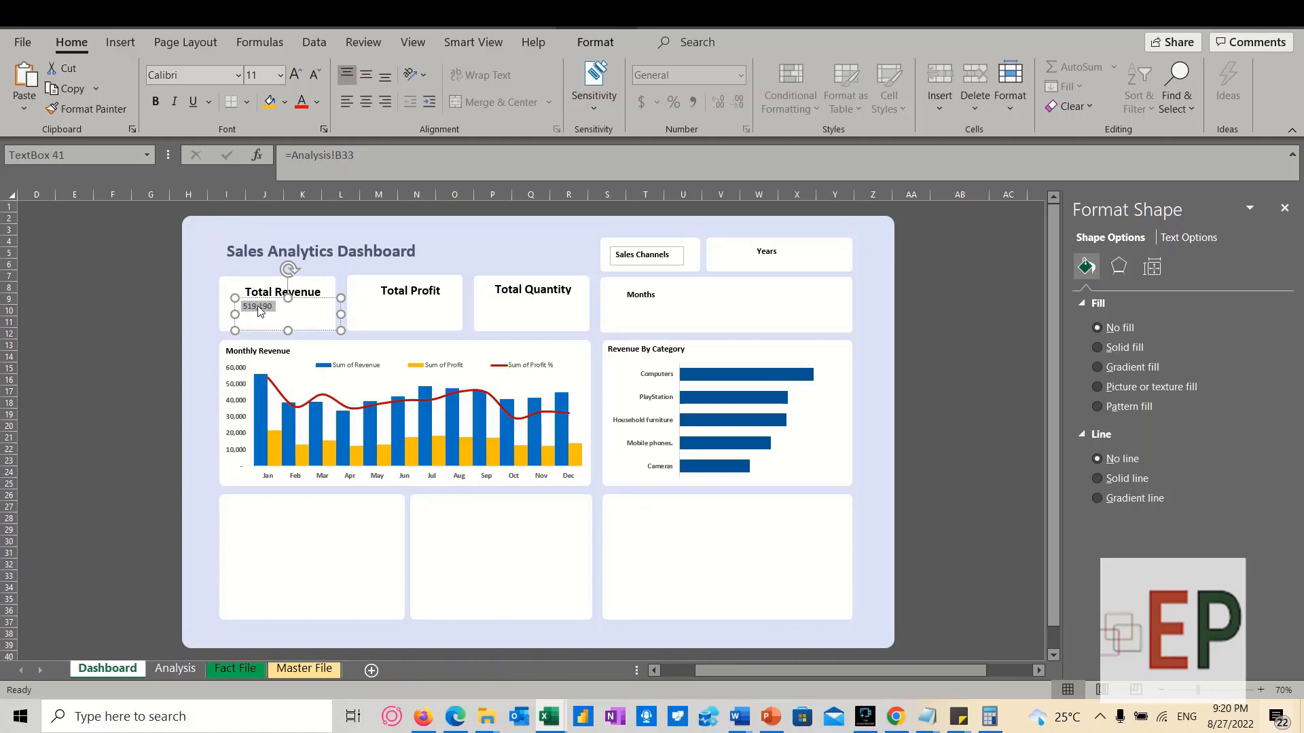
left_click(271, 76)
key("Return")
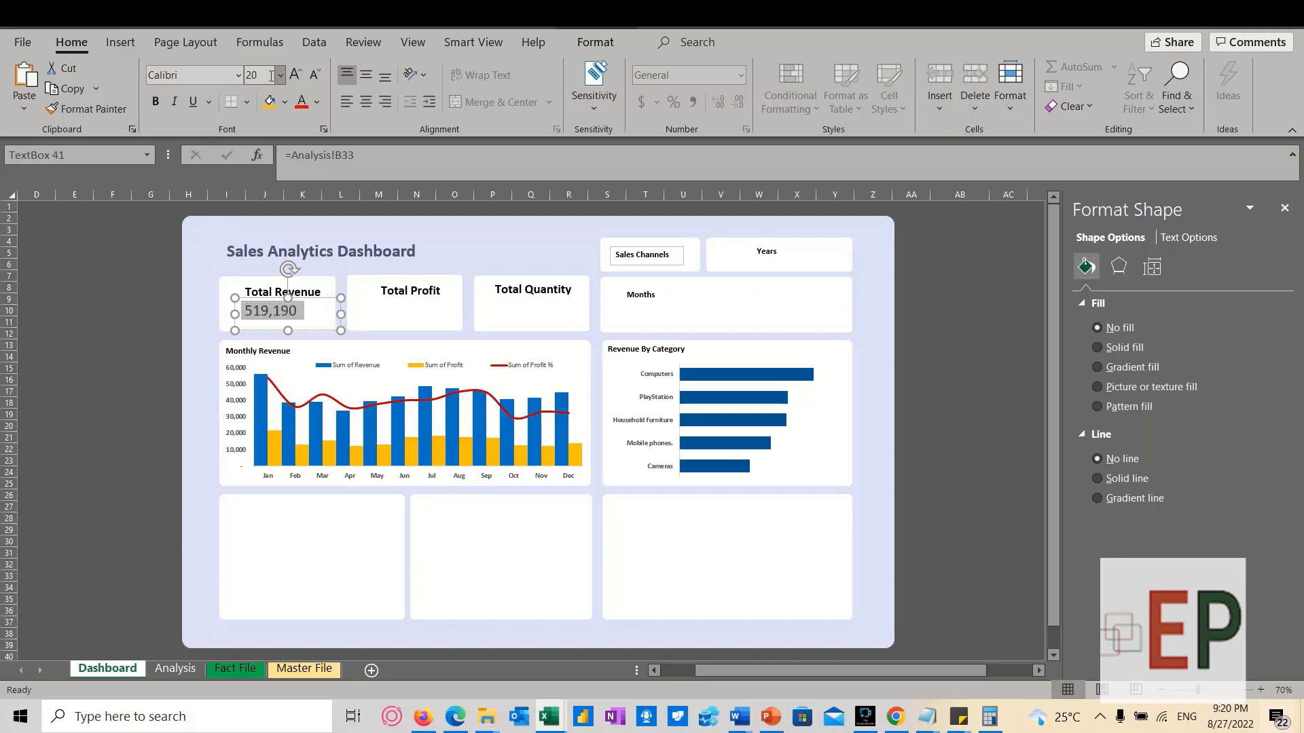
left_click(155, 101)
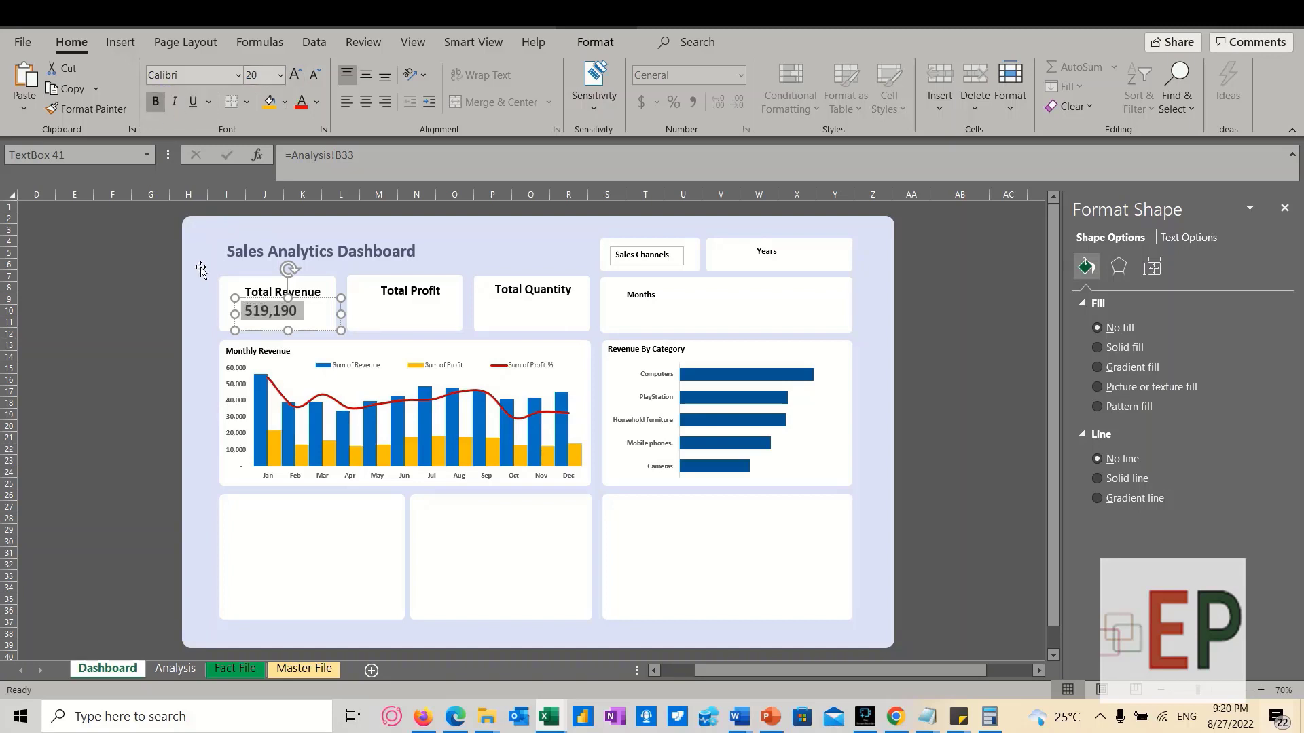
left_click(252, 290)
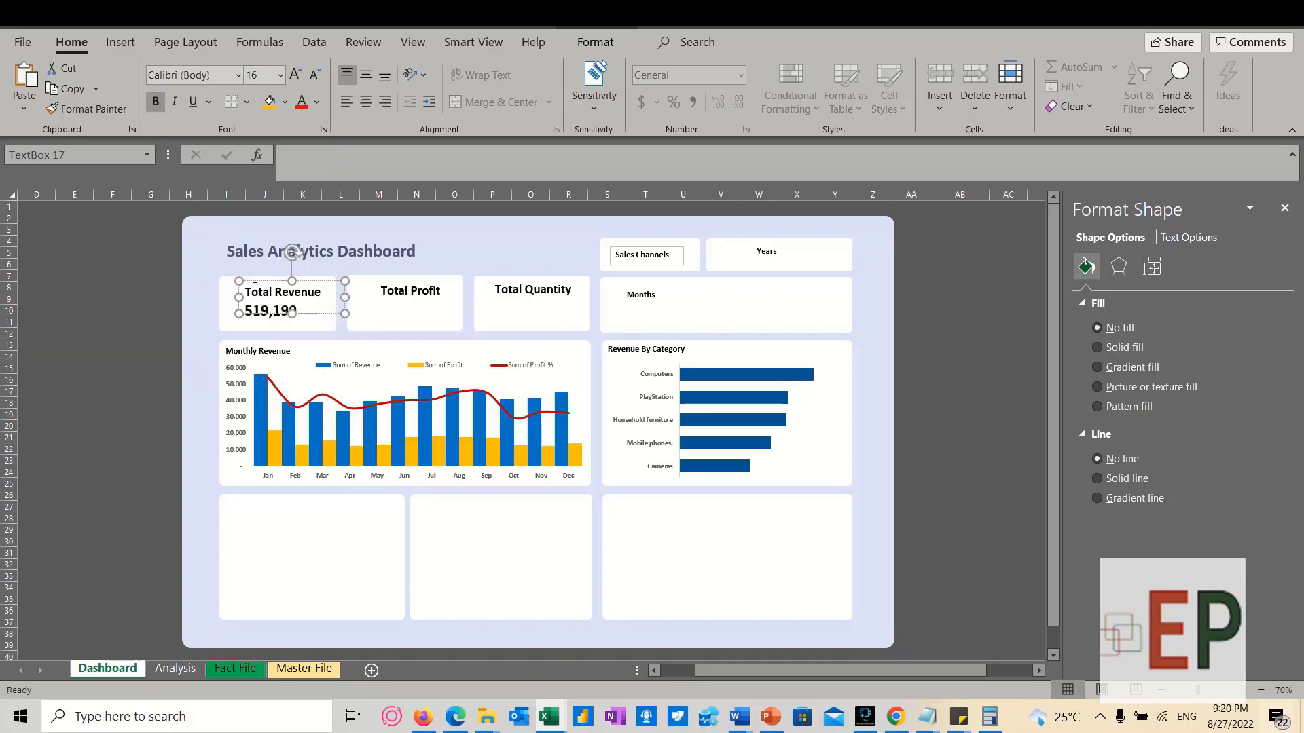
left_click(165, 339)
left_click(244, 324)
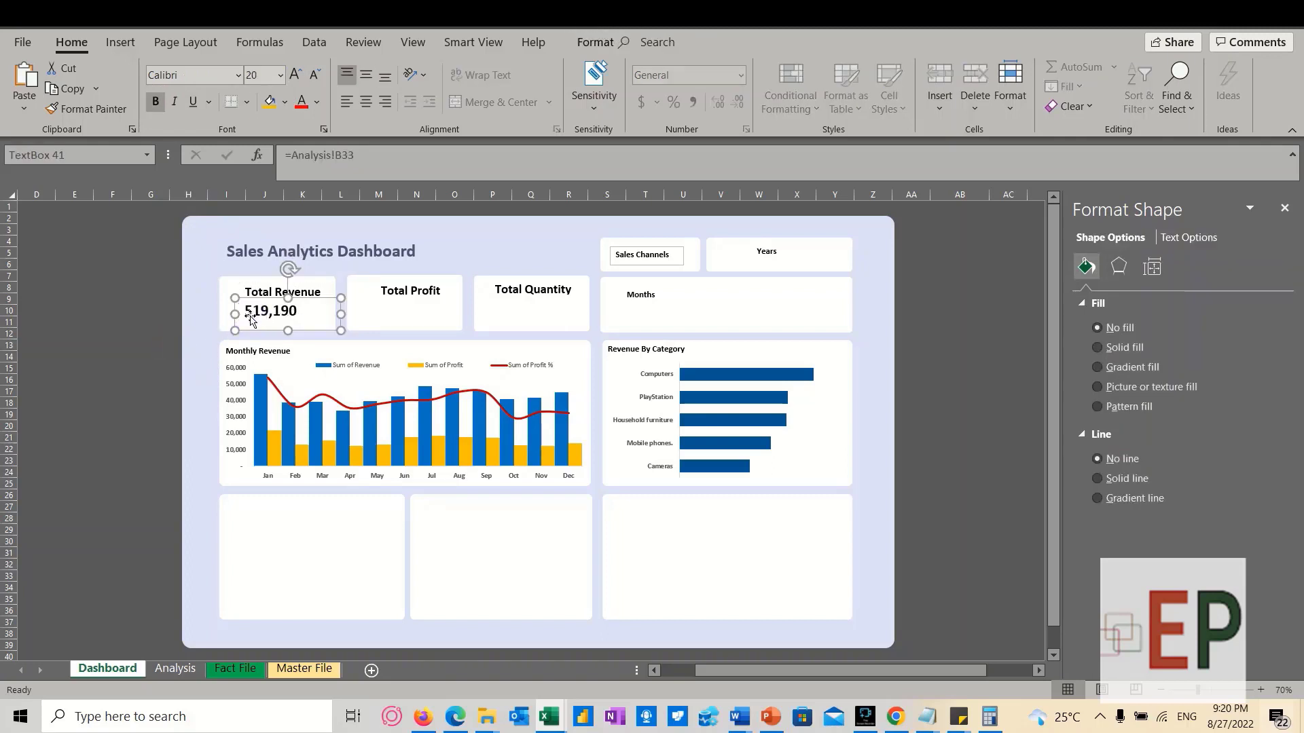
left_click_drag(265, 332, 276, 337)
left_click(275, 318)
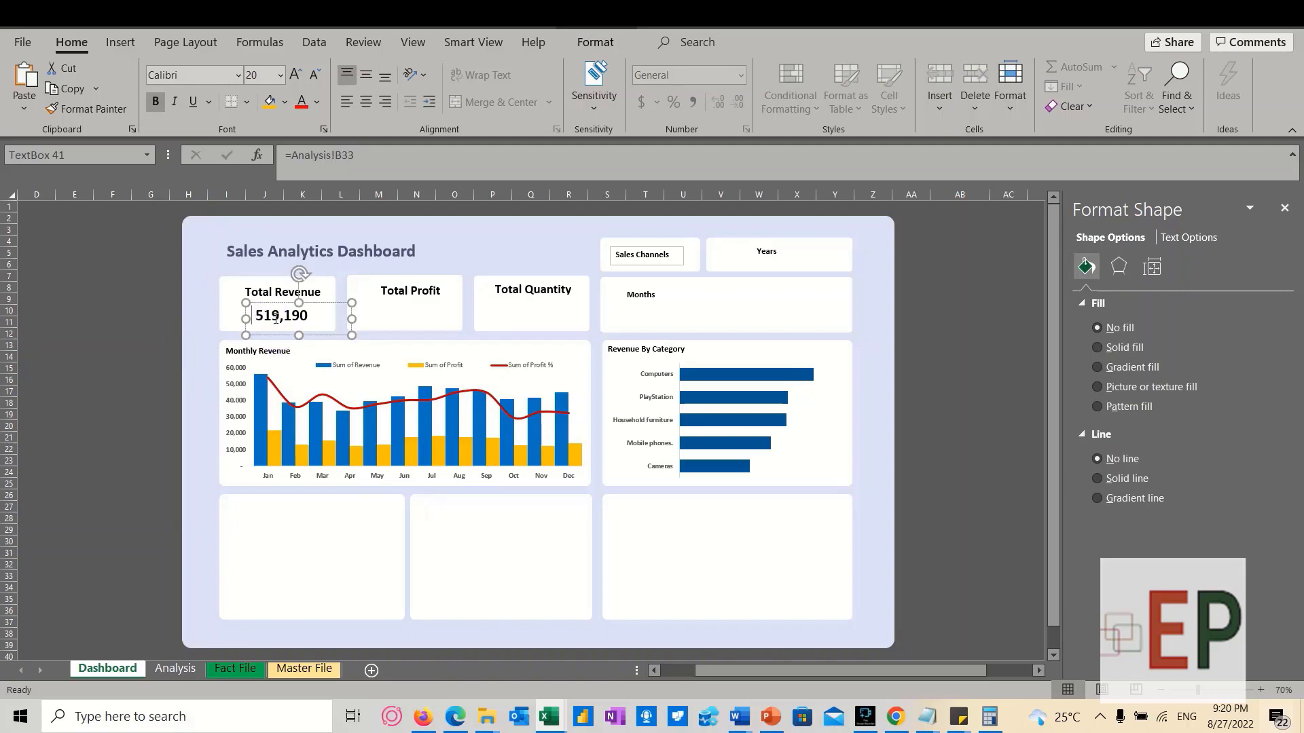
Try the revenue value without bold formatting, and restore the bold
double_click(275, 318)
left_click(154, 101)
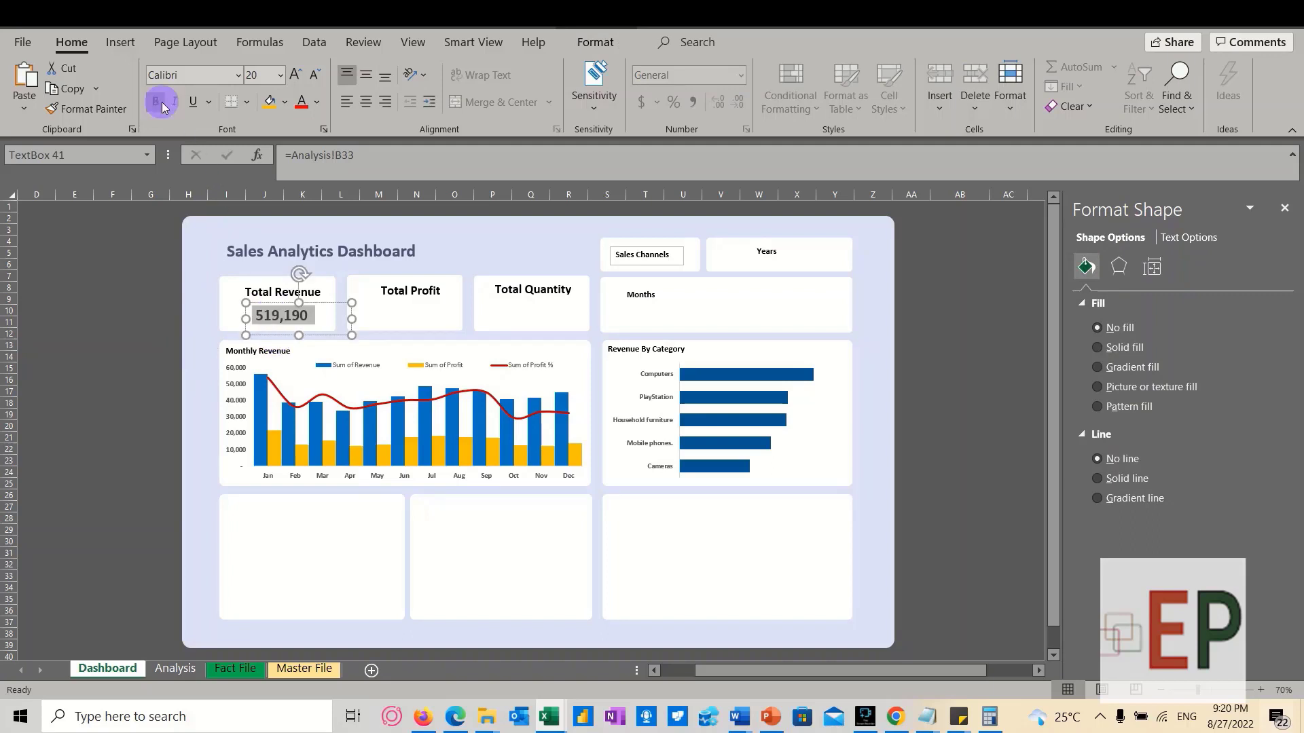
left_click(134, 414)
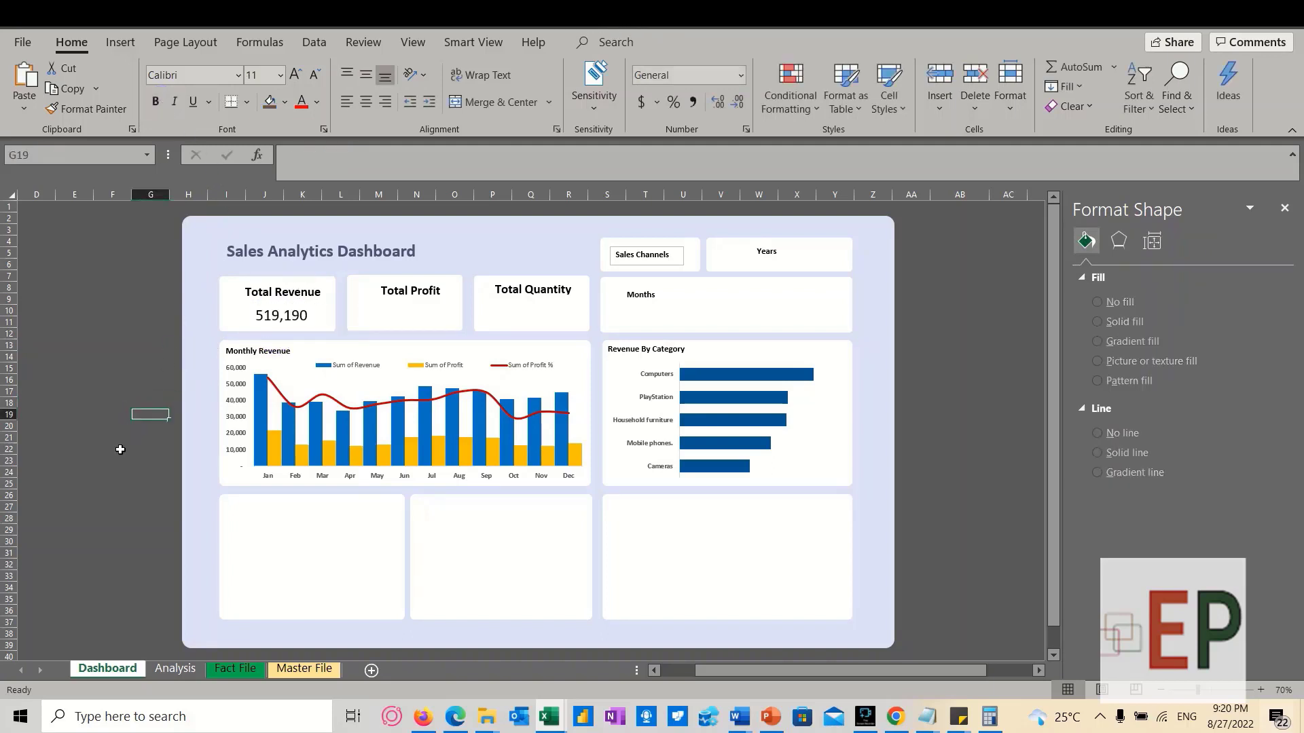
double_click(296, 291)
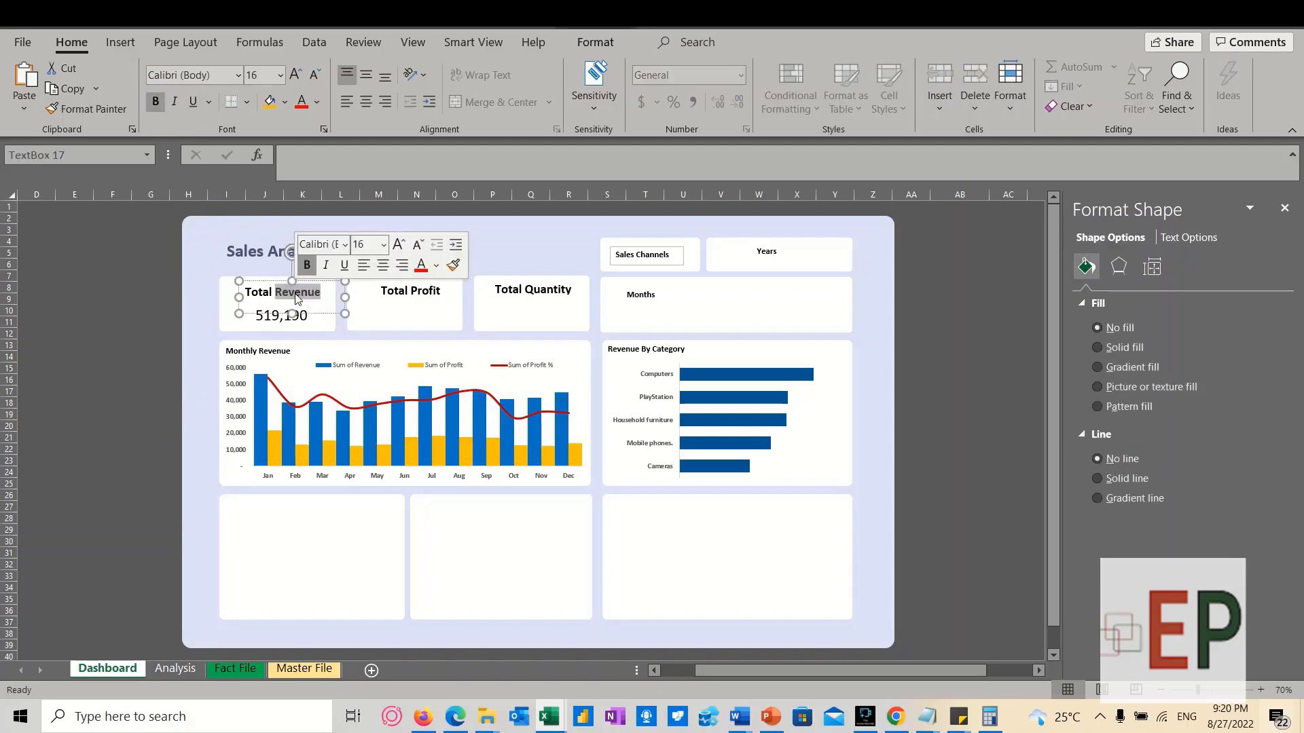
left_click(285, 322)
left_click(111, 384)
double_click(277, 315)
key("ctrl+b")
left_click(66, 367)
Move the revenue value closer to its heading, and paste an emptied copy of its text box into the Total Profit card
left_click_drag(268, 303, 267, 297)
left_click(387, 321)
key("ctrl+v")
left_click_drag(197, 246, 393, 329)
left_click(393, 309)
key("Delete")
Link the text box in the Total Profit card to the profit total with =Analysis!C33
left_click_drag(381, 155, 280, 157)
type("=")
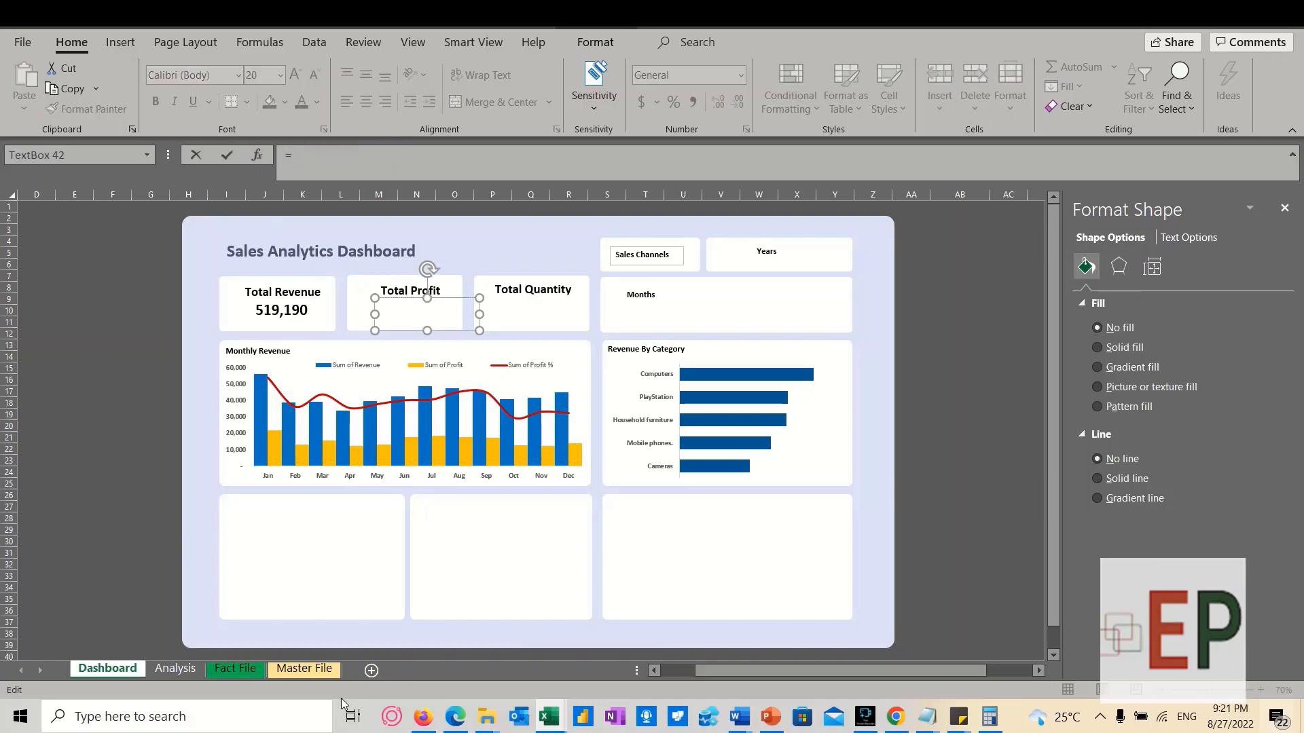
left_click(254, 674)
left_click(185, 672)
left_click(241, 573)
key("Return")
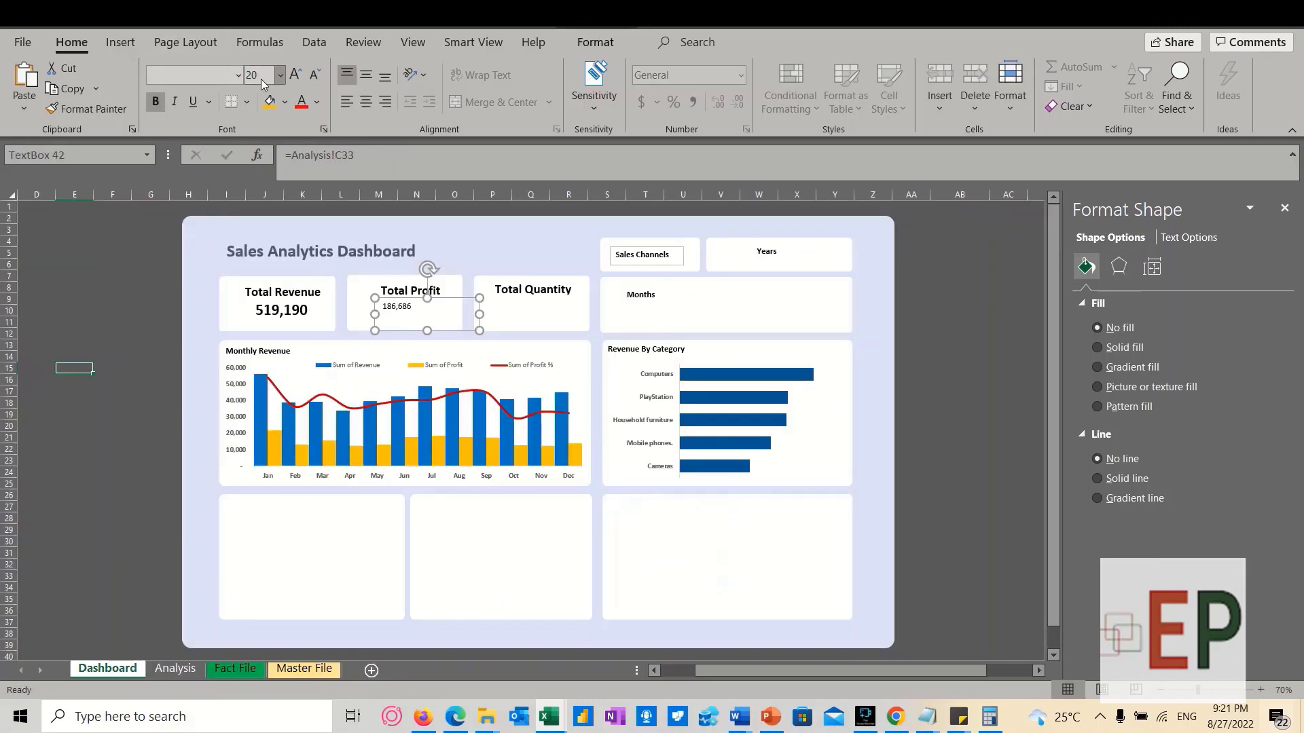
Format the linked profit value as bold at font size 22 and move it beneath the Total Profit heading
left_click(390, 308)
left_click(264, 69)
type("22")
key("Return")
left_click(155, 101)
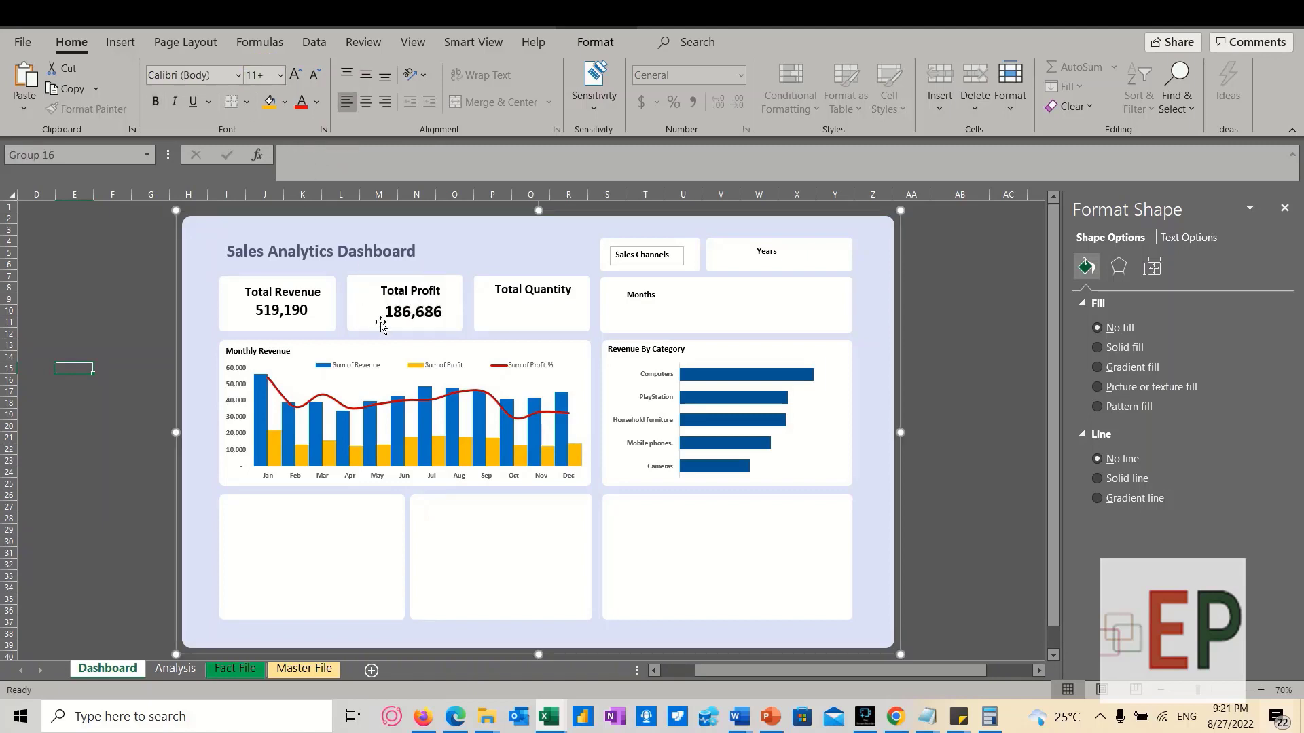
left_click_drag(403, 332, 446, 292)
Enlarge the Total Profit and Total Revenue headings to font size 18 and adjust the Total Profit heading's position
left_click(277, 292)
left_click(498, 239)
triple_click(260, 292)
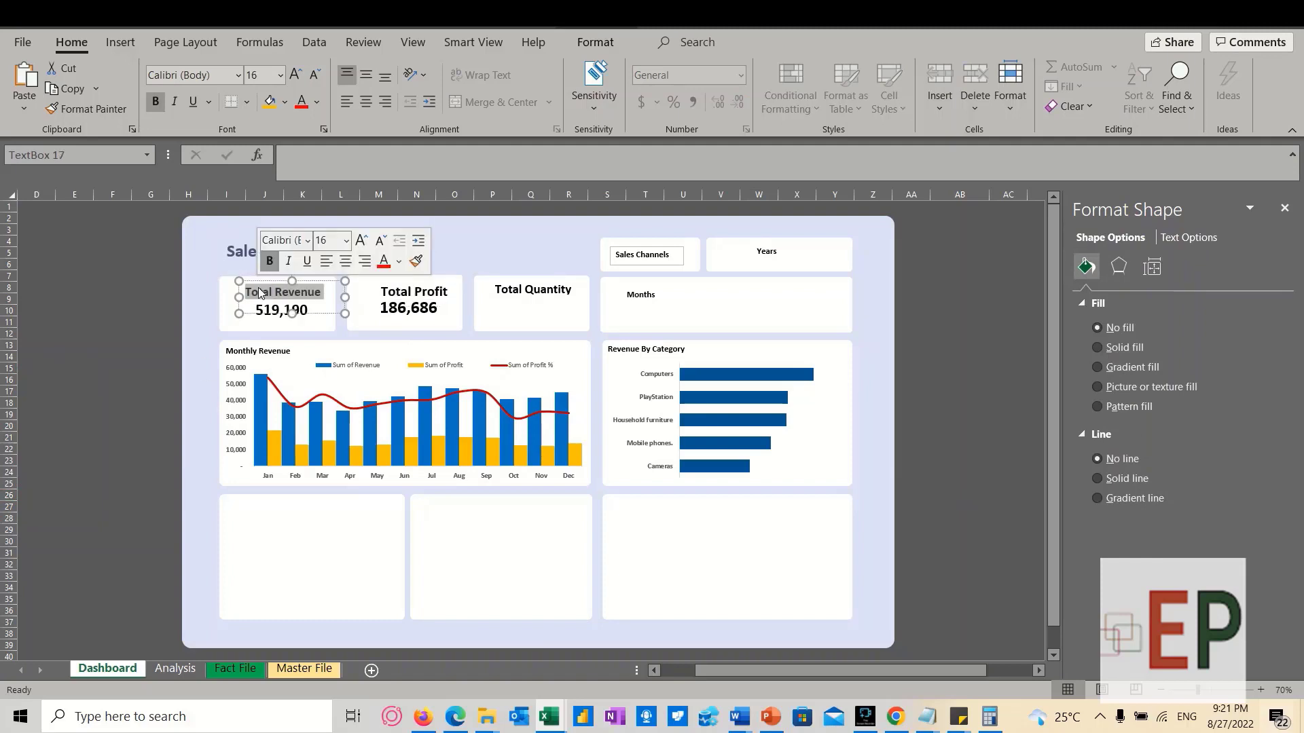
left_click(420, 296)
left_click_drag(449, 307, 444, 303)
Try the Total Profit heading at font size 22, and set both card headings to font size 20
triple_click(424, 292)
left_click(489, 240)
type("22")
key("Return")
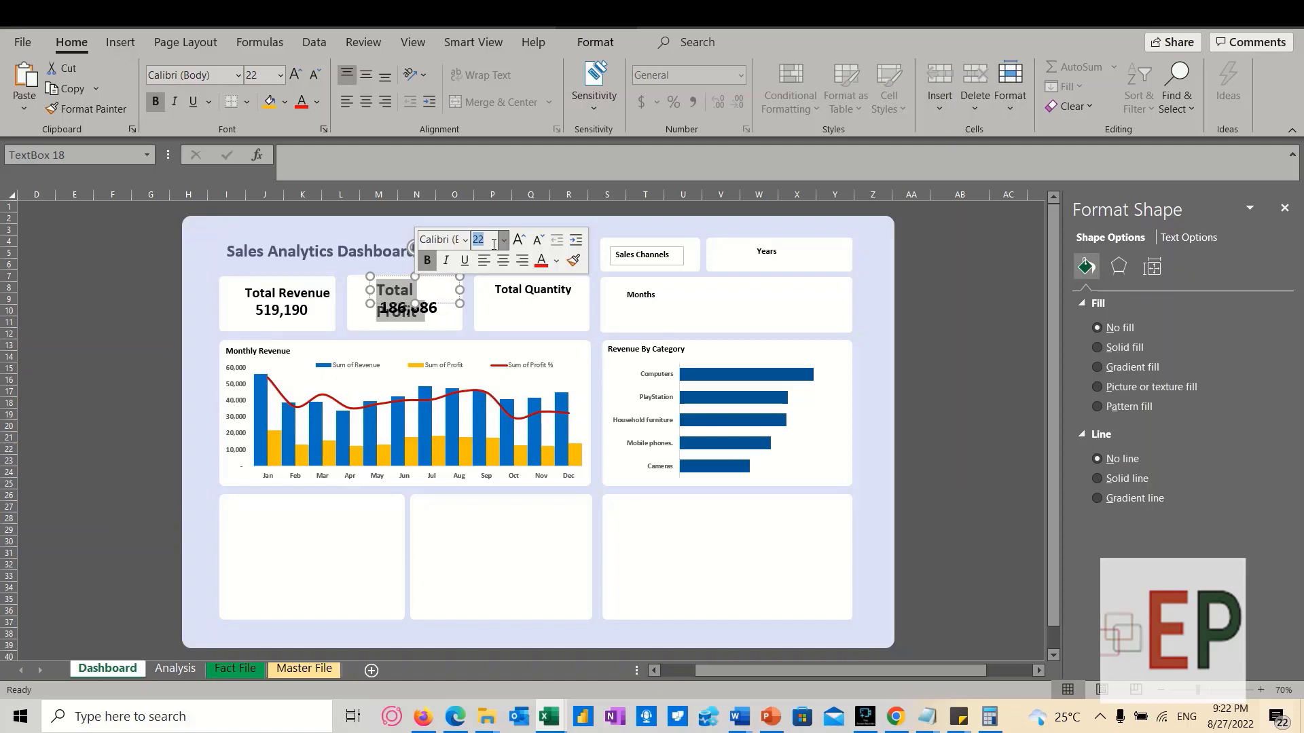
triple_click(280, 297)
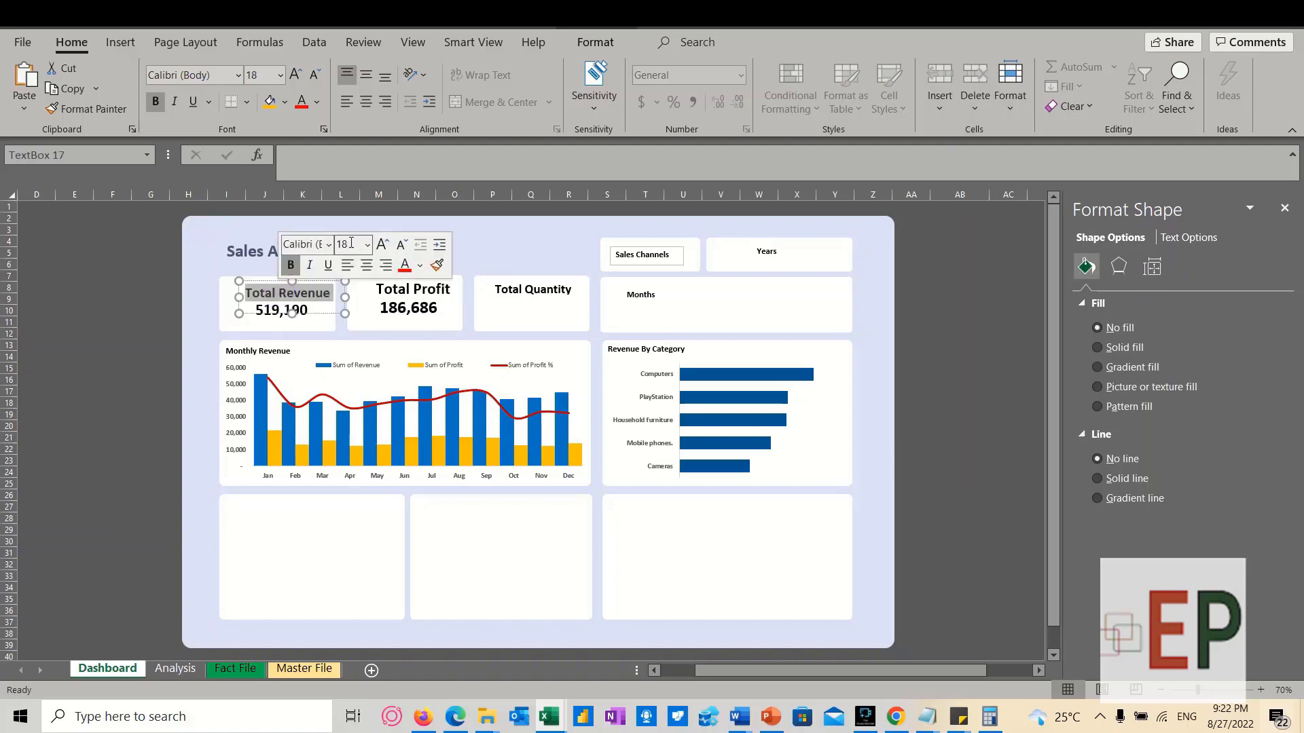
left_click(348, 243)
type("20")
key("Return")
Reposition the Total Revenue and Total Profit headings and their values so they sit centered within their cards
left_click(263, 292)
mouse_move(346, 295)
left_mouse_down()
mouse_move(359, 297)
mouse_move(311, 309)
mouse_move(370, 301)
left_mouse_up()
left_click(399, 299)
left_click(287, 314)
left_click_drag(278, 330, 273, 331)
left_click(404, 324)
left_click_drag(403, 324, 400, 326)
left_click(75, 415)
left_click(399, 301)
left_click(40, 437)
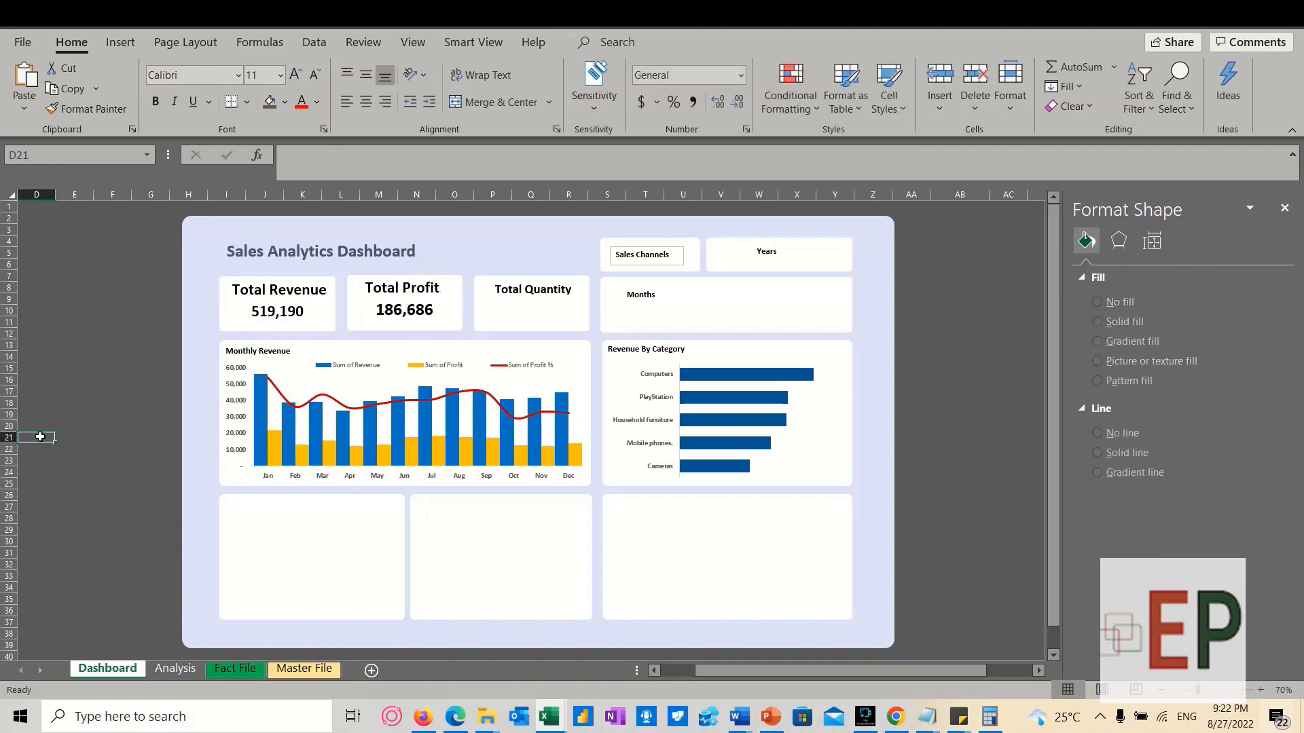
Reduce the Total Profit and Total Revenue headings to font size 18
left_click(506, 291)
triple_click(388, 289)
left_click(446, 239)
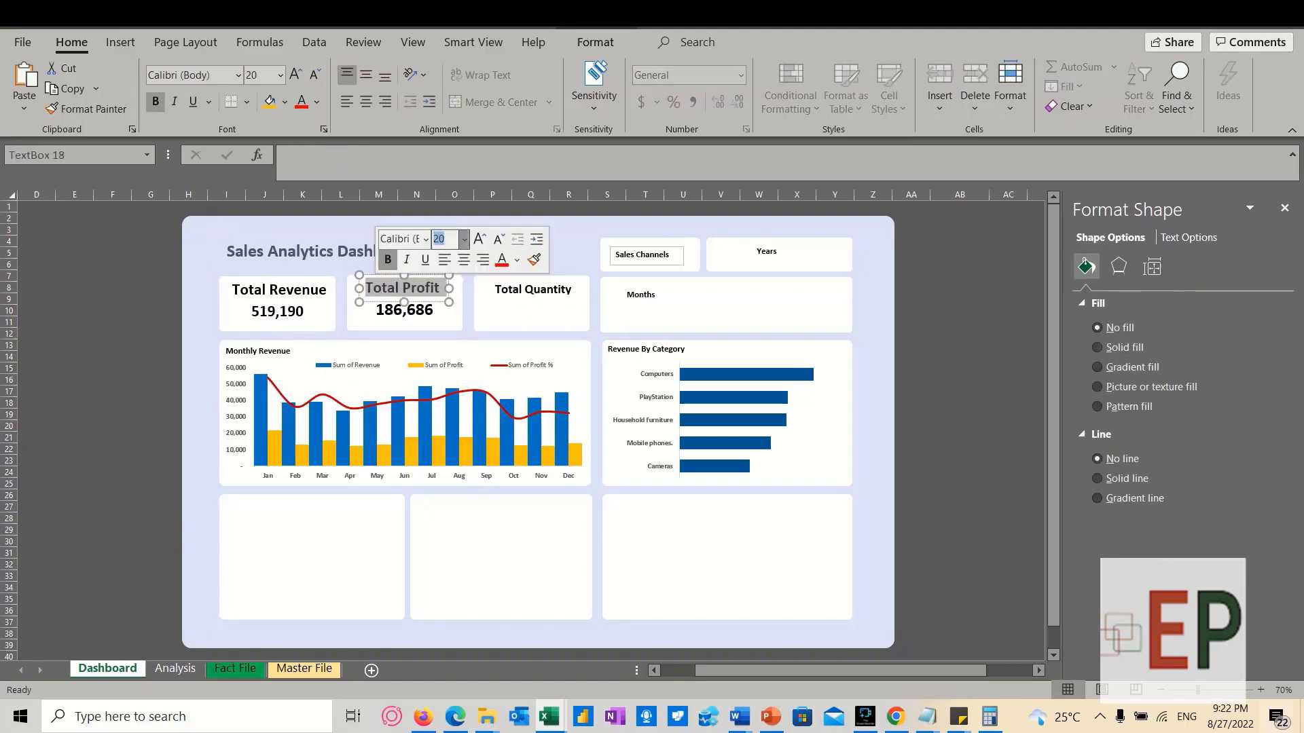
triple_click(279, 289)
left_click(337, 234)
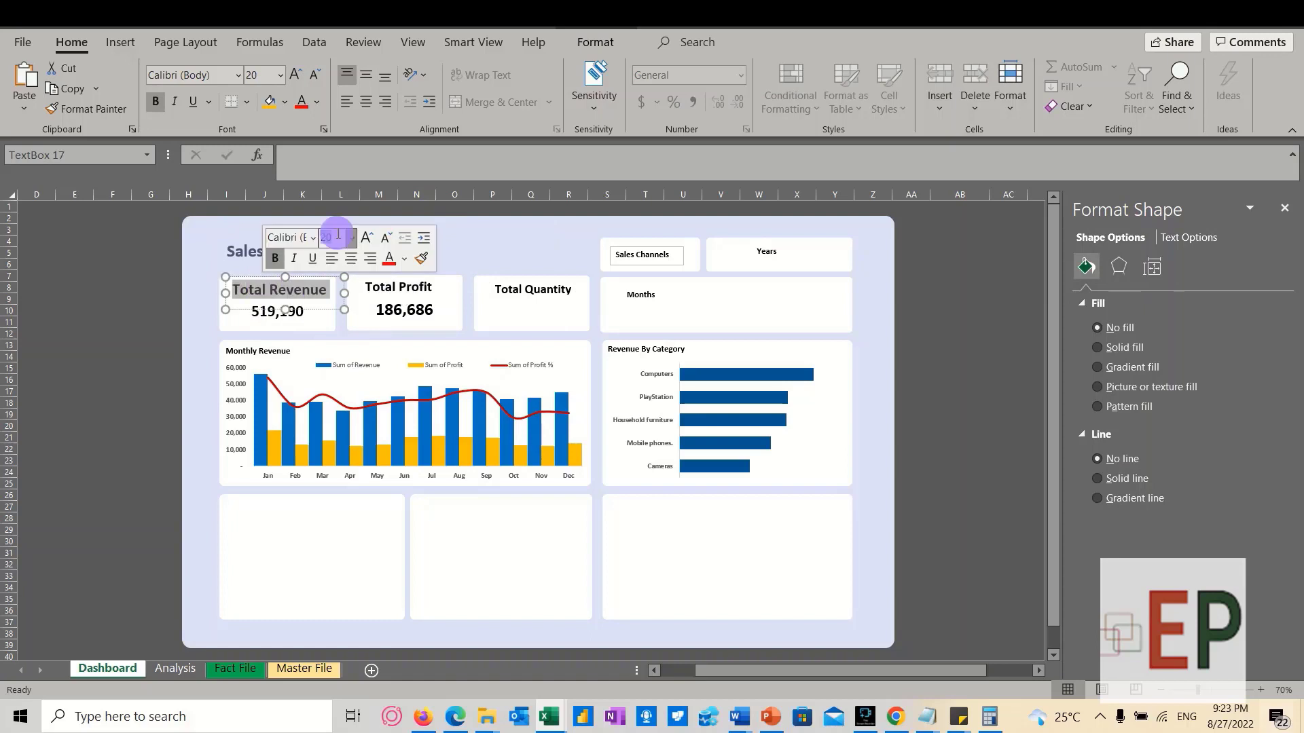
Set the revenue value's font size to 22 and shift it slightly to align under its heading
left_click(274, 311)
triple_click(275, 311)
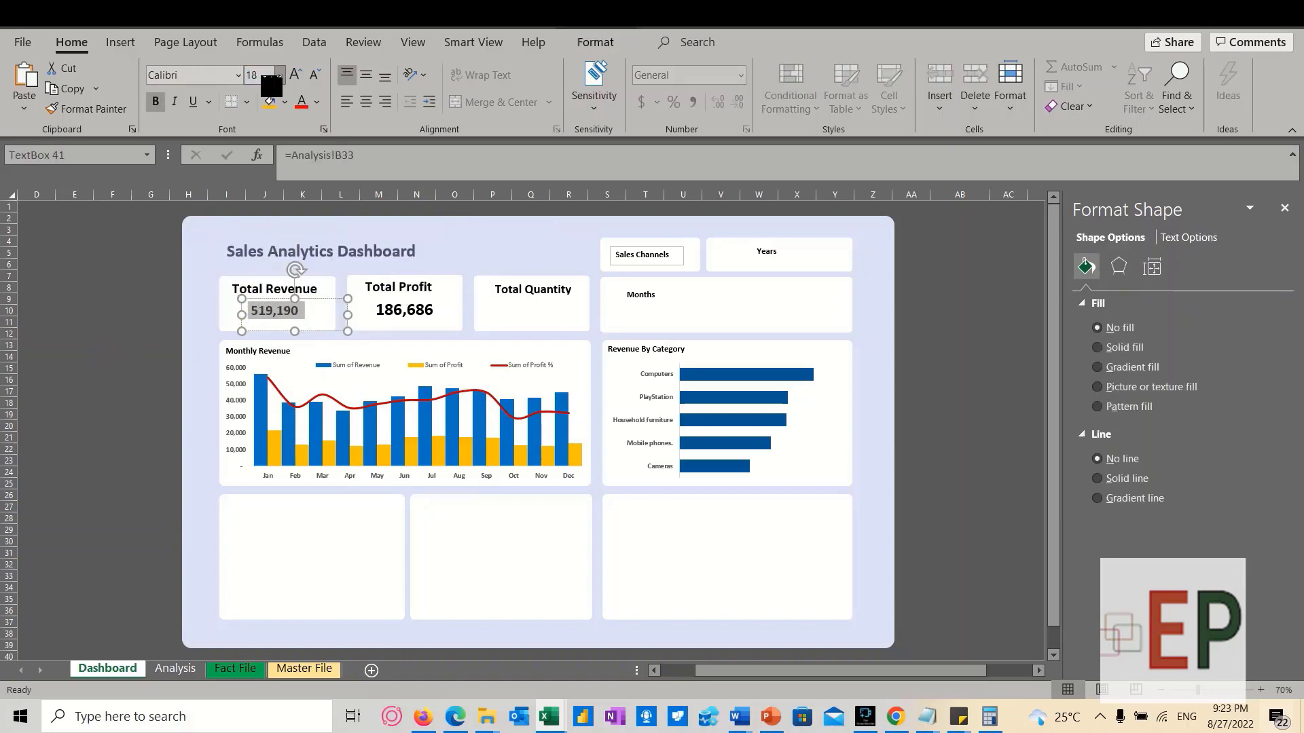
type("20")
key("Return")
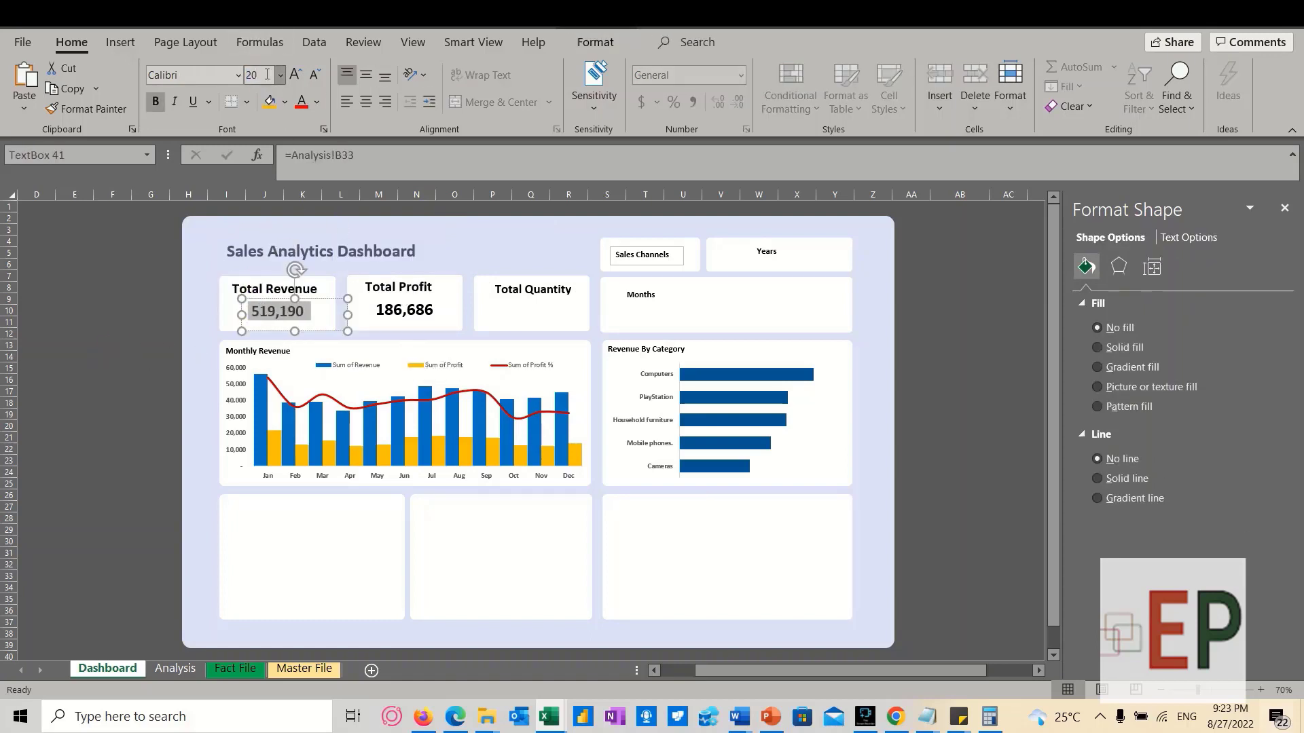
left_click(260, 76)
type("22")
key("Return")
left_click(271, 312)
left_click_drag(279, 332, 275, 329)
Align the profit value under its heading and reduce the profit and revenue values to font size 20
left_click(392, 319)
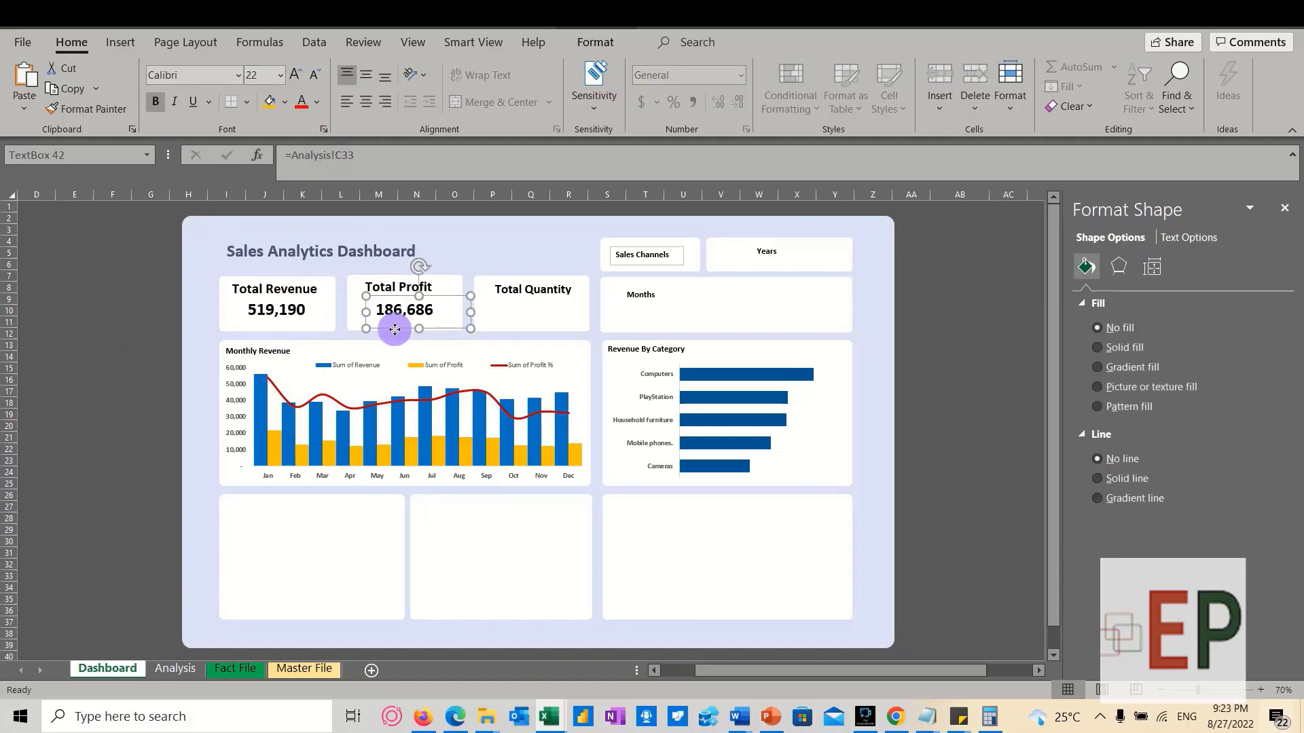
double_click(394, 311)
key("ctrl+shift+comma")
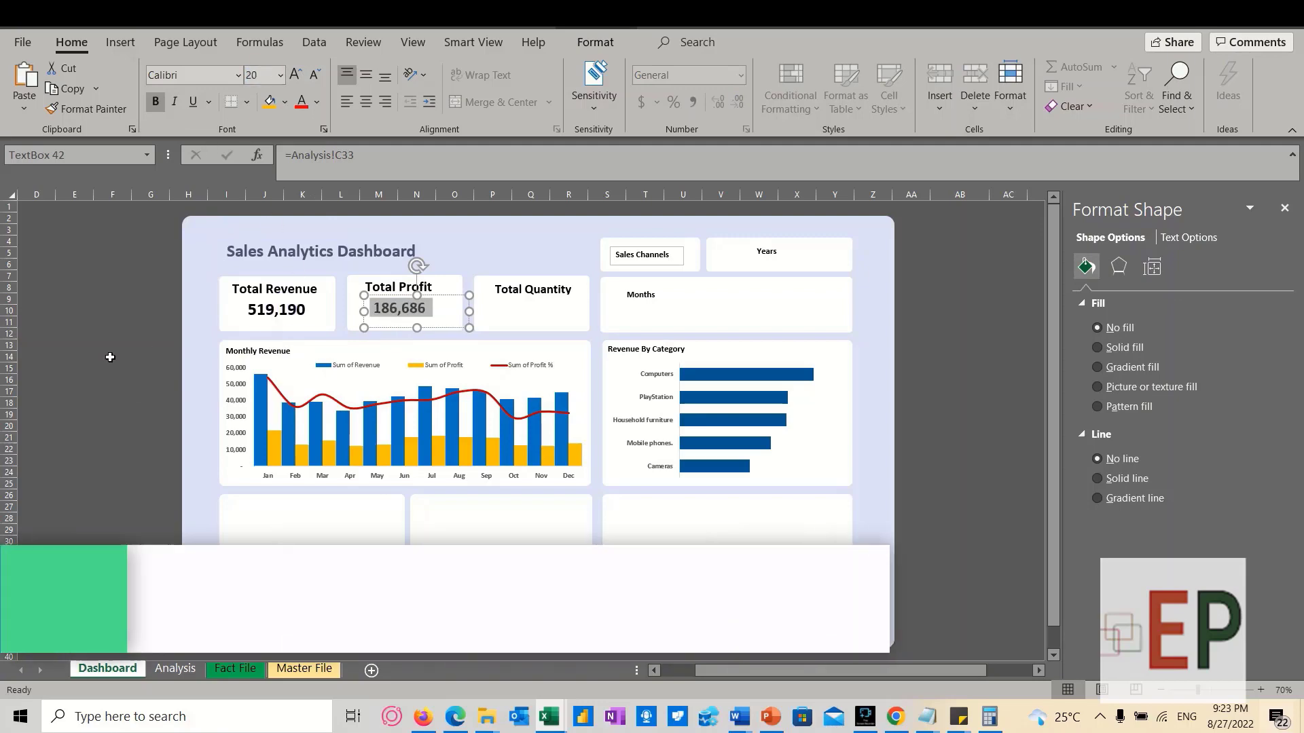
left_click(284, 307)
double_click(284, 307)
key("ctrl+shift+comma")
key("Escape")
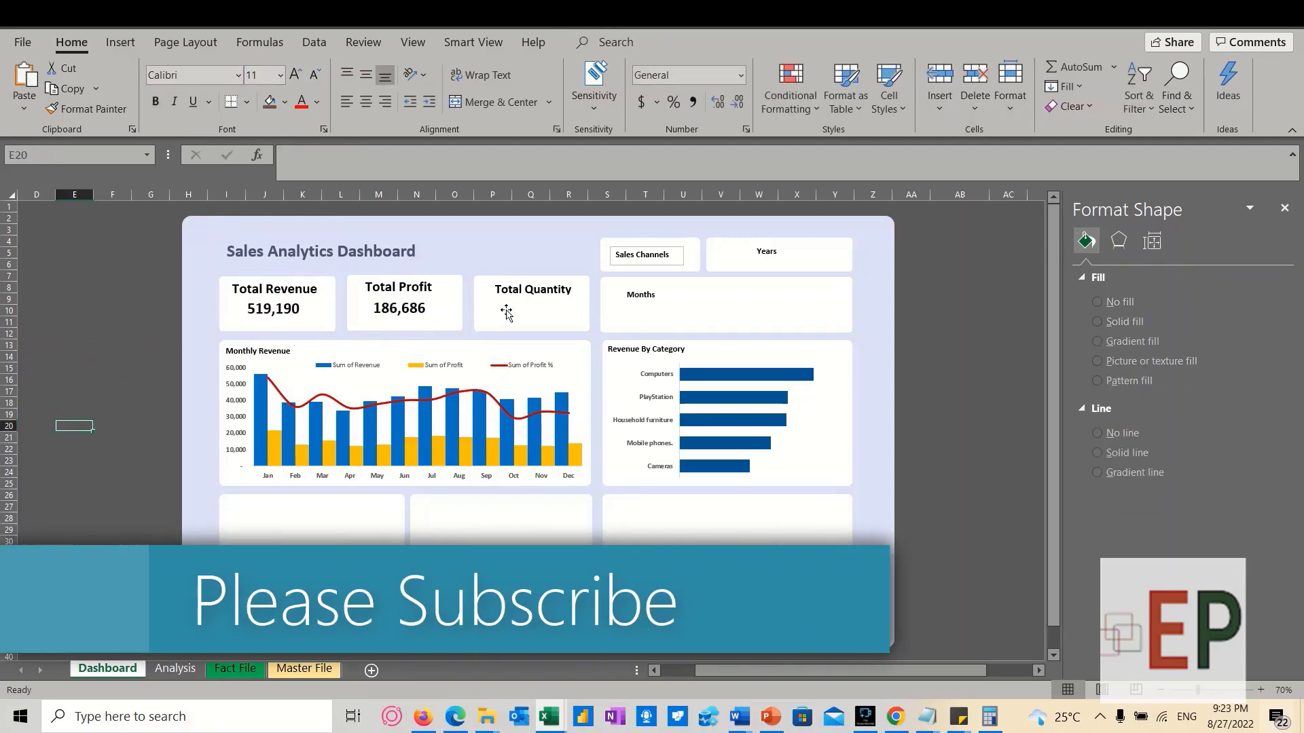
Remove the Profit % values from the product pivot table on the Analysis sheet
key("ctrl+Page_Down")
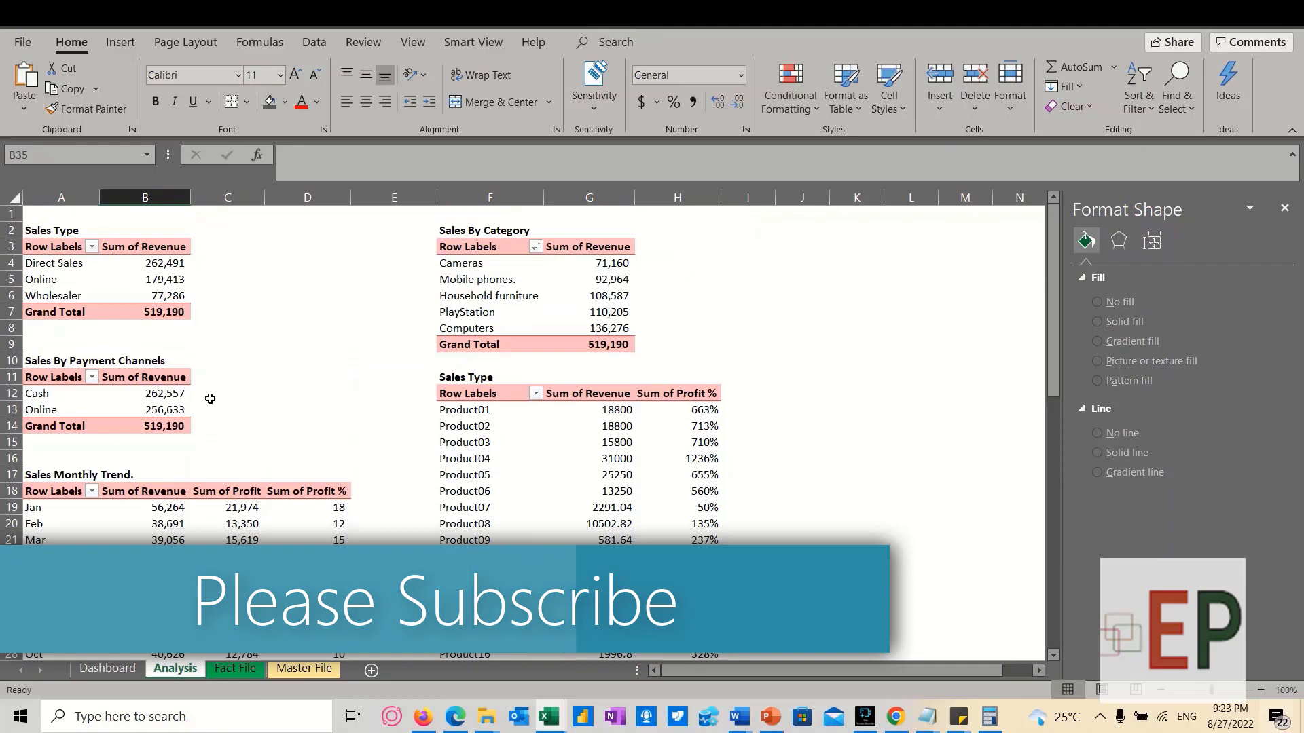
scroll(211, 404, "down", 10)
scroll(211, 404, "up", 5)
left_click(559, 361)
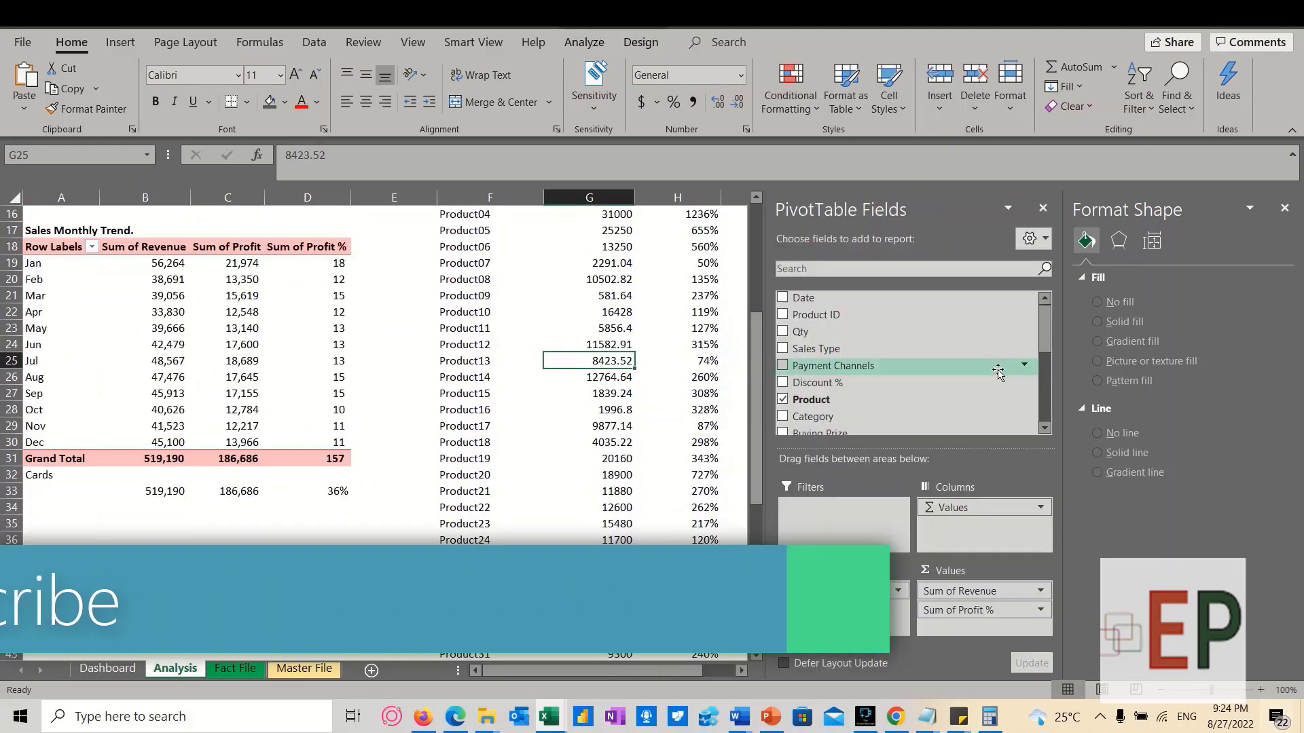
scroll(910, 360, "down", 3)
left_click(783, 343)
Add the Qty field to the product pivot table's values
scroll(787, 378, "up", 3)
scroll(786, 378, "down", 3)
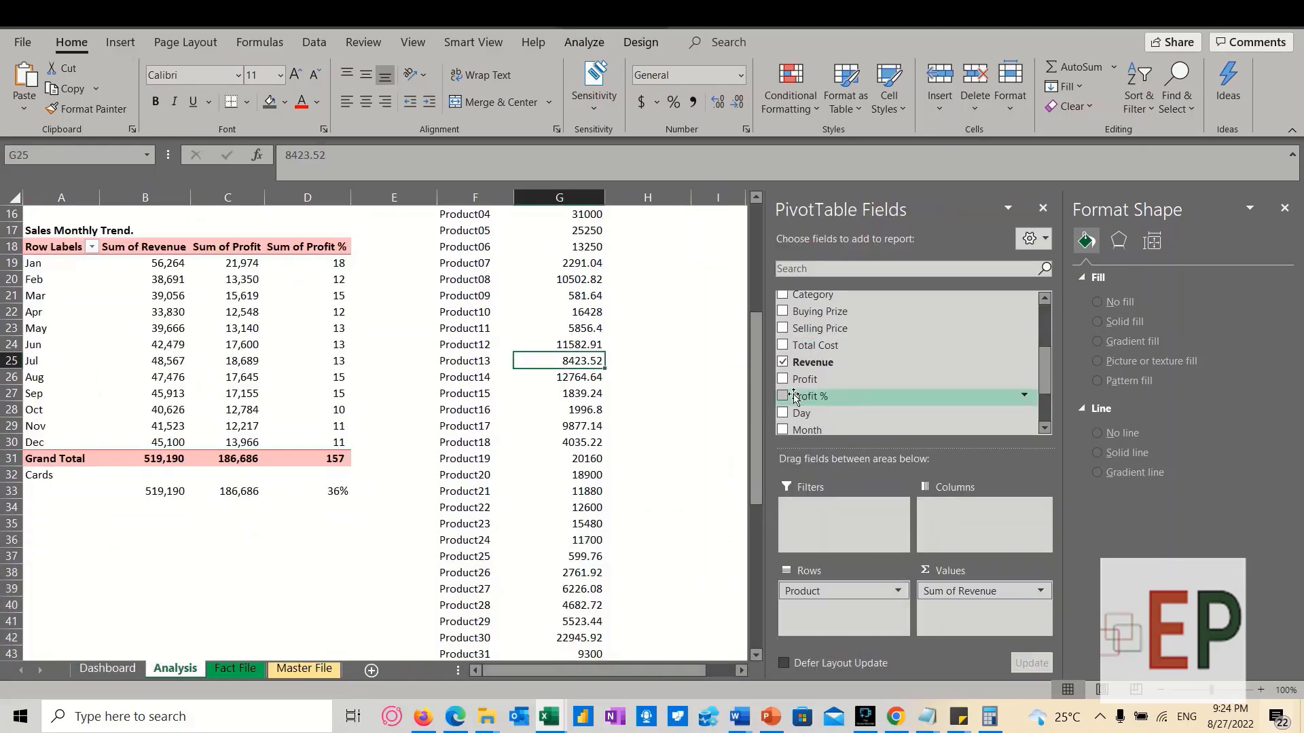
scroll(785, 375, "up", 2)
scroll(785, 375, "up", 2)
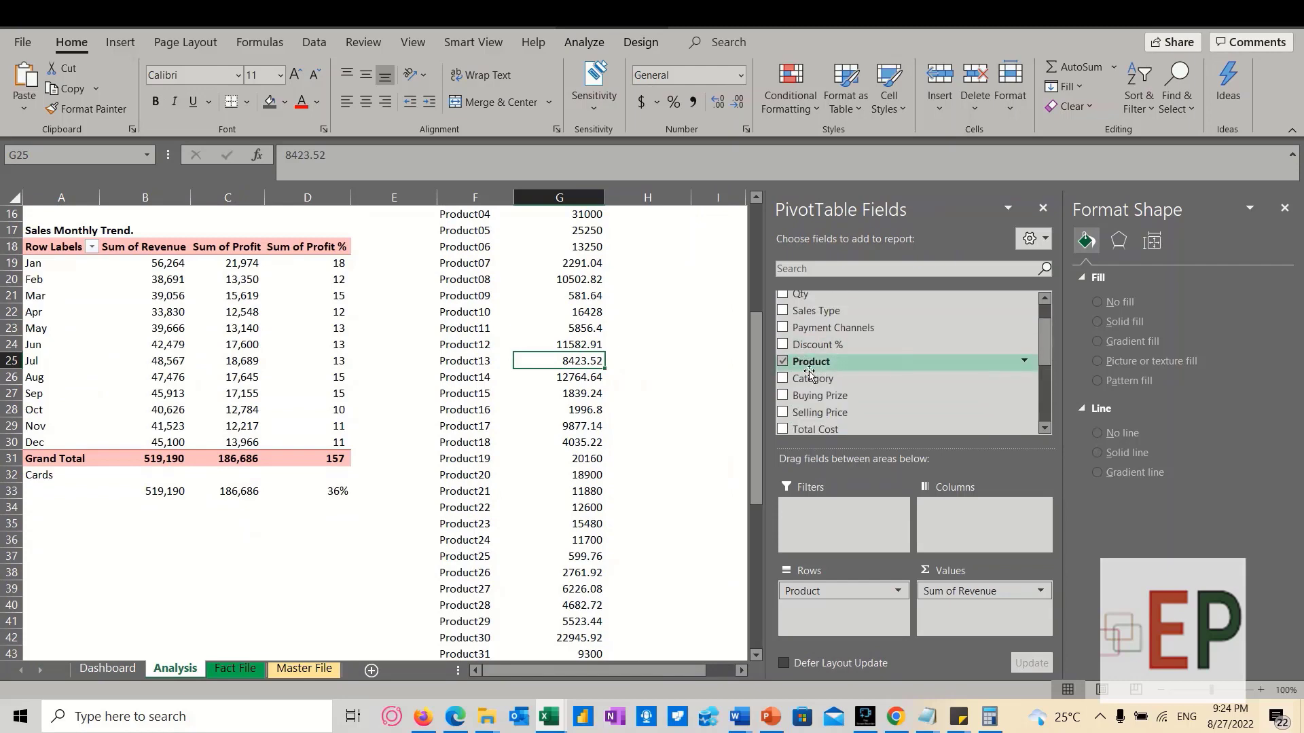
scroll(785, 367, "up", 2)
left_click(783, 328)
Try referencing the product pivot table's quantity grand total in cell H58 below it
scroll(649, 380, "down", 3)
scroll(650, 381, "down", 5)
left_click(655, 505)
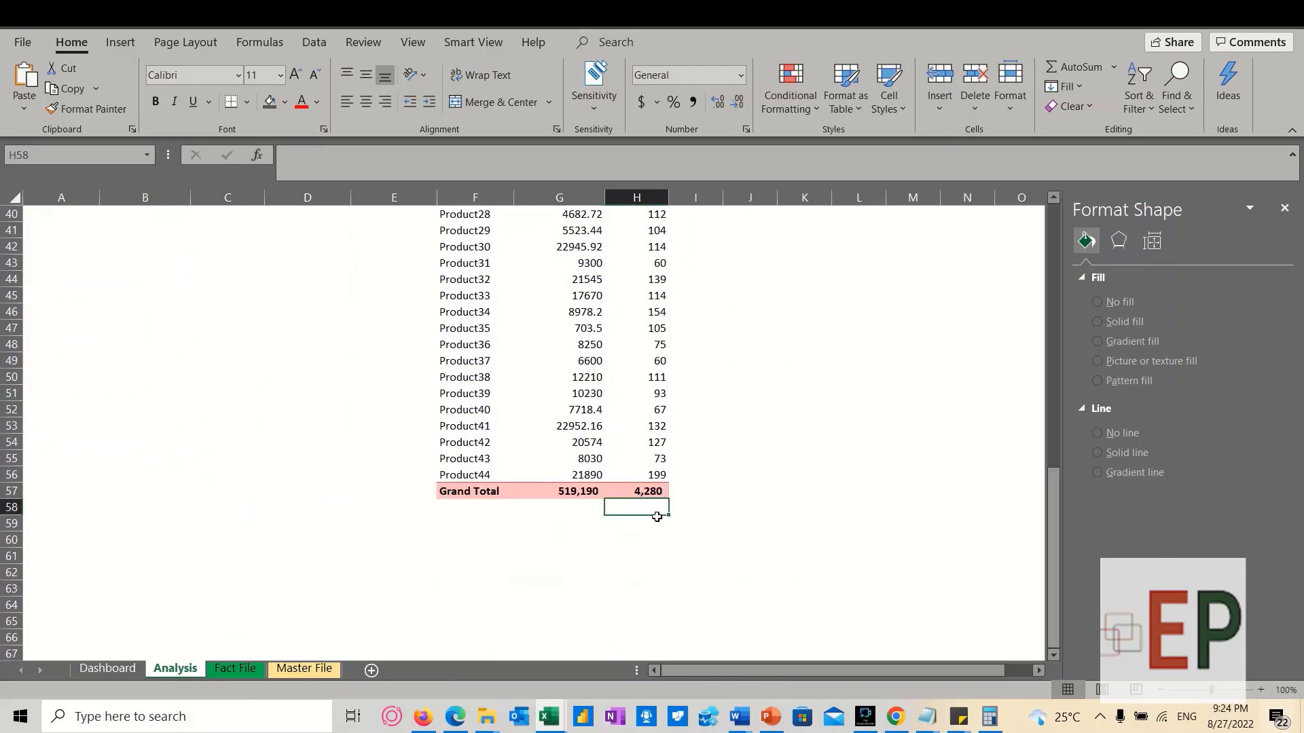
type("=")
left_click(650, 491)
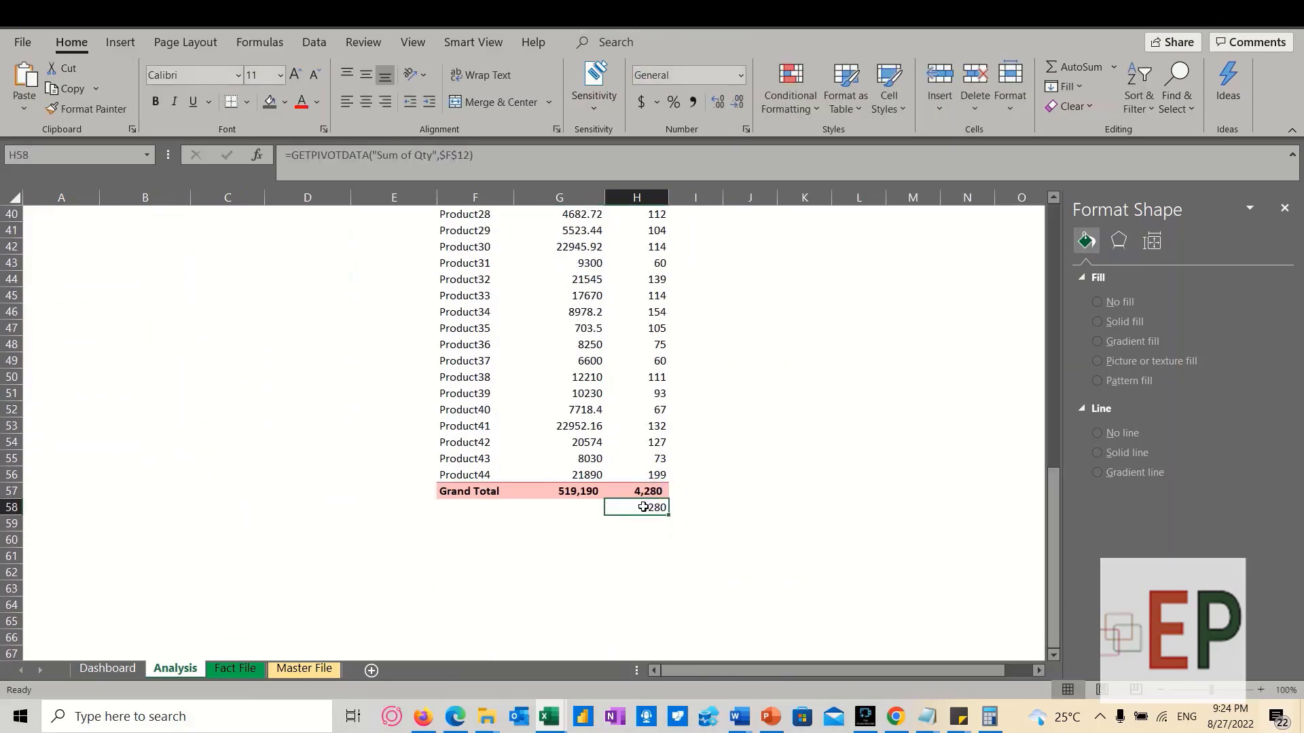
key("Escape")
Take the Qty field back out of the product pivot table
scroll(274, 405, "up", 6)
left_click(150, 395)
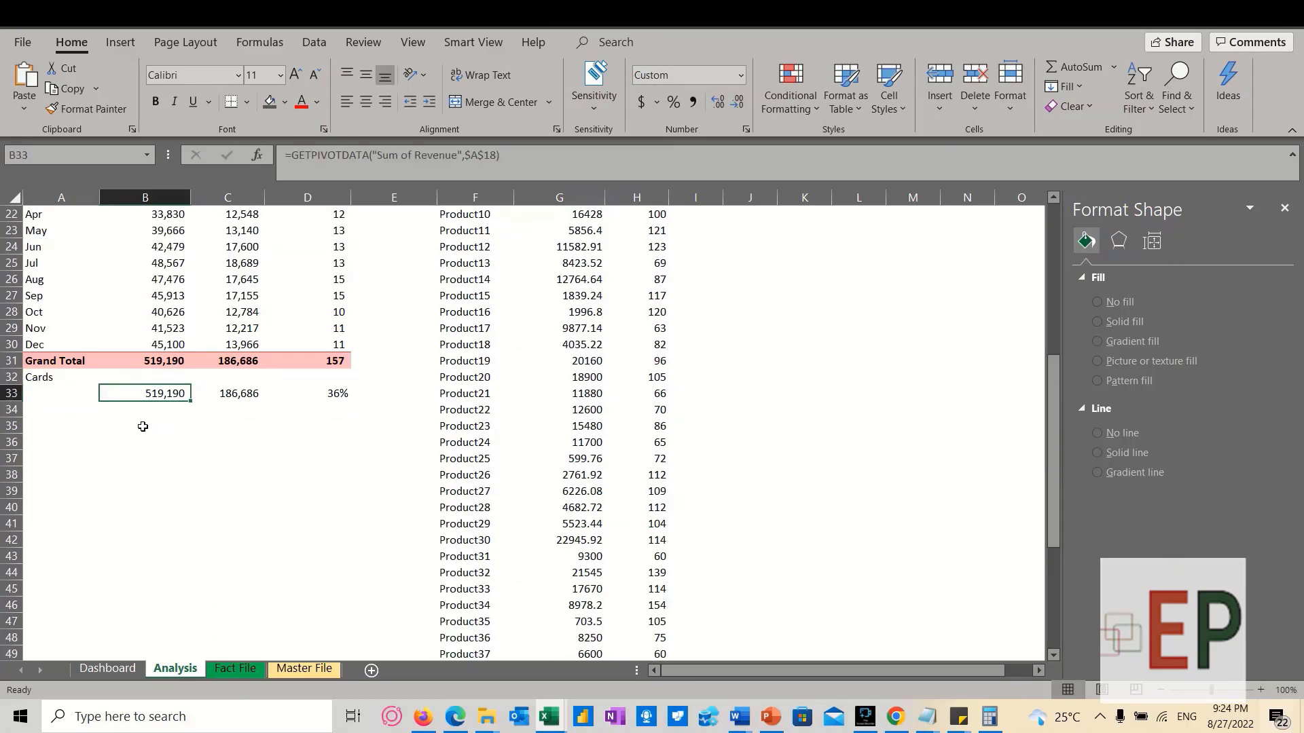
left_click(140, 426)
left_click(246, 426)
scroll(626, 422, "down", 7)
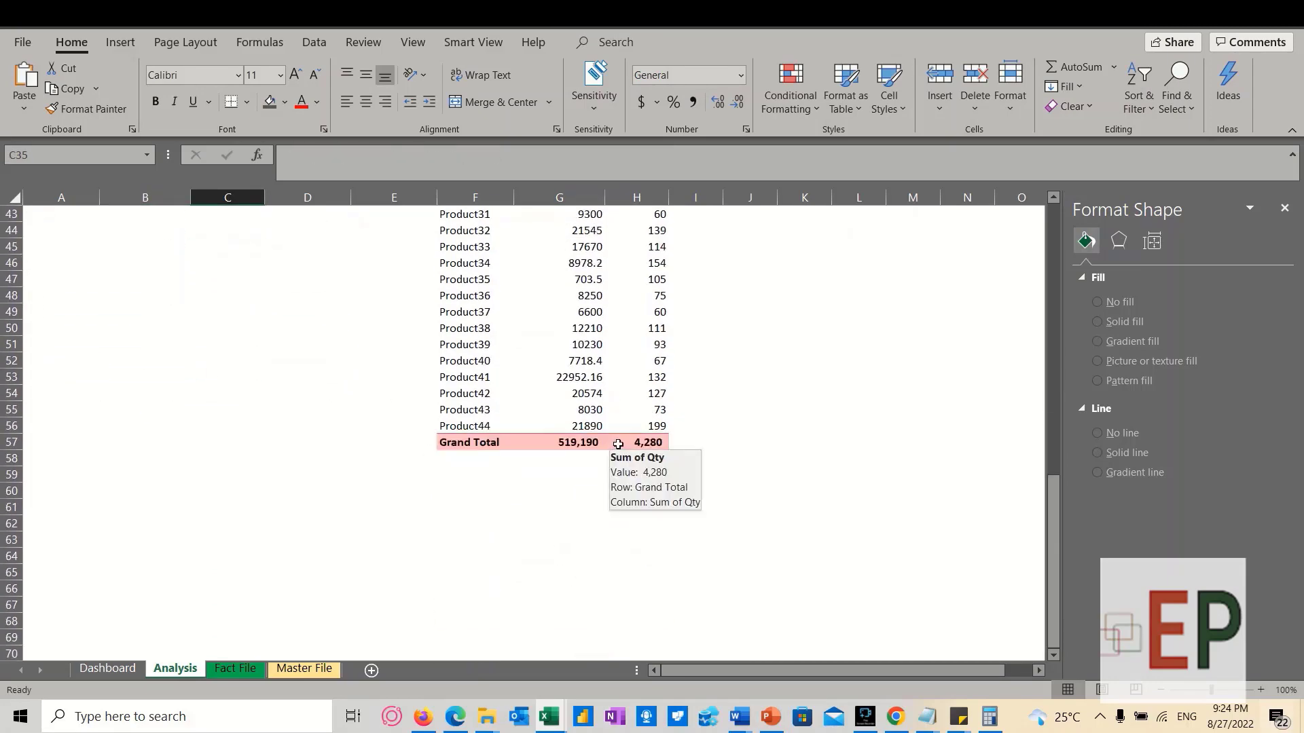
left_click(559, 328)
scroll(849, 353, "up", 2)
scroll(783, 338, "up", 2)
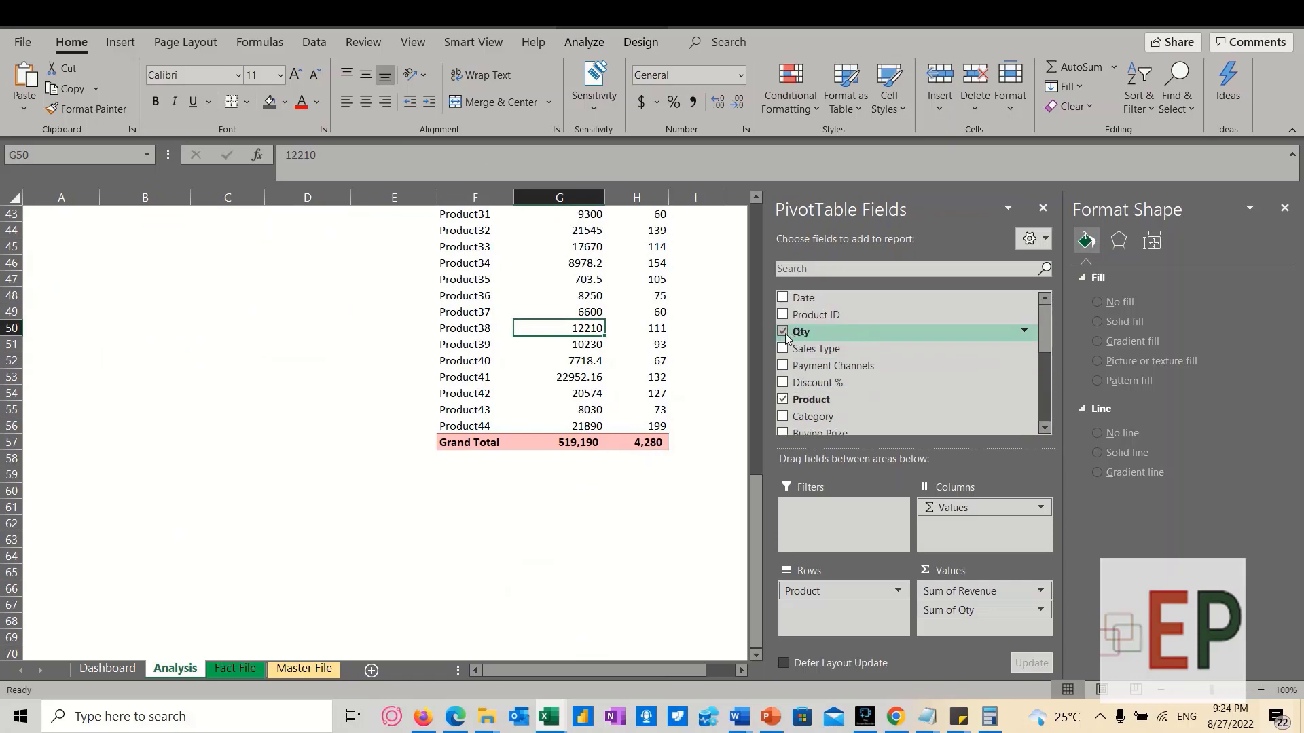
left_click(782, 331)
Copy the Sales By Category heading and pivot table and paste them at cell I2
scroll(426, 265, "up", 14)
left_click_drag(442, 230, 553, 337)
key("ctrl+c")
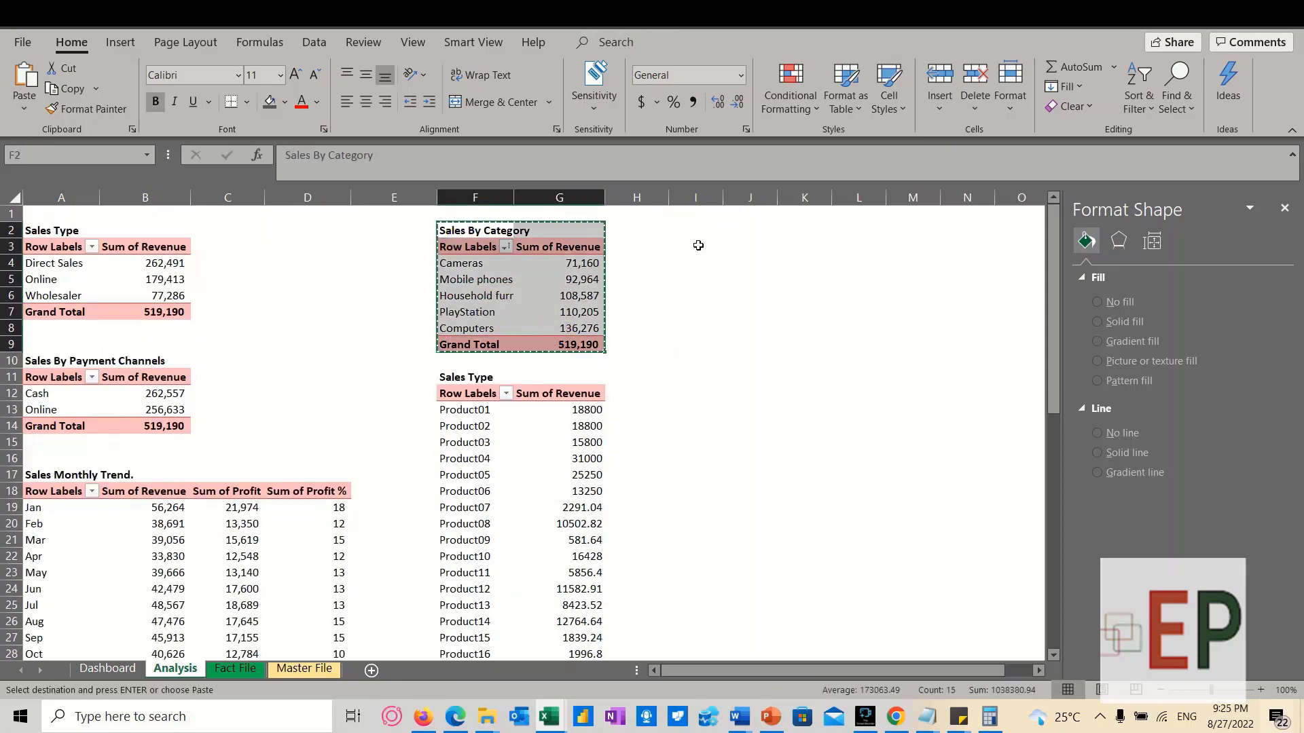
left_click(686, 245)
left_click(686, 230)
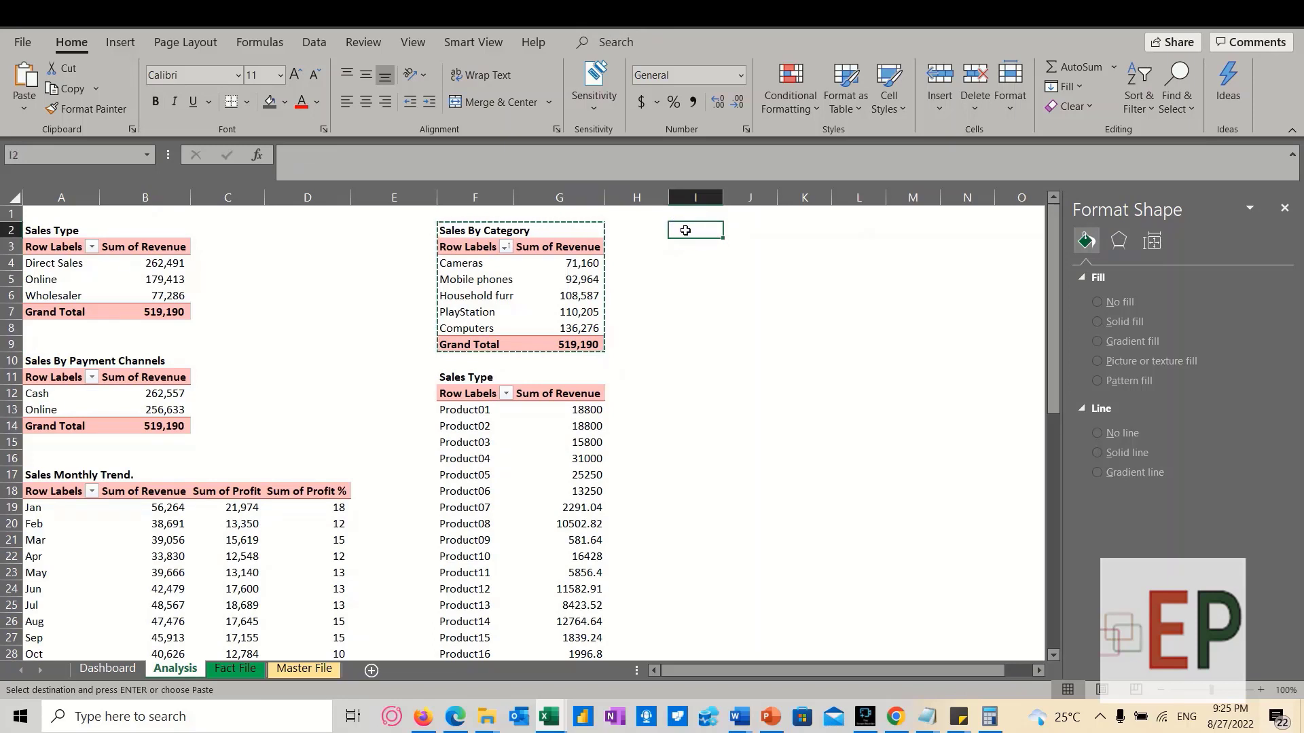
key("ctrl+v")
In the pasted pivot table, remove the Category rows and add Qty to the values beside Revenue
left_click(689, 297)
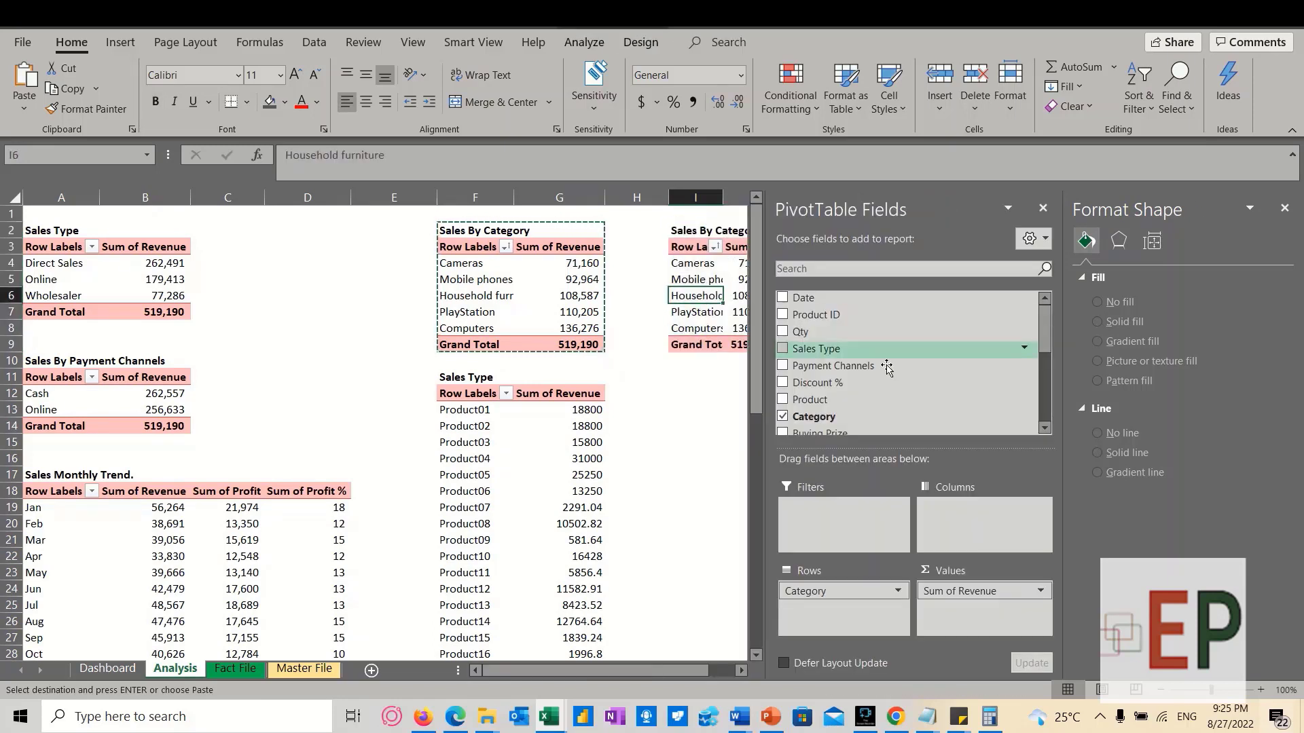
scroll(882, 401, "down", 3)
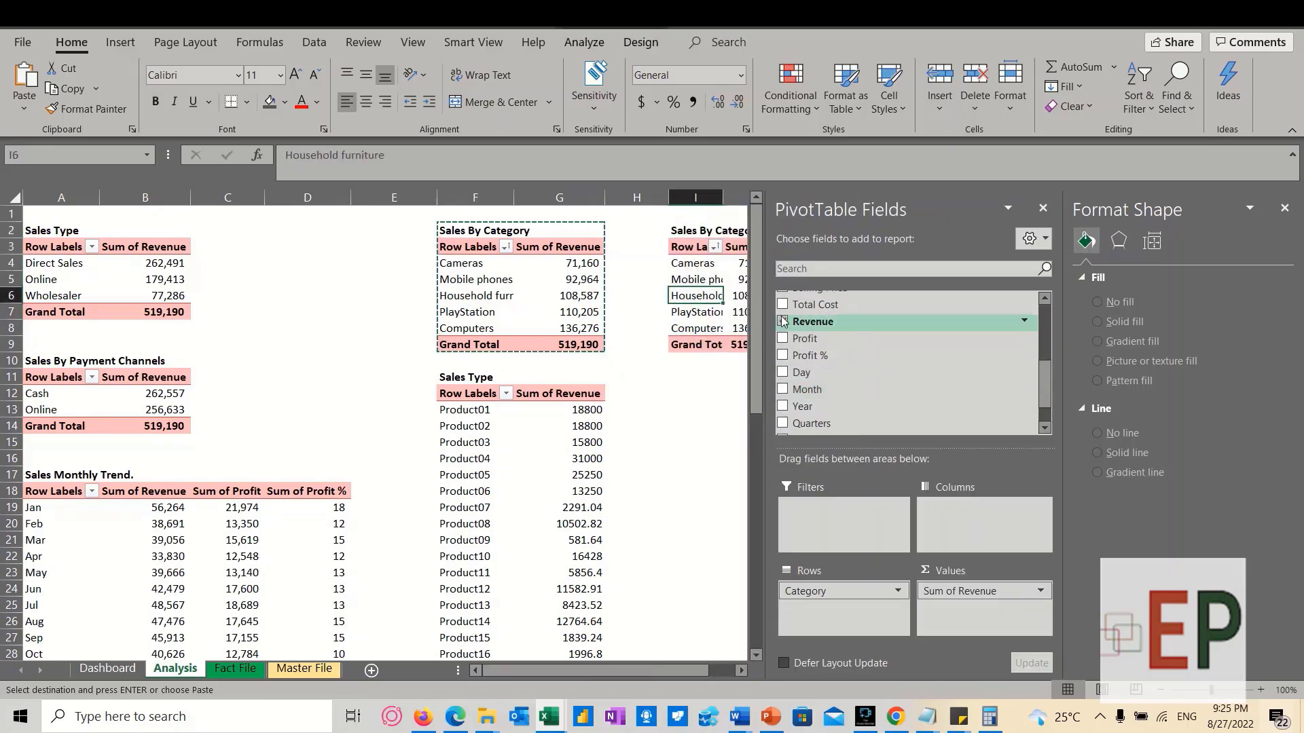
scroll(788, 350, "up", 3)
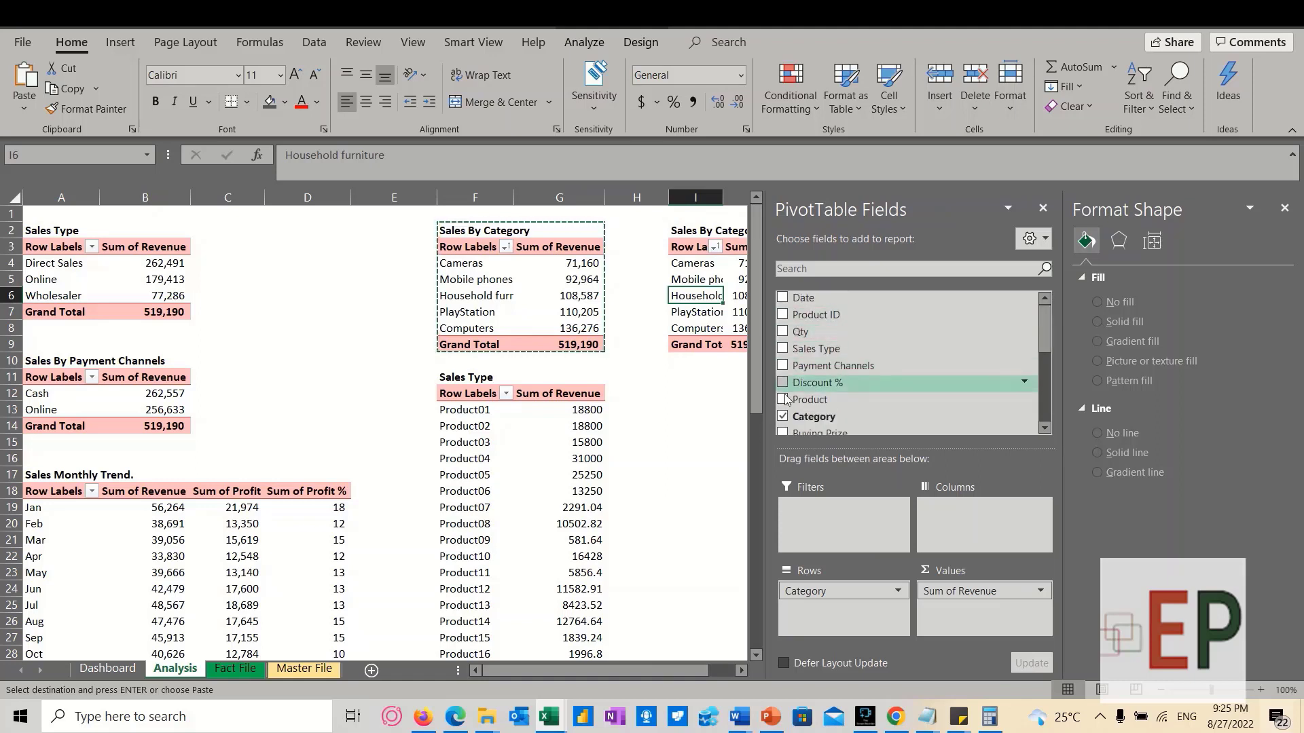
left_click(783, 416)
scroll(787, 391, "down", 3)
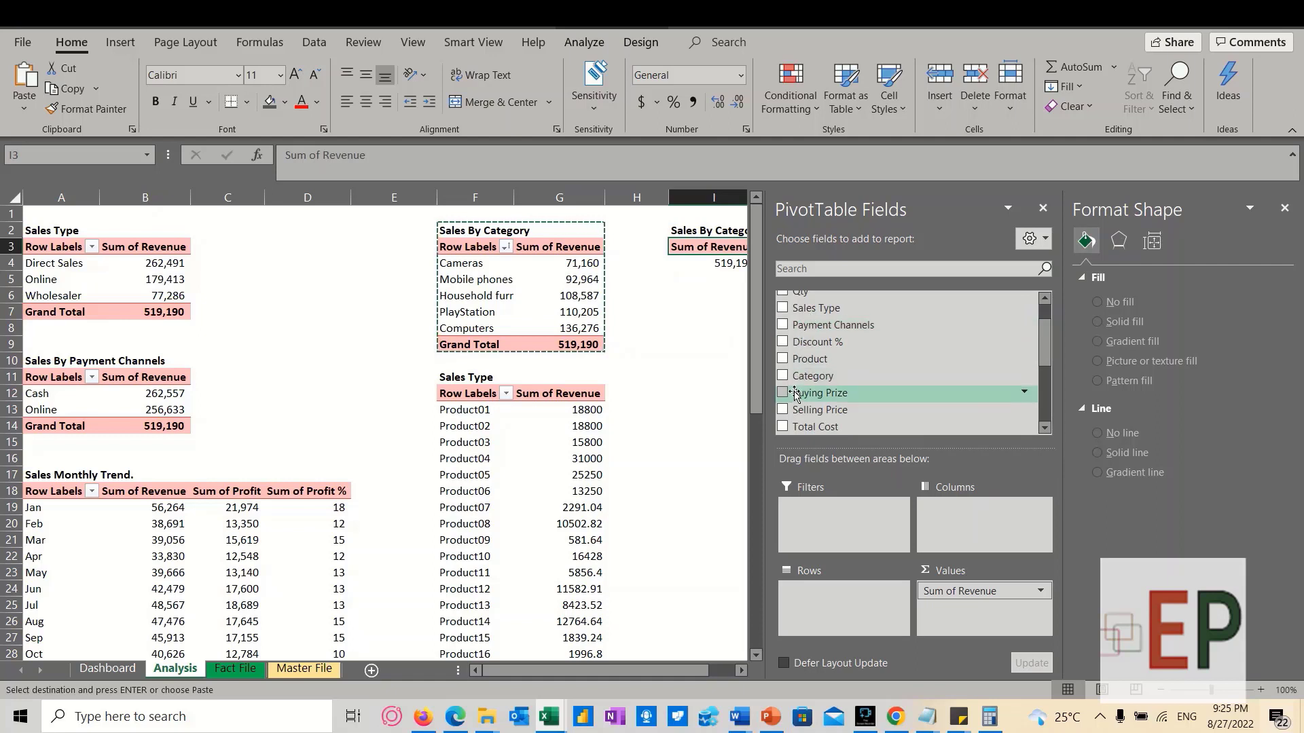
scroll(790, 393, "up", 3)
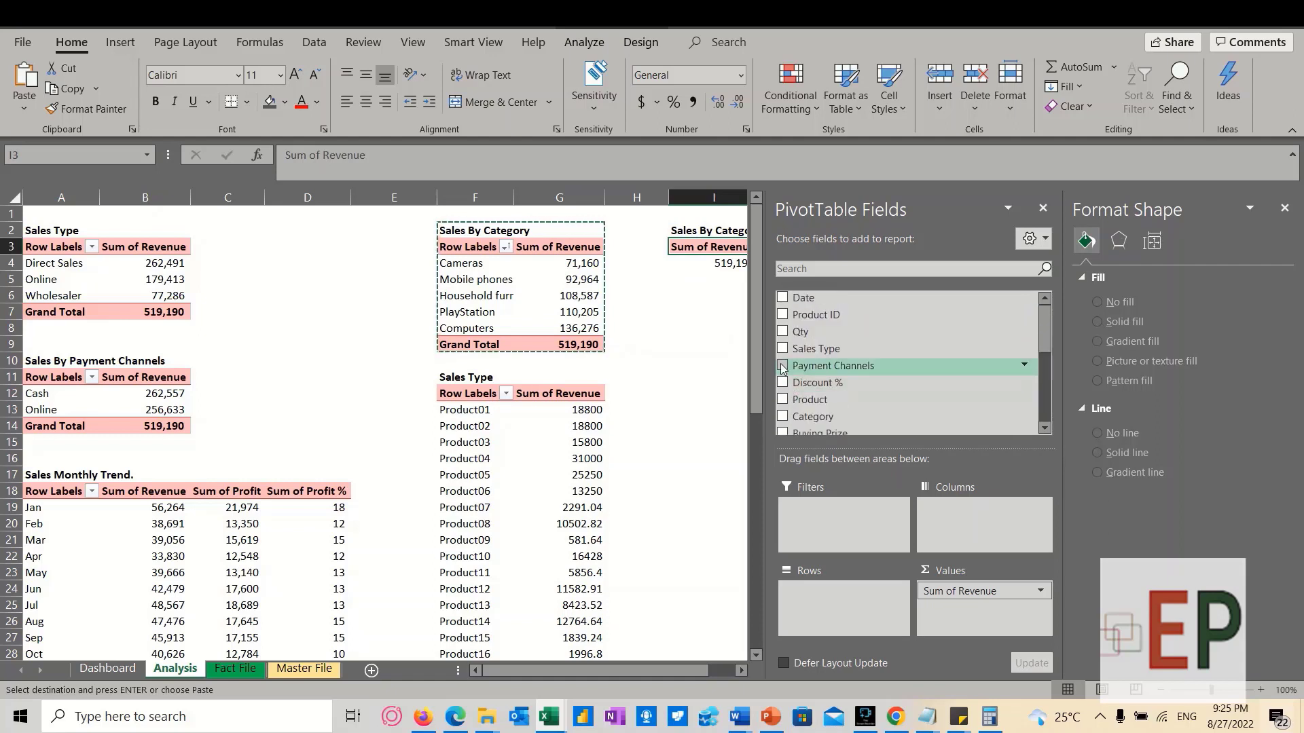
left_click(782, 332)
left_click(703, 317)
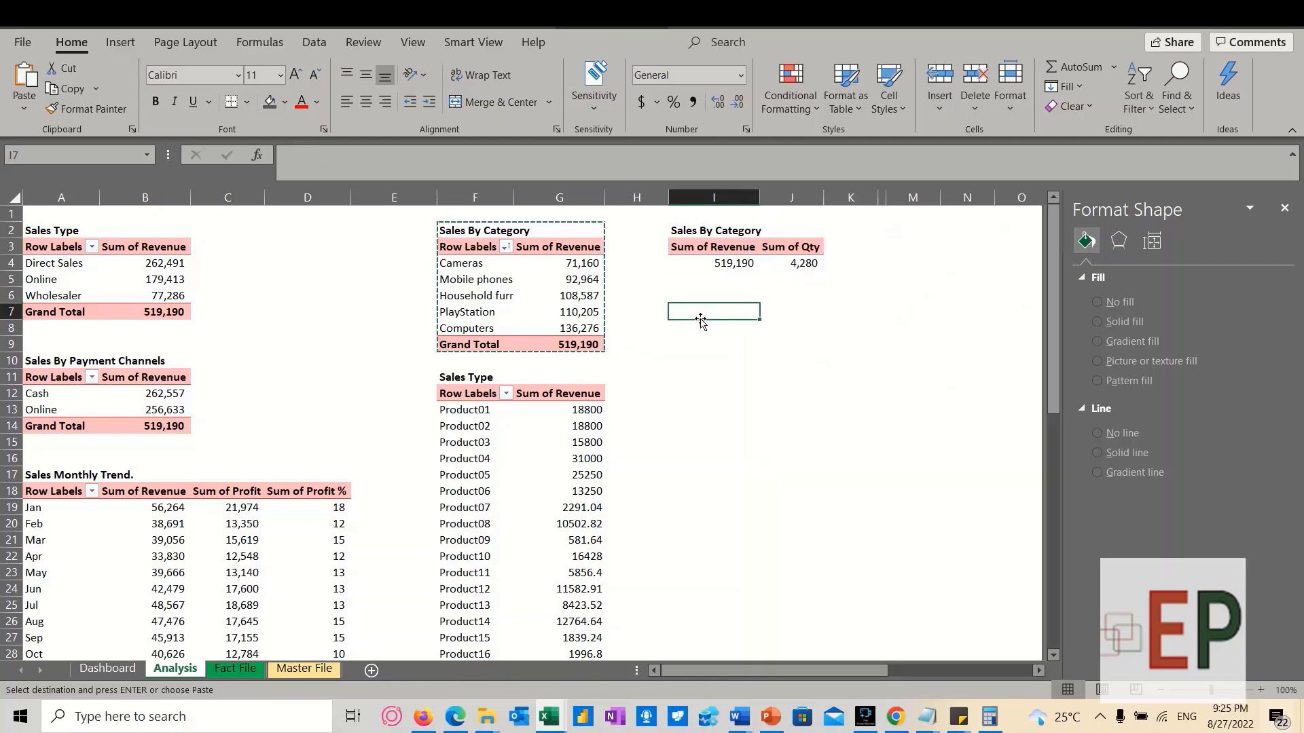
Add the Profit field to the values of the pasted revenue and quantity pivot table
left_click(805, 264)
scroll(795, 385, "down", 2)
scroll(796, 386, "down", 1)
scroll(527, 457, "down", 4)
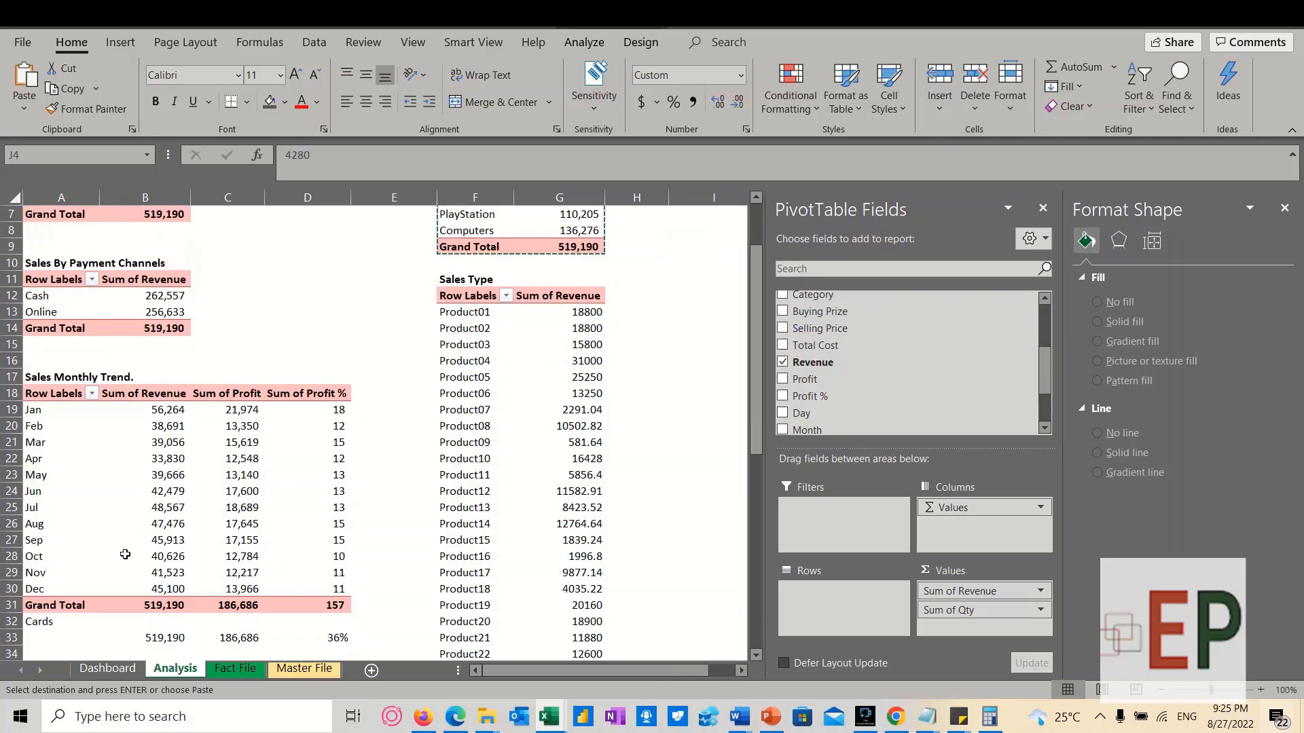
scroll(630, 401, "up", 4)
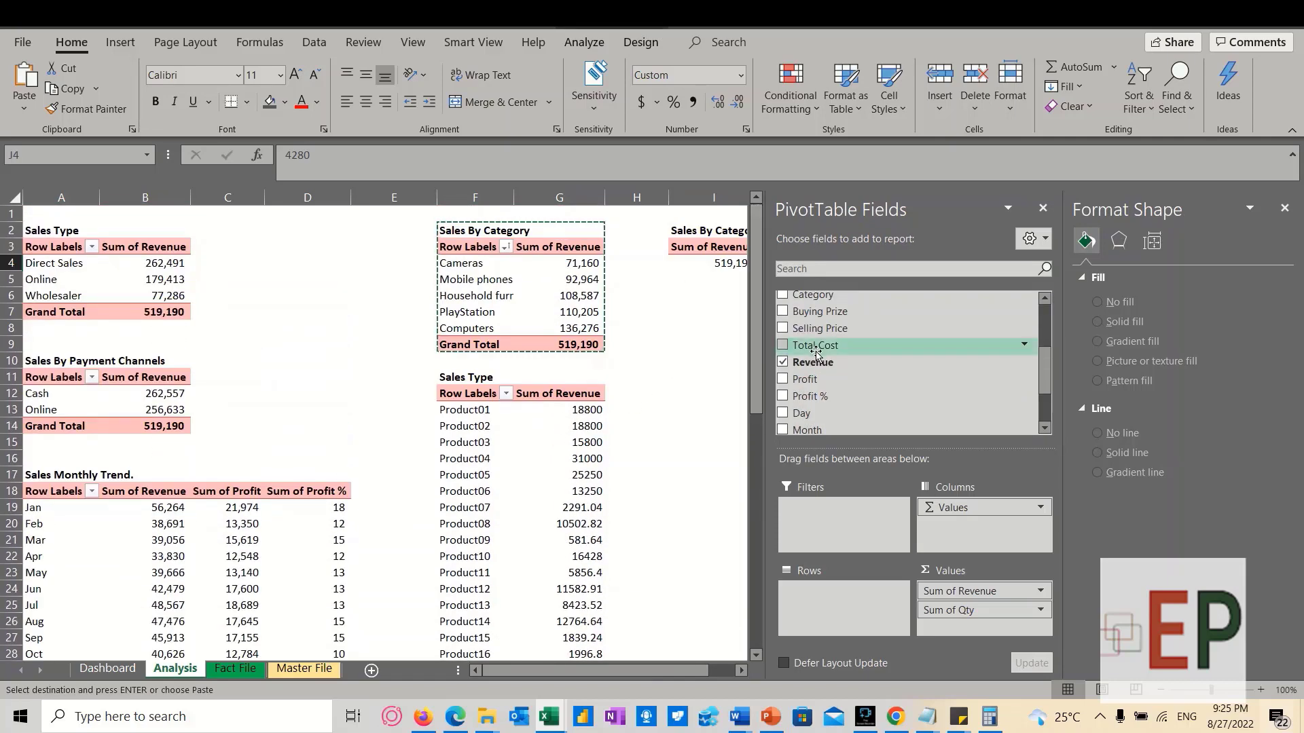
scroll(778, 353, "down", 1)
left_click(783, 338)
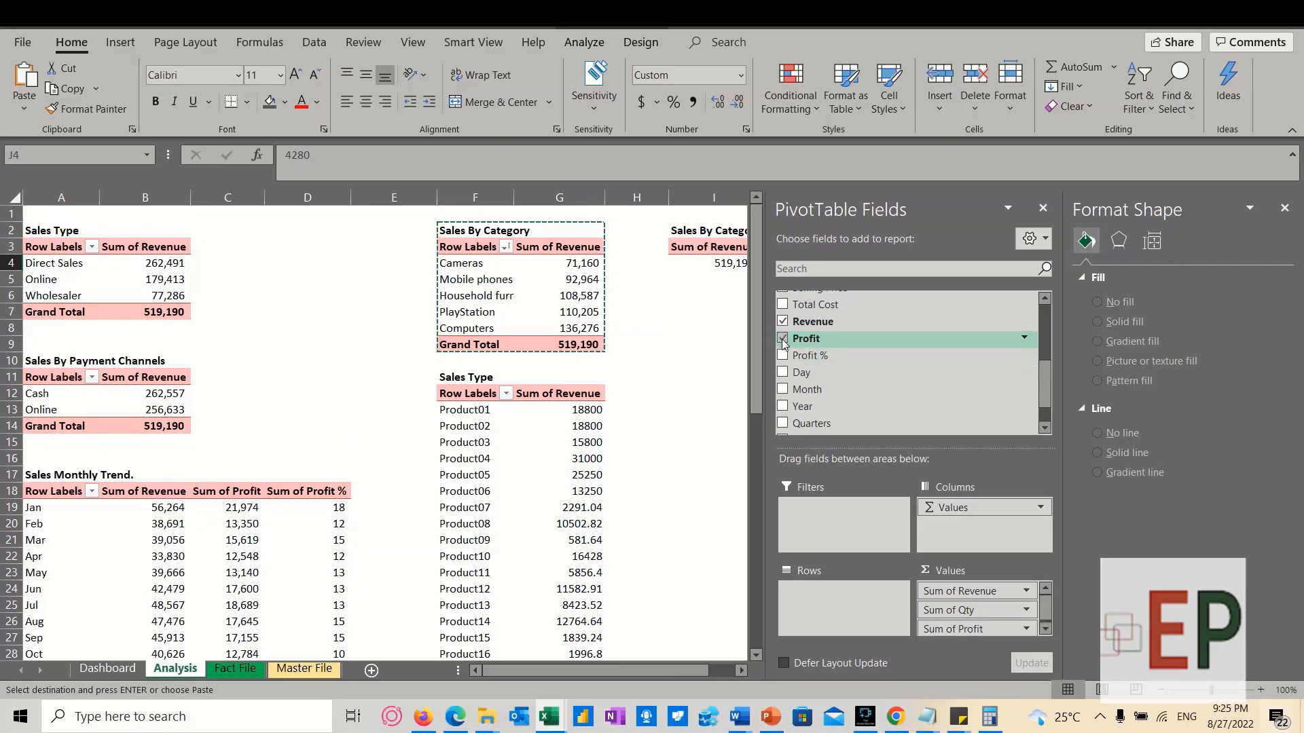
scroll(275, 548, "down", 5)
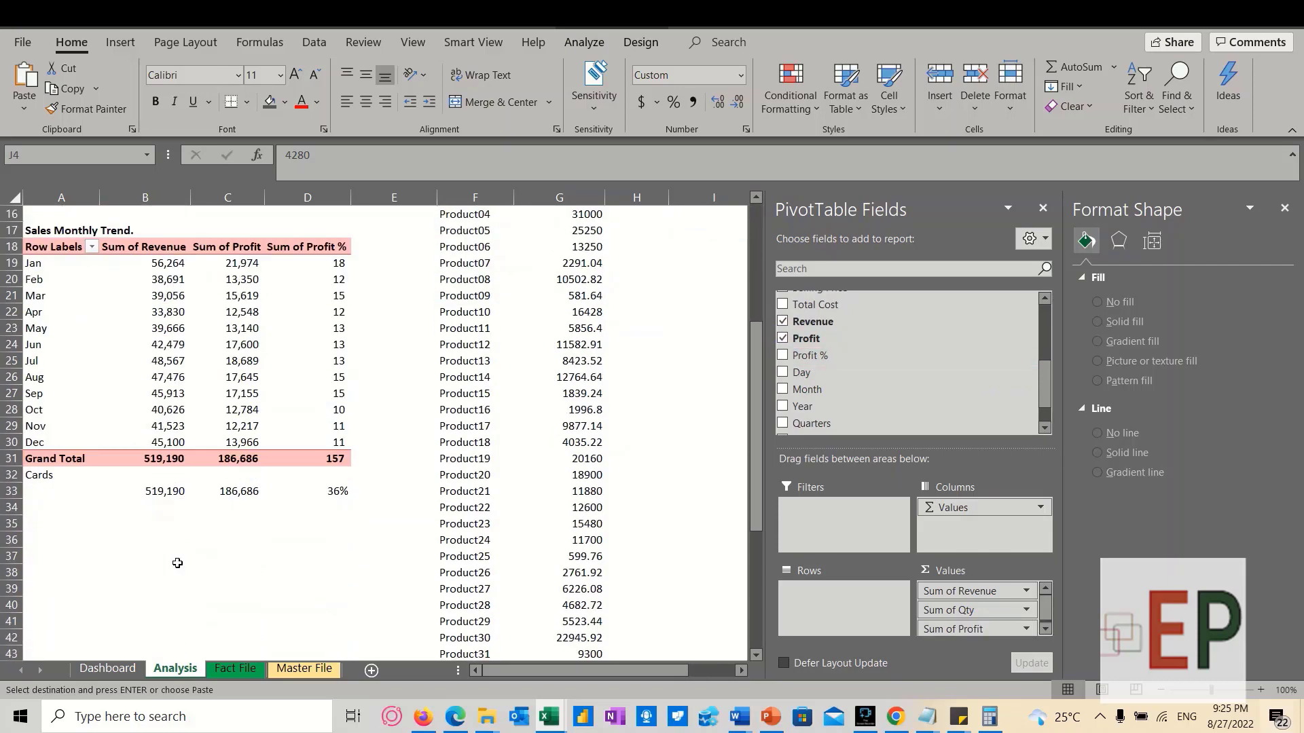
scroll(174, 562, "up", 5)
scroll(823, 402, "up", 4)
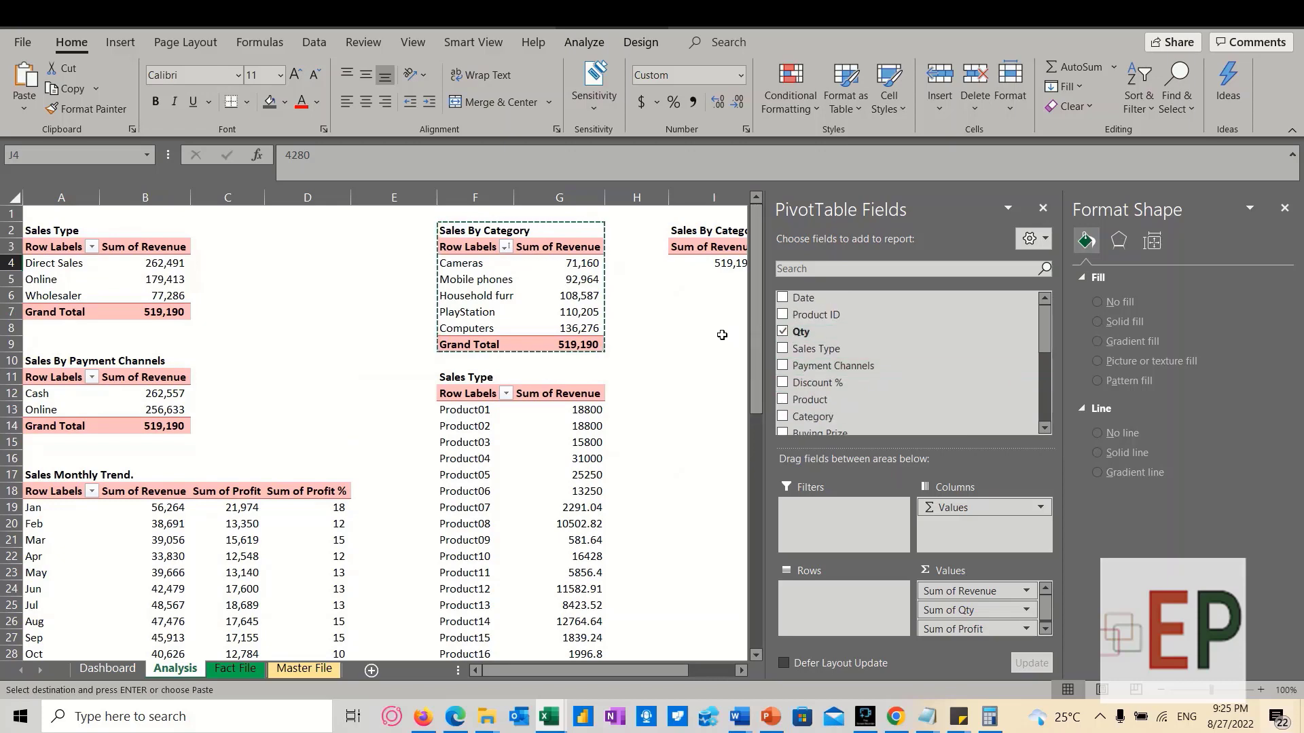
left_click(714, 330)
left_click(819, 267)
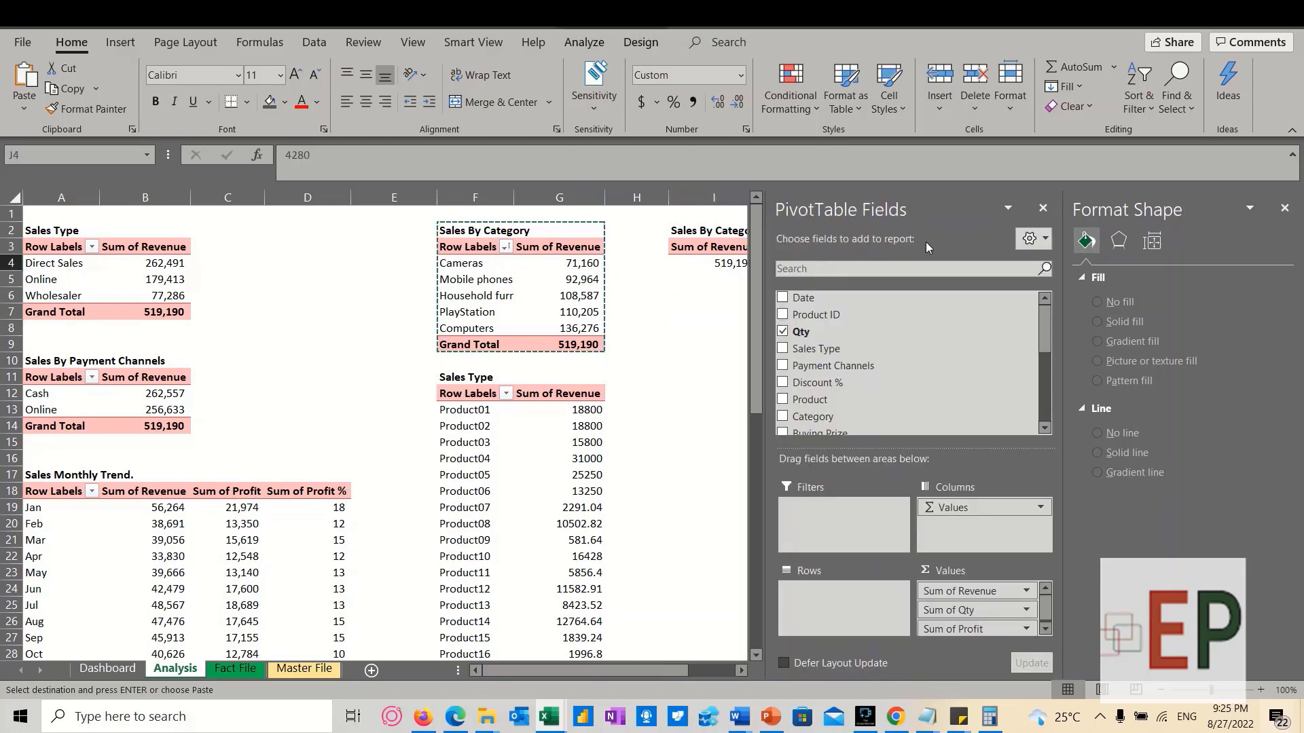
left_click(719, 333)
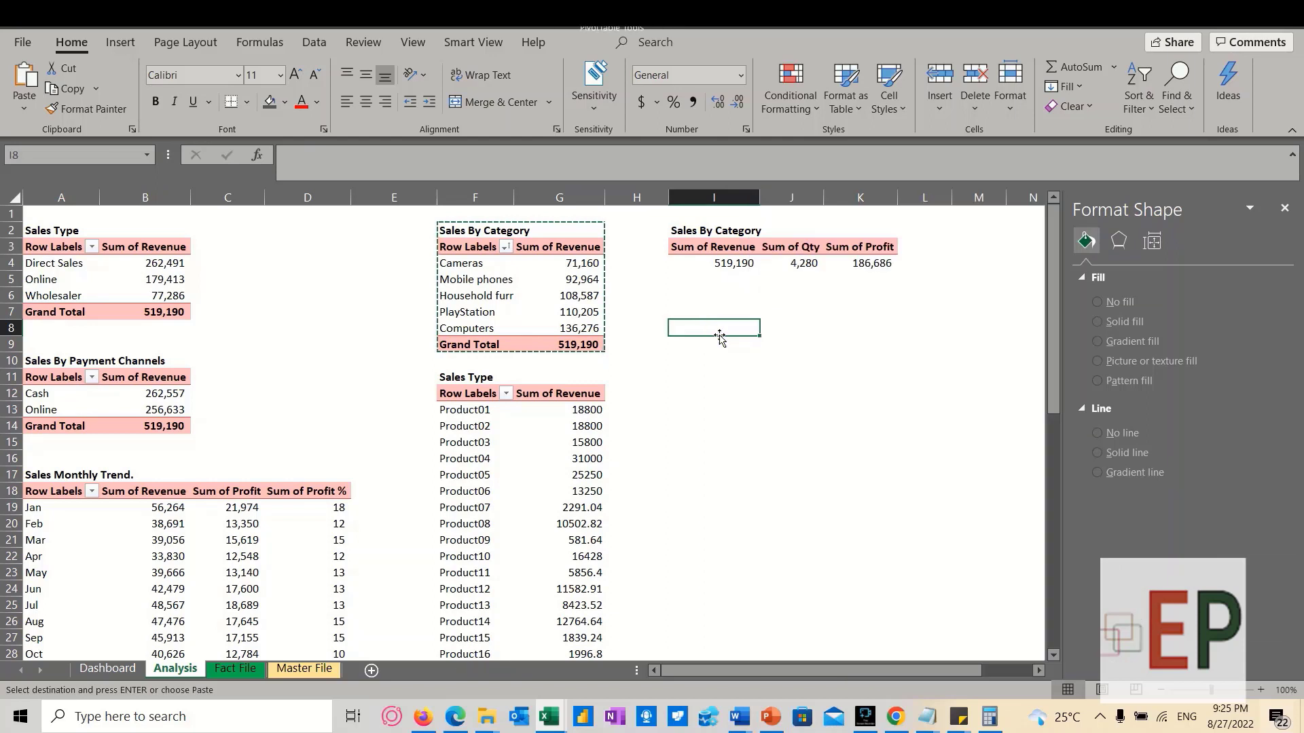
In cell L4, divide the pivot's Sum of Profit by its Sum of Revenue and format the result as a percentage
left_click(927, 257)
type("=")
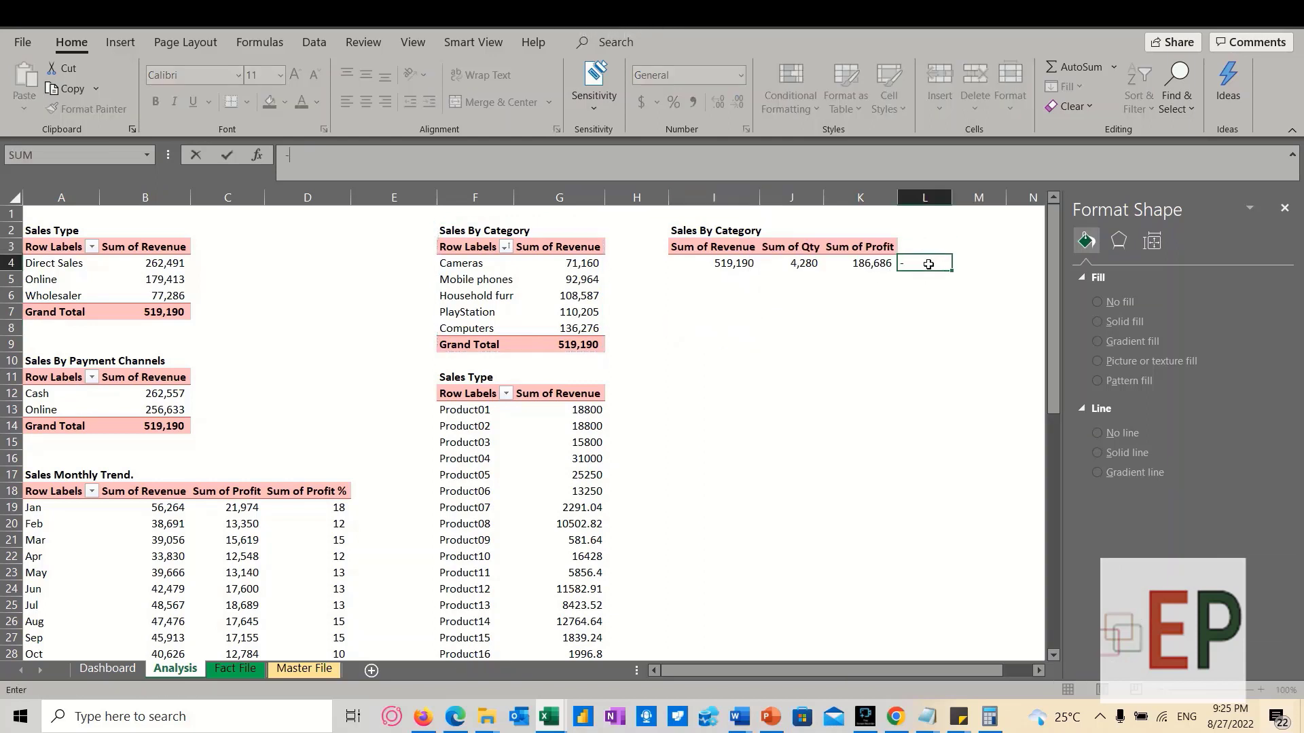
key("BackSpace")
type("=")
left_click(861, 265)
type("/")
left_click(728, 269)
key("Return")
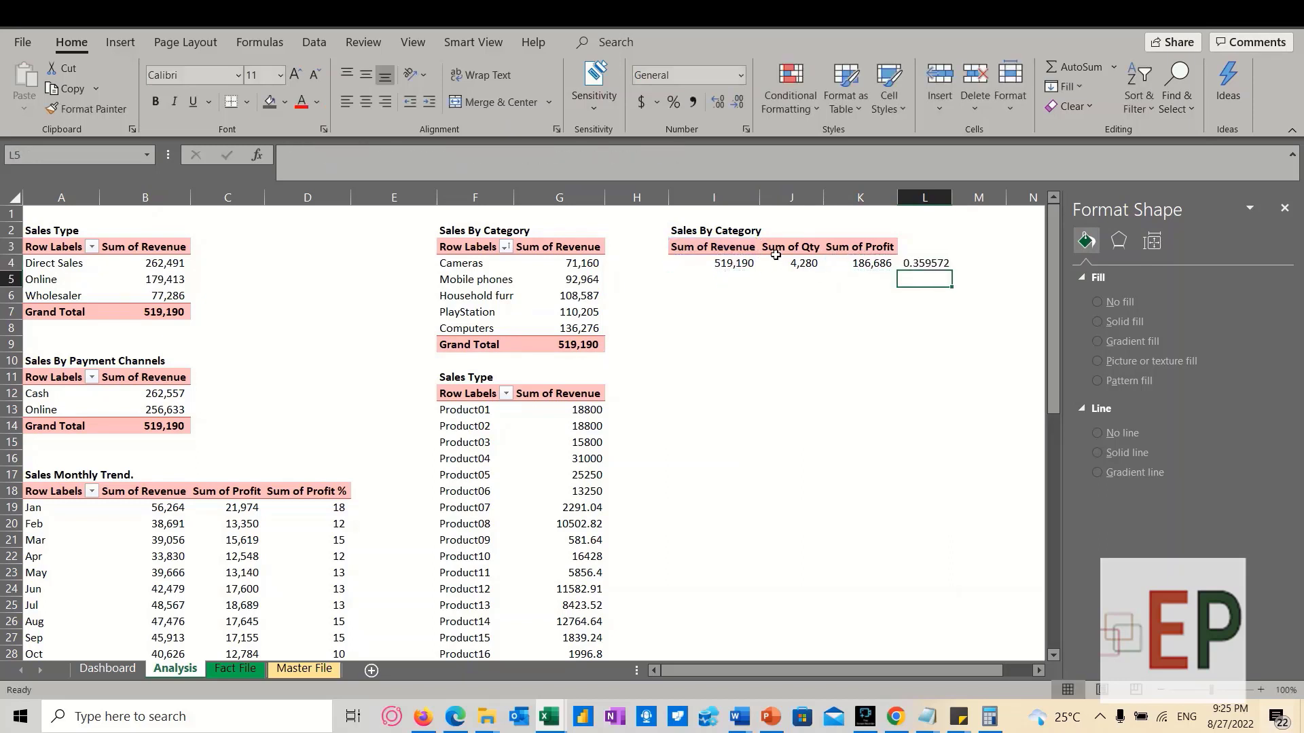
left_click(904, 262)
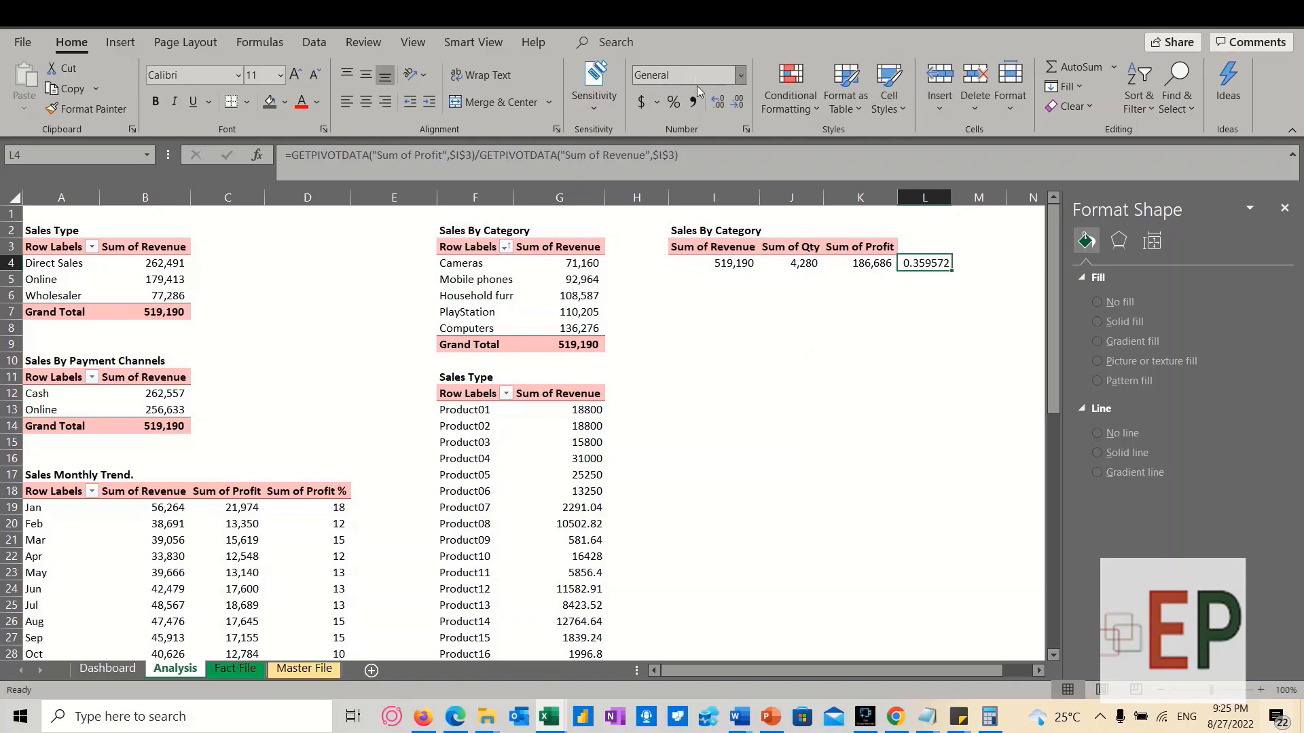
left_click(675, 102)
left_click(791, 328)
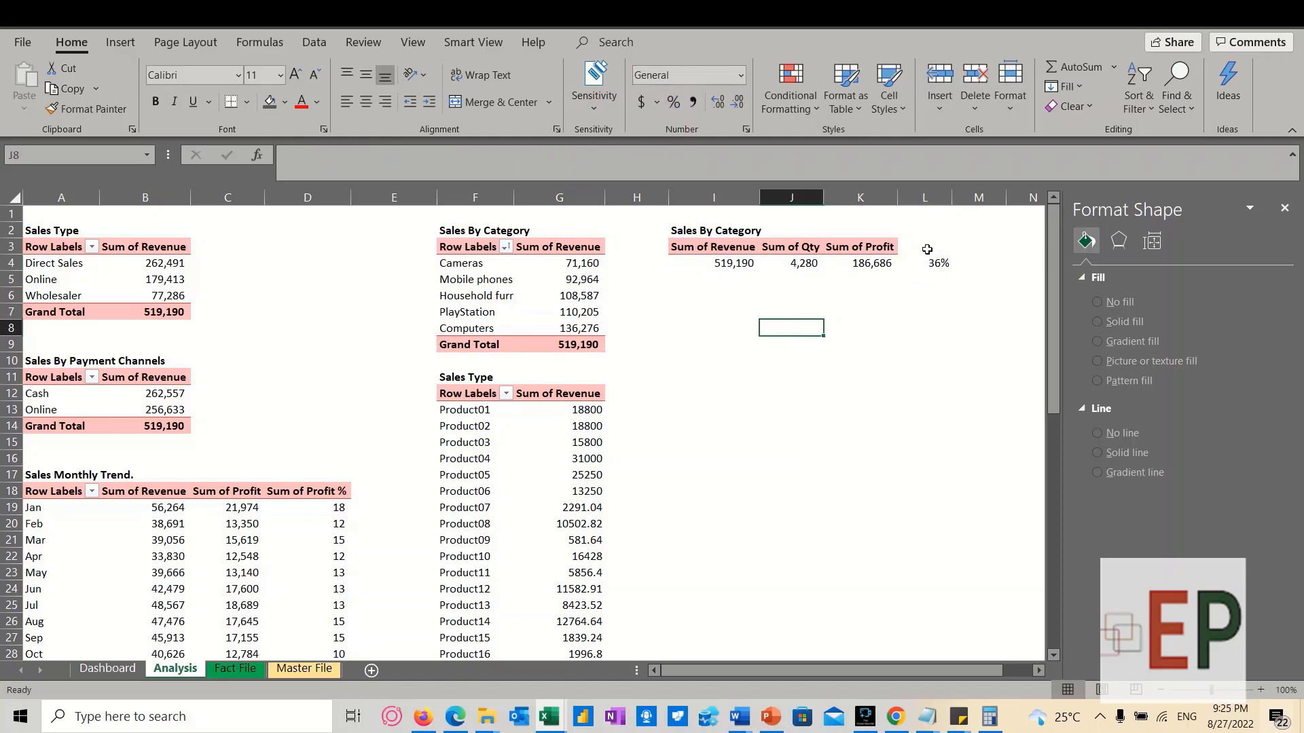
Label the ratio in cell L3 as "Proft Margin"
left_click(927, 249)
type("Proft Margin")
key("Return")
left_click(862, 250)
left_click(699, 295)
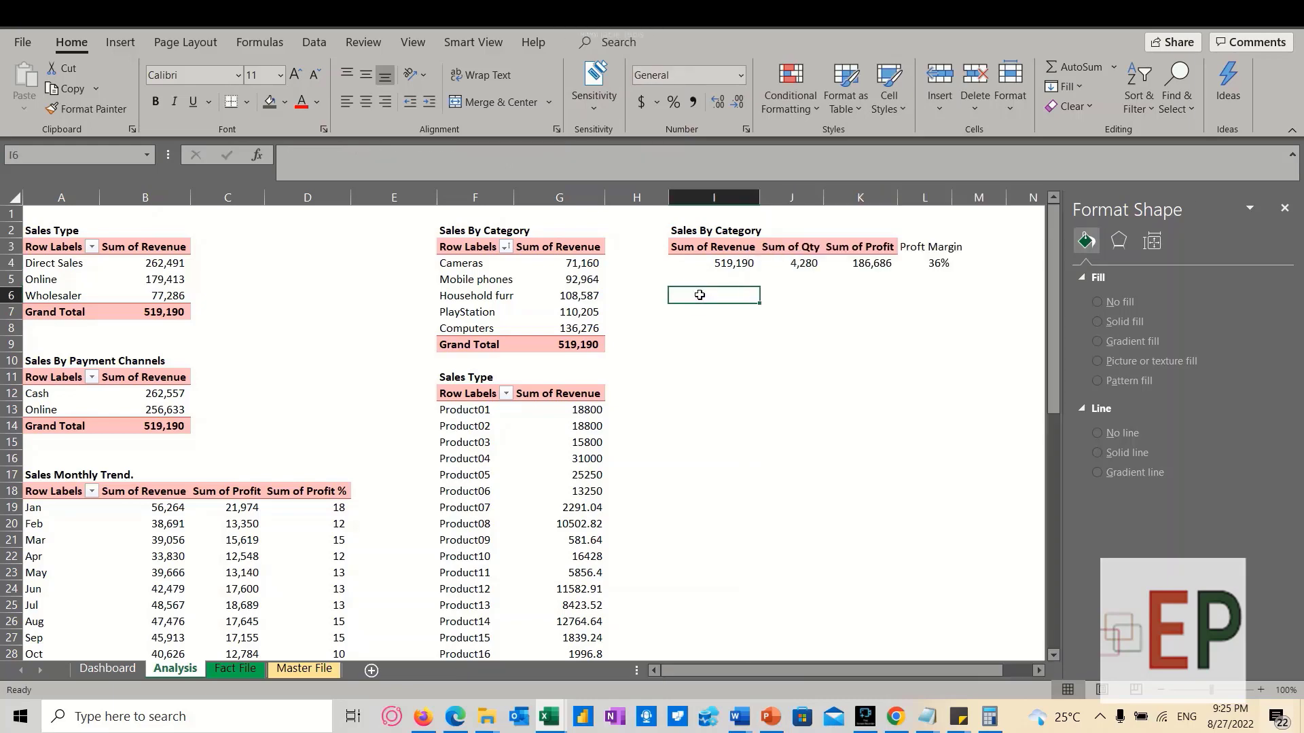
Retitle the heading above the new totals pivot table in cell I2 as "Cards"
scroll(686, 436, "down", 3)
scroll(682, 340, "up", 3)
left_click(689, 234)
type("Cards")
left_click(679, 324)
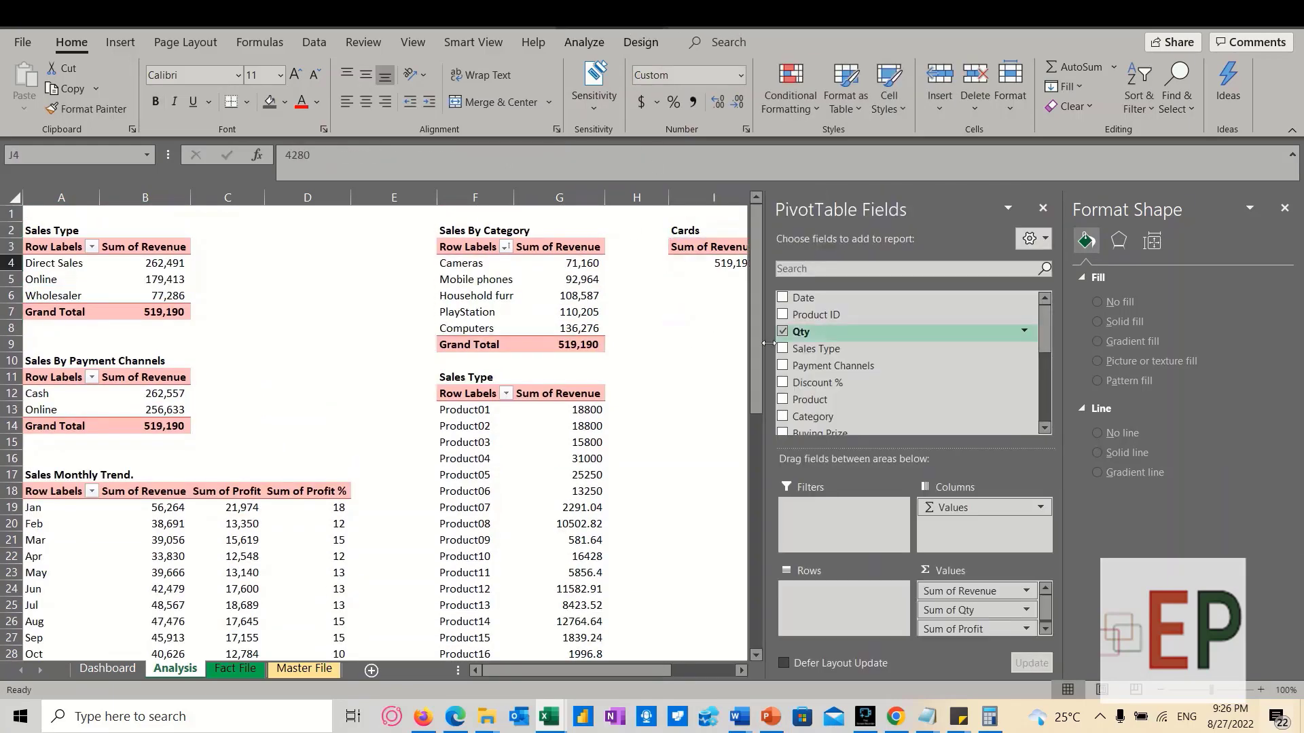
On the Dashboard sheet, copy the profit value box into the Total Quantity card
left_click(107, 669)
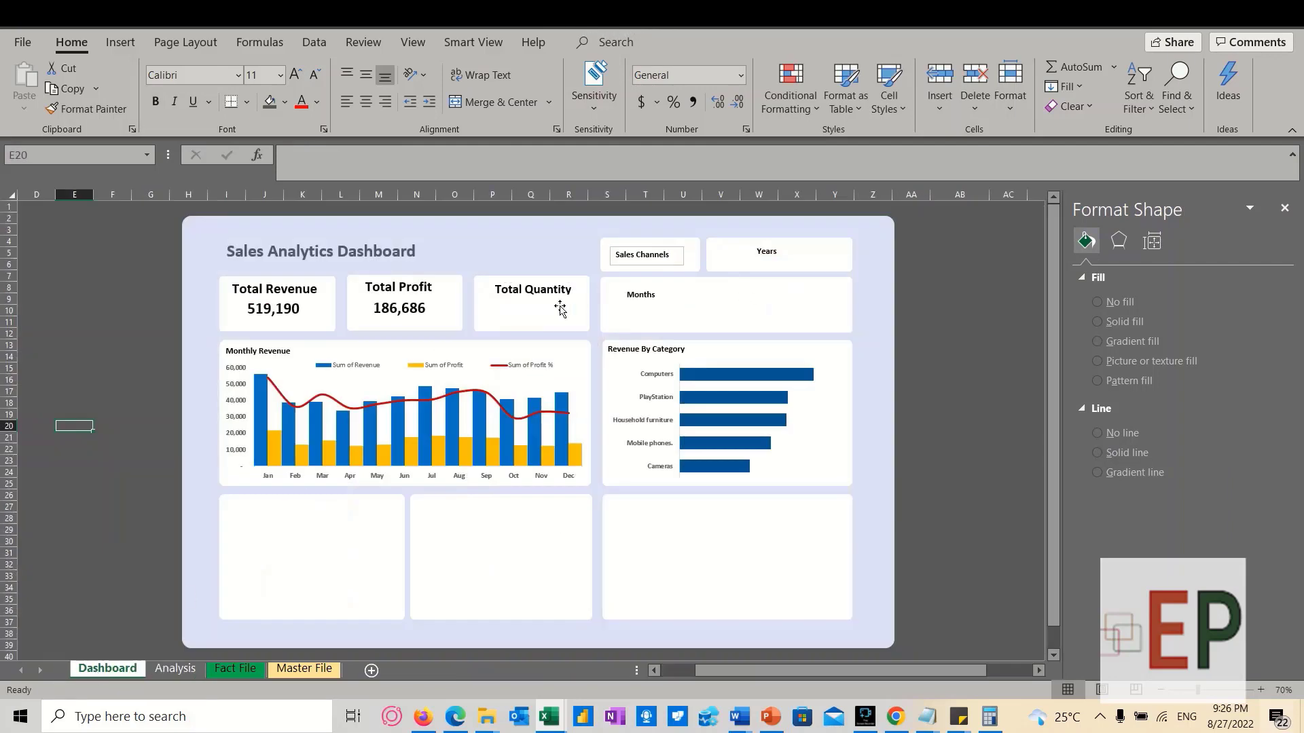
left_click(428, 325)
left_click_drag(436, 328, 567, 330)
left_click(528, 305)
Try to link the copied value box directly to the Sum of Qty pivot total on the Analysis sheet
left_click(374, 171)
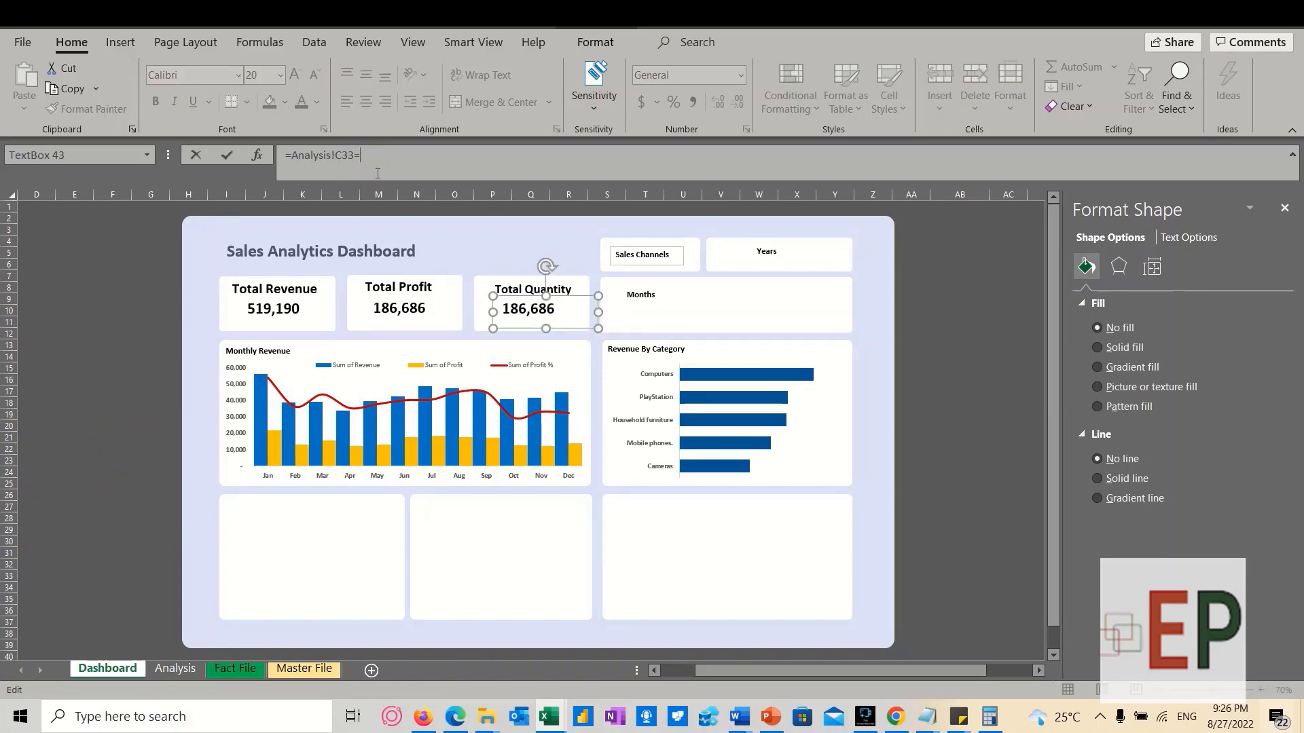
key("ctrl+a")
key("BackSpace")
type("=")
left_click(175, 669)
left_click(804, 265)
key("Return")
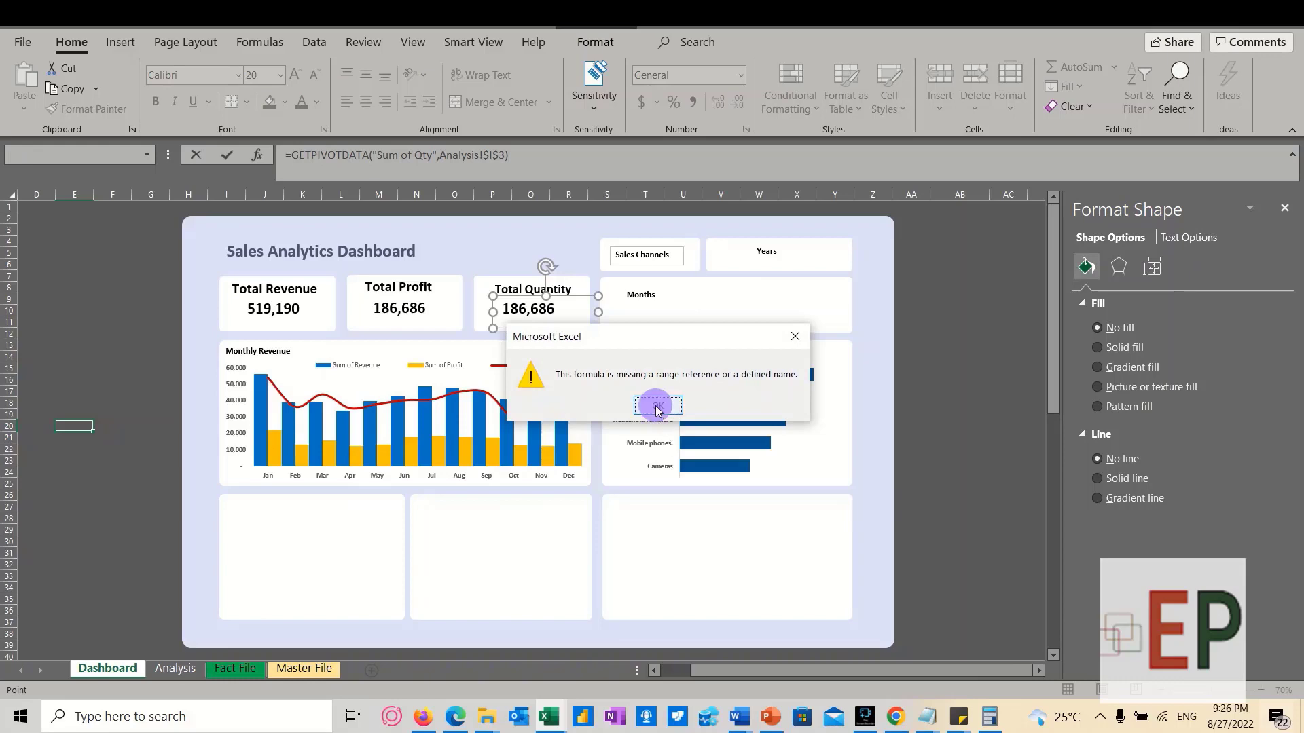
left_click(656, 406)
Link the Total Quantity value box to cell J5 on the Analysis sheet
left_click_drag(518, 164, 265, 159)
type("=")
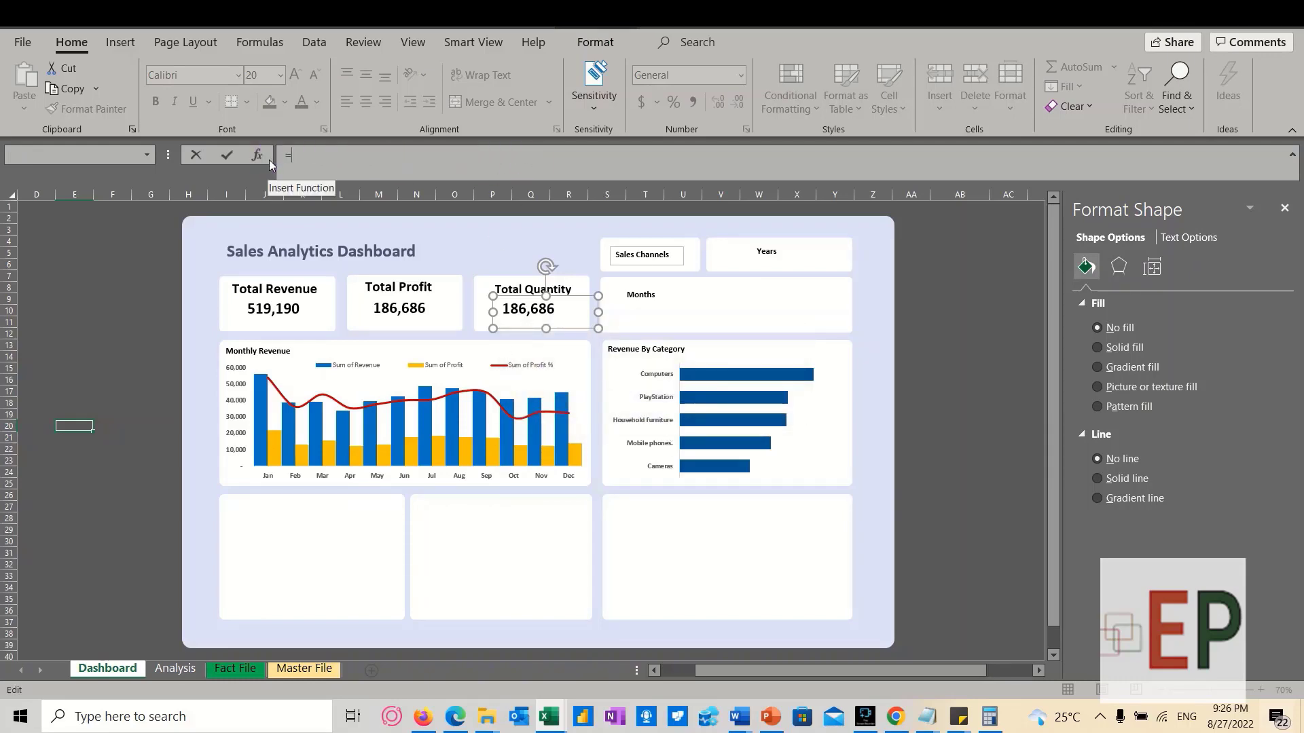
left_click(188, 671)
left_click(802, 270)
key("Return")
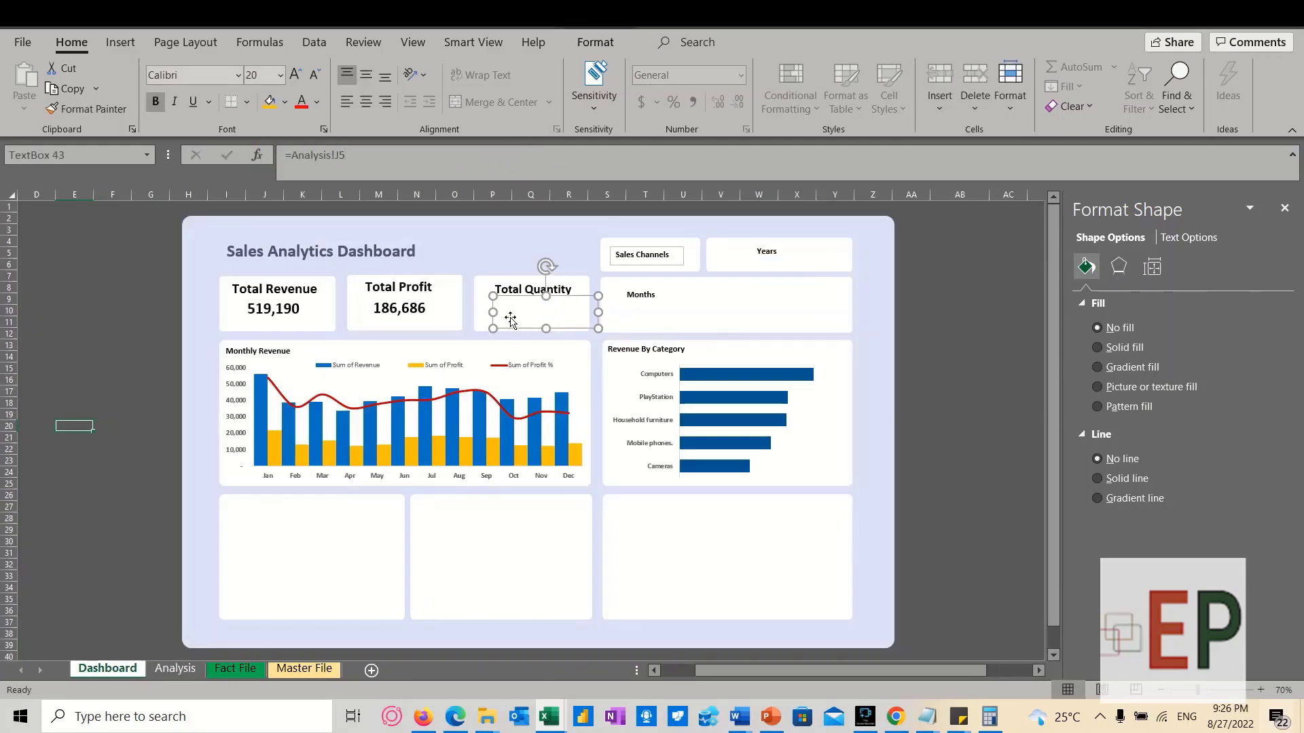
Clear the formula of the Total Quantity value box and link the box again to cell J5 on the Analysis sheet
left_click(501, 257)
left_click_drag(523, 319, 495, 290)
left_click(524, 304)
left_click(369, 155)
key("BackSpace")
key("BackSpace")
key("BackSpace")
key("BackSpace")
key("BackSpace")
key("BackSpace")
key("BackSpace")
key("BackSpace")
key("BackSpace")
key("BackSpace")
key("BackSpace")
key("BackSpace")
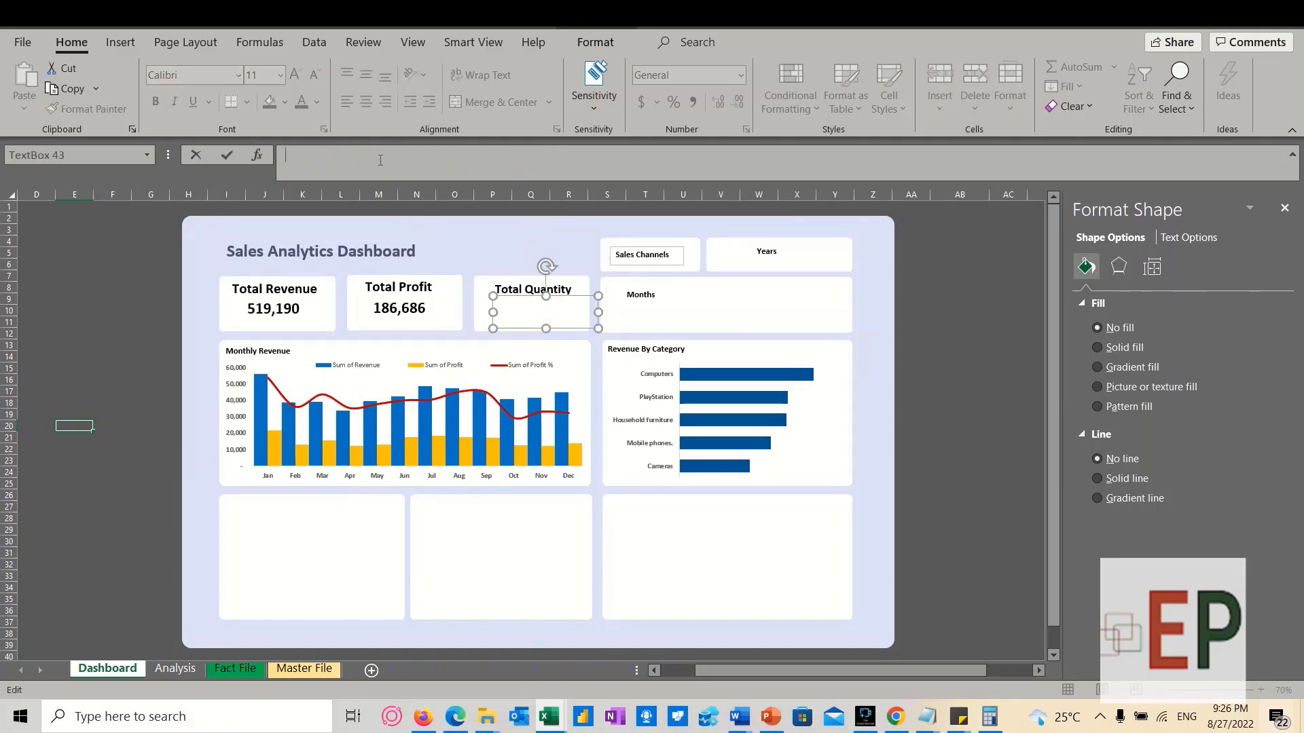
left_click(518, 330)
left_click(333, 155)
type("=")
left_click(175, 668)
left_click(805, 277)
key("Return")
On the Analysis sheet, fill I5:L5 with formulas that reference the Cards values directly above, and return to the Dashboard sheet
left_click(175, 669)
left_click(740, 279)
type("=")
left_click(733, 263)
key("Return")
left_click(791, 279)
type("=")
left_click(800, 263)
key("Return")
left_click(860, 279)
type("=")
left_click(870, 263)
key("Return")
left_click(924, 279)
type("=")
left_click(941, 263)
key("Return")
key("ctrl+Page_Up")
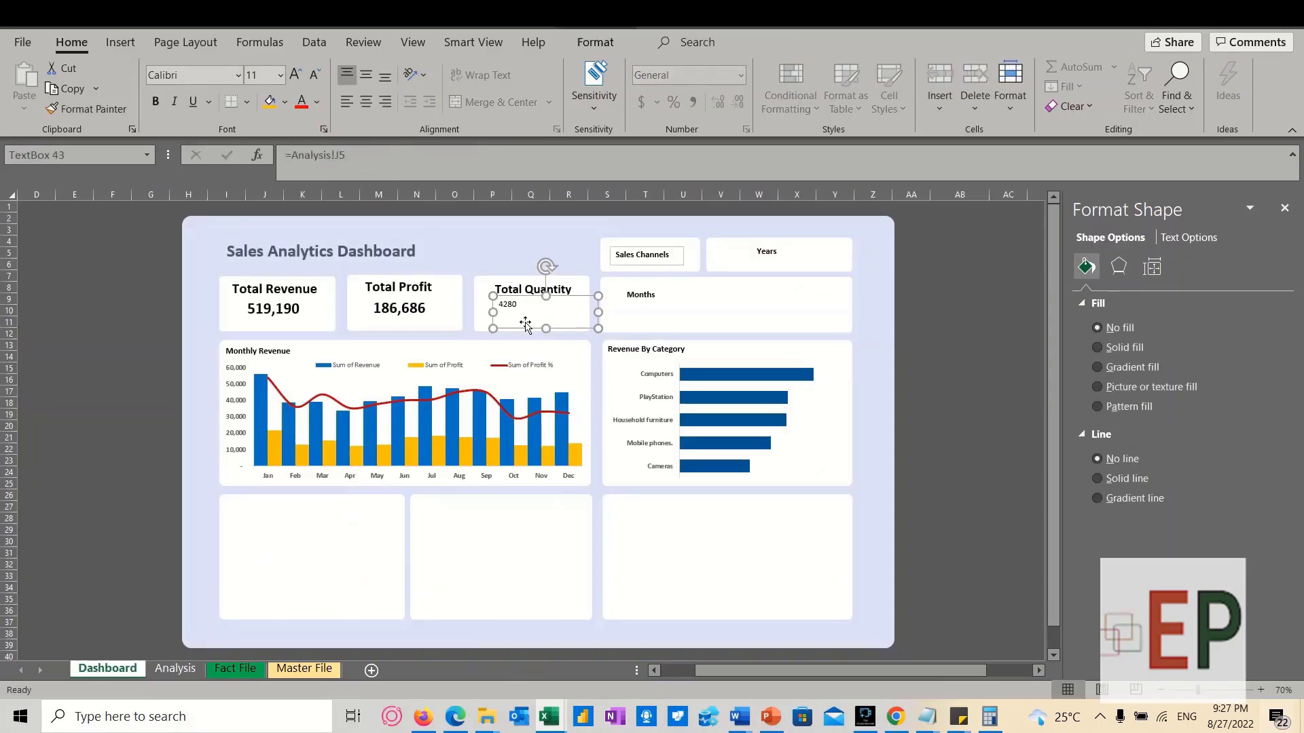
Format the Total Quantity value on the dashboard as bold at font size 20
key("ctrl+a")
left_click(490, 260)
left_click(510, 305)
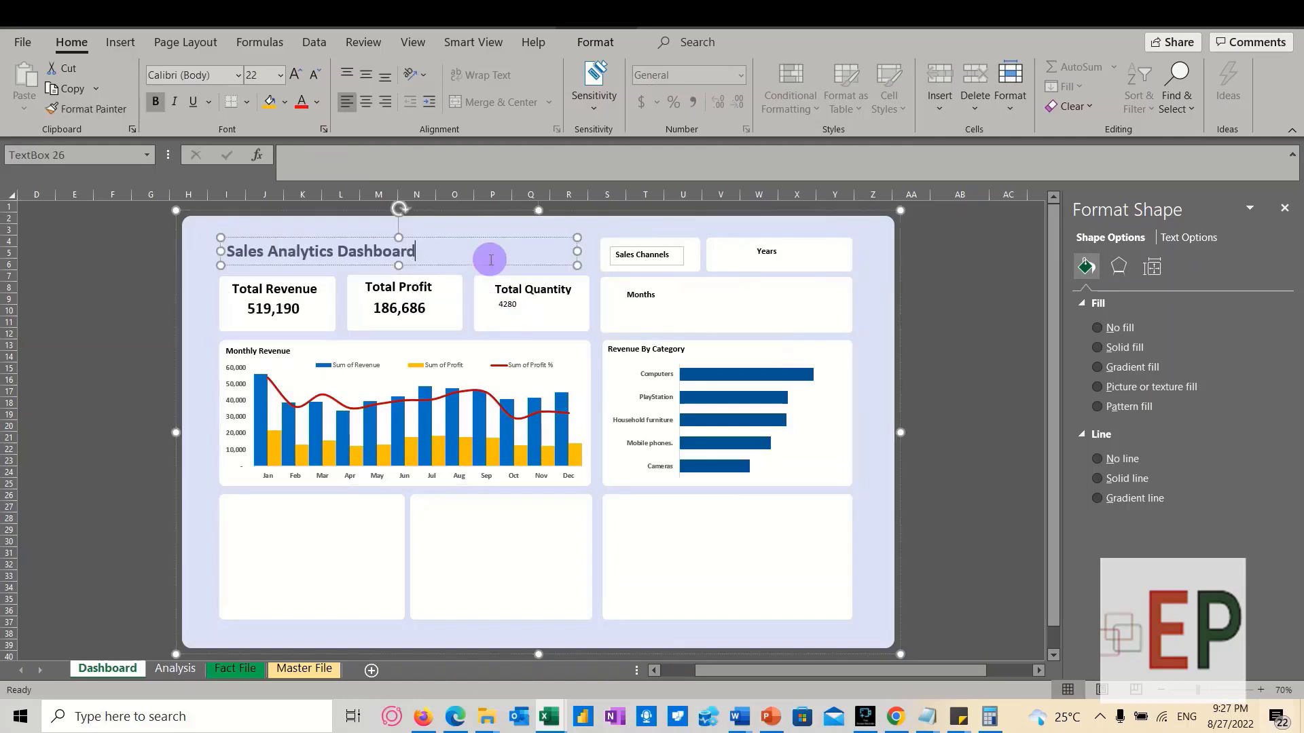
triple_click(512, 253)
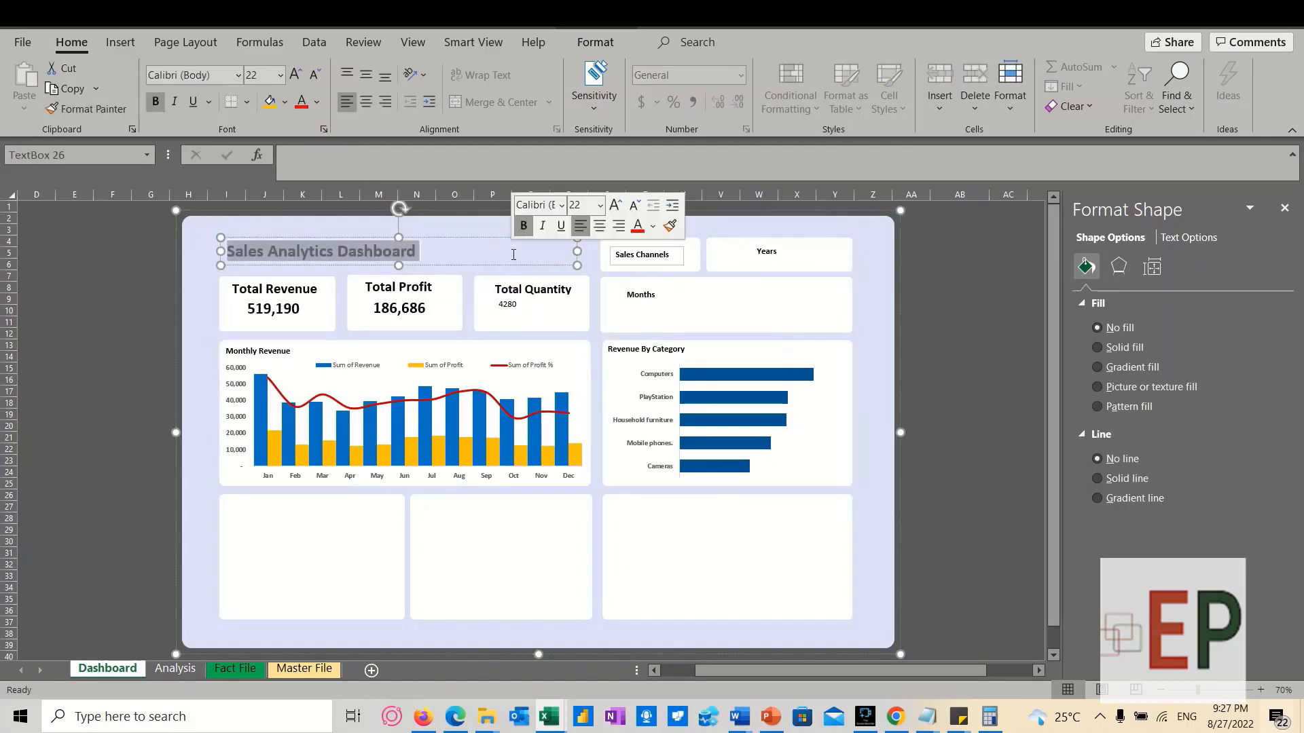
left_click(513, 307)
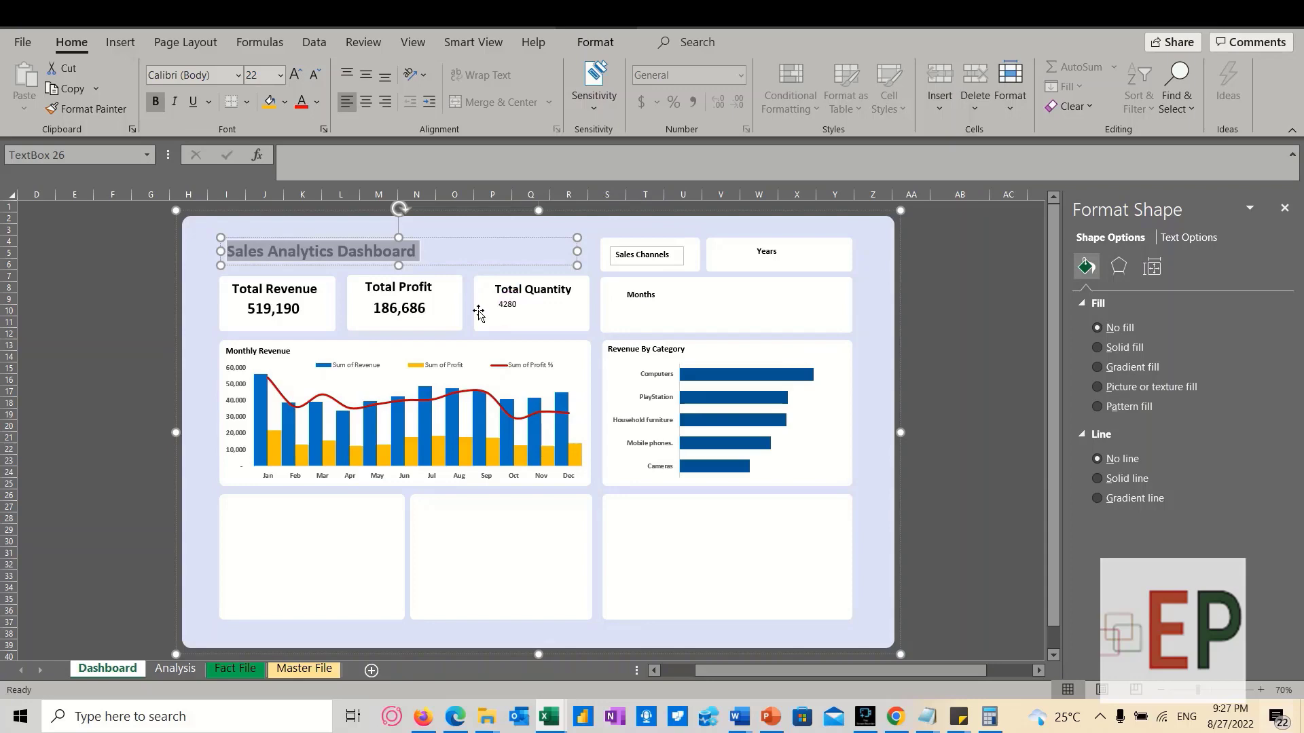
left_click_drag(499, 305, 518, 305)
left_click(264, 72)
type("20")
key("Return")
left_click(156, 101)
left_click(113, 368)
Nudge the Total Quantity value slightly down in its card to line up with the other card values
left_click(539, 324)
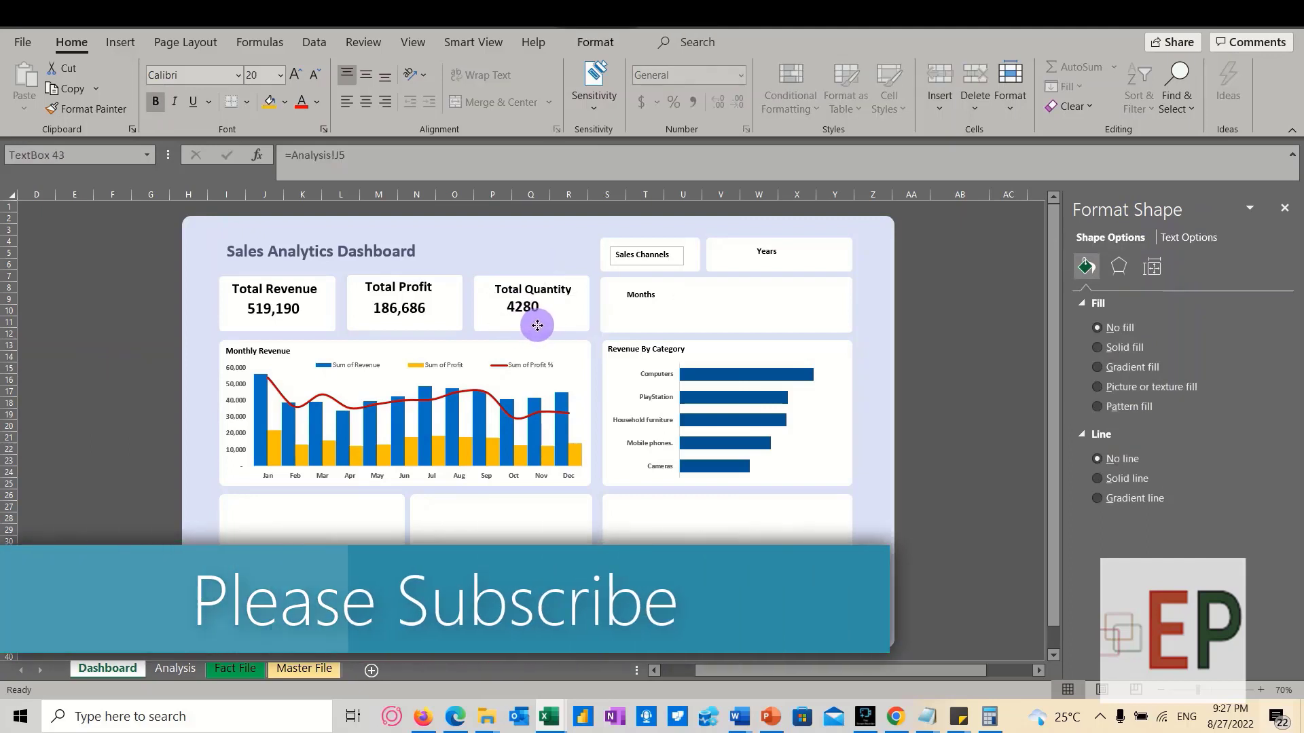
left_click(125, 403)
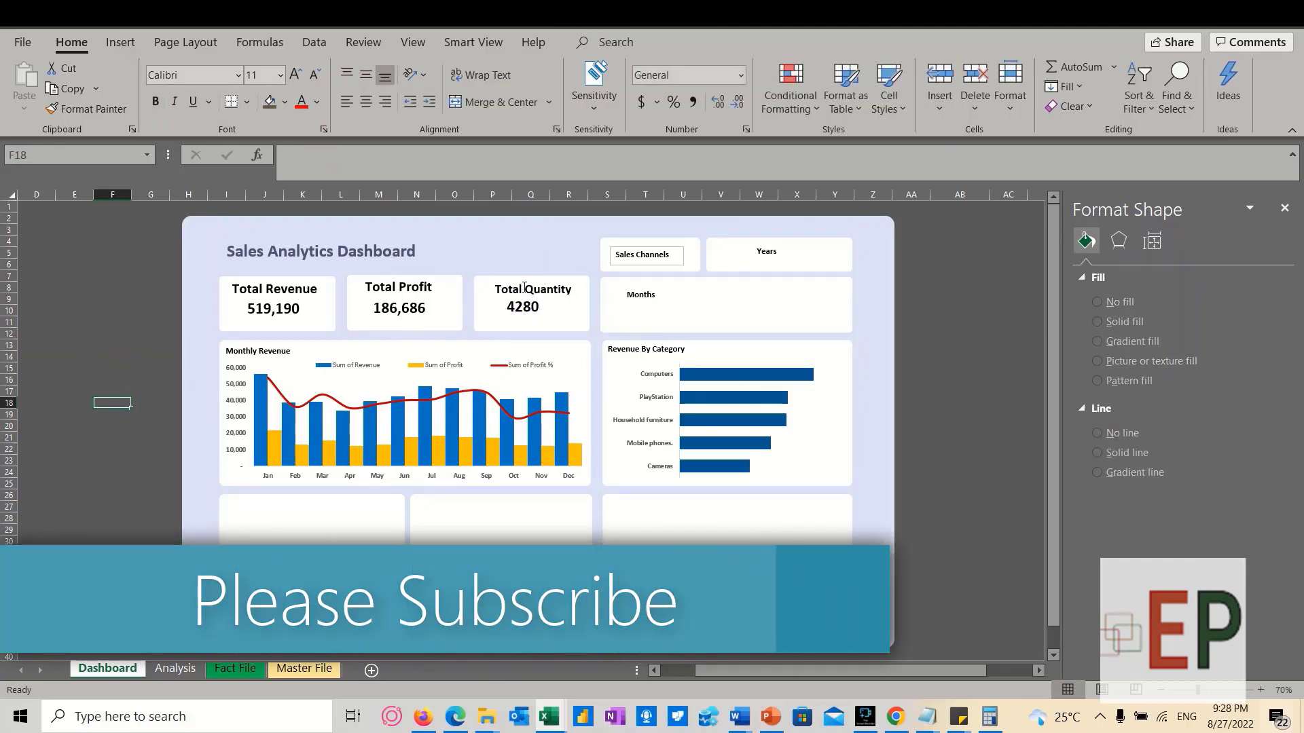
left_click(521, 328)
left_click(97, 404)
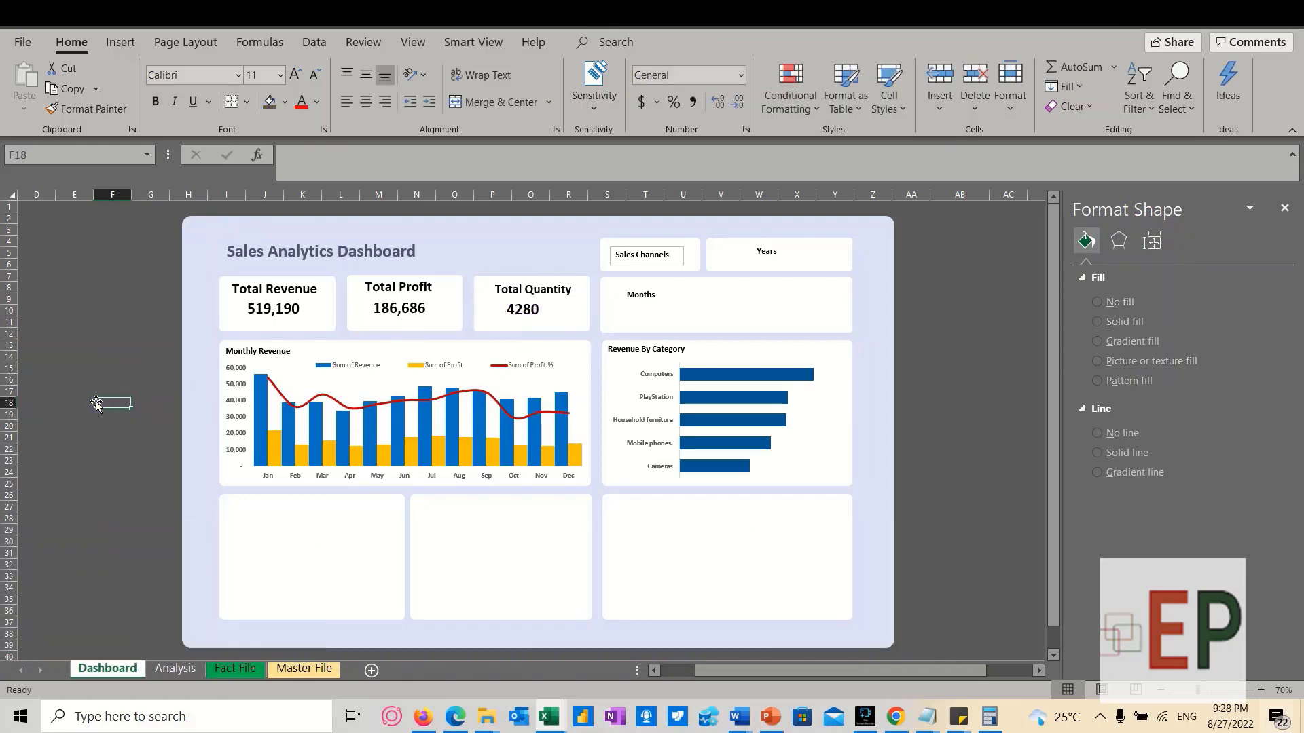
Compare the Sales Channels, Years and Months placeholders on the dashboard with the Sales Type and Payment Channels pivot tables on the Analysis sheet
left_click(664, 249)
left_click(183, 670)
left_click_drag(55, 264, 61, 289)
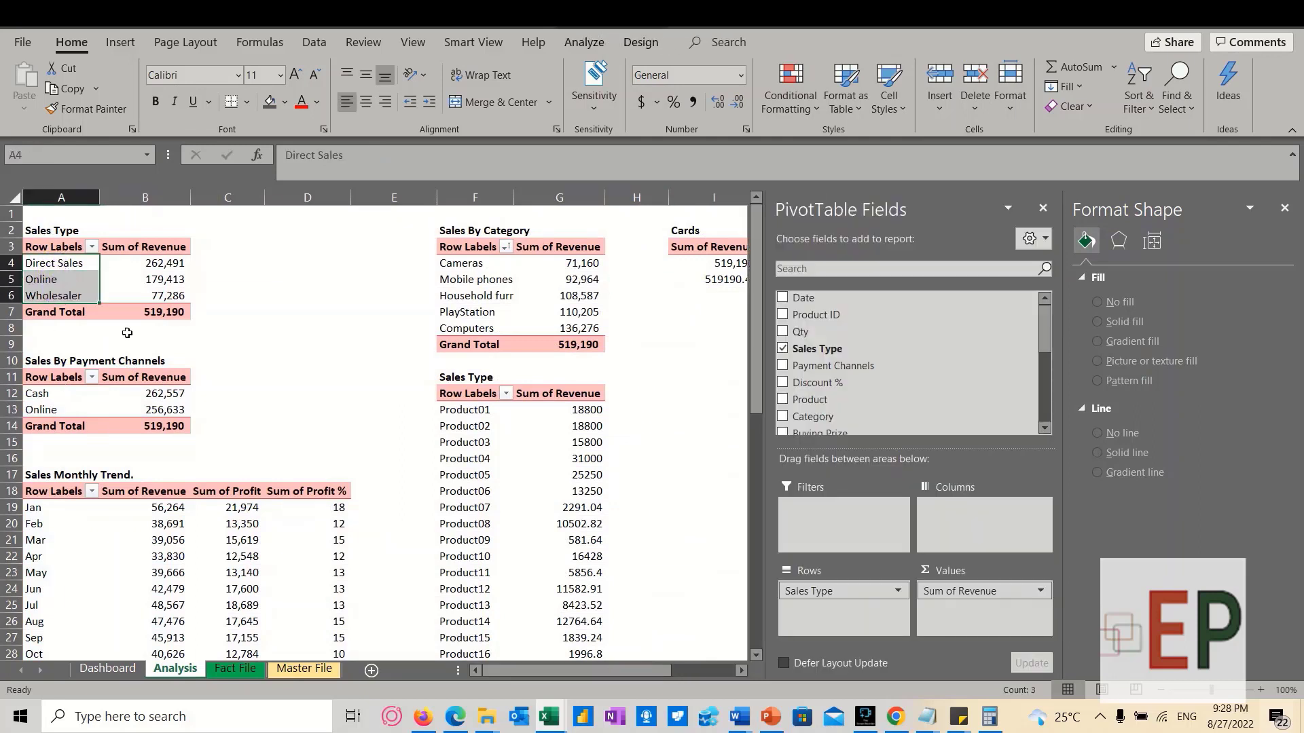
left_click_drag(44, 396, 143, 411)
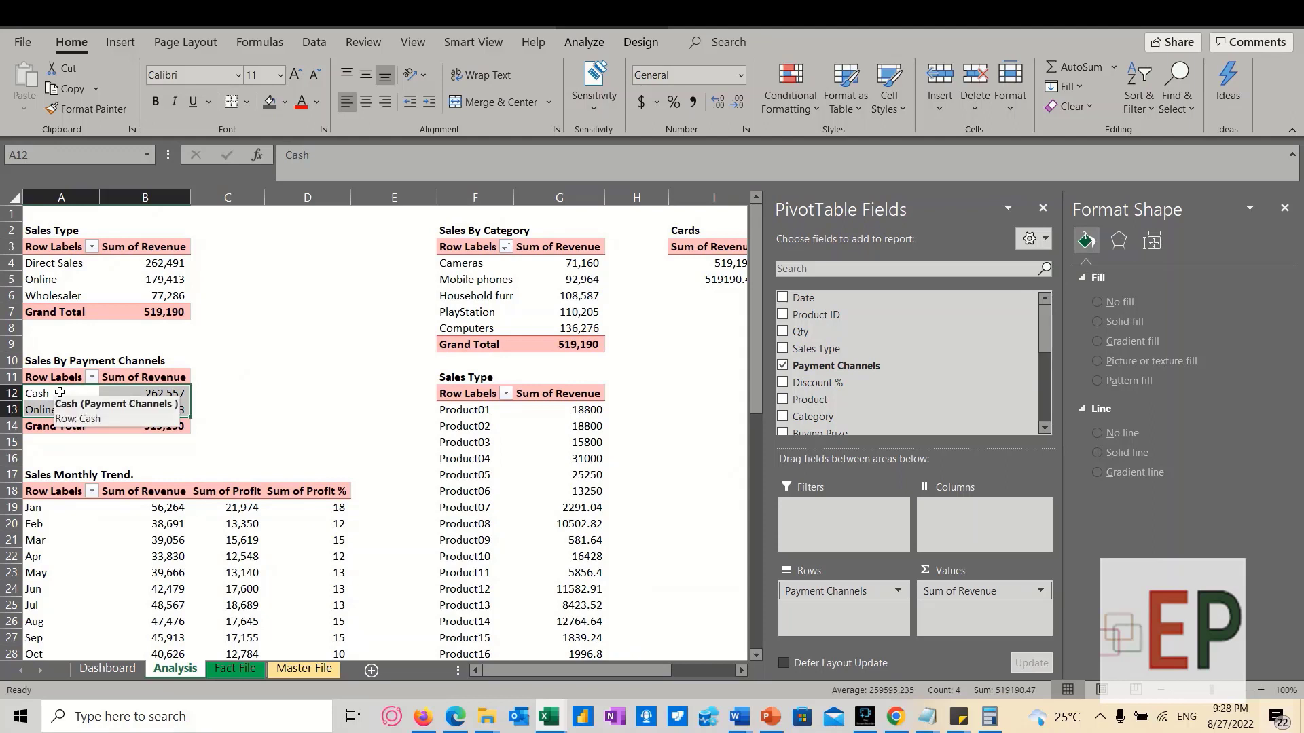
left_click(245, 384)
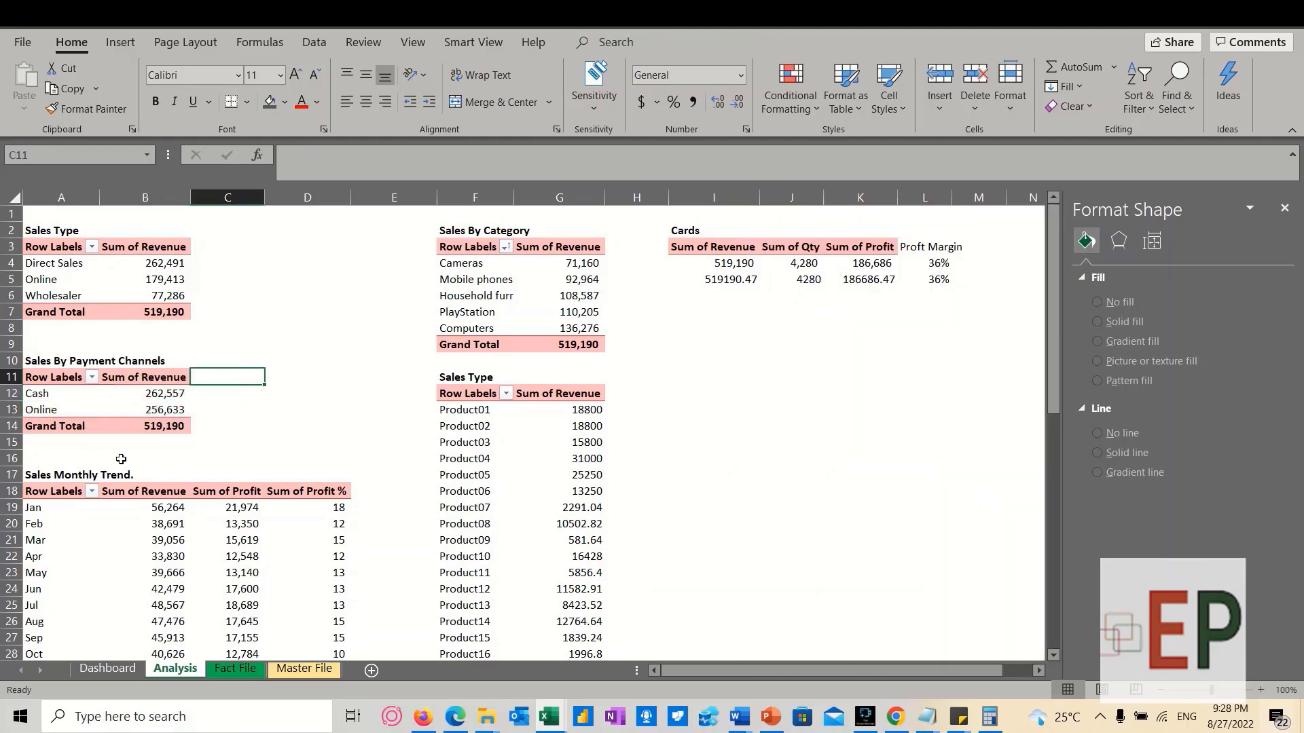
left_click(104, 669)
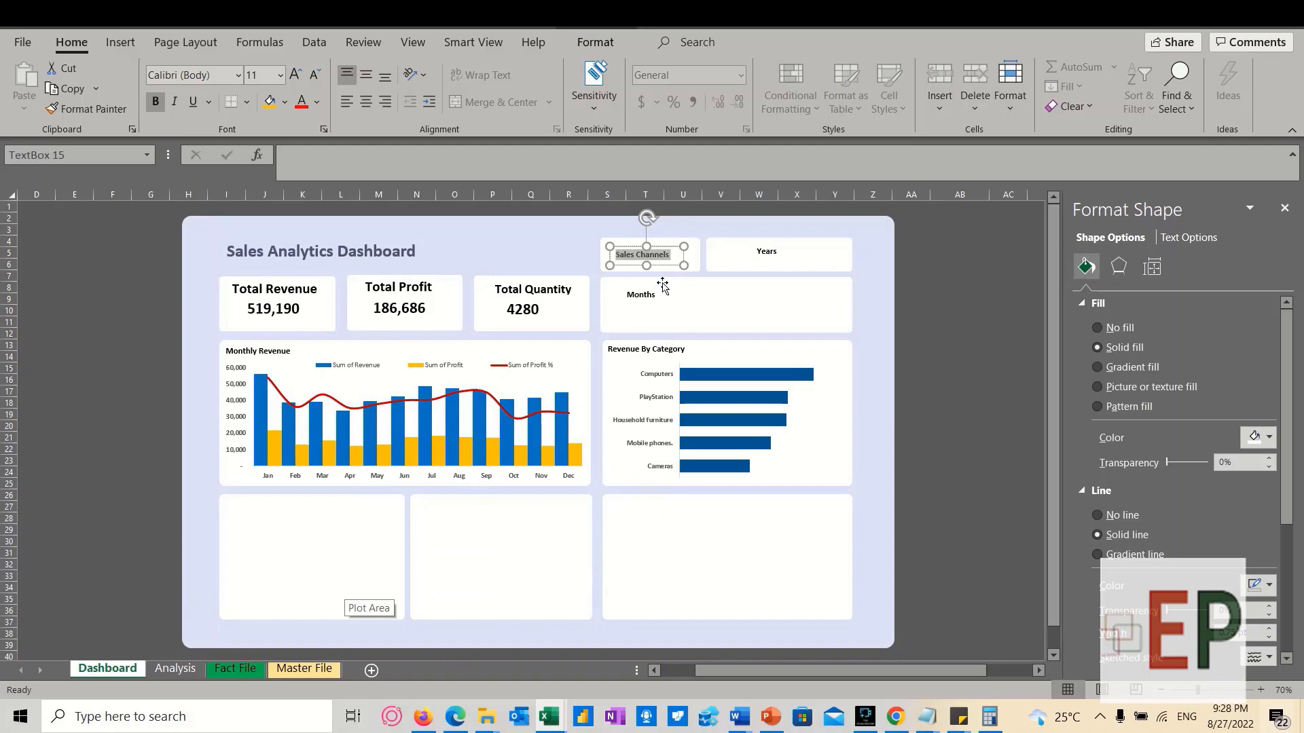
double_click(641, 294)
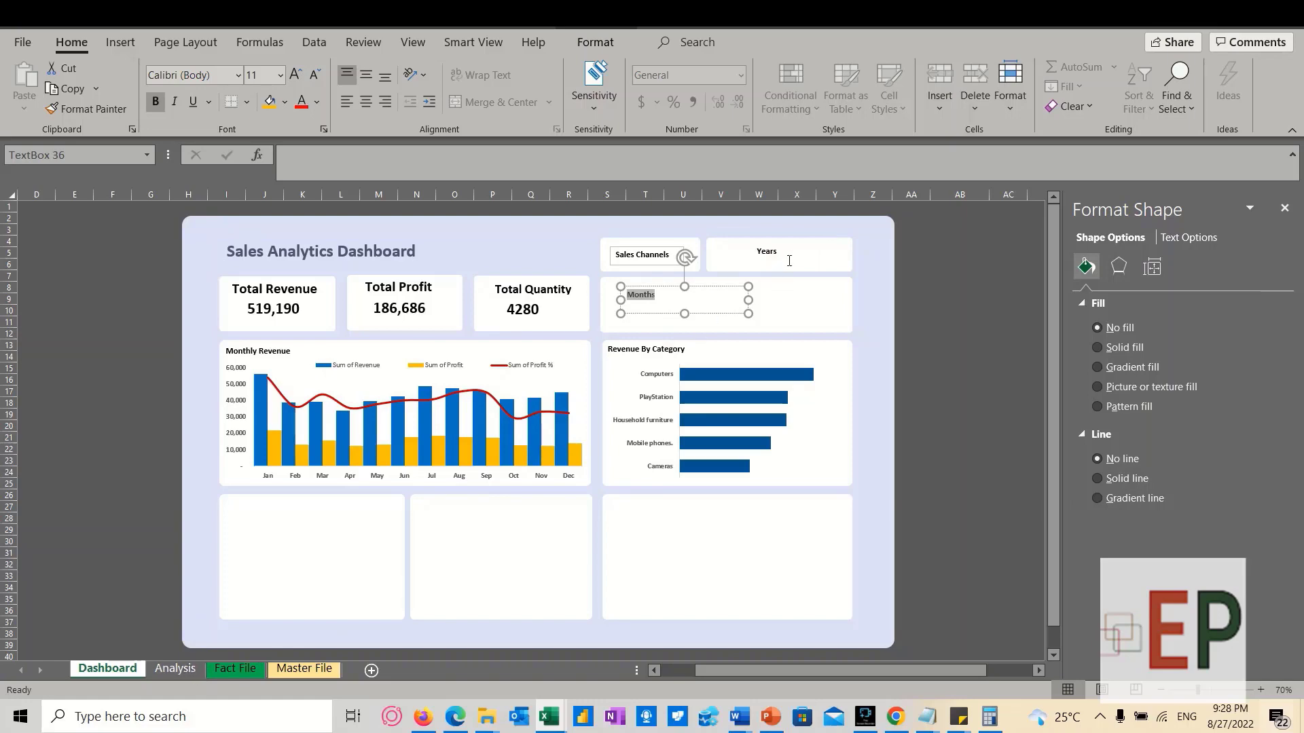
left_click(175, 669)
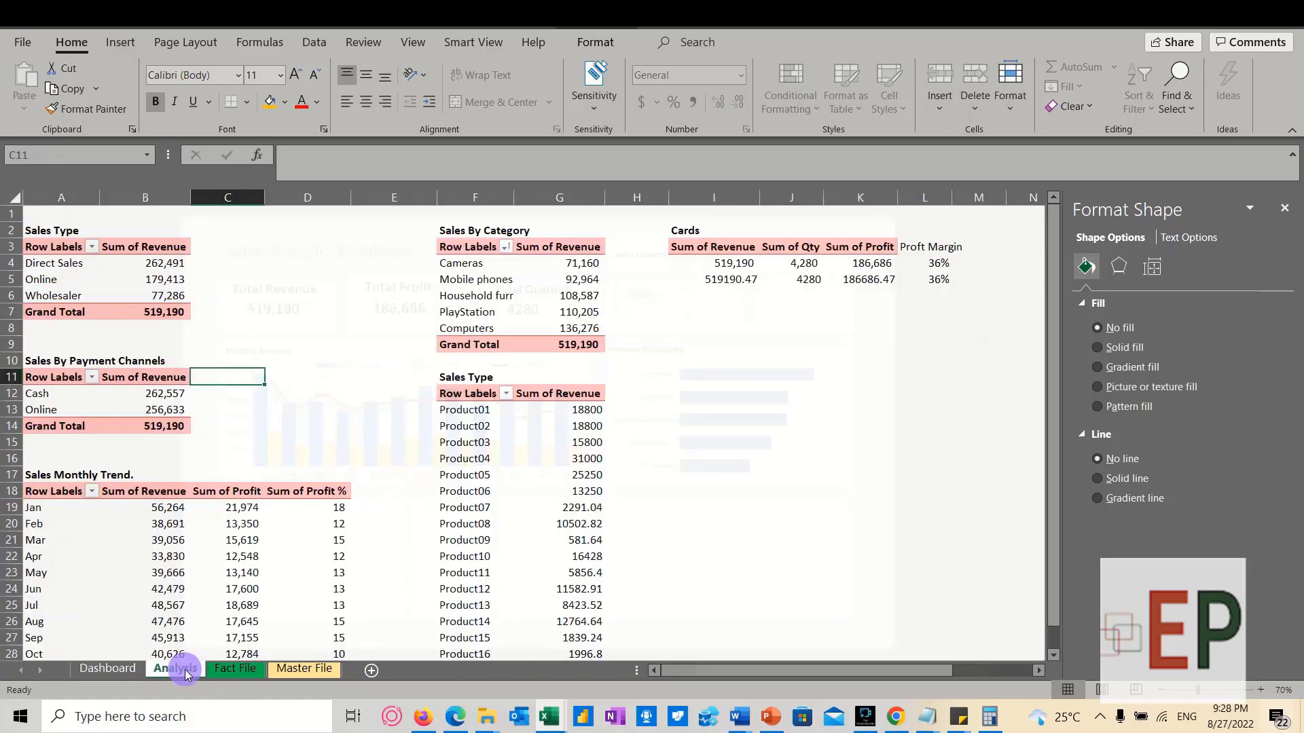
left_click(109, 670)
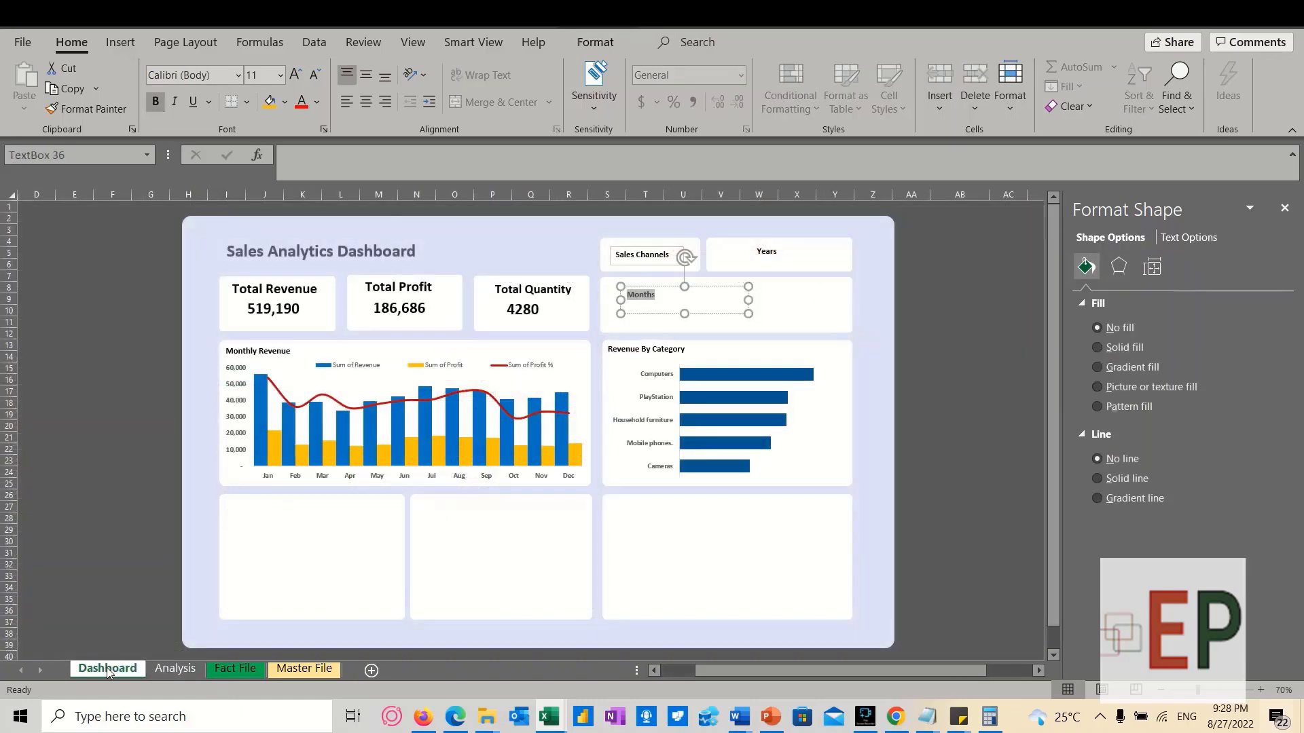
left_click(218, 670)
left_click(182, 669)
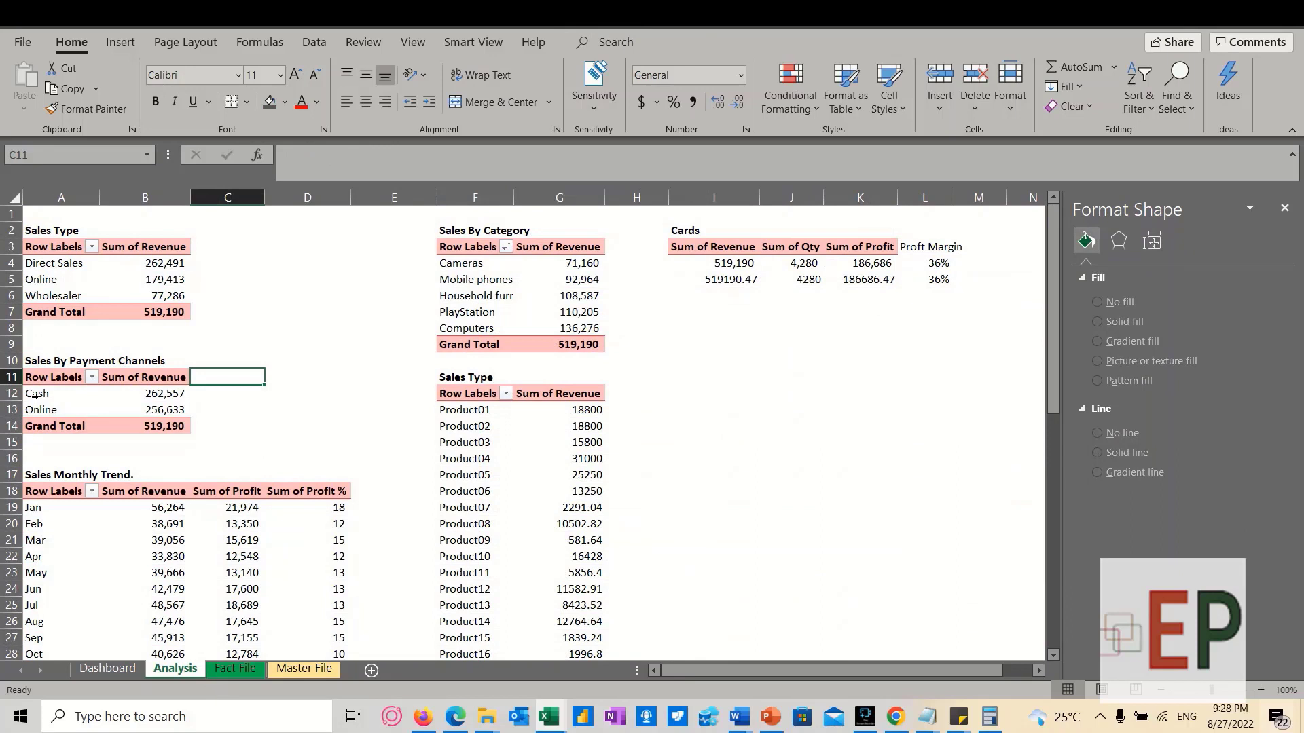
Insert slicers for Sales Type, Payment Channels, Month and Year from the Sales By Payment Channels pivot table
left_click_drag(36, 396, 146, 396)
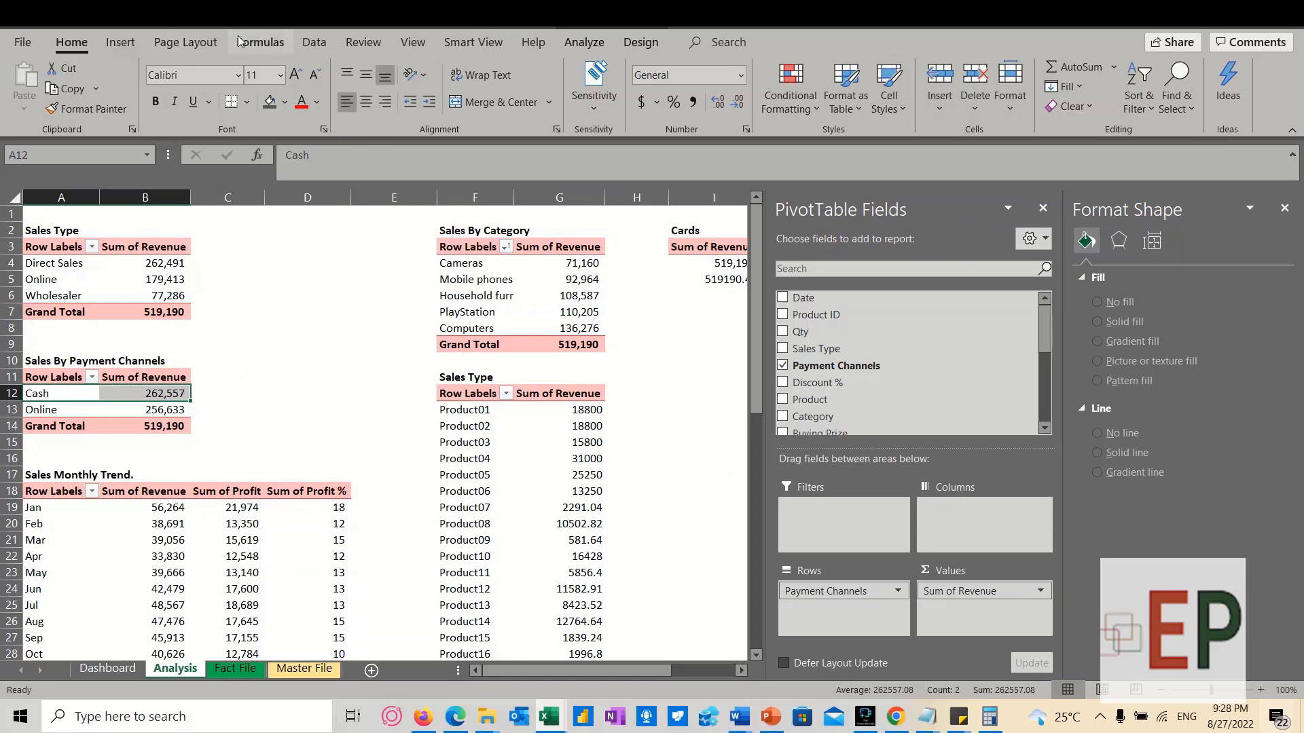
left_click(120, 46)
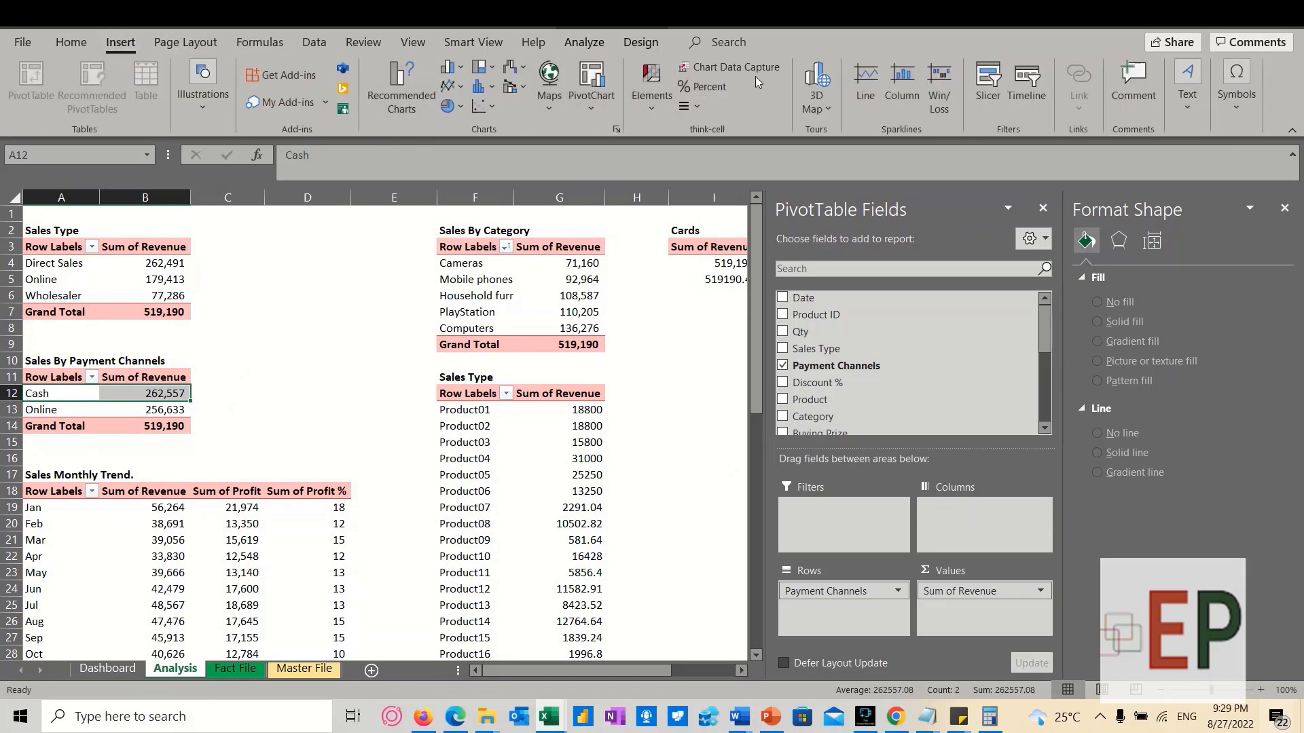
left_click(589, 48)
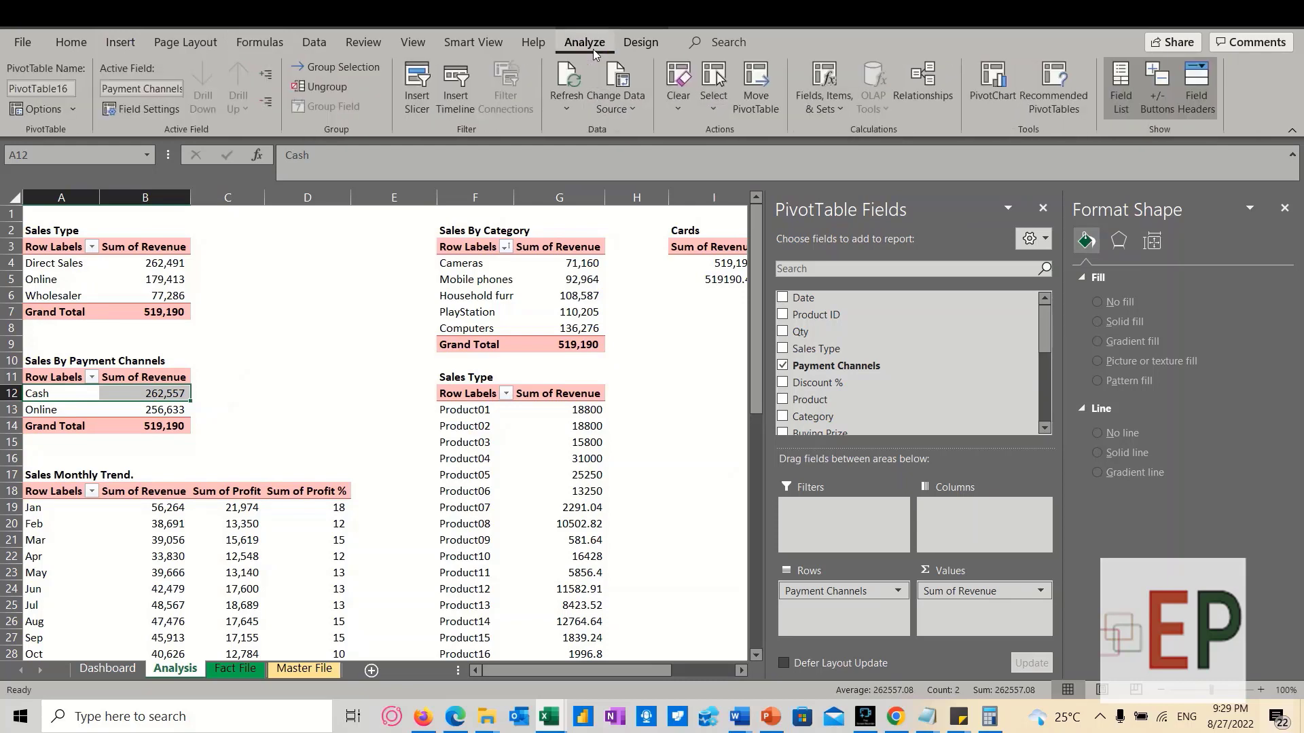
left_click(642, 42)
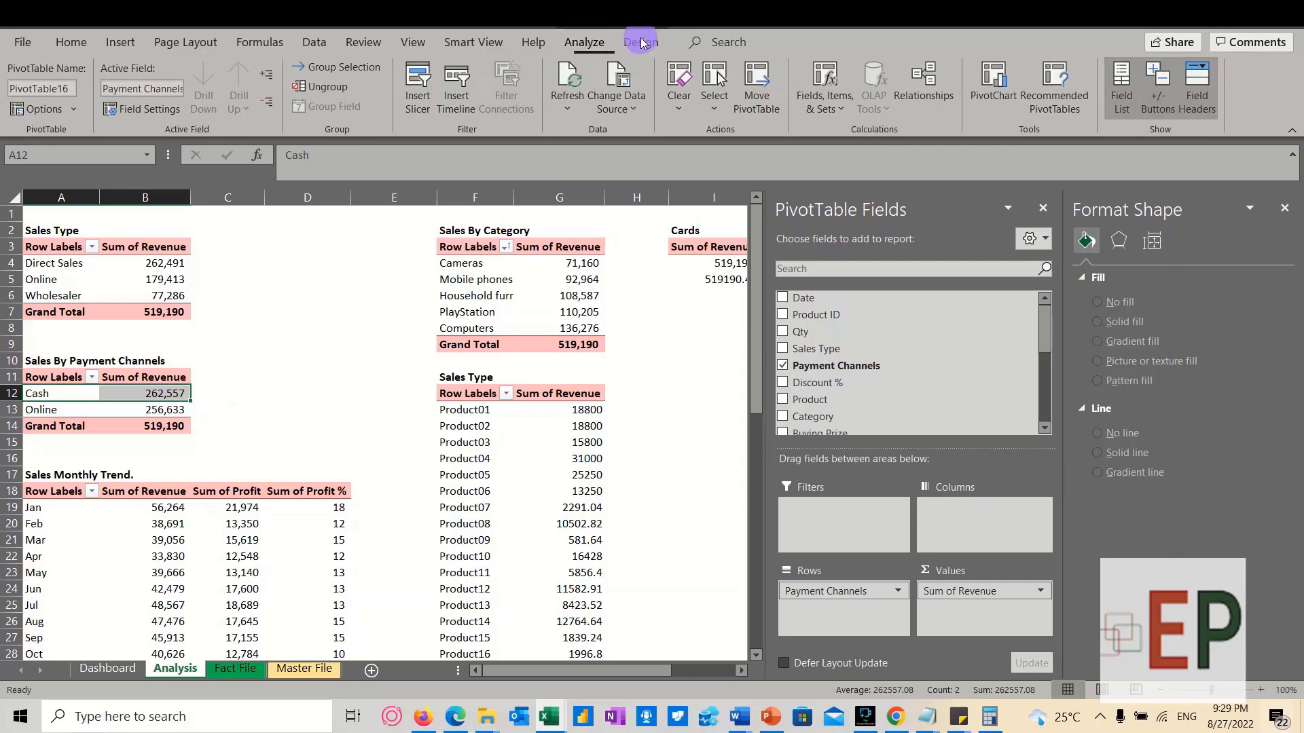
left_click(583, 44)
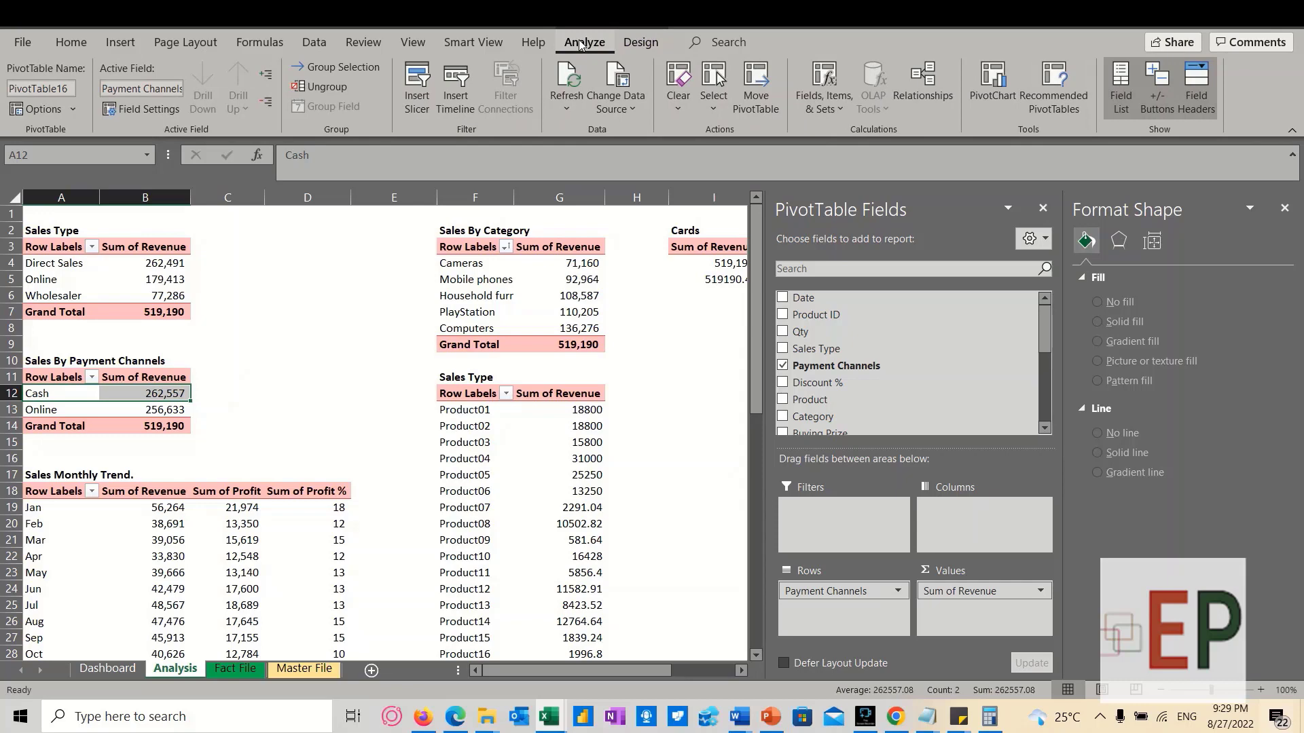
left_click(401, 97)
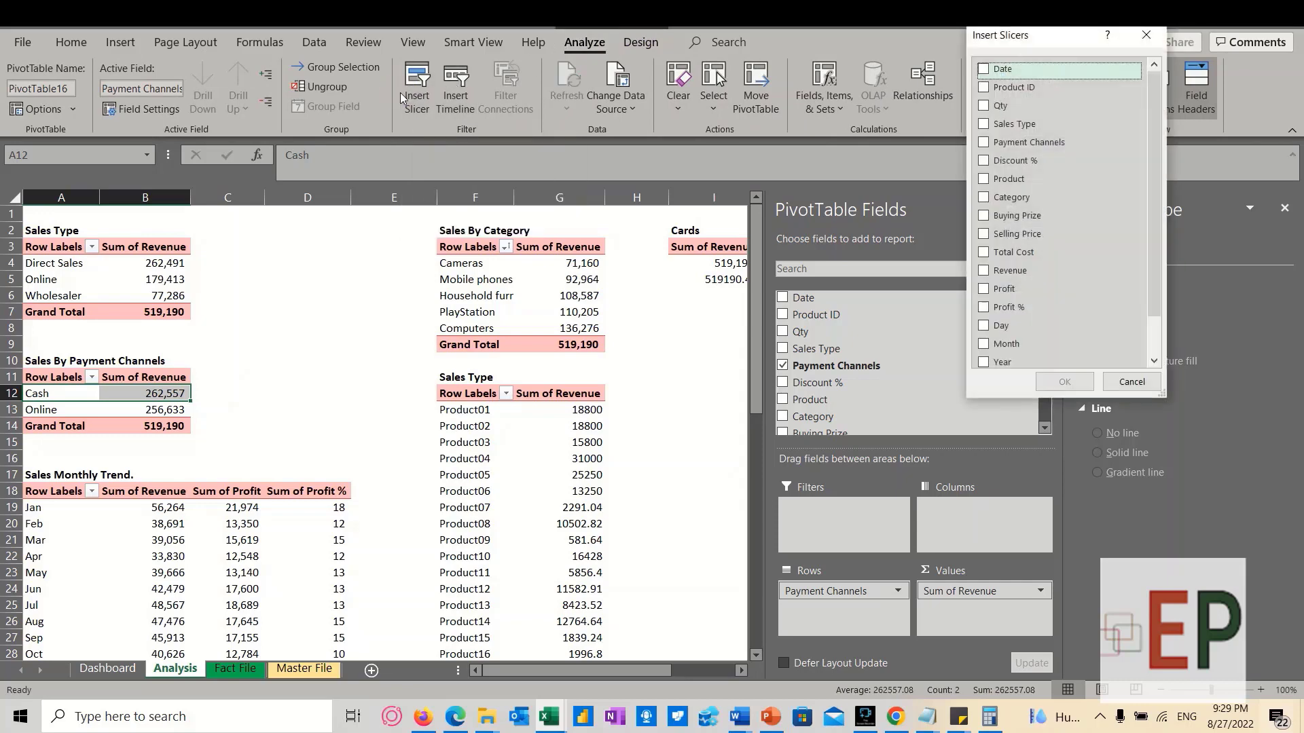
left_click(984, 125)
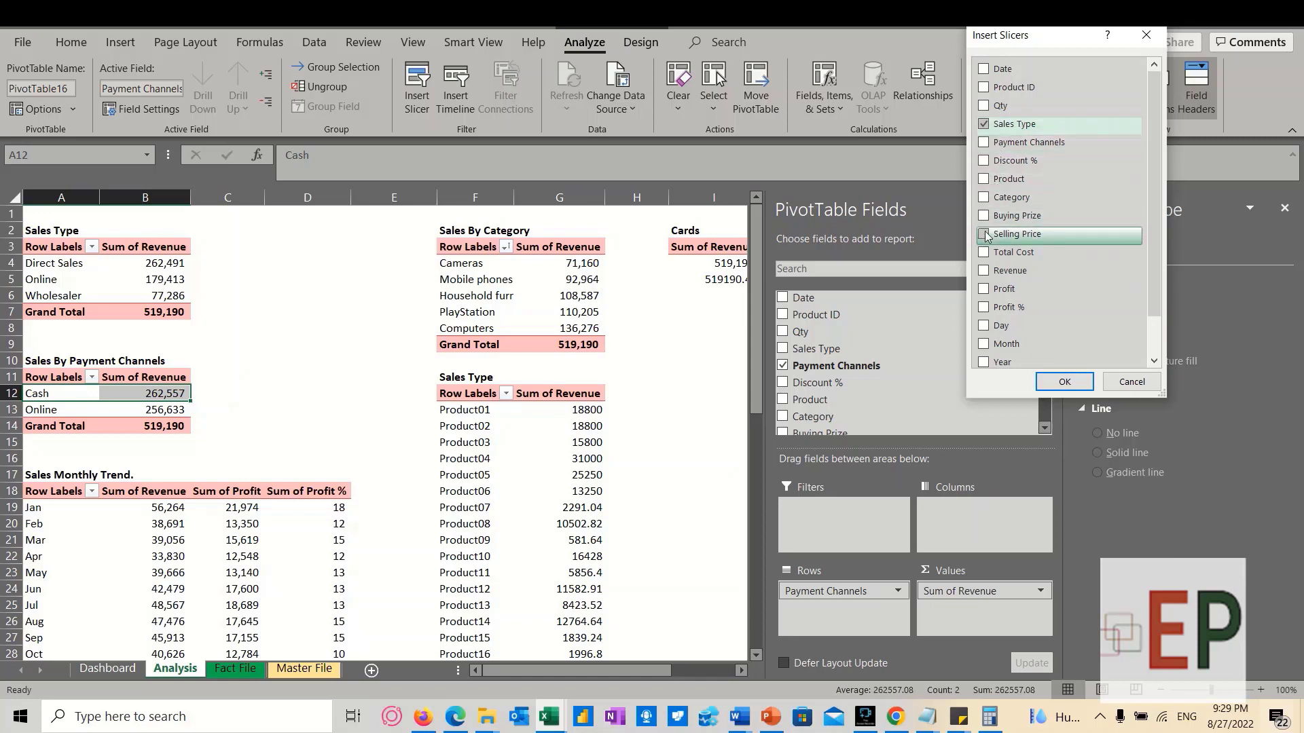
scroll(986, 279, "down", 1)
left_click(984, 322)
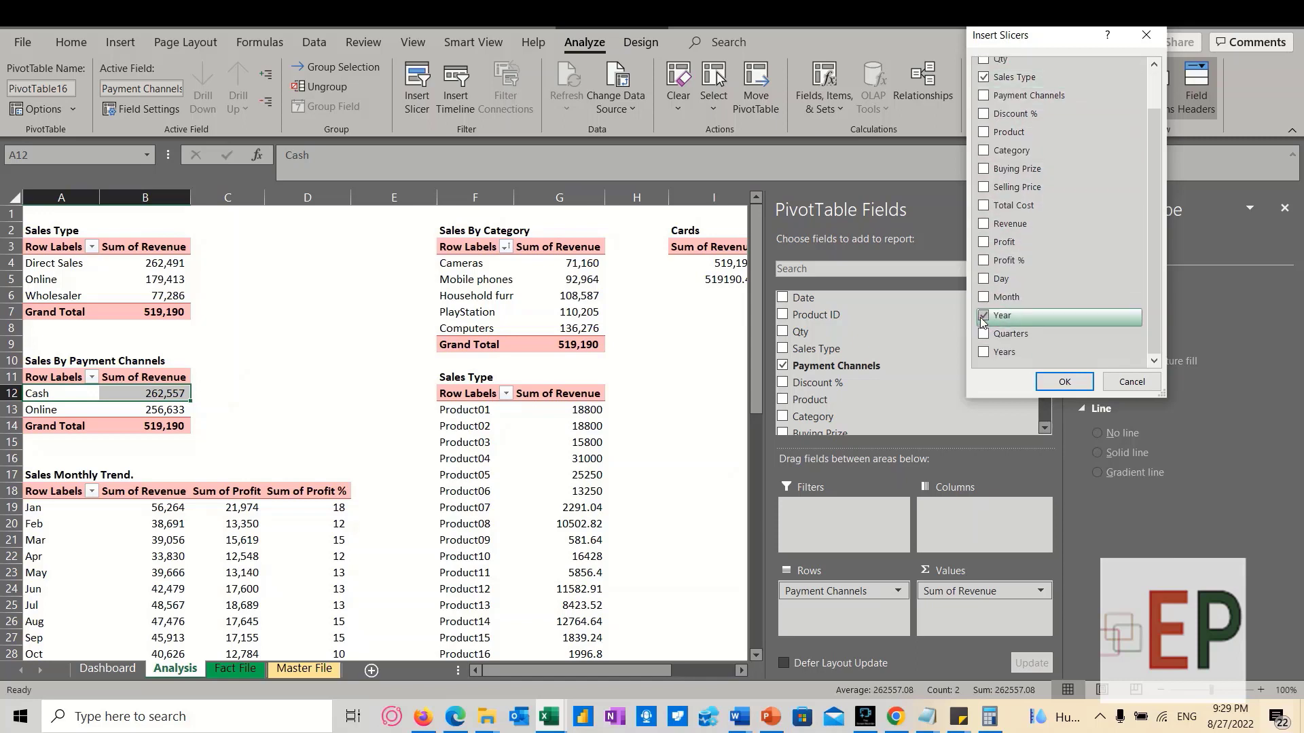
left_click(984, 297)
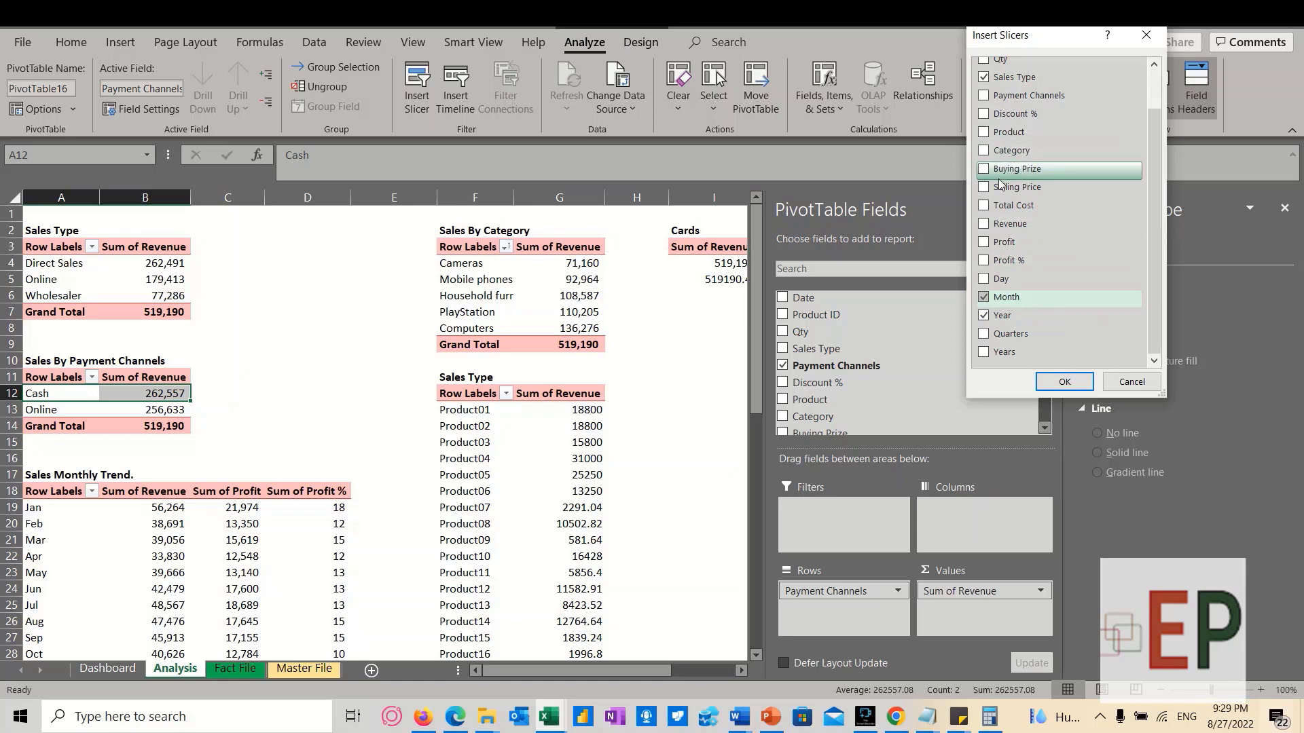
scroll(1000, 184, "up", 1)
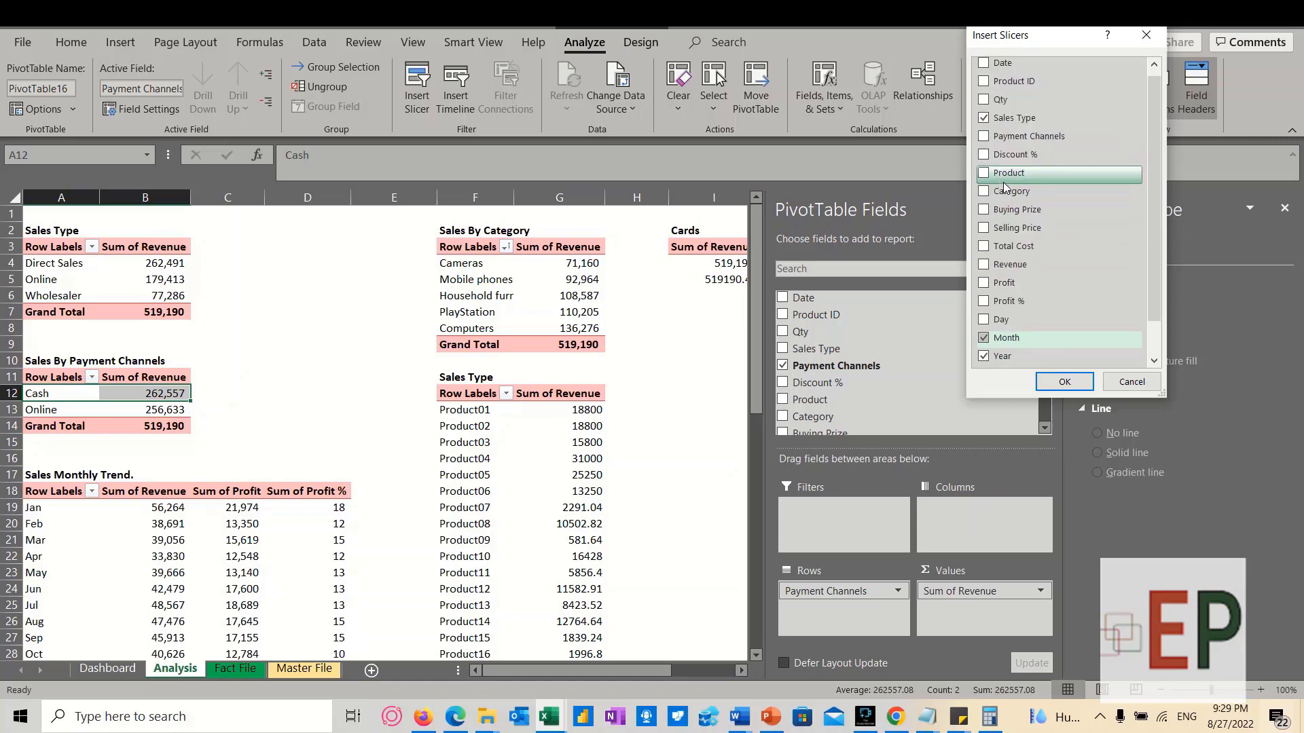
left_click(983, 137)
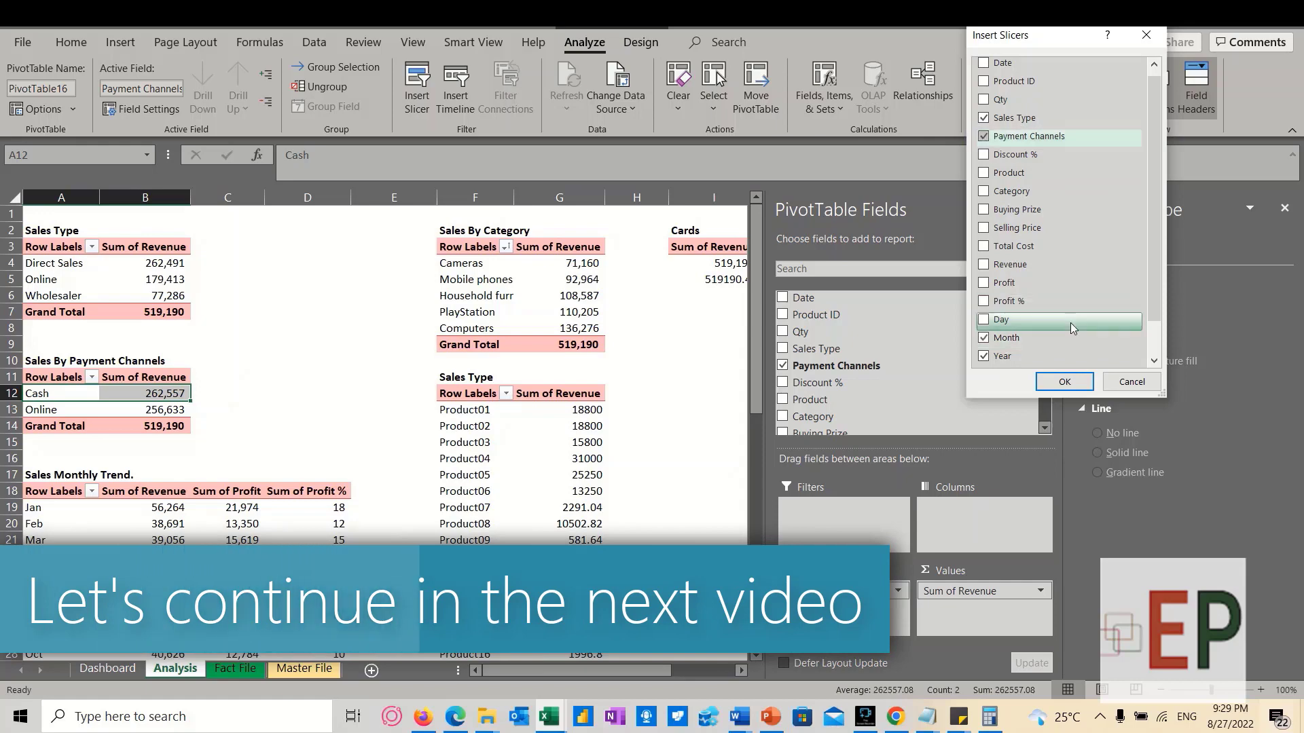
left_click(1064, 381)
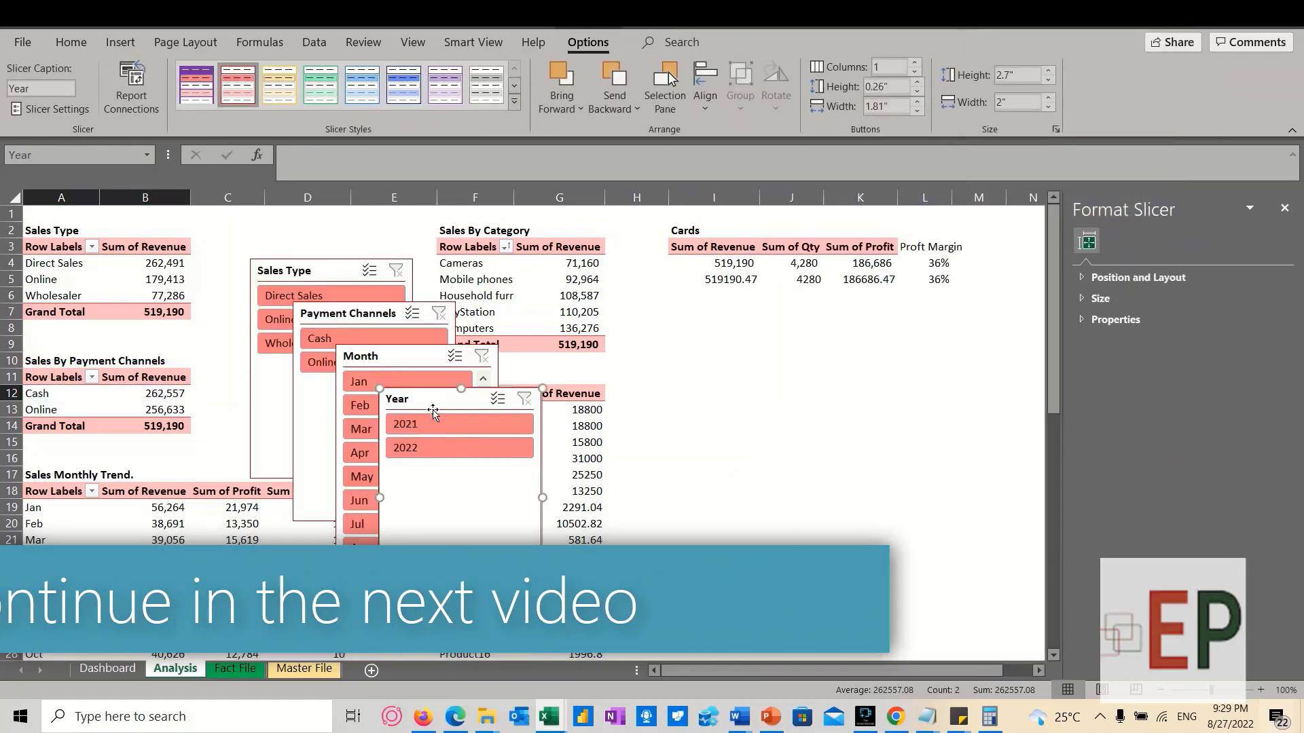
Move the Year slicer to the empty area below the Cards table and shrink it to about 1.06" high by 1.11" wide
left_click_drag(429, 400, 766, 377)
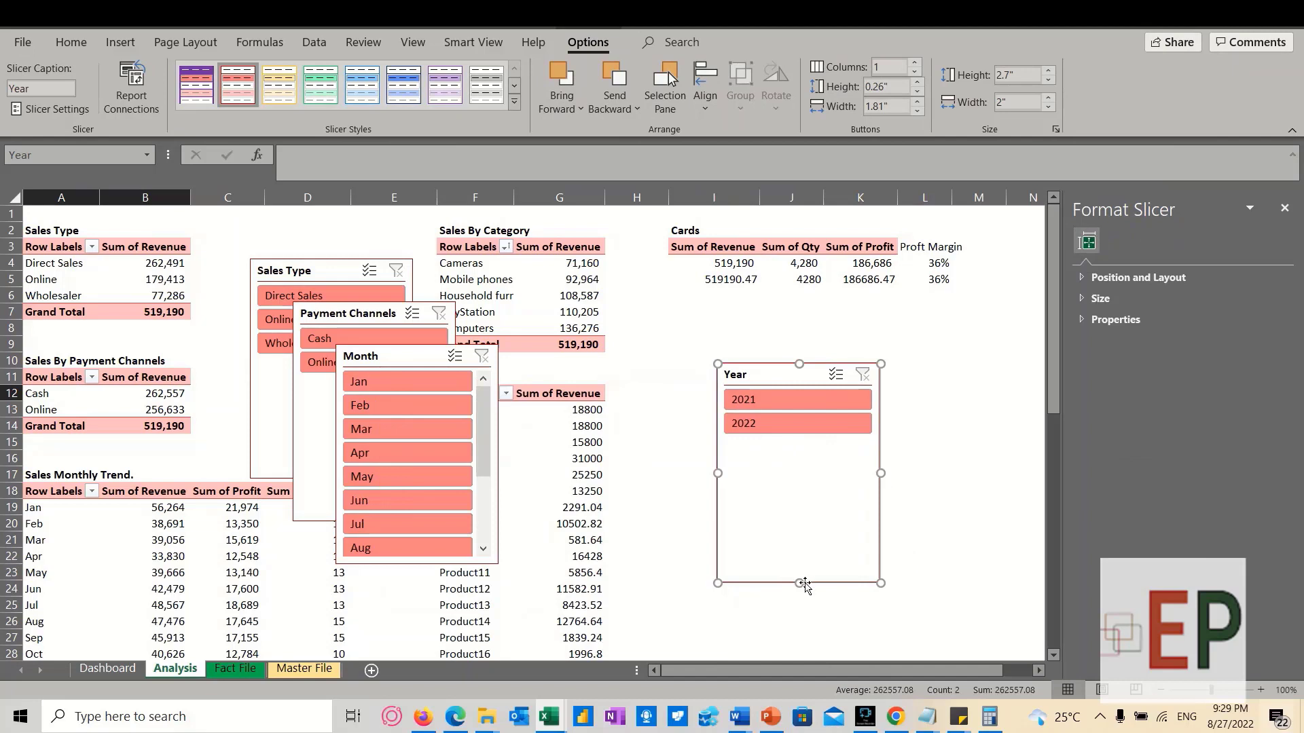
left_click_drag(800, 582, 800, 450)
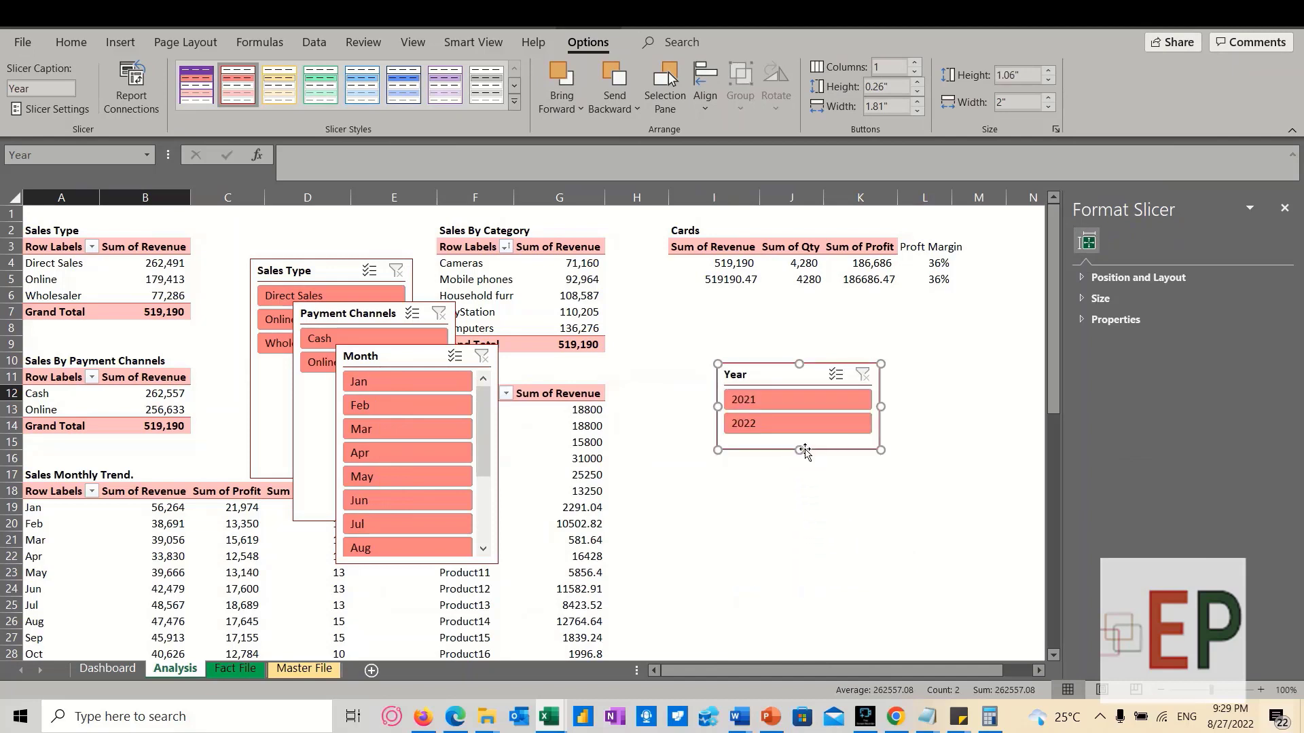
left_click_drag(881, 406, 808, 406)
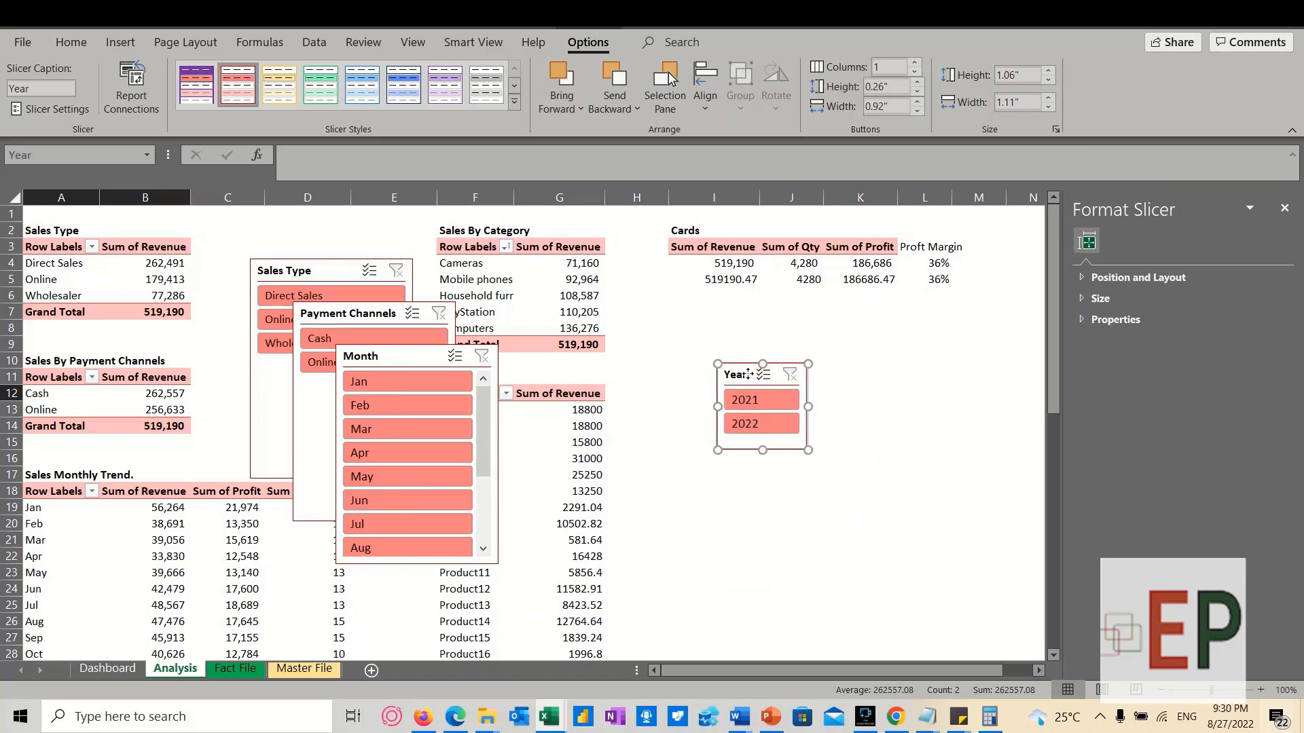
Hide the Year slicer's header and its items with no data in the slicer settings
right_click(747, 374)
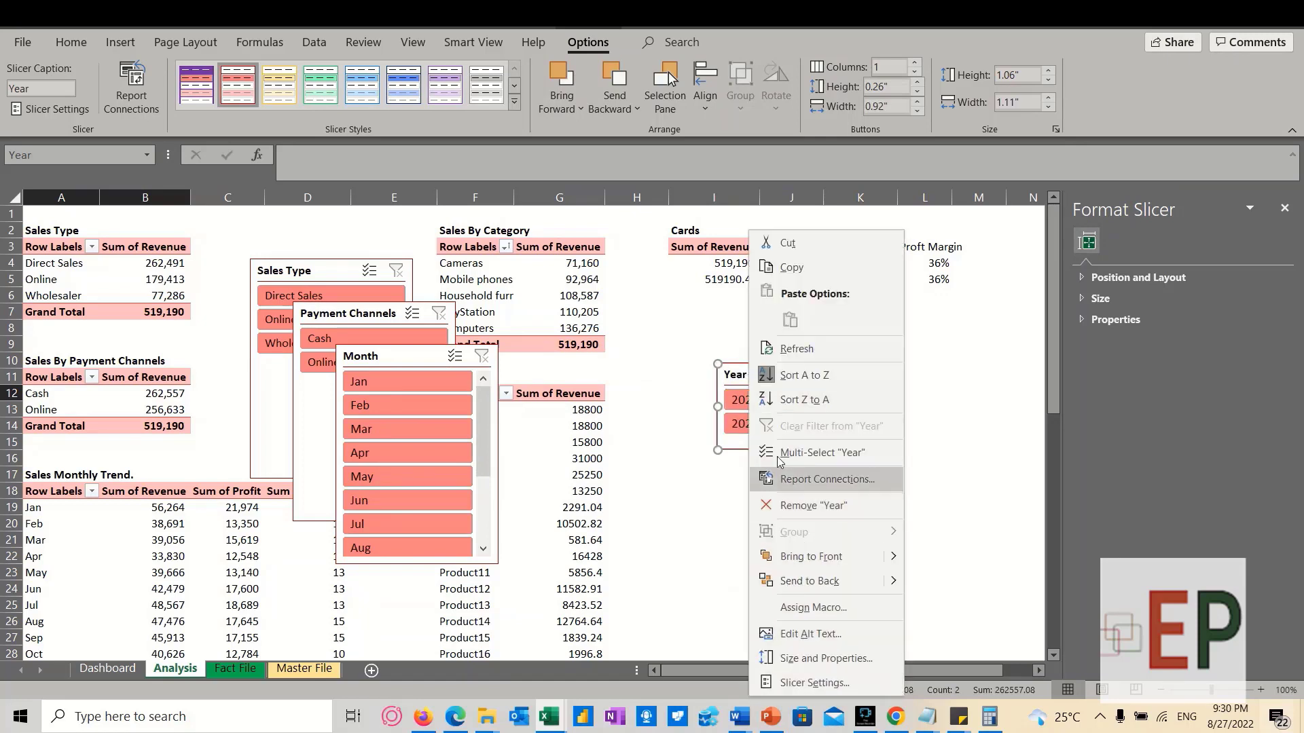
left_click(739, 452)
right_click(737, 449)
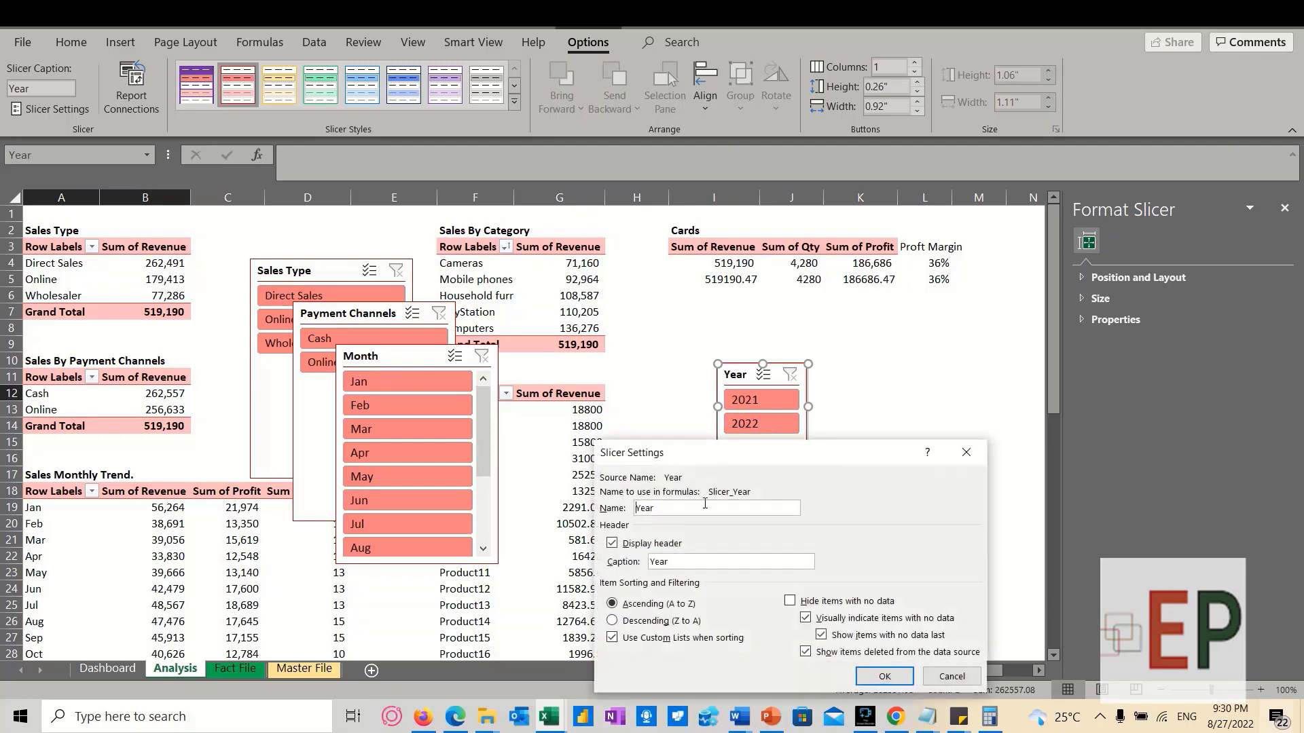
left_click(618, 544)
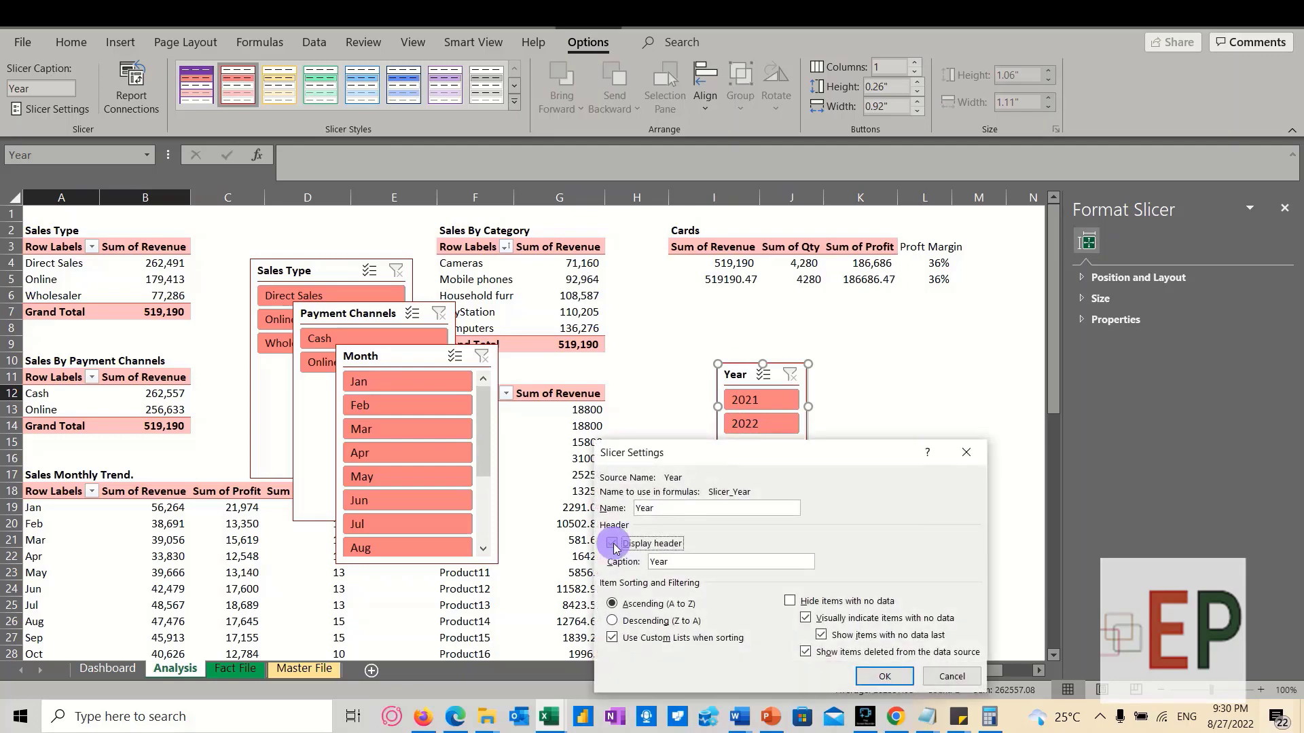
left_click_drag(805, 461, 418, 318)
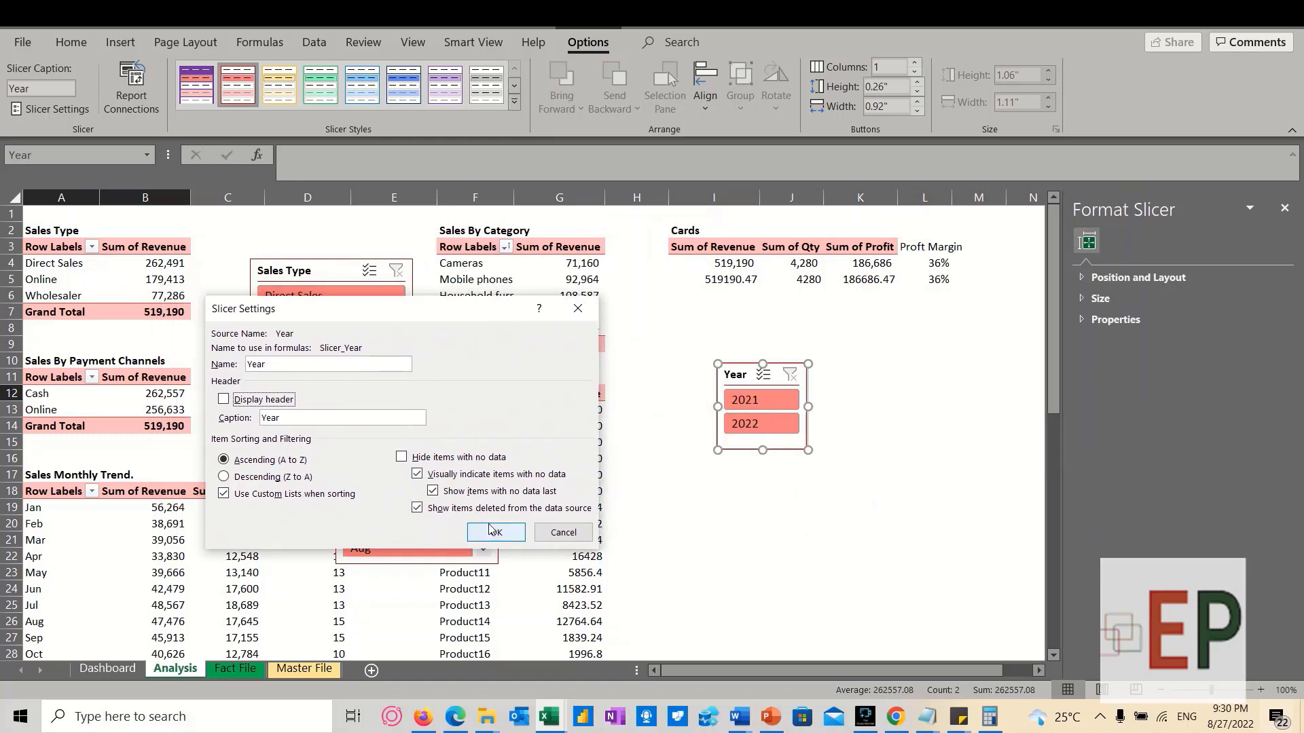
left_click(401, 458)
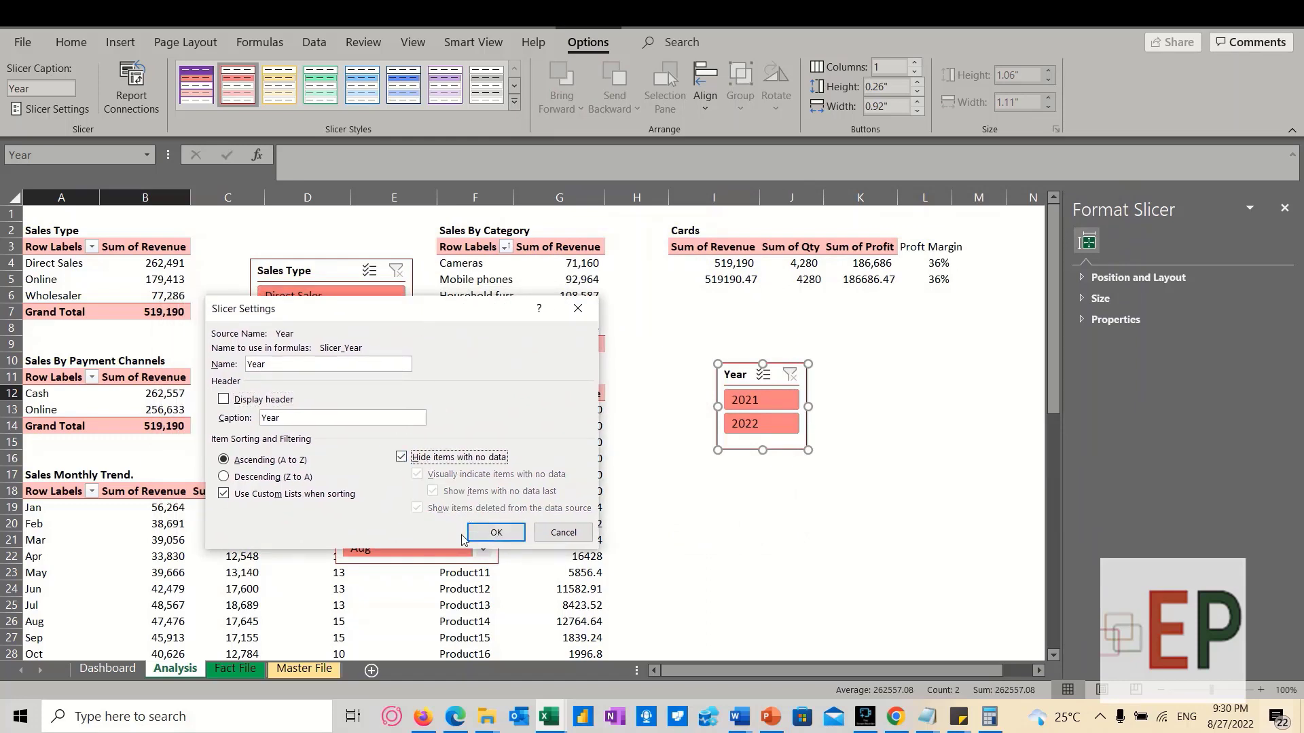
left_click(509, 531)
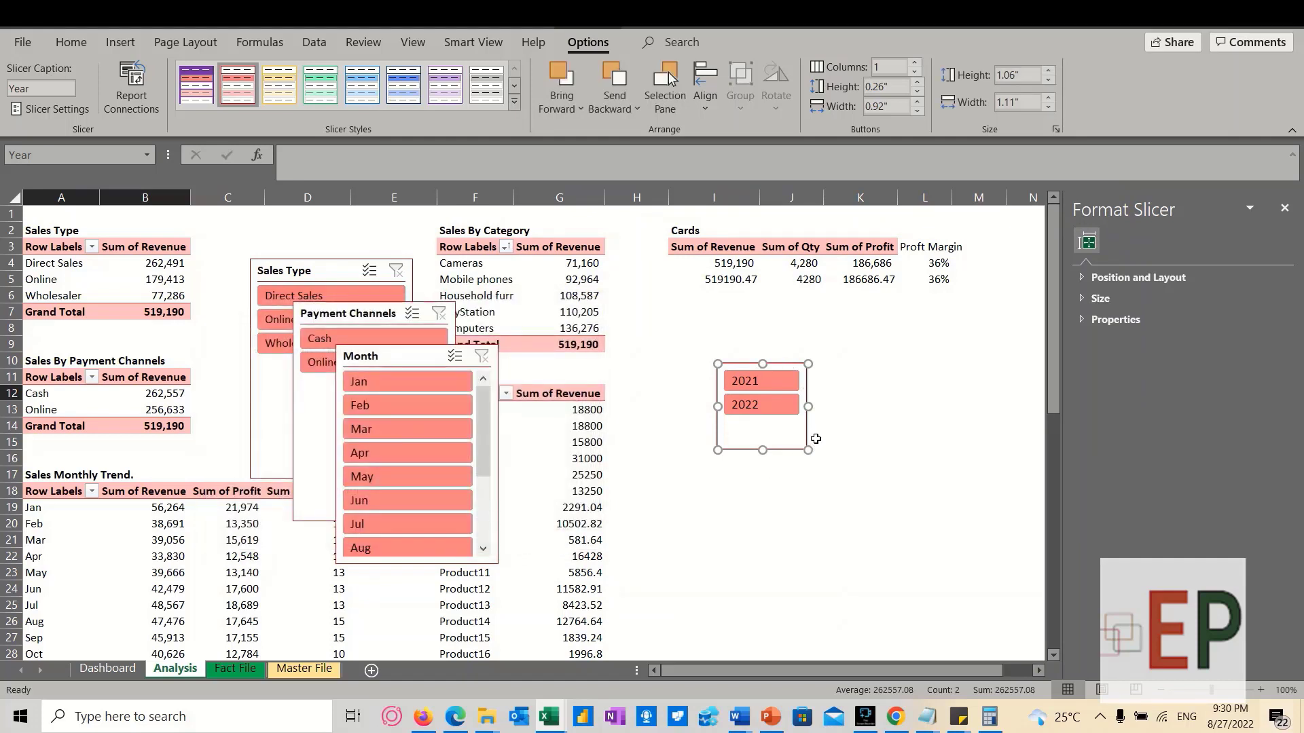
Arrange the Year slicer's buttons in 2 columns and resize the slicer to about 0.47" high by 1.34" wide
left_click_drag(811, 452, 800, 434)
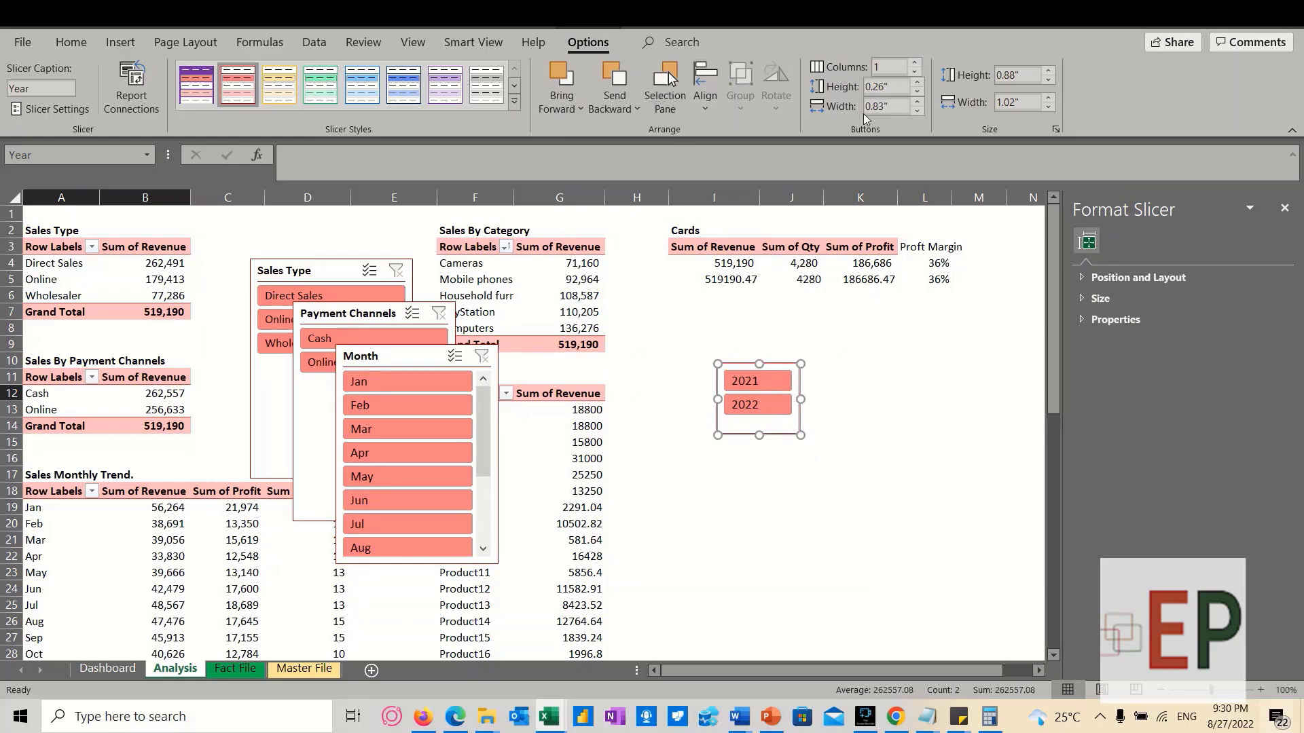
left_click(914, 71)
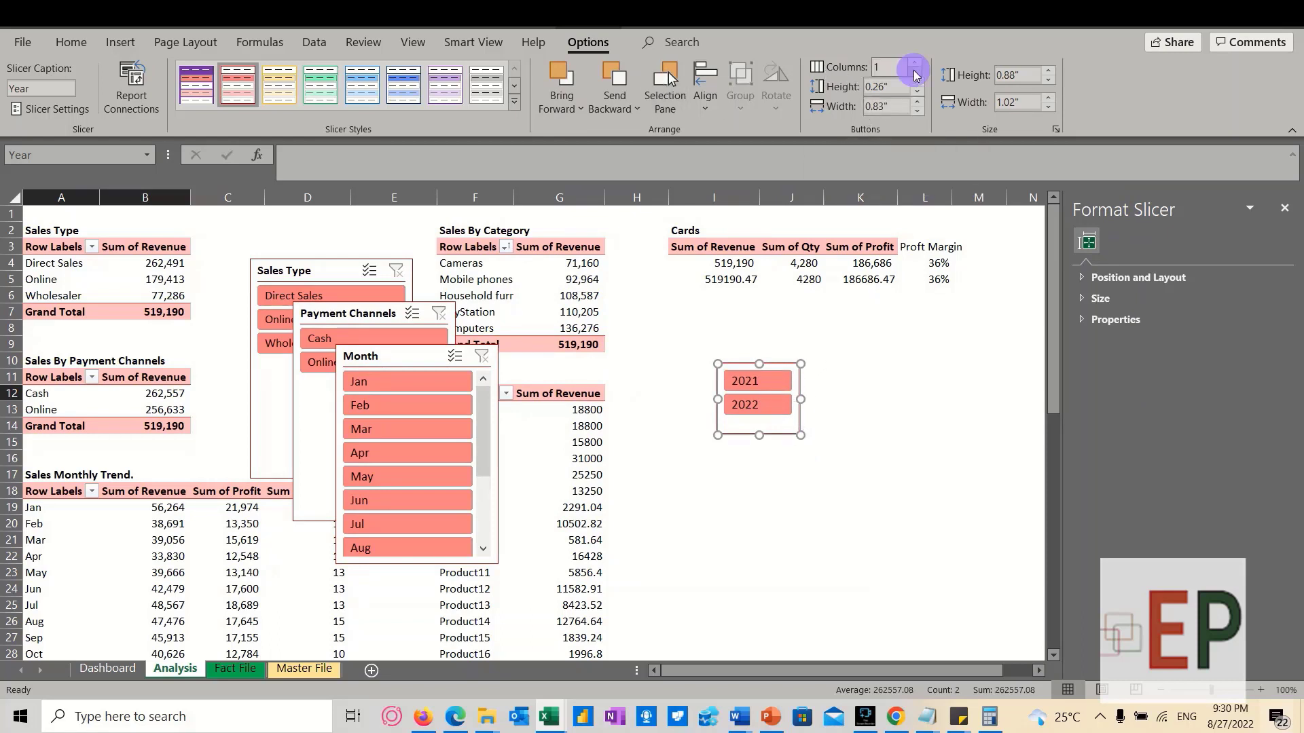
left_click(914, 62)
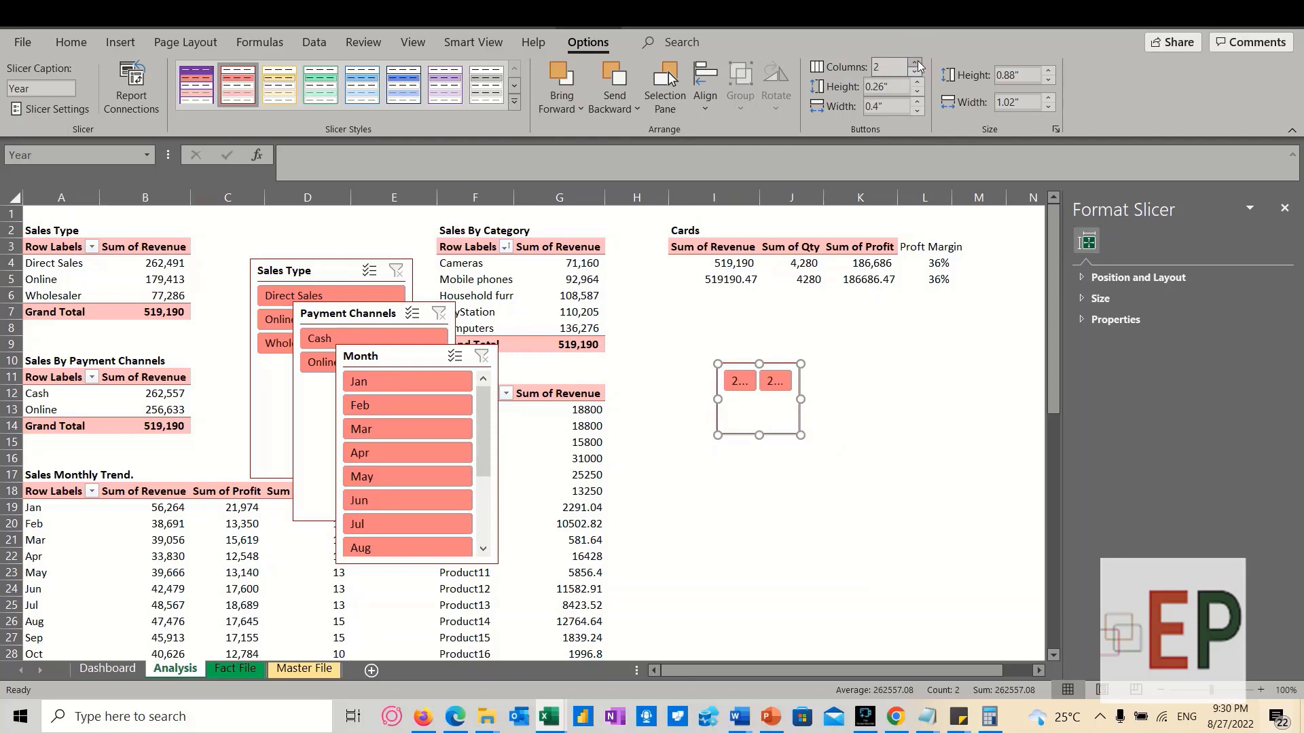
left_click_drag(801, 399, 828, 399)
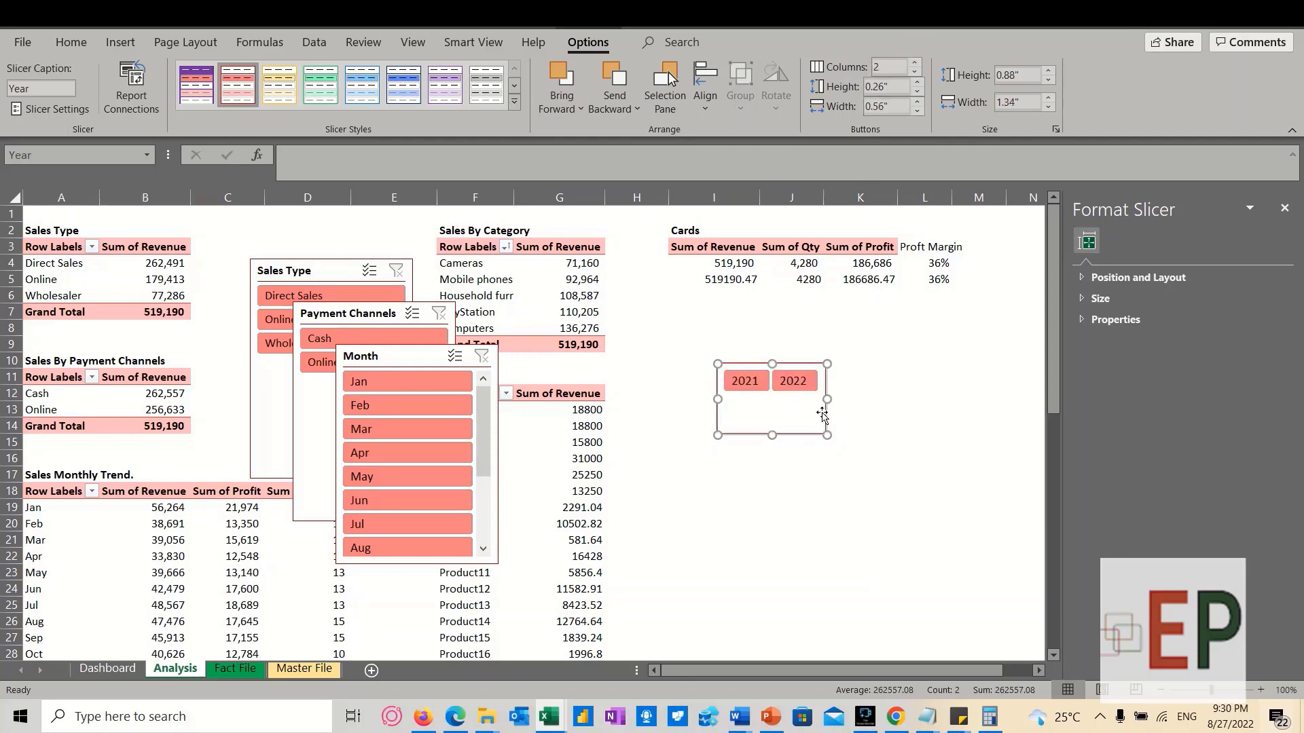
left_click_drag(771, 434, 772, 402)
Try the light blue and light purple styles on the Year slicer, and reapply the light red style
left_click(355, 97)
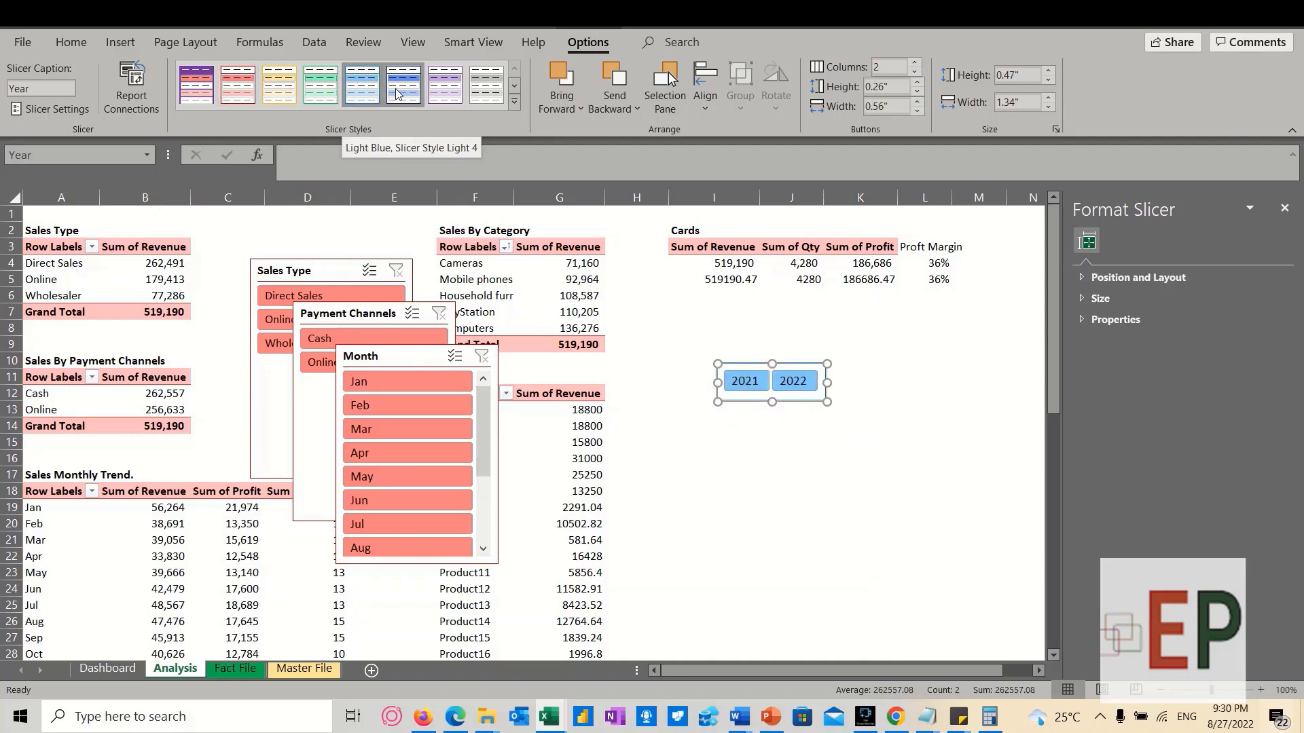
left_click(442, 90)
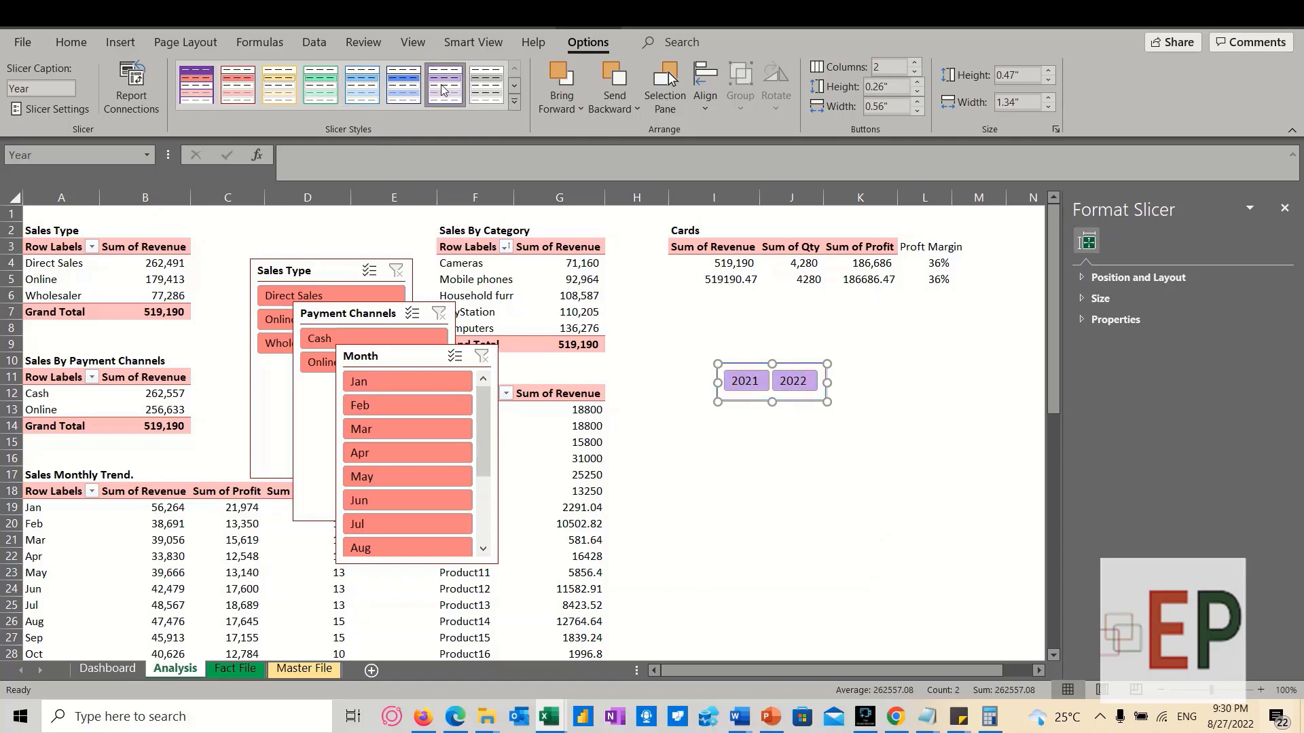
left_click(238, 87)
left_click_drag(769, 405, 774, 362)
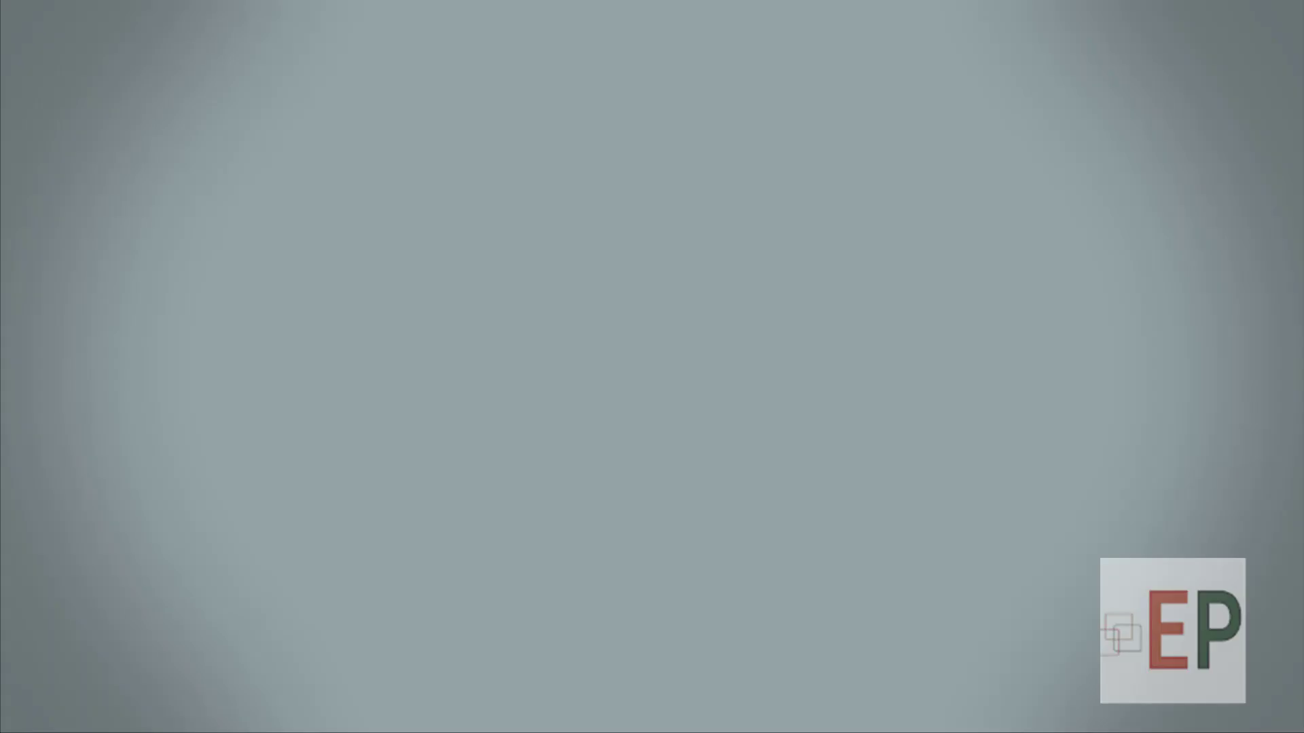